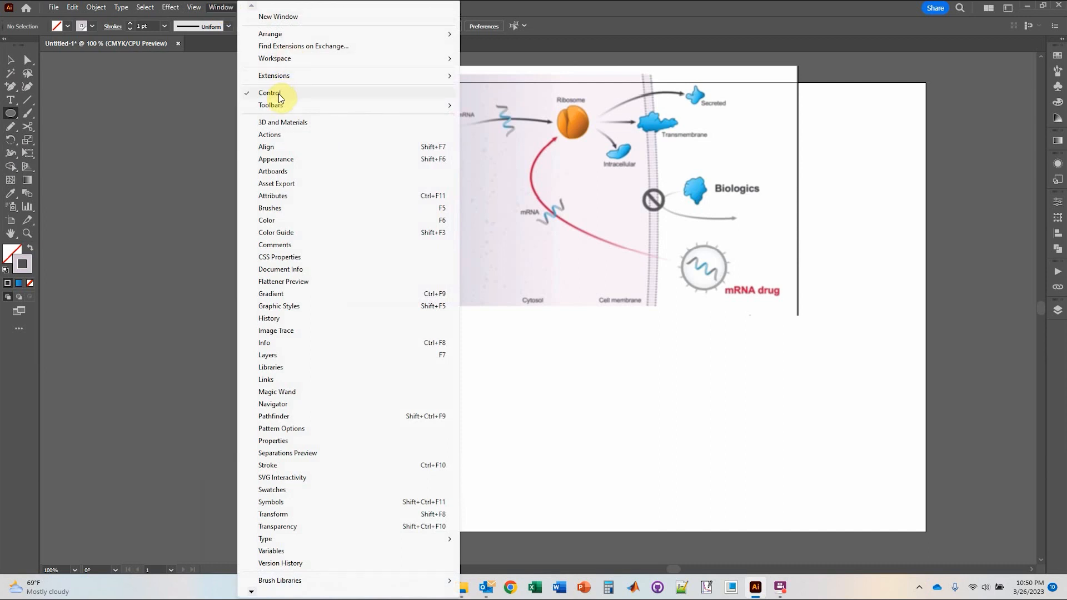
mouse_move(287, 105)
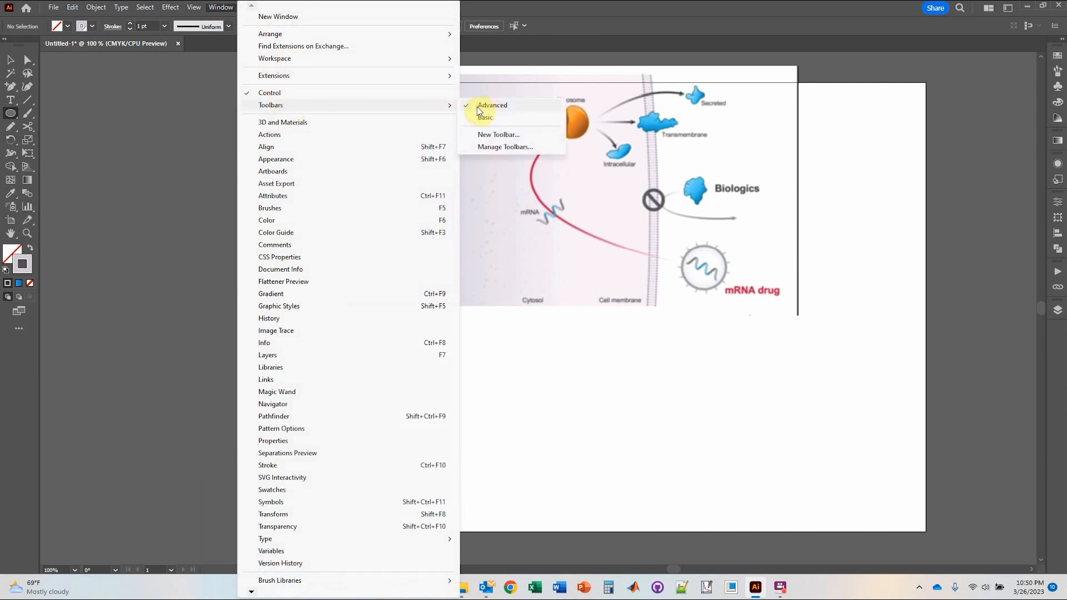
click(492, 4)
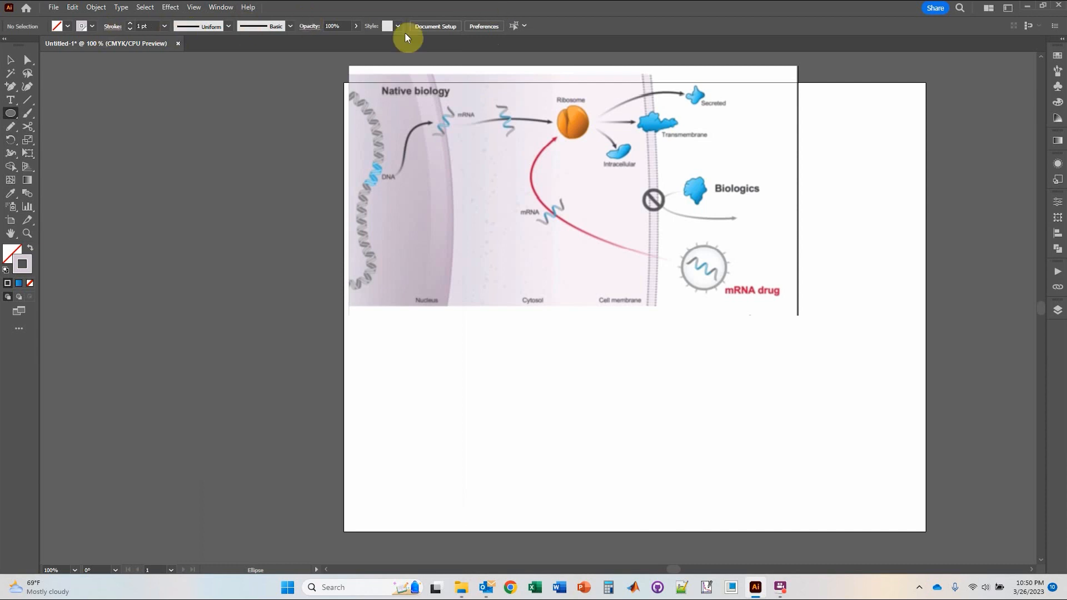
click(220, 7)
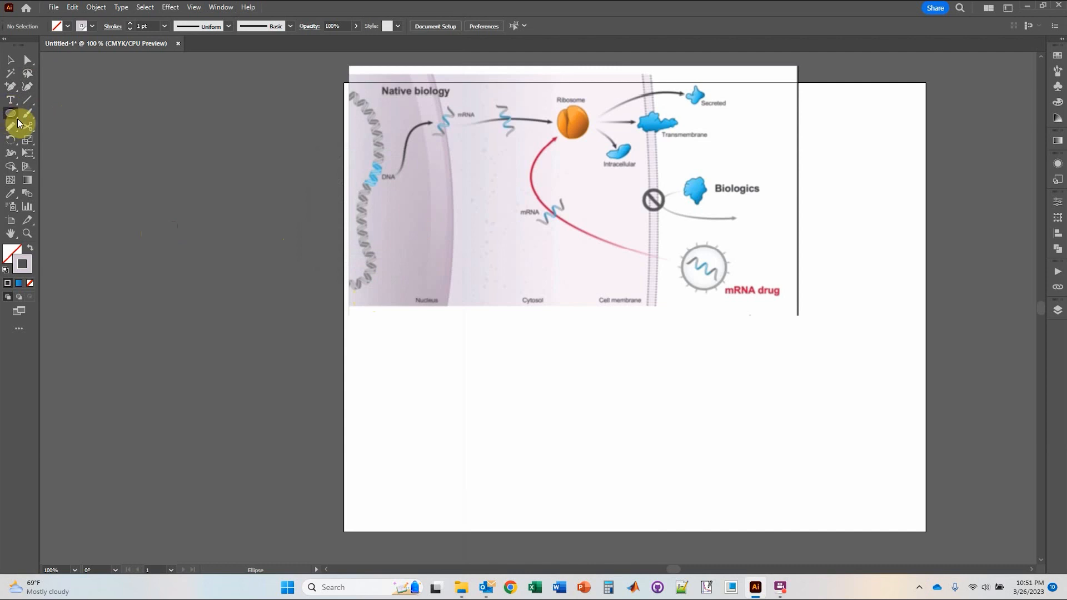
Draw a circle about 3.58 in across over the artboard's left edge, below the reference picture, and give it a black stroke.
click(18, 122)
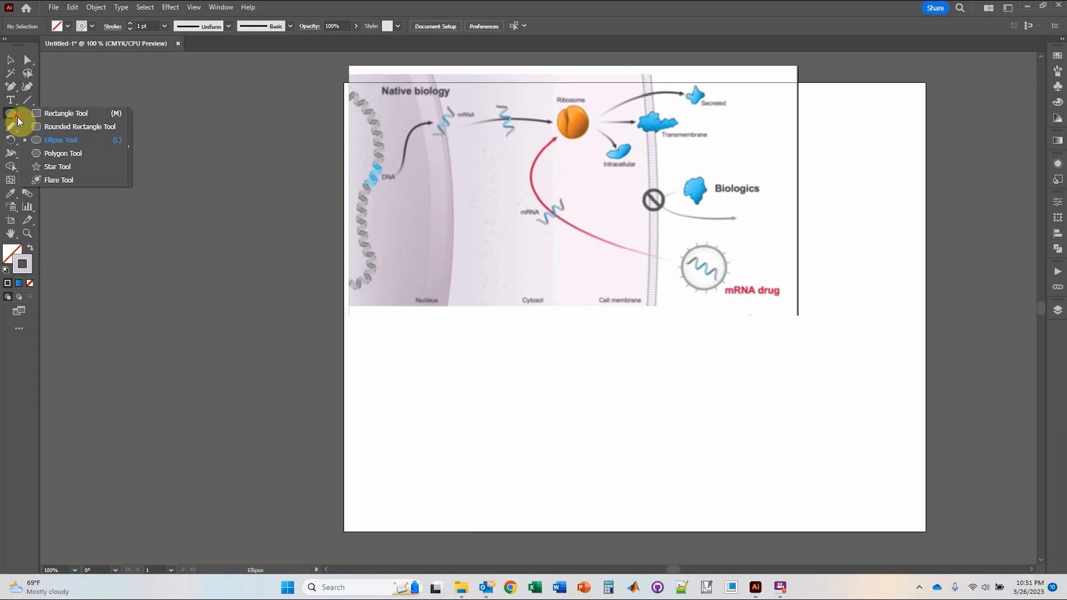
click(54, 140)
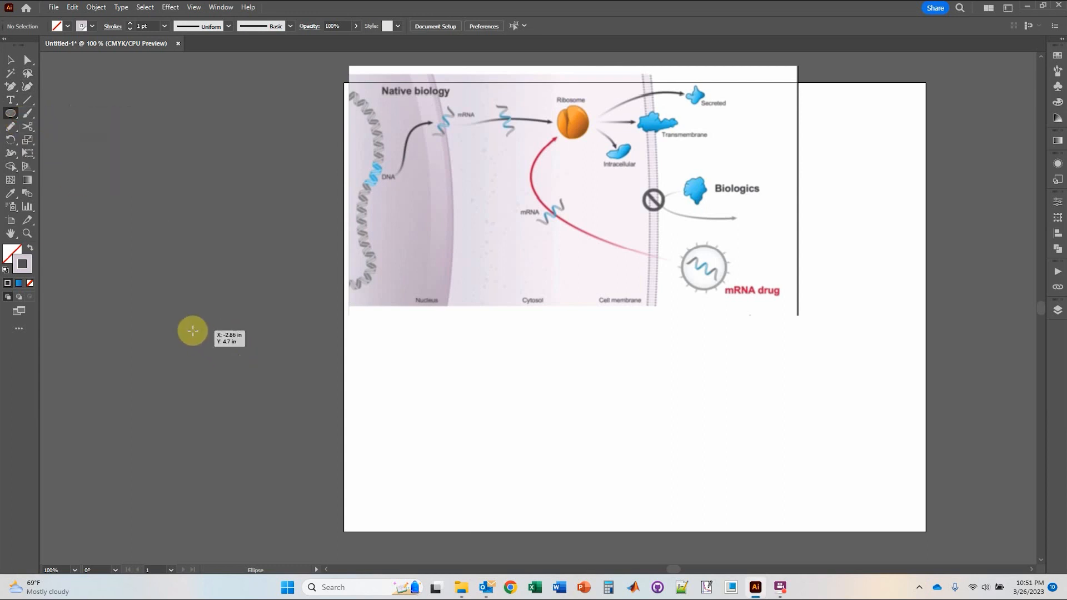
drag(192, 332, 374, 515)
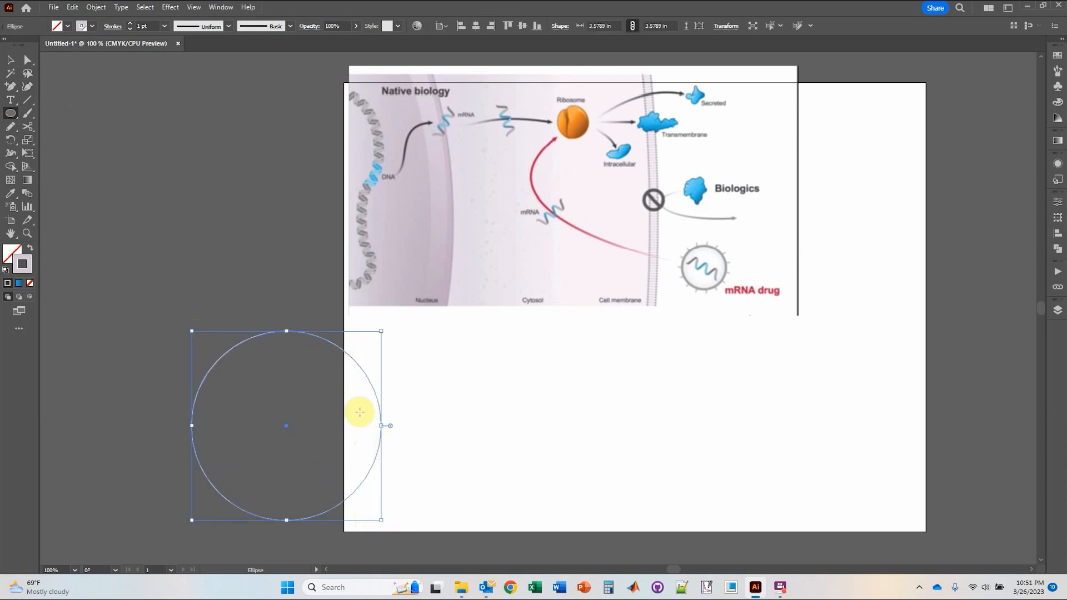
click(84, 26)
click(30, 46)
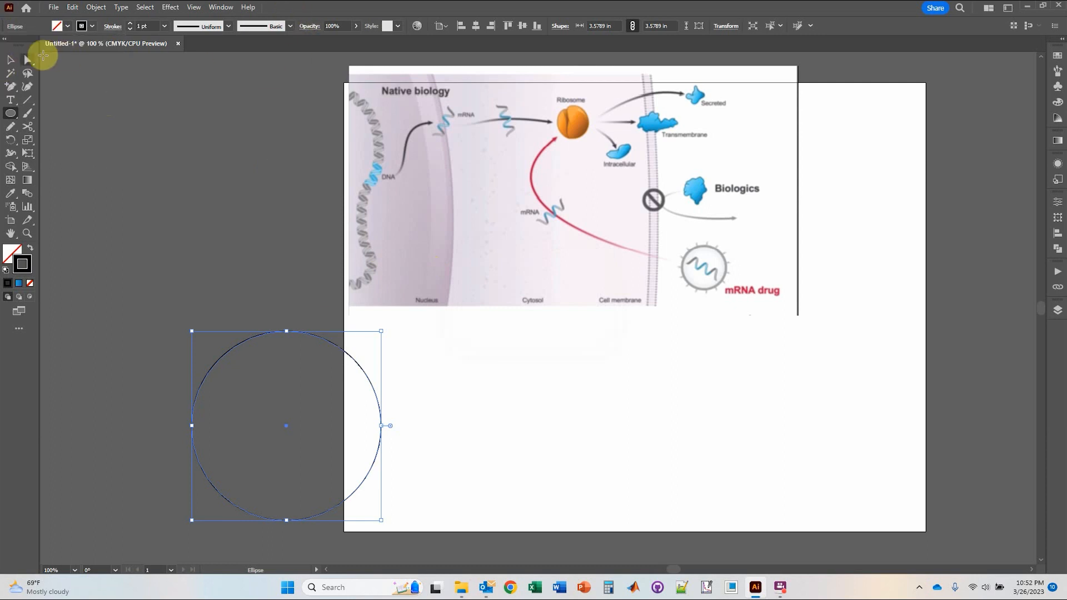
click(10, 59)
click(213, 230)
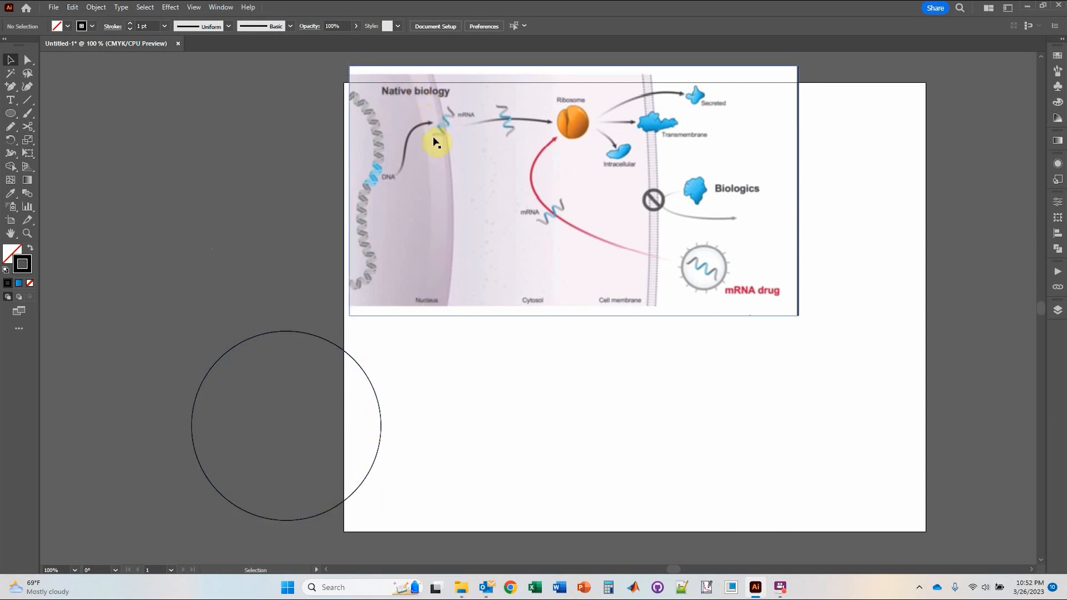
Draw a vertical line about 1.86 in long across the circle's right side and shift it right to about X 0.64 in, still crossing the circle.
scroll(360, 496, up, 5)
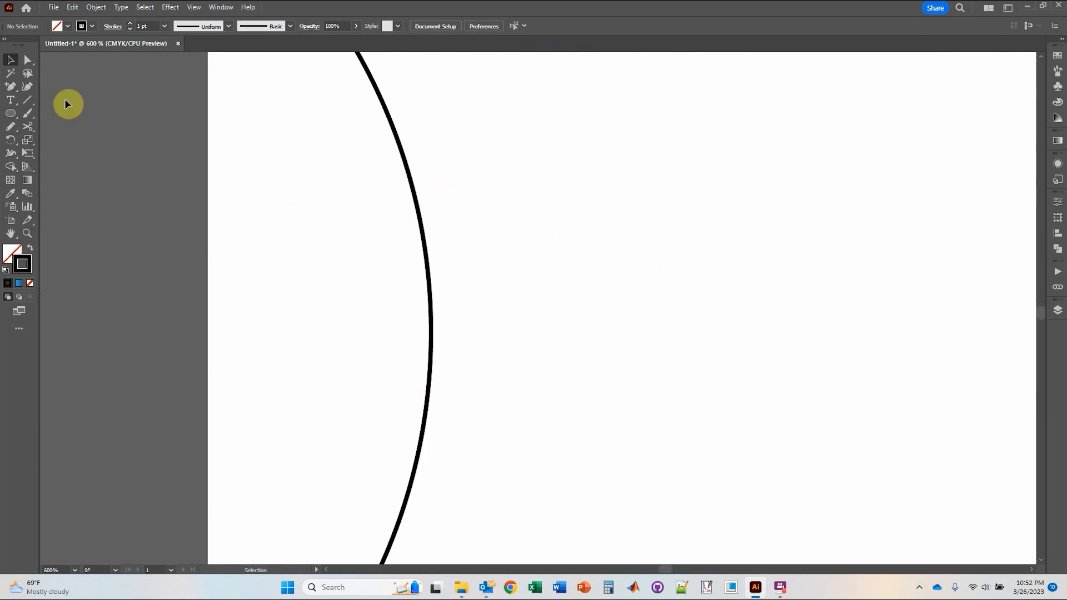
click(27, 100)
drag(376, 61, 374, 209)
scroll(398, 213, up, 2)
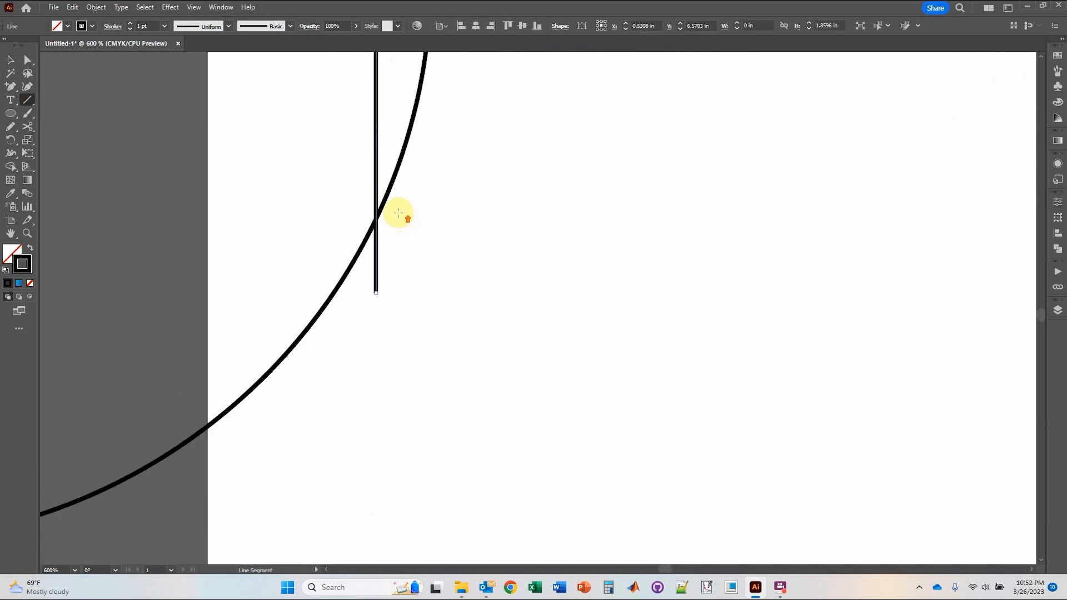
scroll(399, 213, up, 1)
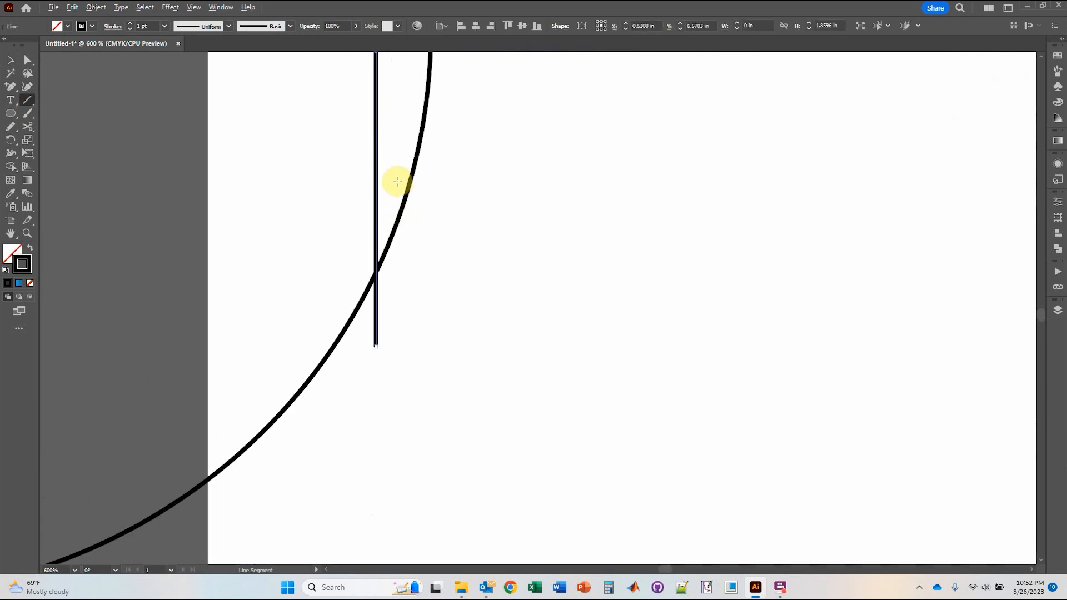
scroll(397, 181, down, 1)
scroll(397, 181, up, 4)
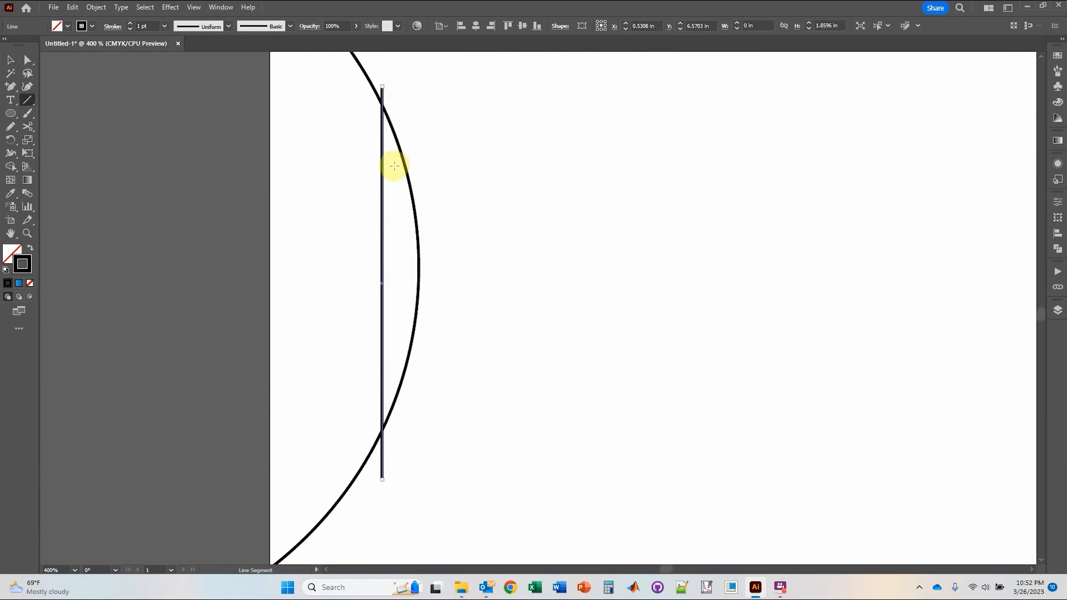
click(11, 60)
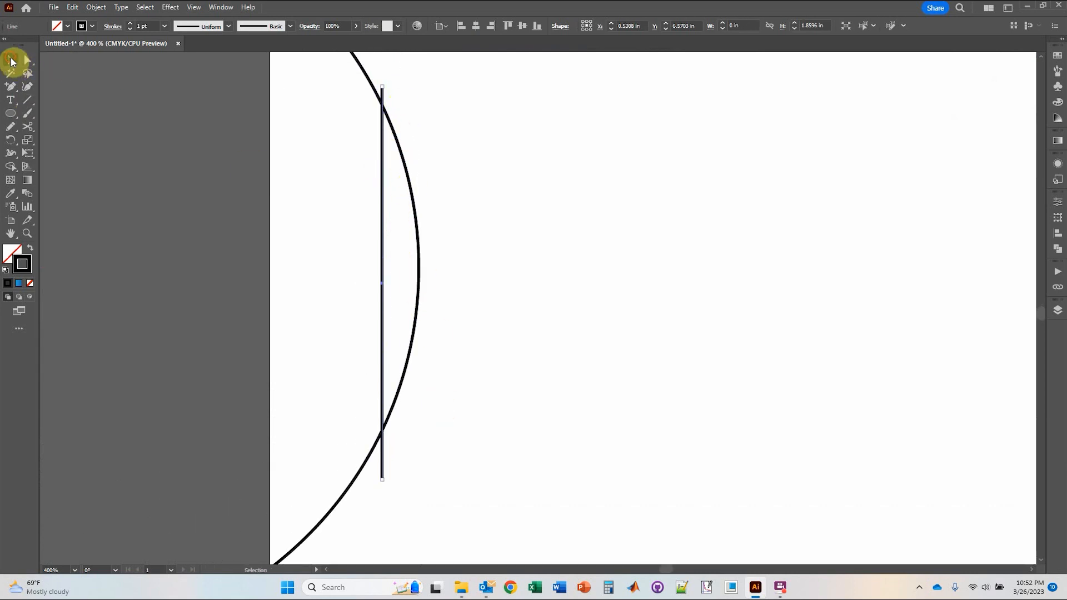
drag(384, 197, 404, 198)
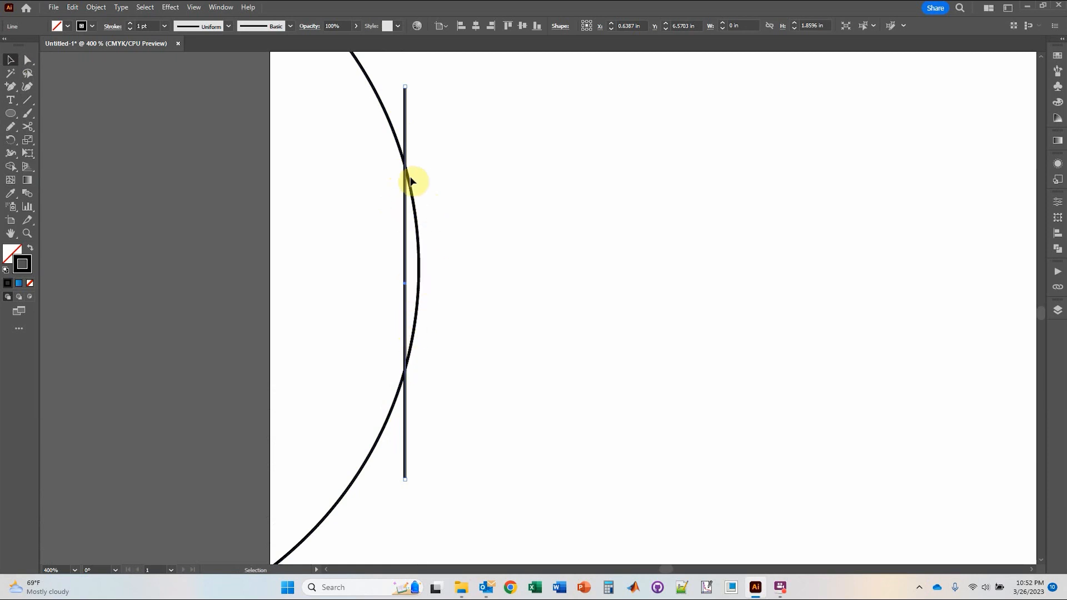
Split the circle and the vertical line where they cross with the Pathfinder Outline operation, and ungroup the resulting pieces.
drag(303, 114, 555, 427)
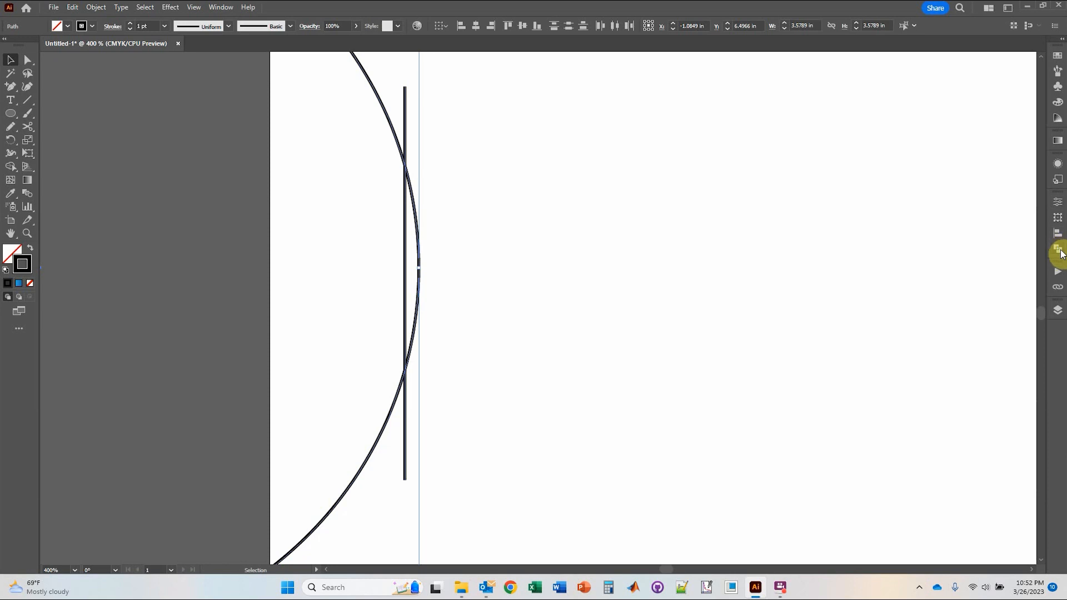
click(221, 7)
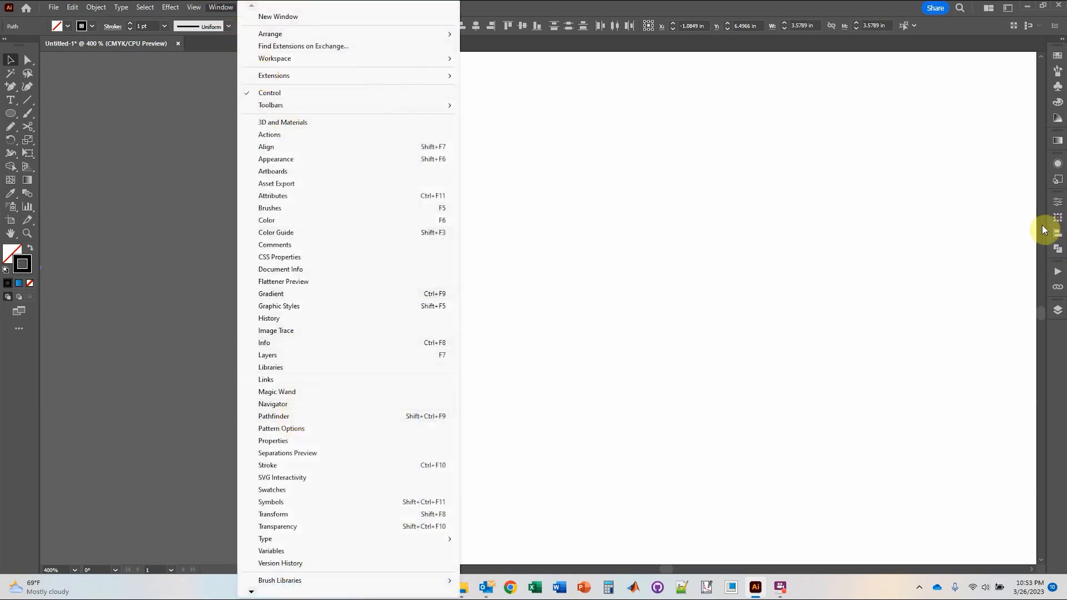
click(1056, 256)
click(1059, 254)
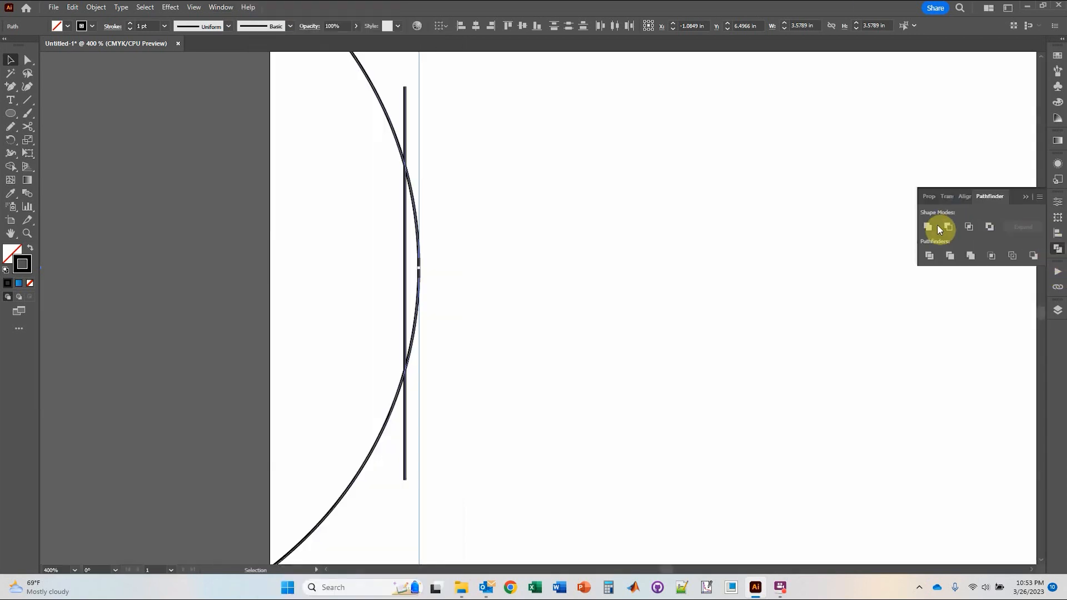
click(1012, 256)
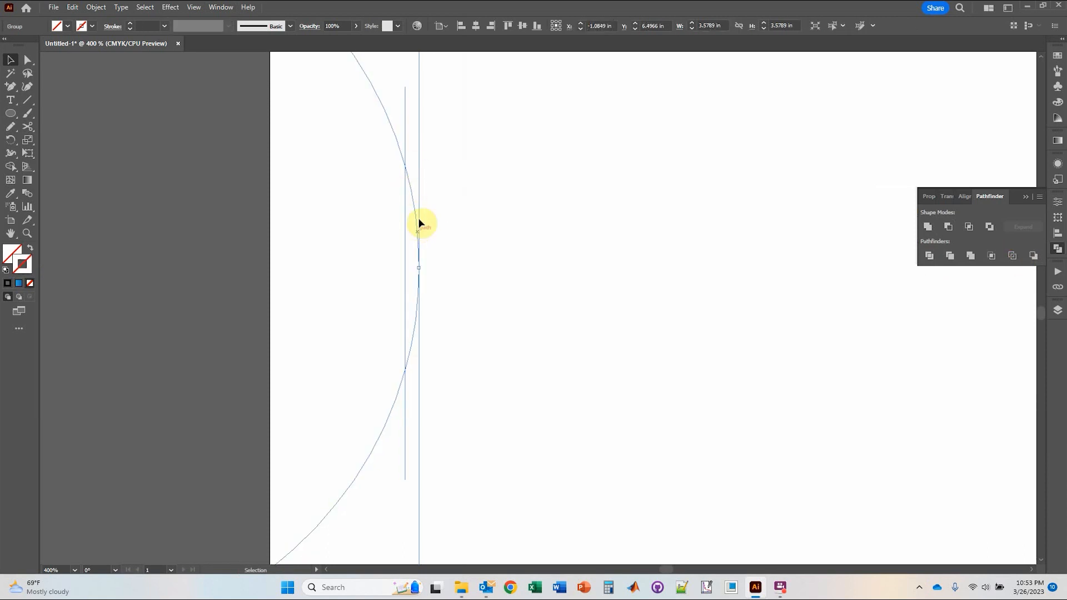
scroll(416, 215, down, 3)
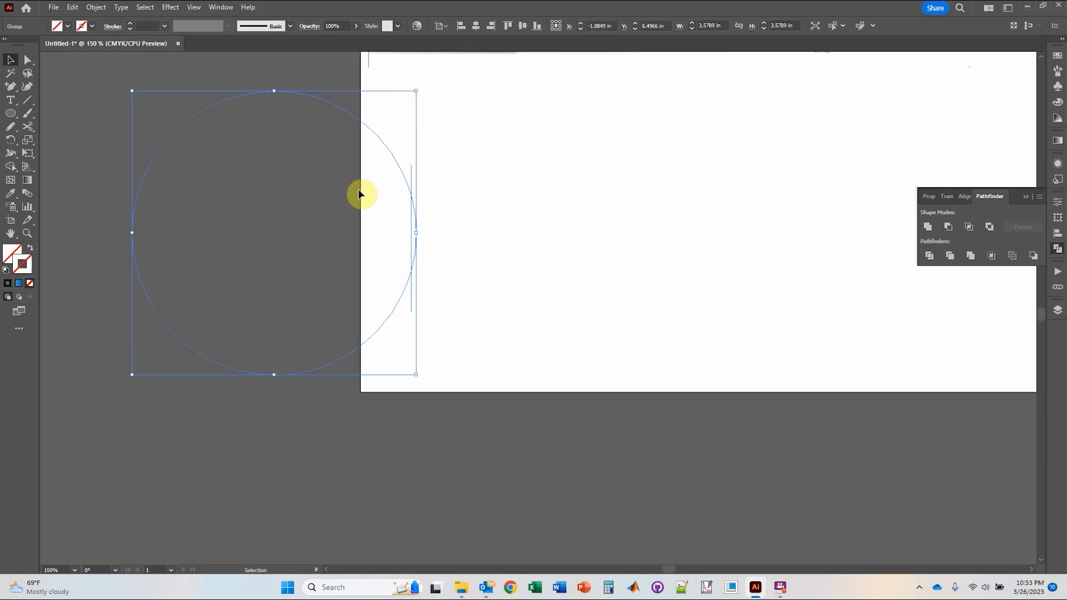
right_click(415, 218)
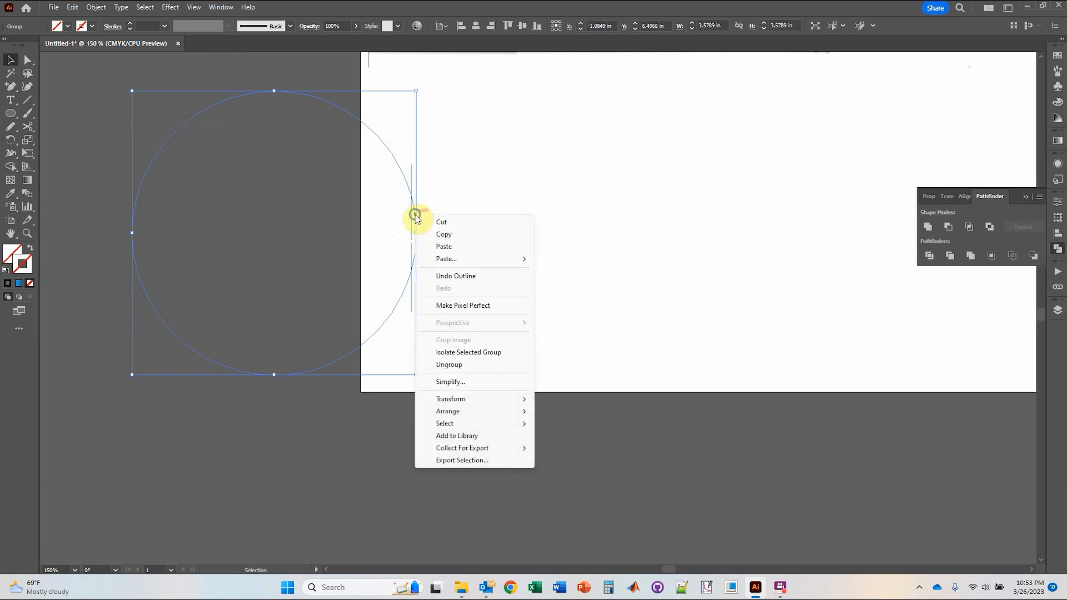
click(455, 361)
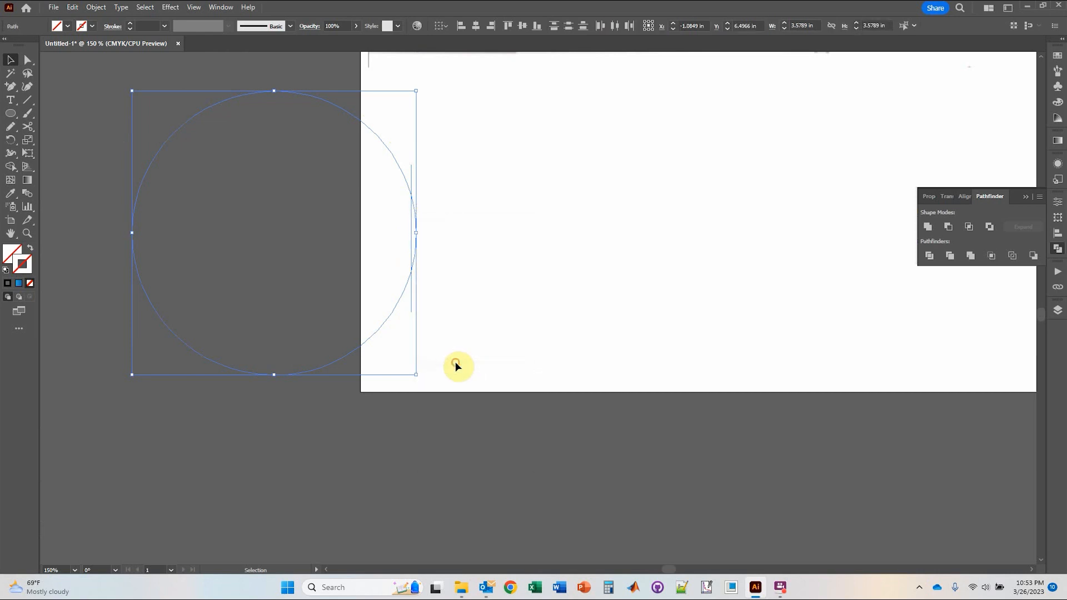
Give the short arc cut from the circle's right side a black stroke and move it right, clear of the other pieces.
click(418, 205)
click(416, 213)
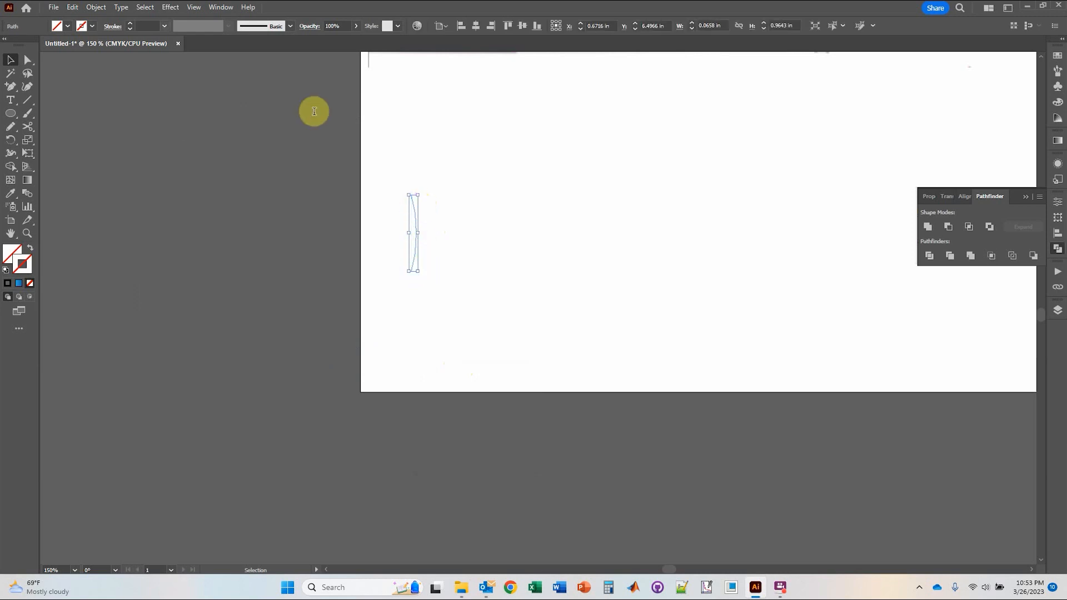
click(91, 26)
click(30, 45)
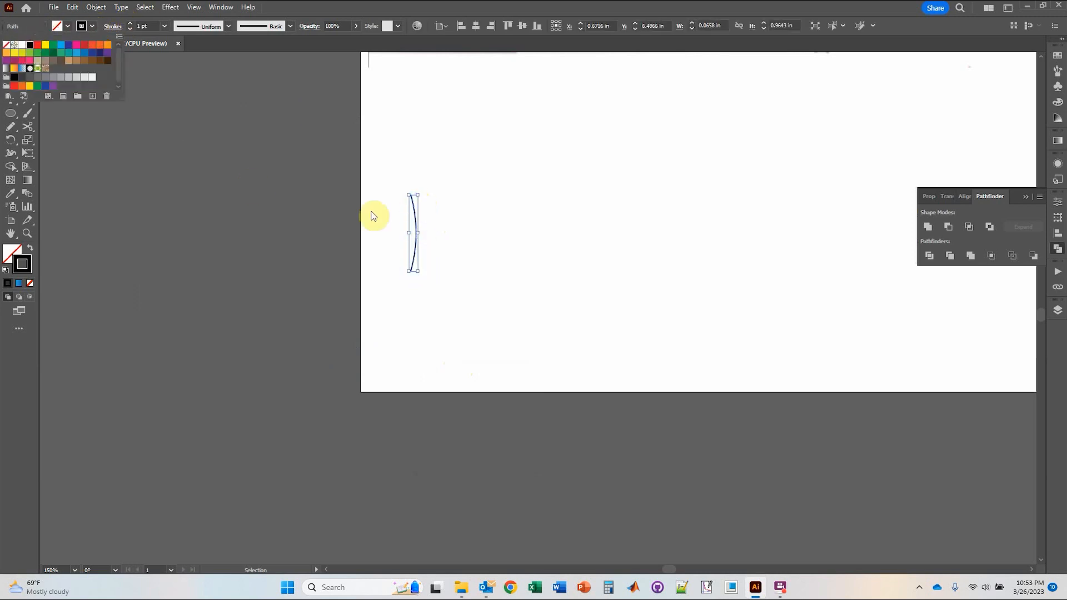
drag(417, 218, 554, 189)
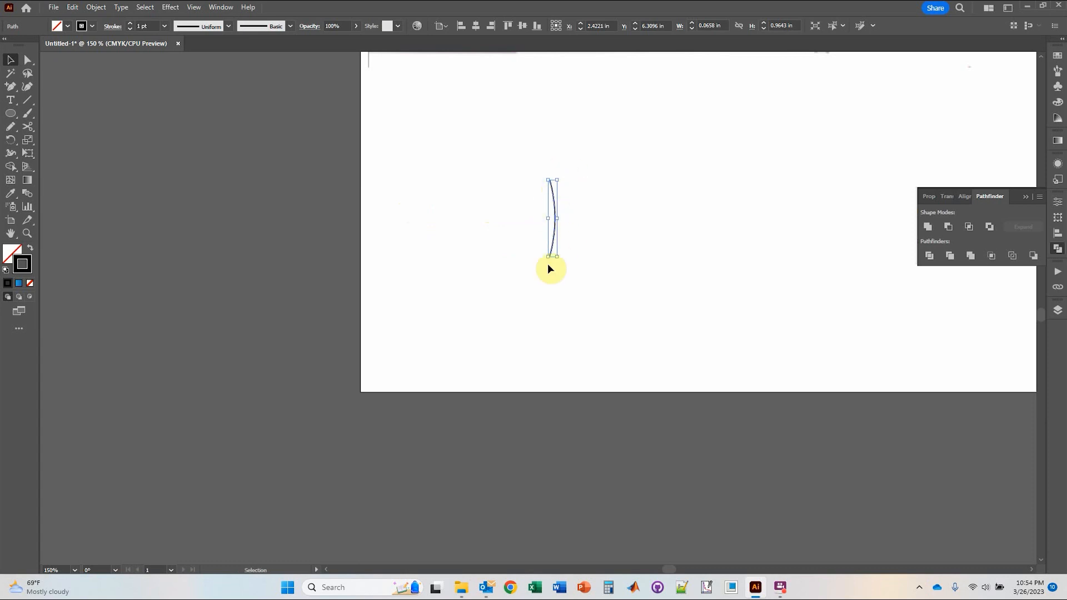
Delete the leftover circle and line pieces, keeping only the black arc.
drag(514, 368, 268, 131)
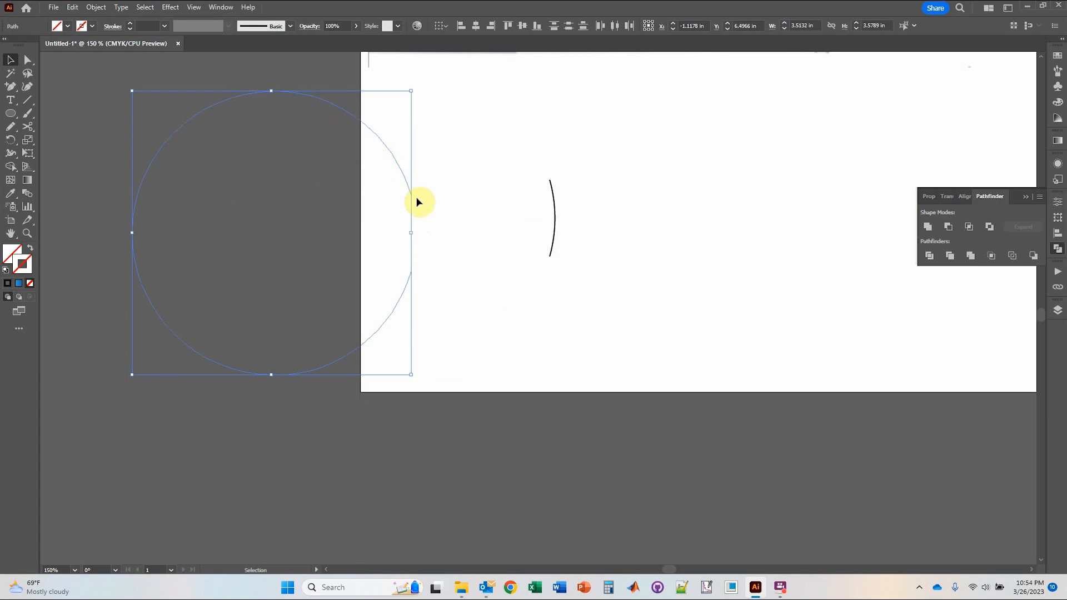
click(408, 370)
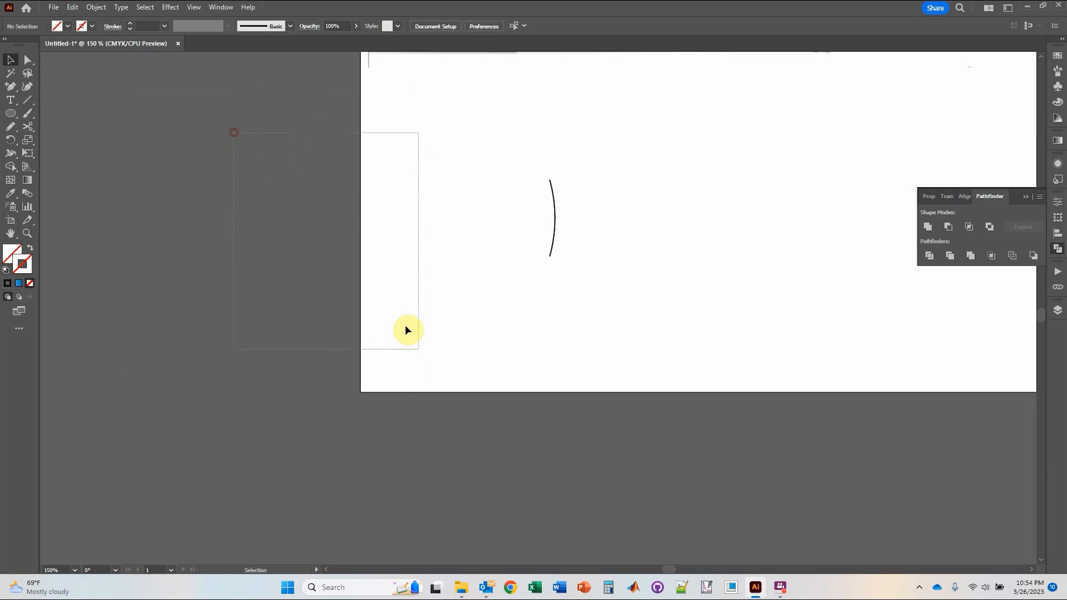
click(388, 186)
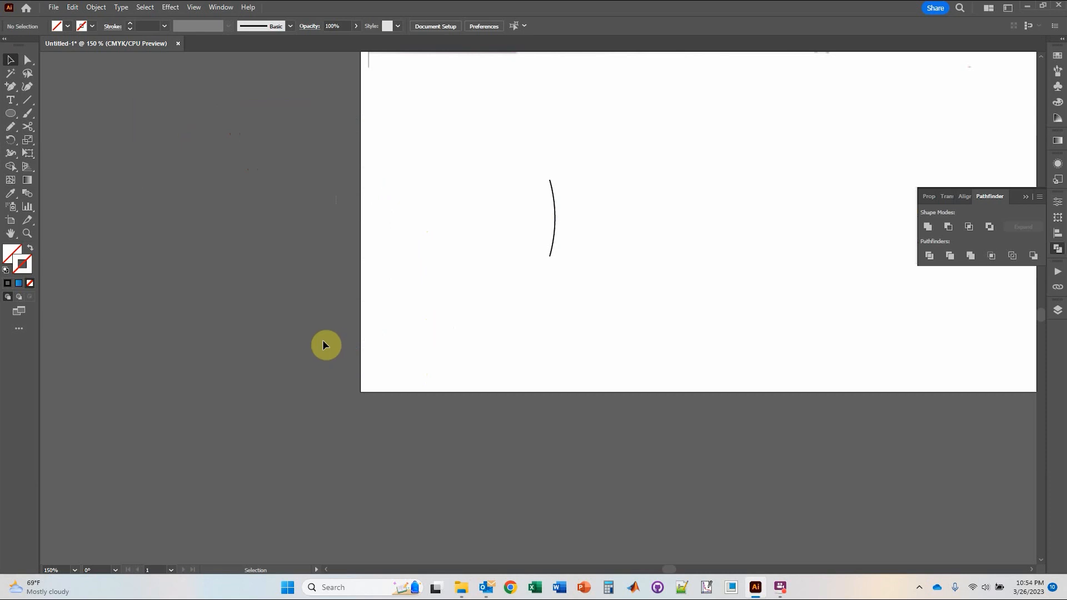
drag(421, 308, 344, 188)
Enlarge the arc proportionally to about 3.2 in high and place it below the reference picture.
drag(637, 134, 555, 284)
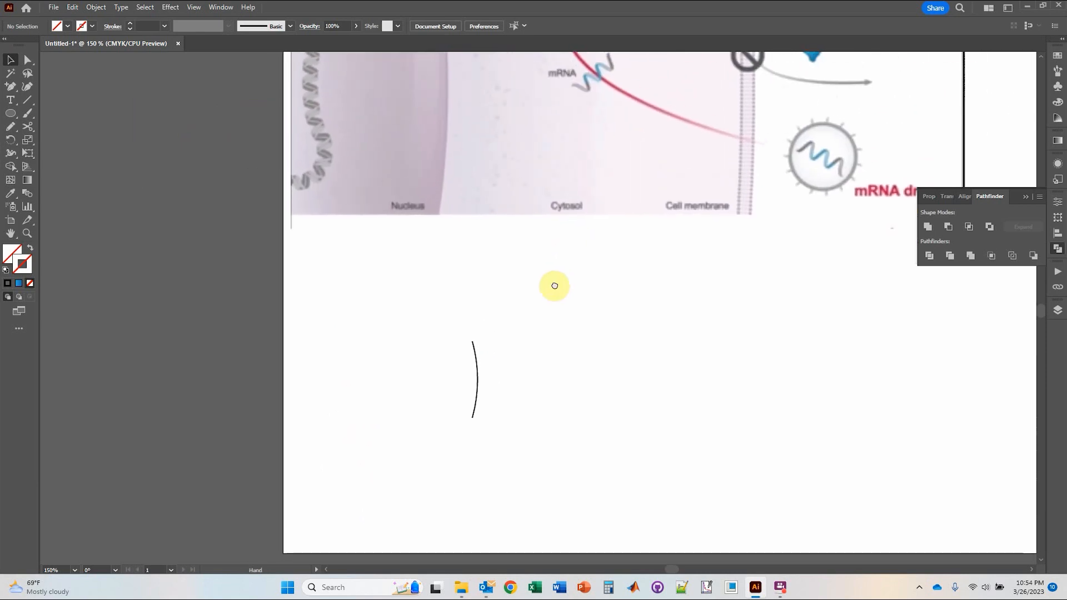
click(477, 367)
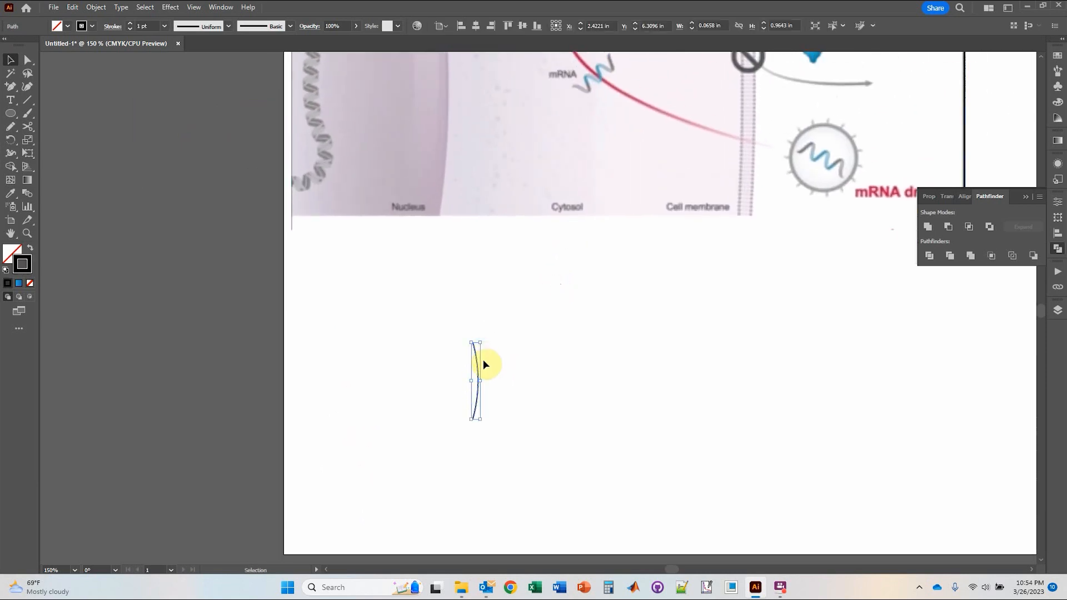
drag(468, 342, 397, 168)
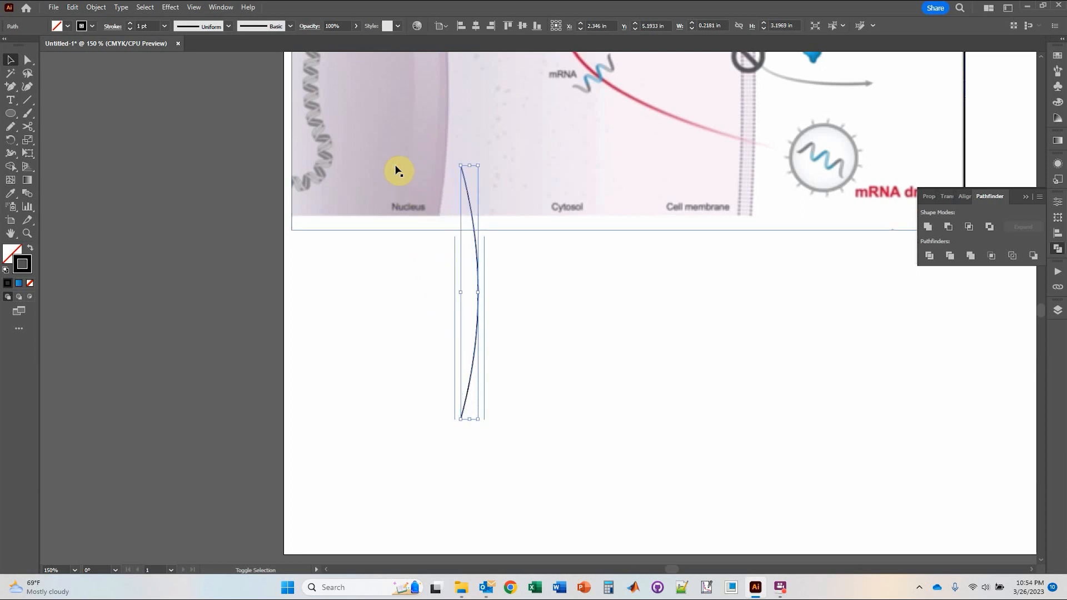
drag(475, 250, 455, 326)
click(325, 306)
Close the arc into a nucleus outline with the Pen tool, adding straight top, left and bottom edges, about 1.6 in wide at the top.
drag(324, 340, 468, 331)
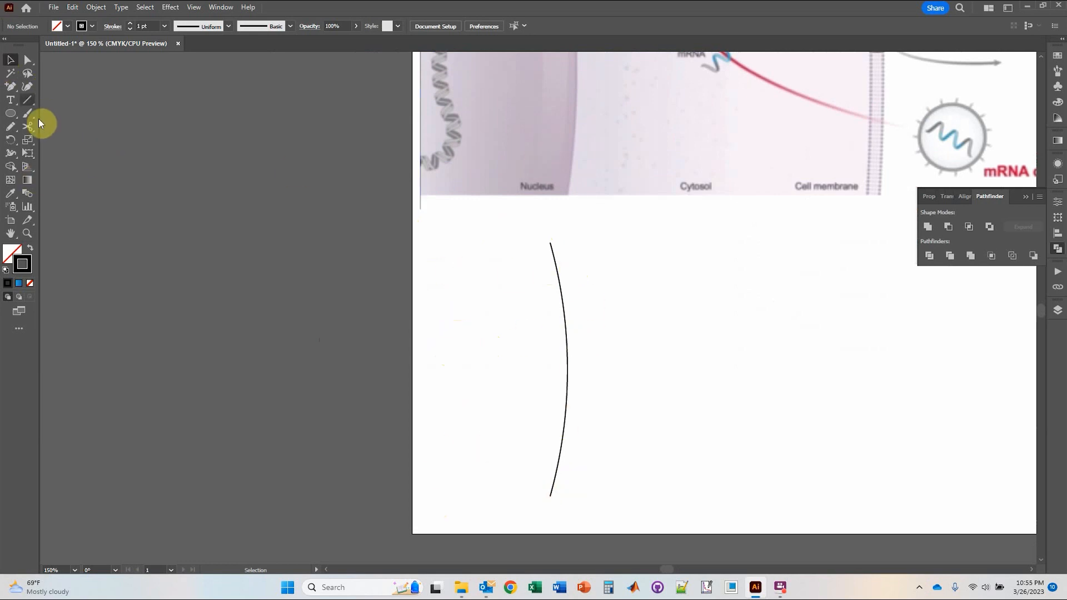
click(13, 90)
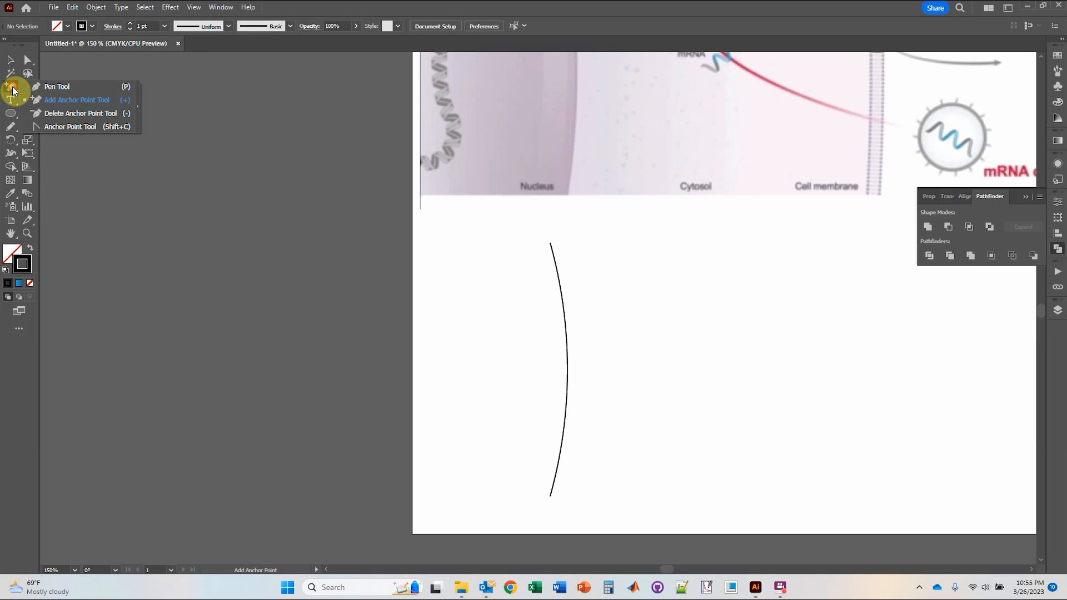
click(48, 87)
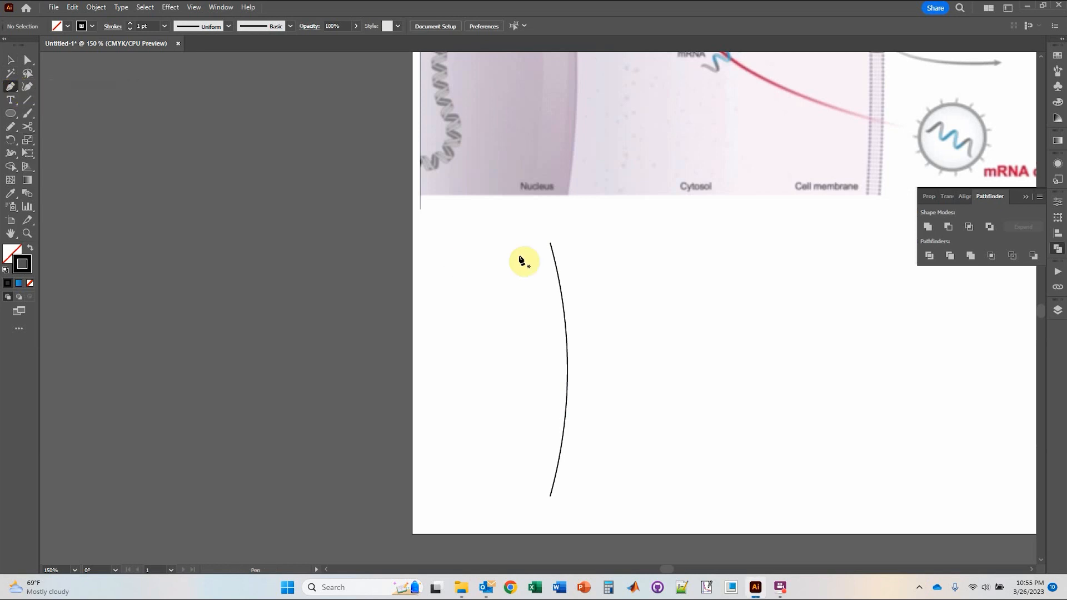
drag(550, 244, 426, 245)
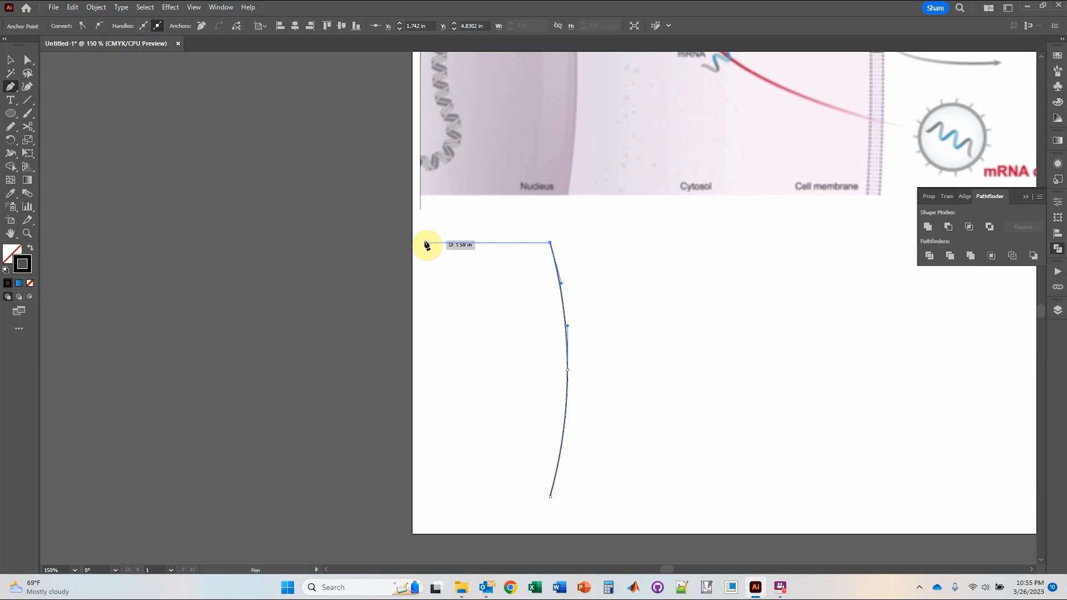
click(423, 243)
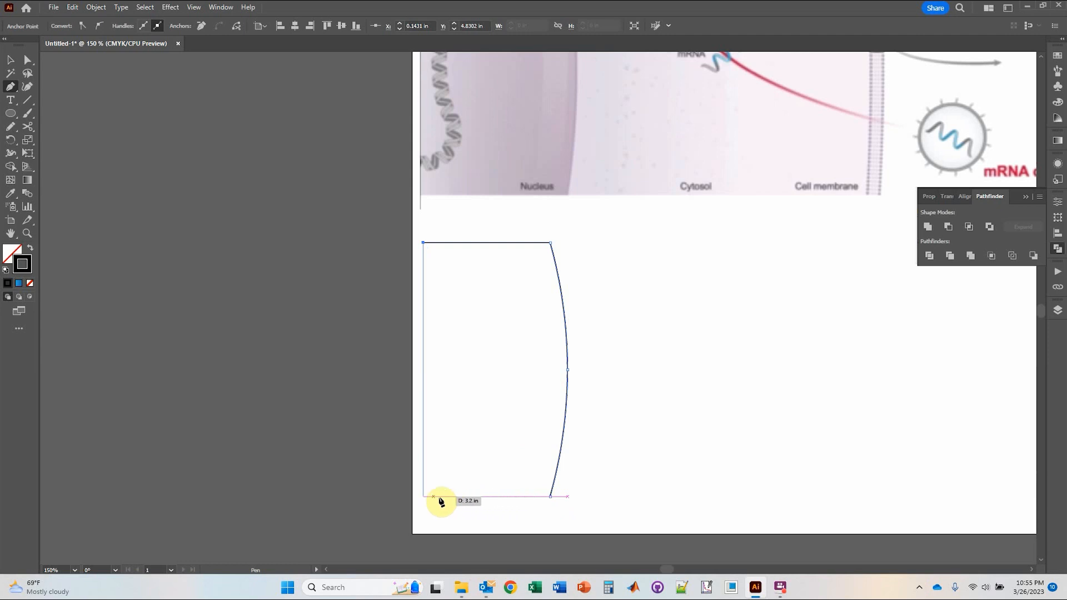
click(424, 496)
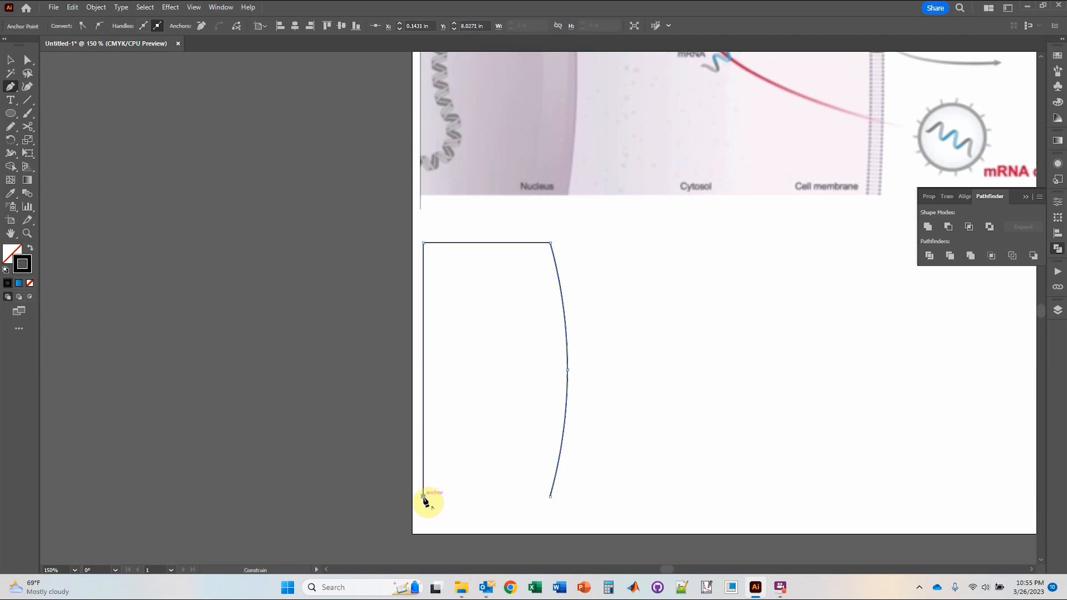
click(550, 496)
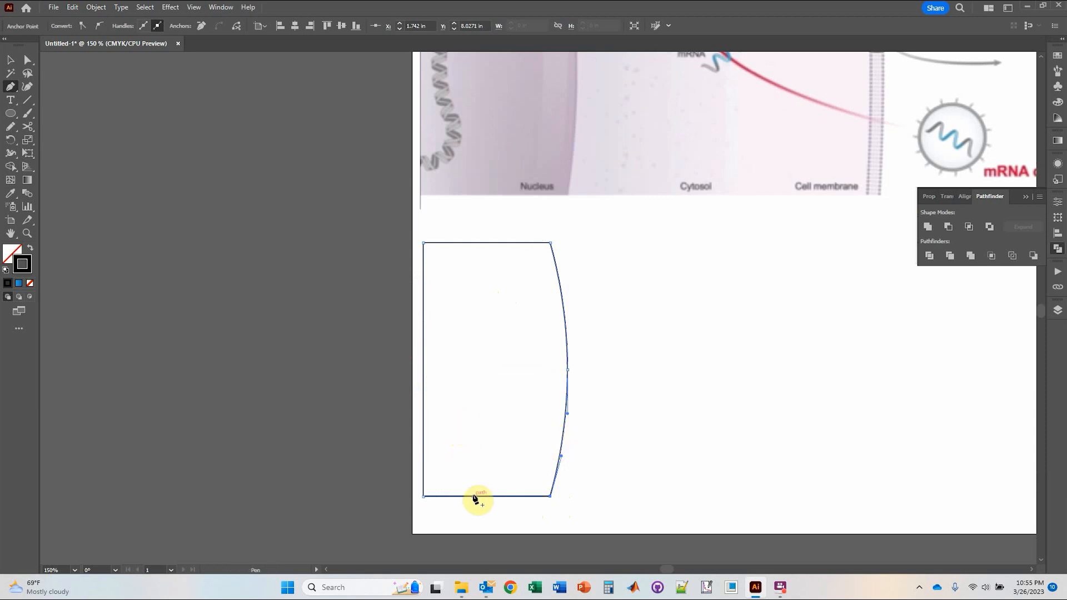
click(10, 60)
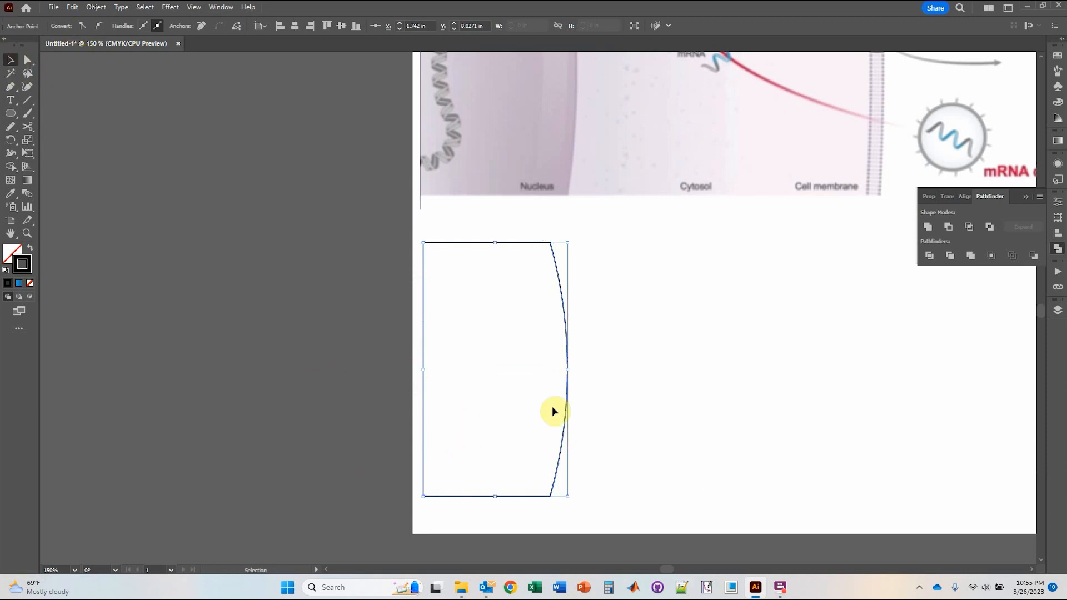
click(481, 322)
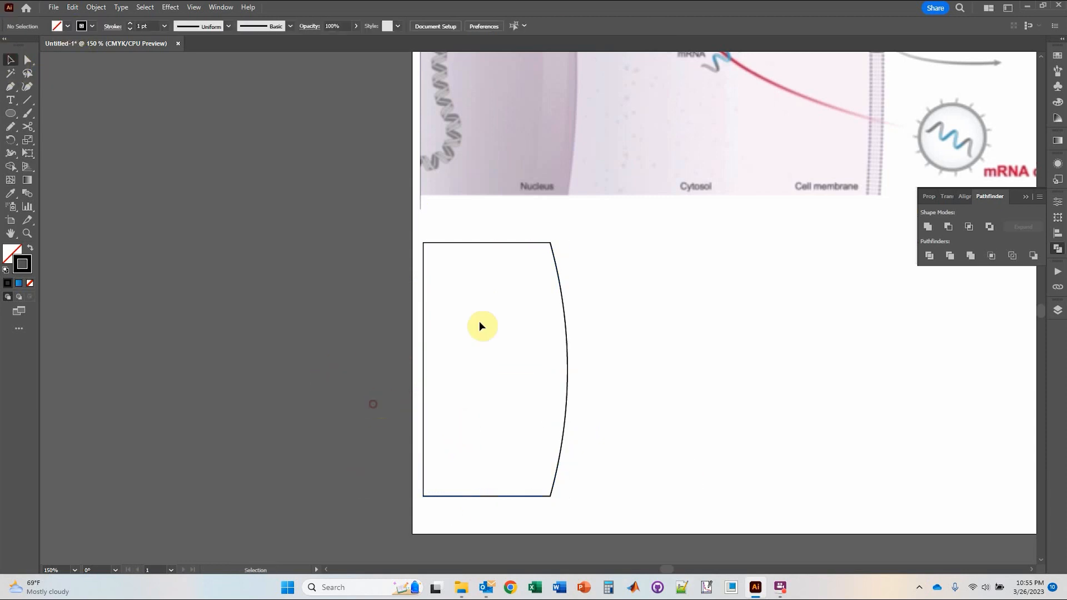
Fill the closed nucleus outline with the light purple sampled from the nucleus area of the reference picture.
click(425, 294)
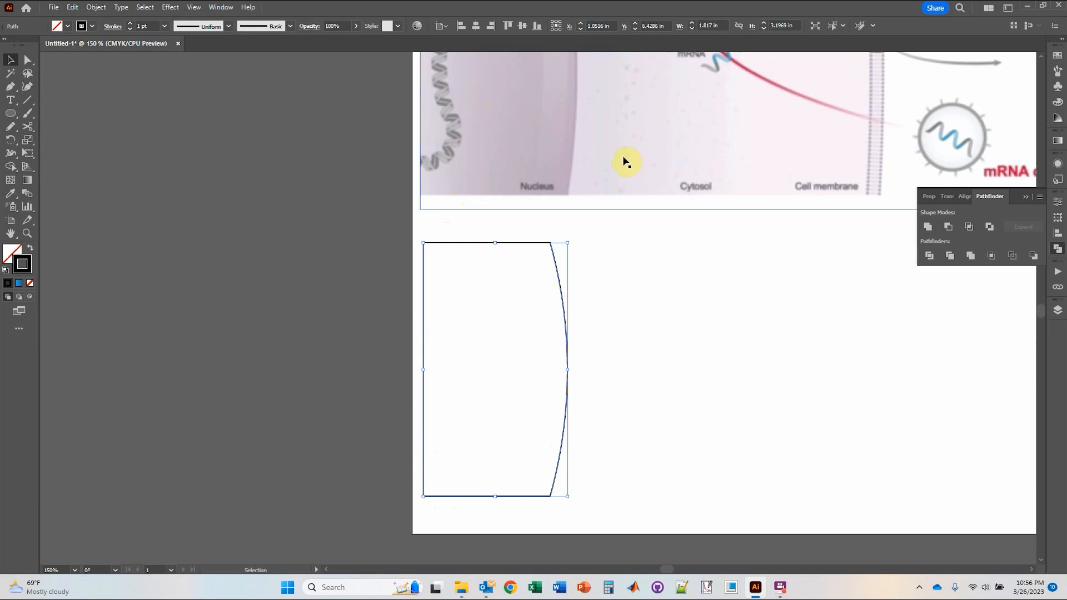
scroll(622, 183, up, 3)
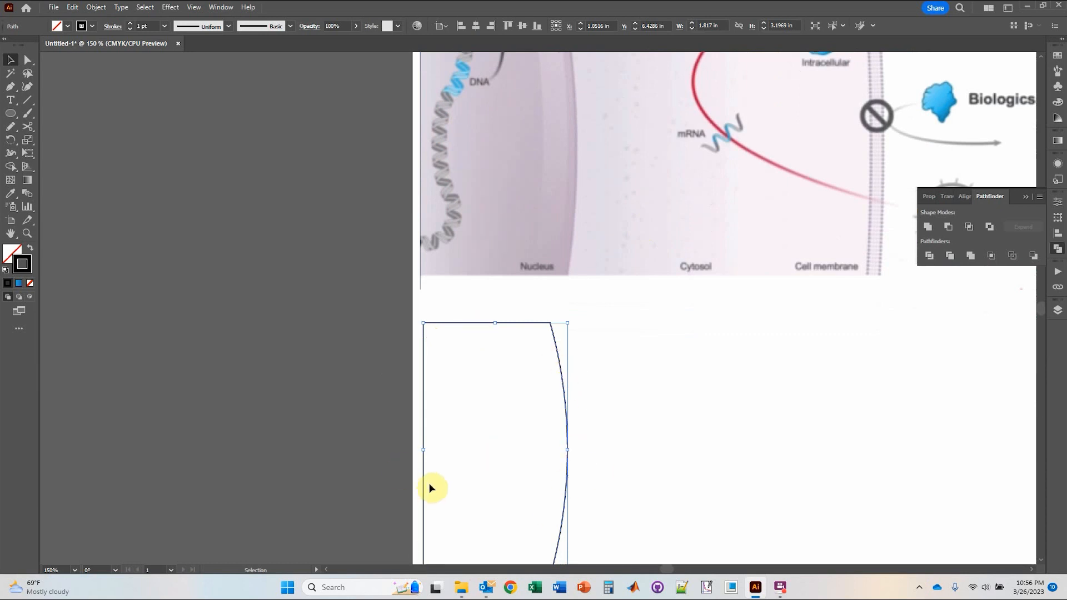
key(i)
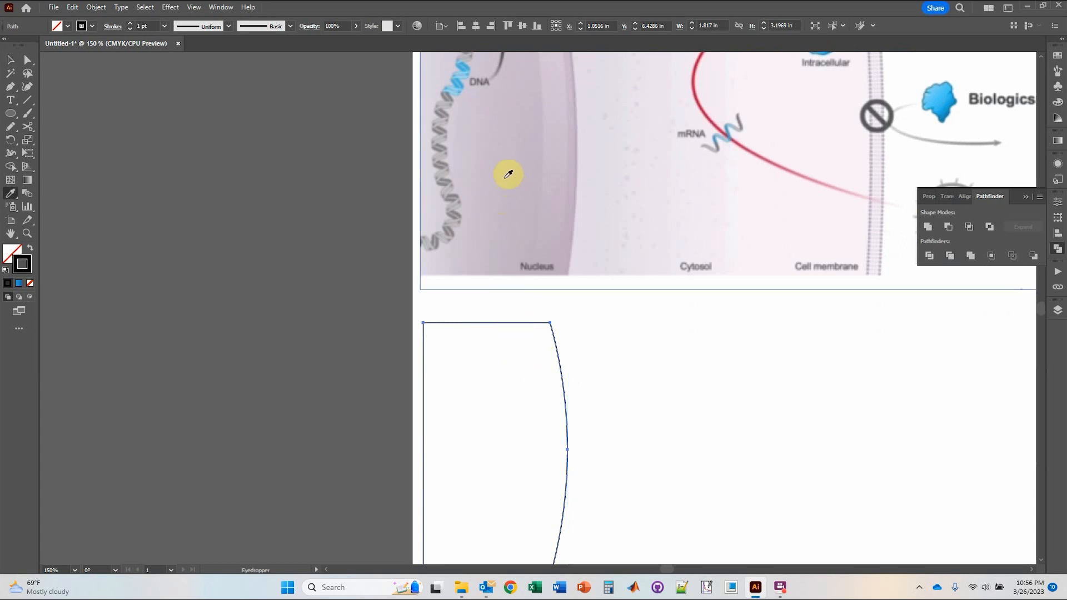
click(515, 110)
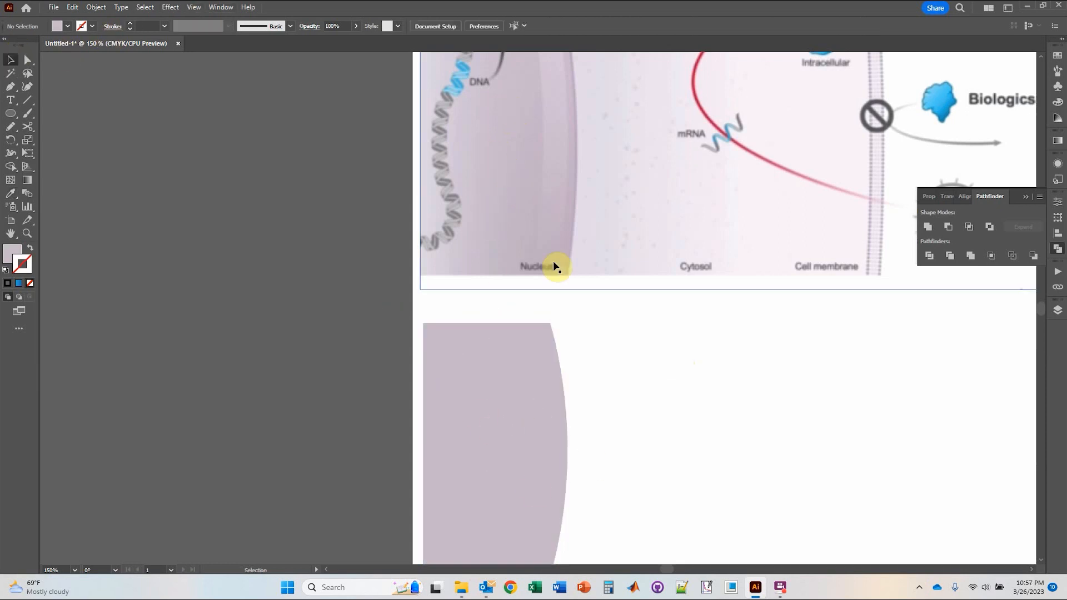
Draw a small circle about 0.045 in across just below the cell membrane in the reference picture.
drag(648, 381, 505, 312)
key(ctrl+minus)
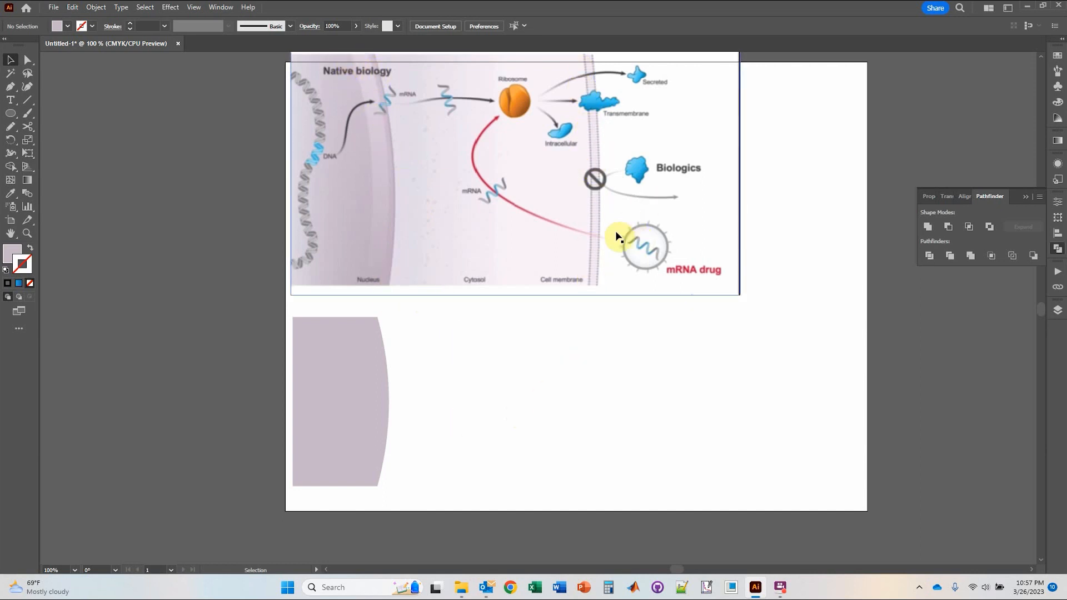
scroll(552, 341, up, 1)
scroll(554, 343, up, 2)
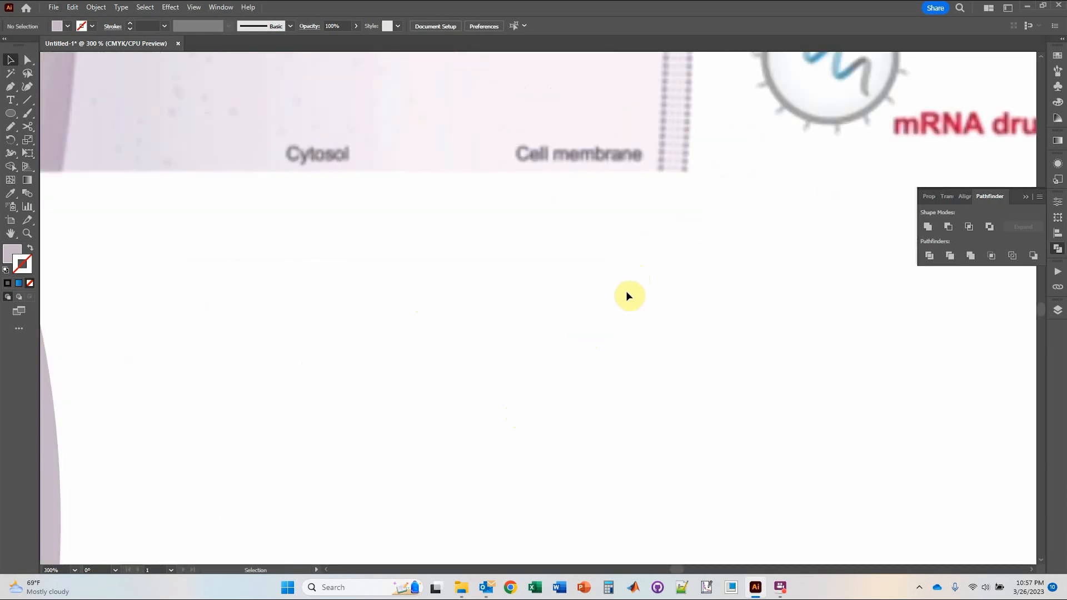
scroll(626, 294, up, 1)
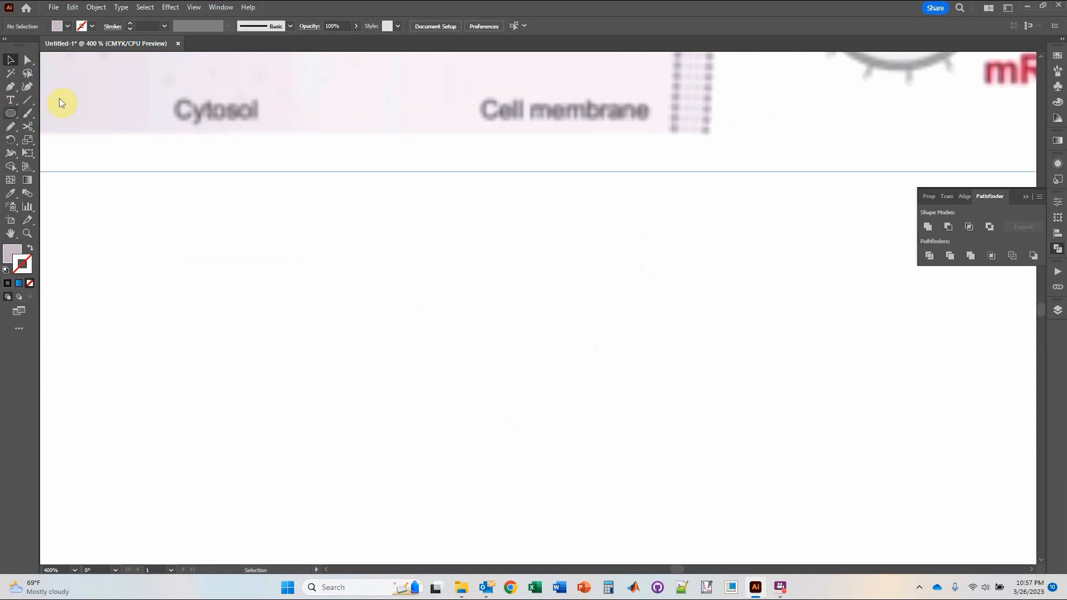
click(17, 116)
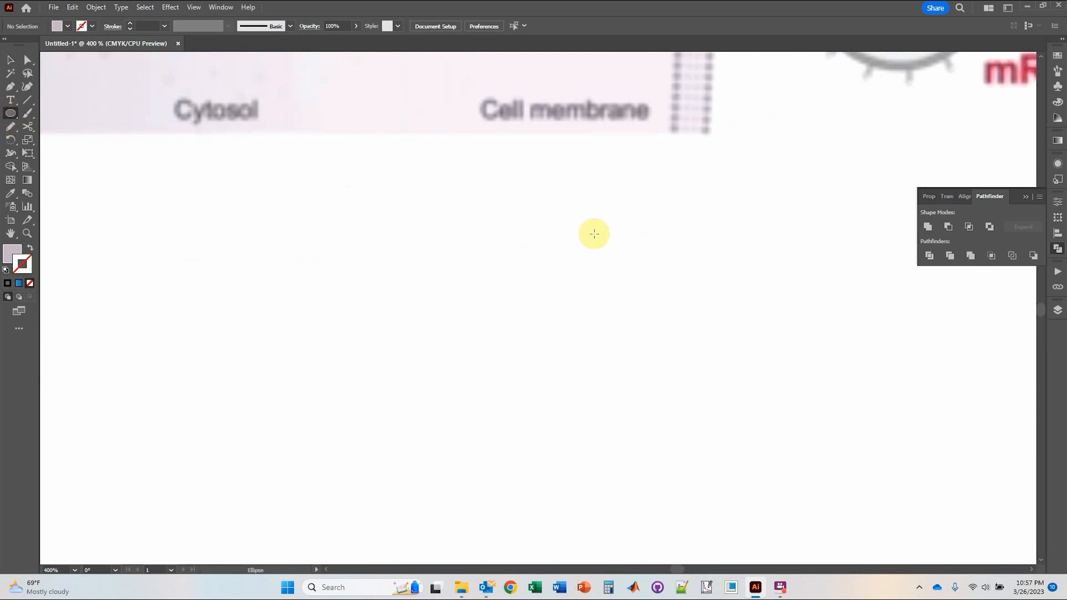
drag(657, 197, 661, 205)
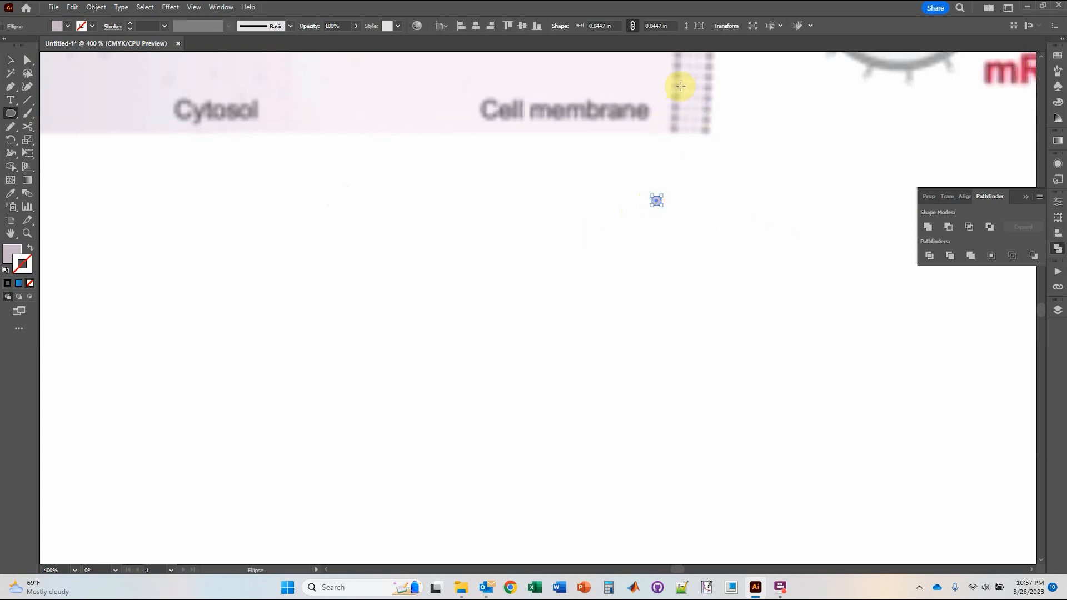
Fill the small circle with the grey sampled from the Cell membrane label in the reference picture.
key(i)
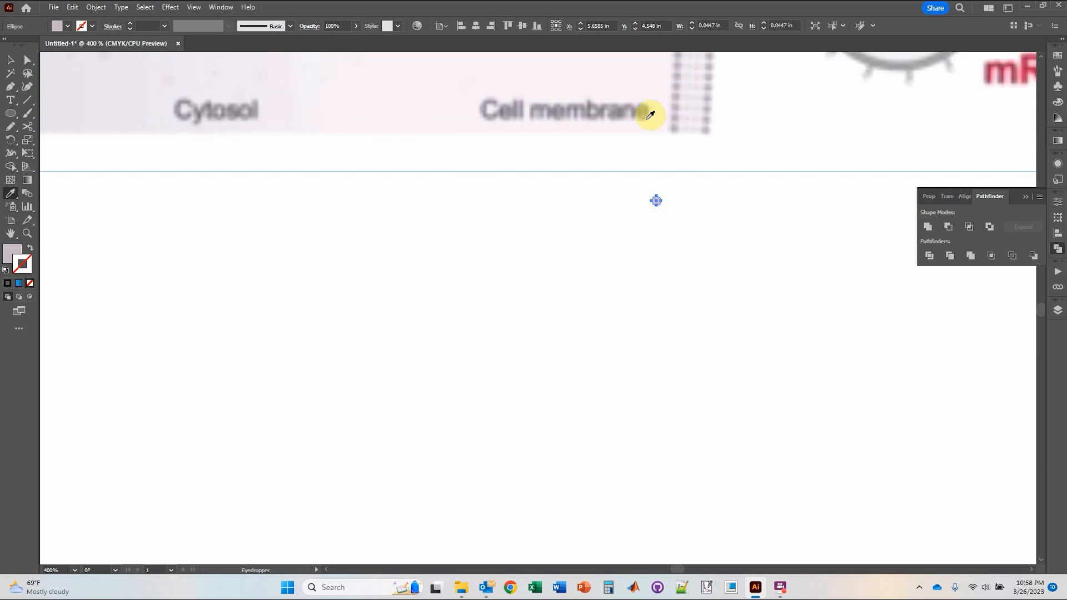
click(643, 108)
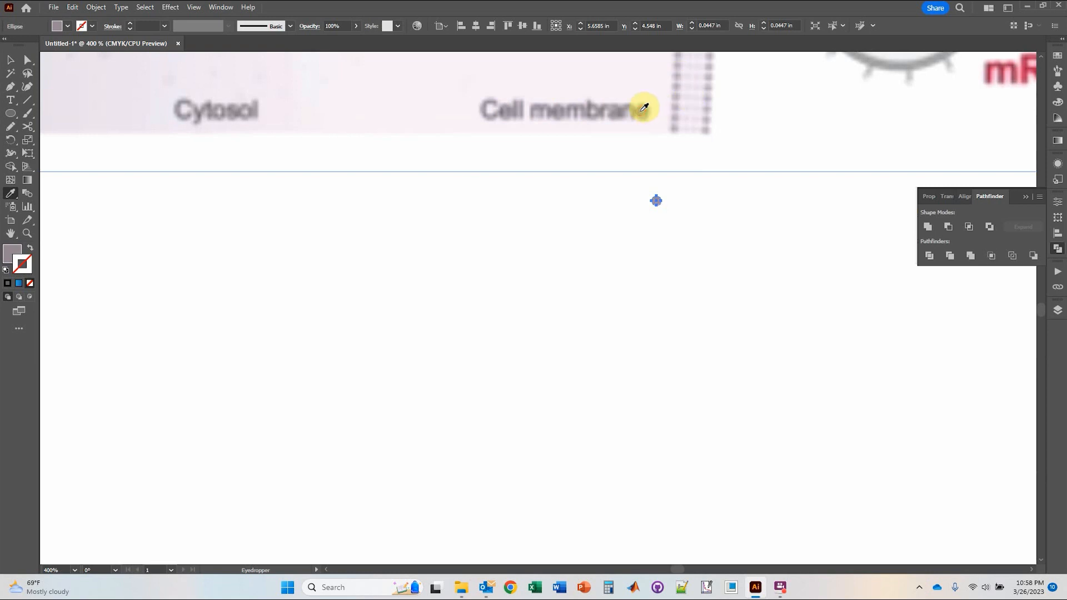
click(10, 60)
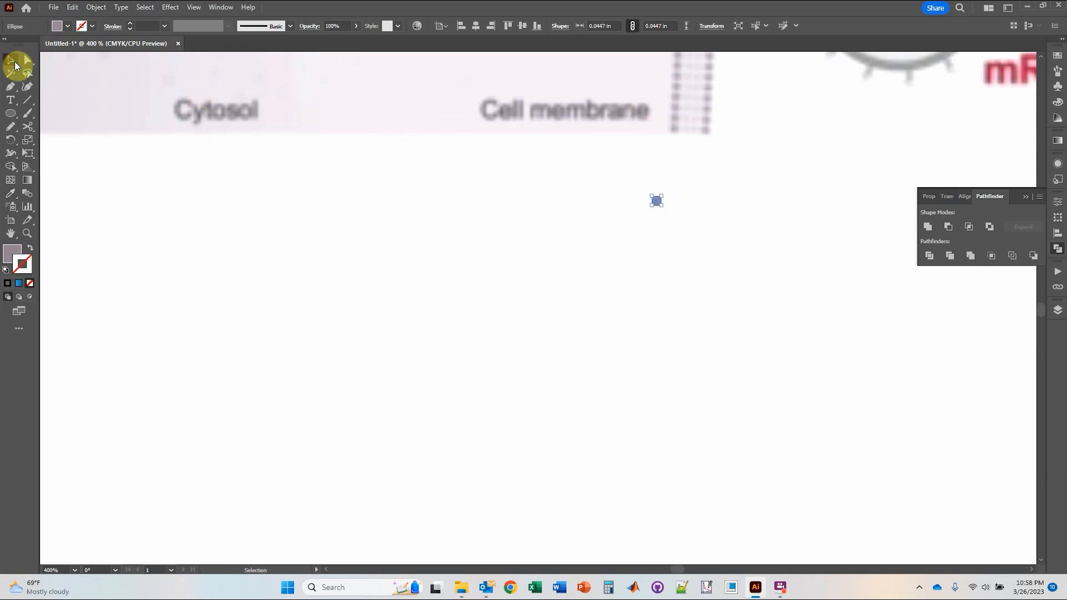
click(660, 245)
Save the small circle's grey fill as a new global CMYK process-color swatch.
click(657, 201)
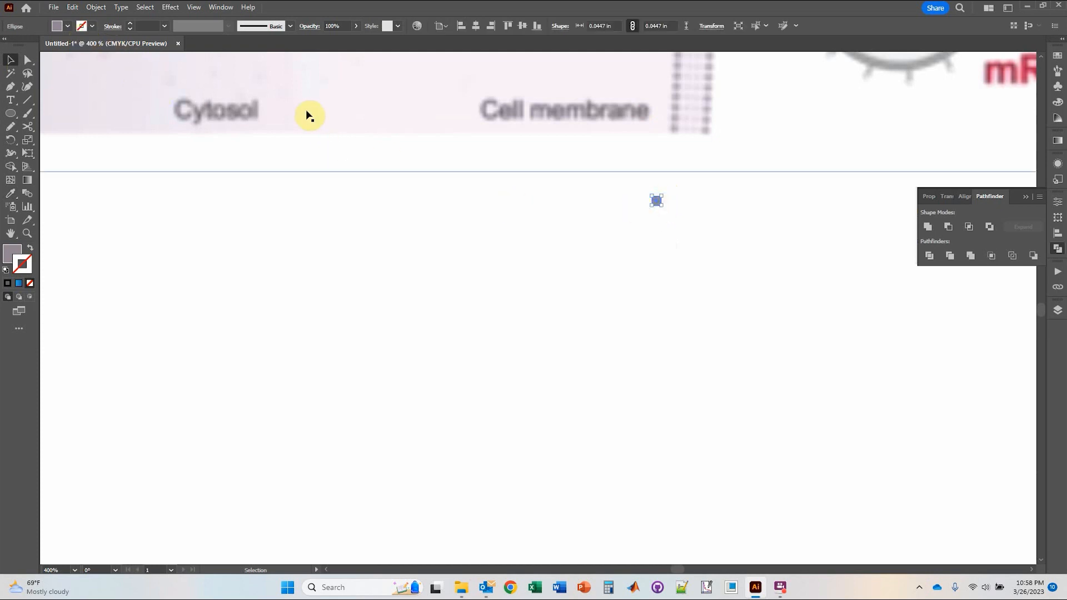
click(93, 26)
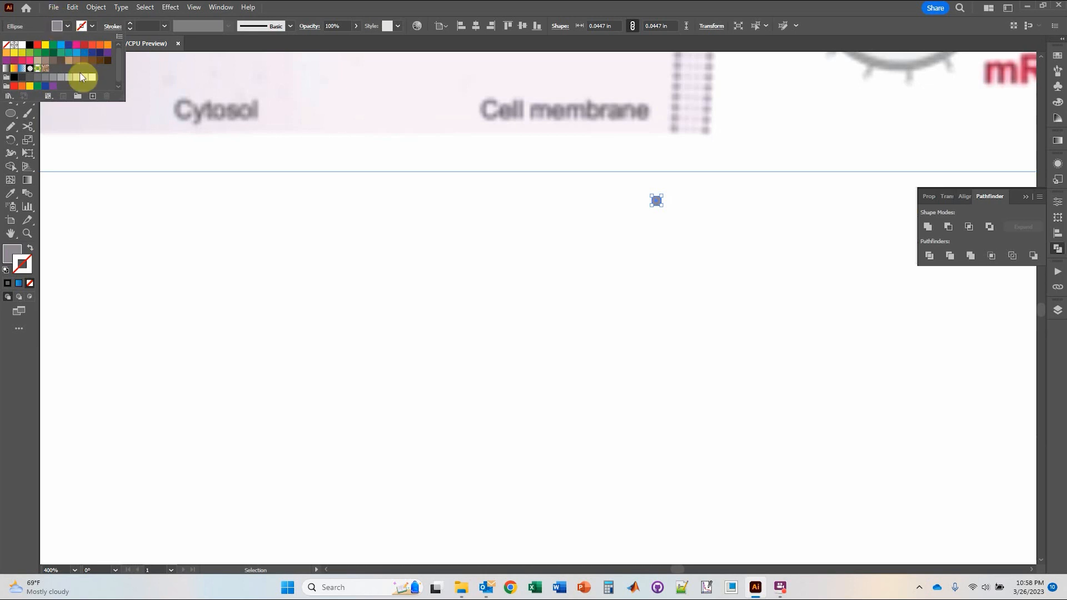
click(93, 98)
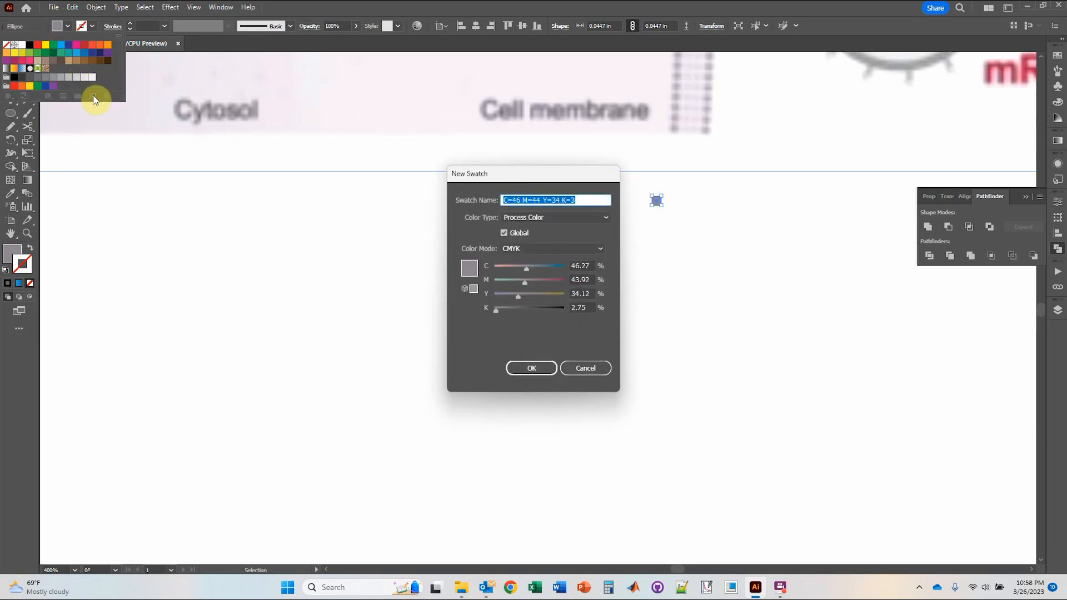
click(538, 371)
click(538, 371)
Draw a vertical line about 0.11 in long down from the circle and stroke it with the saved grey swatch at 0.5 pt.
scroll(665, 205, up, 2)
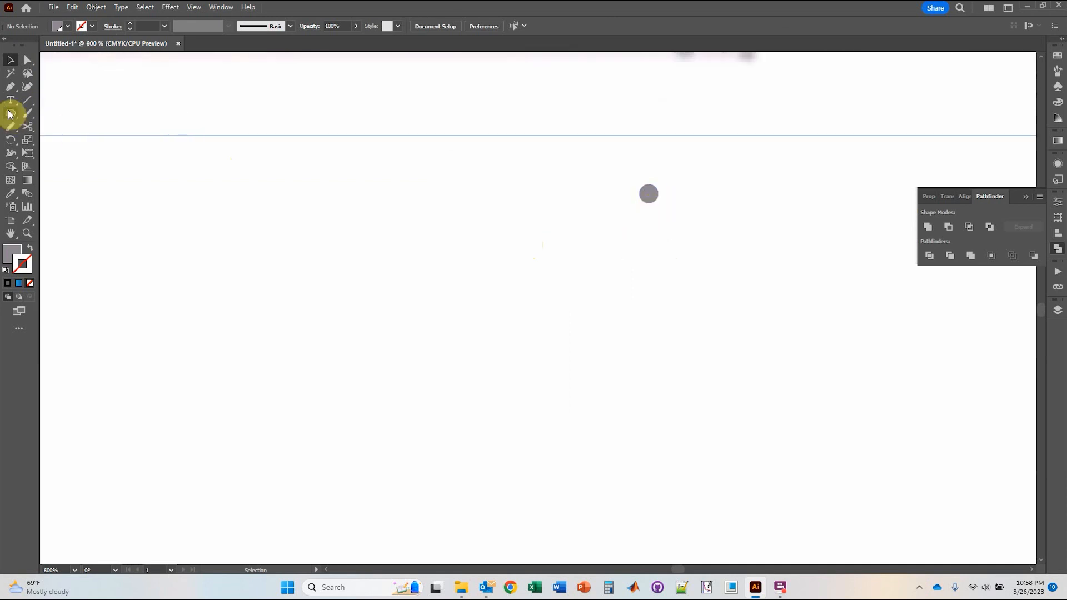
click(27, 100)
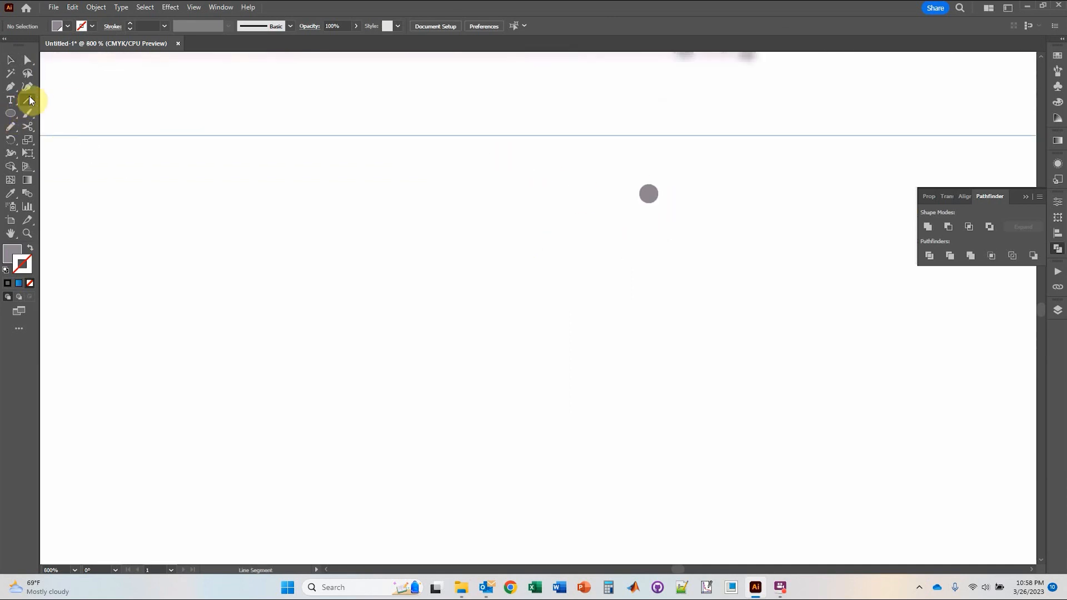
drag(645, 194, 645, 242)
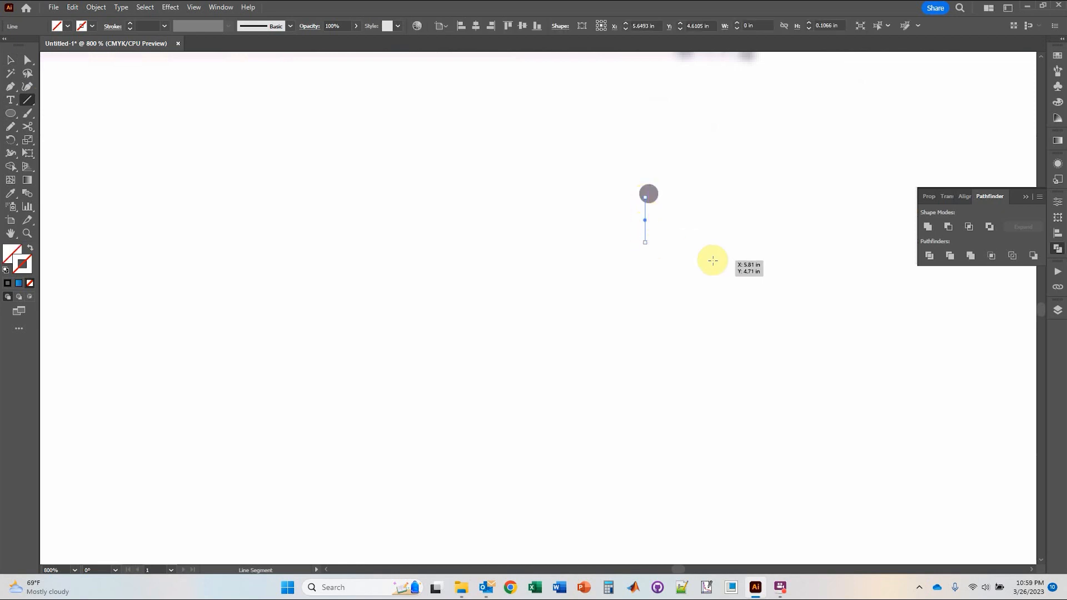
click(81, 26)
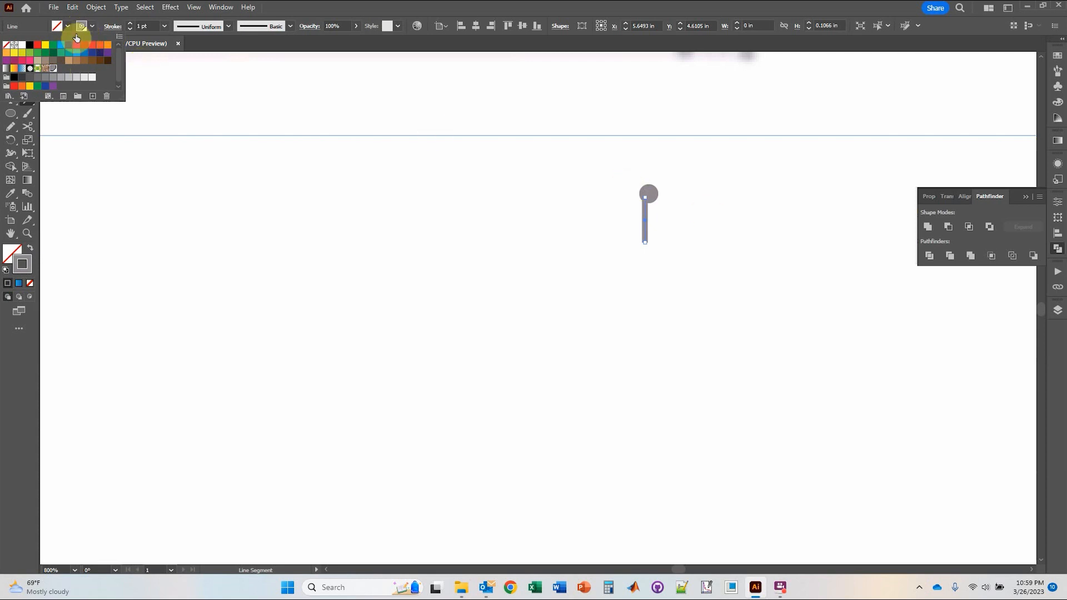
click(165, 28)
click(165, 29)
click(177, 50)
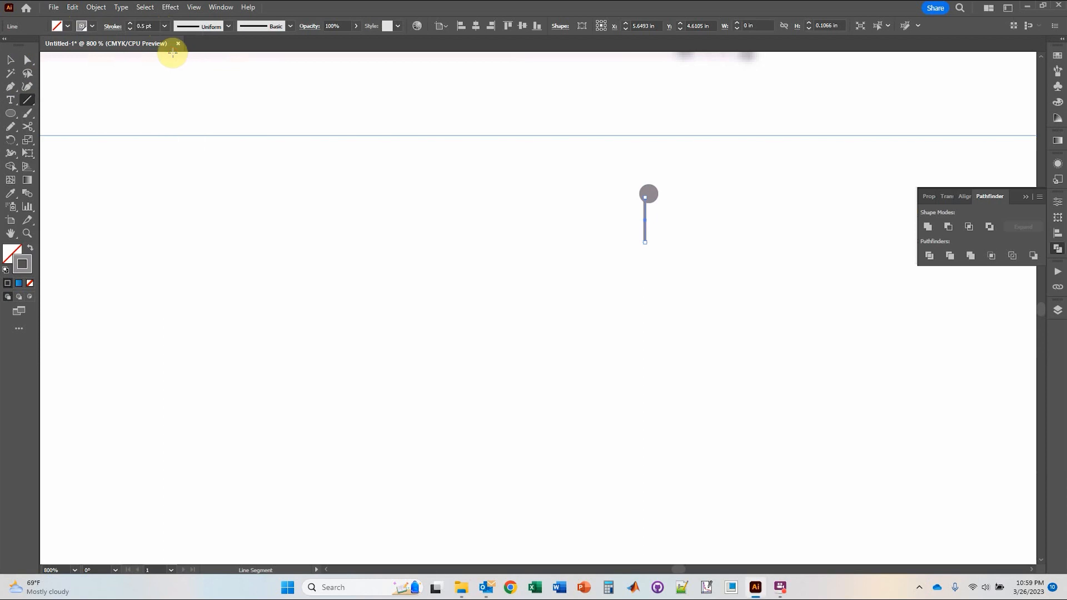
Duplicate the vertical line slightly to the right as a second tail and set both lines' stroke to 0.75 pt.
click(11, 59)
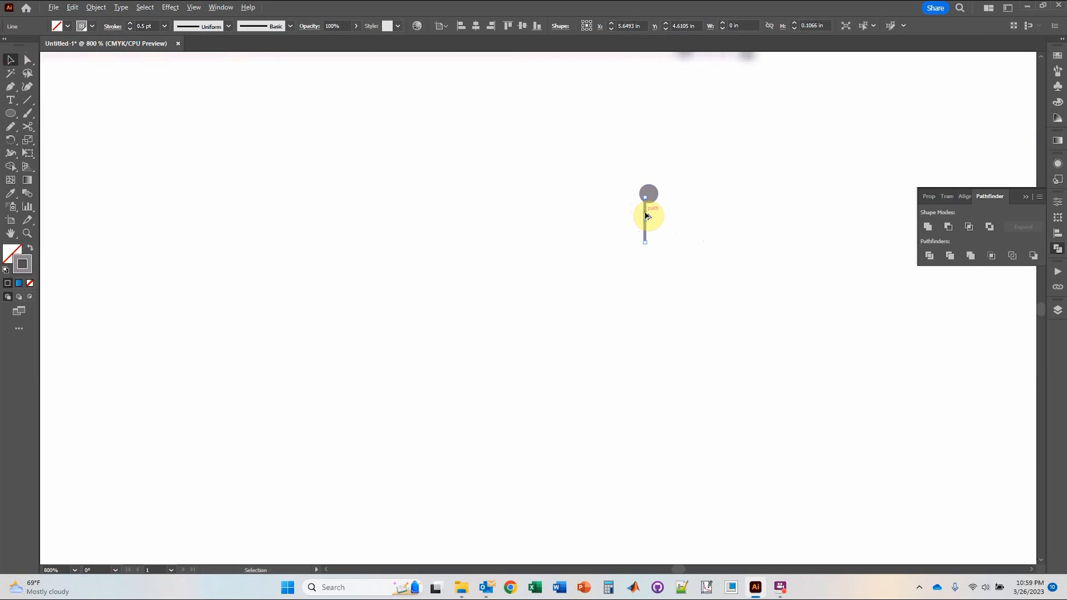
drag(647, 216, 652, 226)
click(630, 230)
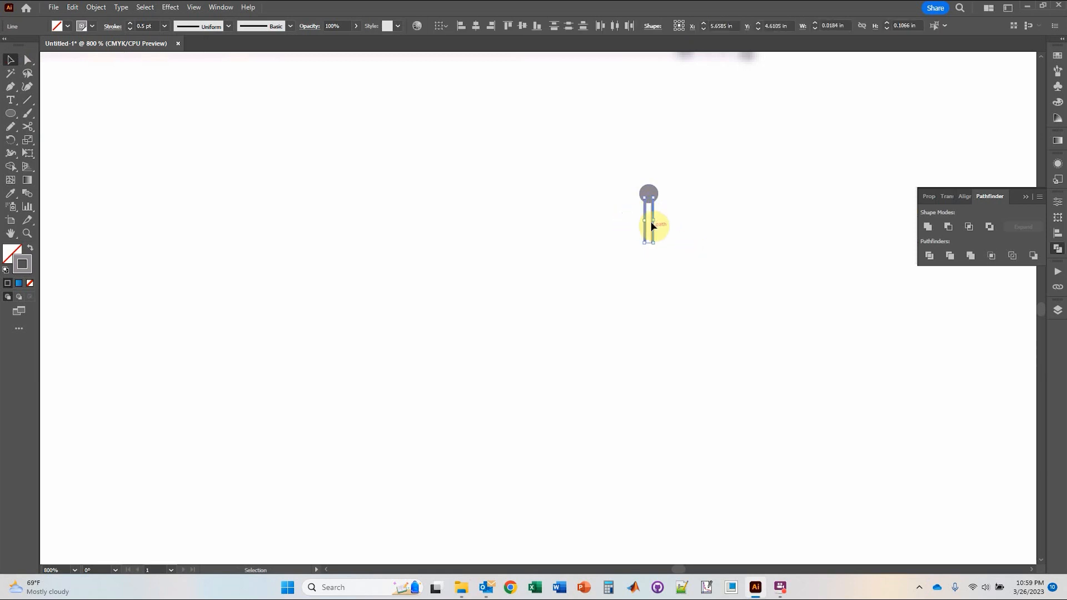
click(165, 26)
click(177, 62)
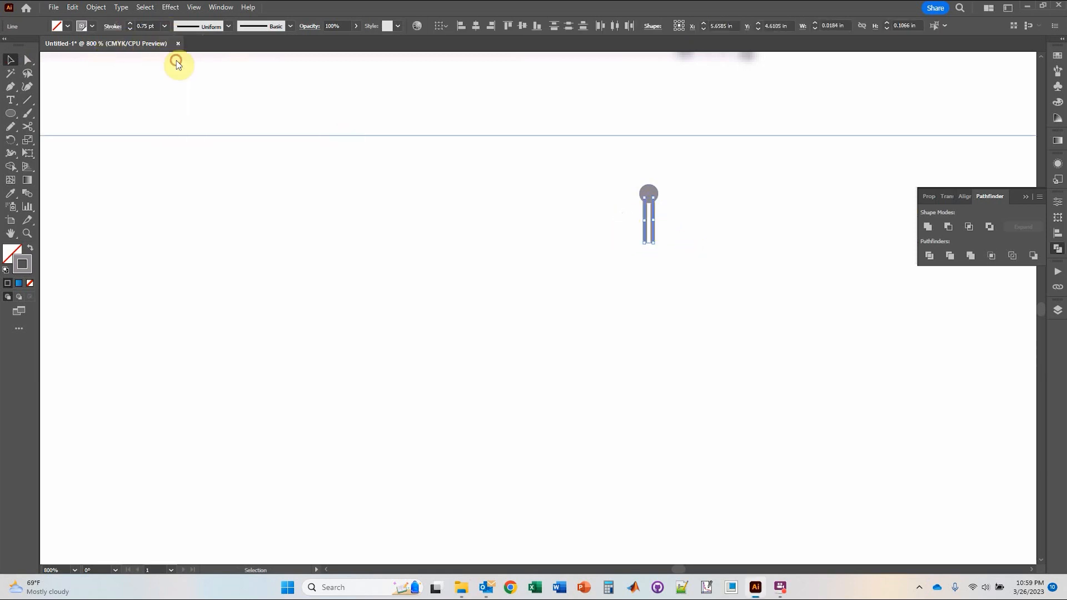
Copy the circle with its two tails to the lower right and rotate the copy 180° so its tails point up.
drag(618, 171, 675, 247)
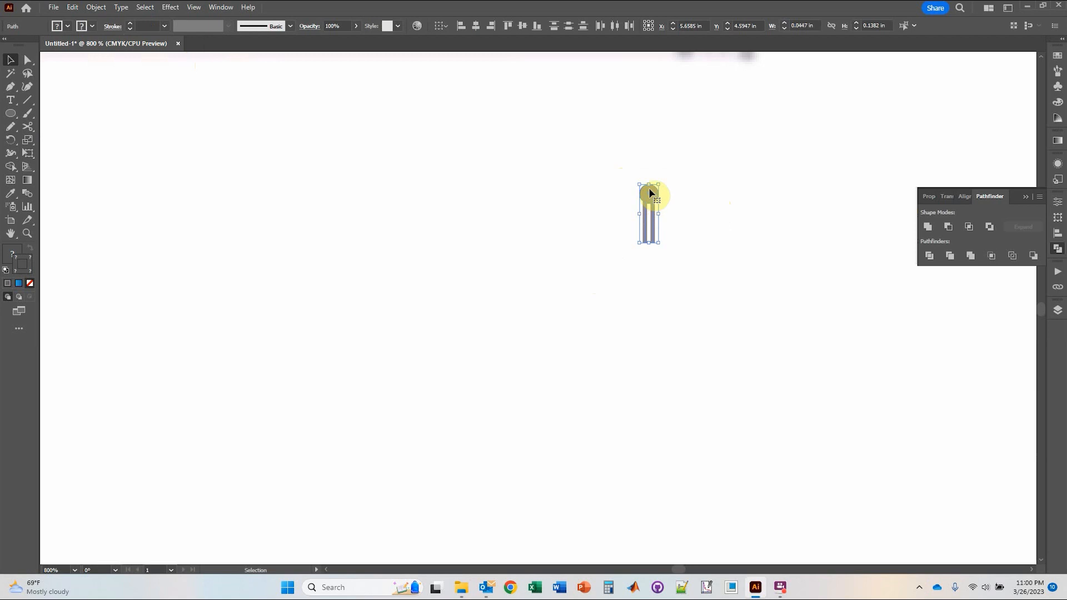
drag(652, 192, 682, 255)
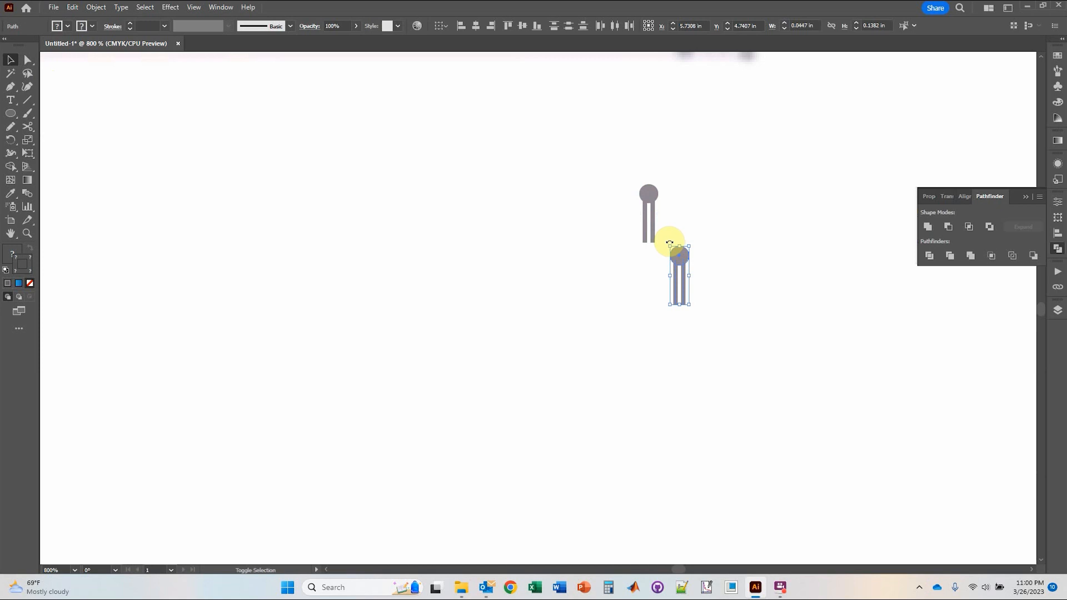
drag(669, 243, 684, 335)
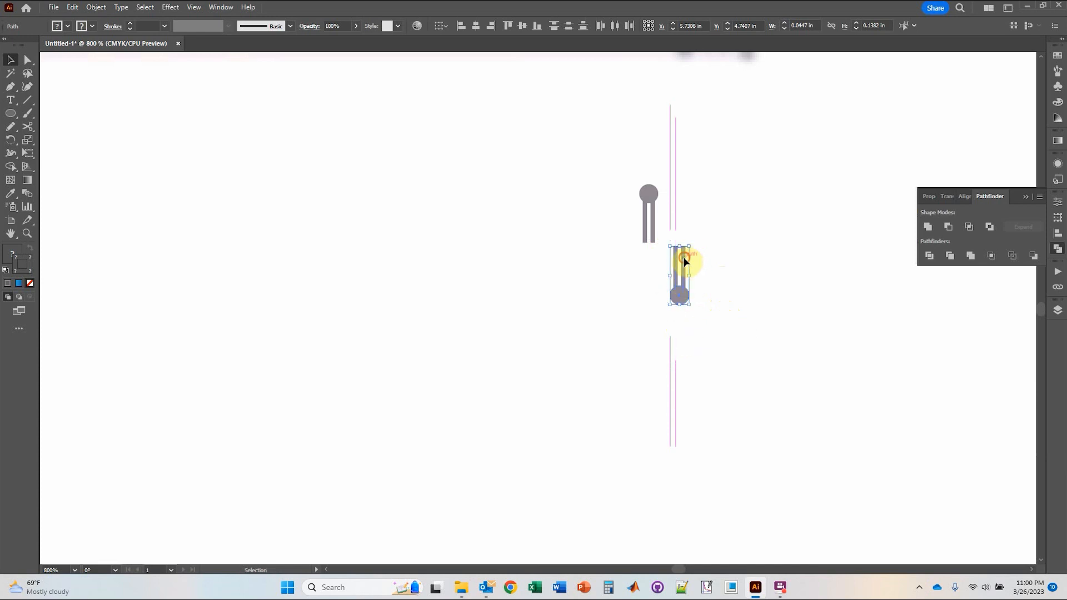
Align the rotated copy directly beneath the original unit and give all four tail lines round stroke caps.
drag(684, 260, 652, 261)
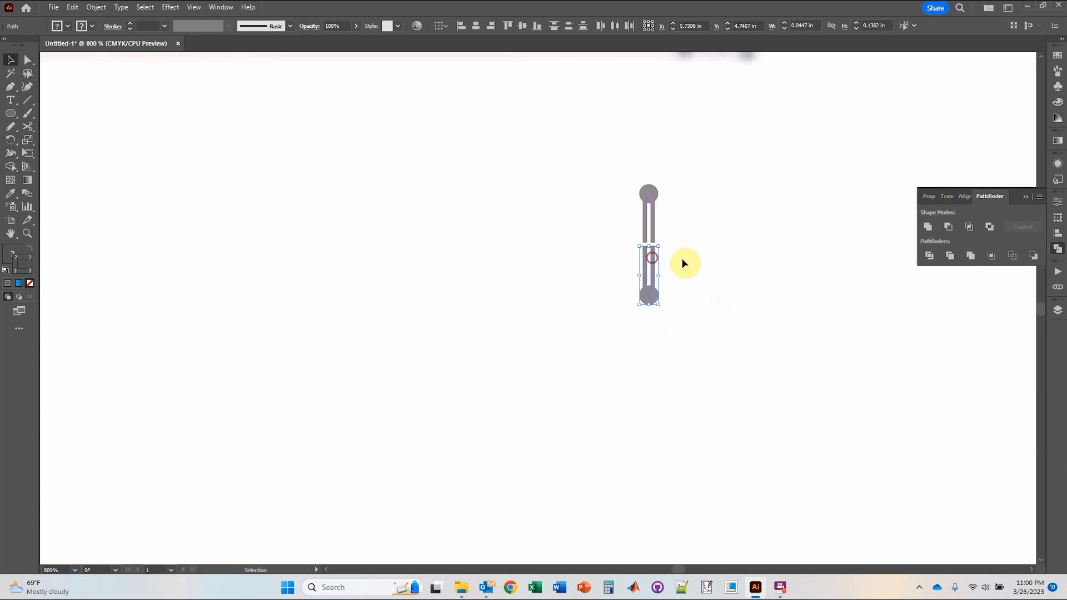
scroll(641, 246, up, 3)
drag(578, 207, 709, 260)
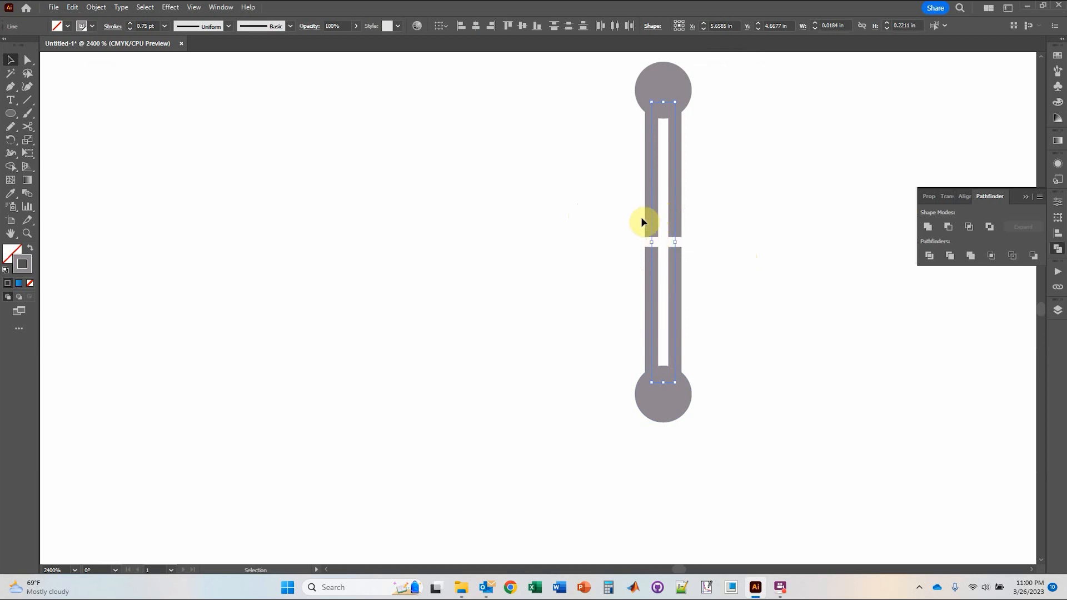
click(109, 27)
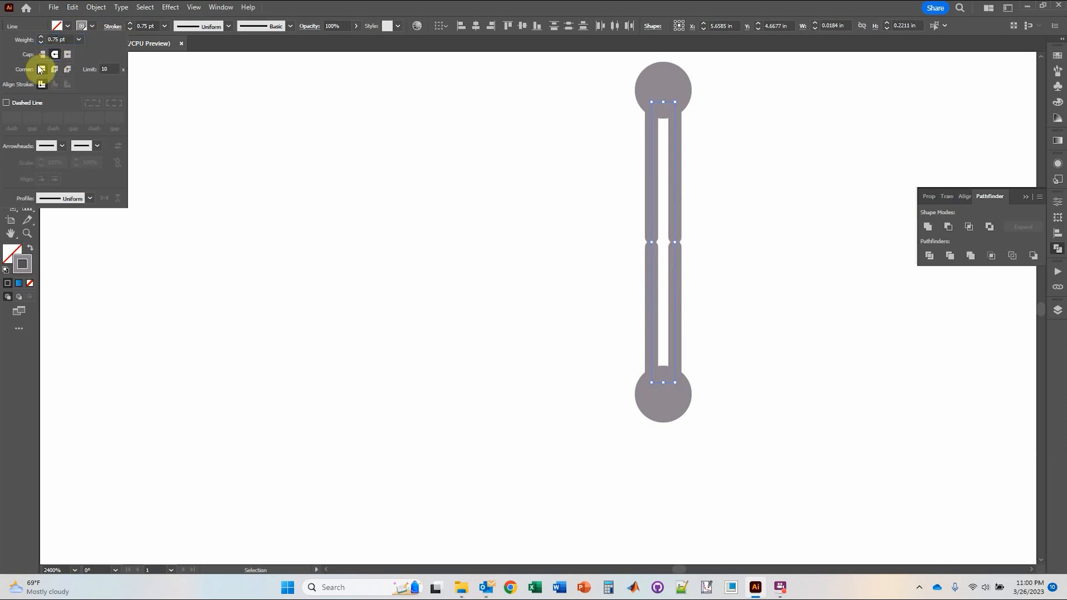
click(649, 248)
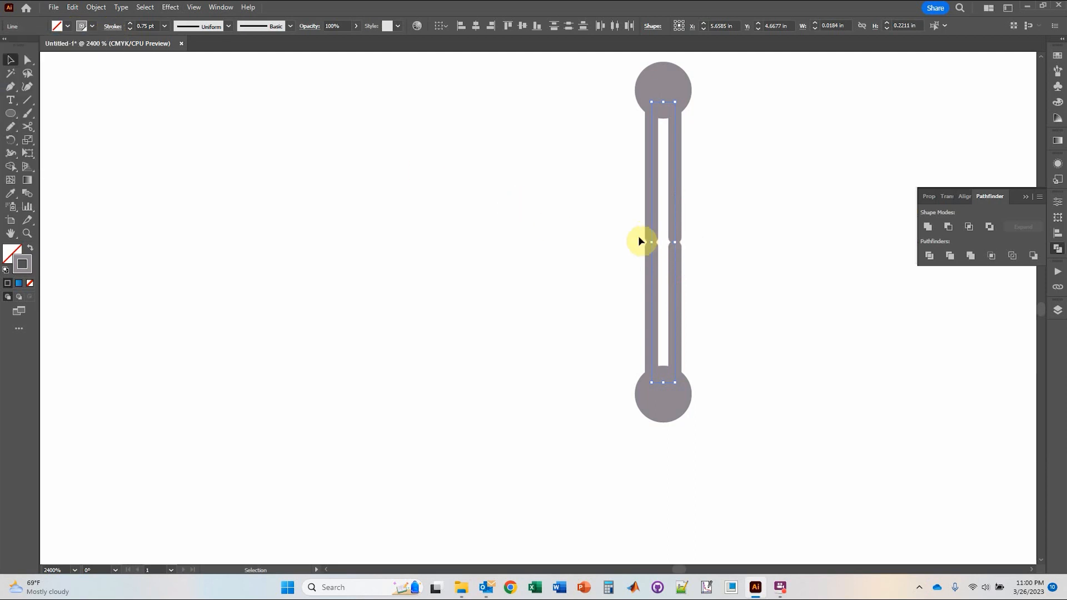
Raise the upper unit to open a gap between the tails and stagger the facing tail ends, left pair lower and right pair higher.
click(27, 59)
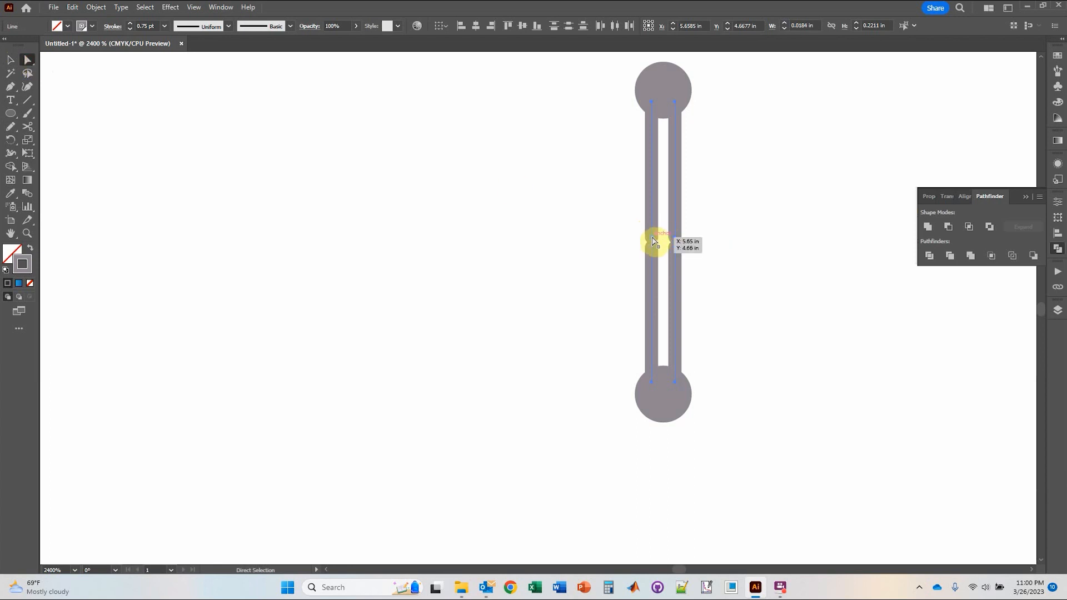
scroll(593, 147, up, 1)
click(10, 59)
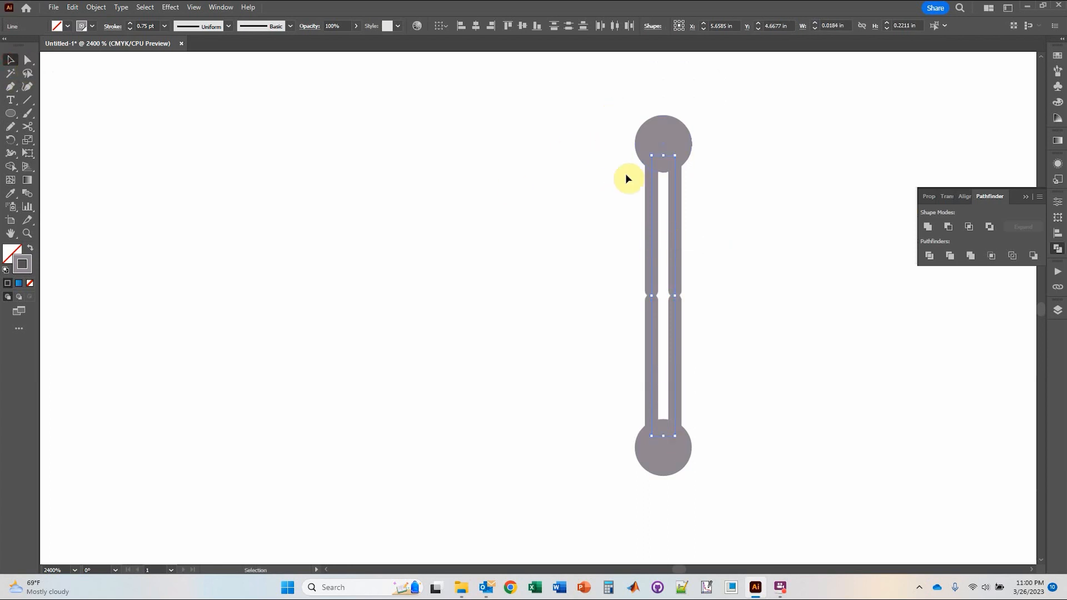
drag(624, 100, 755, 214)
key(Up)
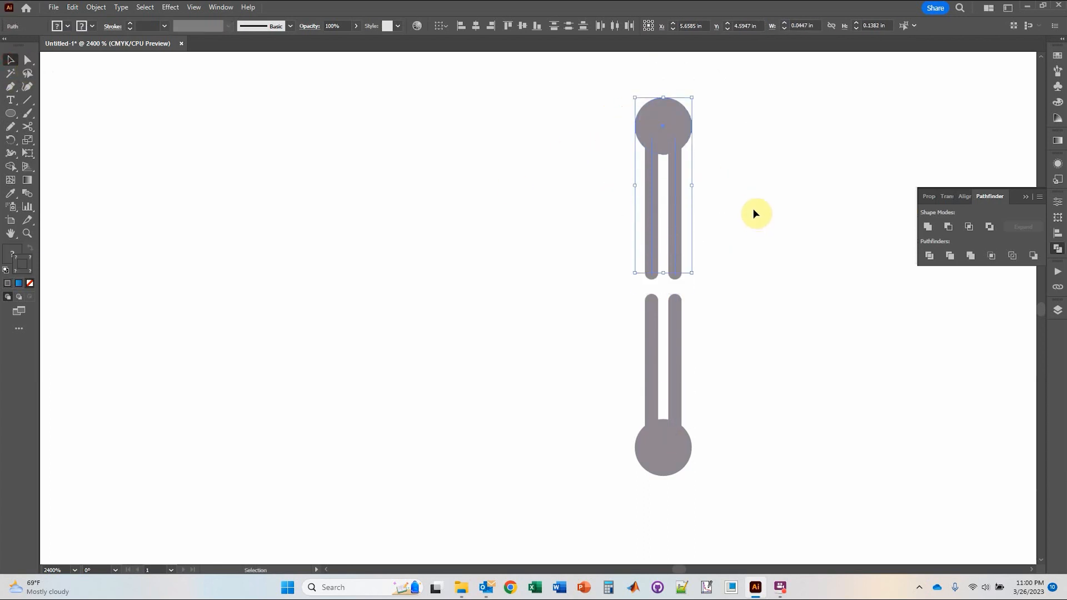
click(27, 64)
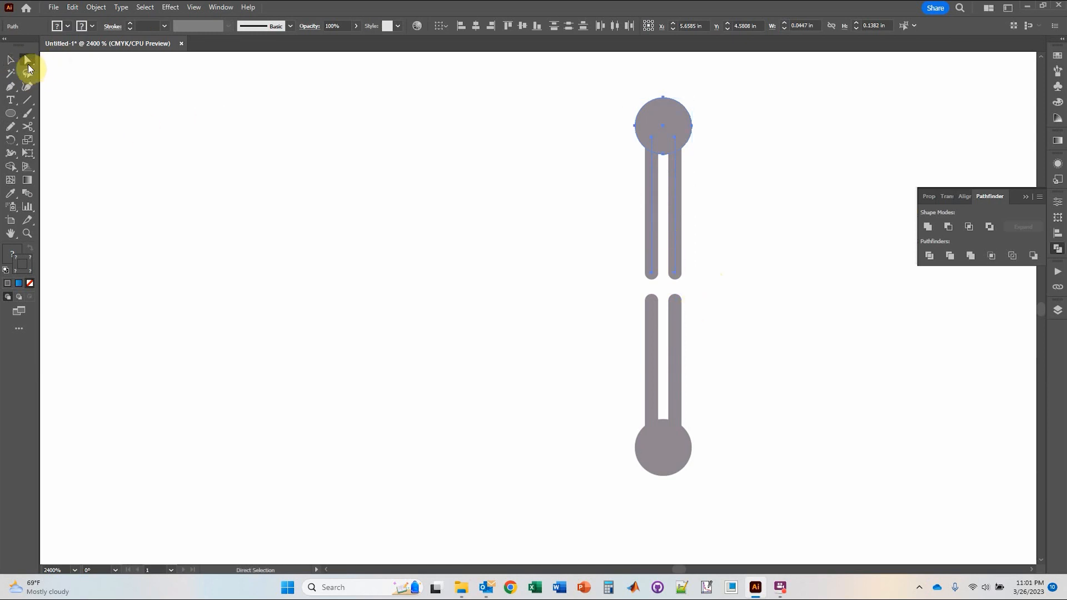
drag(695, 311, 650, 282)
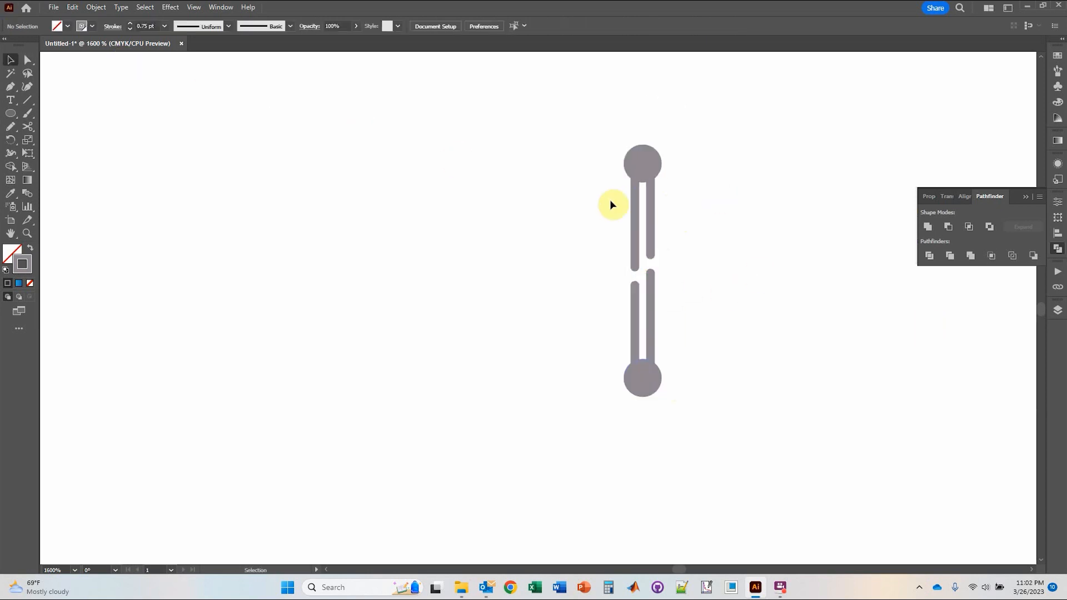
Draw a rectangle about 0.06 by 0.25 in over the lipid pair, spanning from the upper circle's centre to the lower circle's centre.
scroll(618, 181, down, 3)
drag(644, 148, 637, 254)
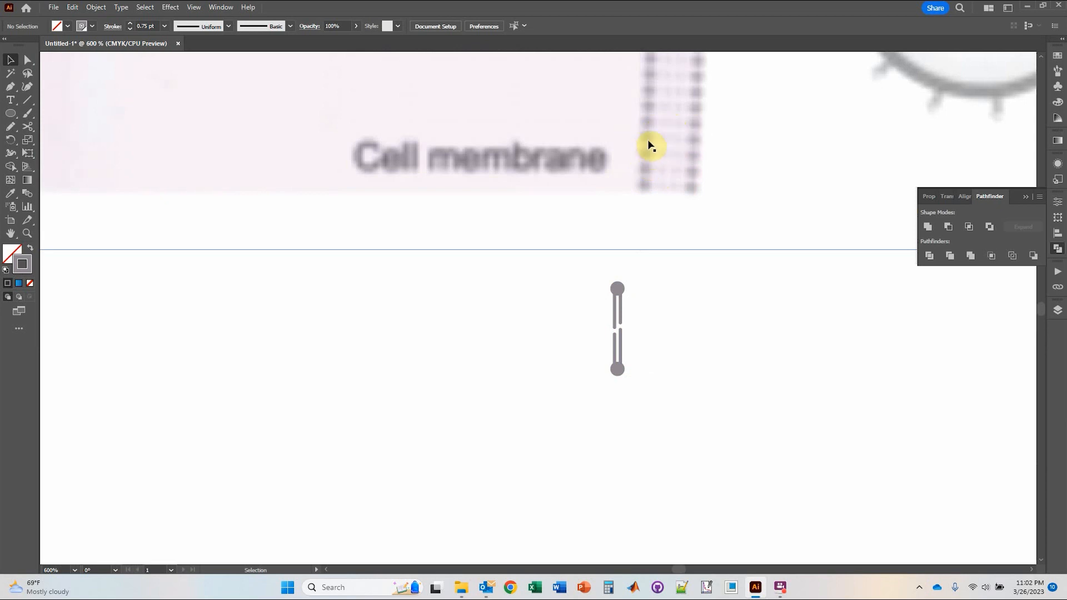
alt+scroll(619, 358, up, 2)
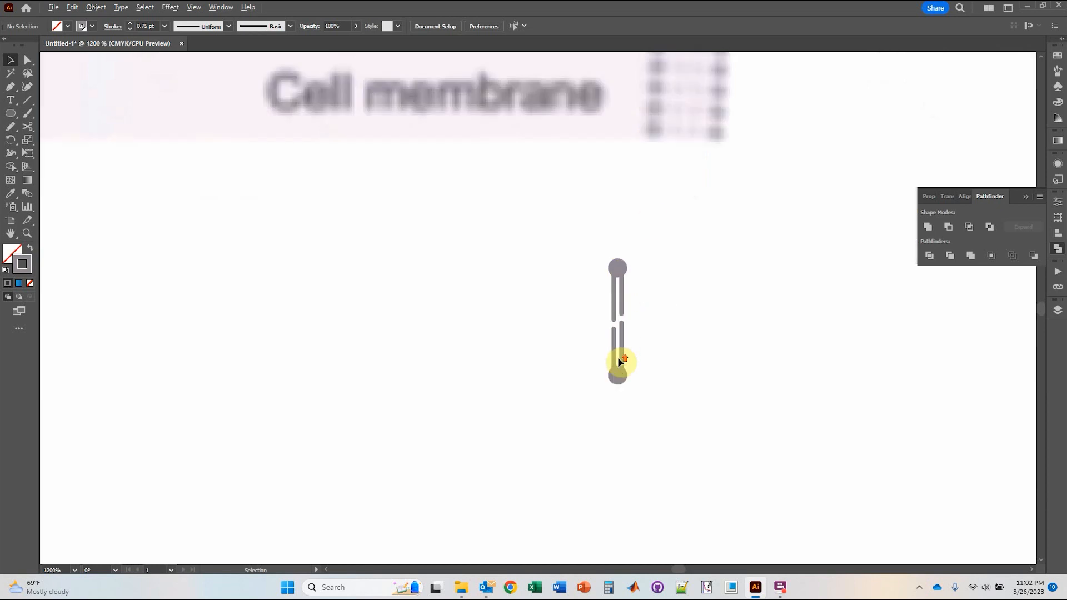
alt+scroll(618, 359, up, 1)
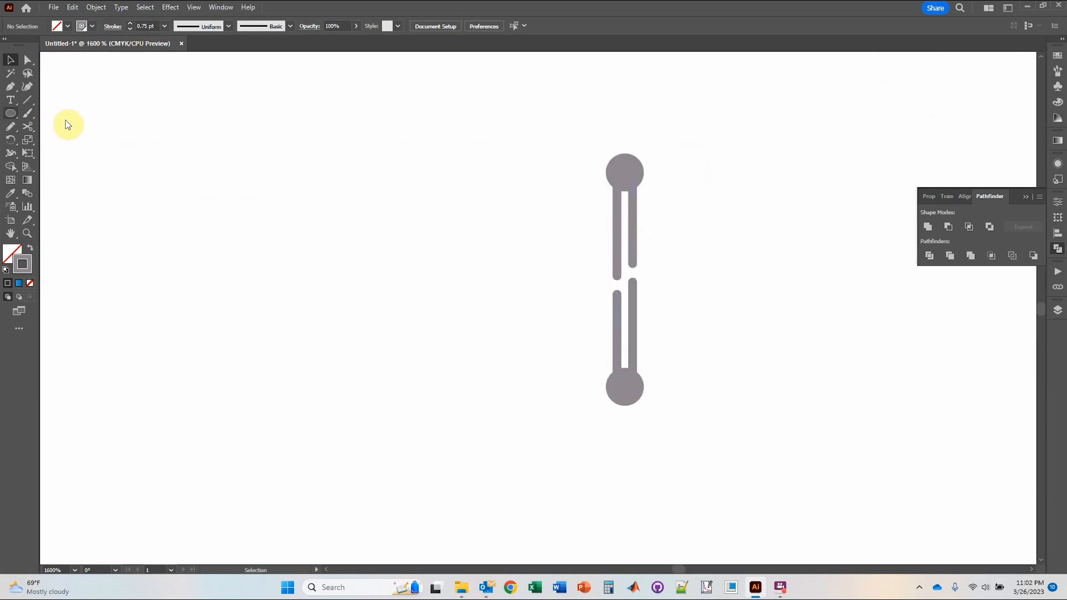
click(13, 118)
drag(13, 119, 52, 114)
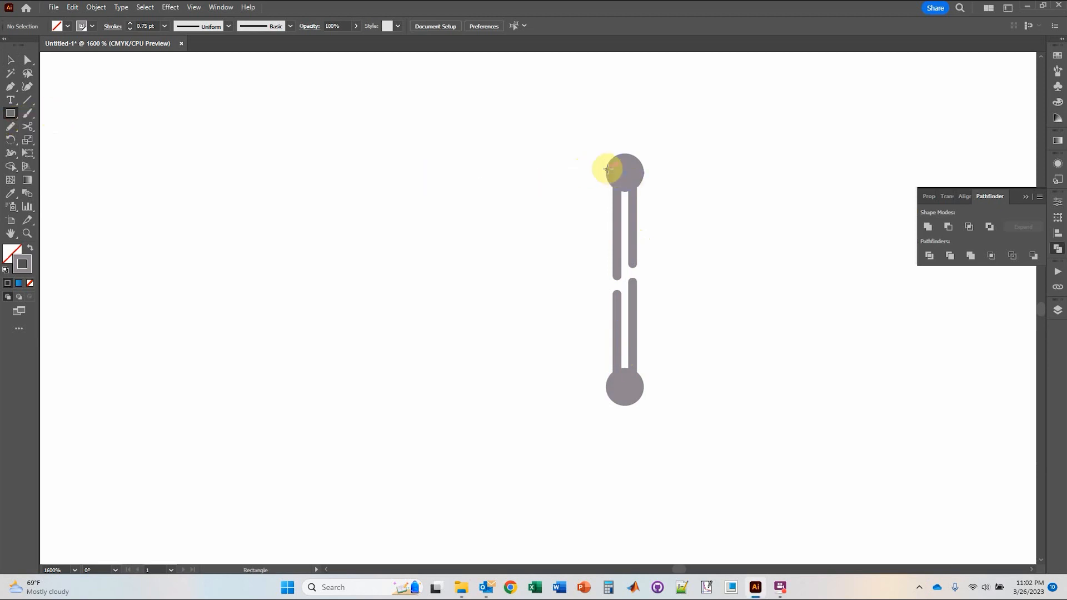
drag(599, 172, 652, 388)
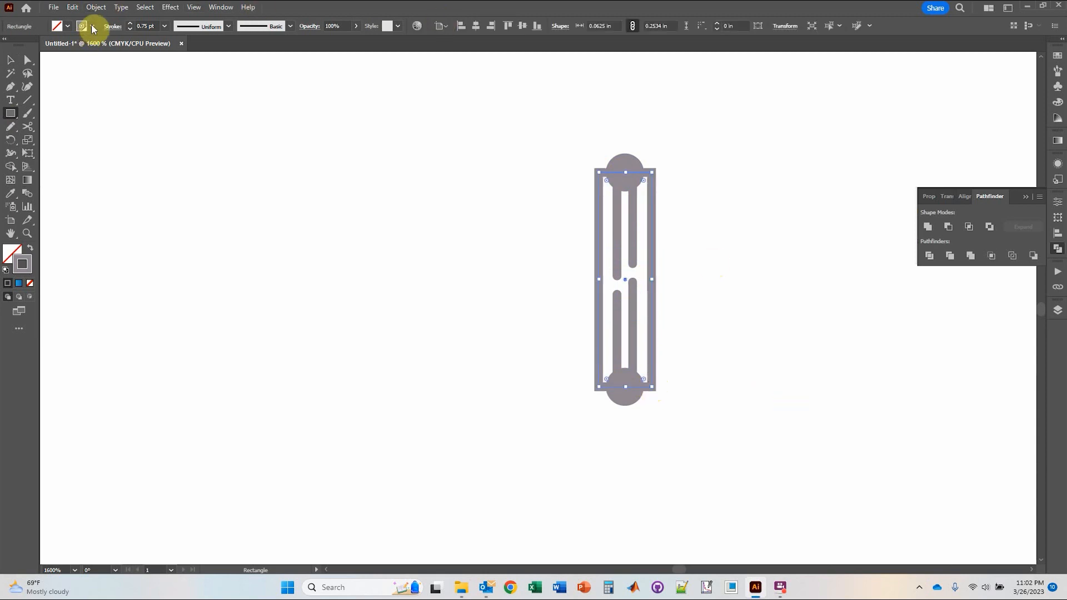
Fill the rectangle with the pale pink sampled from the cell interior in the reference image.
scroll(339, 195, down, 5)
scroll(384, 206, up, 2)
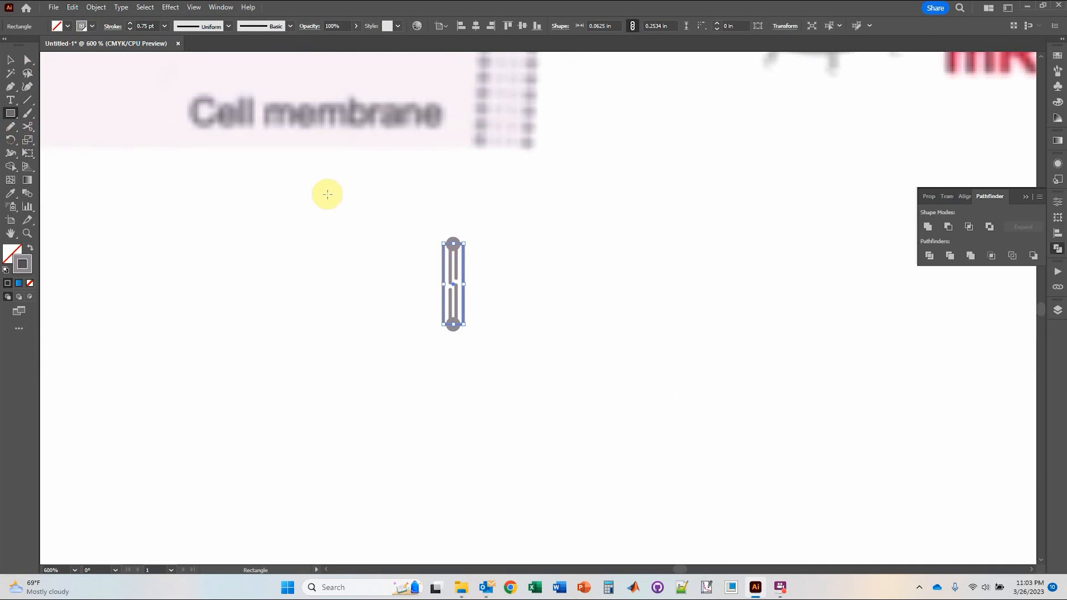
key(i)
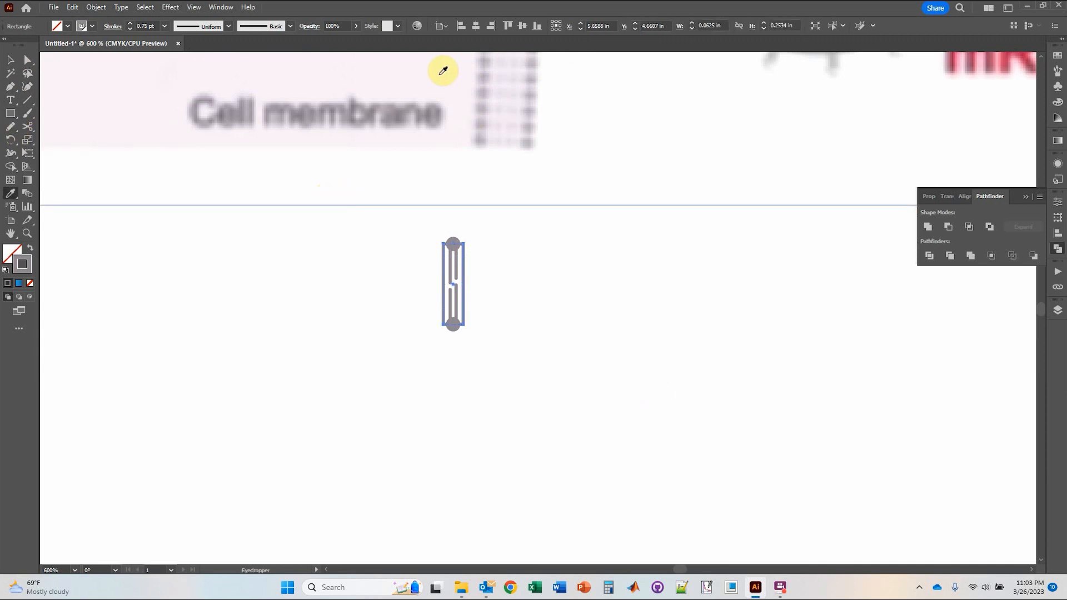
click(445, 68)
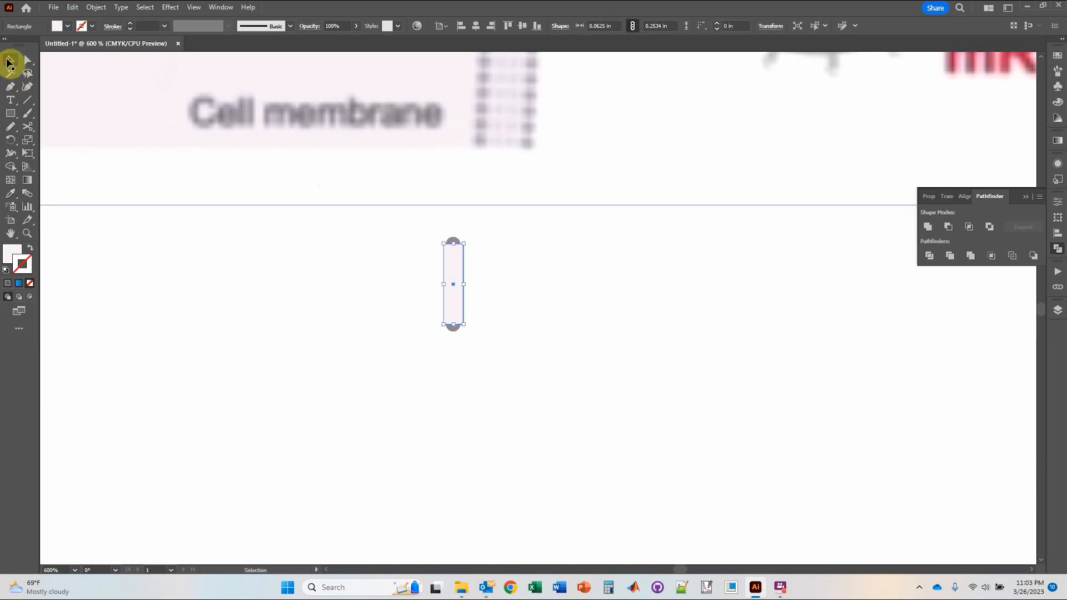
Save the rectangle's pale pink fill as a new global CMYK process-color swatch named C=2 M=5 Y=0 K=0.
click(9, 60)
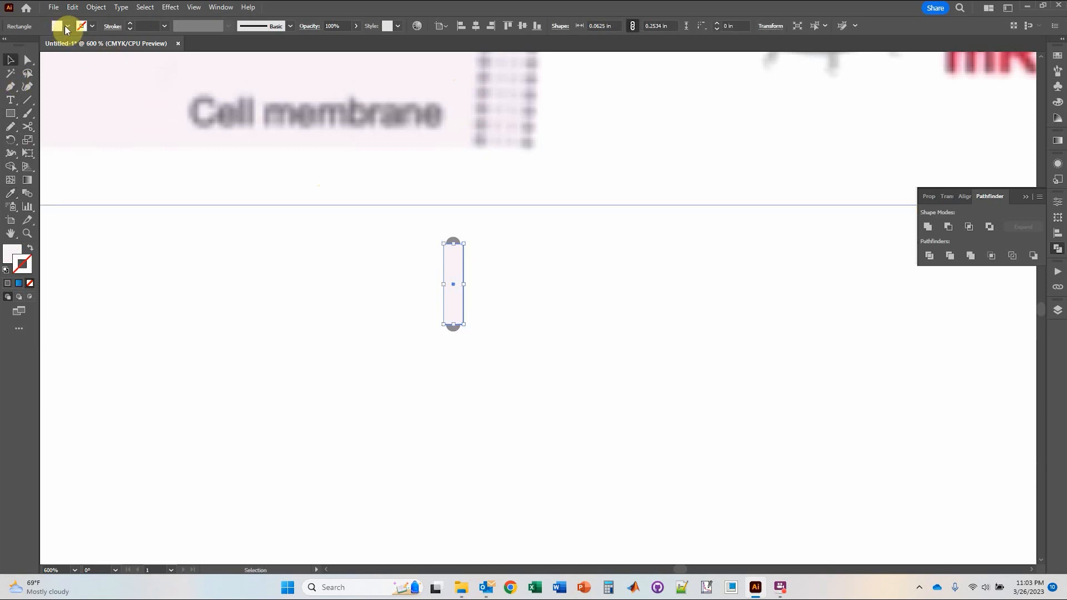
click(66, 26)
click(92, 97)
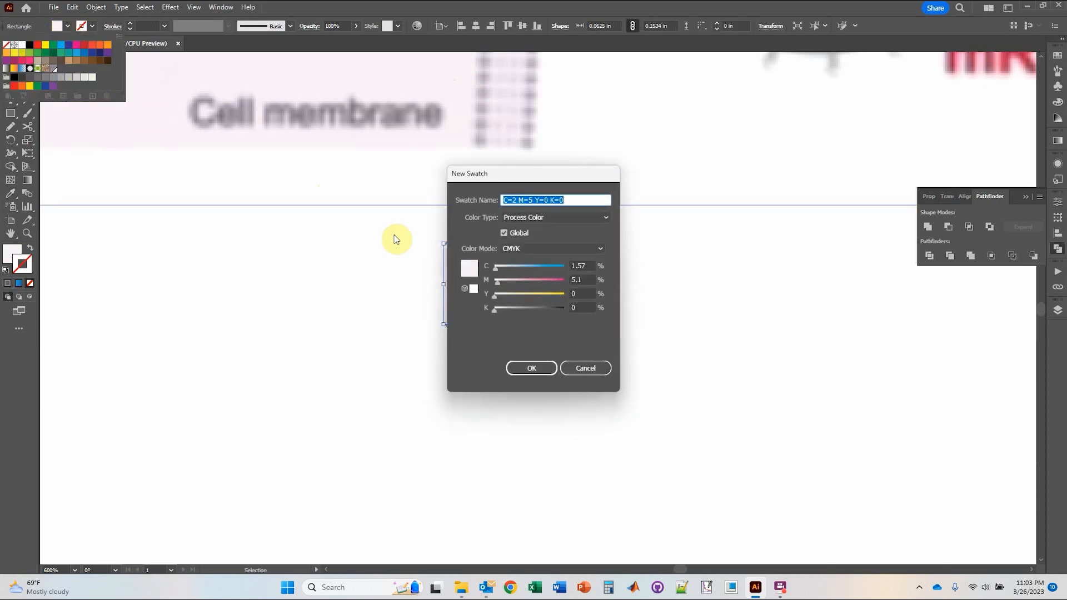
click(551, 369)
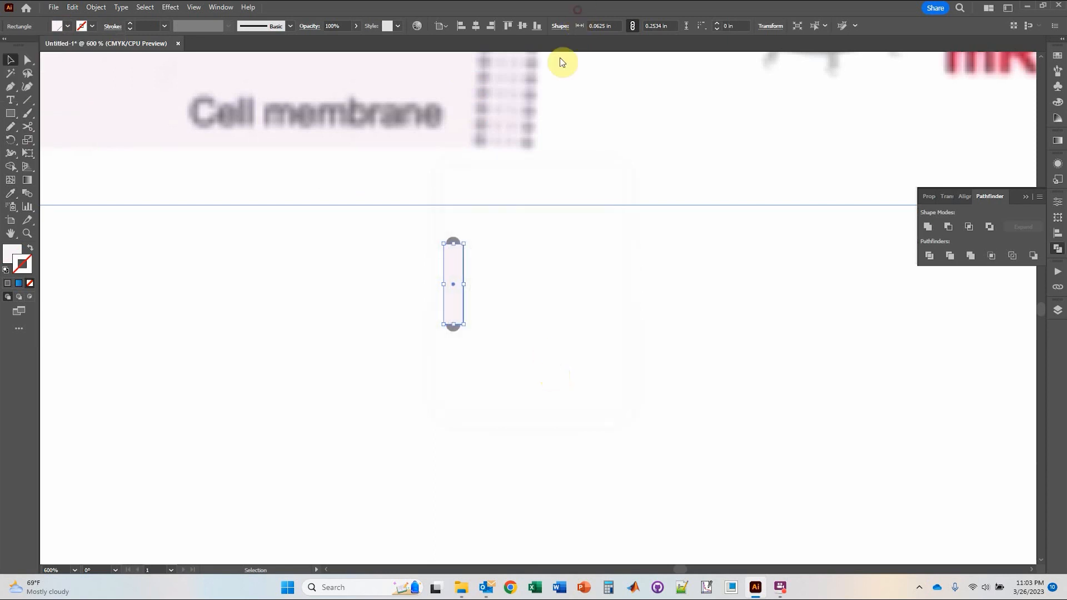
Send the pale pink rectangle behind the lipid circles and tails.
right_click(451, 256)
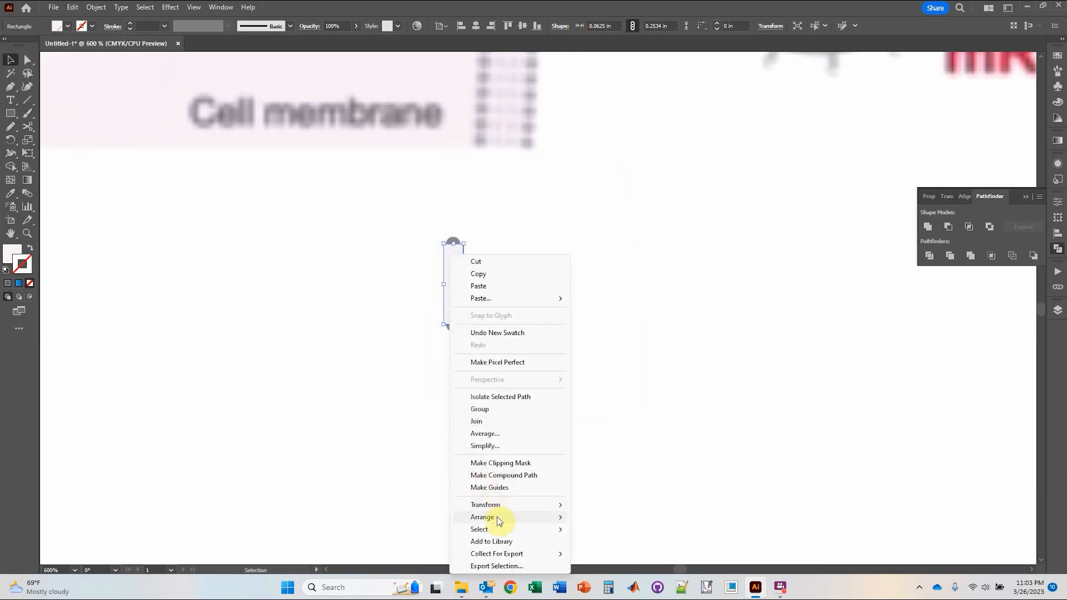
mouse_move(489, 518)
click(638, 554)
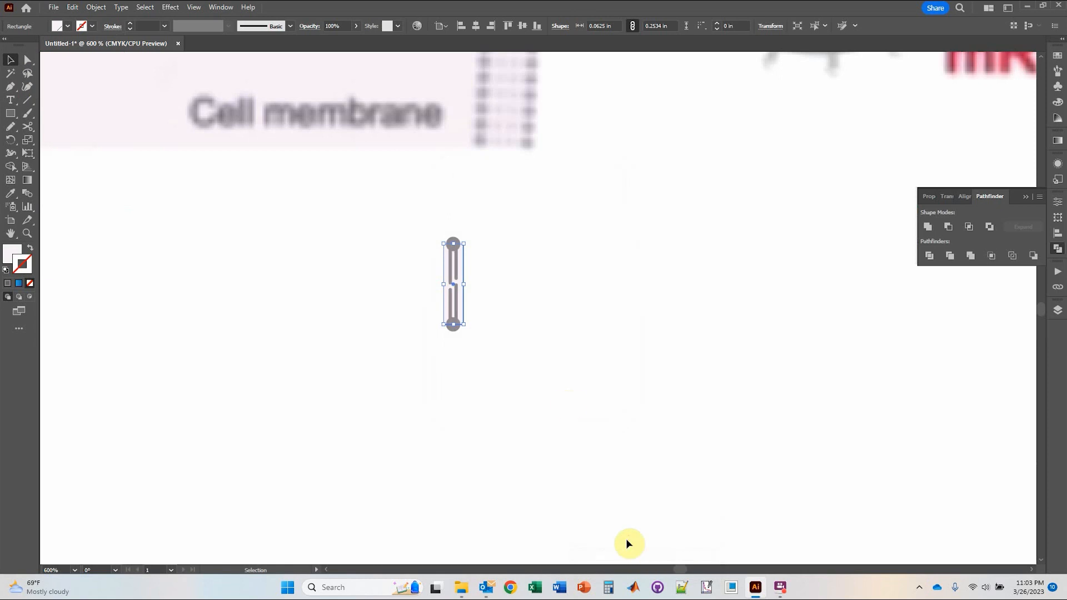
click(584, 456)
Narrow the pink rectangle from both sides to the circles' width, 0.0447 in.
scroll(439, 272, up, 4)
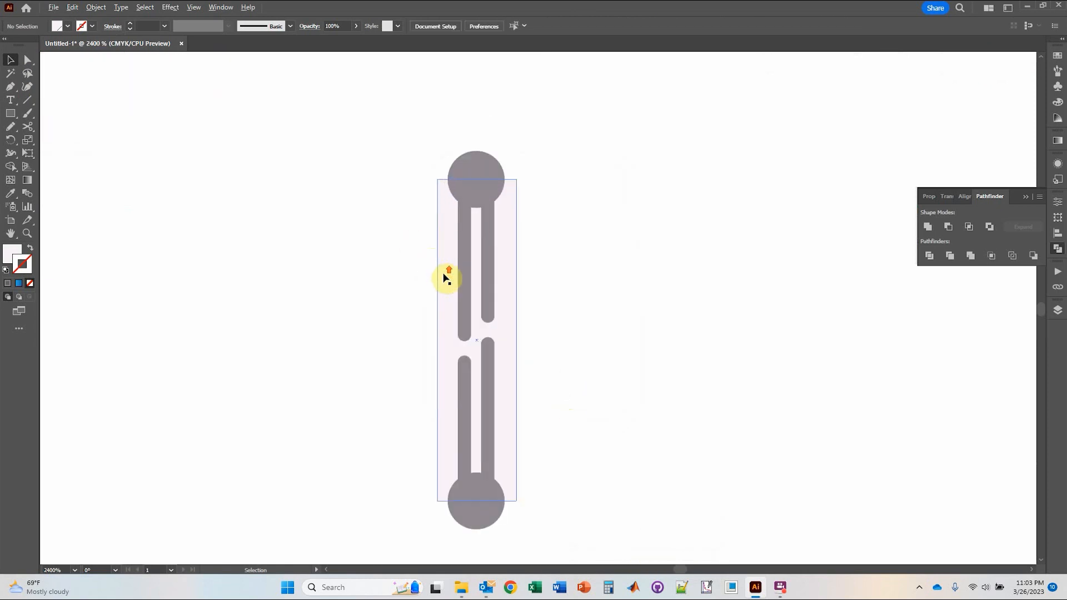
click(447, 182)
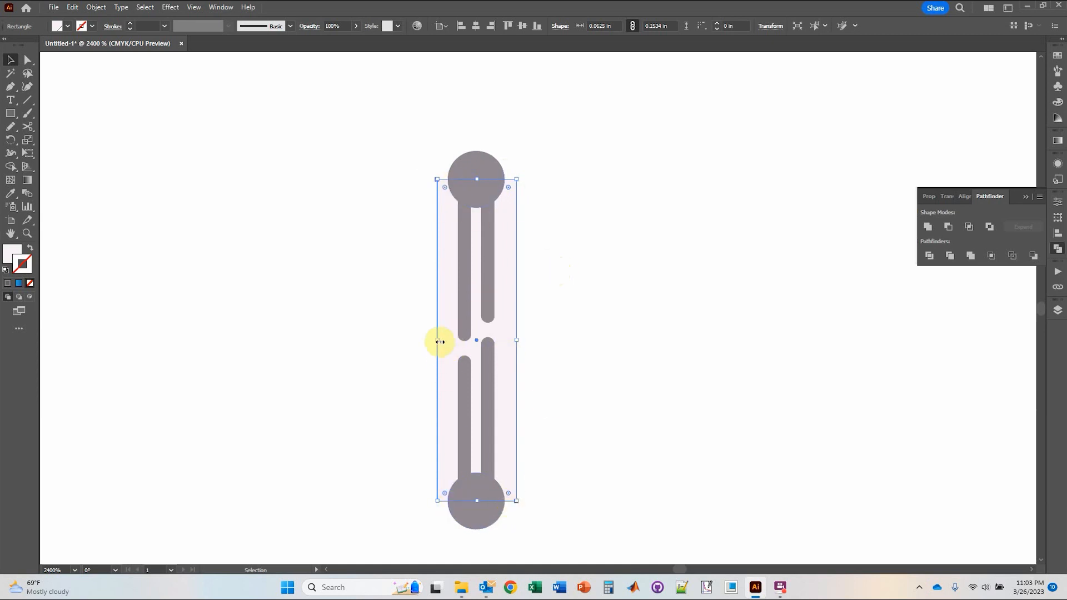
drag(440, 342, 446, 340)
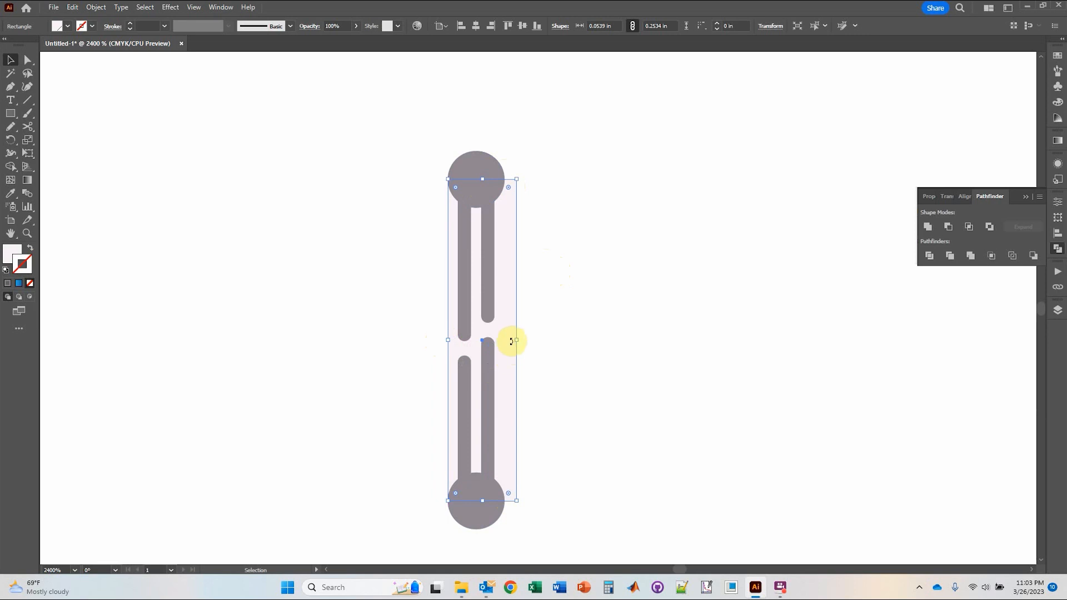
drag(516, 340, 505, 340)
Try repeating the whole lipid unit three times side by side with circles touching, and undo the copies.
key(ctrl+a)
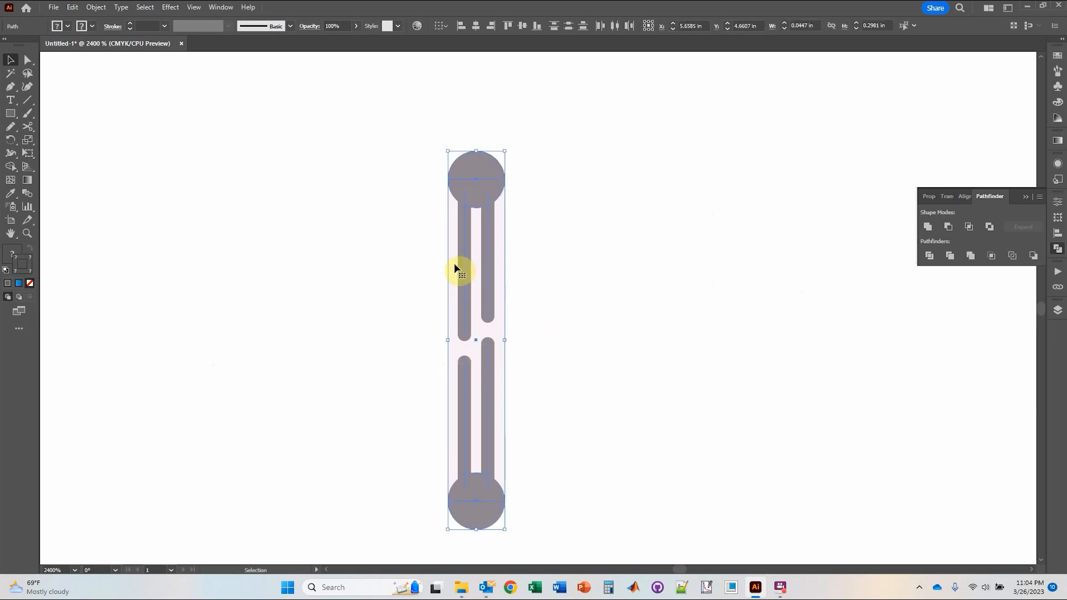
drag(453, 268, 510, 268)
key(ctrl+d)
key(ctrl+d)
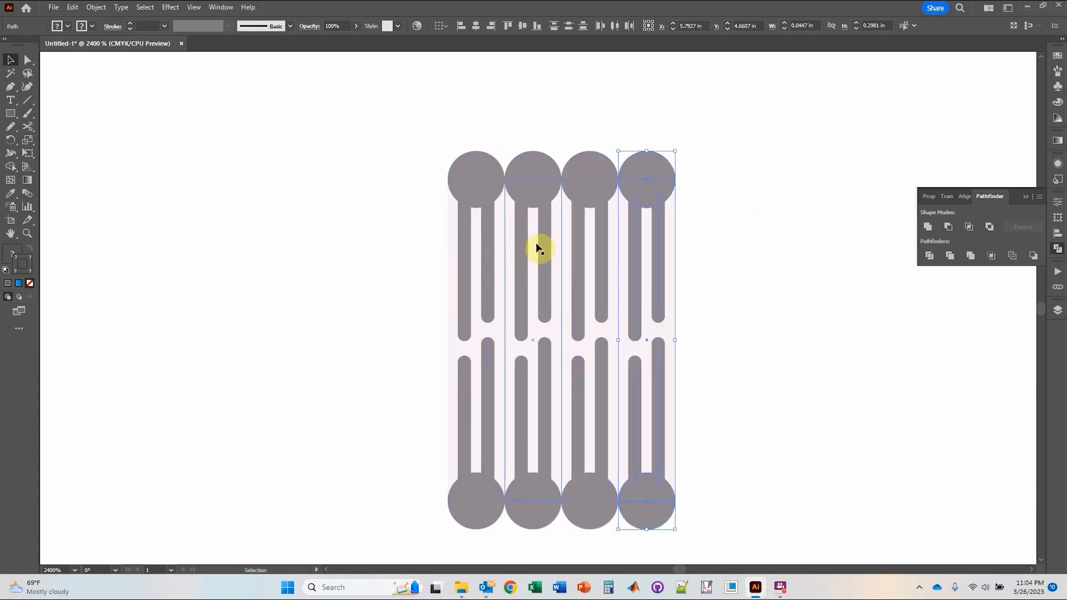
key(ctrl+z)
key(ctrl+z)
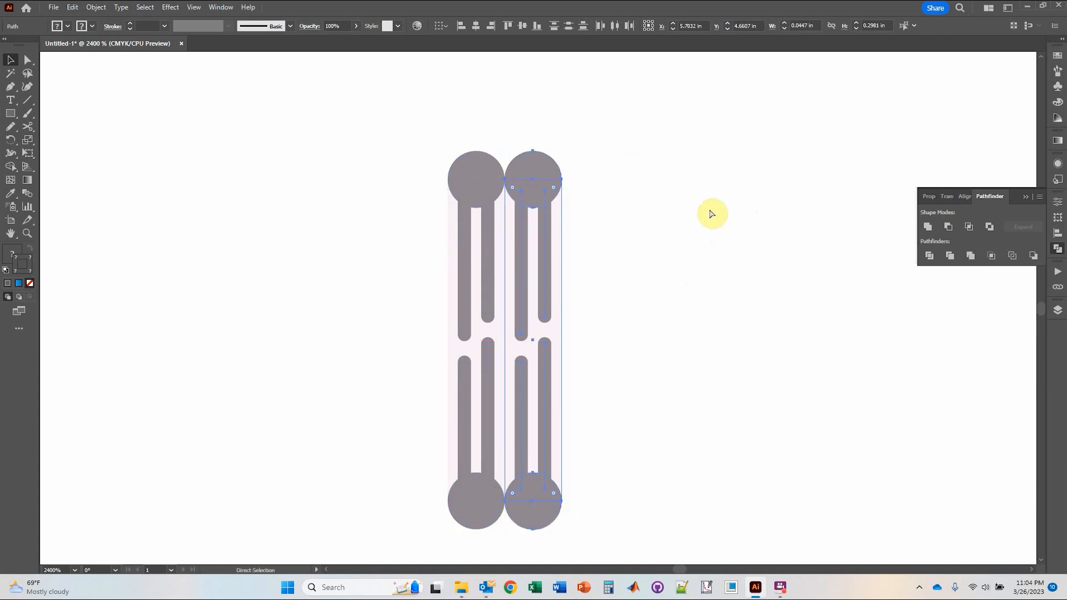
key(ctrl+z)
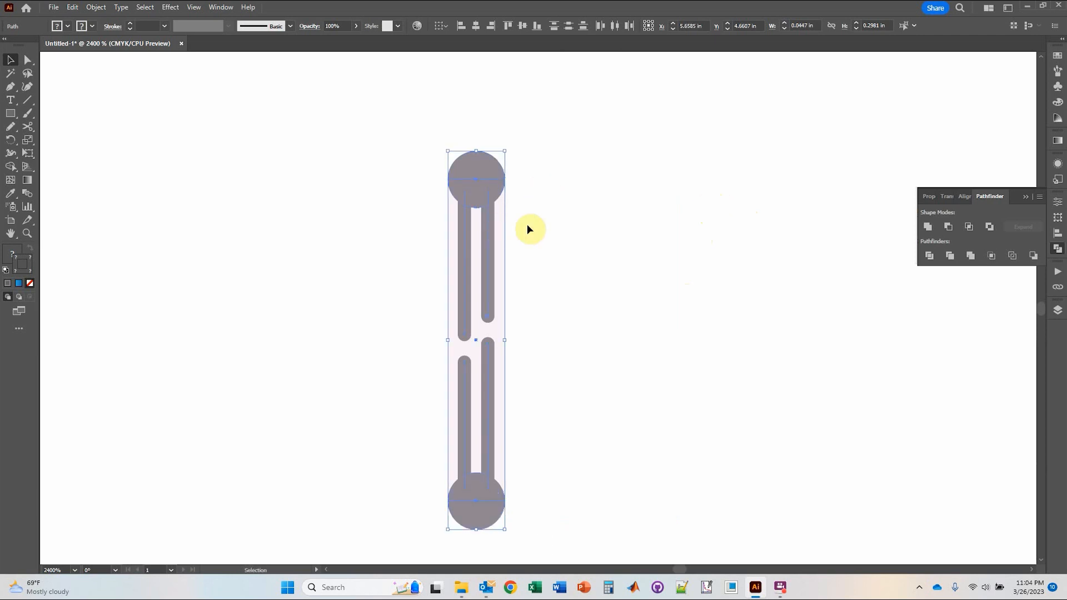
Widen the pink rectangle symmetrically about the lipid pair to 0.0596 in.
click(550, 229)
click(500, 299)
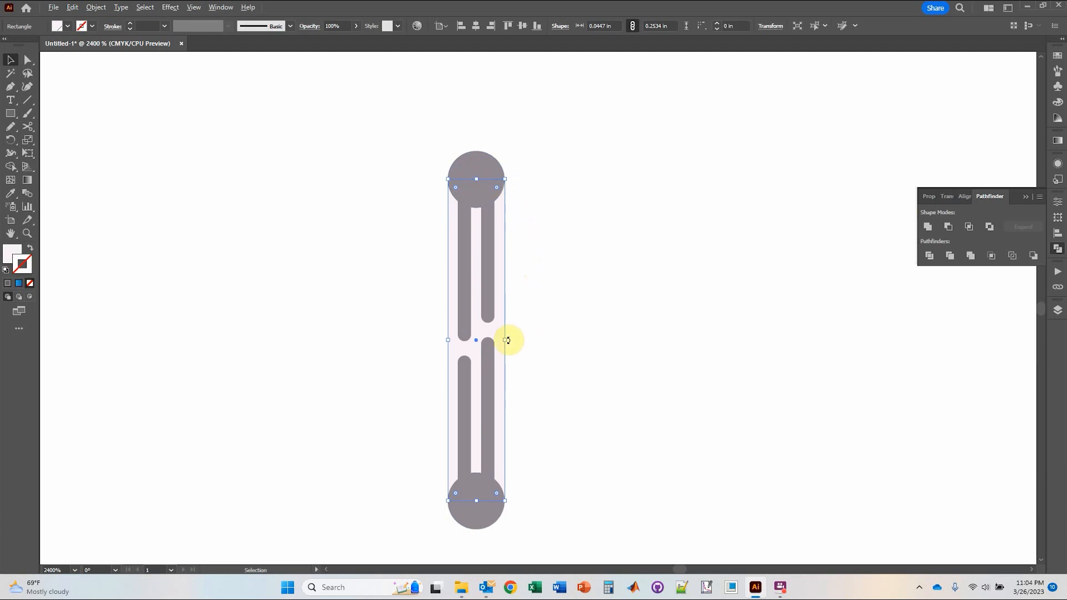
drag(507, 339, 516, 339)
Try duplicating the widened lipid unit to its right to test the spacing between neighbouring units.
drag(410, 136, 555, 535)
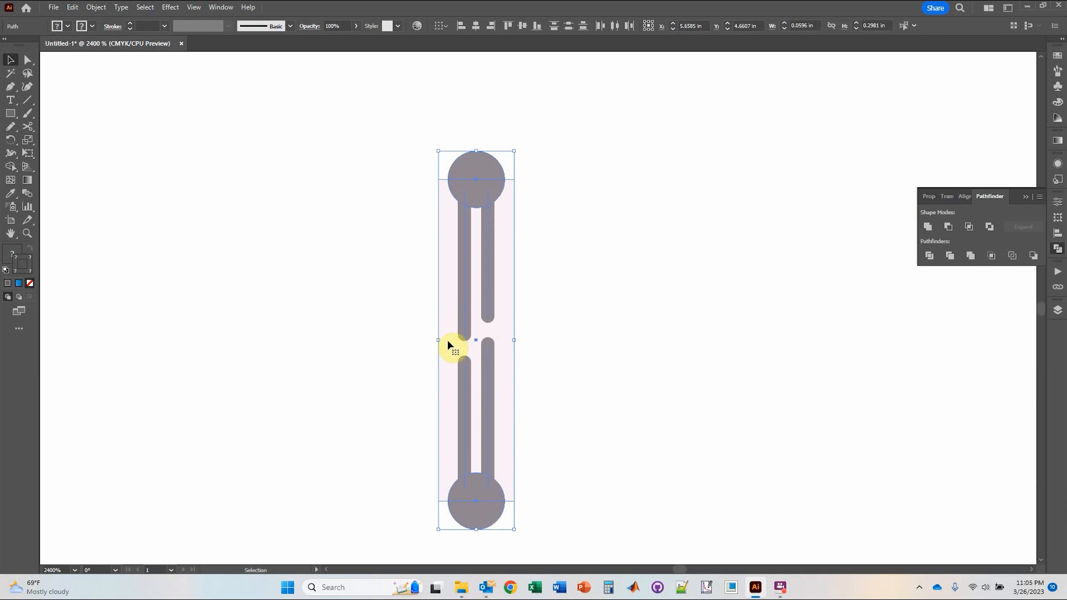
drag(448, 341, 522, 349)
drag(522, 288, 600, 292)
Create a new pattern brush from the complete lipid unit, including its pink background rectangle.
click(733, 269)
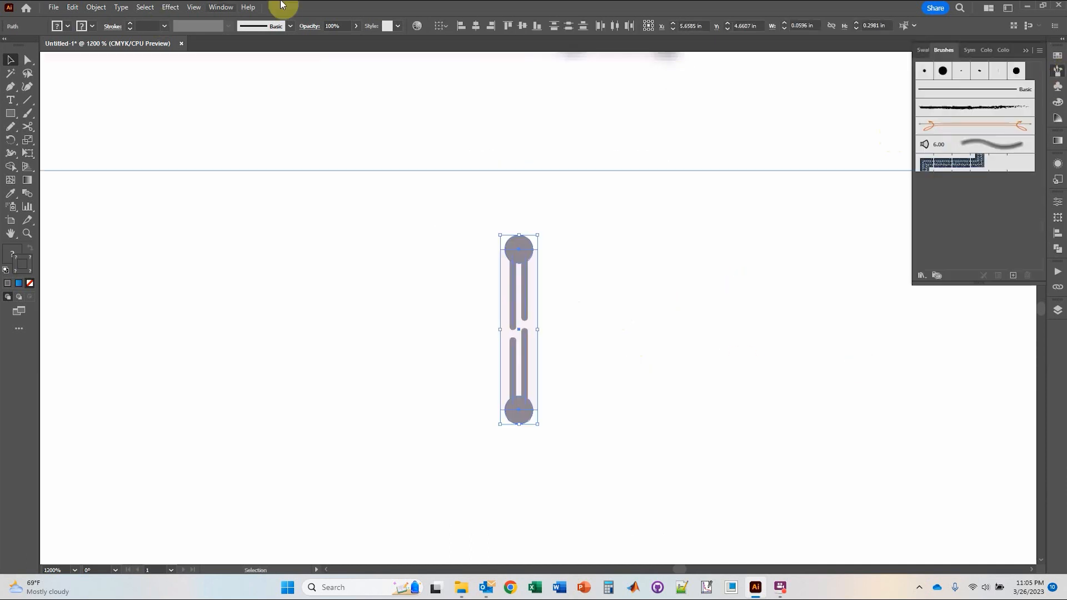
click(219, 7)
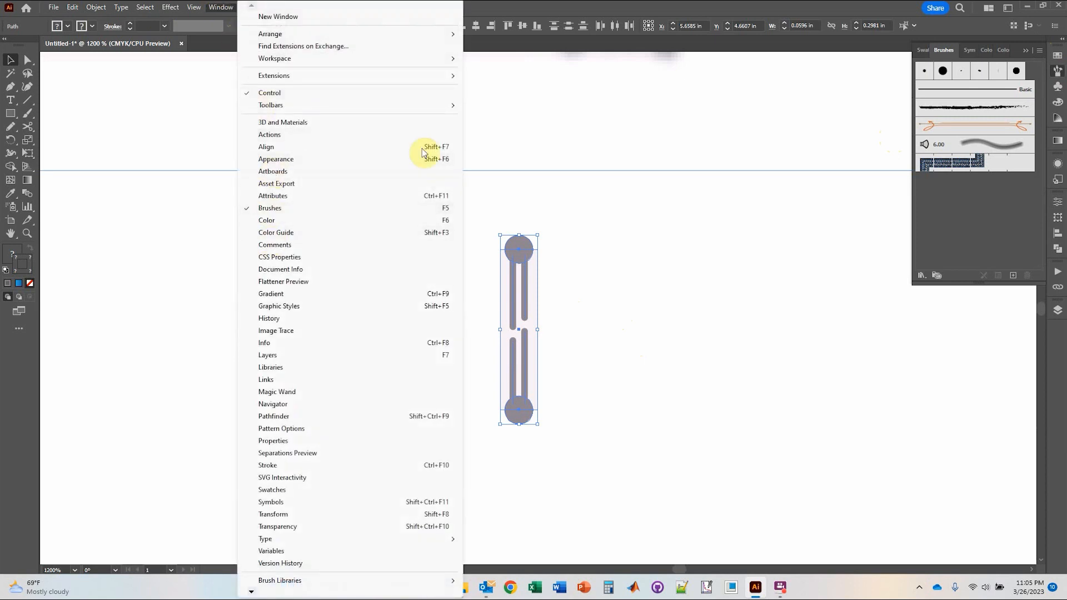
click(590, 6)
click(687, 246)
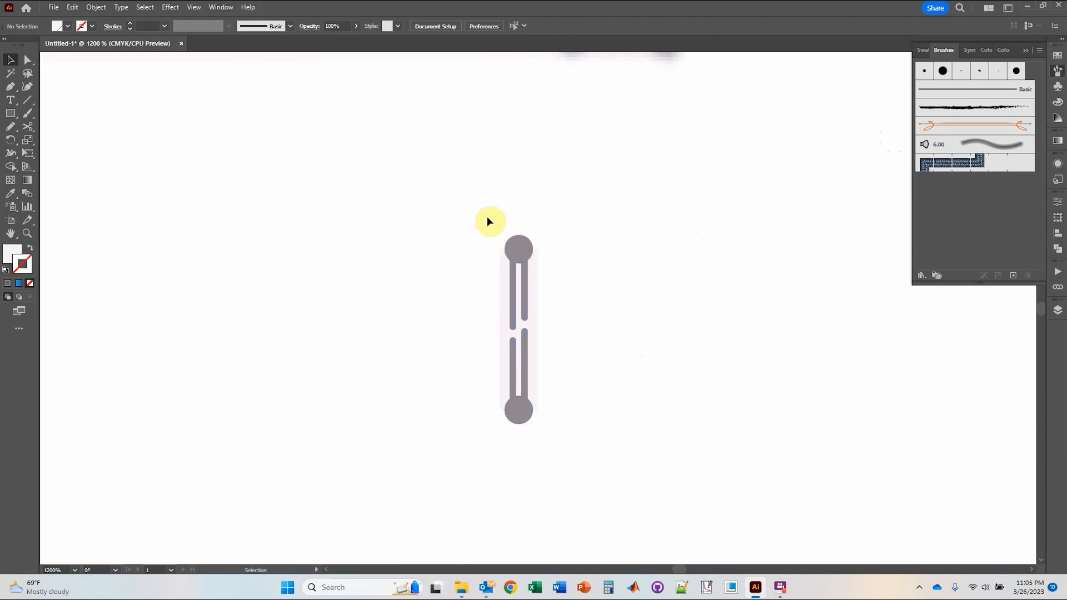
drag(451, 209, 609, 464)
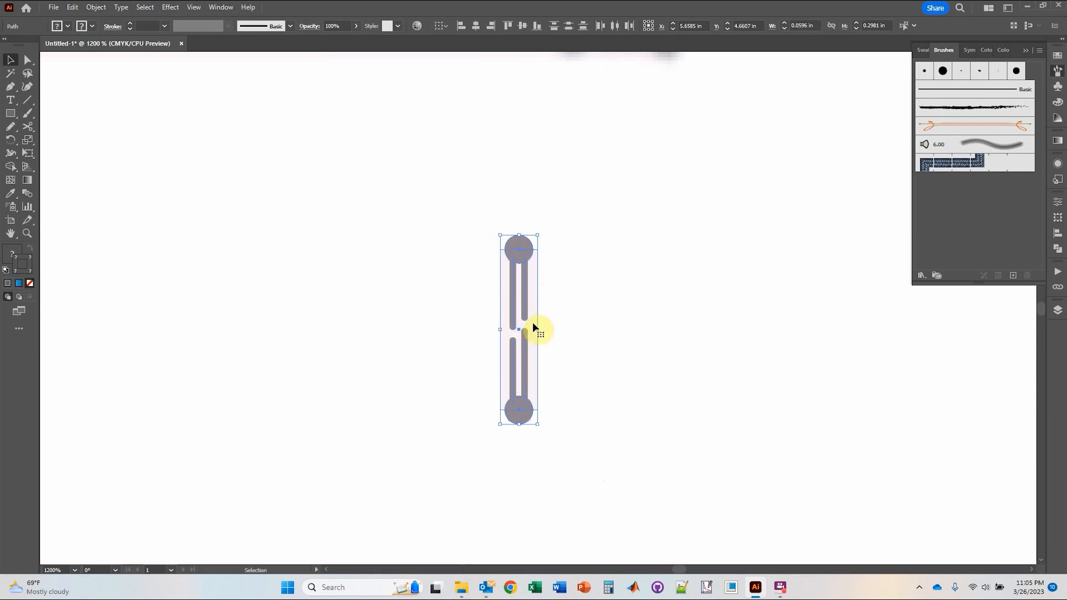
mouse_move(507, 342)
mouse_down()
mouse_move(948, 229)
mouse_move(973, 206)
mouse_up()
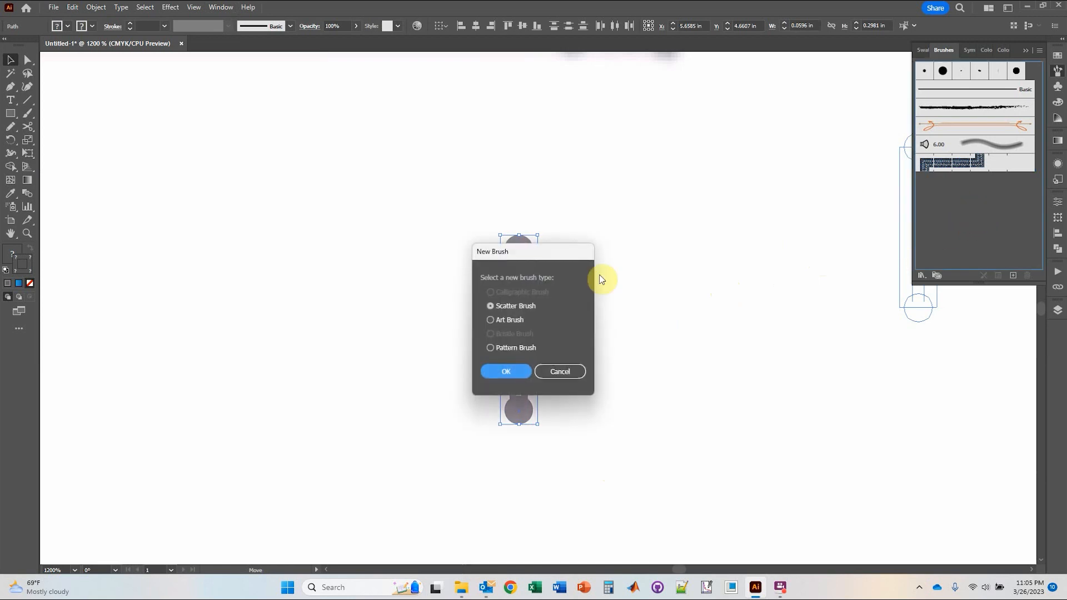
click(491, 348)
click(510, 372)
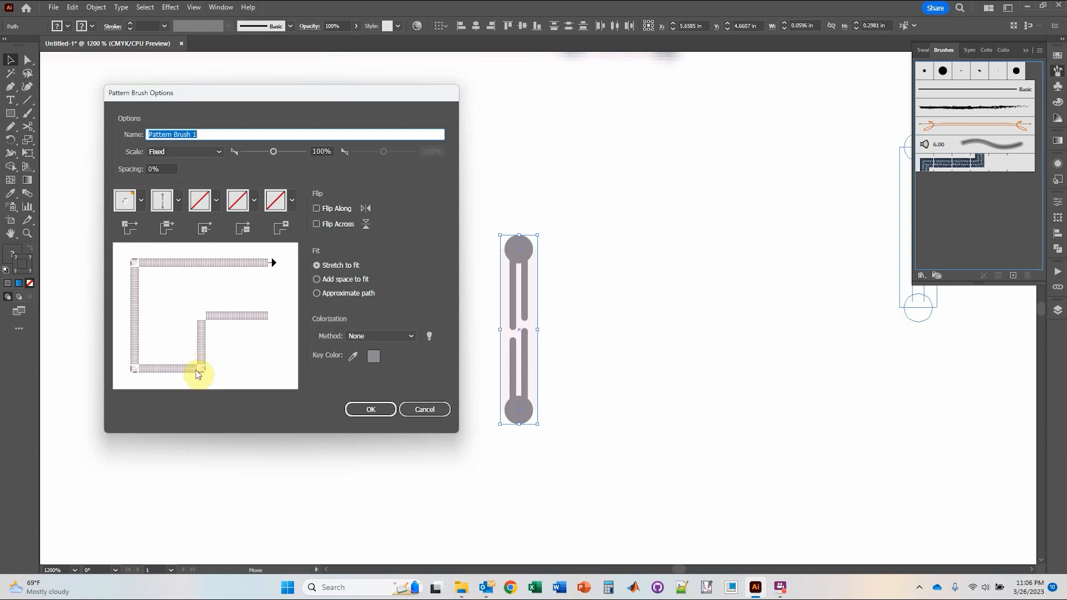
Set the pattern brush's outer and inner corner tiles to Auto-Between and save the brush.
click(142, 201)
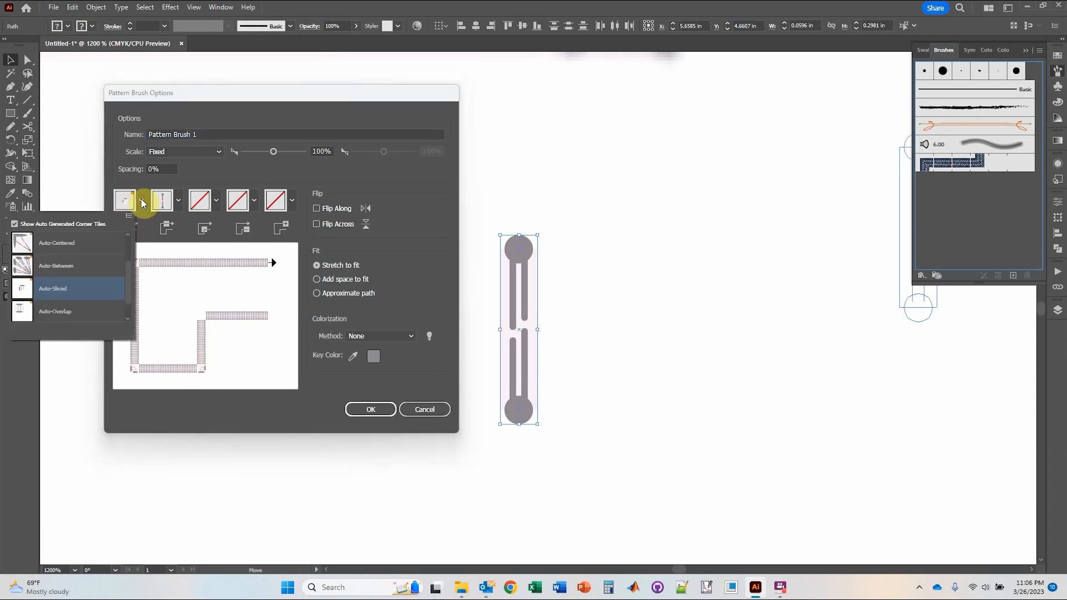
click(54, 271)
click(142, 203)
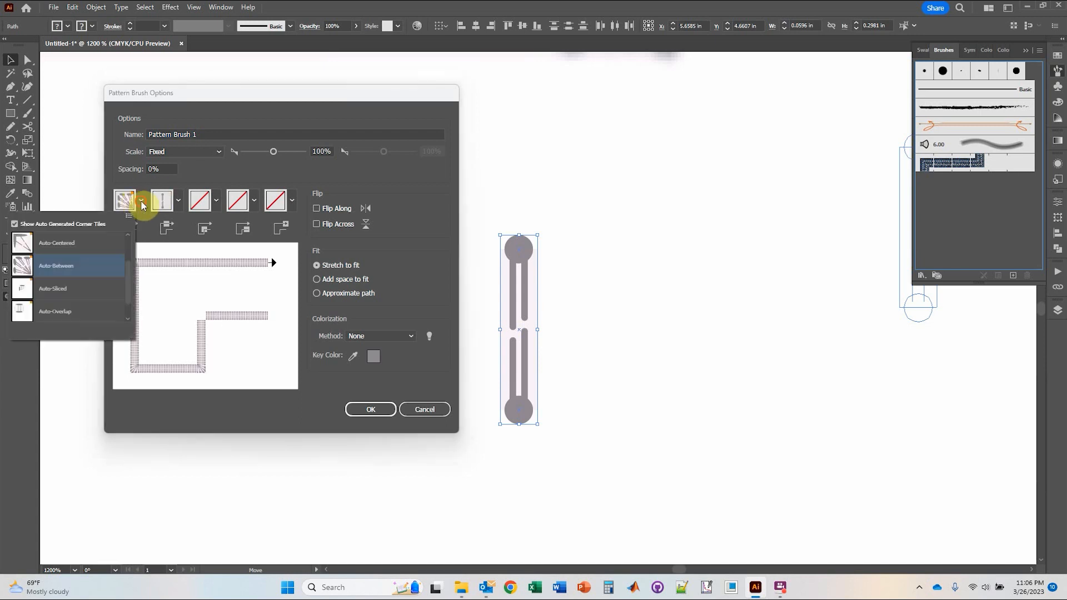
click(66, 269)
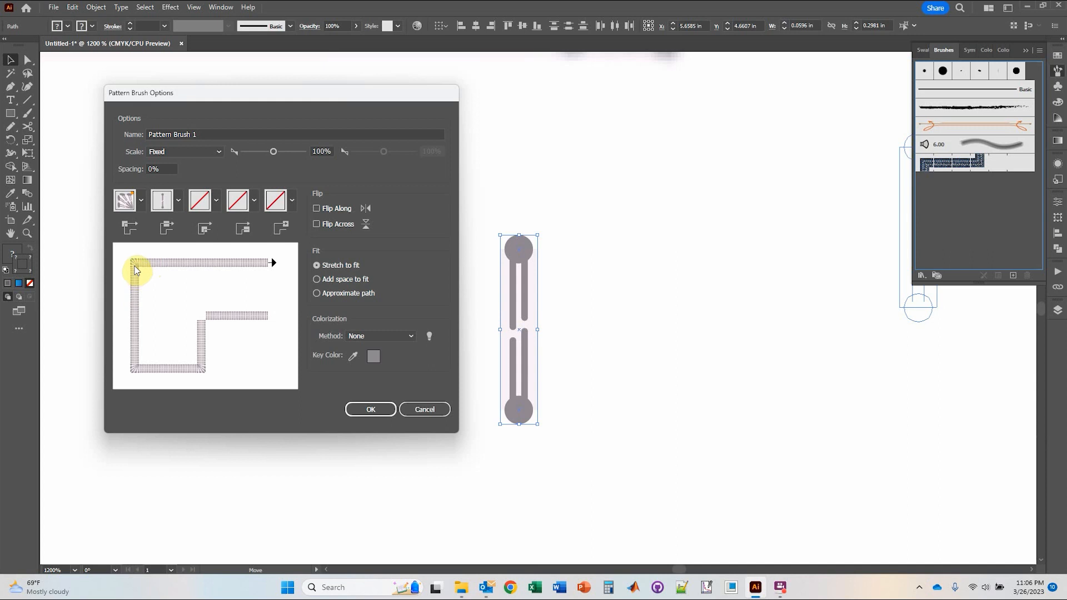
click(214, 201)
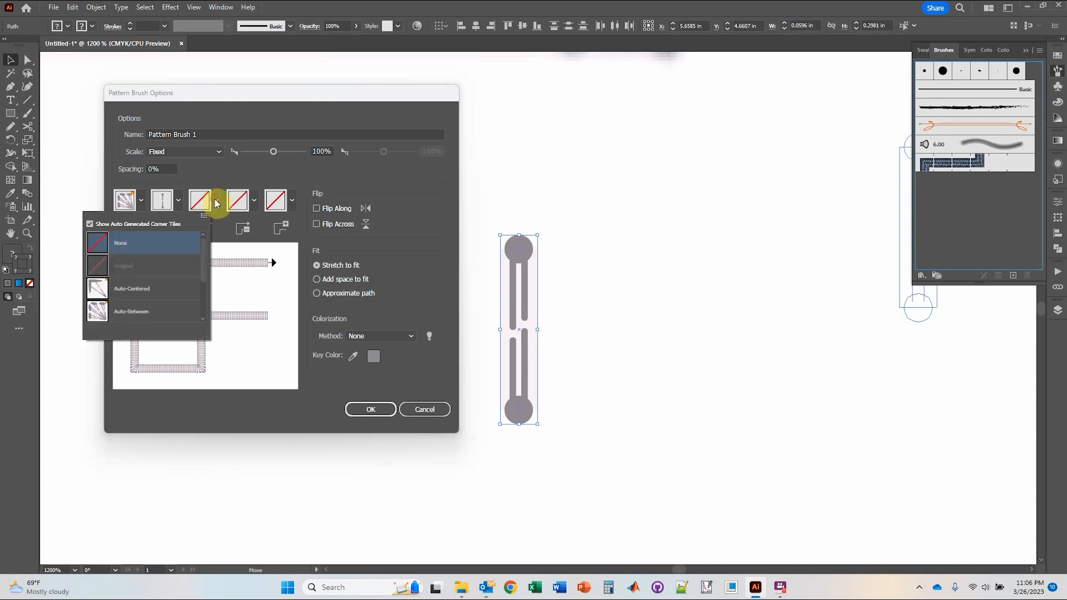
click(135, 311)
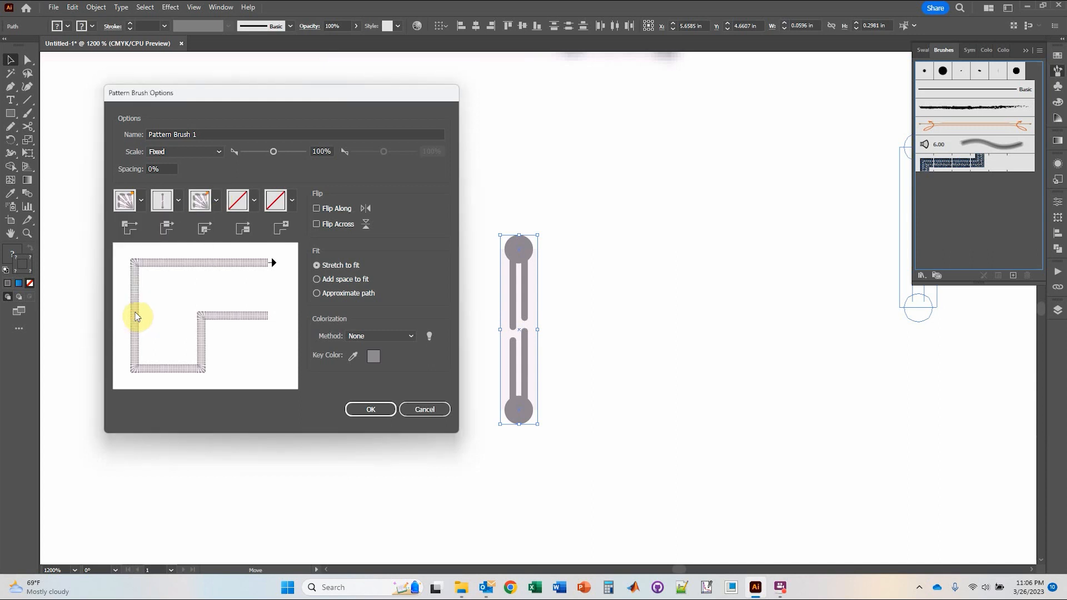
click(372, 410)
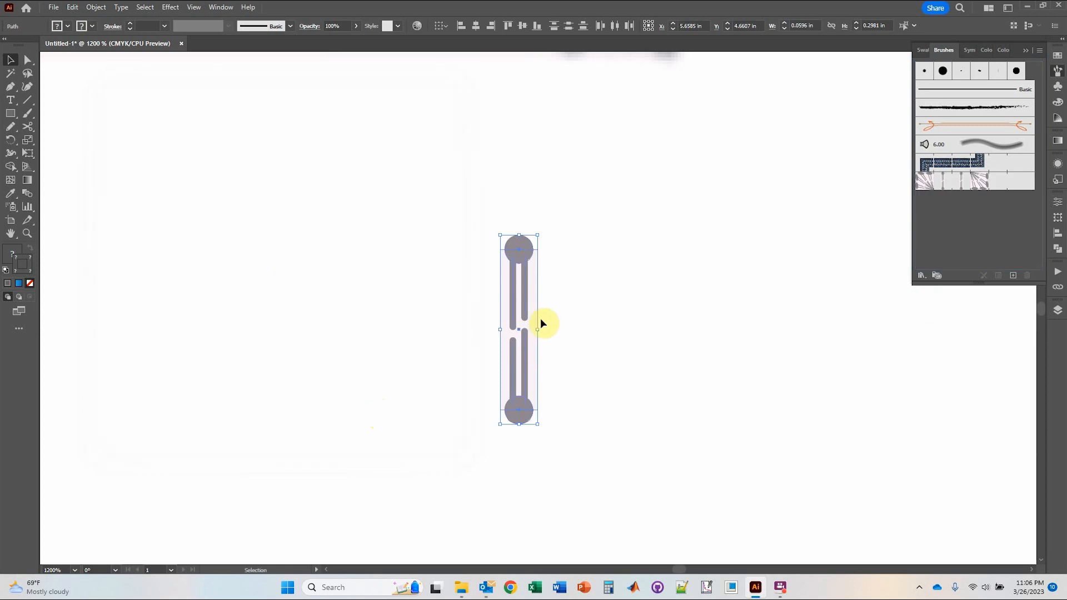
Move the original lipid unit off the artboard, beside the nucleus shape, and deselect it.
alt+scroll(573, 313, down, 8)
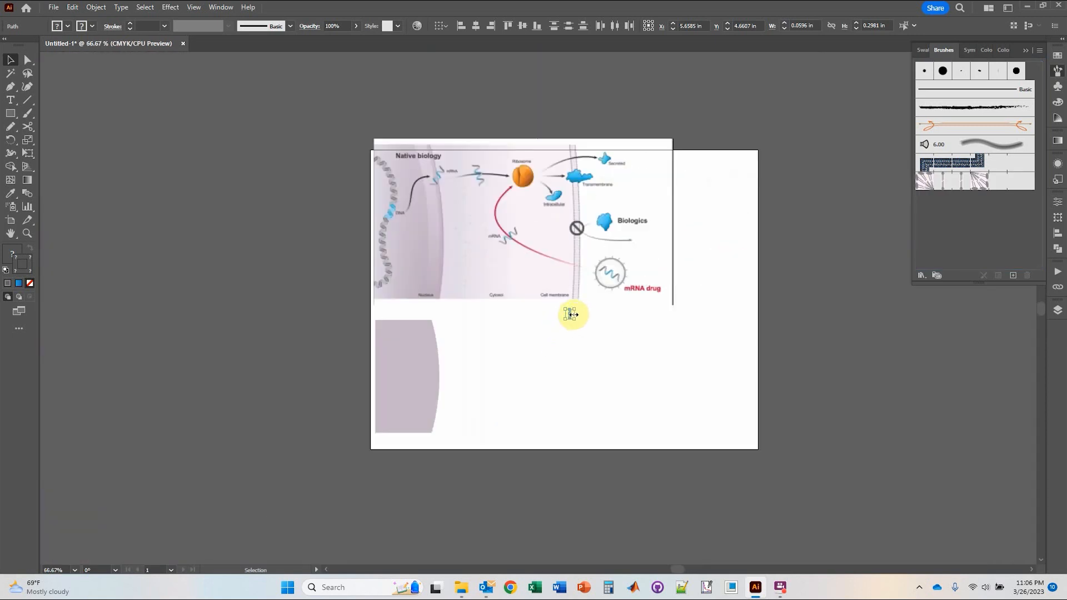
alt+scroll(569, 313, up, 2)
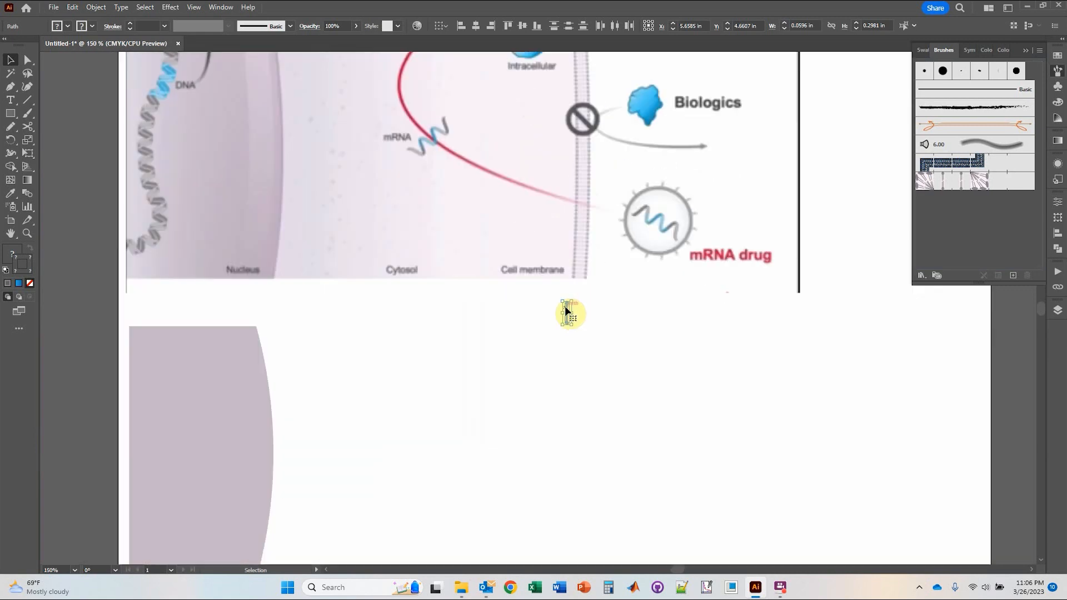
drag(567, 313, 64, 340)
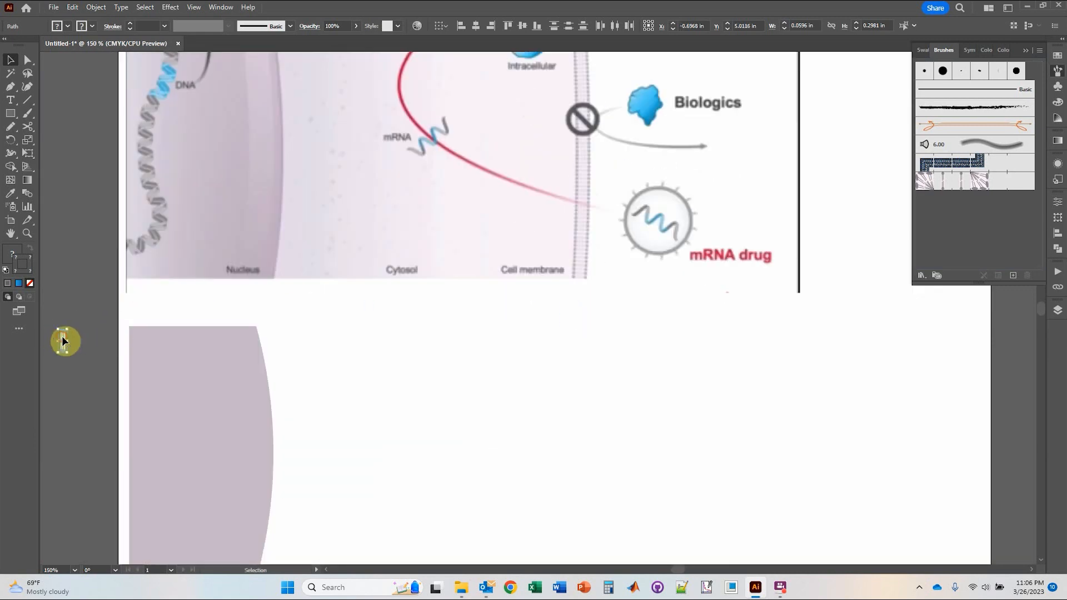
click(74, 282)
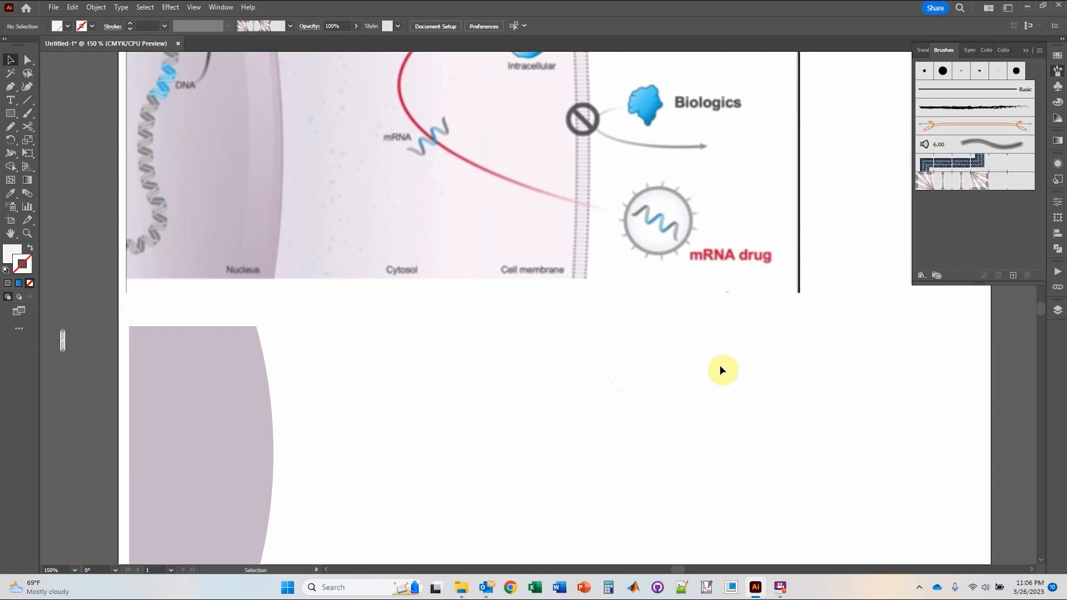
Duplicate the nucleus shape to its right, cut the copy at both ends of its curved edge, and delete the straight-sided part.
scroll(505, 371, down, 3)
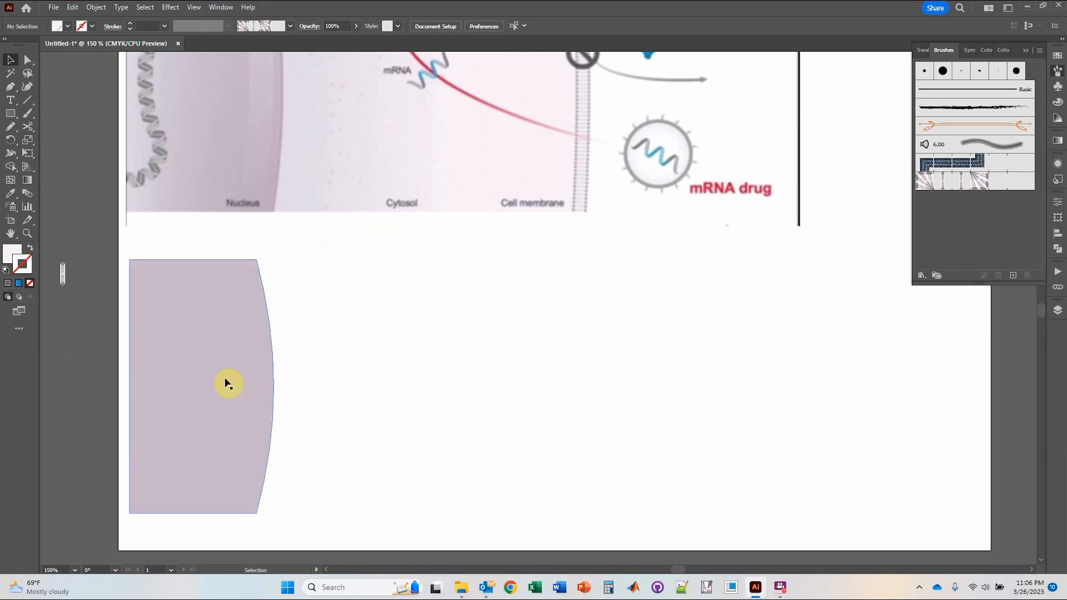
drag(218, 383, 479, 382)
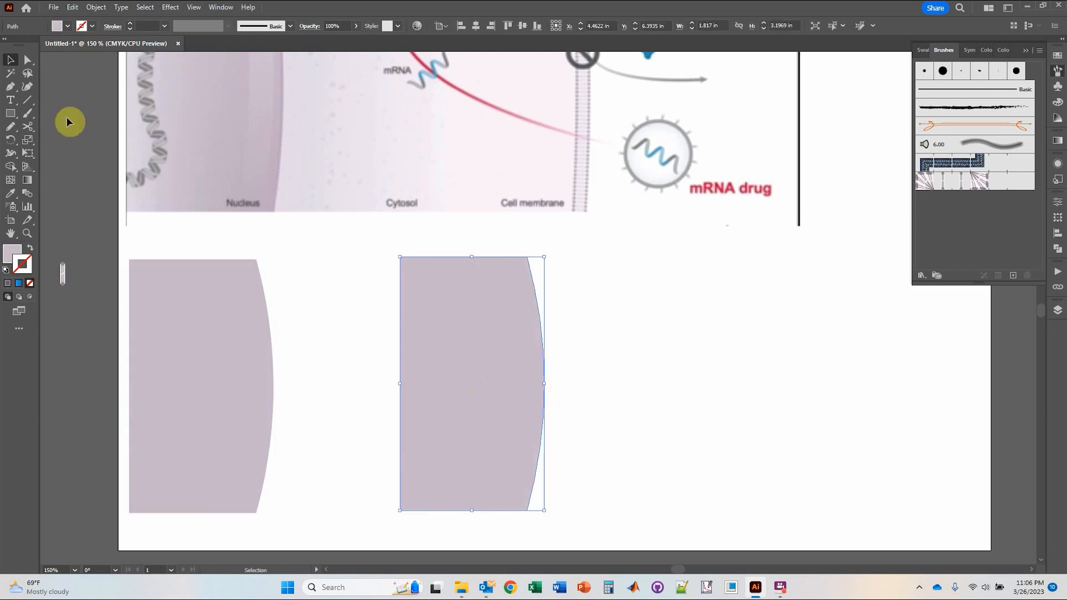
mouse_move(30, 132)
mouse_down()
mouse_move(64, 135)
mouse_move(25, 131)
mouse_move(56, 143)
mouse_up()
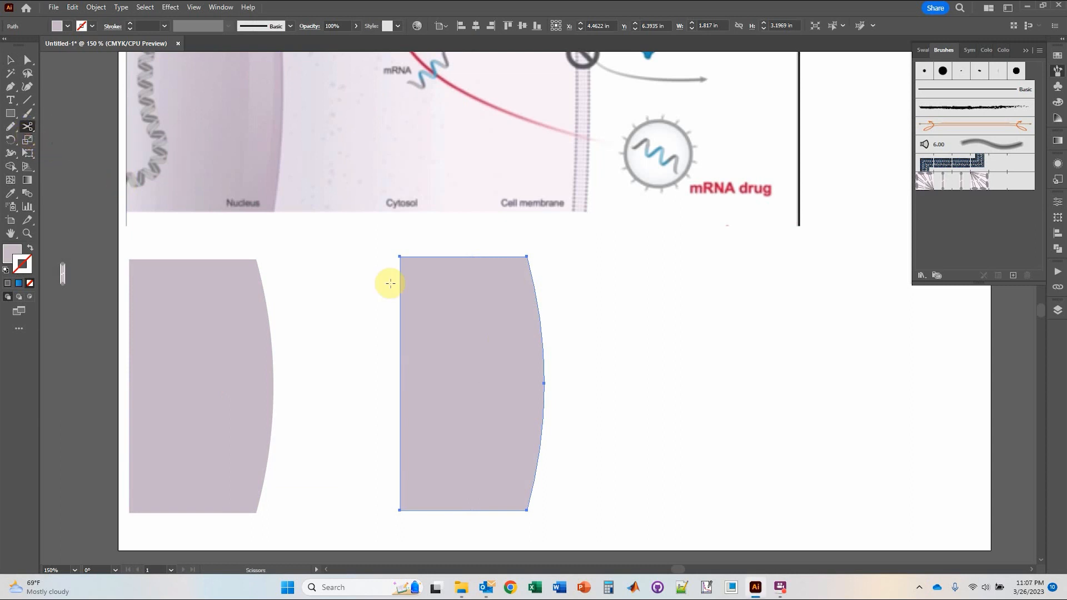
click(527, 256)
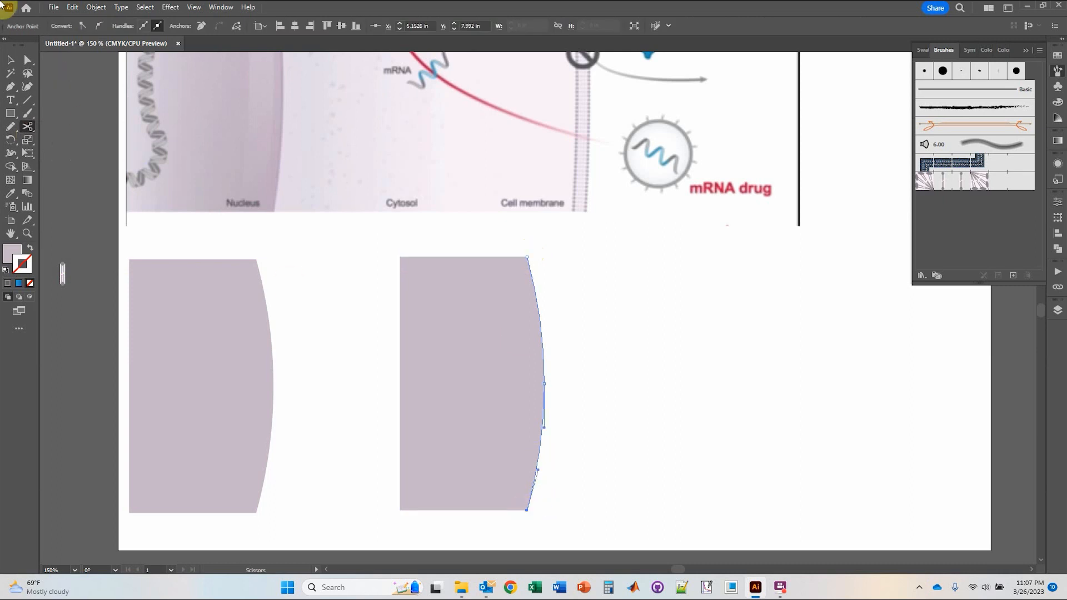
click(11, 60)
click(464, 429)
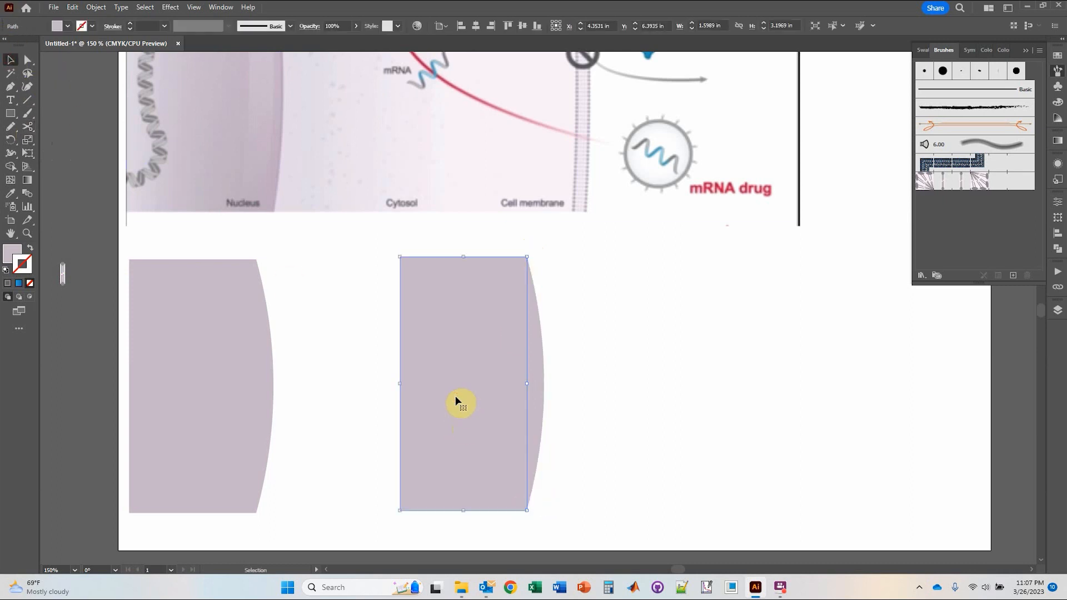
key(Delete)
Apply the lipid pattern brush to the remaining arc at 0.5 pt stroke and place it along the nucleus's curved edge.
click(530, 303)
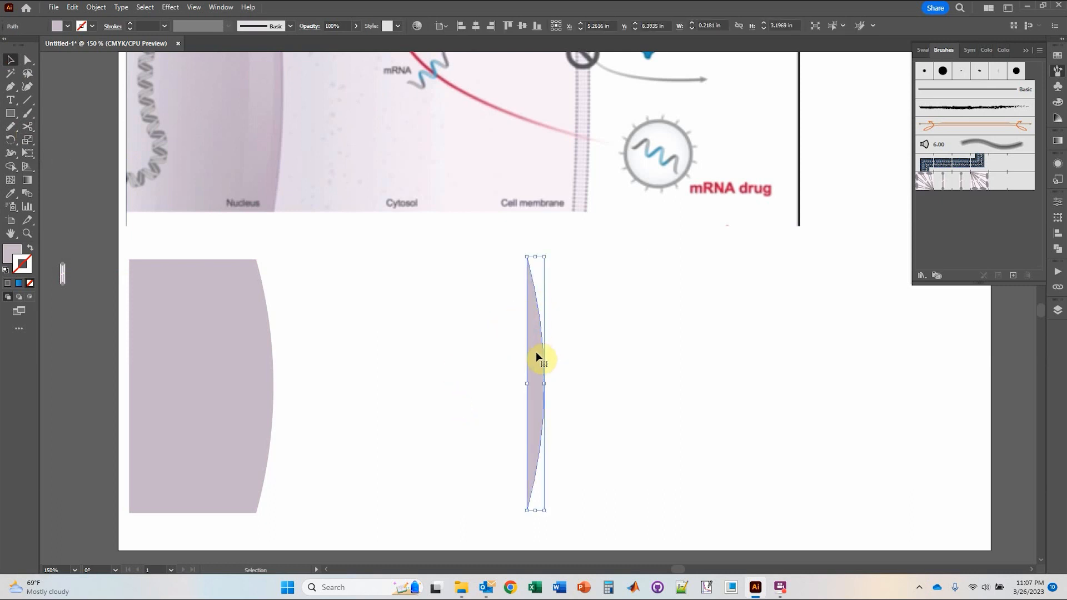
click(969, 182)
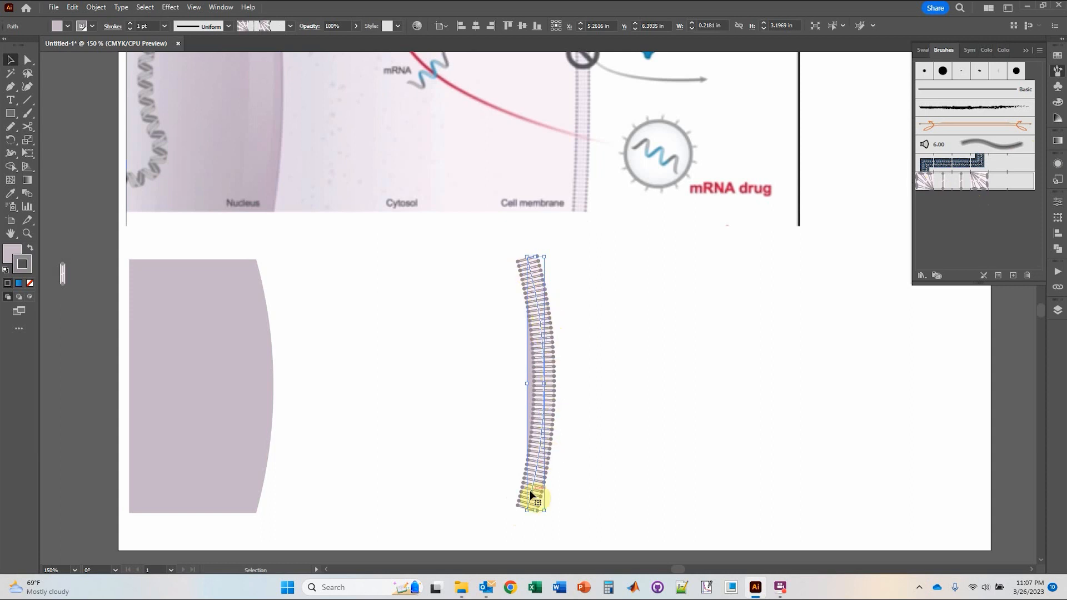
mouse_move(544, 365)
mouse_down()
mouse_move(443, 350)
mouse_move(274, 364)
mouse_up()
drag(265, 482, 434, 418)
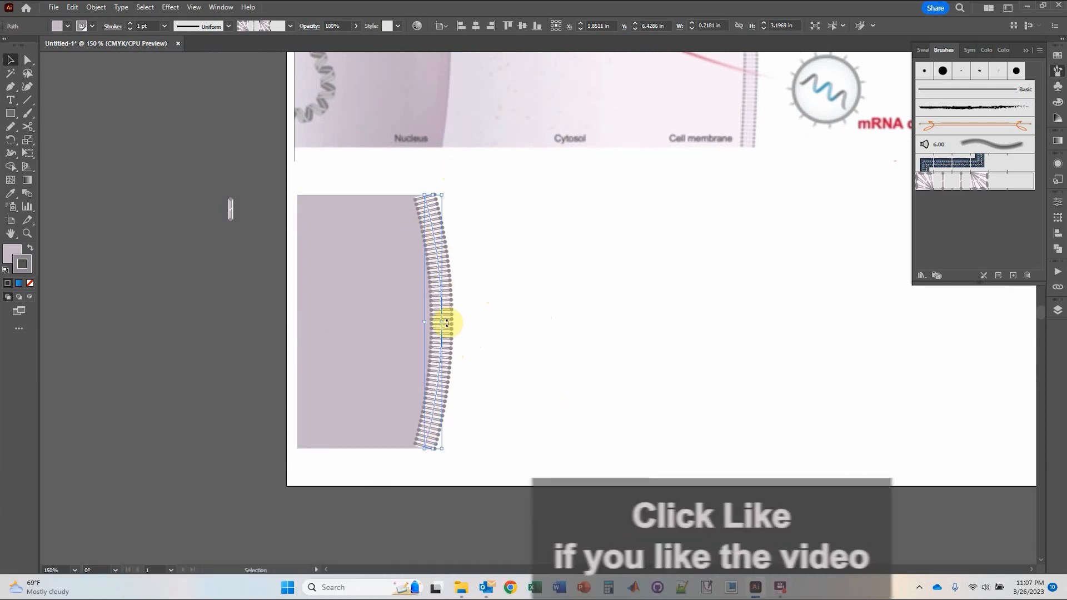
click(164, 27)
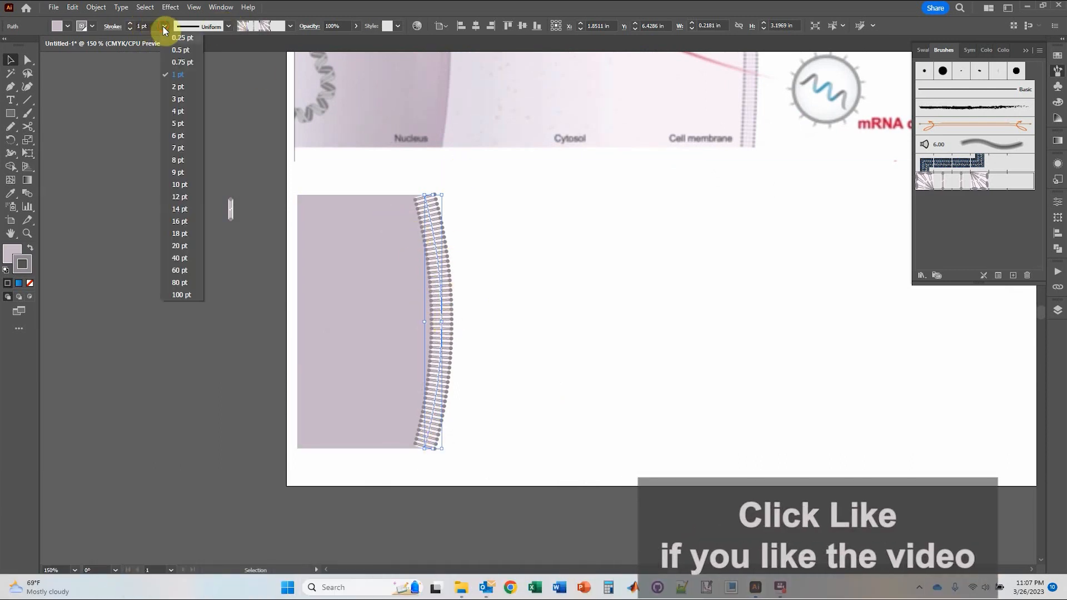
click(177, 54)
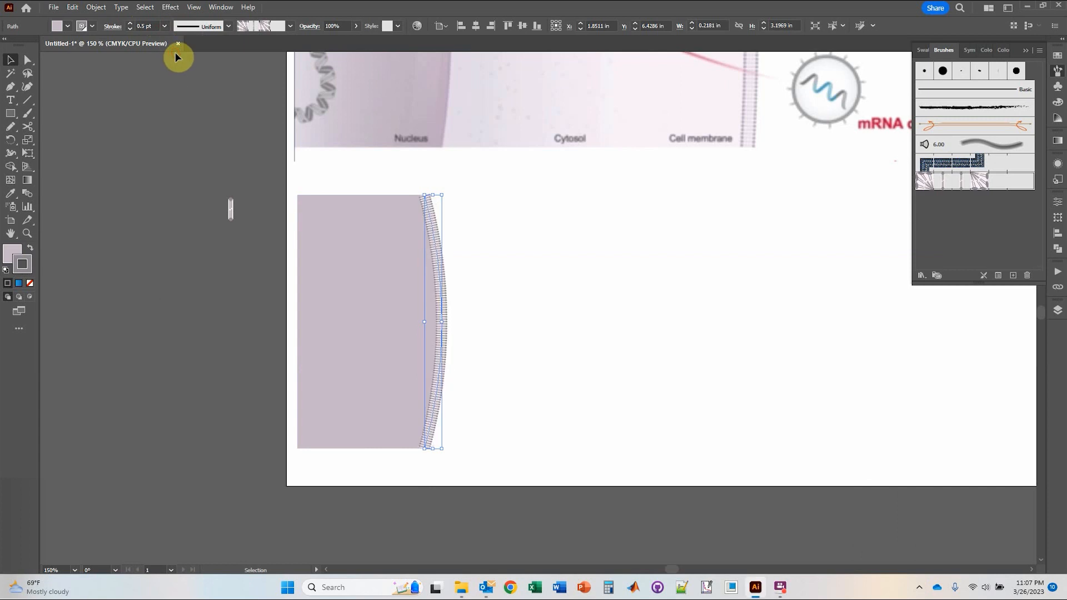
Duplicate the lipid arc horizontally to below the reference's cell membrane and set the copy's fill to none.
mouse_move(438, 253)
mouse_down()
mouse_move(228, 293)
mouse_move(515, 279)
mouse_move(543, 279)
mouse_move(549, 291)
mouse_up()
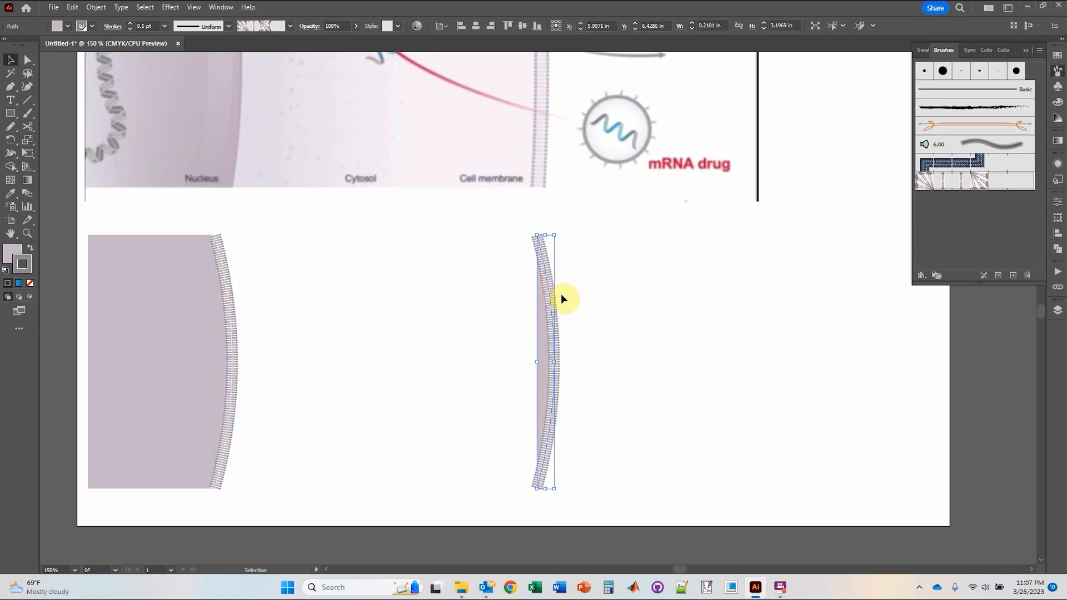
click(58, 26)
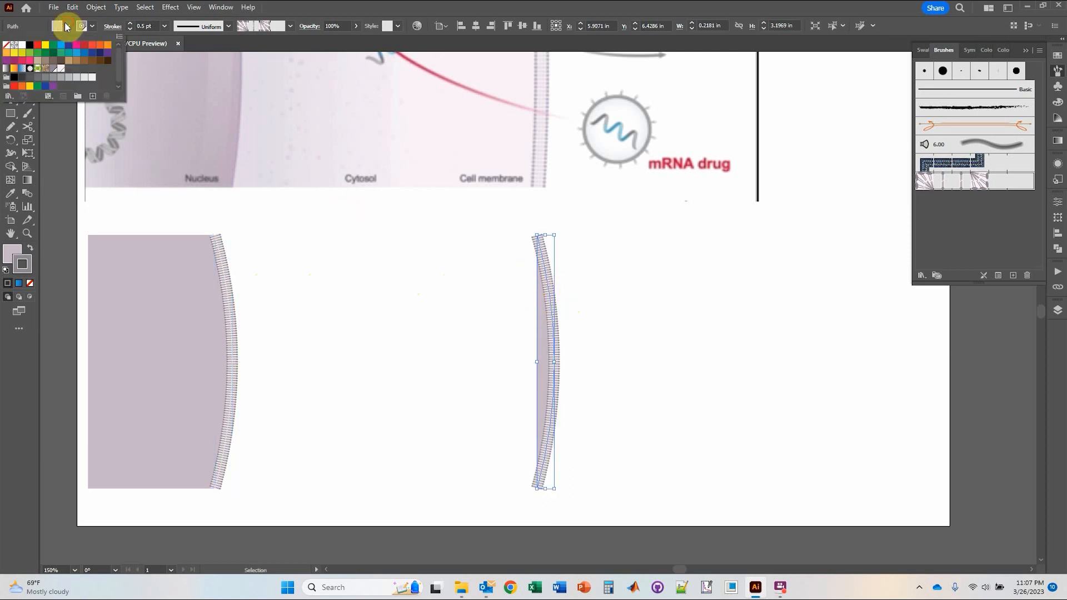
click(6, 45)
click(478, 352)
Draw a vertical line about 3.03 in long beside the copied membrane and shift it right to touch the arc's inner edge.
scroll(462, 207, up, 3)
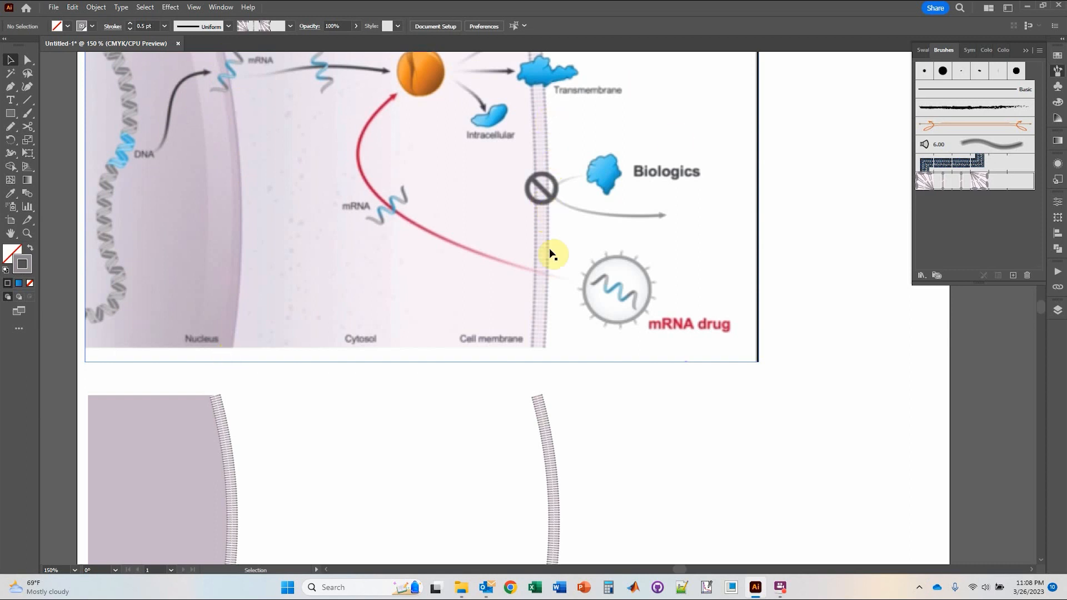
scroll(543, 339, down, 2)
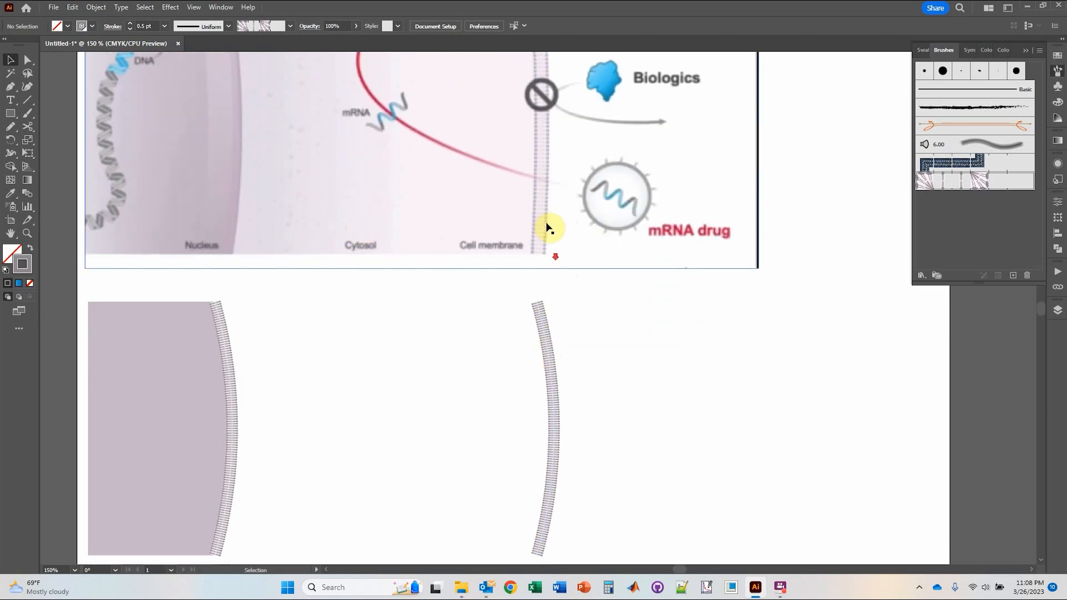
scroll(550, 255, down, 2)
scroll(564, 328, up, 2)
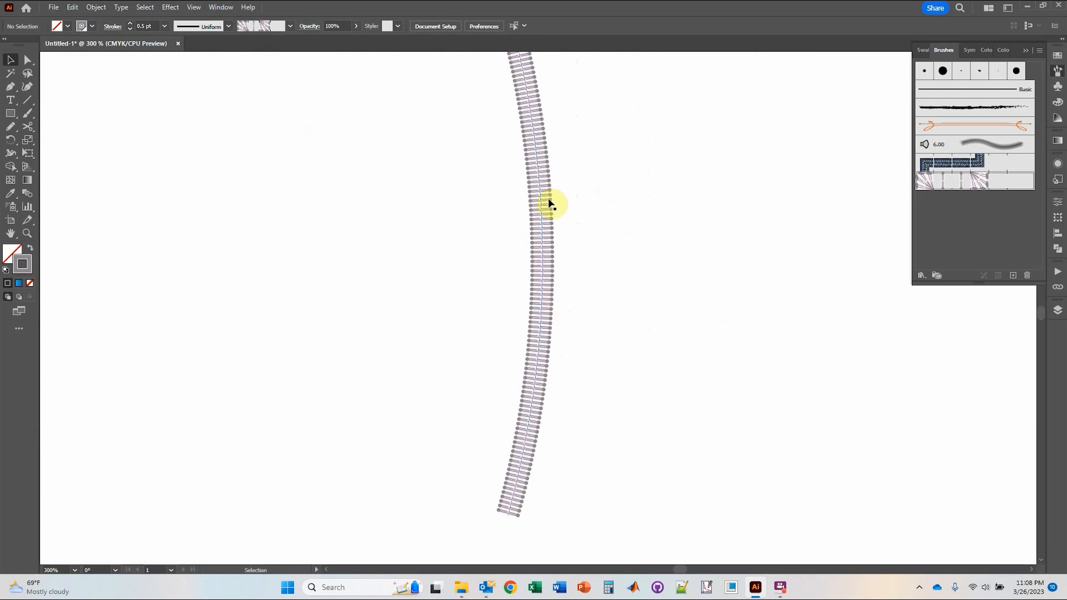
click(27, 102)
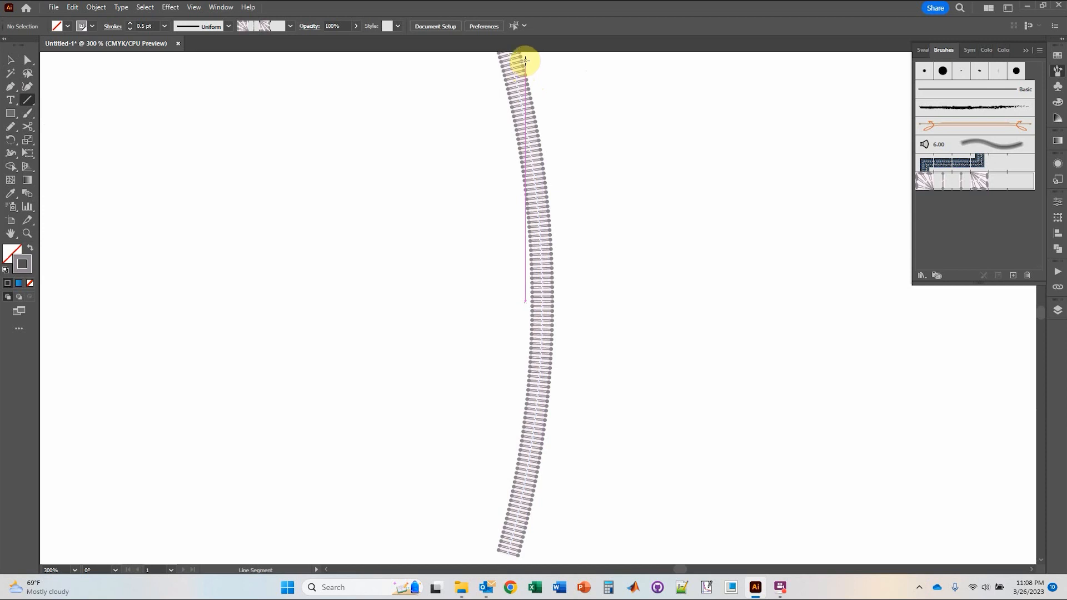
drag(525, 60, 522, 536)
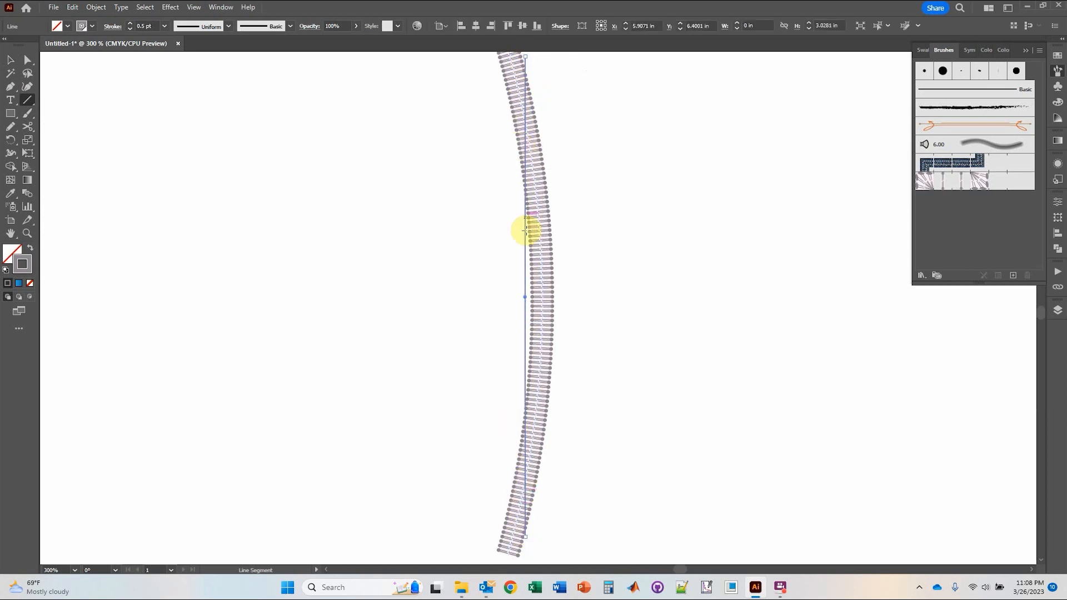
click(11, 59)
click(455, 222)
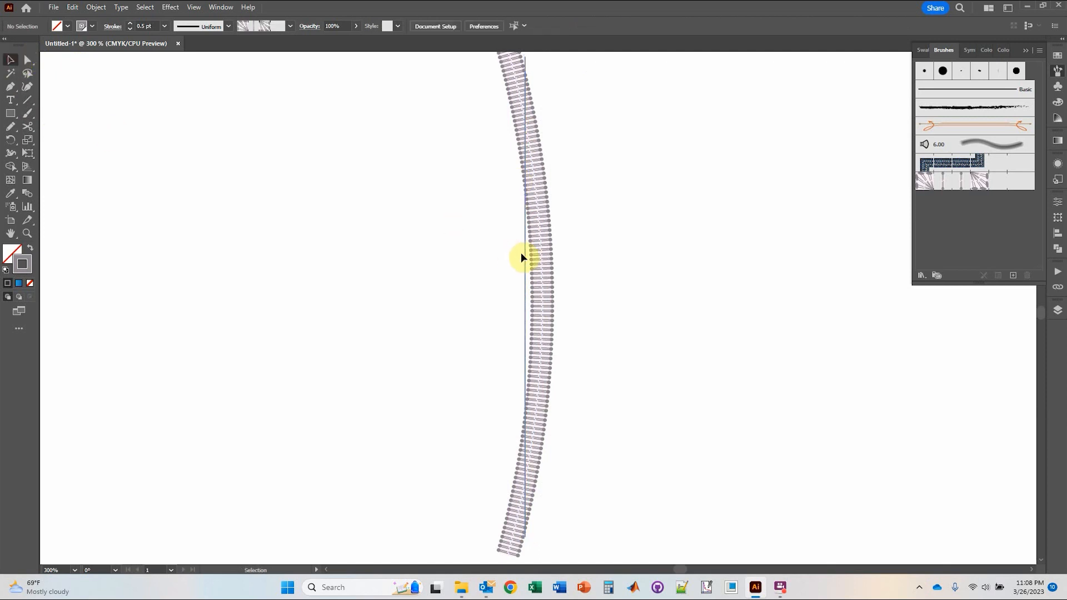
drag(526, 256, 530, 255)
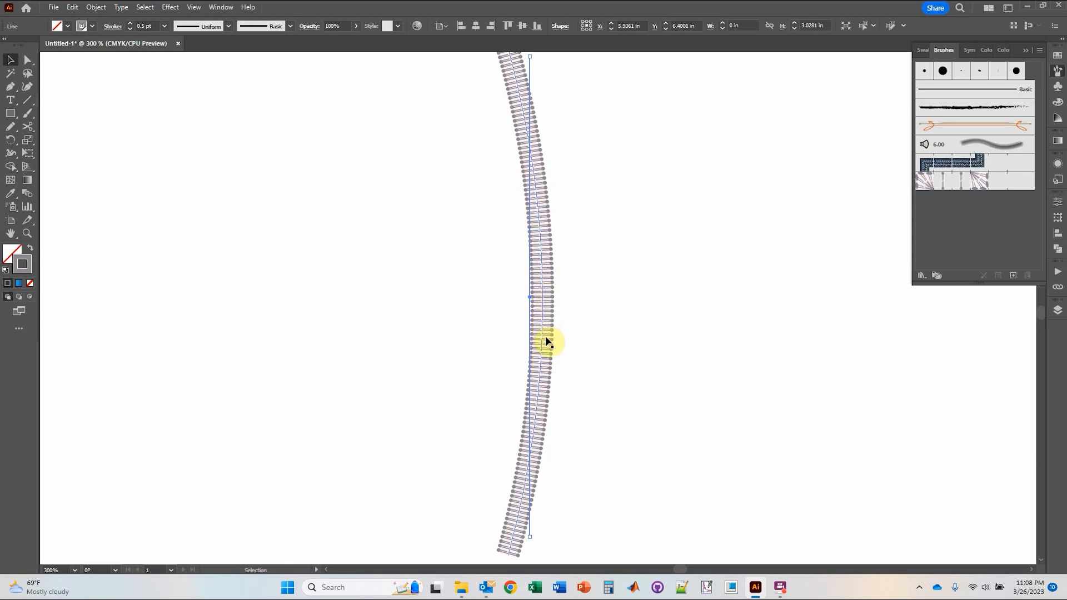
Split the membrane arc where the vertical line crosses it using the Pathfinder Outline operation, and ungroup the pieces.
drag(424, 131, 659, 437)
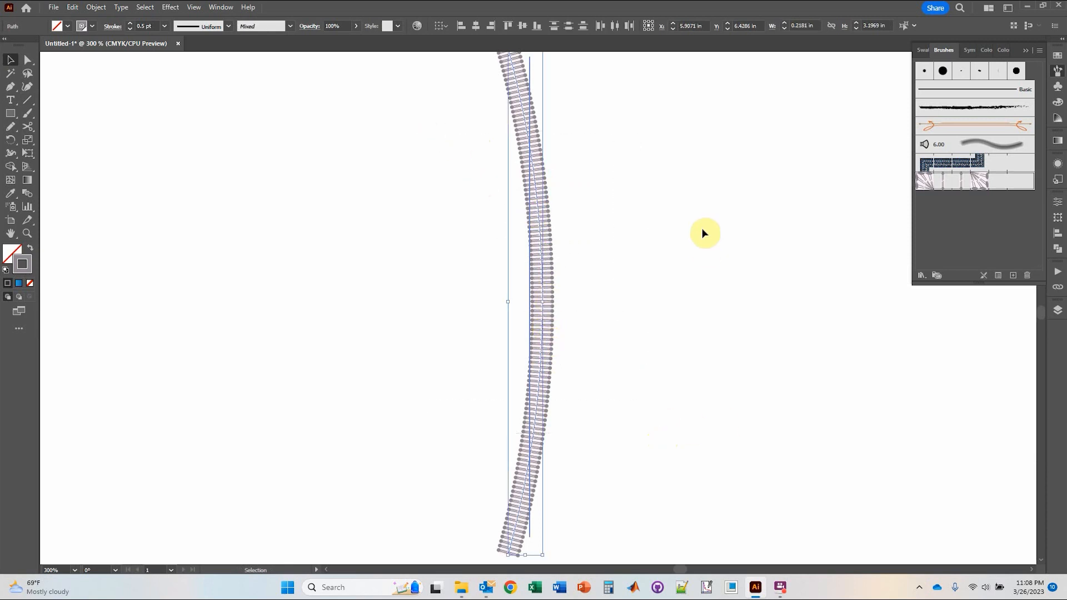
click(1058, 249)
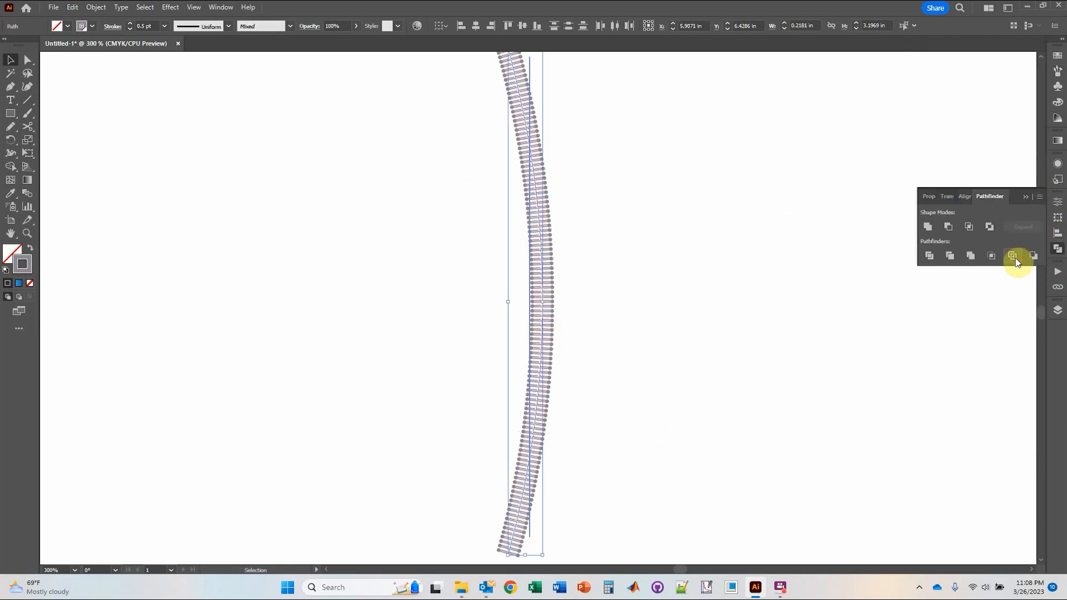
click(1013, 257)
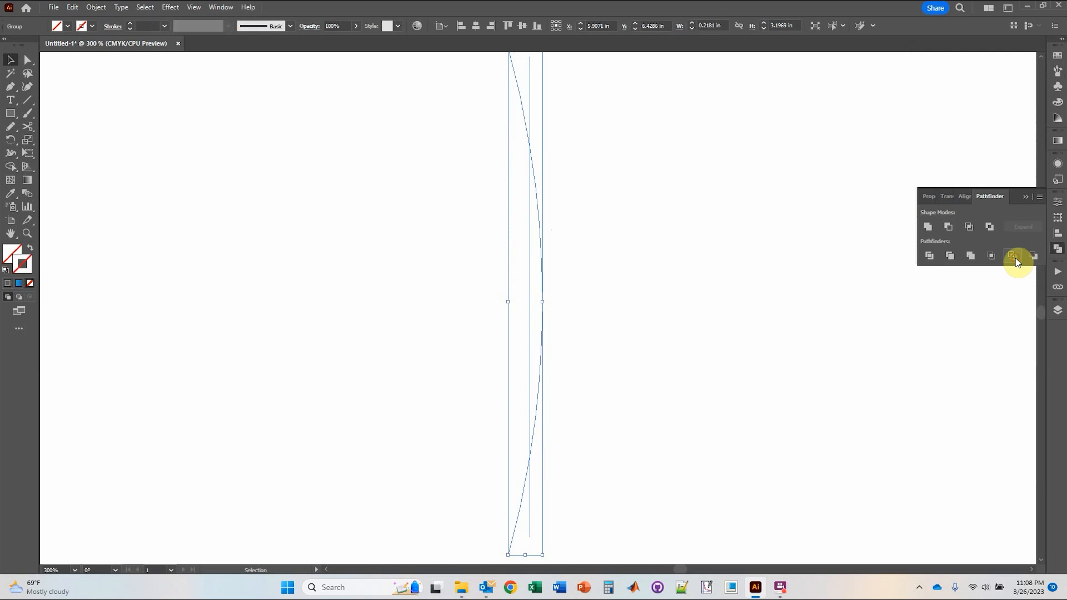
click(542, 242)
right_click(541, 241)
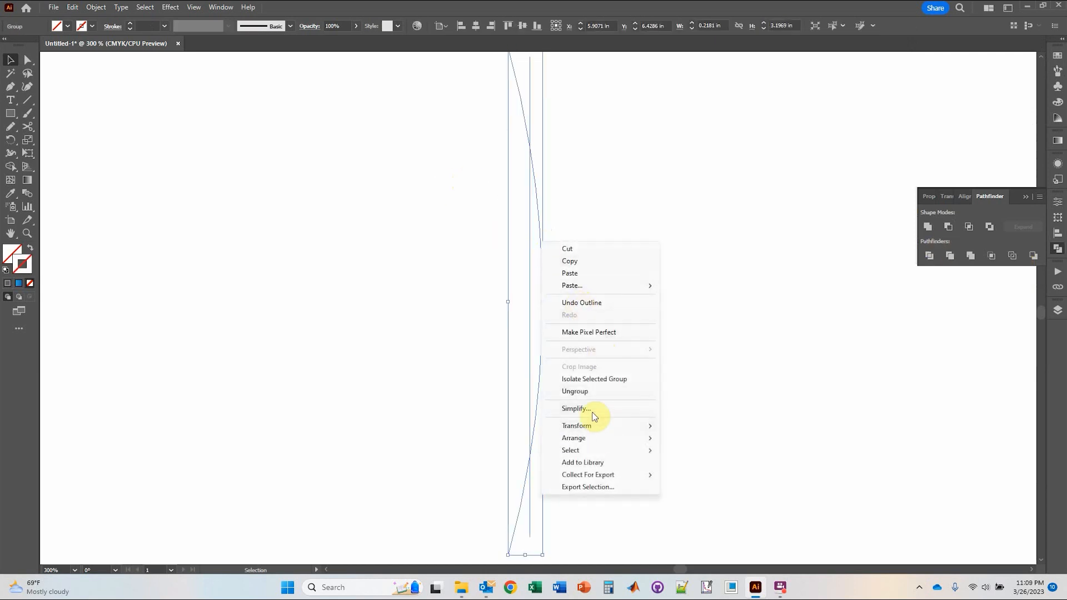
click(586, 392)
Apply the lipid pattern brush to the middle arc segment between the two line crossings.
click(566, 238)
click(531, 227)
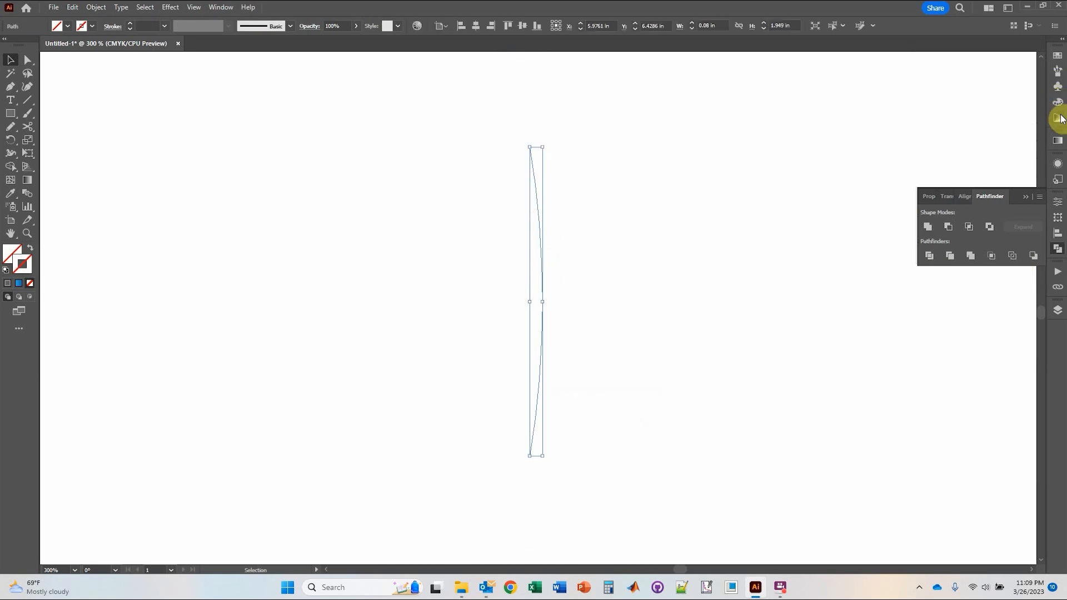
click(1057, 71)
click(952, 181)
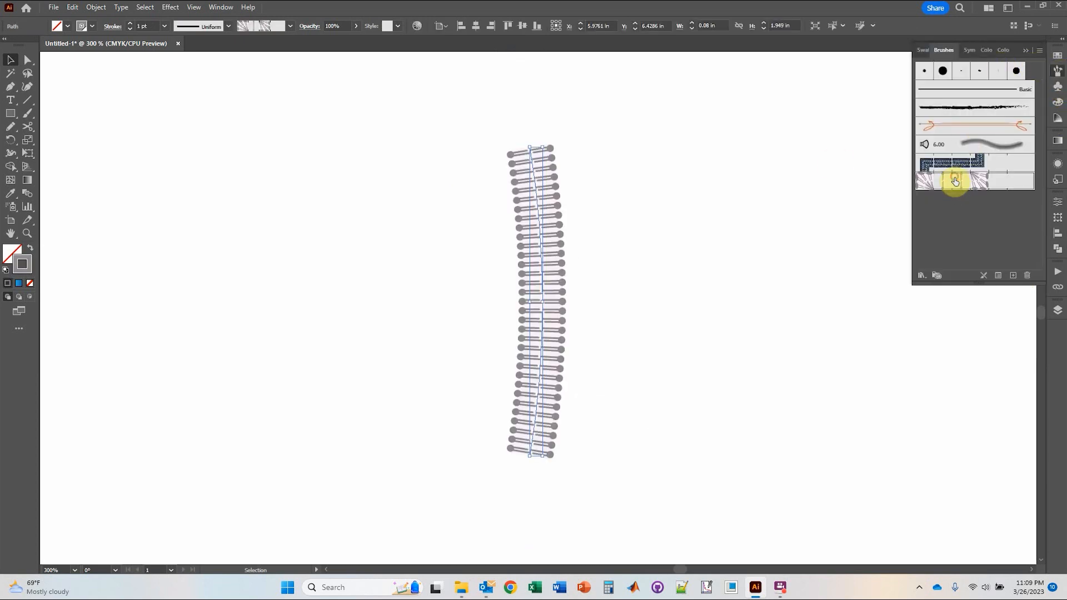
Move the brushed arc segment about 1.57 in to the right and delete the leftover line and arc pieces.
drag(538, 245, 790, 249)
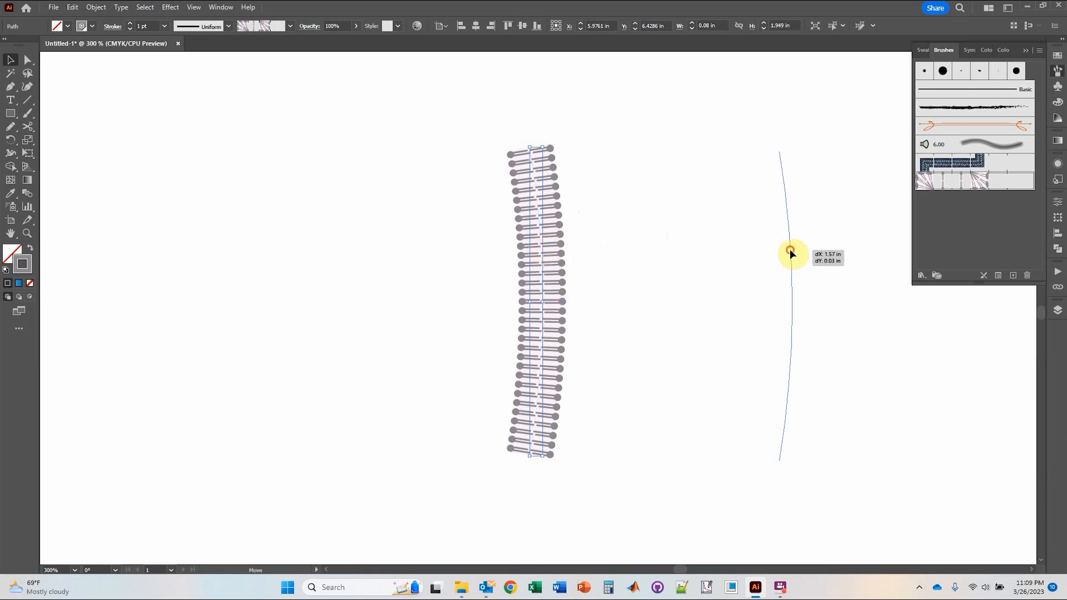
mouse_move(595, 480)
mouse_down()
mouse_move(620, 517)
mouse_move(348, 111)
mouse_up()
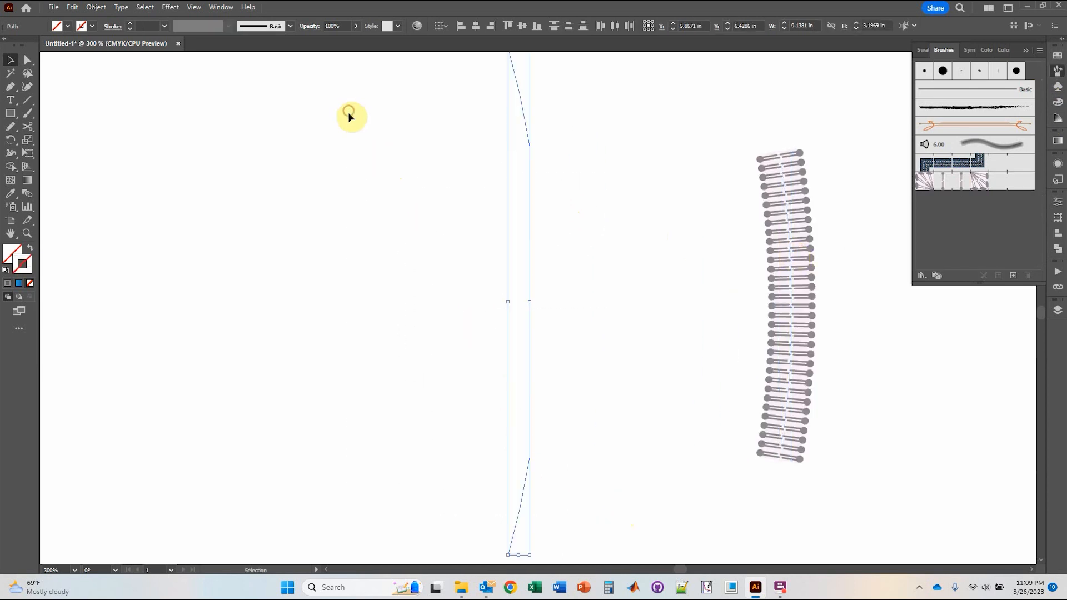
key(Delete)
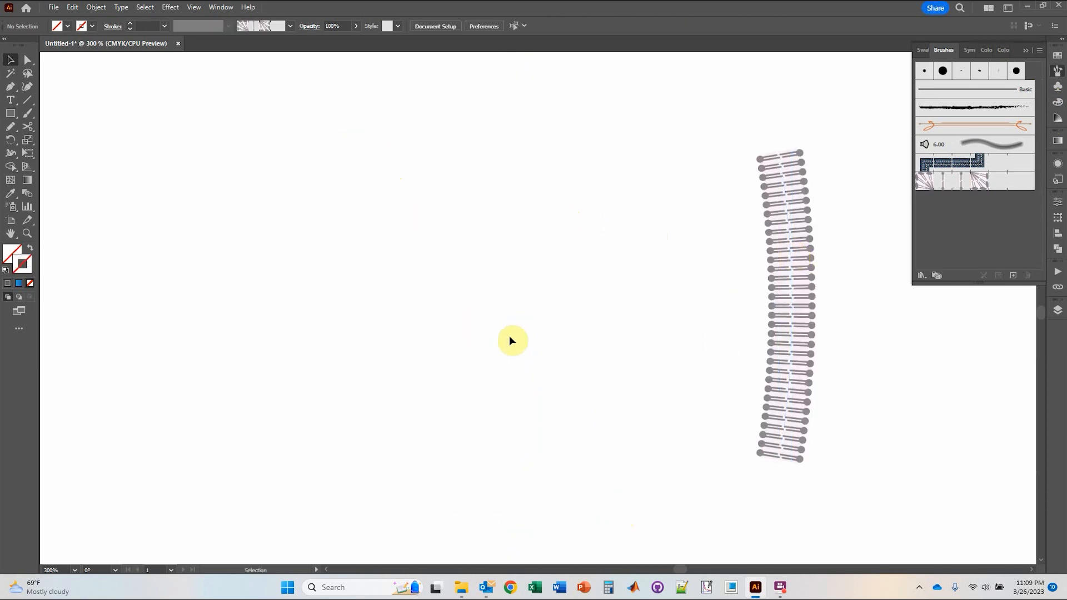
scroll(515, 334, down, 2)
mouse_move(461, 236)
mouse_down()
mouse_move(469, 271)
mouse_move(576, 461)
mouse_up()
click(532, 233)
drag(453, 195, 538, 400)
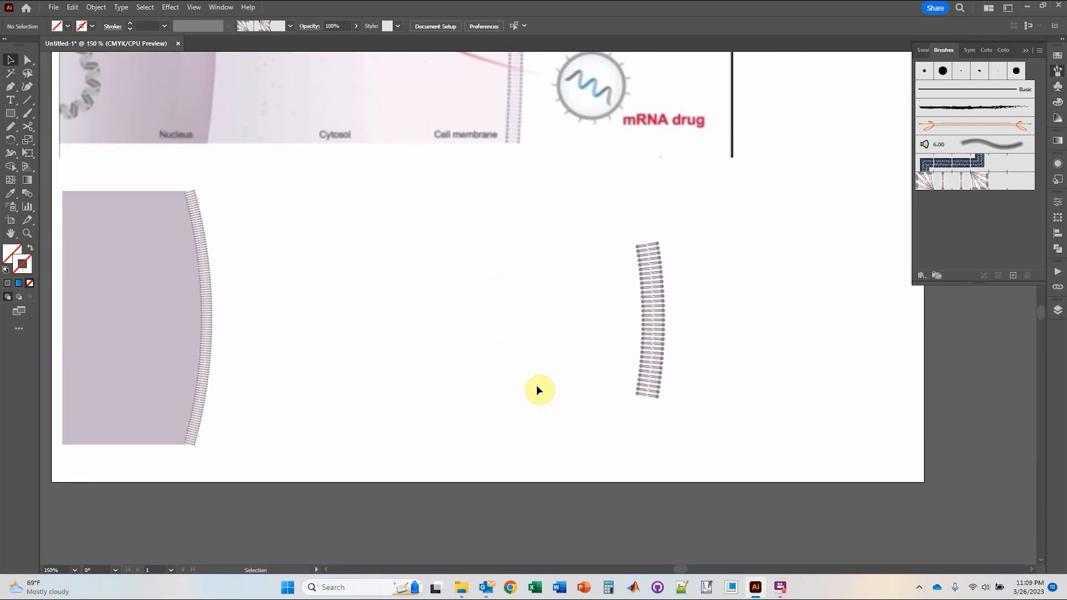
Stretch the arc to the nucleus's height, about 3.2 in, place it below the reference's cell membrane, and set its stroke to 0.5 pt.
click(655, 285)
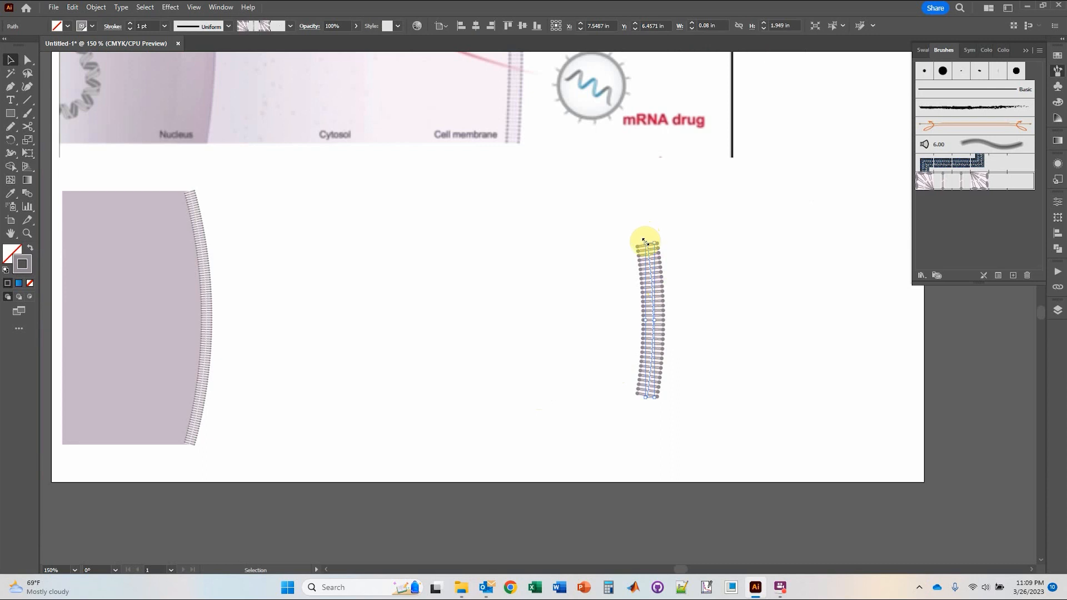
drag(645, 241, 626, 188)
drag(645, 398, 620, 443)
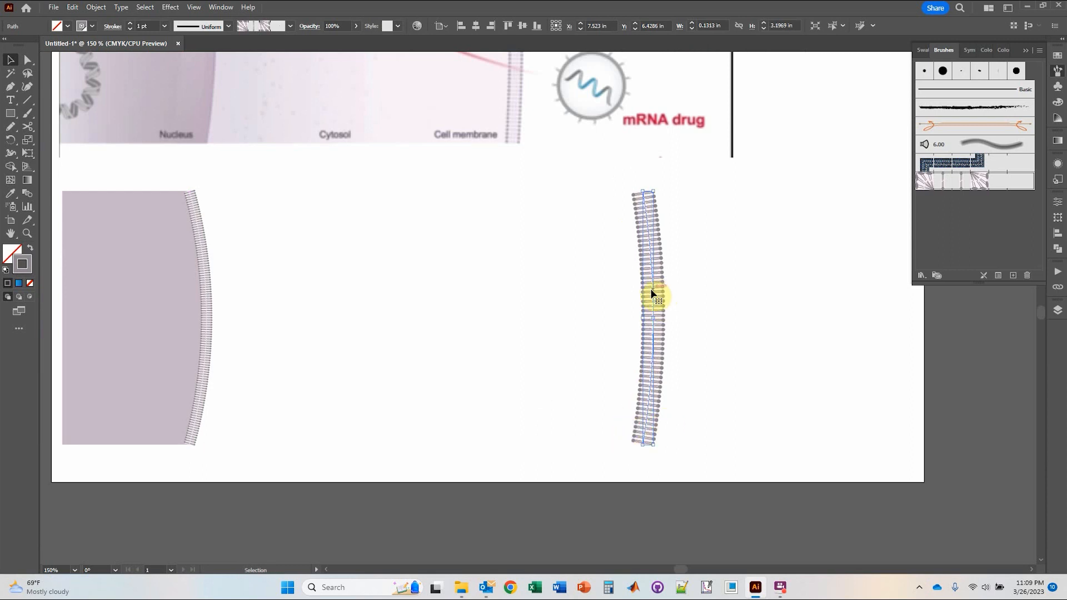
drag(651, 293, 522, 289)
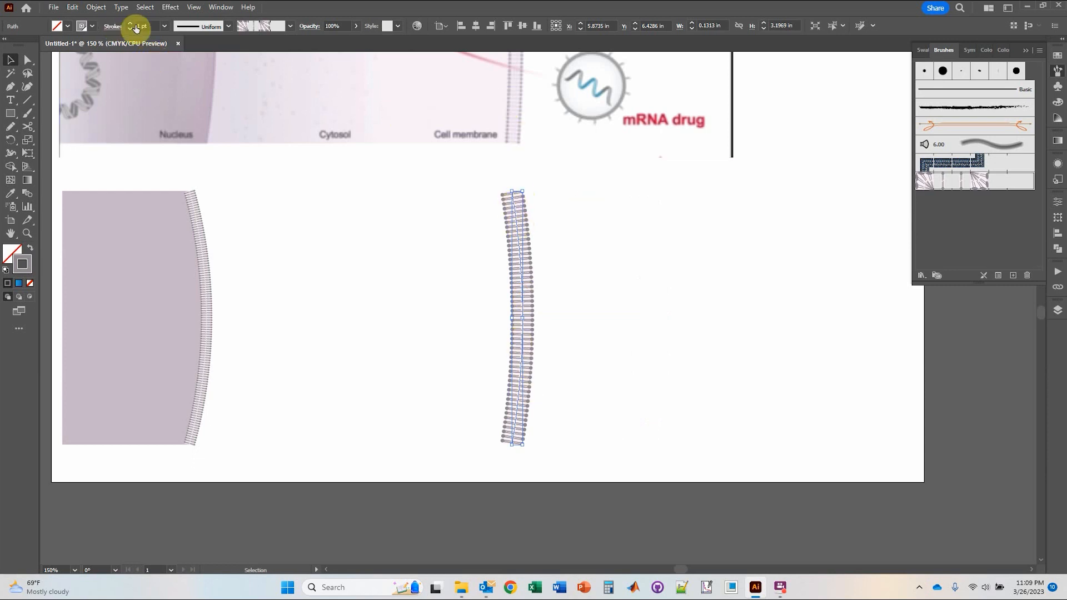
click(165, 26)
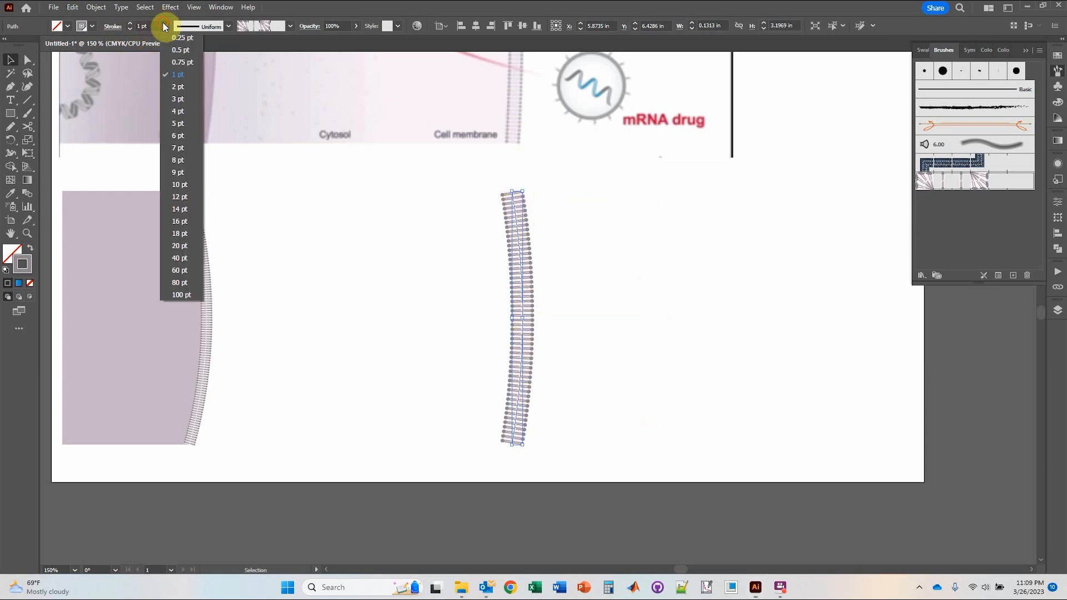
click(169, 52)
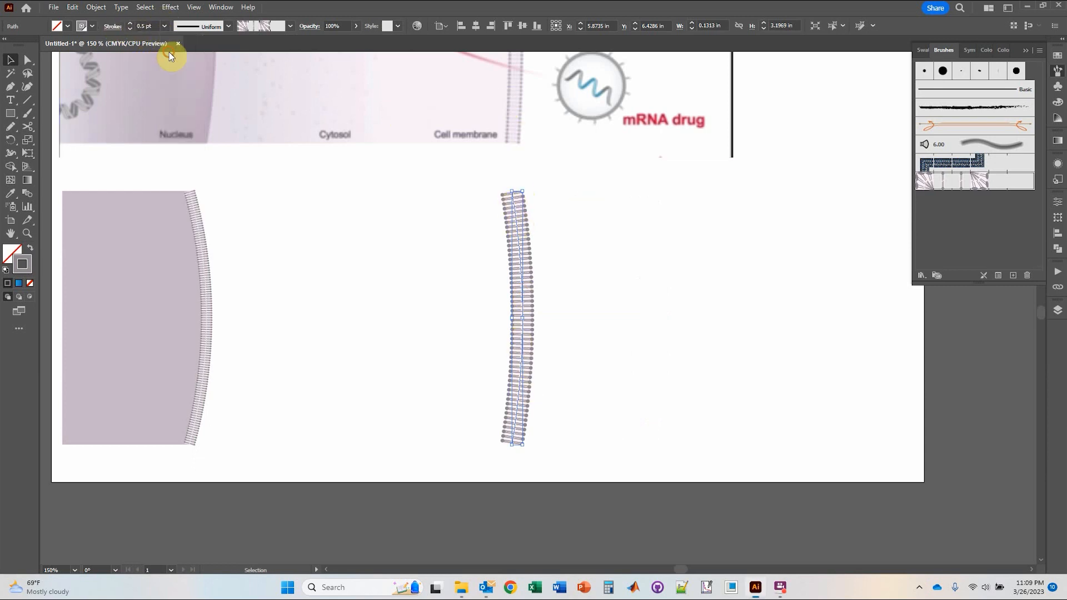
click(288, 270)
Duplicate the cell membrane arc about 0.37 in to its left and align the vertical centres of all the redrawn shapes.
key(space)
drag(333, 269, 457, 322)
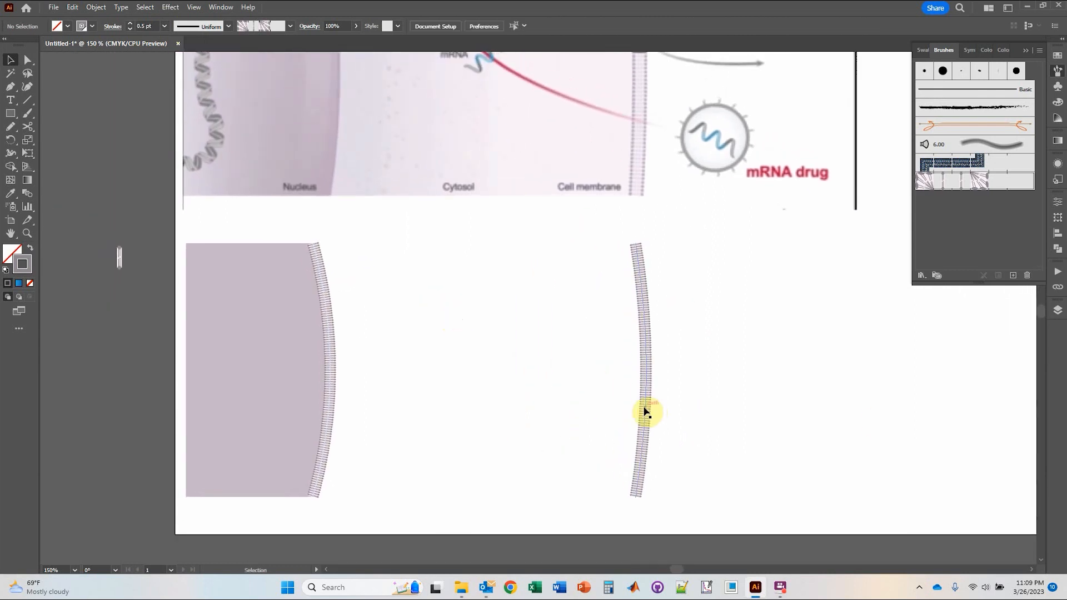
scroll(538, 362, up, 4)
alt+scroll(491, 354, down, 1)
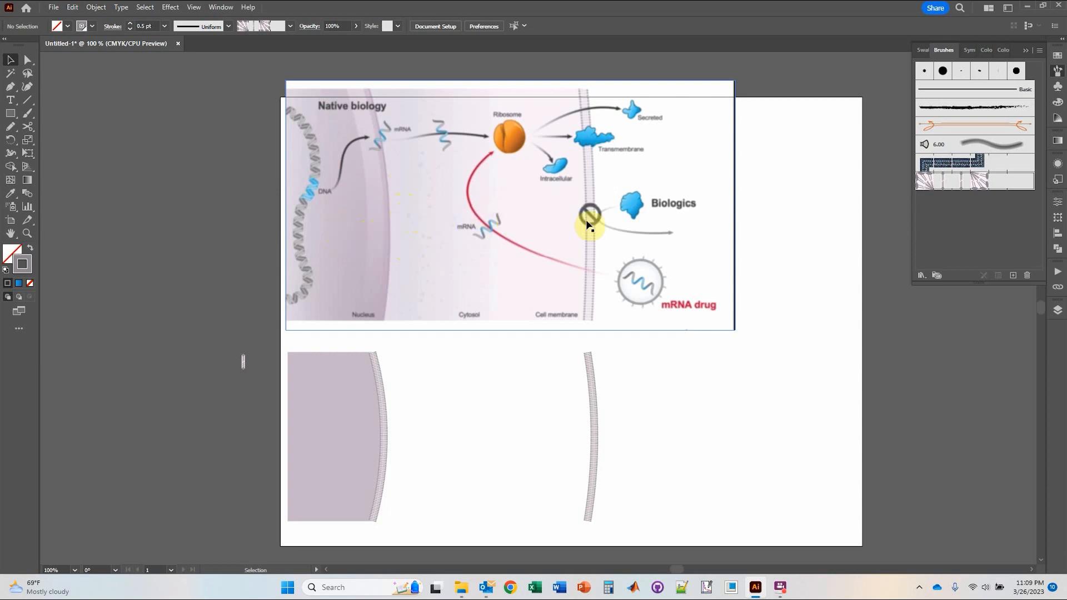
scroll(547, 328, down, 2)
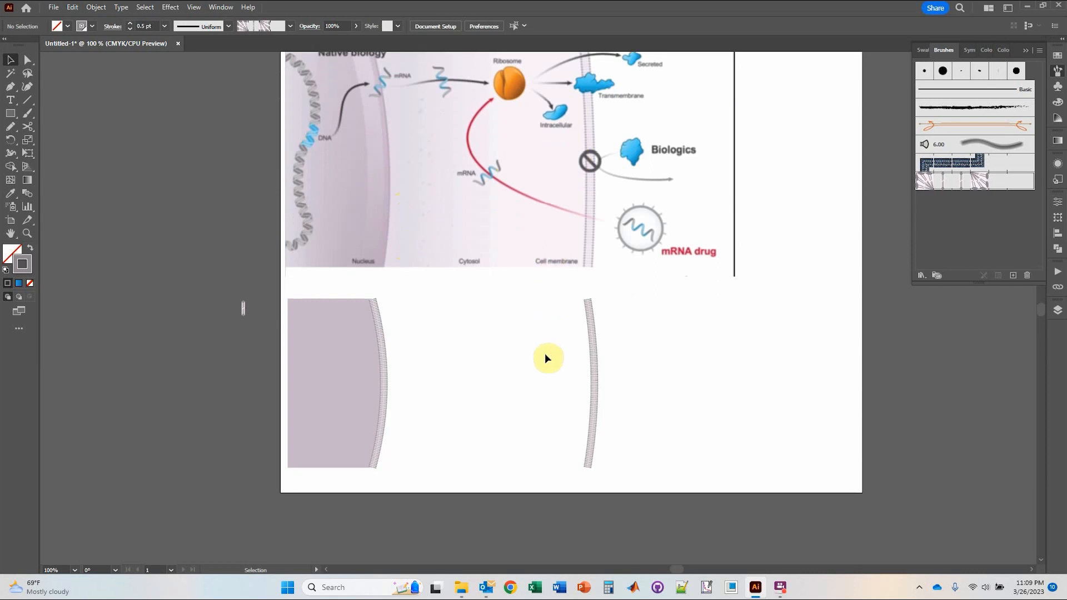
scroll(545, 293, up, 1)
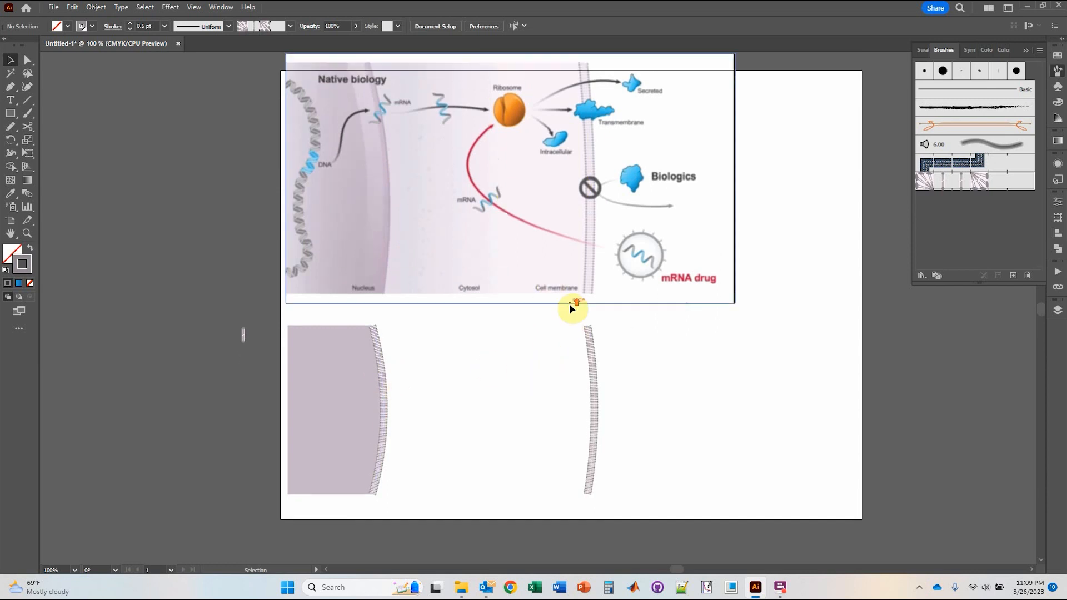
click(590, 362)
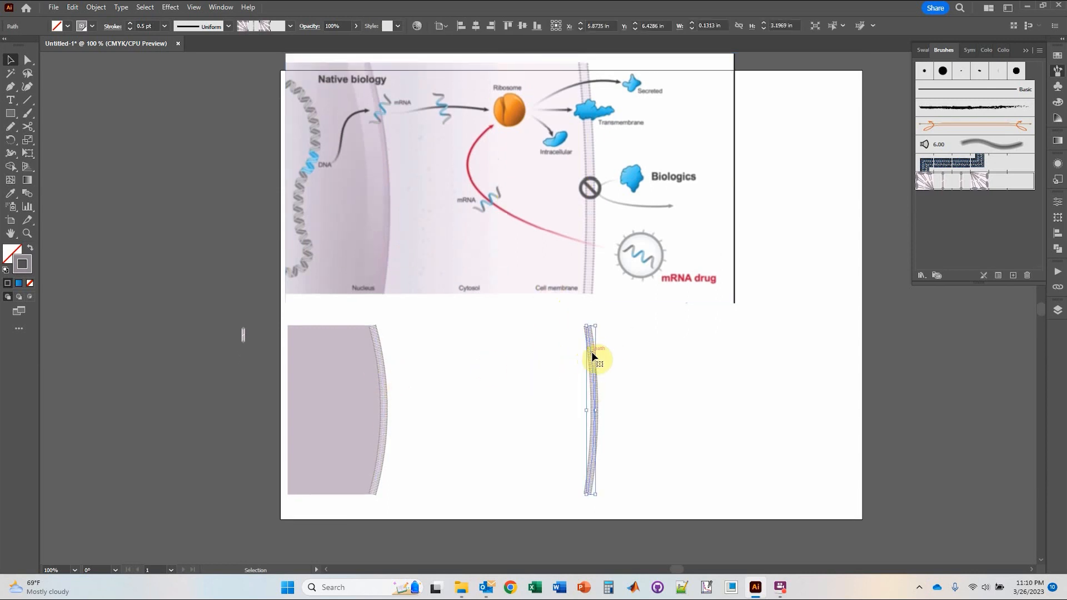
drag(591, 352, 569, 341)
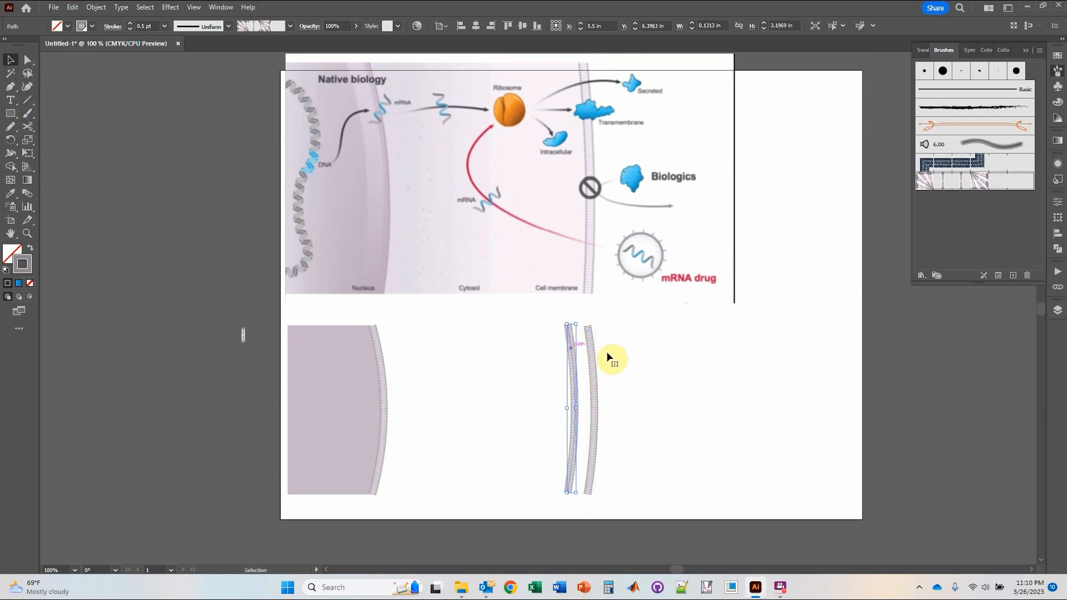
drag(217, 348, 675, 480)
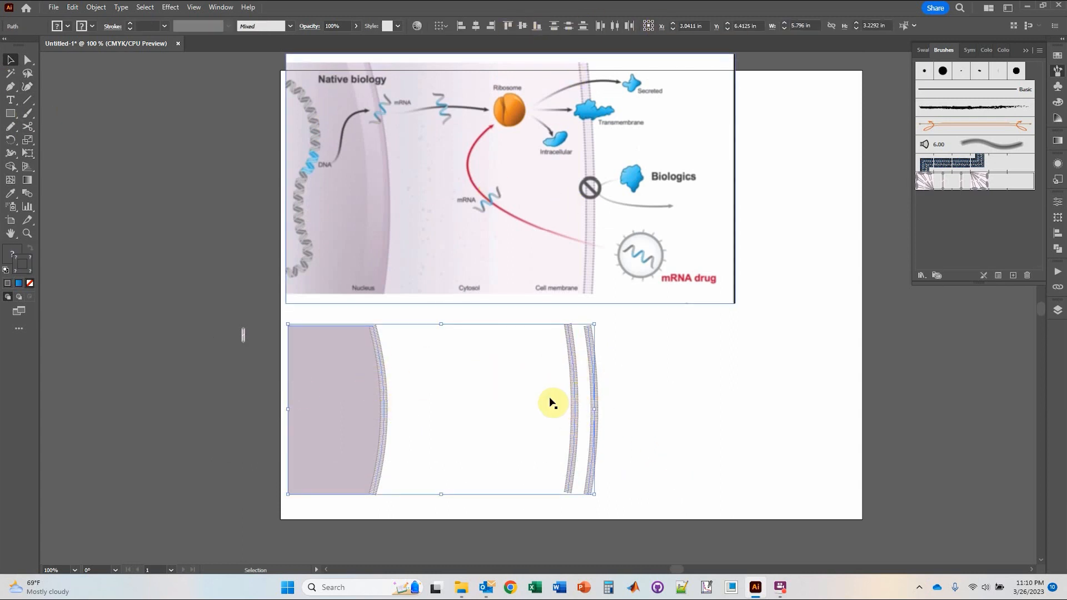
click(522, 26)
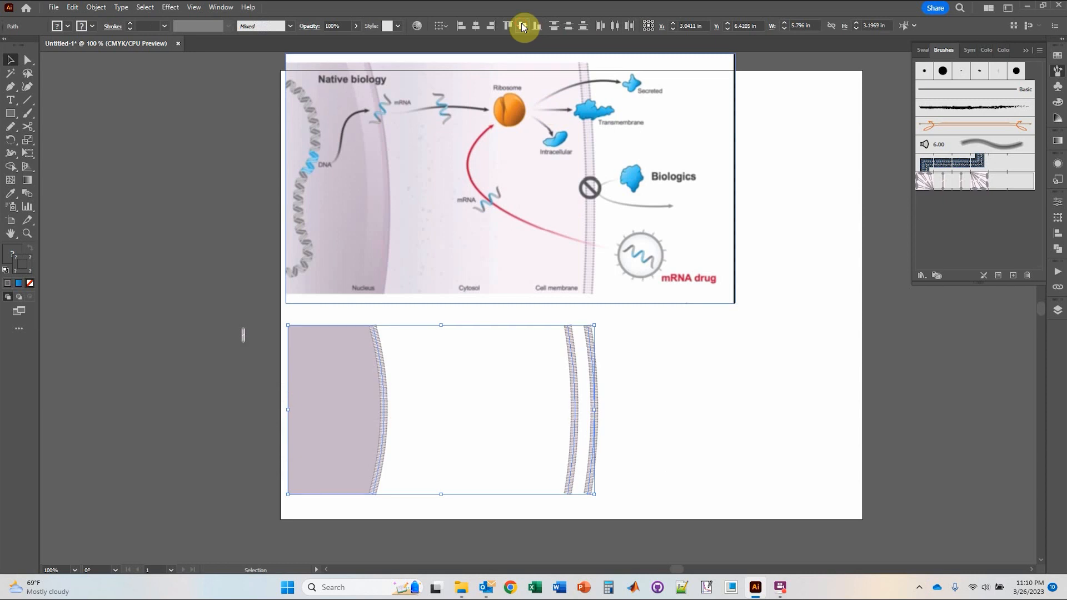
click(528, 427)
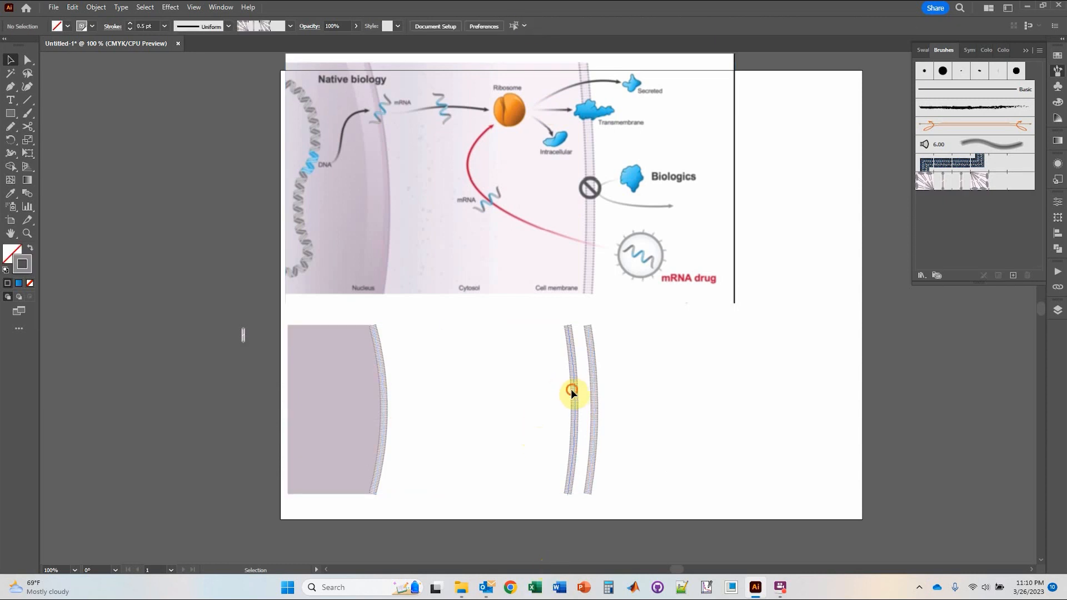
Extend the copied arc with the Pen tool into a closed shape with a straight side about 0.87 in left of its ends.
click(571, 389)
scroll(539, 455, up, 2)
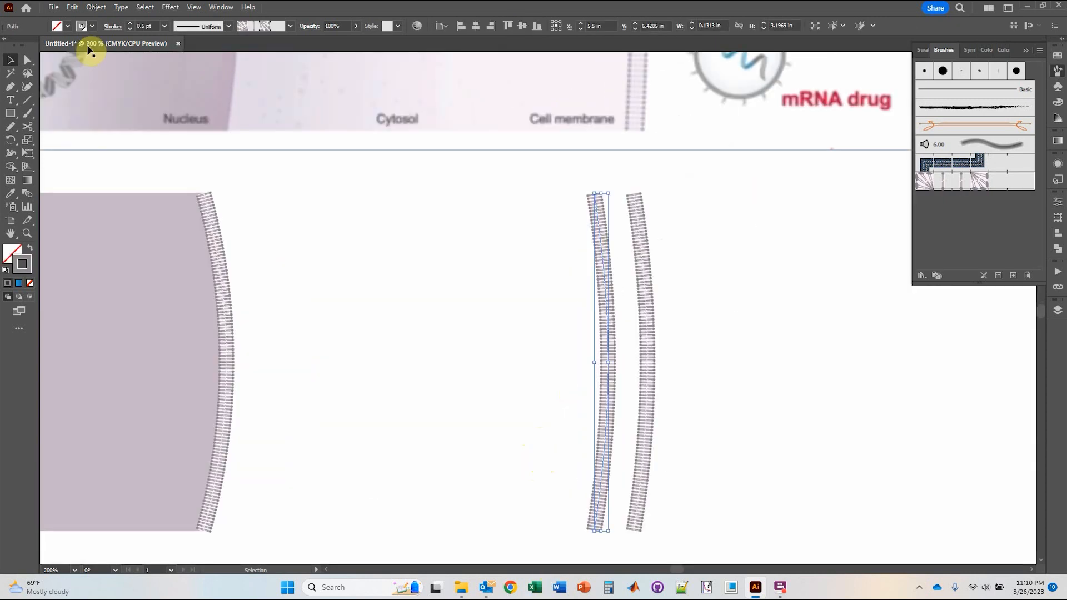
click(12, 88)
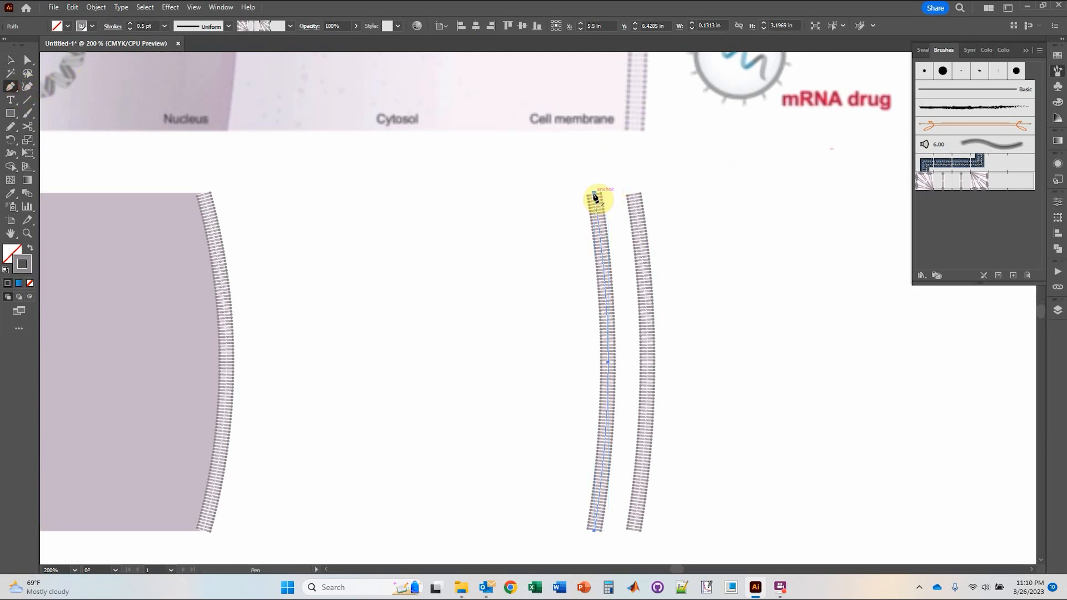
click(594, 194)
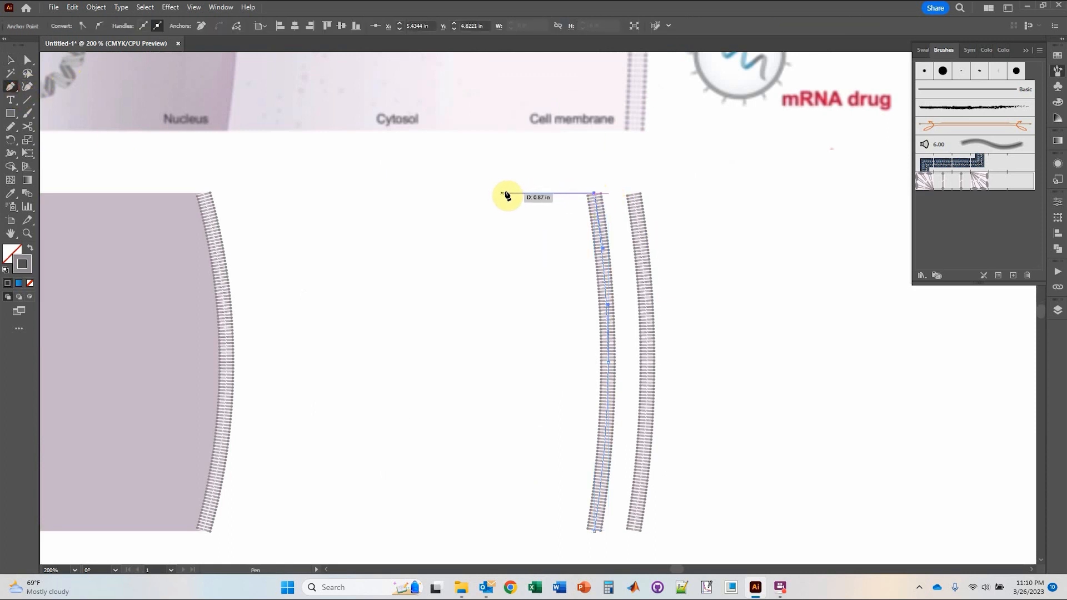
click(502, 194)
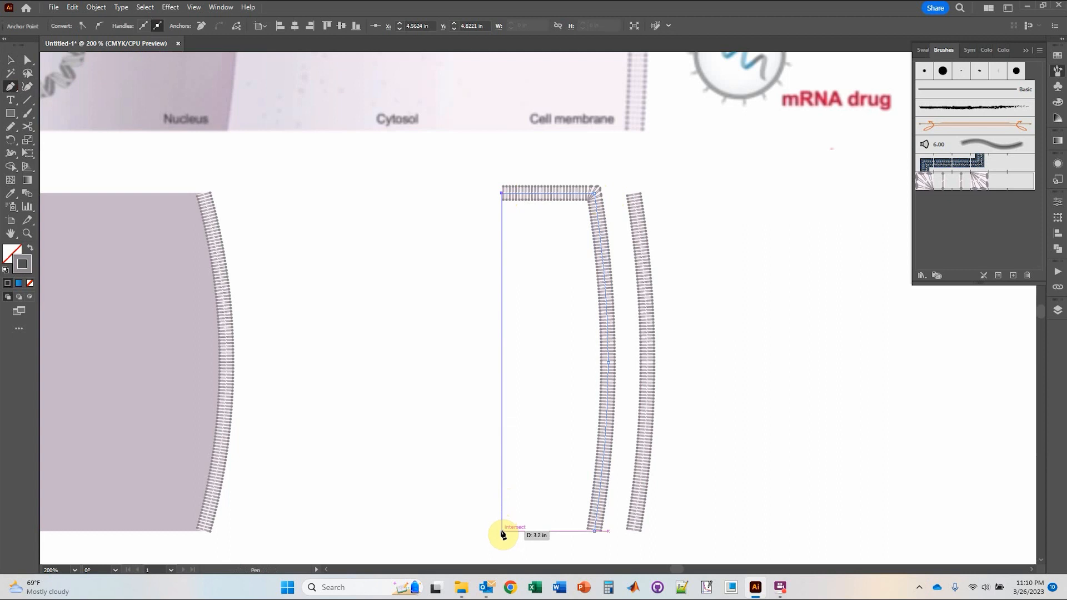
click(502, 531)
click(594, 530)
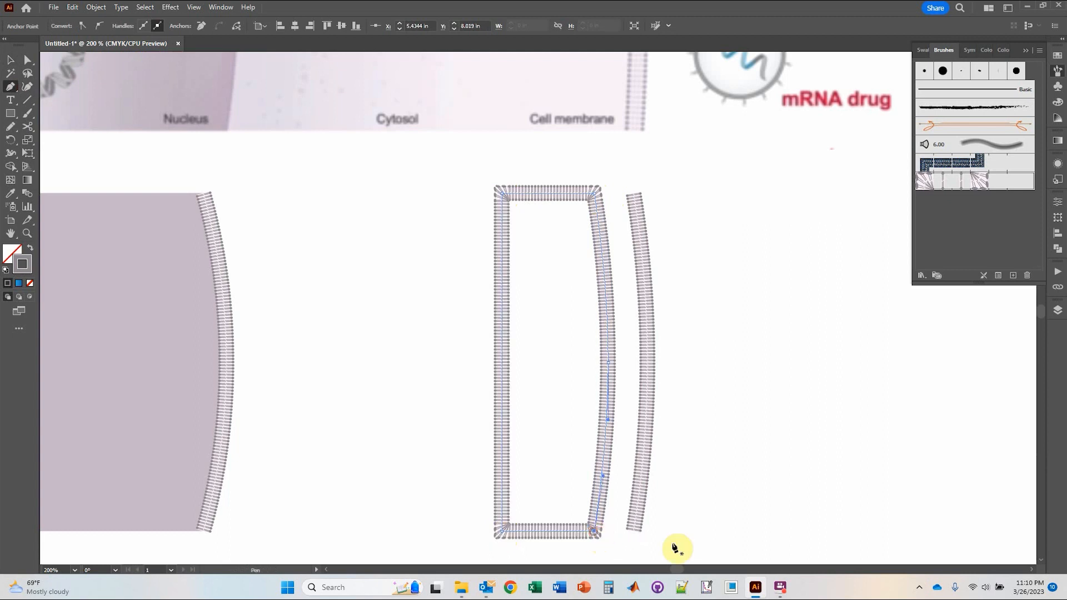
Fill the closed shape with the pale pink sampled from the reference's cytosol beside the cell membrane, leaving no stroke.
click(10, 60)
click(338, 271)
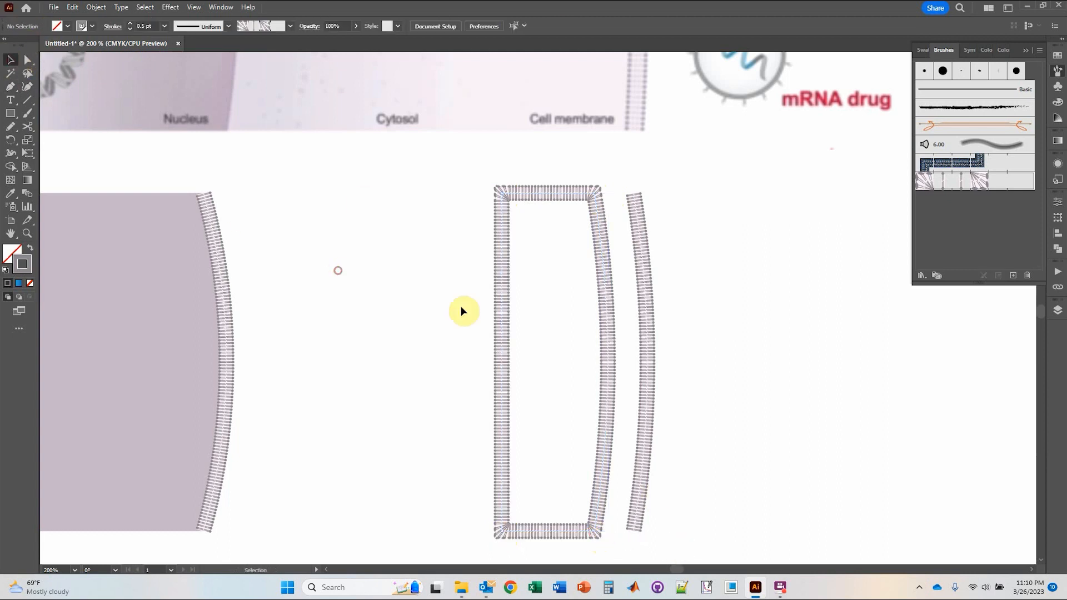
click(594, 290)
scroll(608, 290, up, 2)
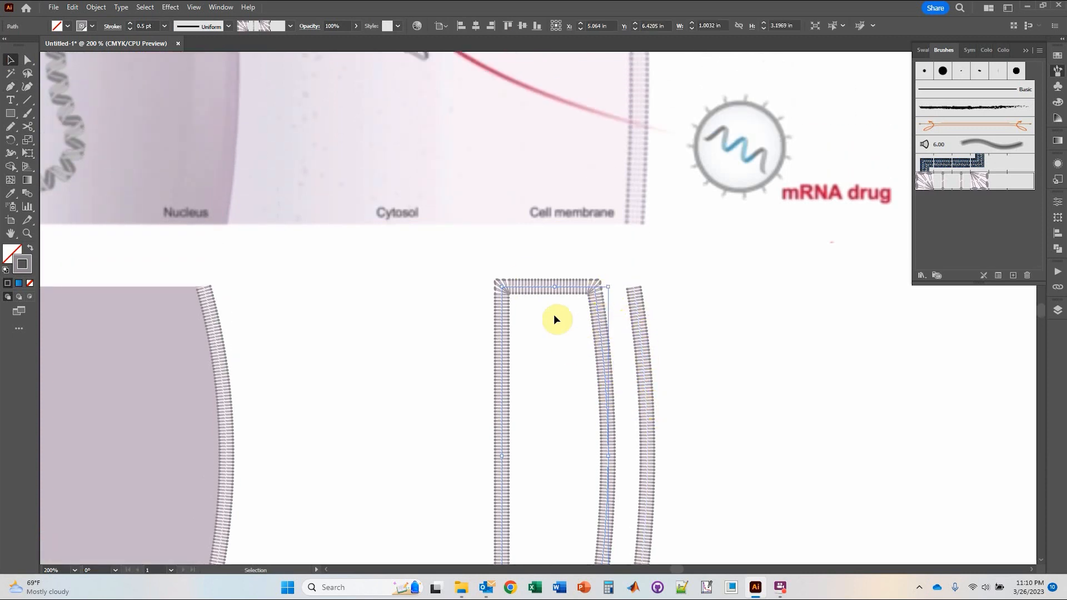
key(i)
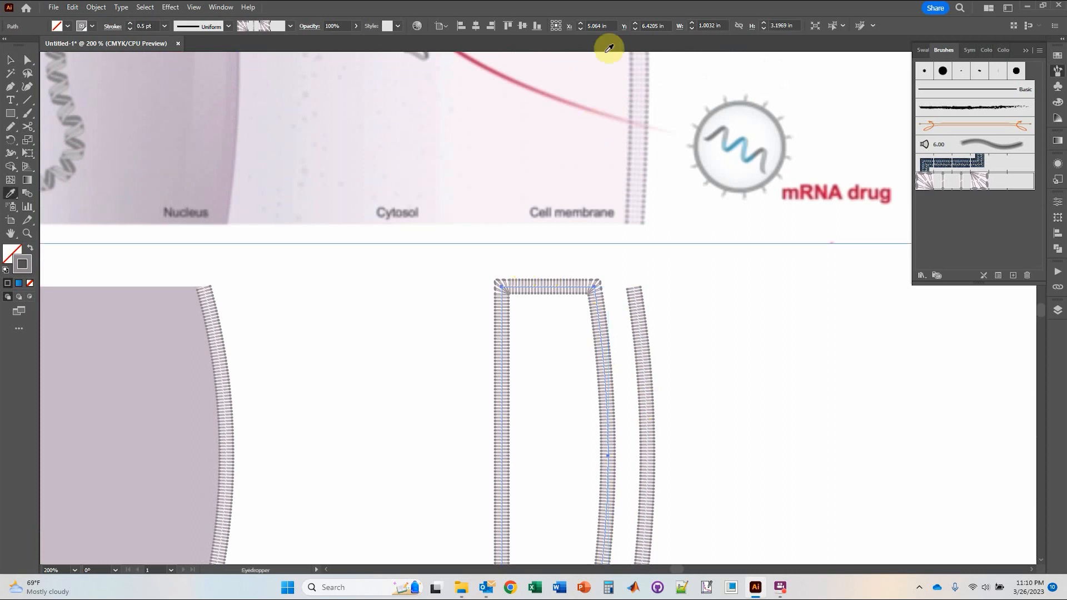
click(616, 81)
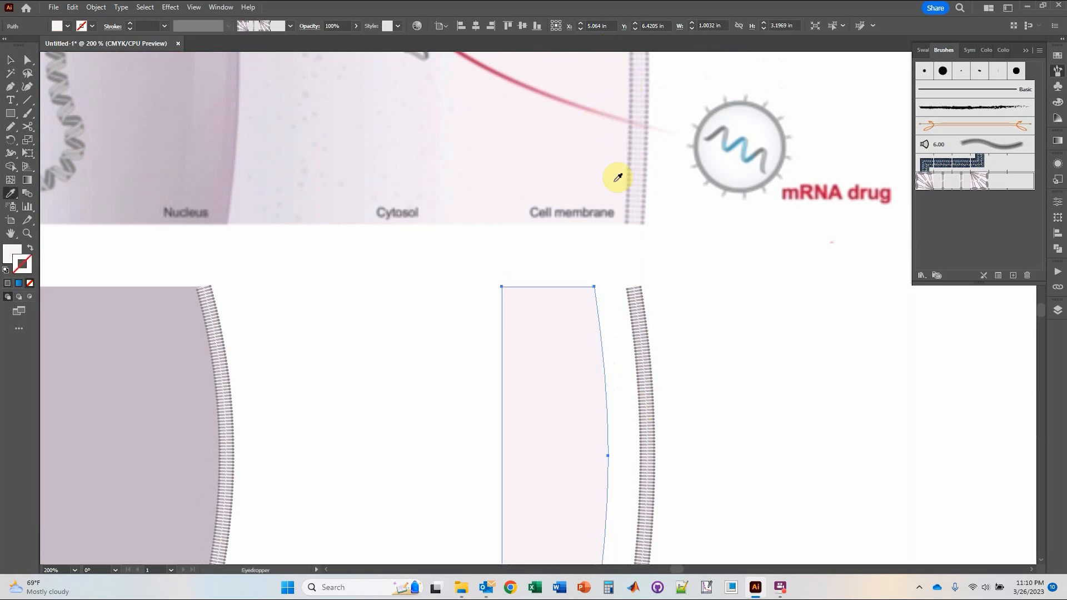
click(67, 26)
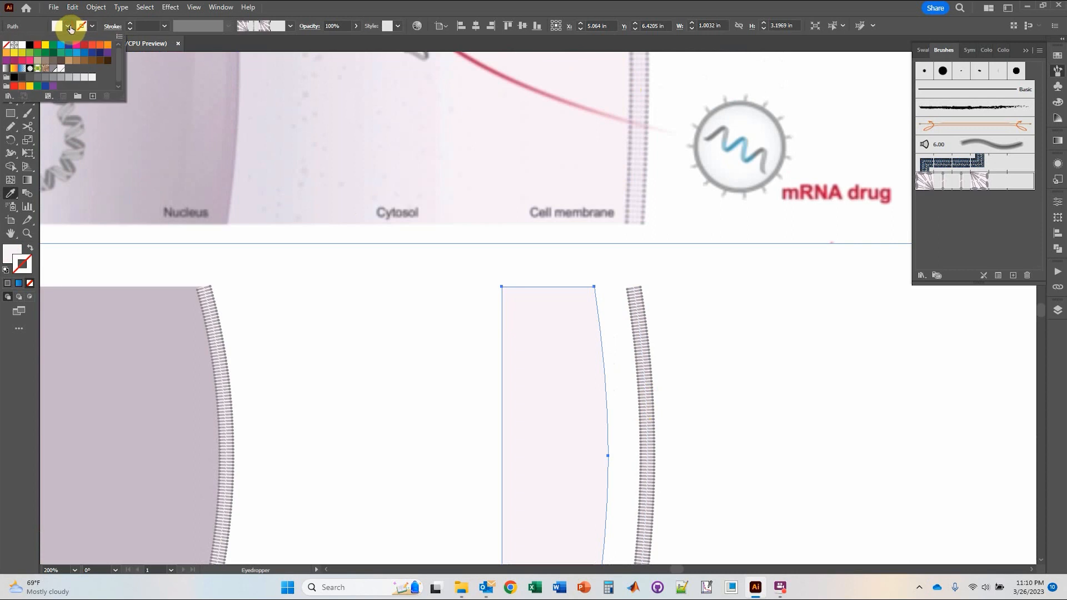
click(471, 14)
click(10, 60)
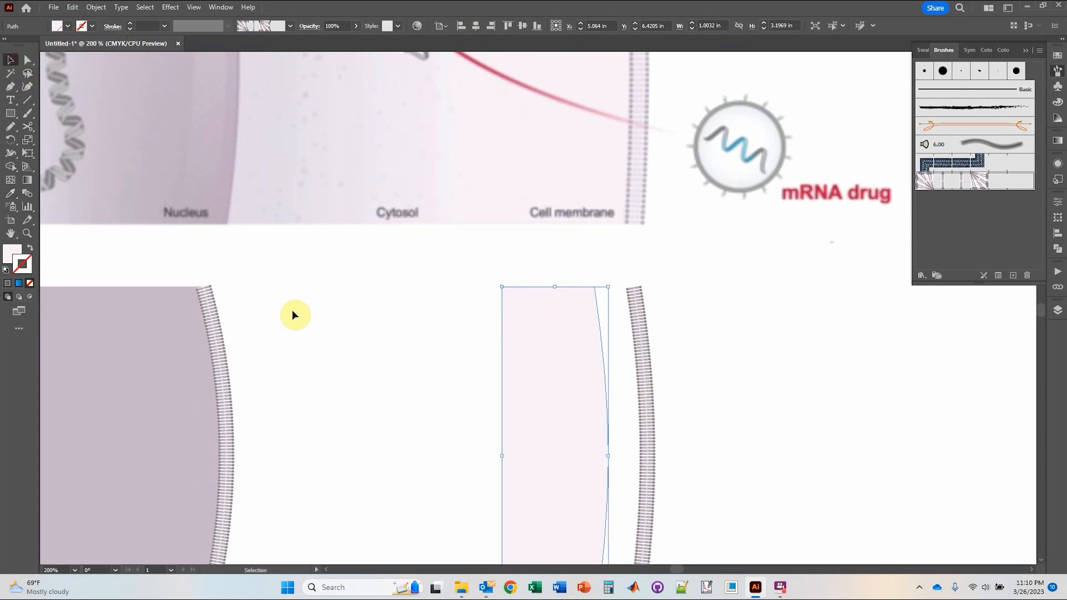
Move the pale pink cytosol shape about 0.37 in right against the cell membrane and send it to the back.
scroll(346, 376, down, 5)
drag(560, 290, 602, 293)
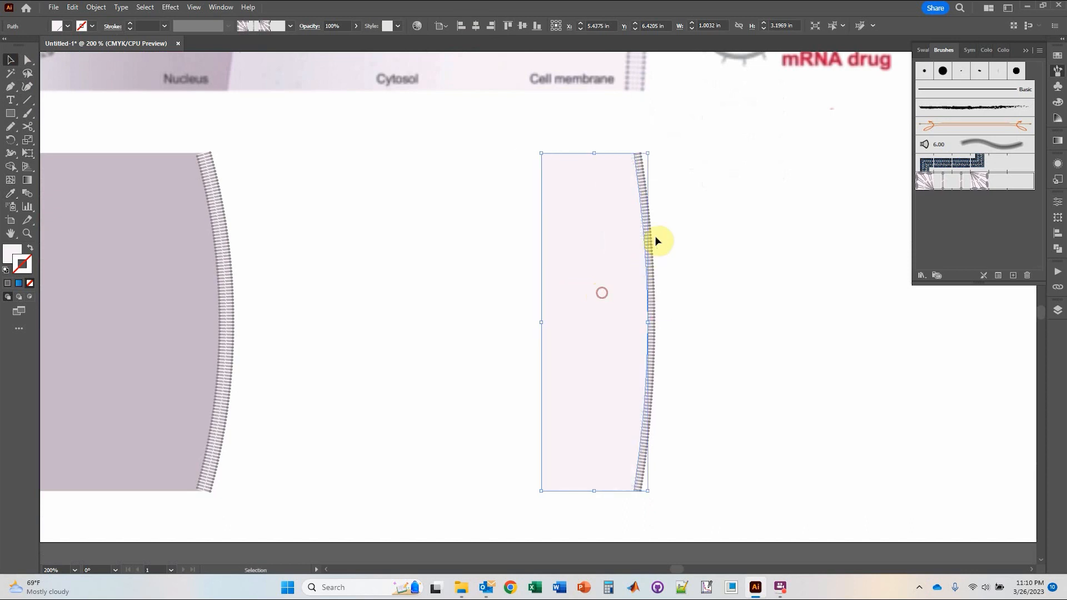
right_click(617, 213)
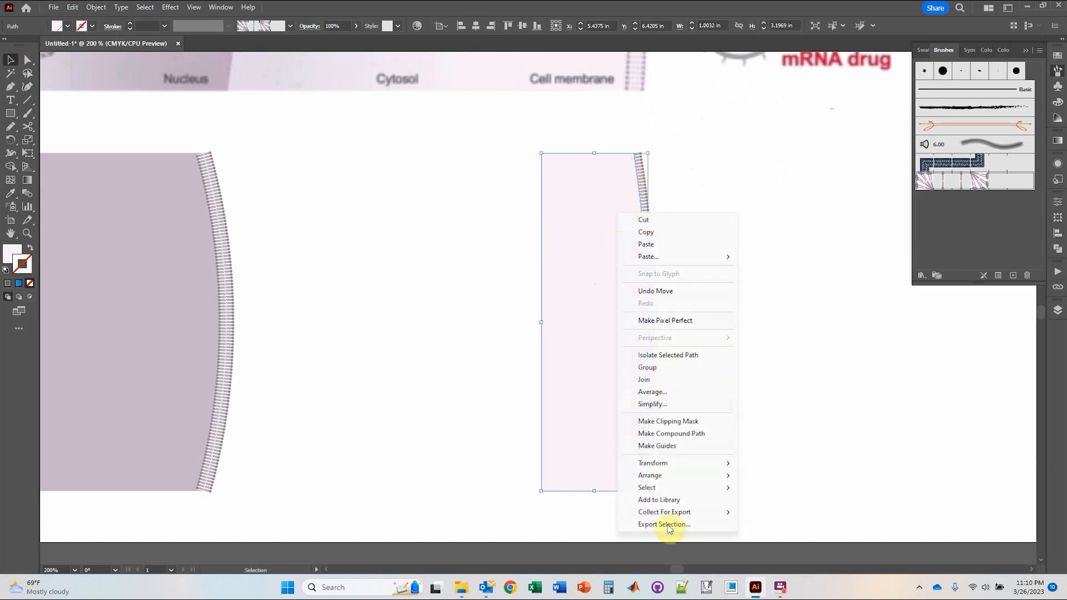
mouse_move(669, 481)
click(806, 512)
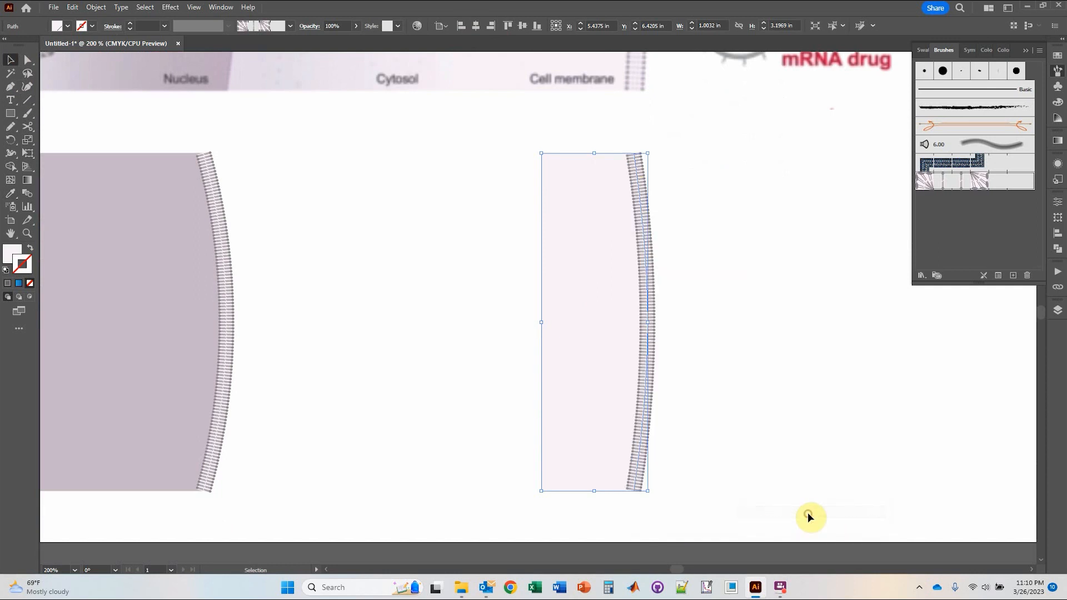
click(765, 306)
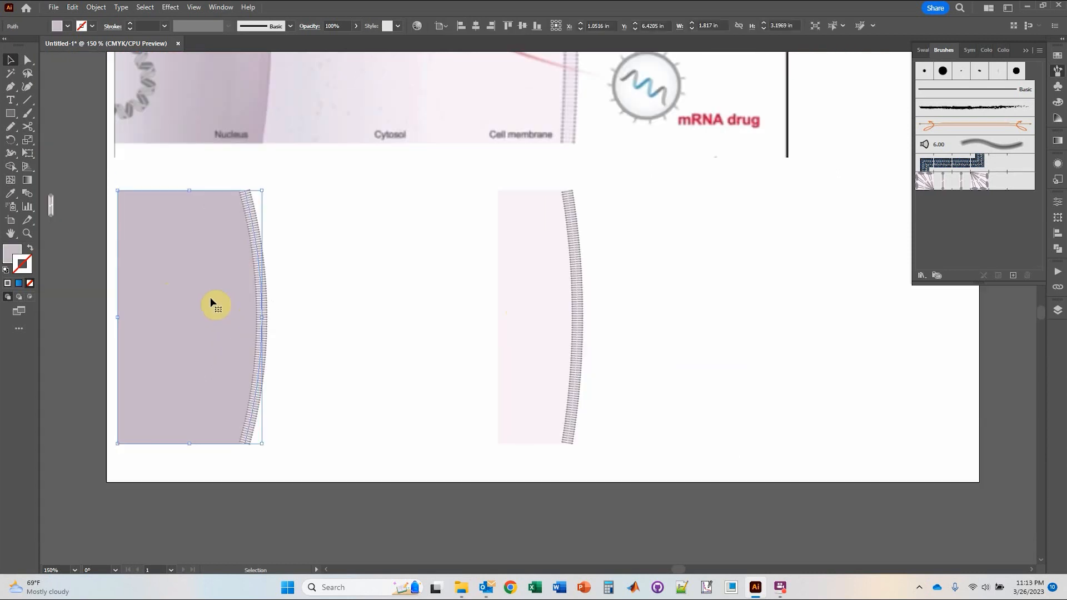
Blend the purple nucleus shape with the pale pink cytosol shape using the Blend tool.
shift+click(523, 274)
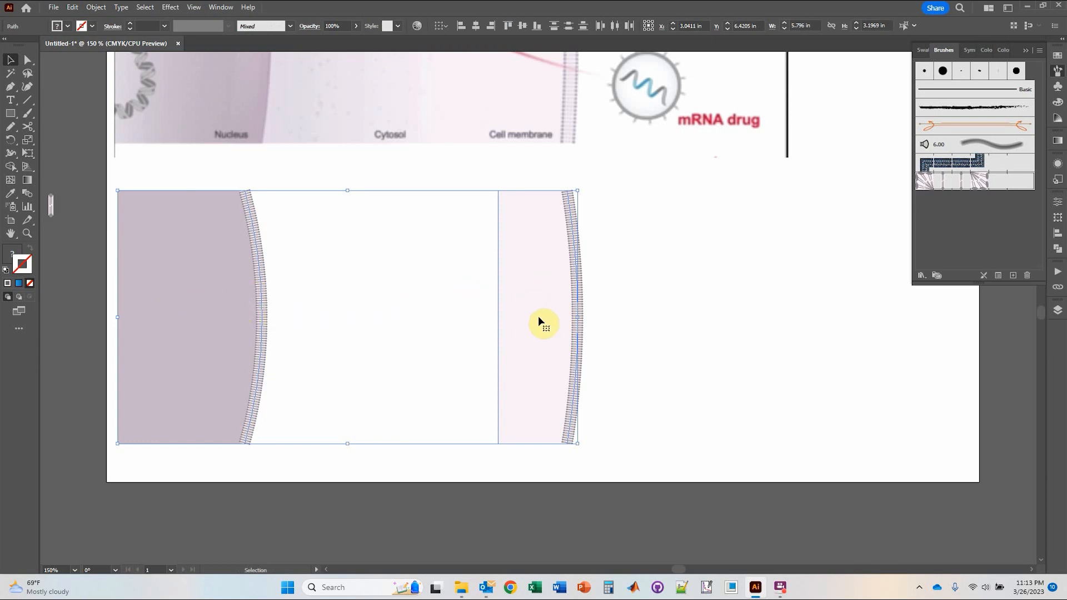
click(28, 195)
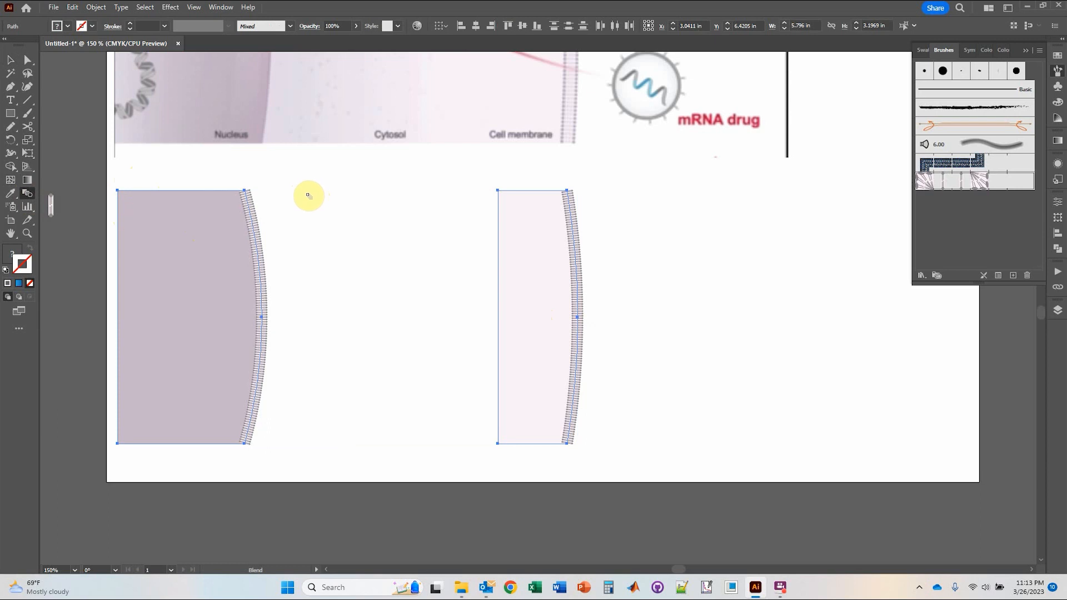
click(201, 286)
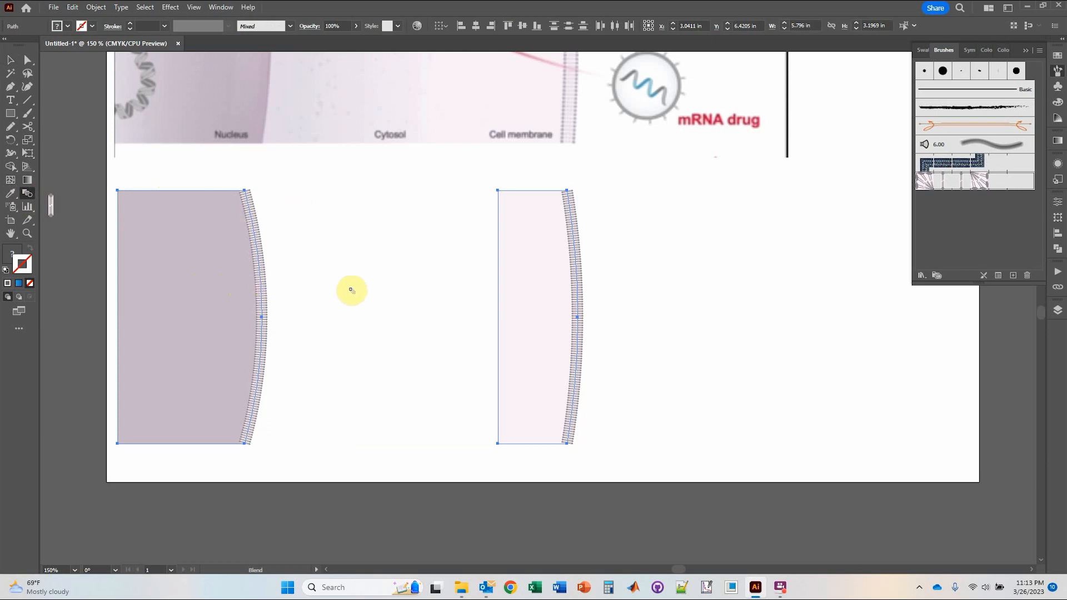
click(534, 300)
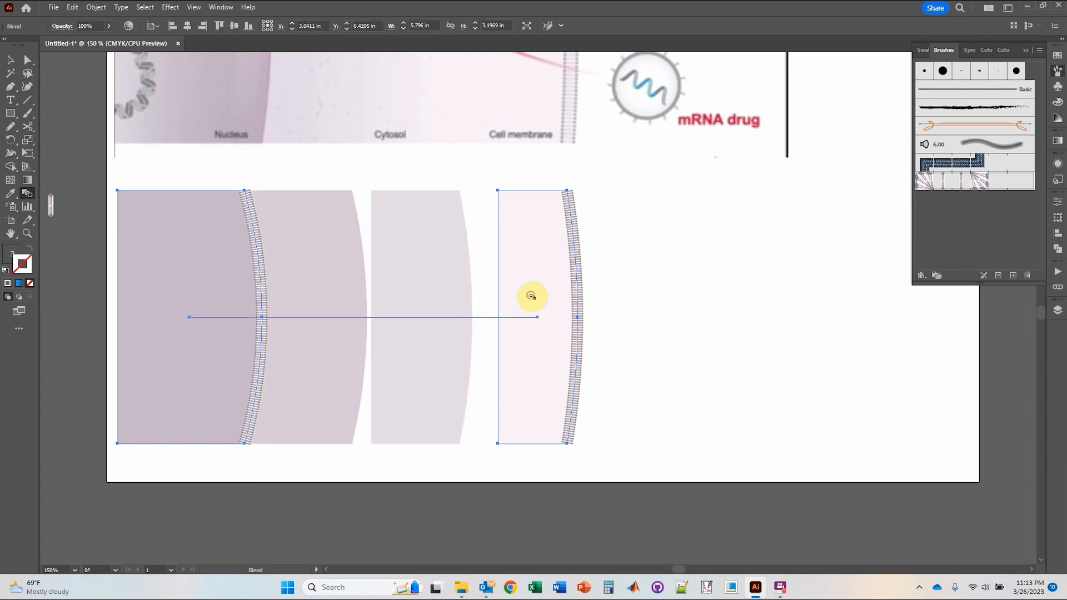
Set the blend's spacing to Specified Distance with a value of 0.5 in.
key(Return)
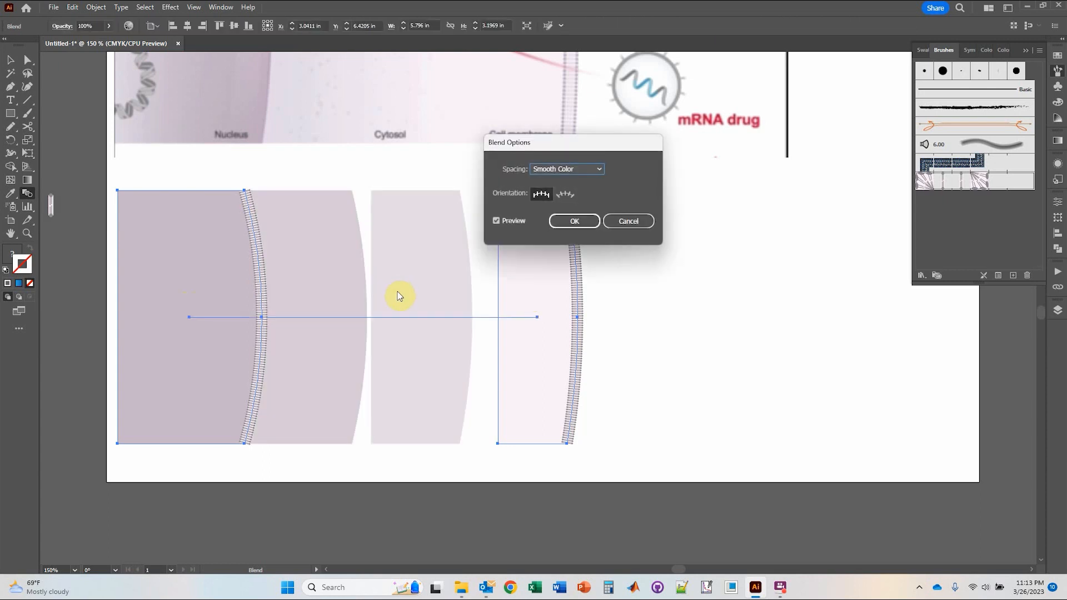
click(600, 169)
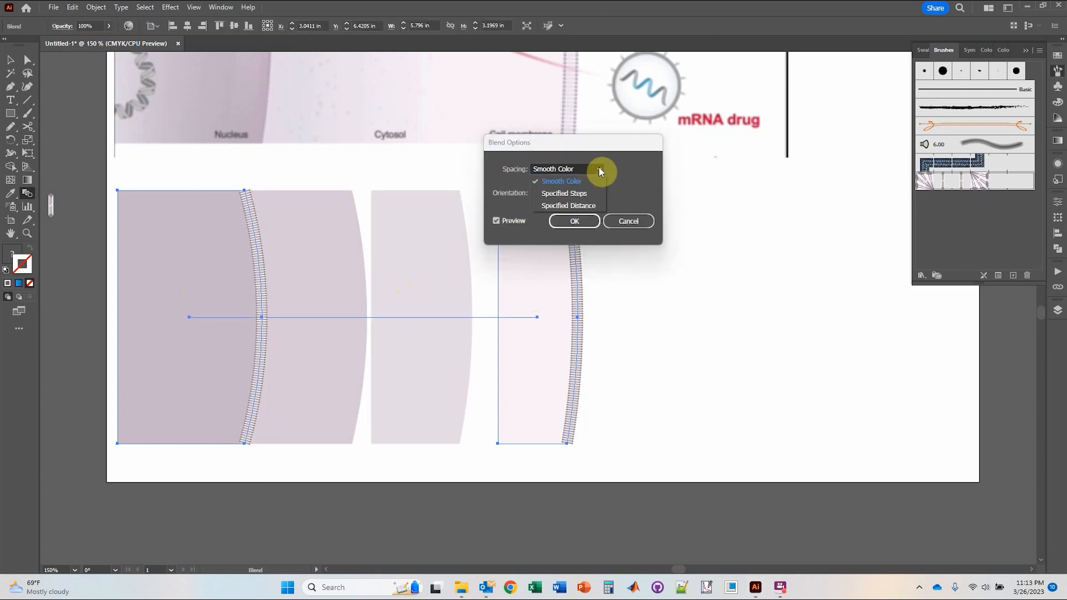
click(584, 192)
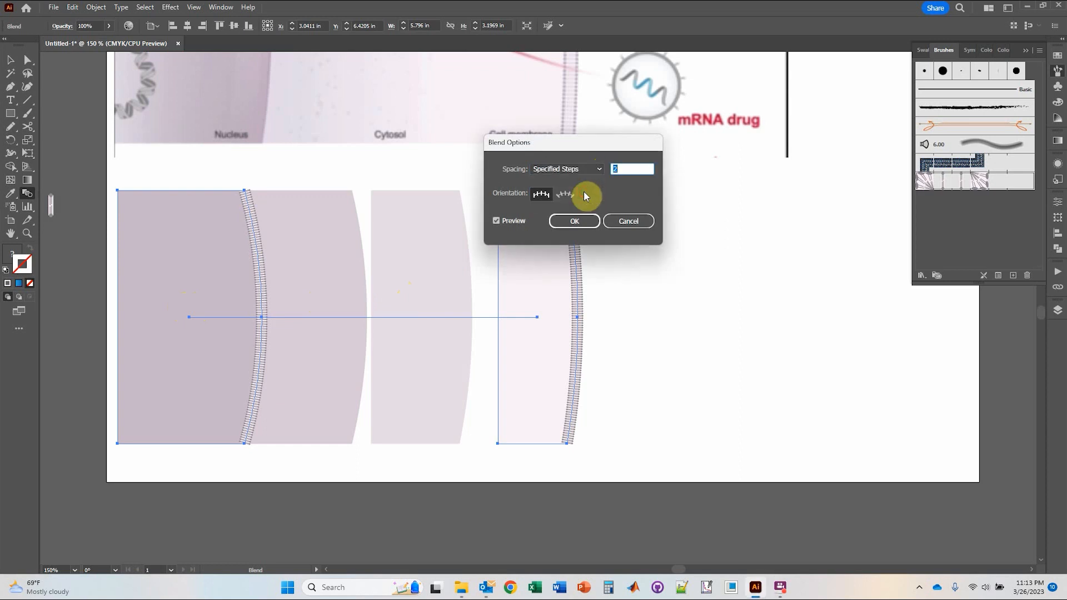
click(587, 170)
click(578, 206)
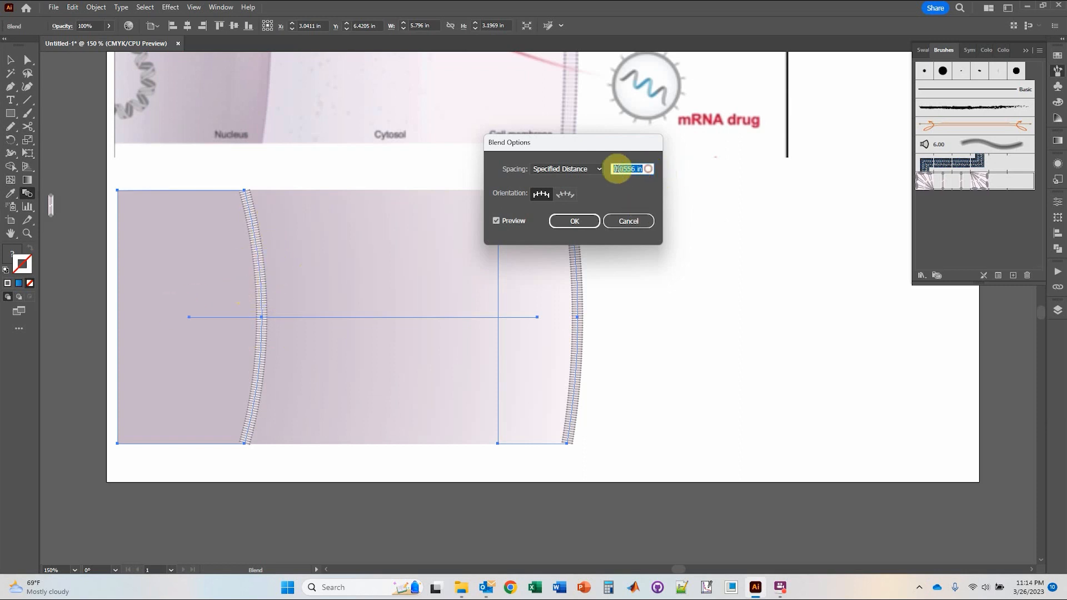
text(0.)
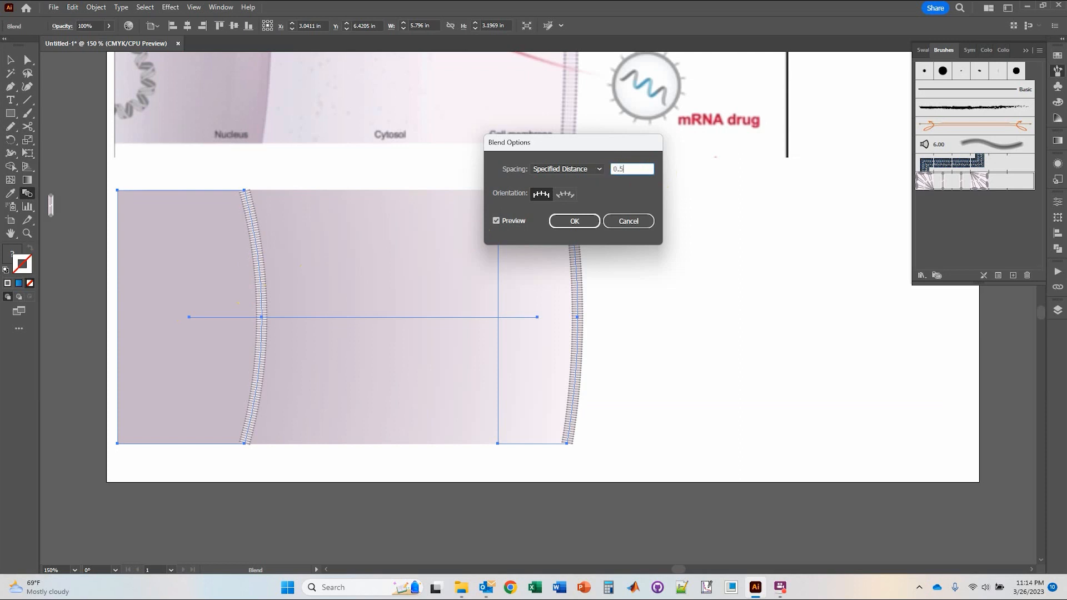
text(5)
click(588, 166)
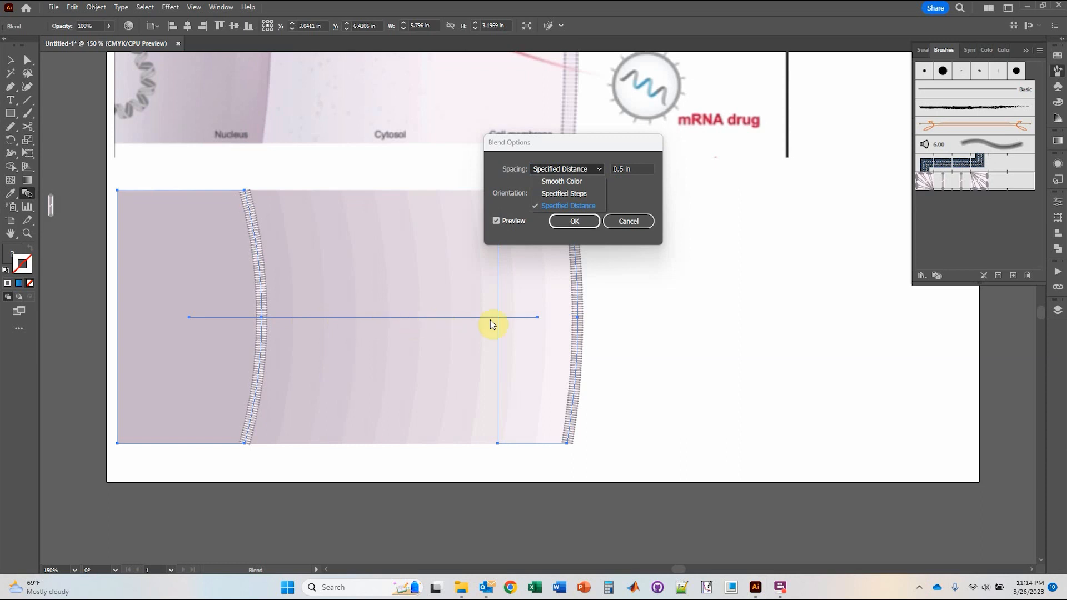
click(584, 226)
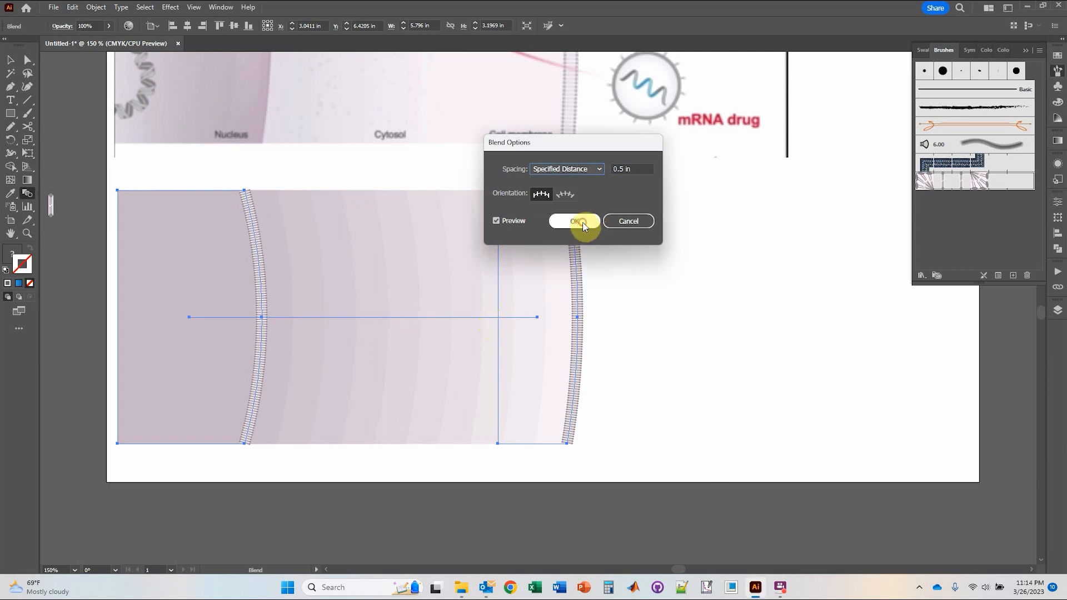
click(577, 222)
Copy the pale pink shape out of the blend and place the copy about 1.5 in to the right of the original.
key(v)
double_click(554, 203)
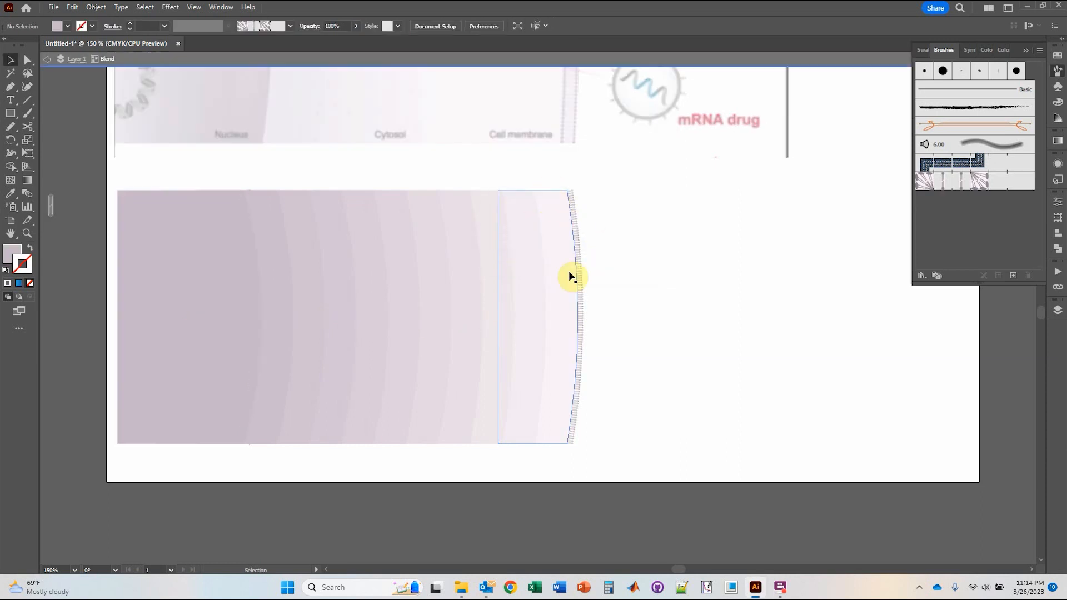
click(554, 223)
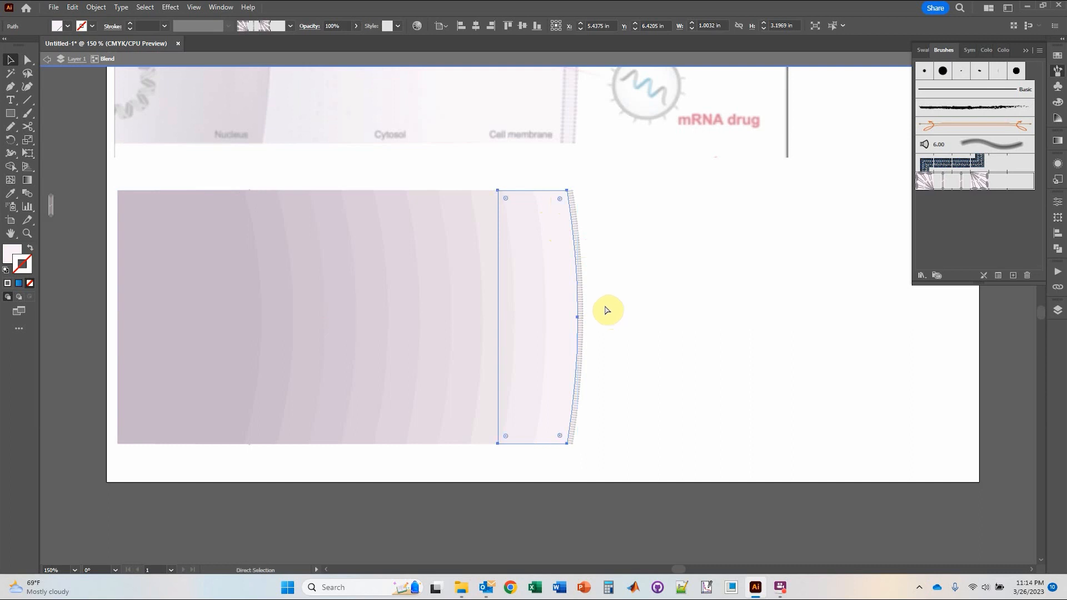
double_click(664, 260)
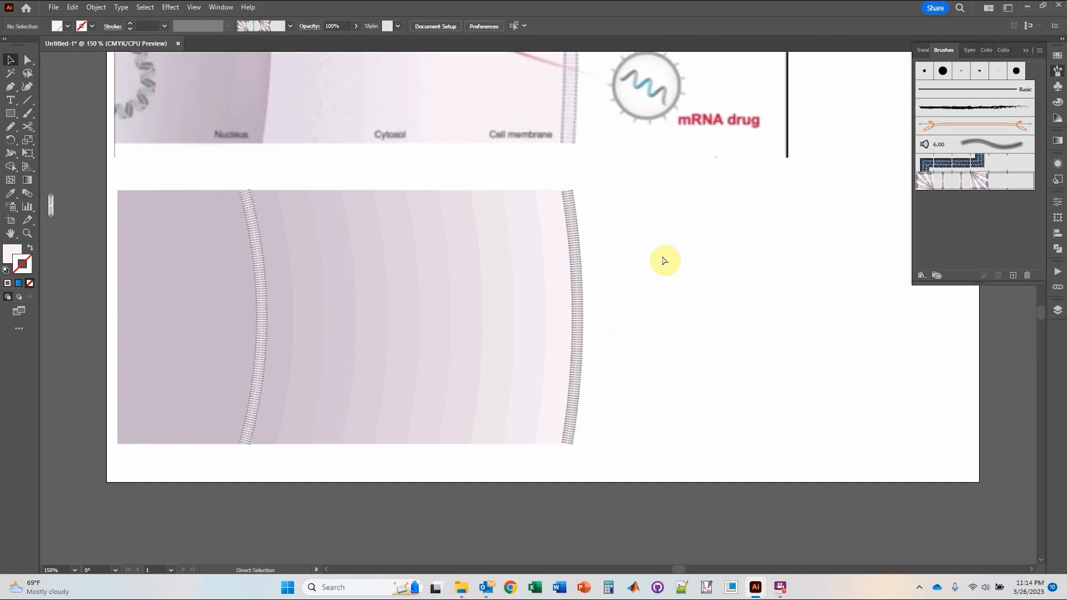
key(ctrl+v)
drag(542, 258, 664, 274)
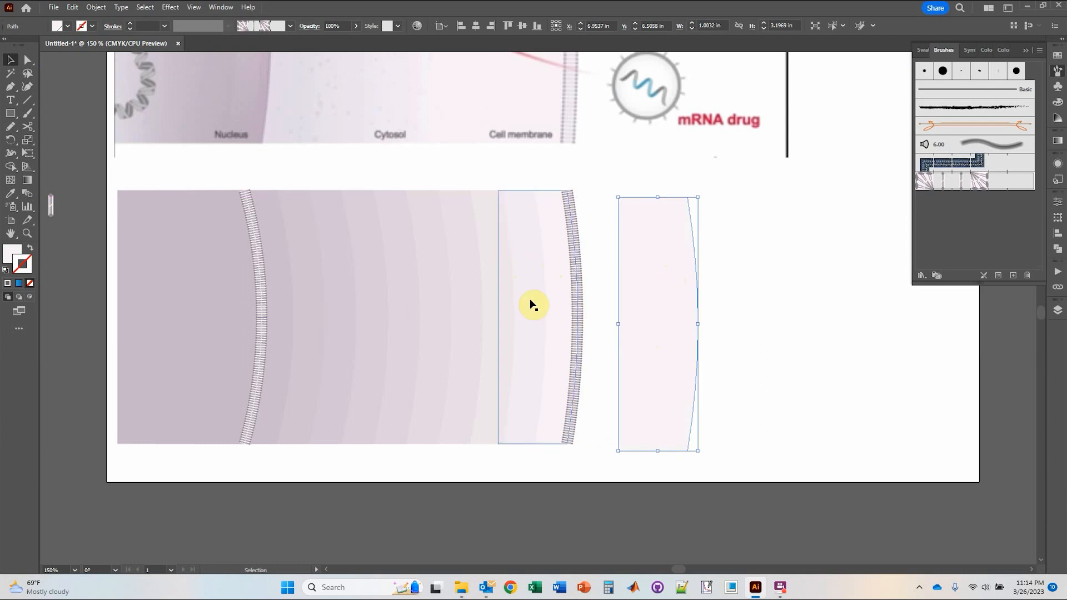
Fill the copy with the grayish pink sampled from the blend band beside the pale pink shape, and move it about 0.56 in farther right.
click(512, 238)
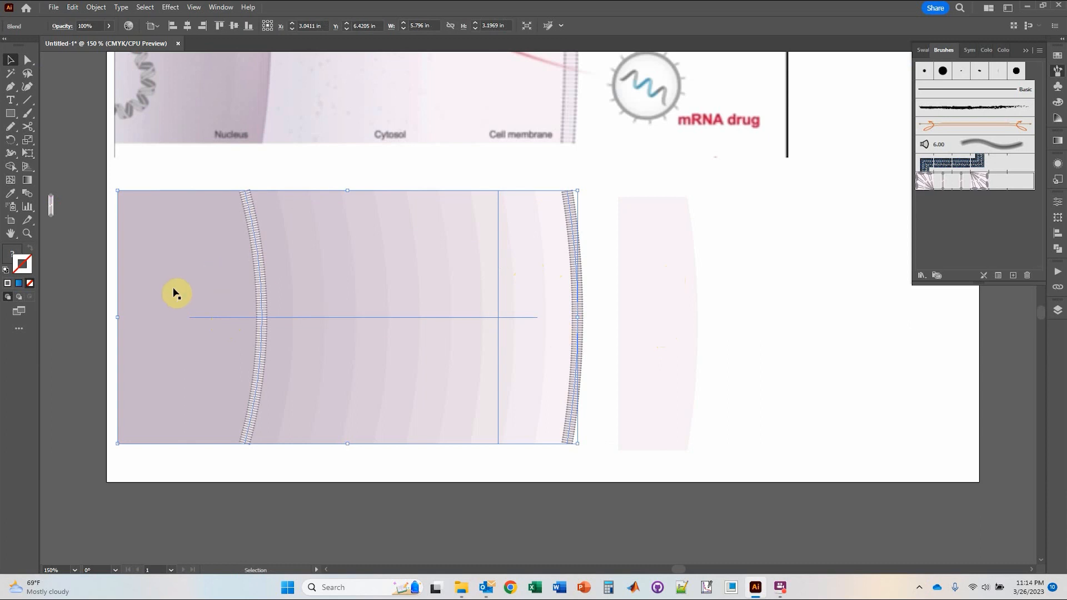
click(762, 238)
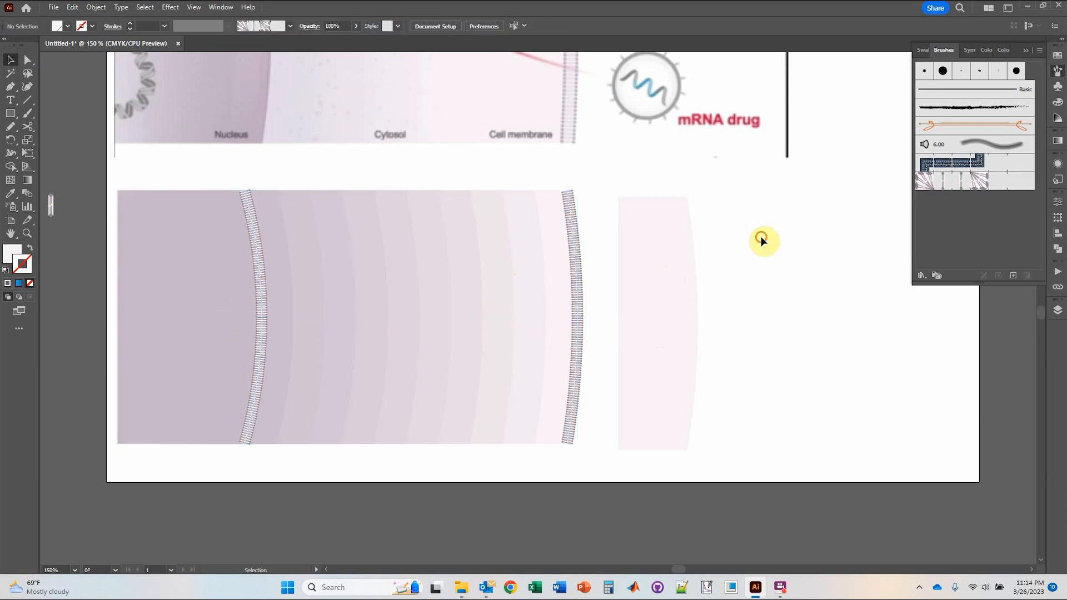
click(639, 257)
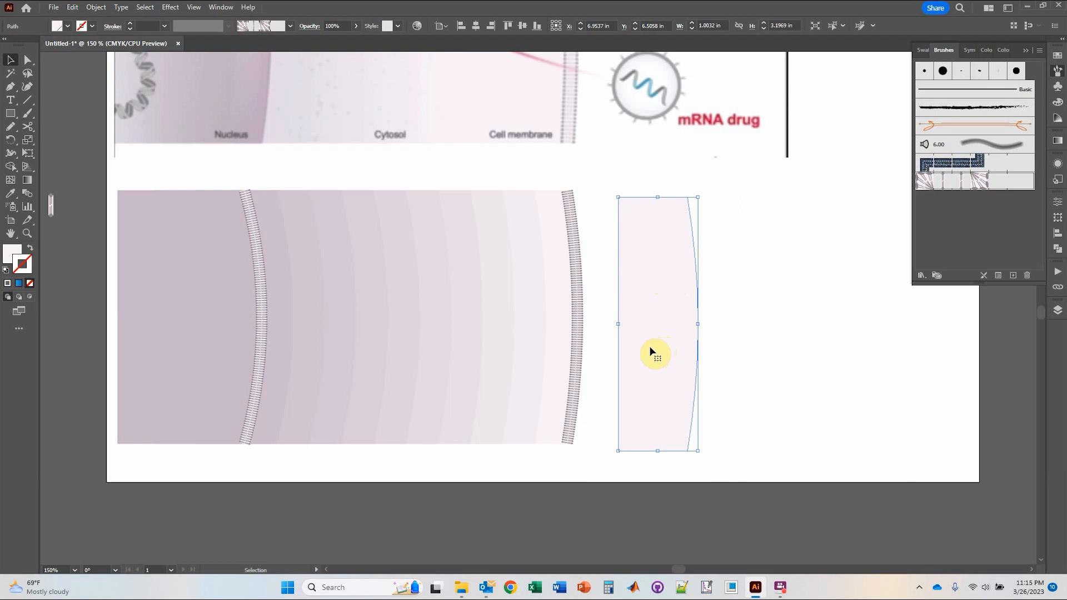
key(i)
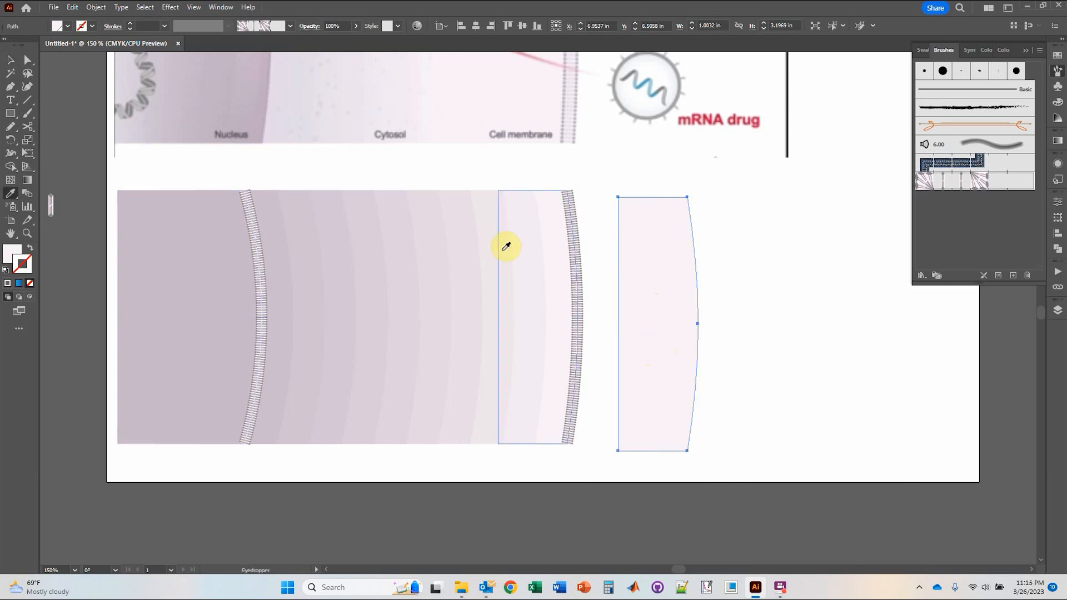
click(490, 209)
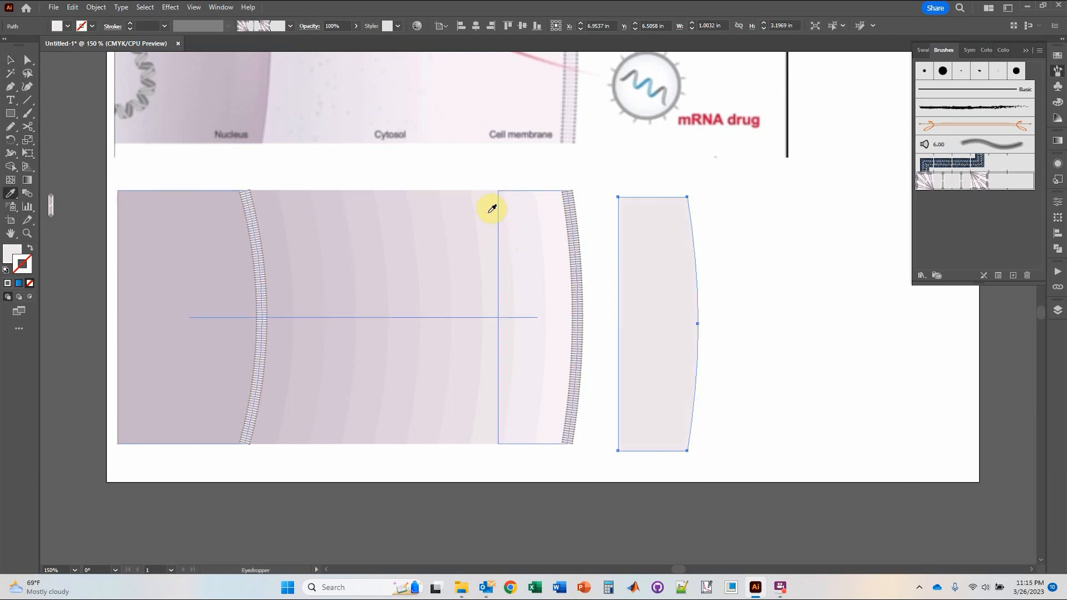
key(v)
drag(643, 279, 688, 261)
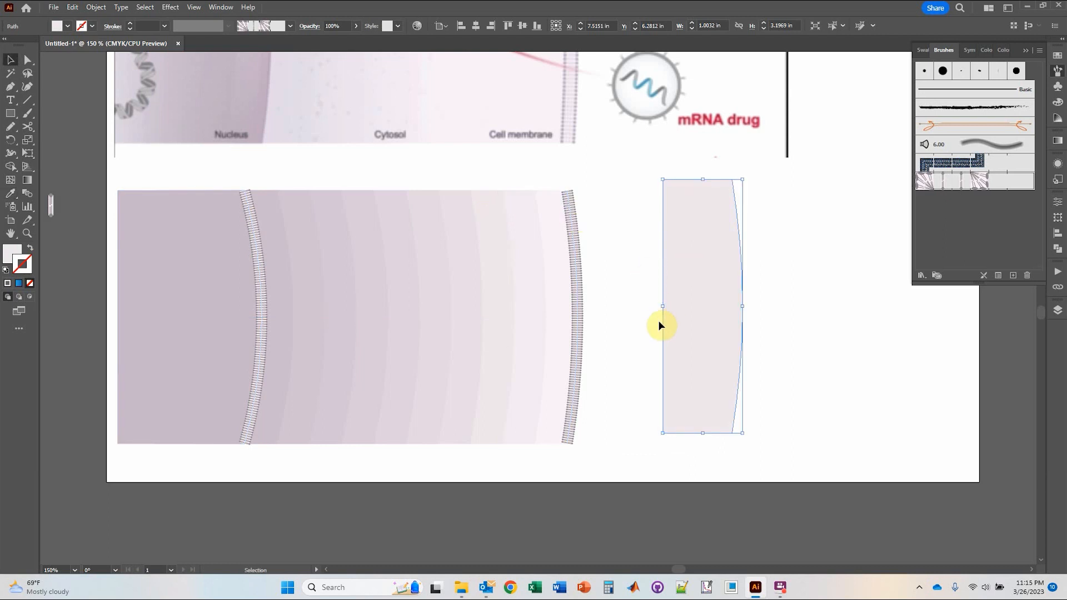
Copy the grayish pink shape and undo the edits back to the separate, unblended nucleus and cytosol shapes.
key(a)
key(v)
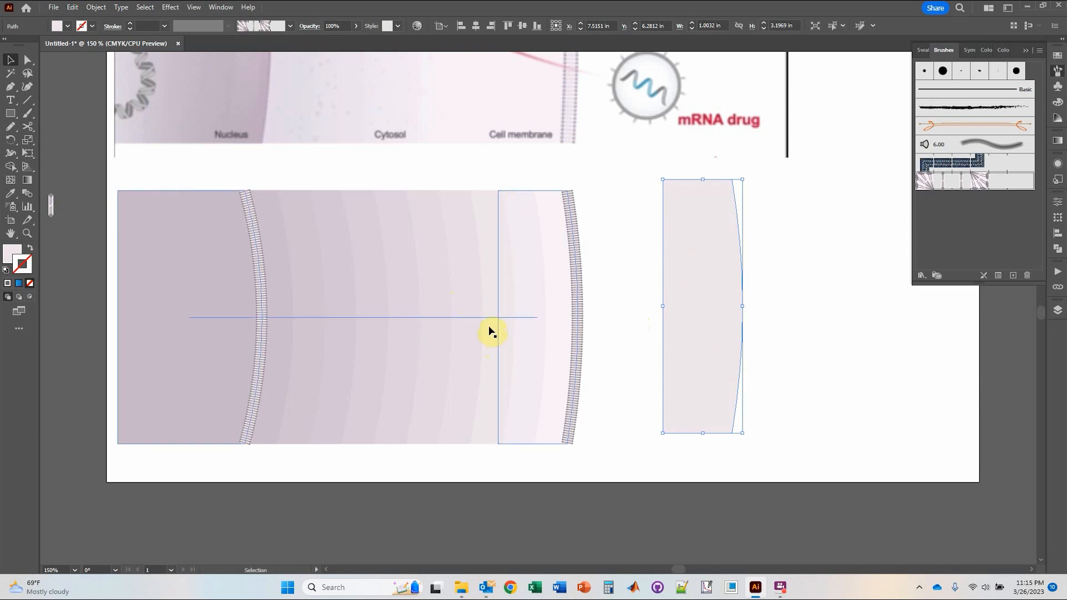
key(ctrl+z)
key(ctrl+z)
key(ctrl+z)
key(ctrl+z)
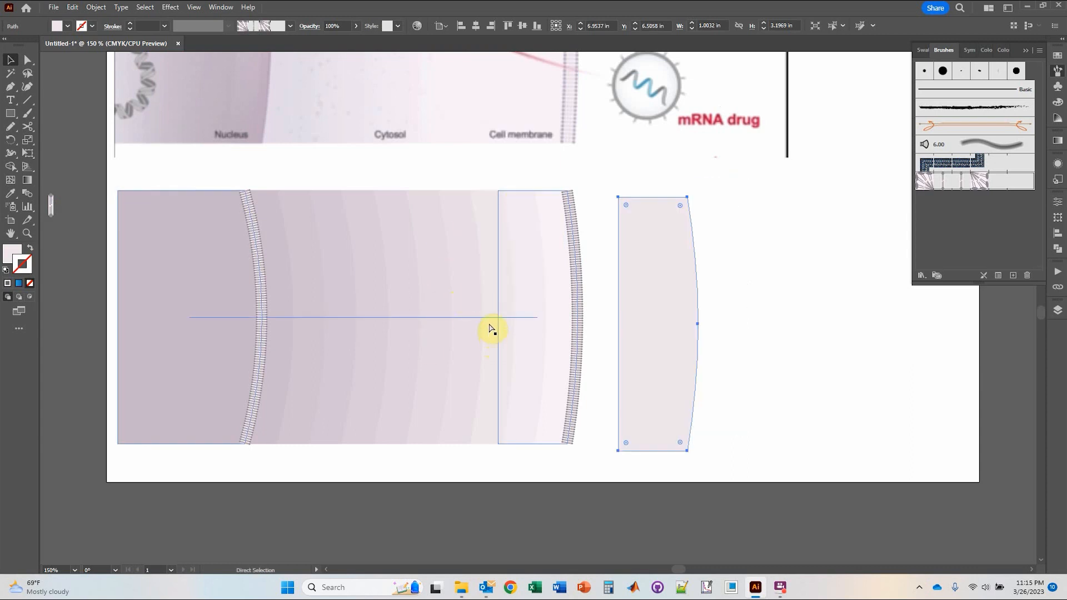
key(ctrl+shift+a)
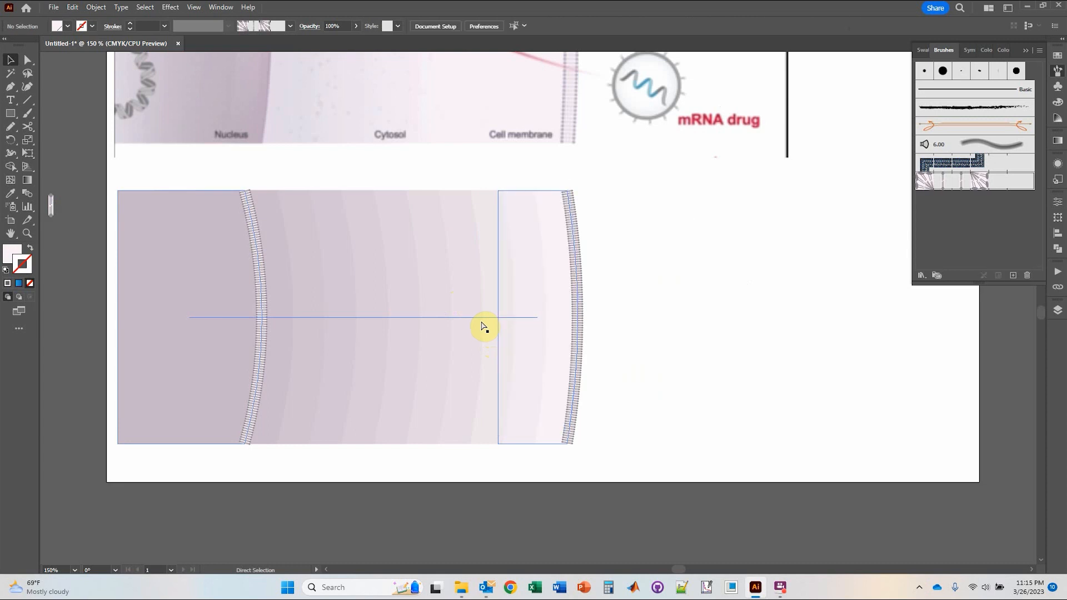
key(ctrl+z)
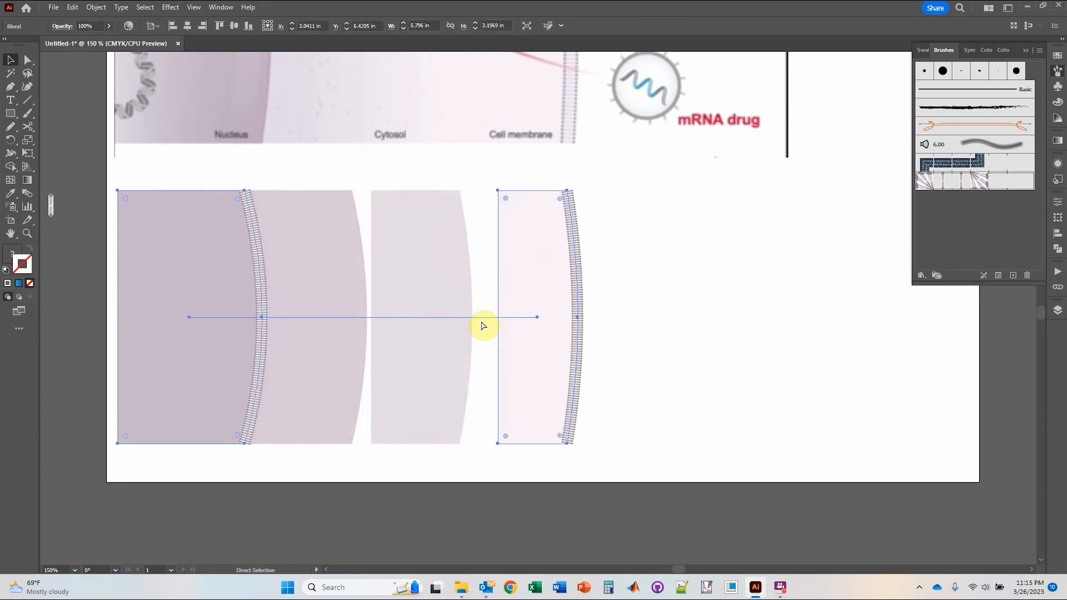
key(ctrl+z)
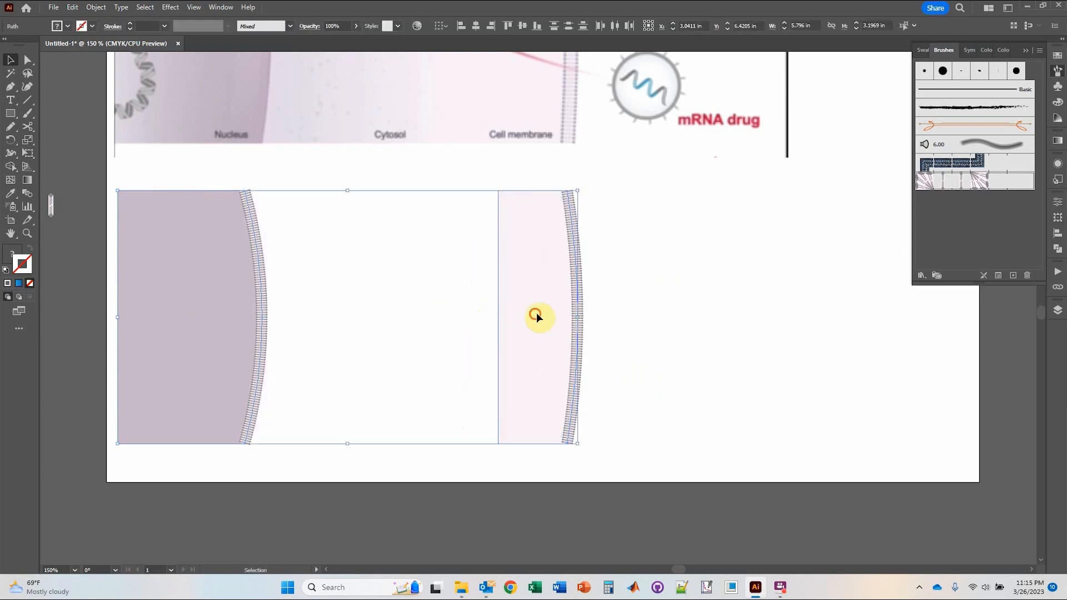
click(391, 322)
click(512, 315)
click(225, 317)
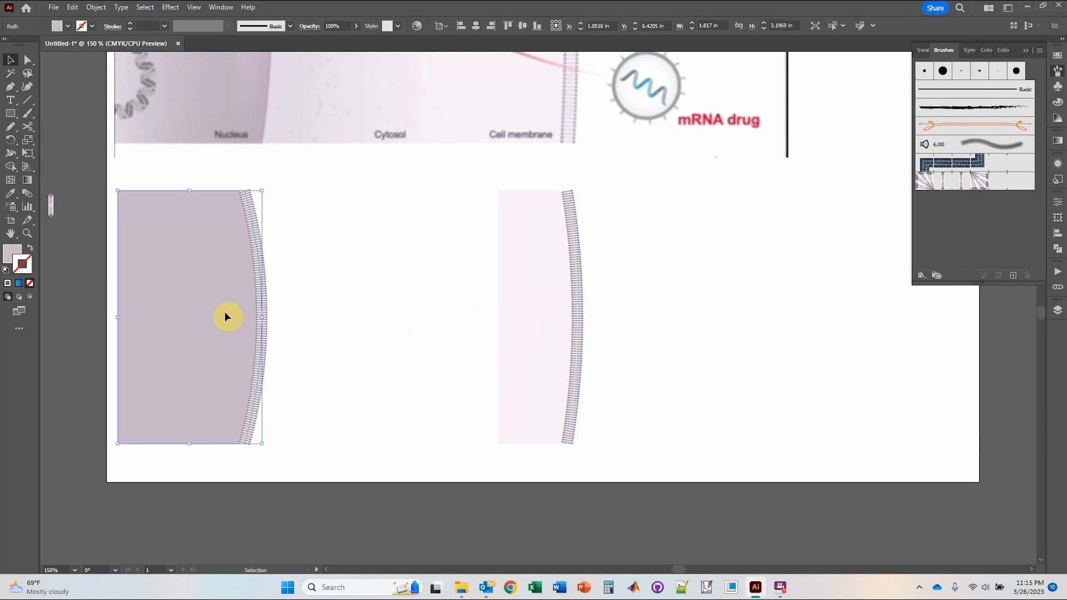
click(367, 302)
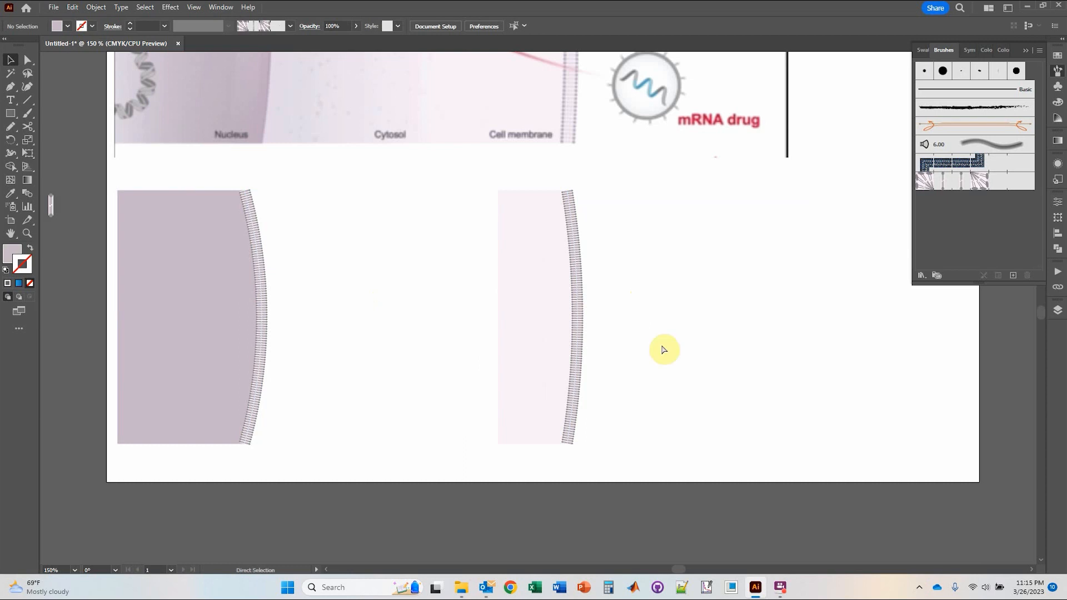
Paste the grayish pink shape, align it vertically with the cytosol shape, and place its straight side over the nucleus membrane at X about 2.24 in.
drag(500, 231, 607, 261)
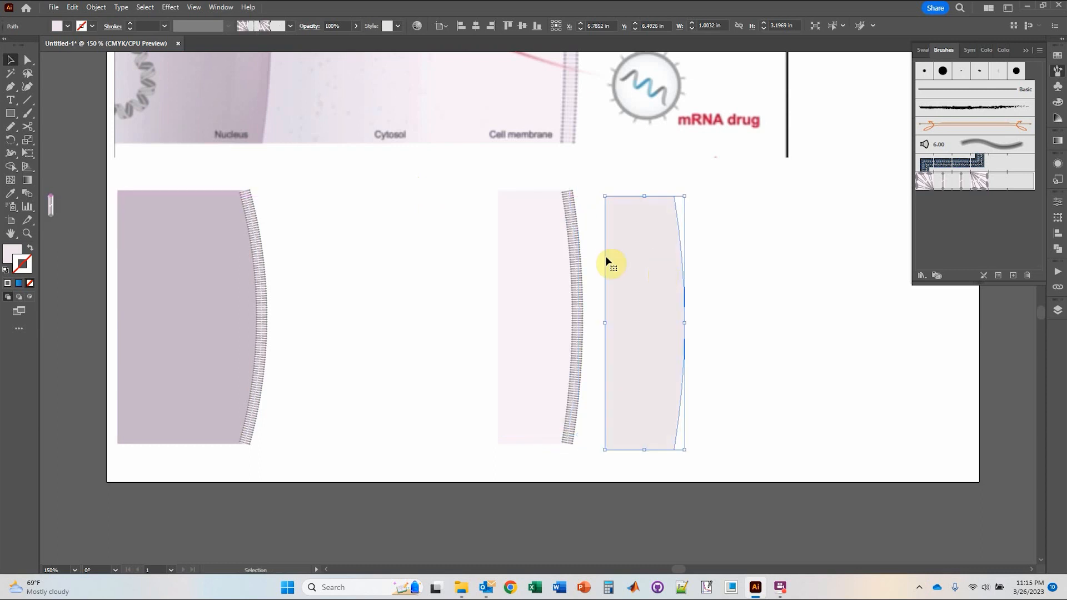
drag(675, 312, 501, 312)
click(679, 315)
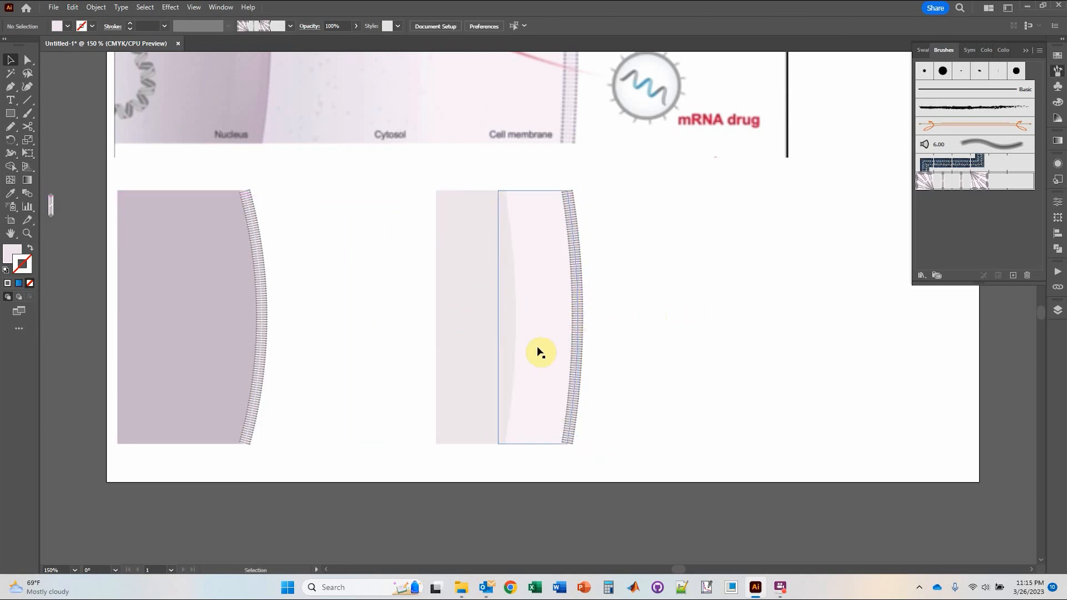
drag(461, 320, 264, 318)
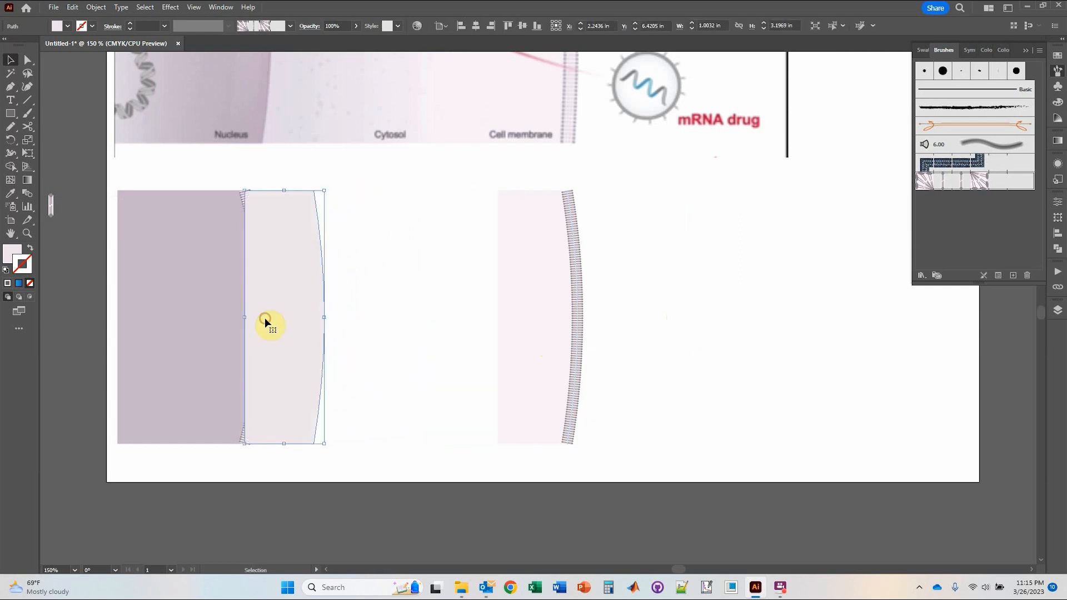
Send the grayish pink shape to the back, behind the nucleus and its membrane.
right_click(269, 212)
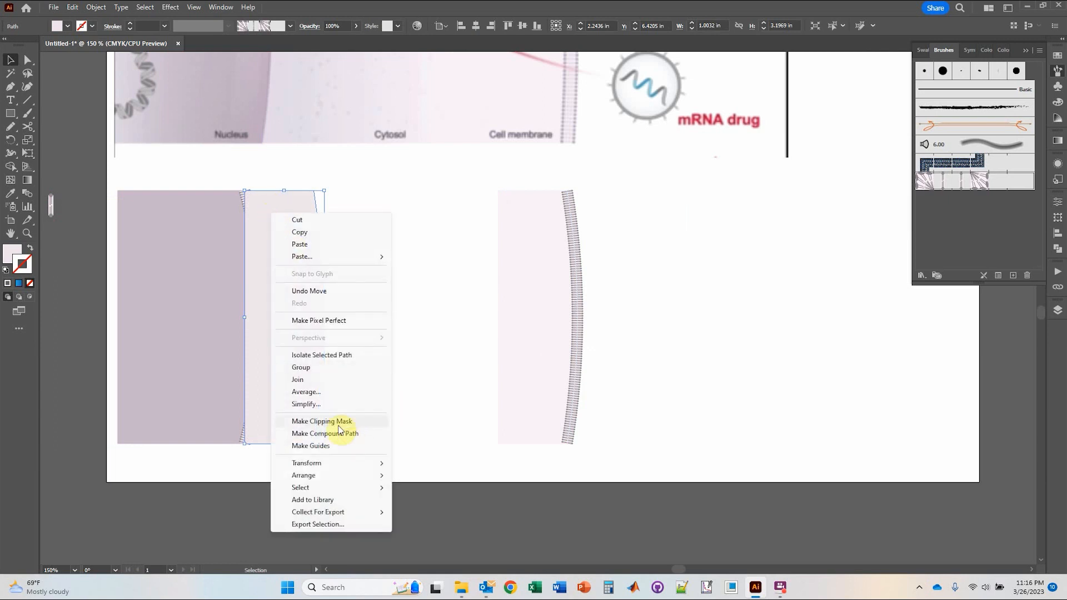
mouse_move(334, 476)
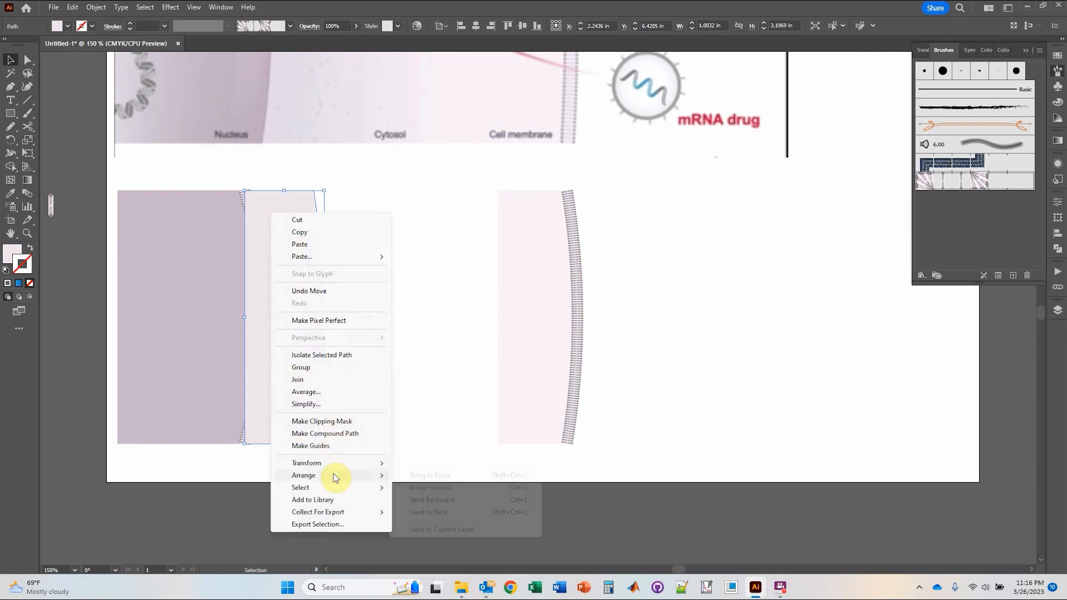
click(436, 512)
click(405, 412)
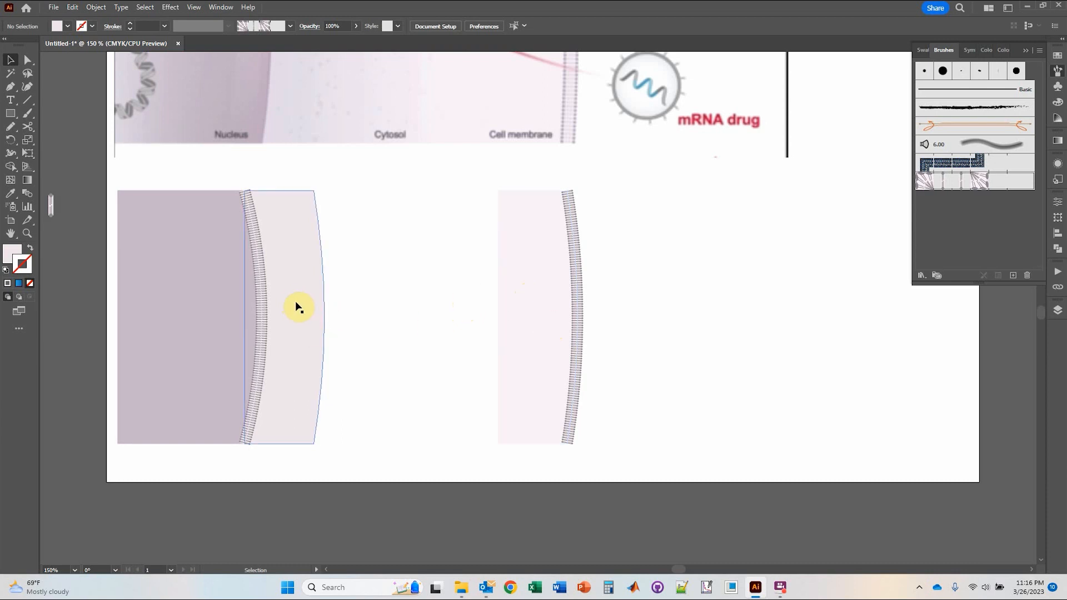
Save the grayish pink shape's fill as a new color swatch.
click(311, 297)
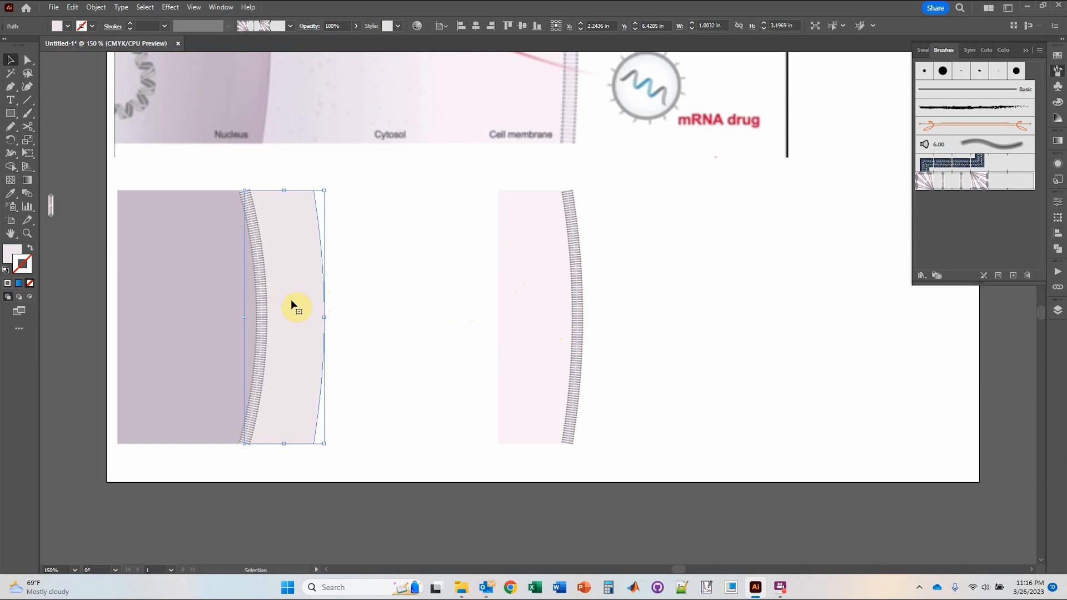
click(68, 26)
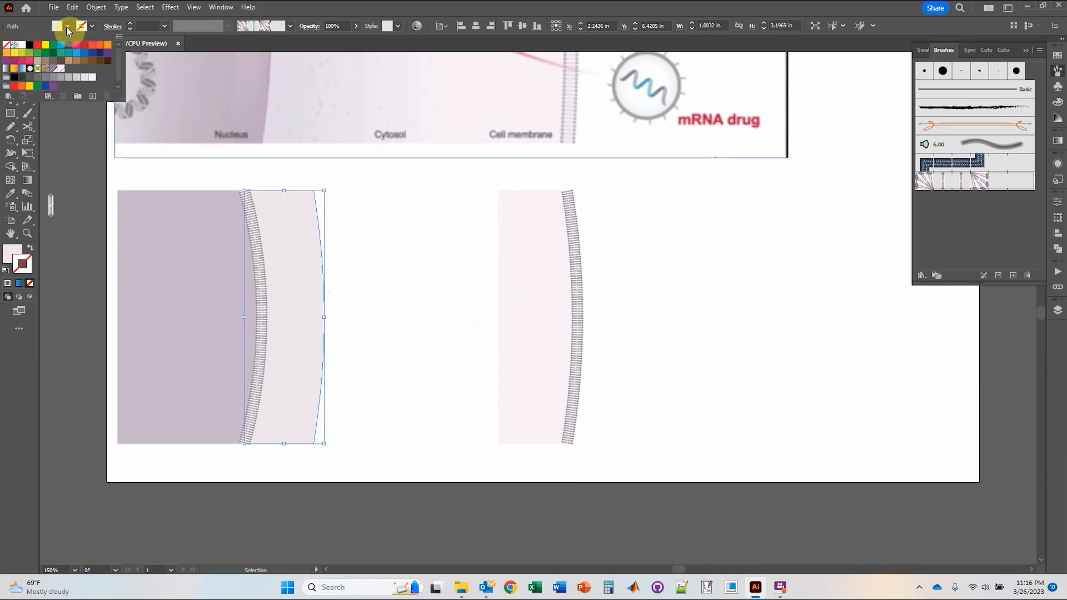
click(93, 96)
click(538, 370)
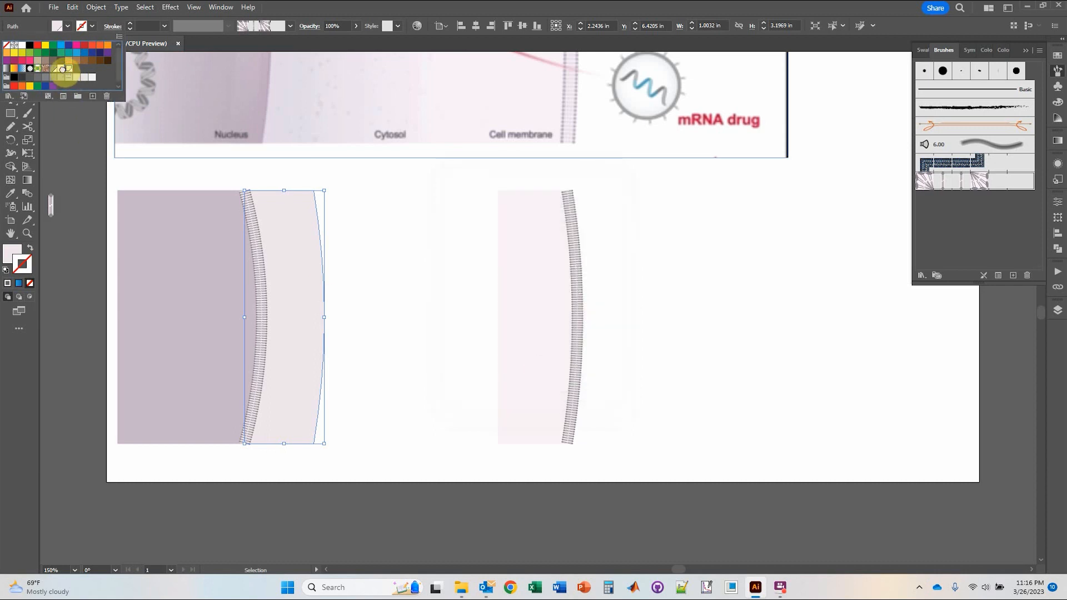
drag(62, 68, 67, 69)
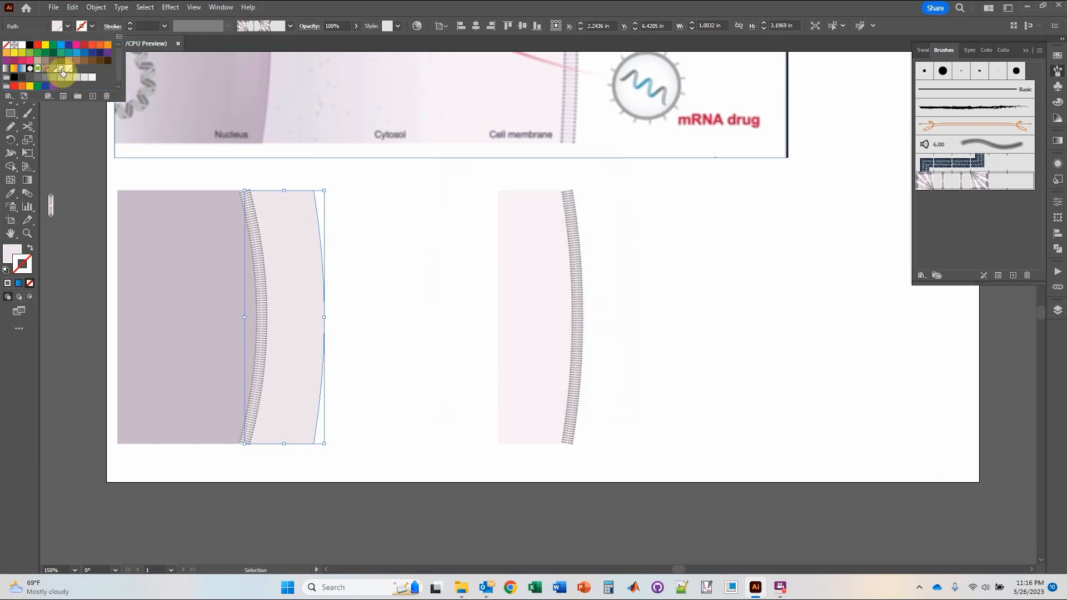
click(459, 270)
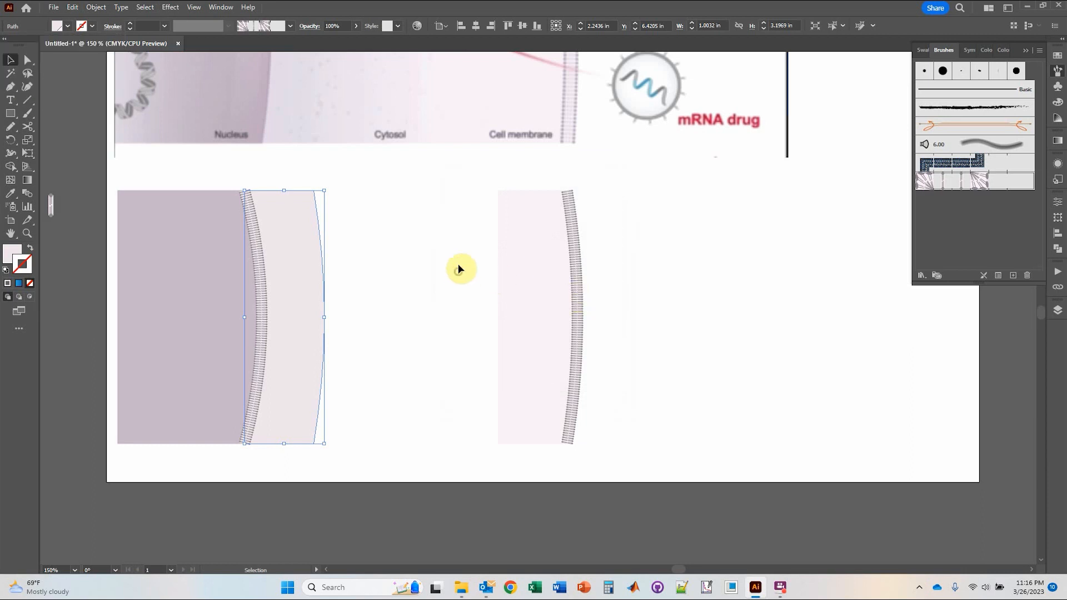
Delete the pale pink cytosol shape and extend the grayish pink shape's curved edge to the cell membrane, making it about 4.2 in wide.
click(522, 245)
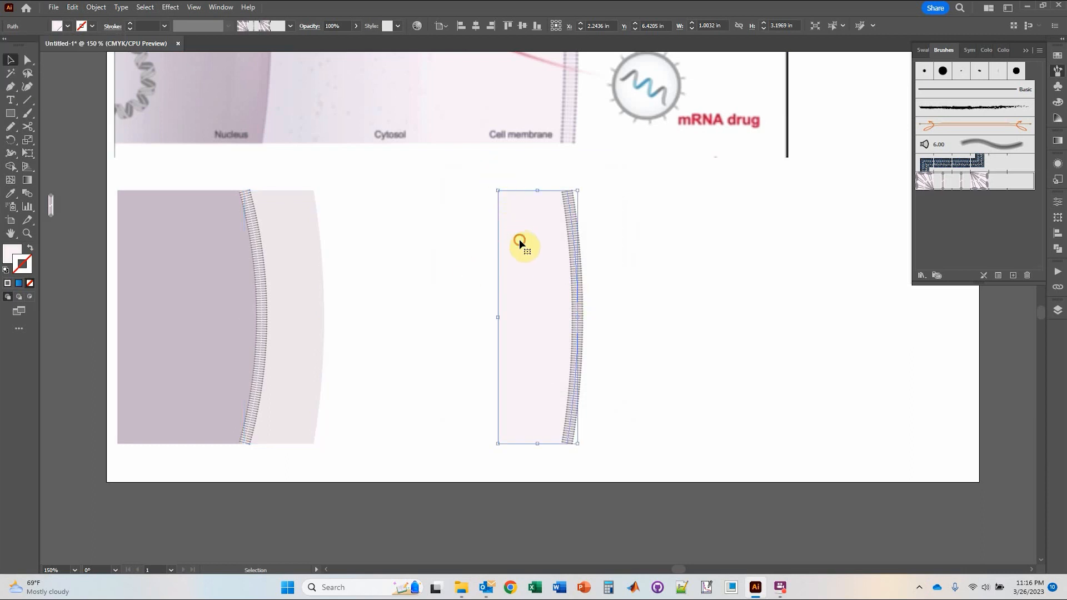
key(Delete)
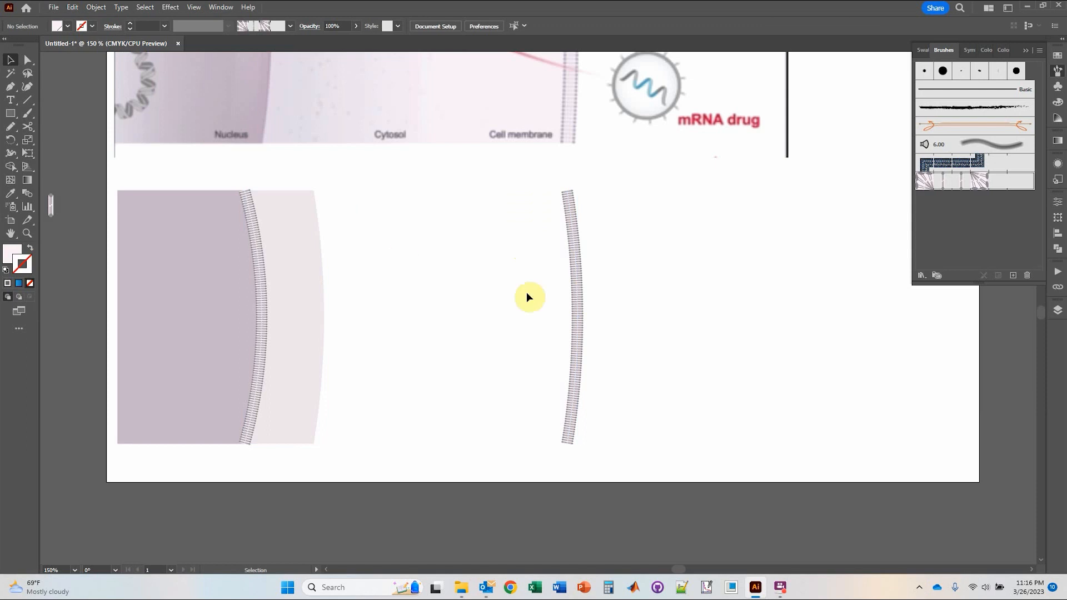
click(27, 60)
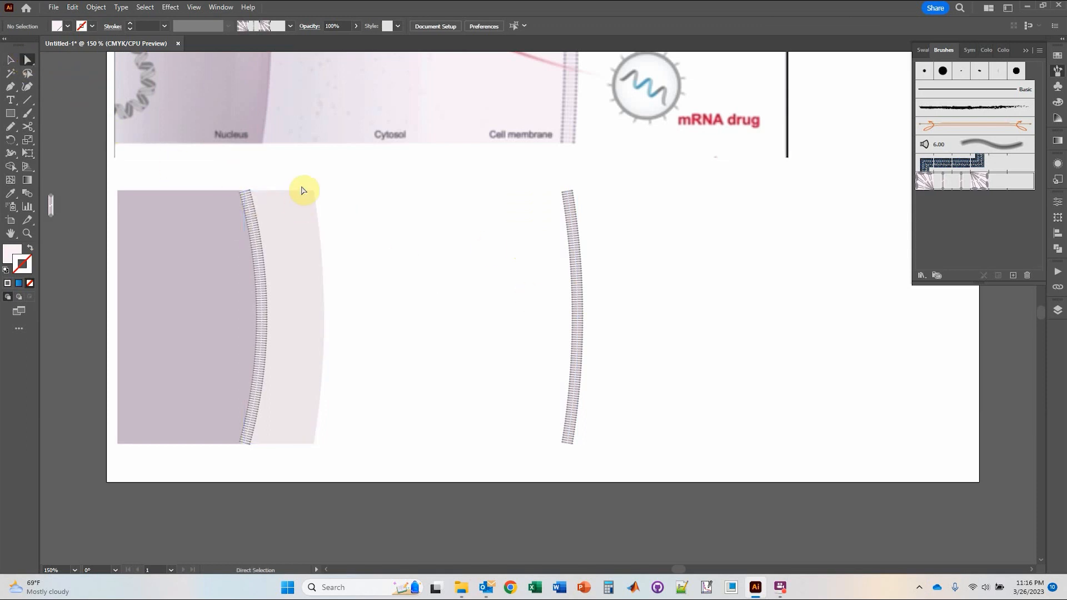
drag(298, 179, 383, 523)
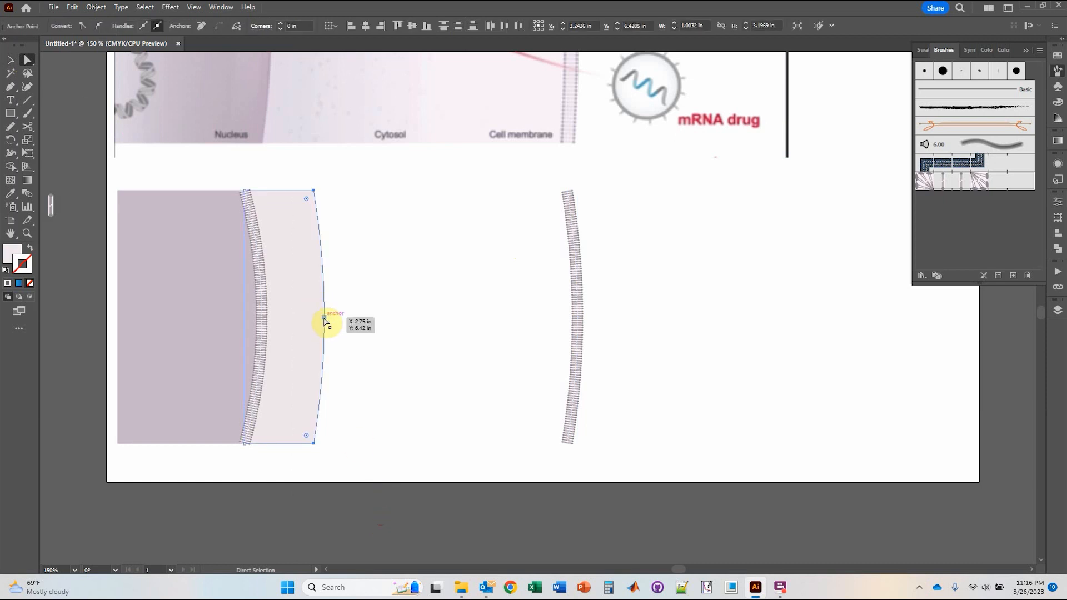
drag(323, 319, 579, 317)
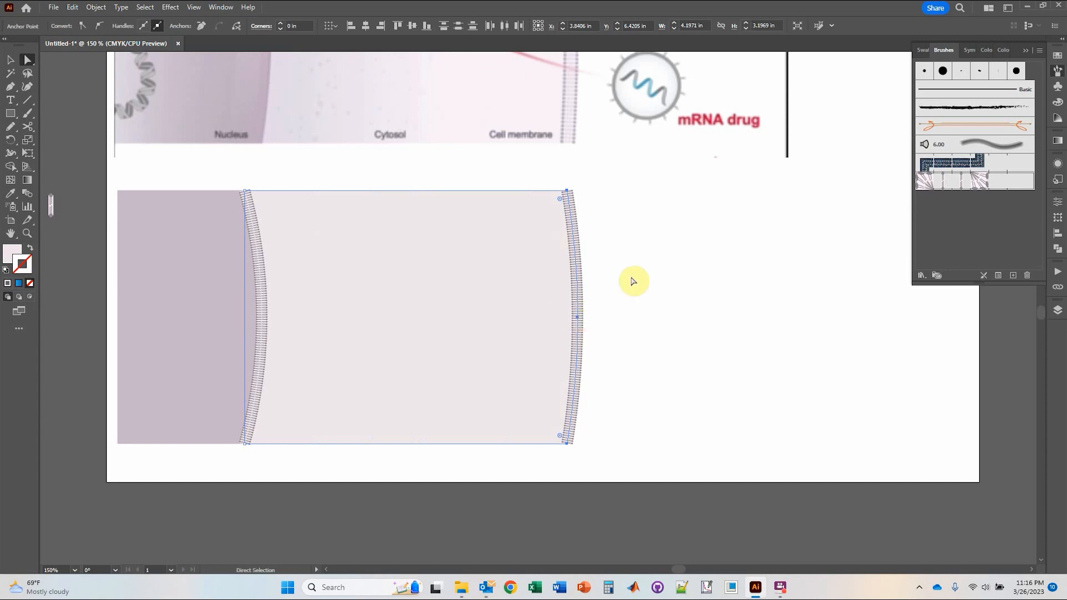
Fill the widened cytosol shape with a linear gradient and set its starting stop to the grayish pink swatch.
click(1059, 143)
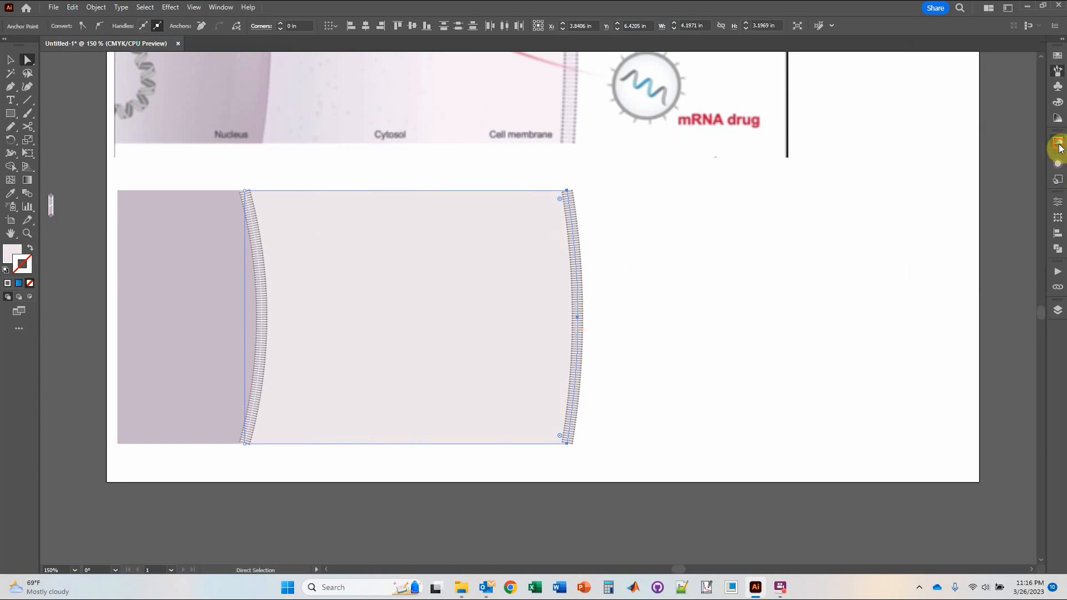
click(1059, 143)
click(925, 177)
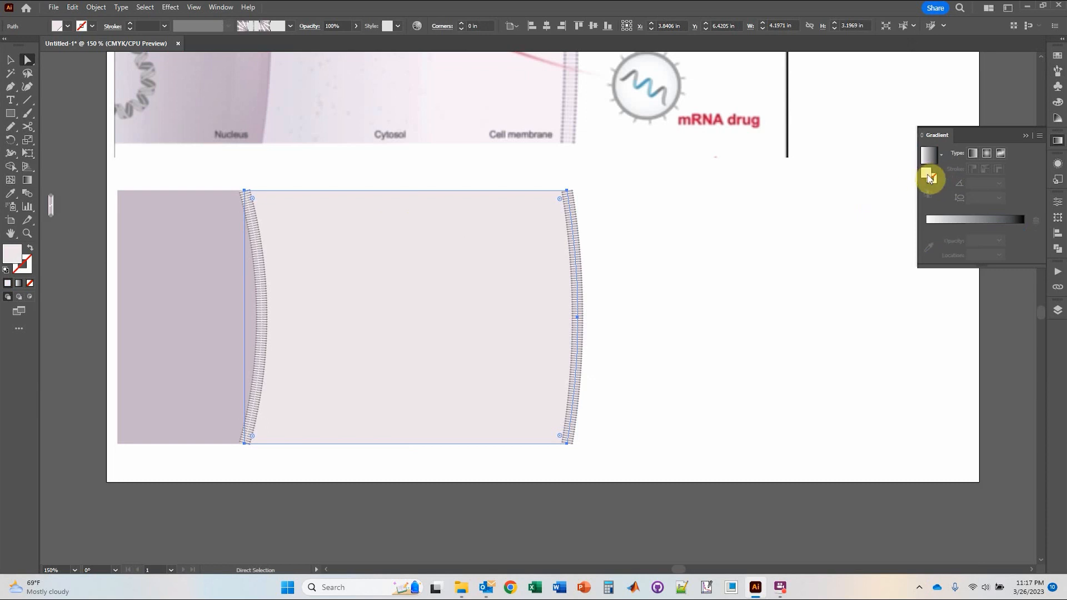
click(973, 154)
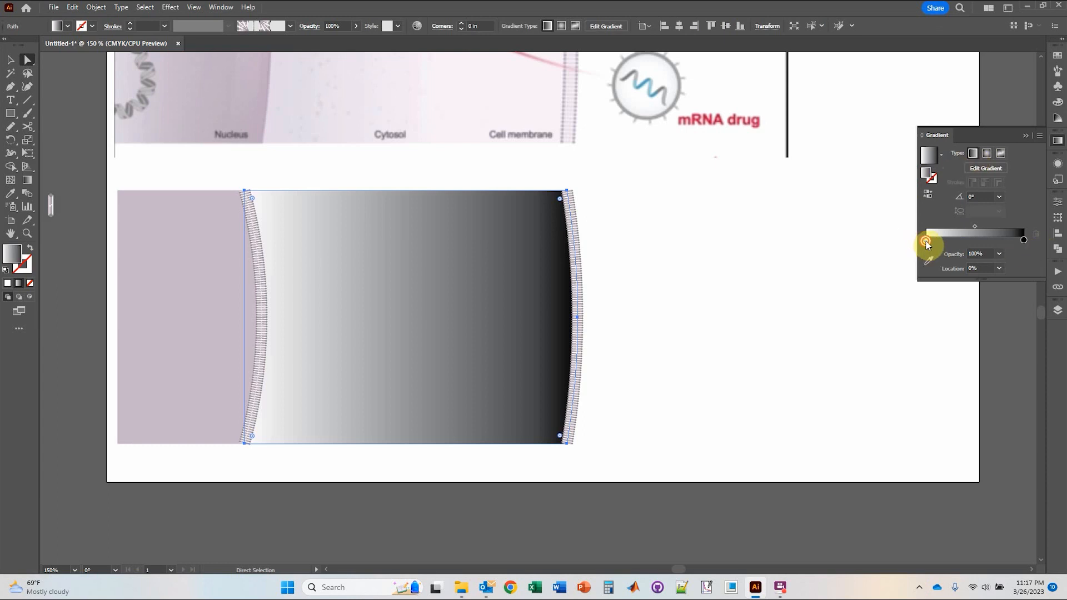
double_click(926, 241)
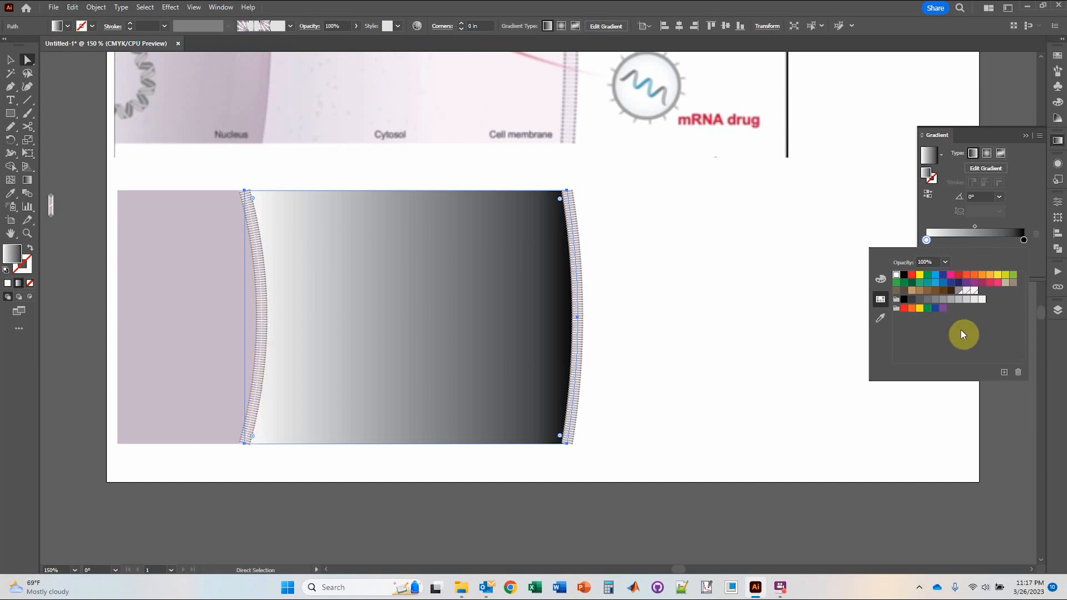
click(965, 294)
click(968, 292)
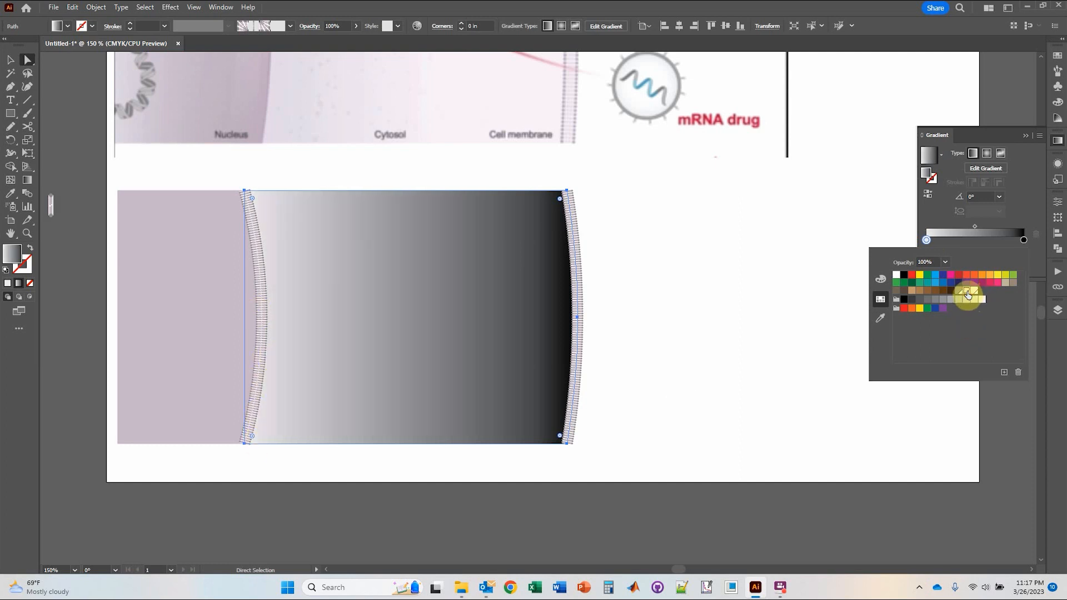
Set the cytosol gradient's end stop to the pale pink swatch and deselect the shape.
double_click(1024, 241)
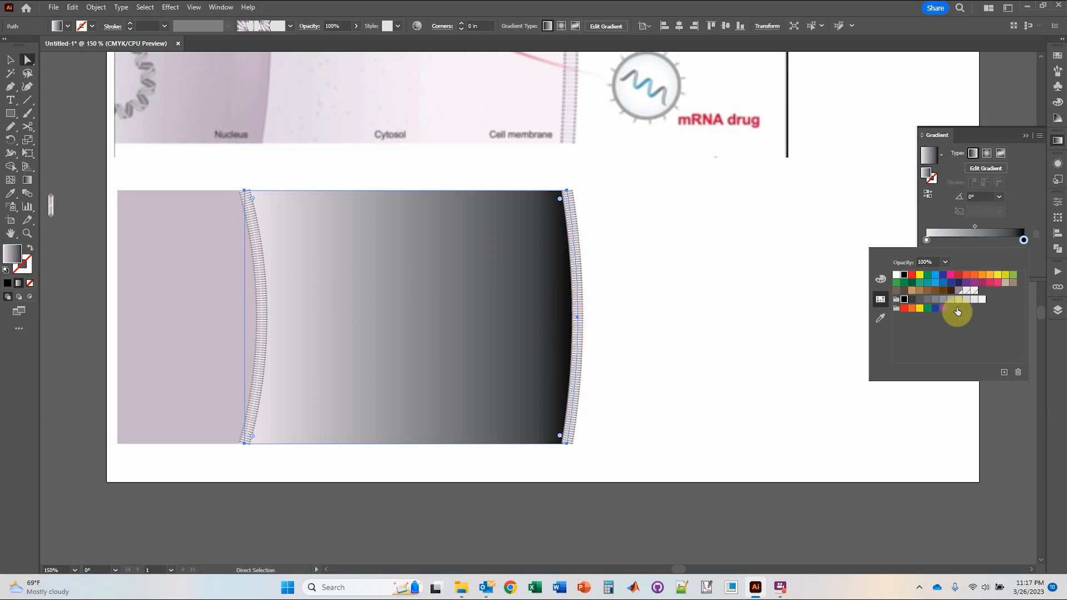
click(974, 294)
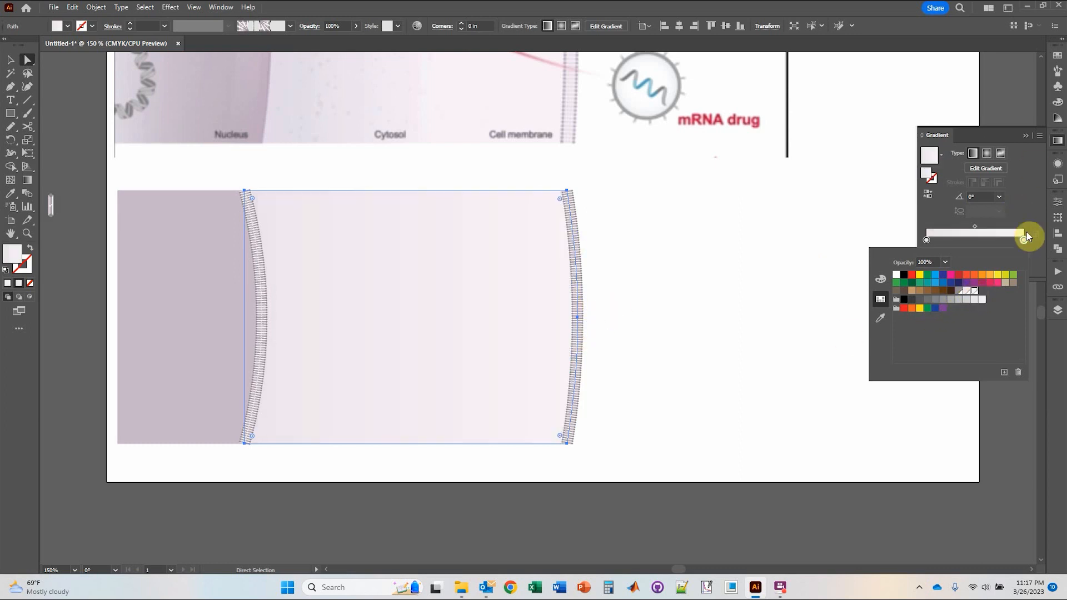
click(1029, 219)
click(638, 225)
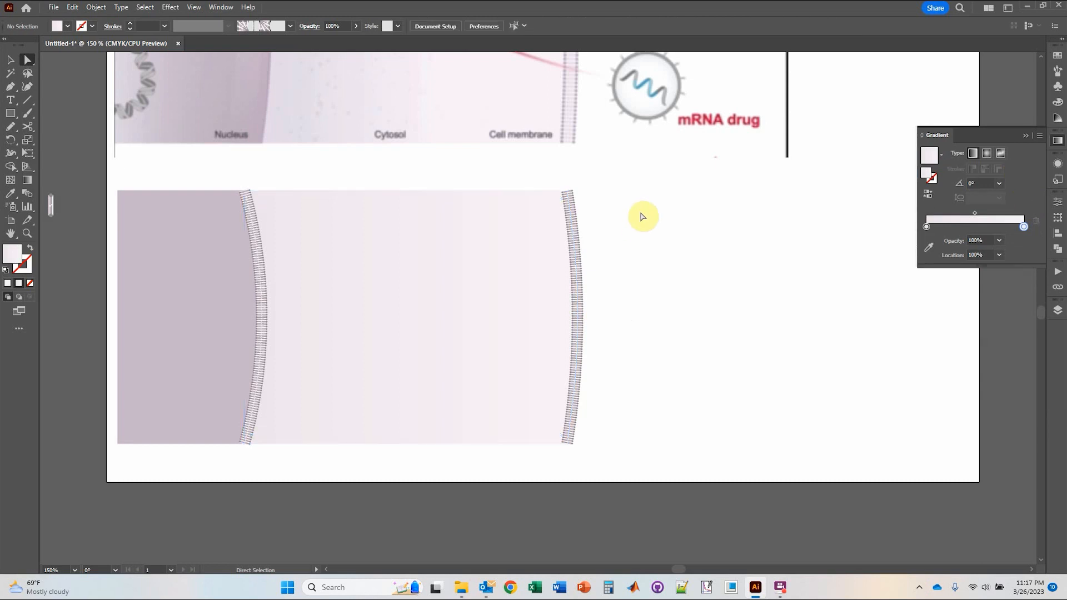
click(1025, 137)
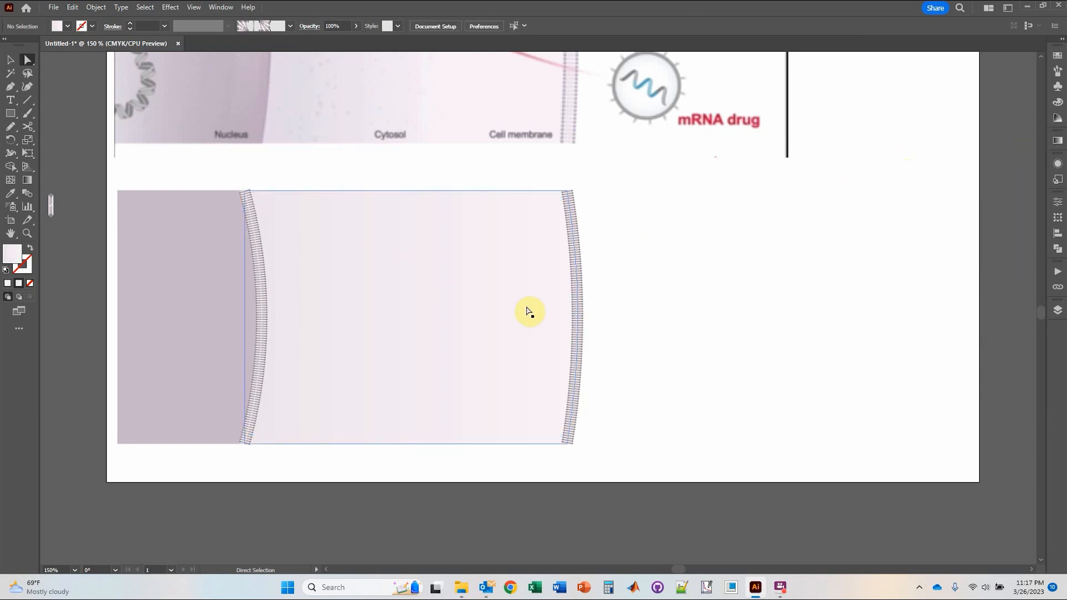
Draw a horizontal line about 0.98 in long in the blank space between the reference image and the redrawn cytosol.
scroll(440, 287, down, 1)
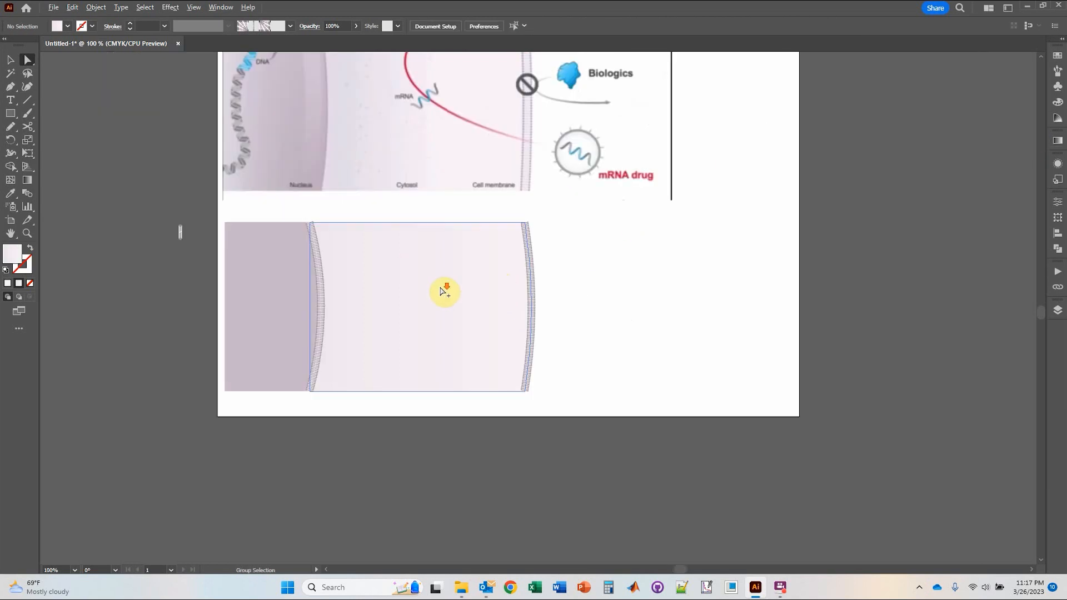
drag(562, 256, 686, 372)
click(743, 385)
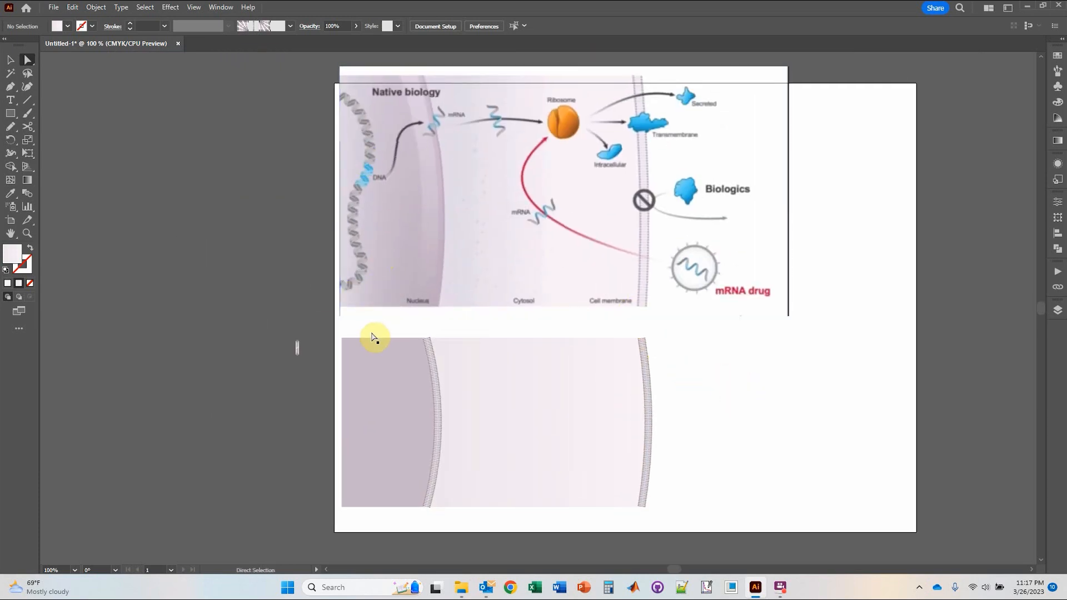
scroll(533, 393, up, 3)
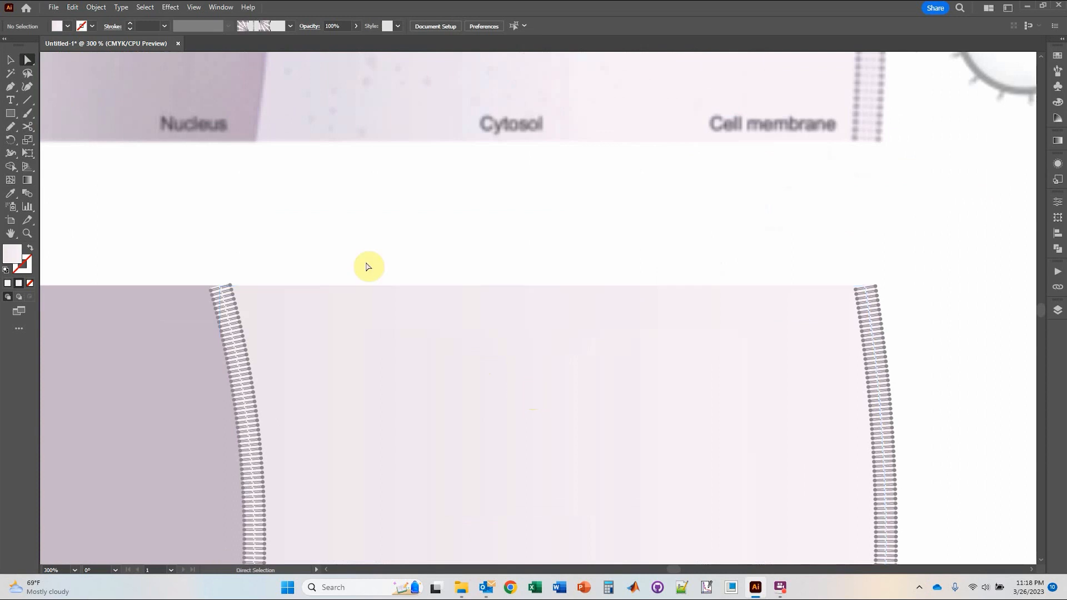
drag(315, 247, 460, 258)
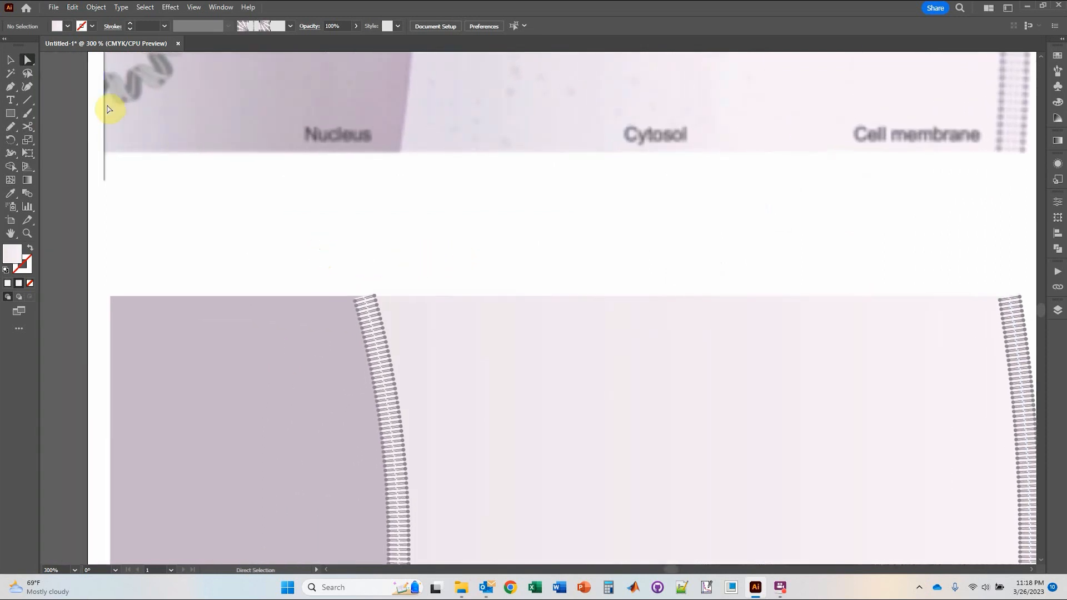
click(27, 100)
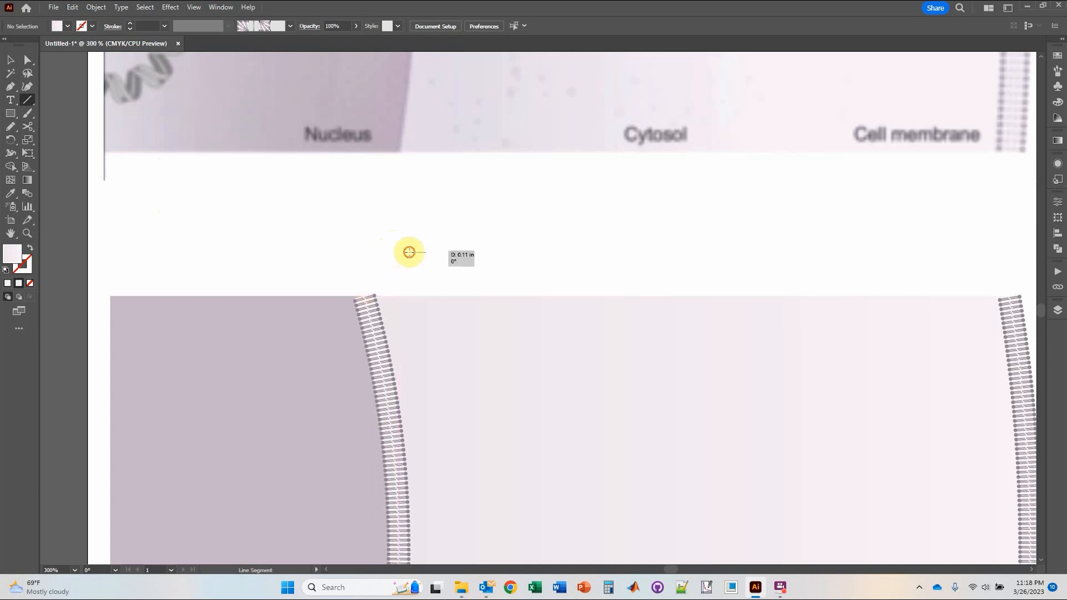
drag(410, 252, 565, 252)
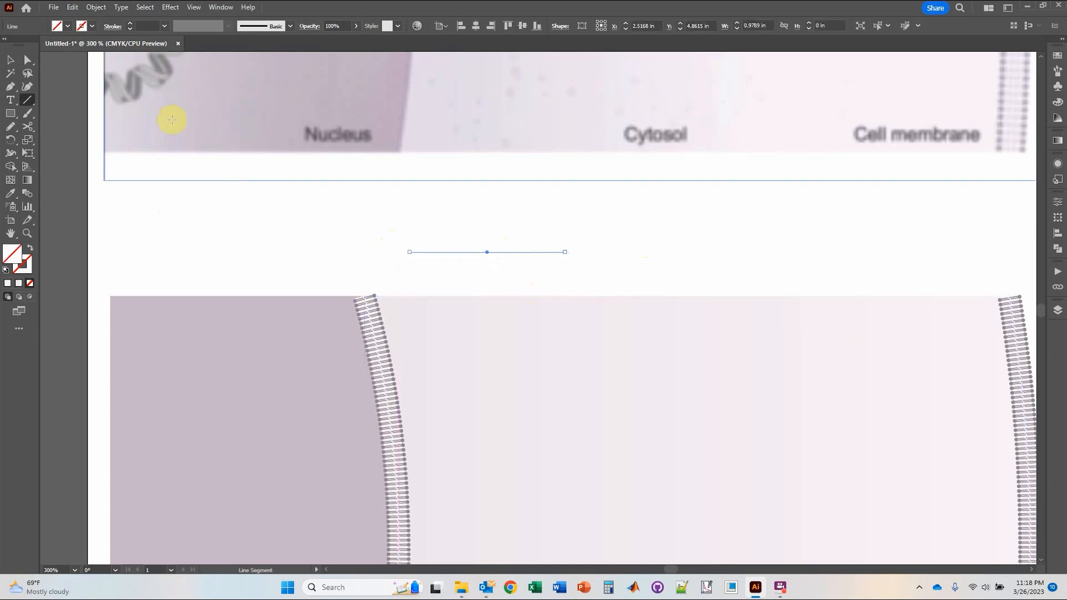
Give the new line a 1 pt stroke in the saved gray swatch.
click(93, 27)
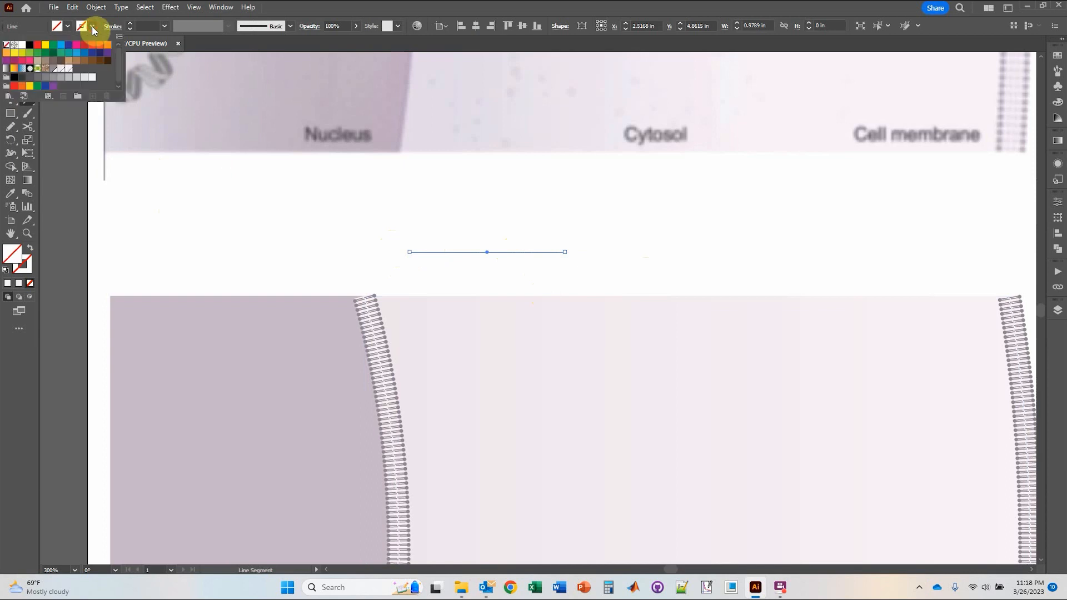
click(54, 70)
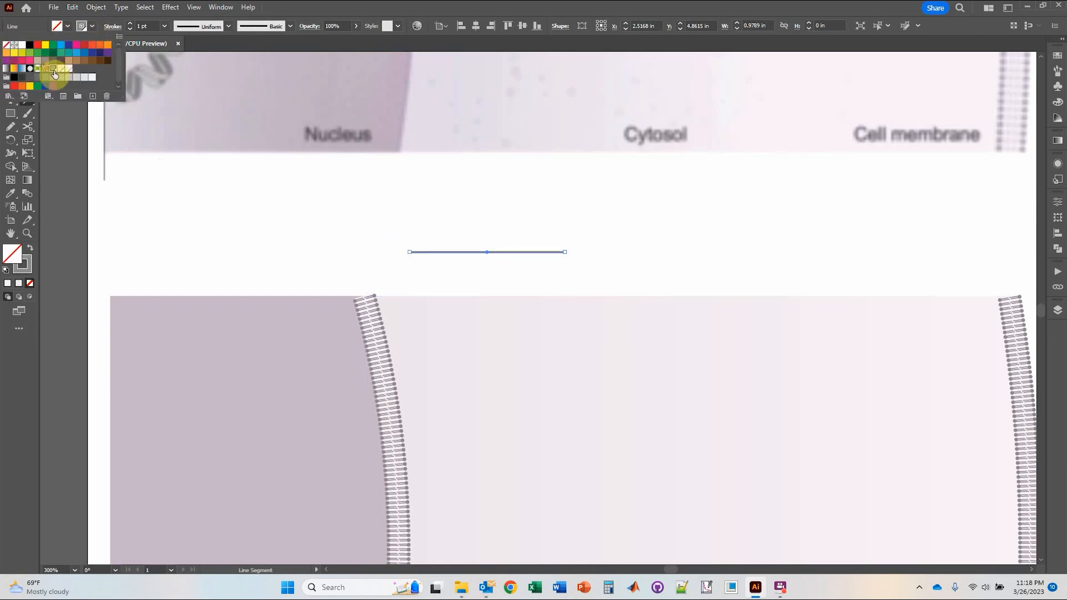
click(539, 9)
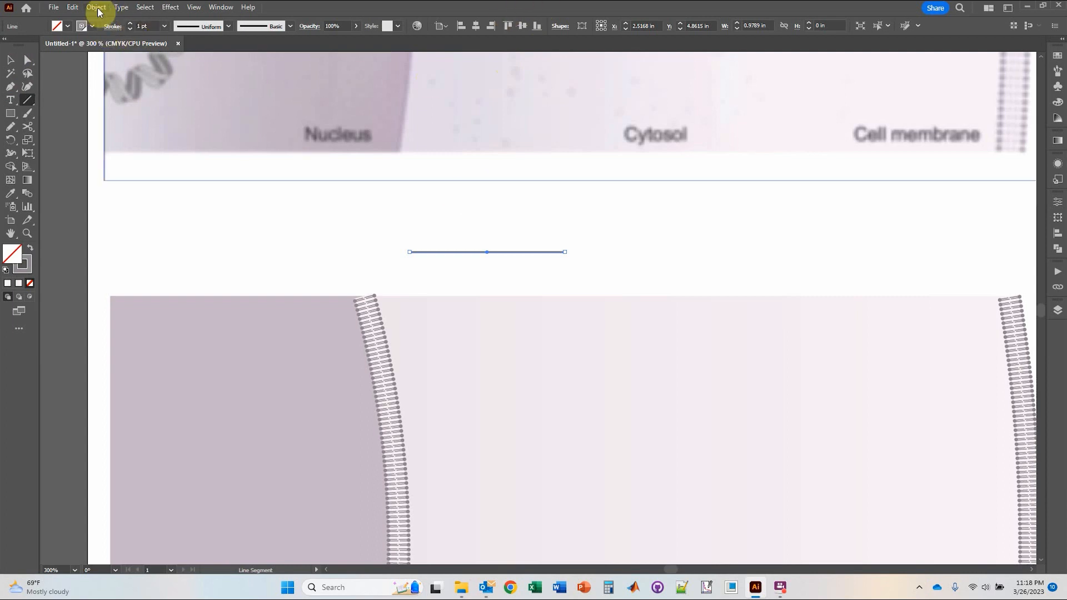
Apply a smooth Zig Zag effect of 0.14 in absolute size with 4 ridges per segment to the line and expand its appearance.
click(170, 7)
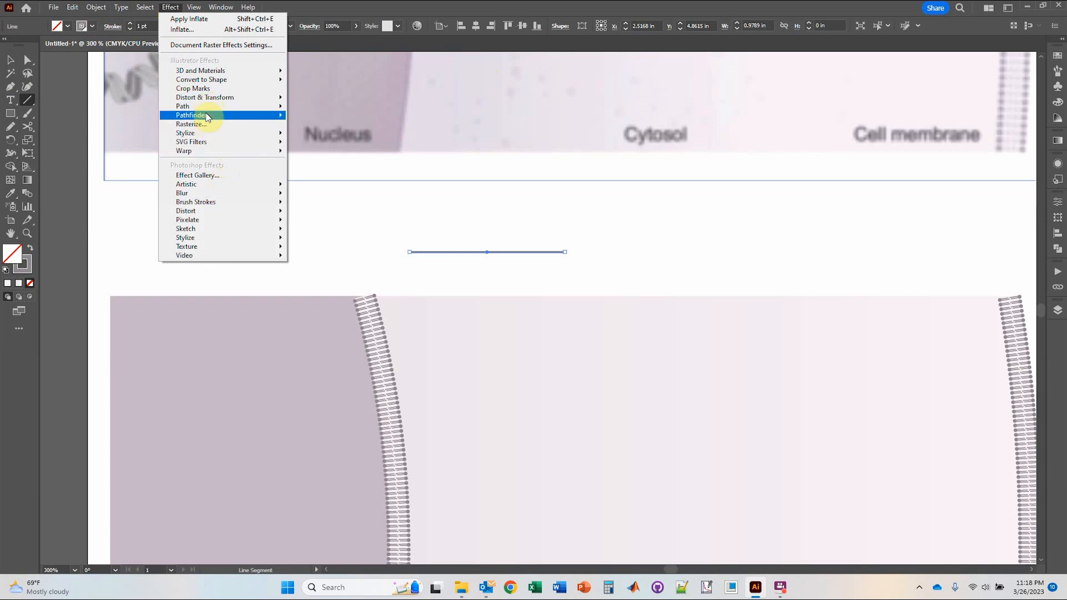
mouse_move(210, 105)
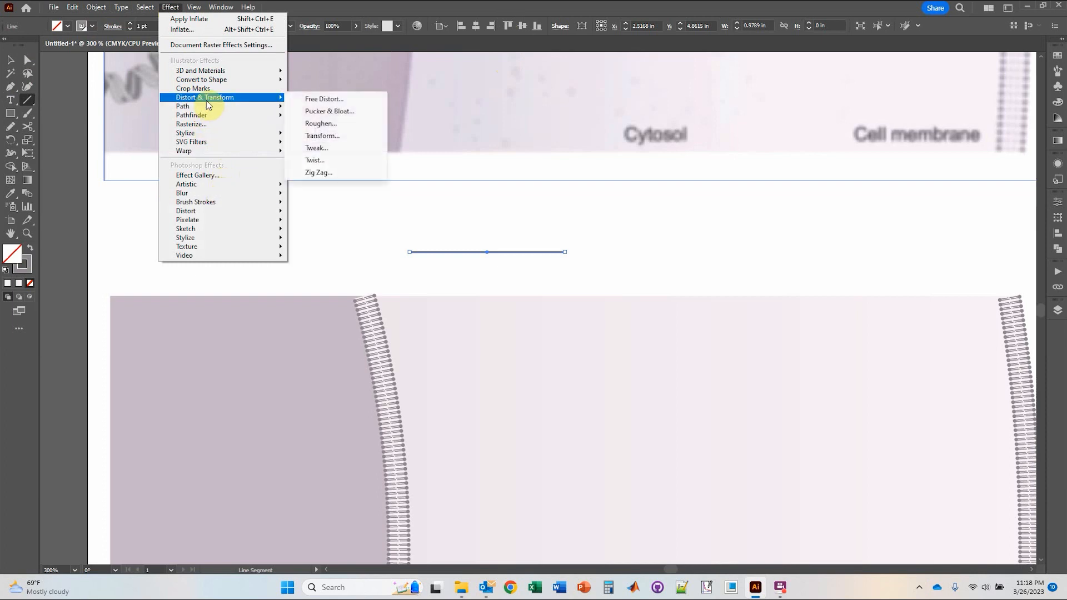
click(324, 174)
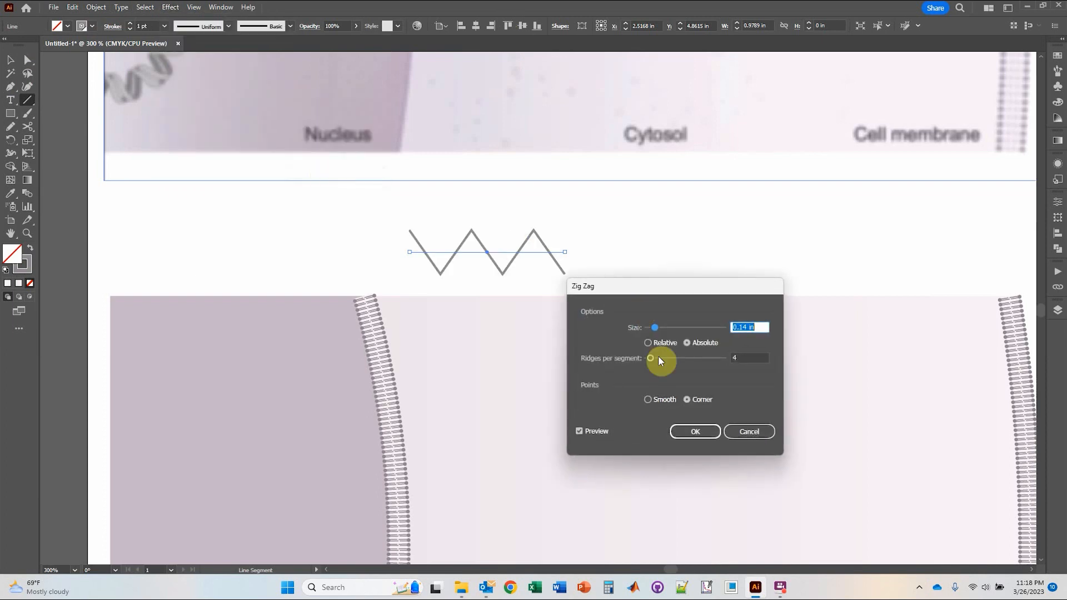
click(649, 400)
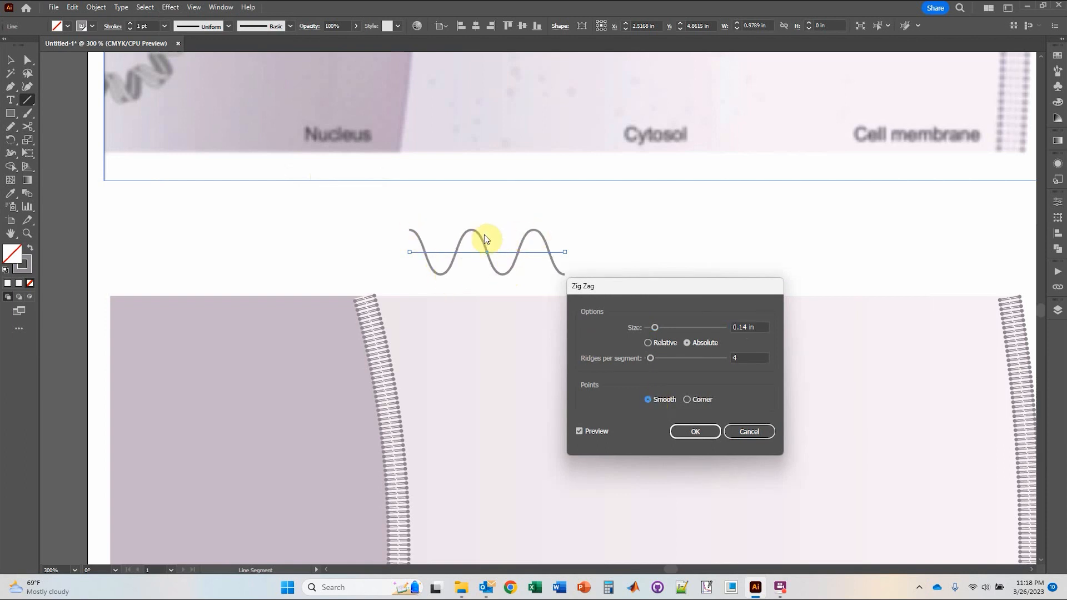
click(701, 431)
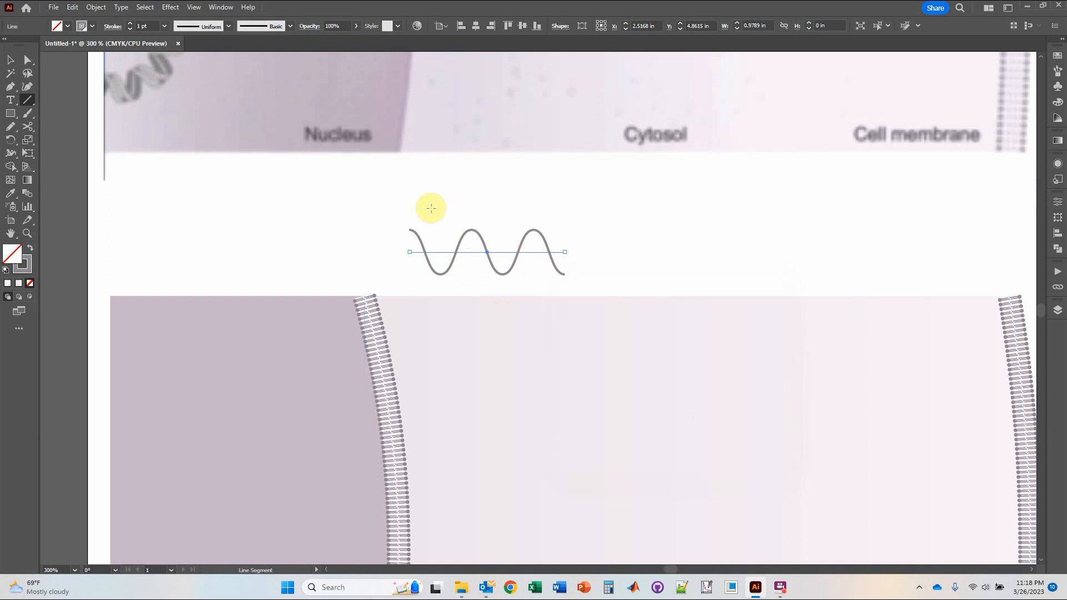
click(90, 11)
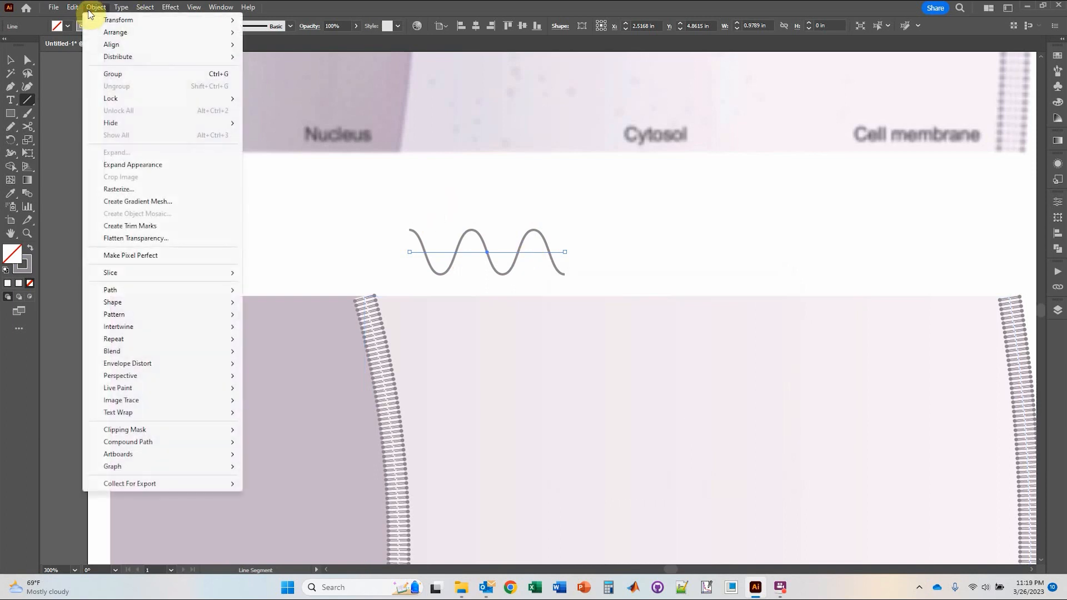
click(139, 165)
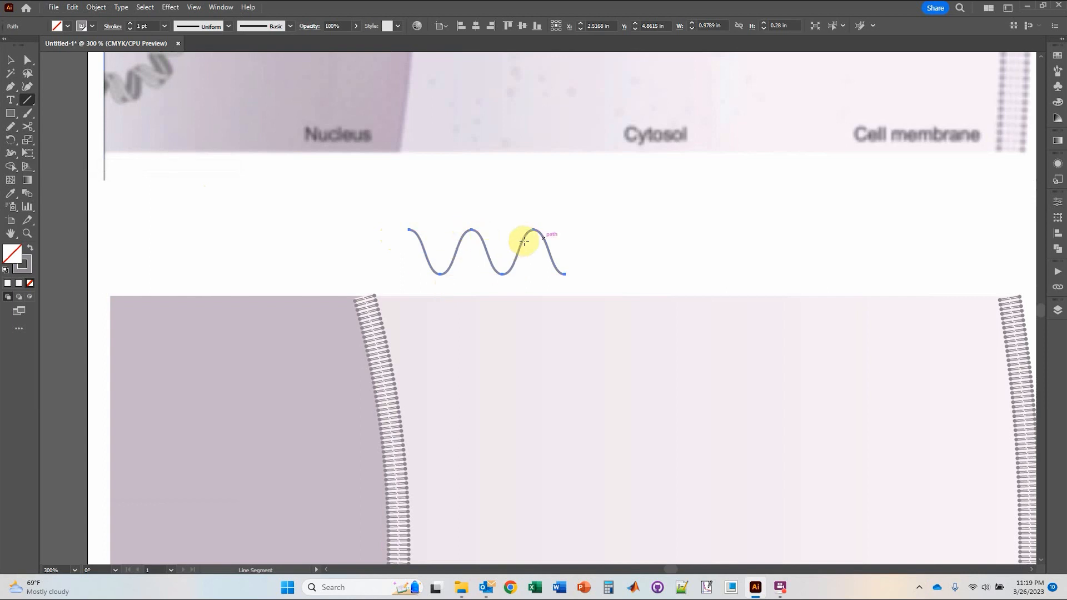
Duplicate the wave with the copy offset horizontally about 0.067 in to the right, then deselect it.
click(10, 59)
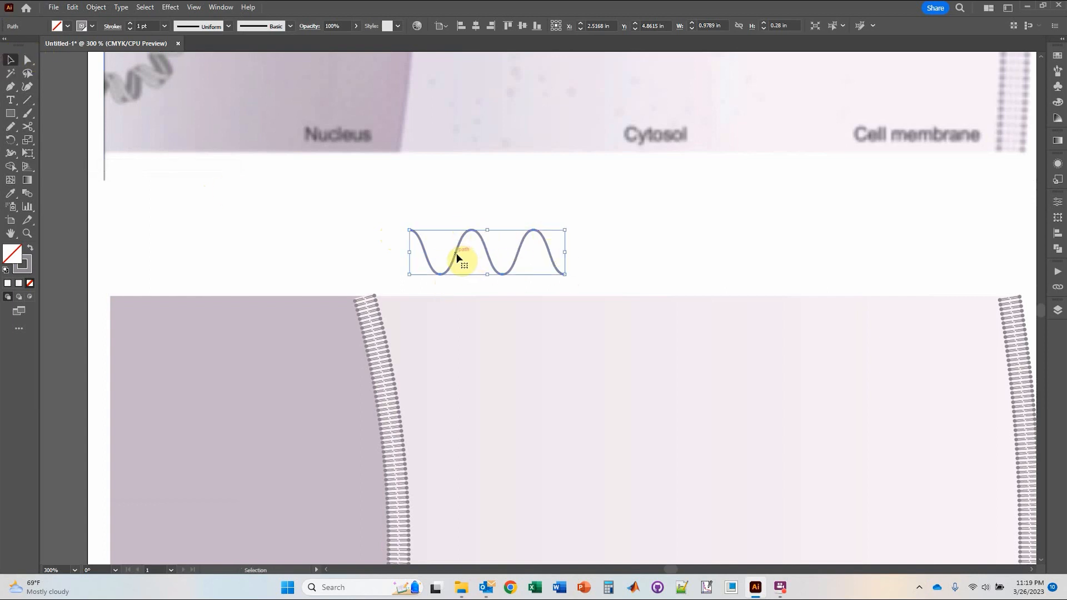
drag(457, 256, 467, 255)
click(381, 268)
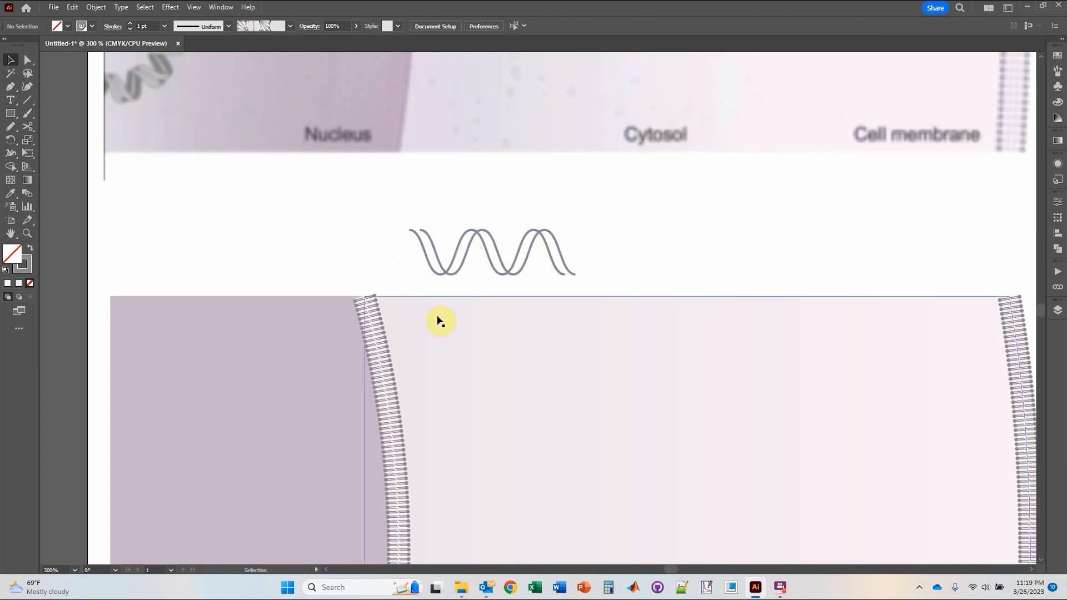
Draw short horizontal lines about 0.067 in long joining the two waves at each trough and crest, from the first trough to the right ends.
scroll(471, 293, up, 2)
scroll(465, 269, up, 1)
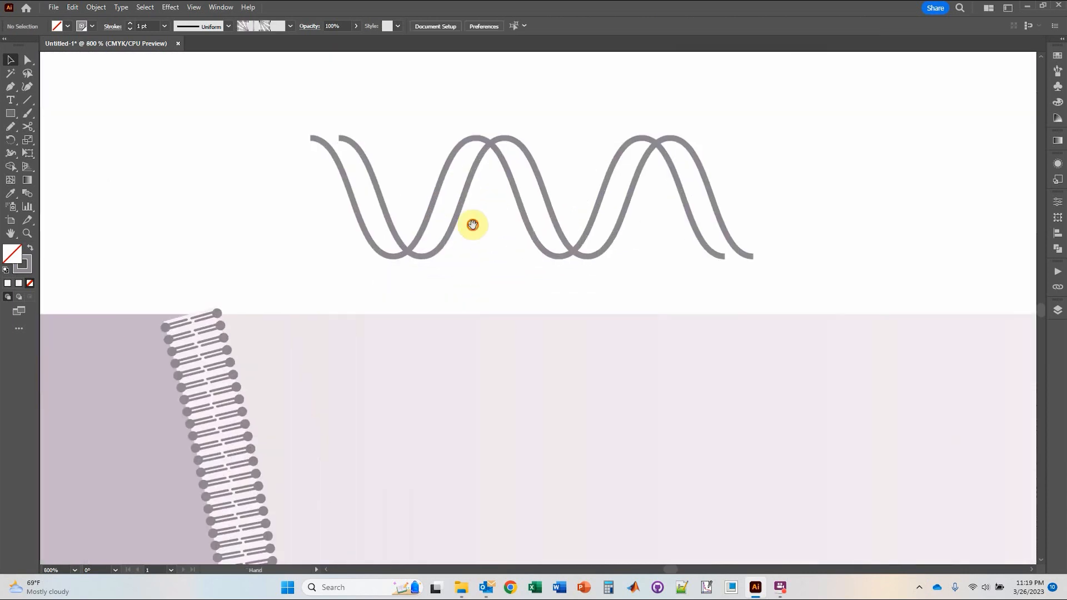
drag(473, 224, 472, 294)
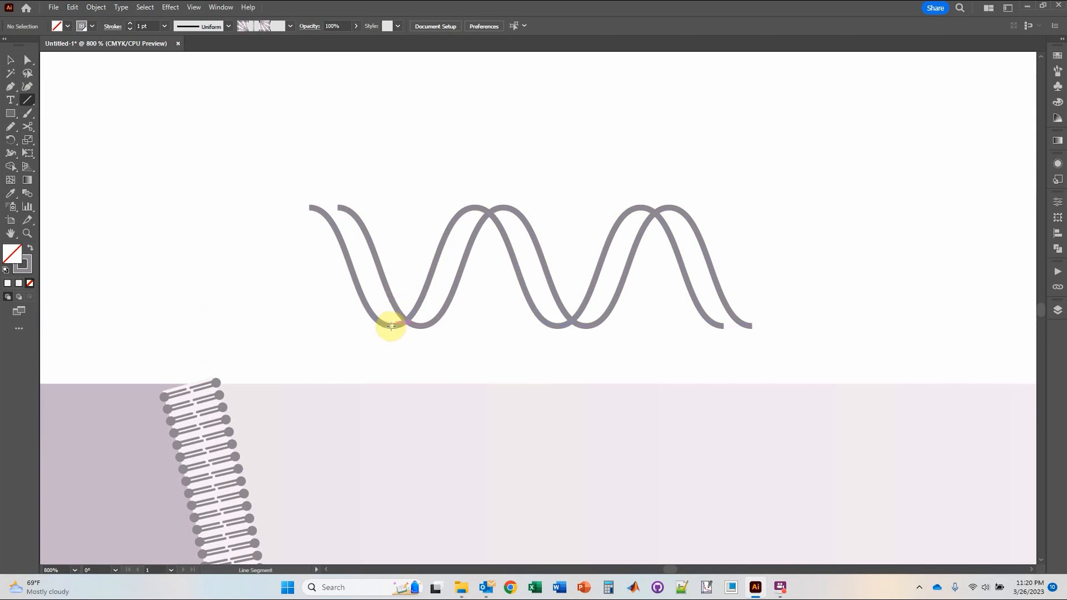
drag(391, 327, 420, 326)
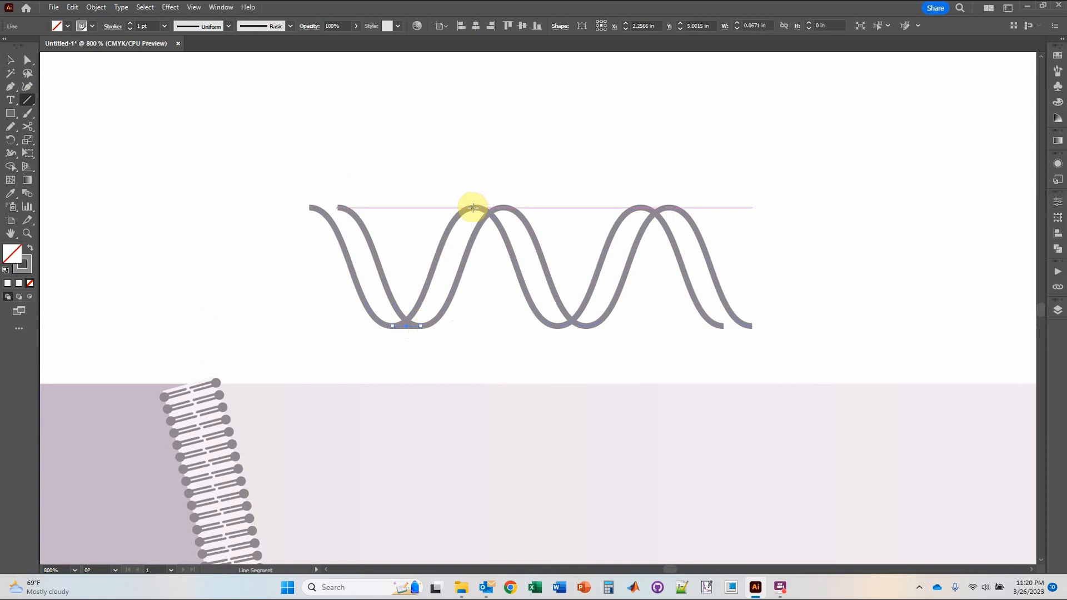
drag(473, 208, 505, 208)
drag(558, 326, 587, 325)
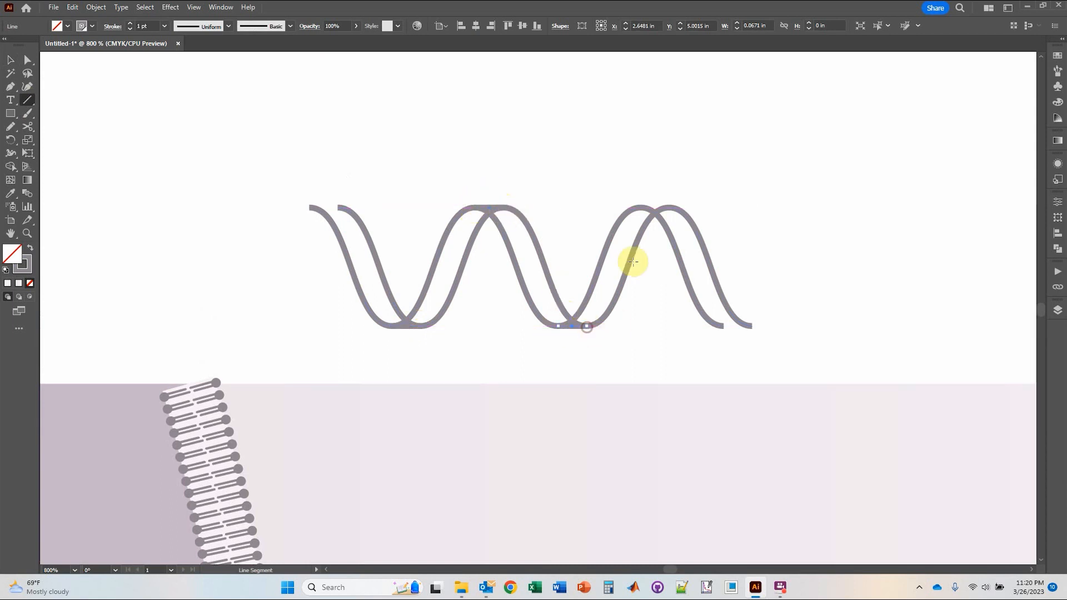
drag(639, 207, 669, 209)
drag(723, 326, 752, 326)
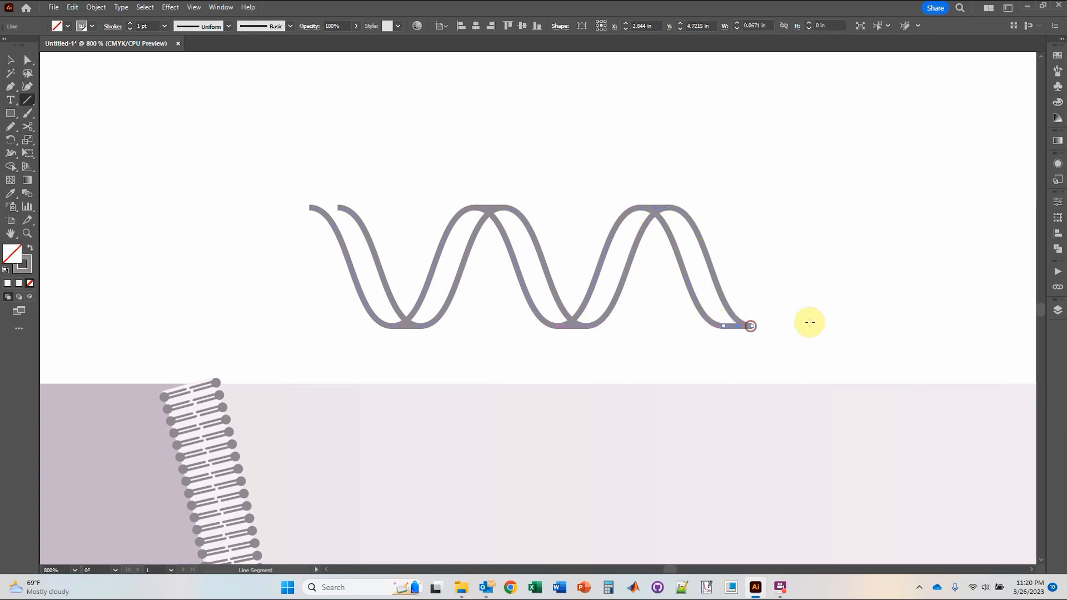
Select both waves and the joining lines, and merge the small trough and crest pieces into the first rising band with Shape Builder.
click(11, 60)
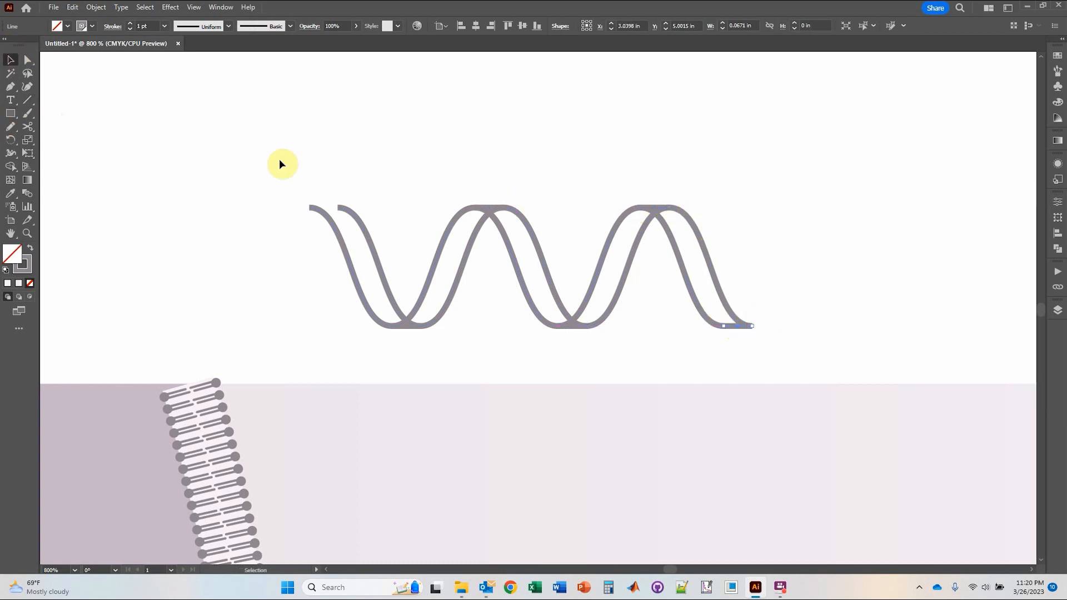
drag(344, 196, 795, 359)
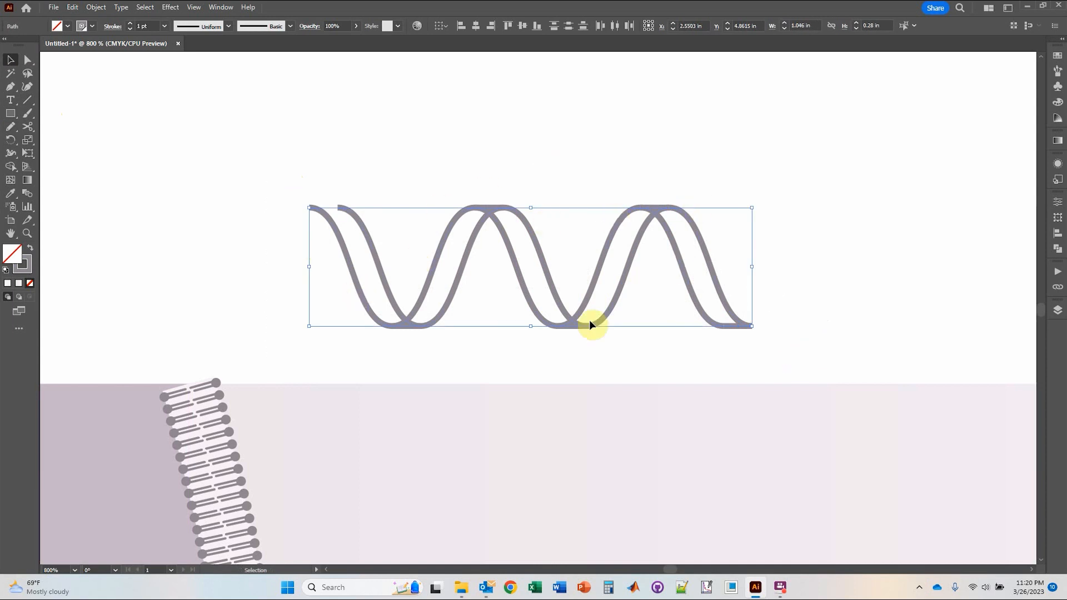
click(10, 168)
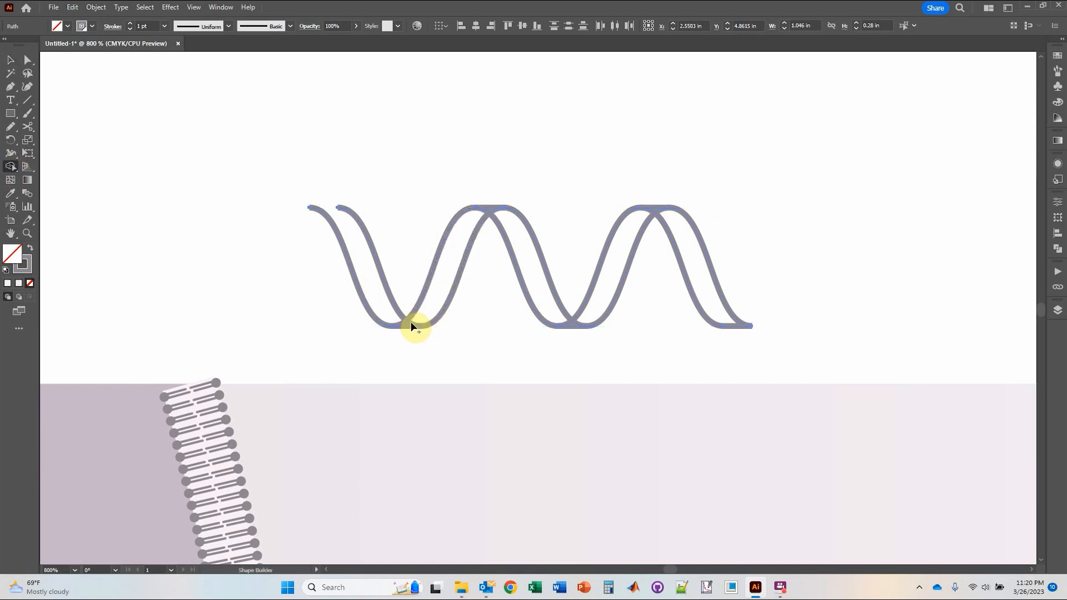
mouse_move(424, 312)
mouse_down()
mouse_move(449, 275)
mouse_move(410, 326)
mouse_up()
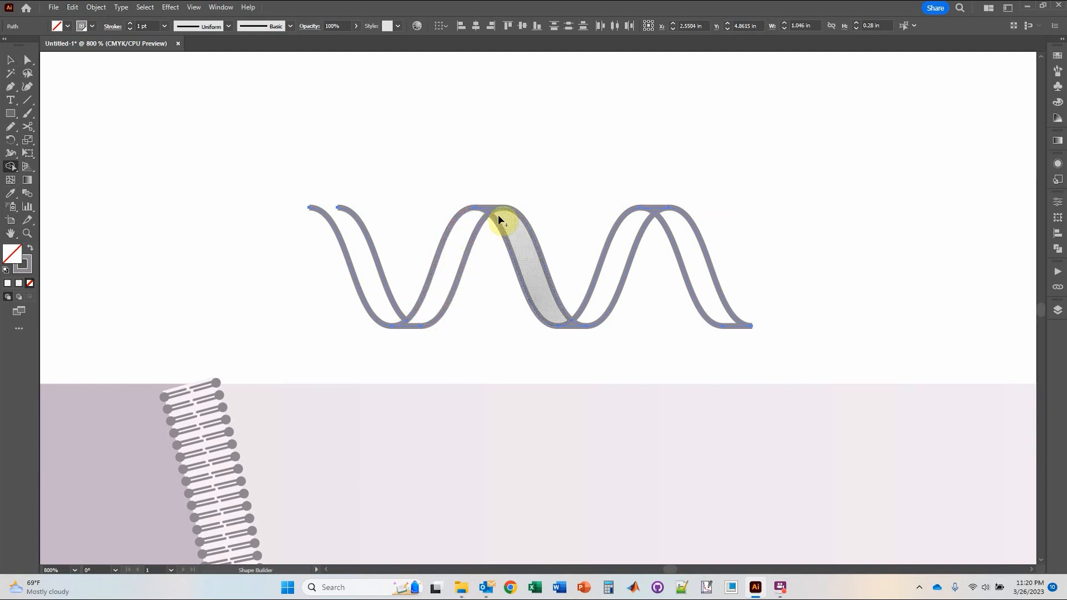
scroll(493, 218, up, 3)
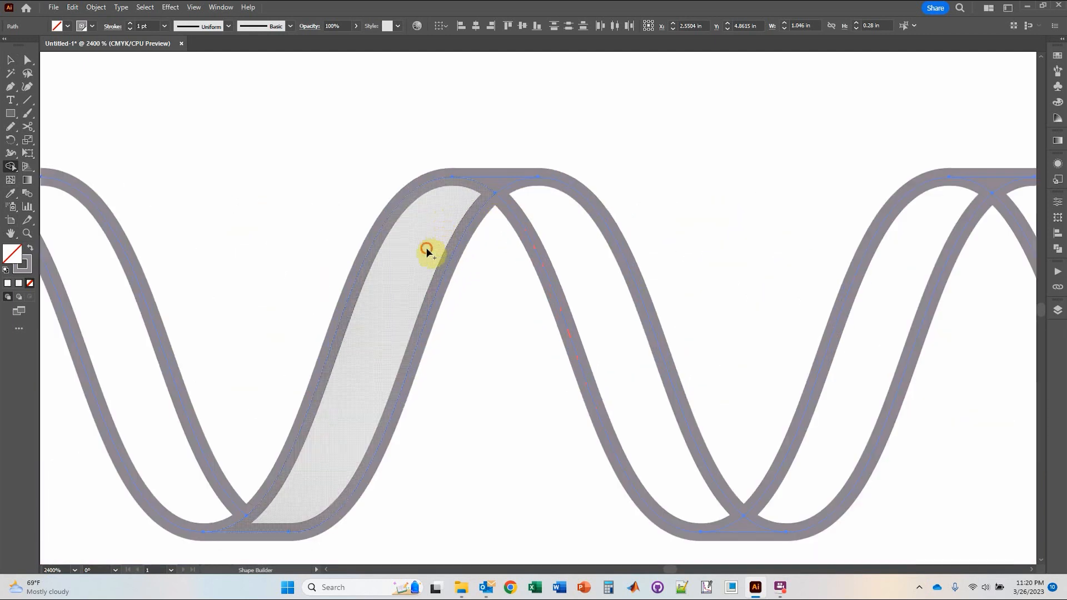
drag(427, 251, 494, 187)
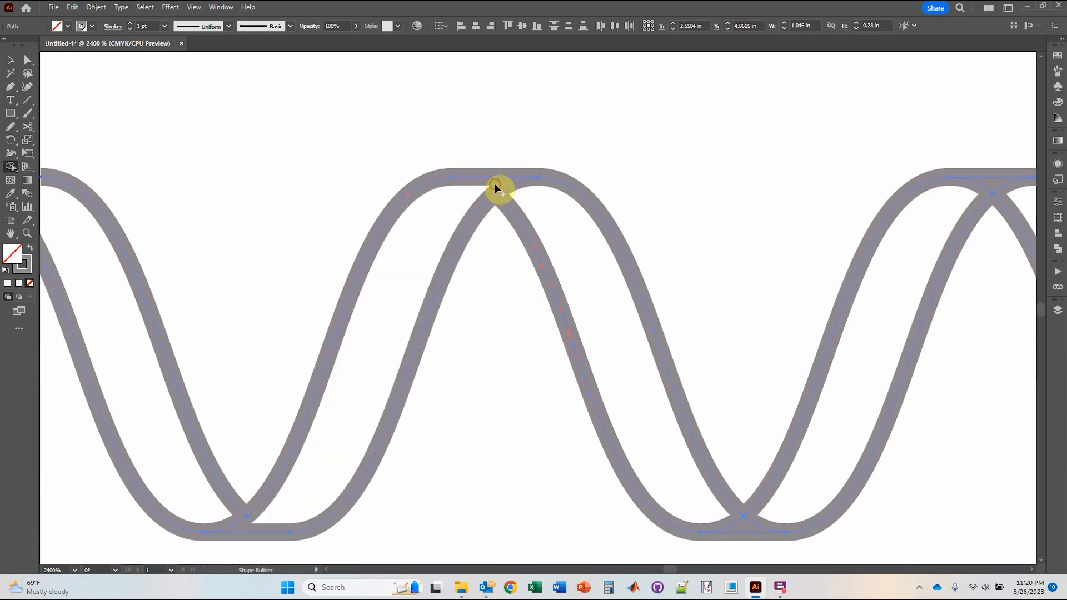
scroll(500, 191, down, 3)
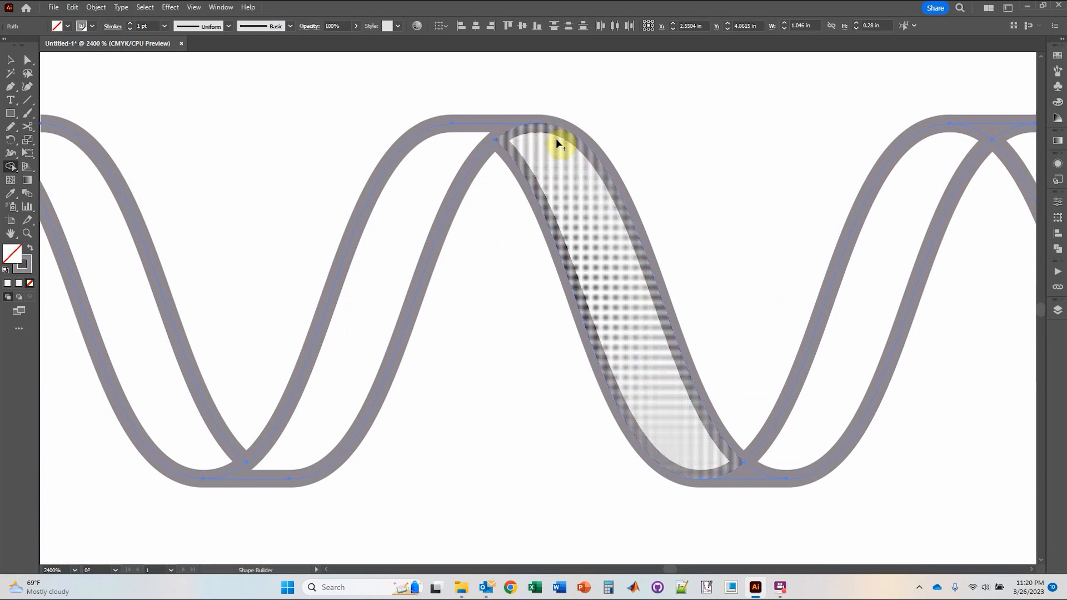
Merge the second trough and crest pieces into the second rising band with Shape Builder, keeping the falling bands as separate shapes.
click(621, 249)
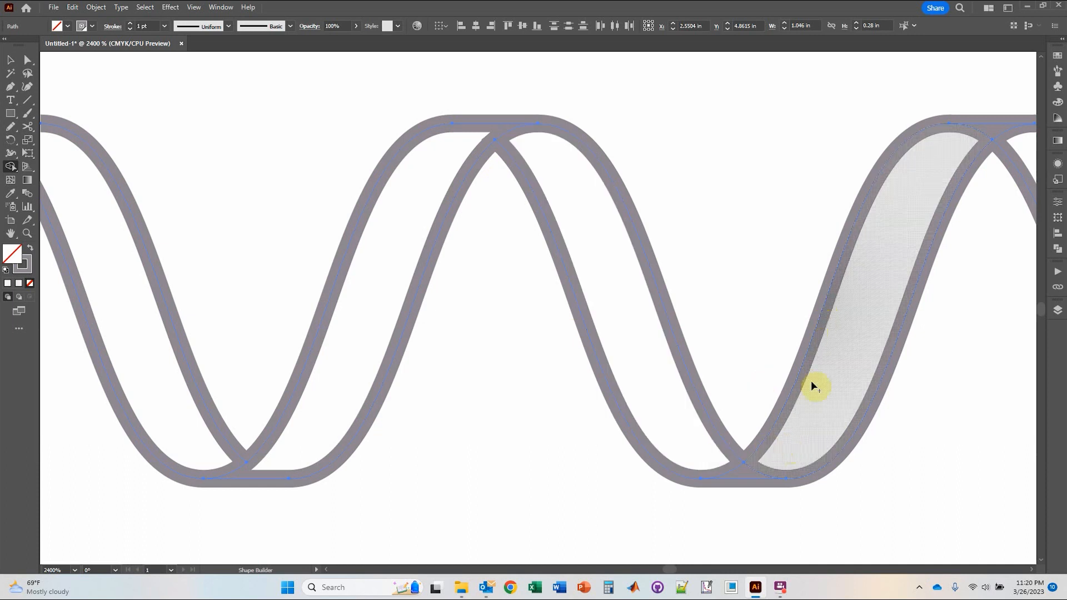
drag(740, 474, 777, 459)
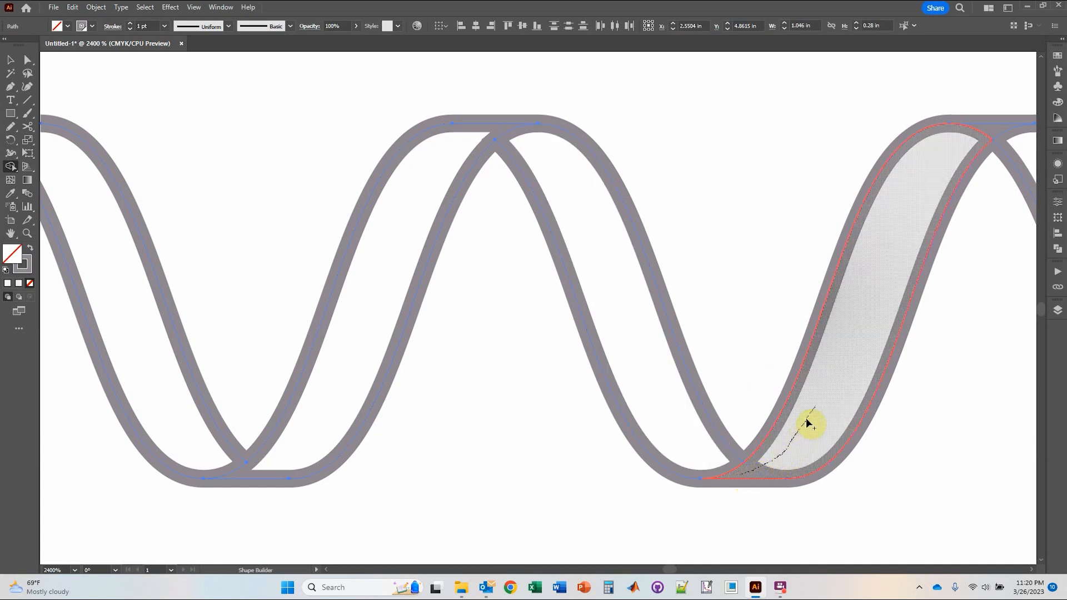
key(space)
drag(803, 252, 679, 286)
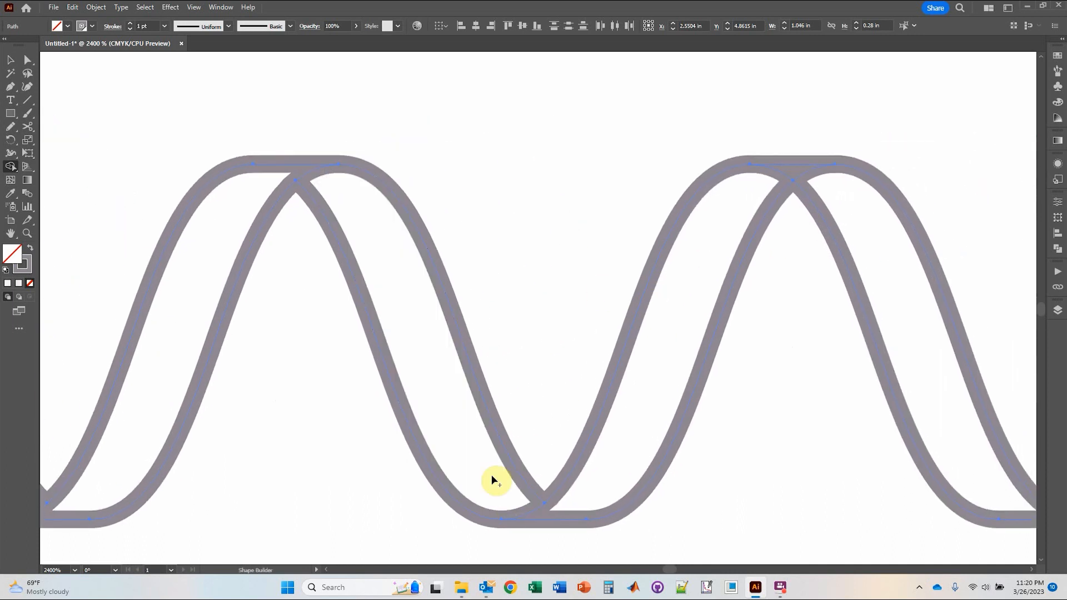
drag(733, 211, 798, 177)
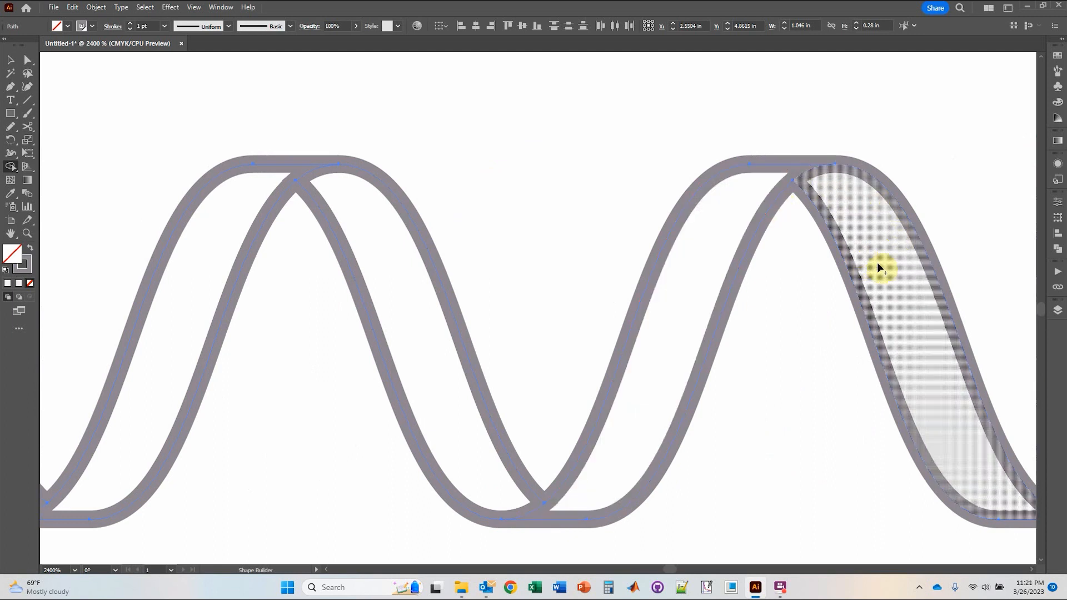
key(space)
drag(877, 268, 742, 246)
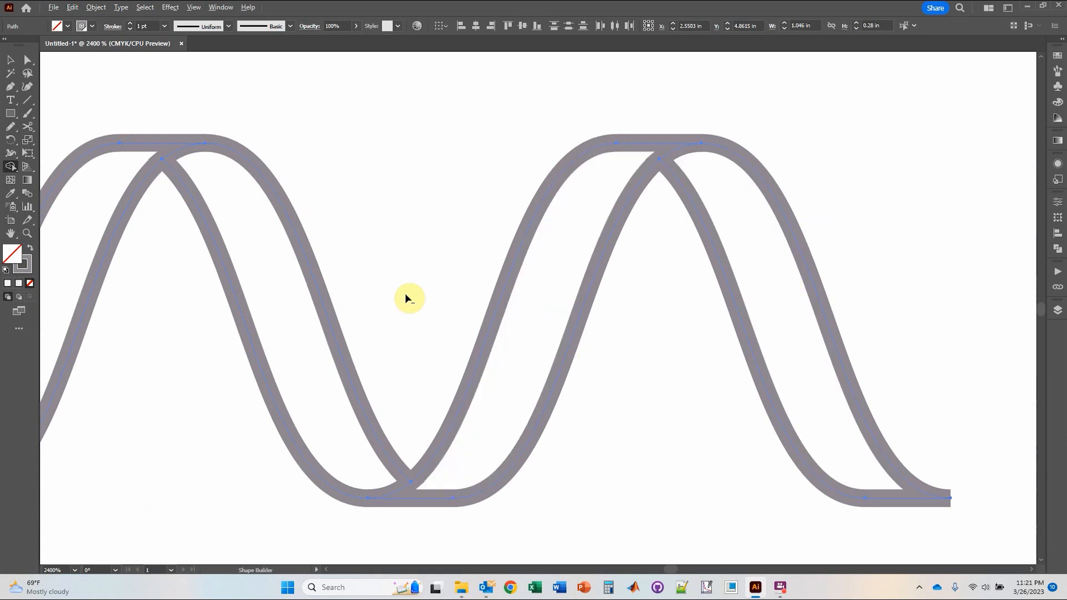
Delete the leftover open wave segments before the first rising band.
scroll(406, 298, down, 1)
drag(402, 258, 621, 260)
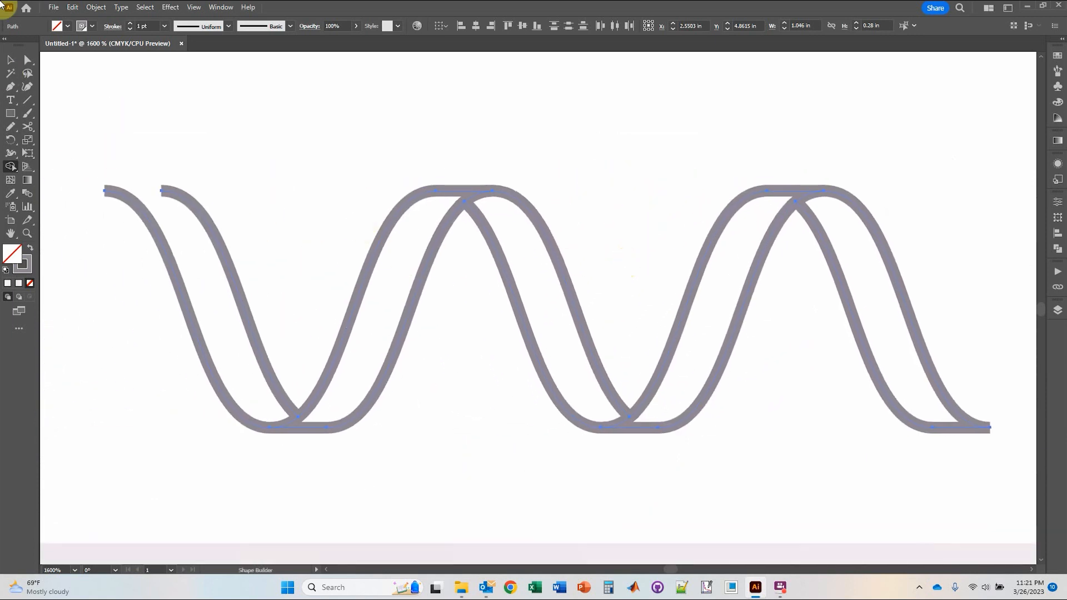
click(10, 59)
click(472, 143)
drag(134, 131, 211, 271)
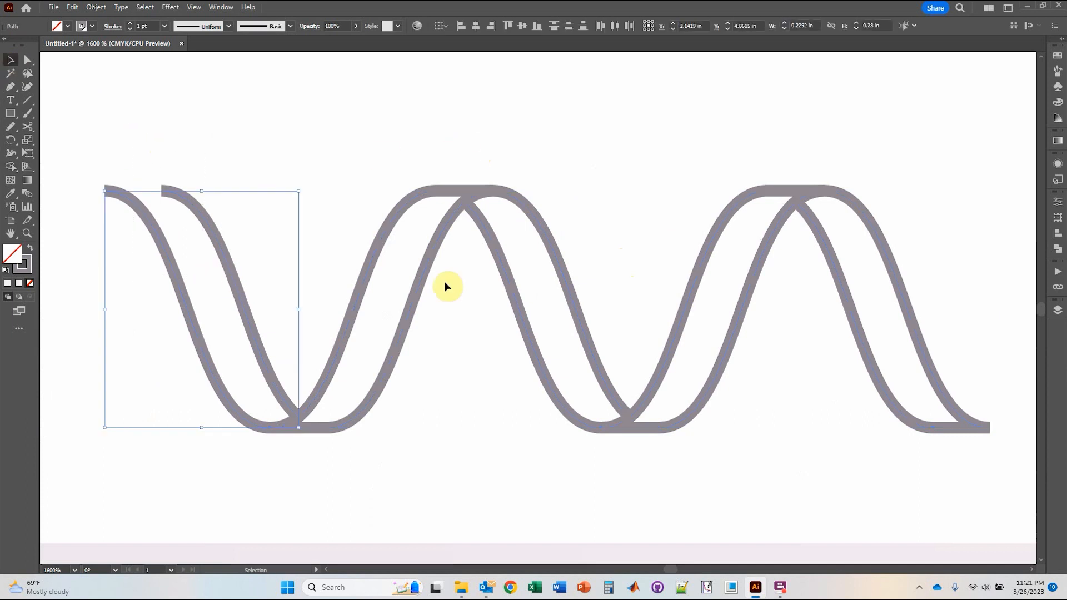
key(Delete)
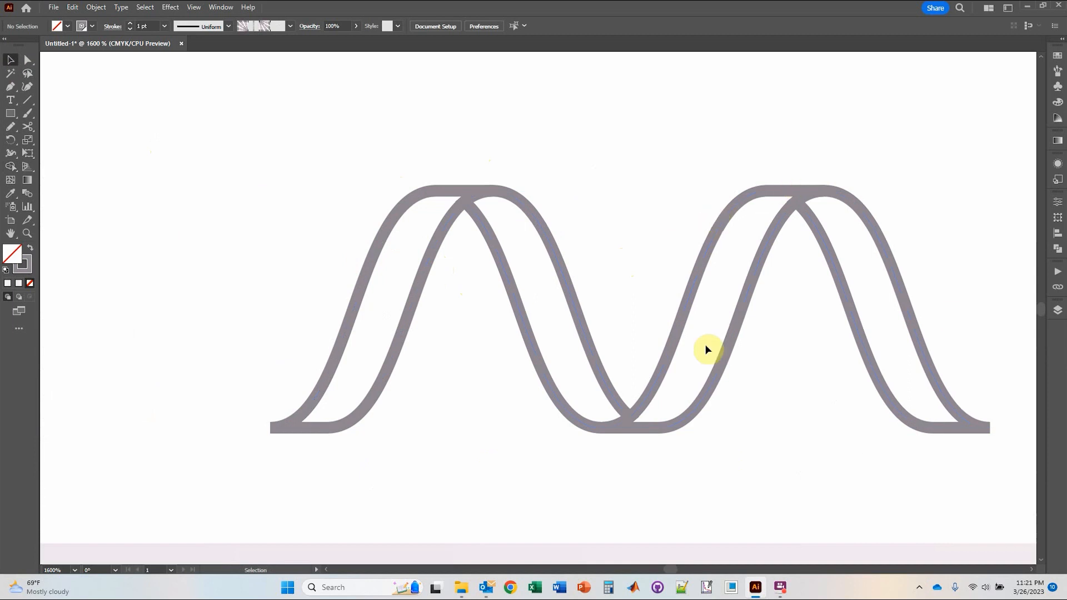
Fill the first rising band with a lighter tint of the saved gray swatch, chosen from the Color Guide.
click(411, 311)
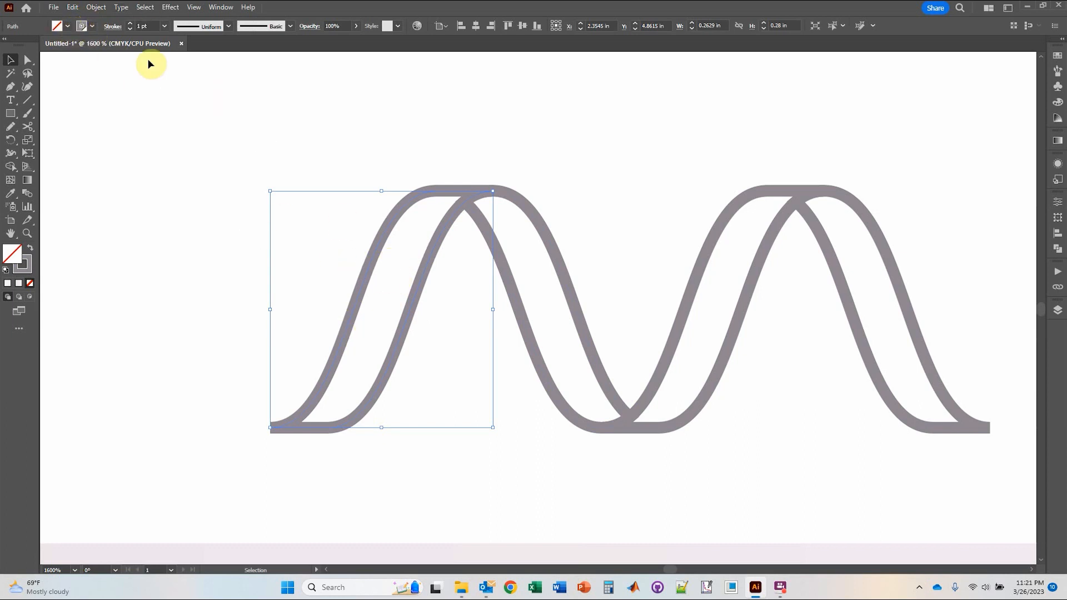
click(66, 27)
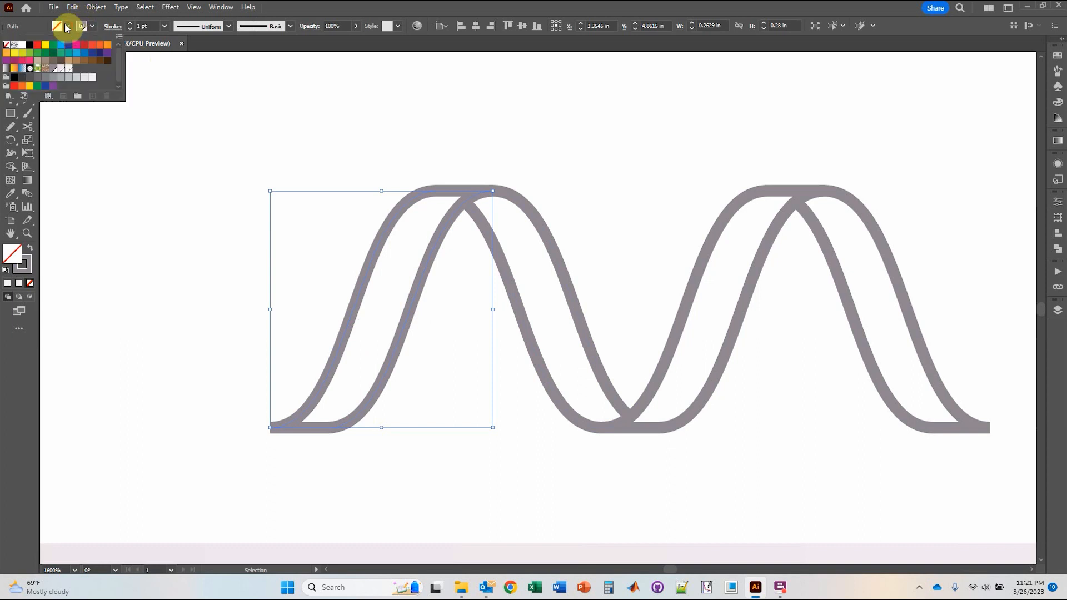
click(52, 70)
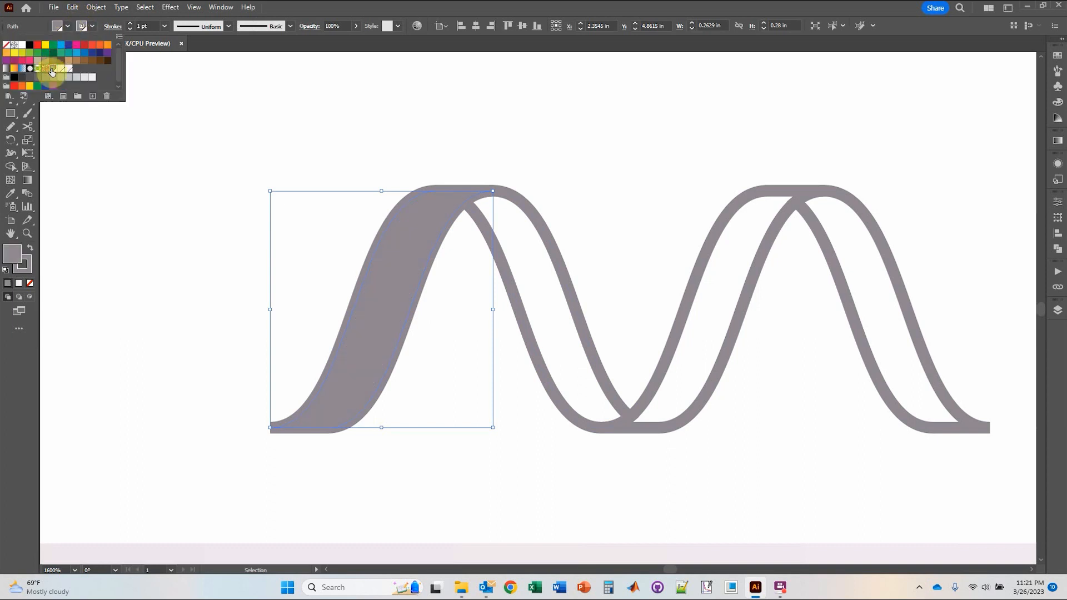
click(43, 22)
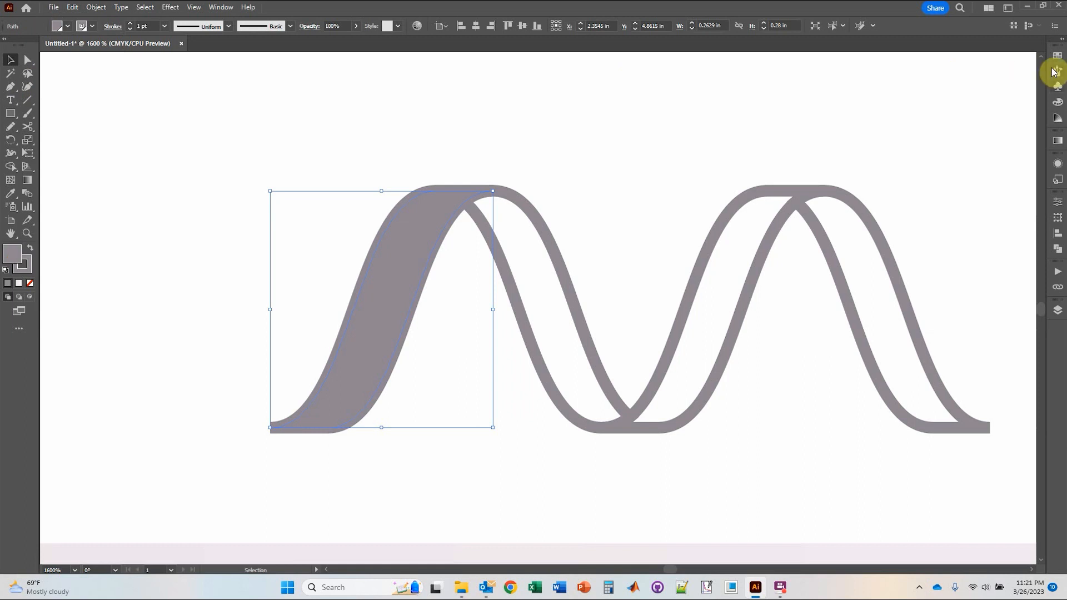
click(1059, 120)
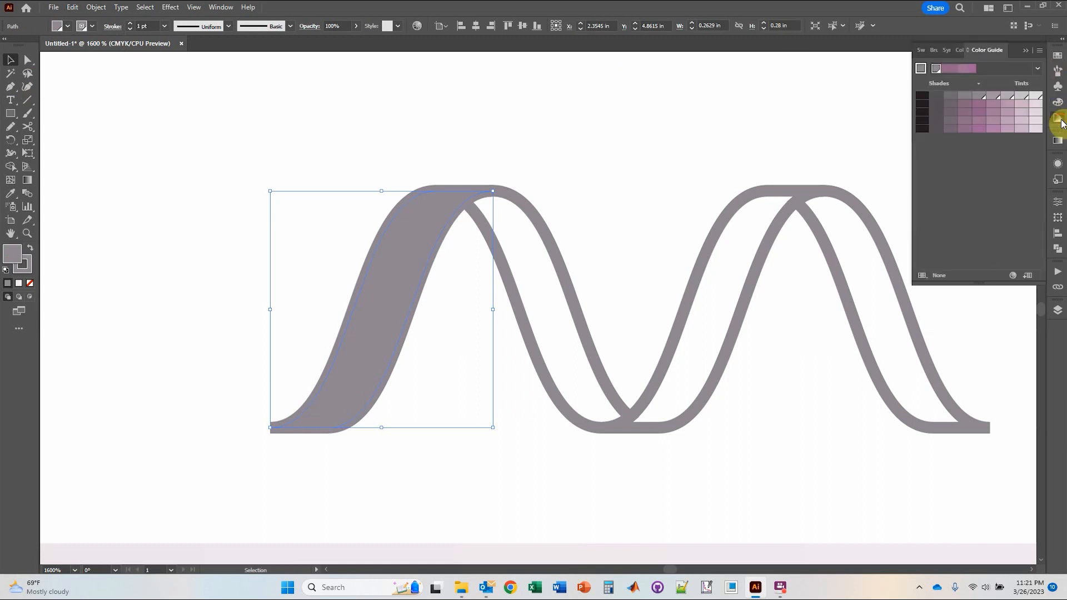
click(1007, 97)
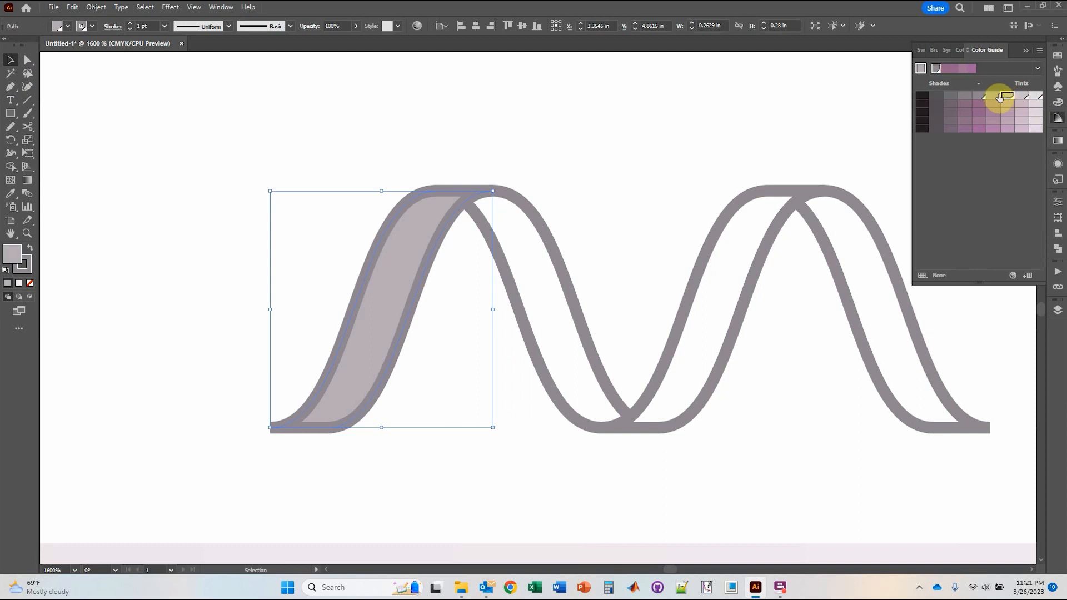
Try other tints on the first rising band and set its fill to the second-lightest tint of the saved gray.
click(995, 97)
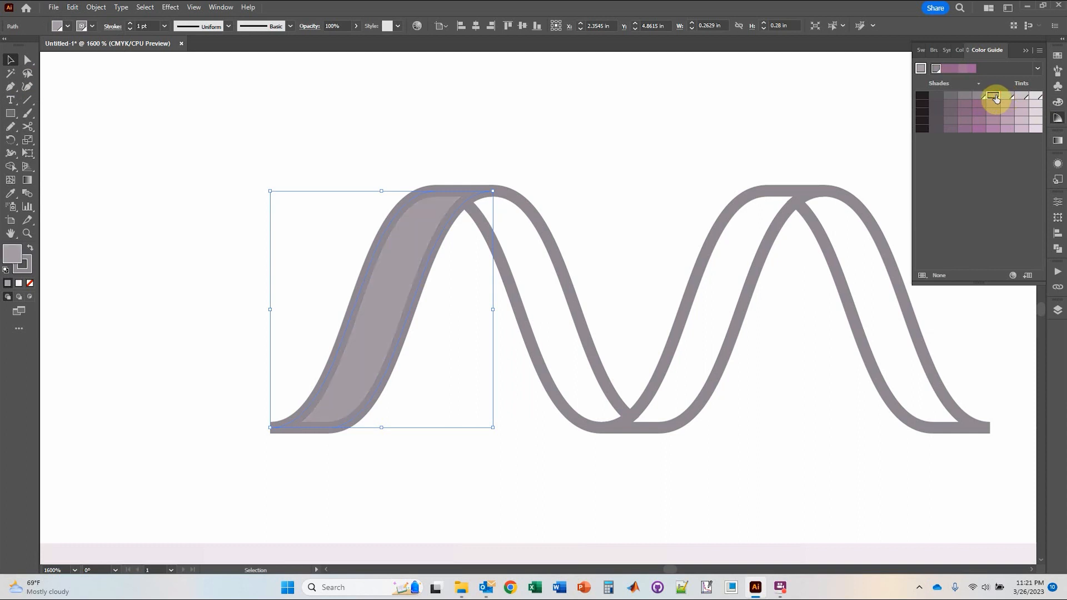
click(1035, 97)
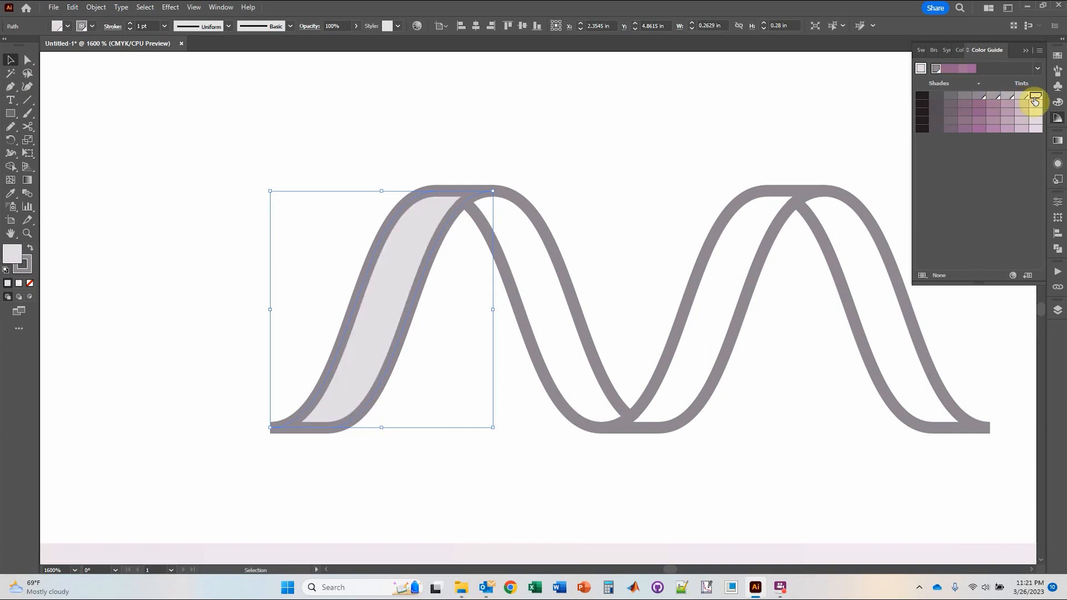
click(1022, 98)
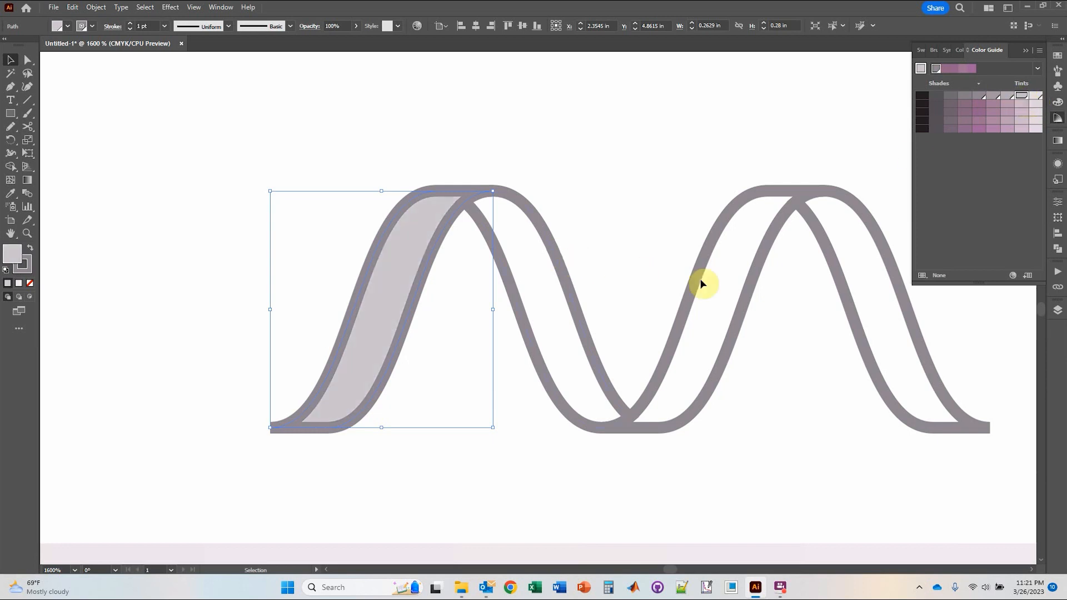
Fill the second rising band with the same second-lightest gray tint and match its appearance to the first band with the Eyedropper.
click(739, 302)
click(744, 304)
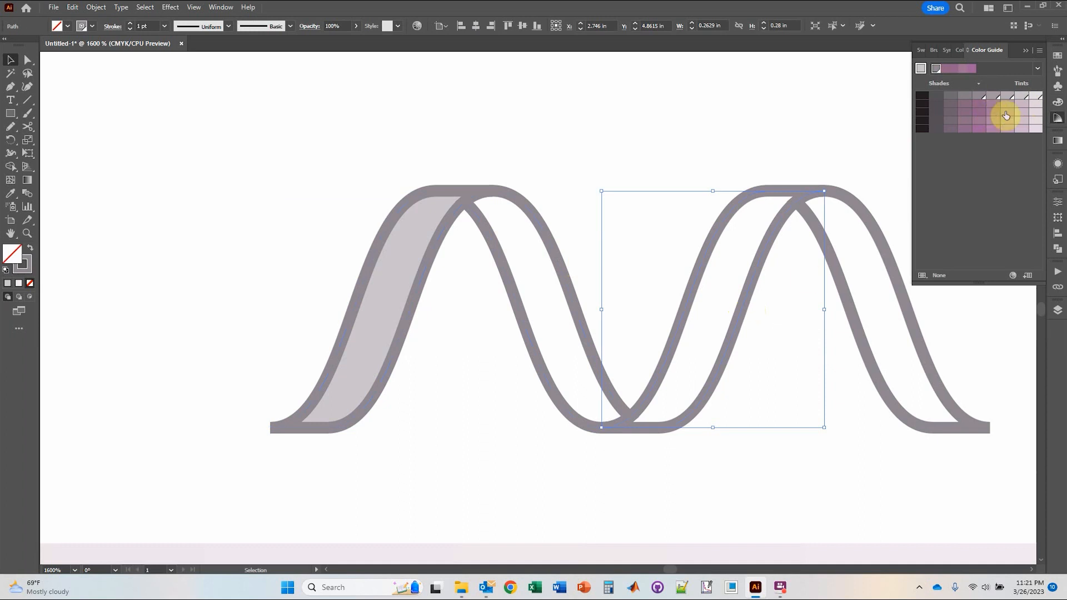
click(1019, 98)
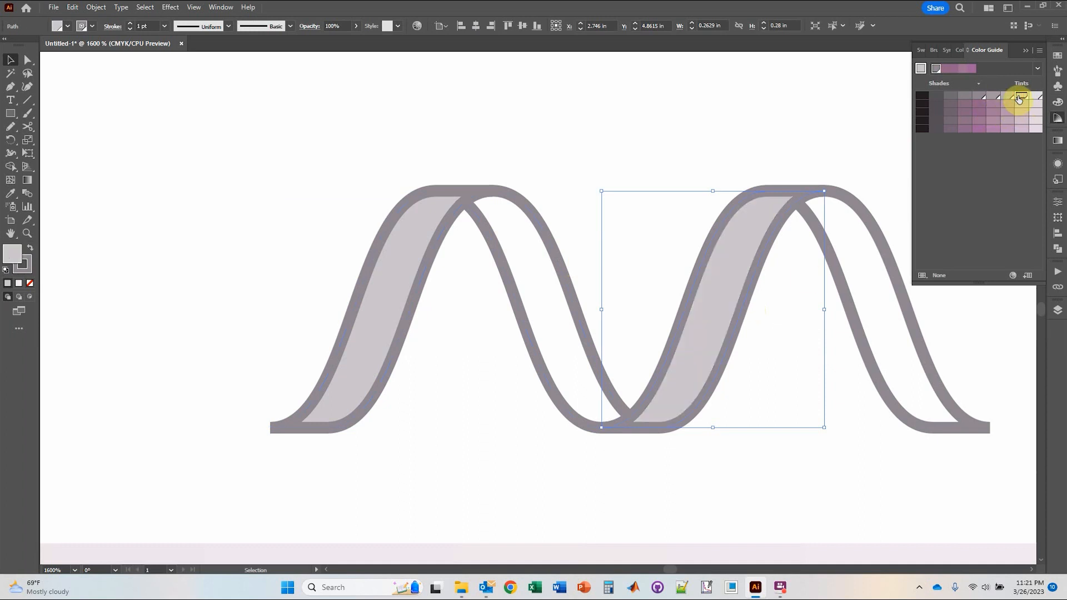
key(i)
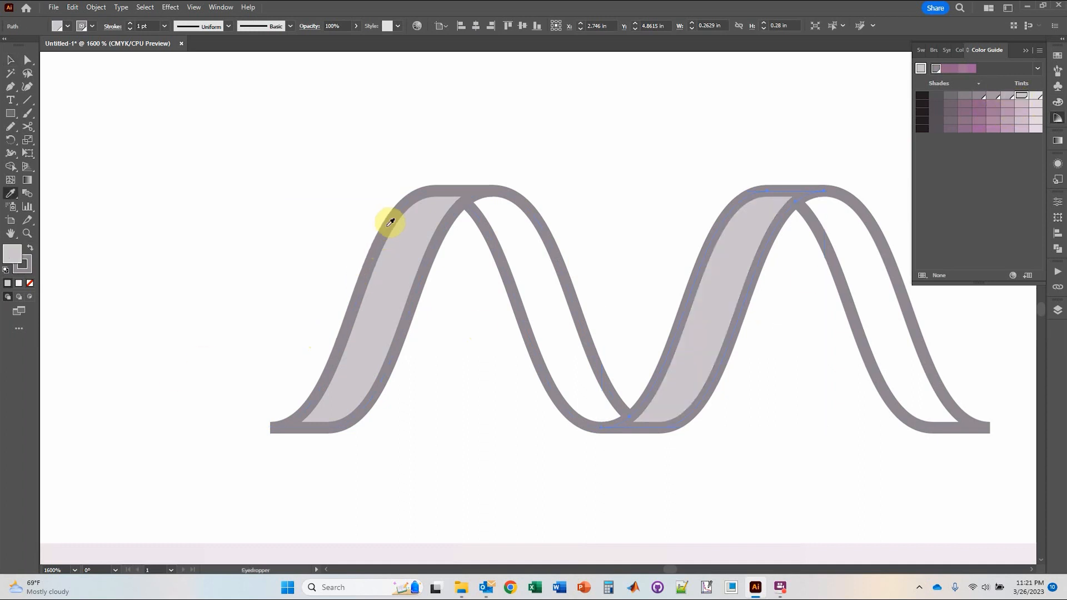
click(394, 265)
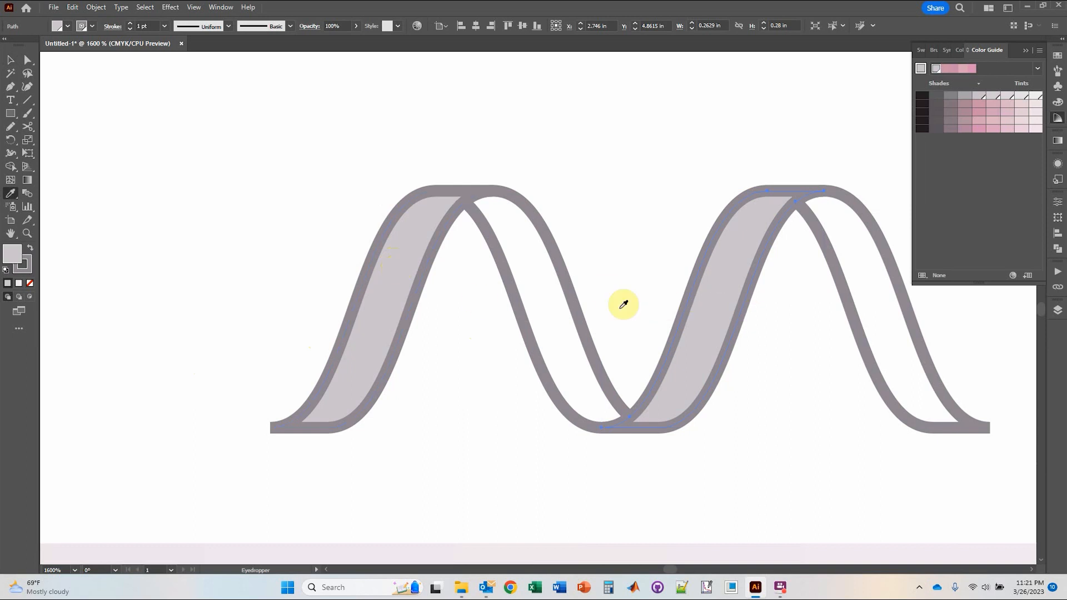
Select both falling bands of the ribbon together.
click(10, 59)
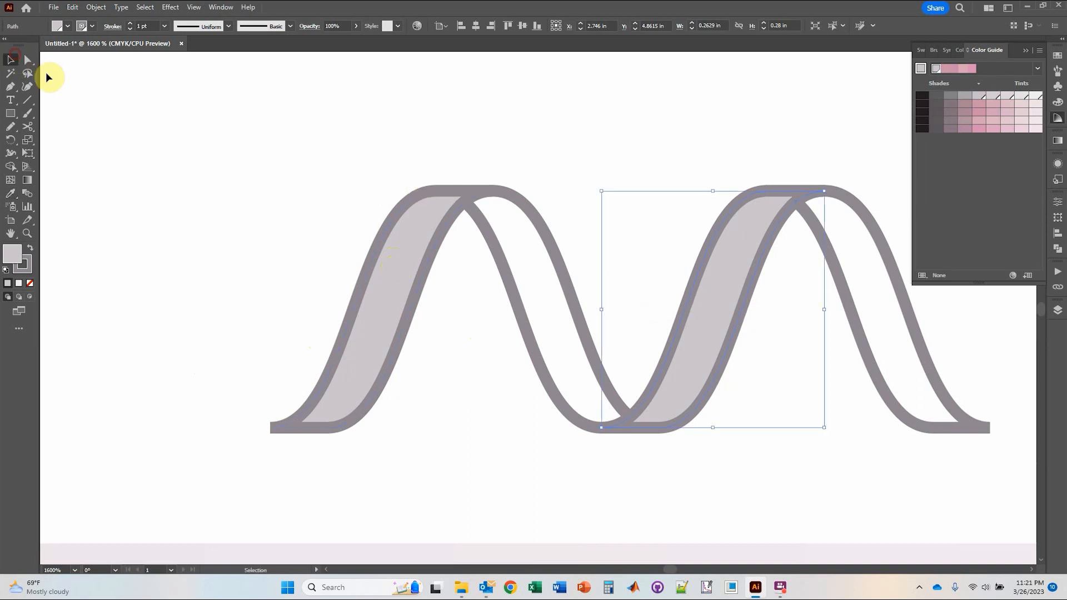
click(570, 295)
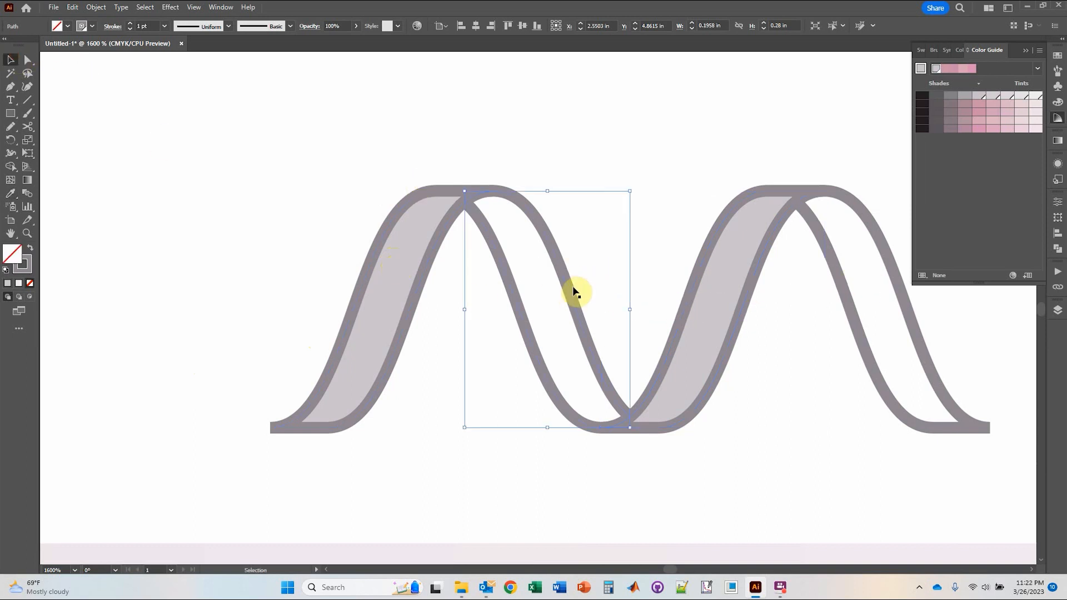
shift+click(888, 253)
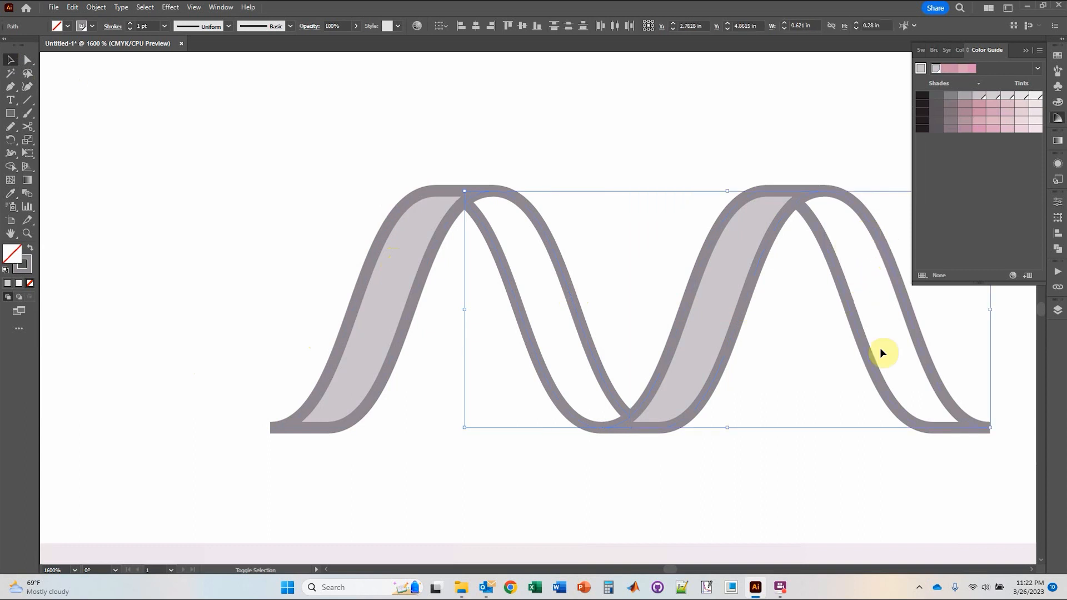
Try neutral gray shades as the fill of both falling bands and clear the fill again.
click(968, 98)
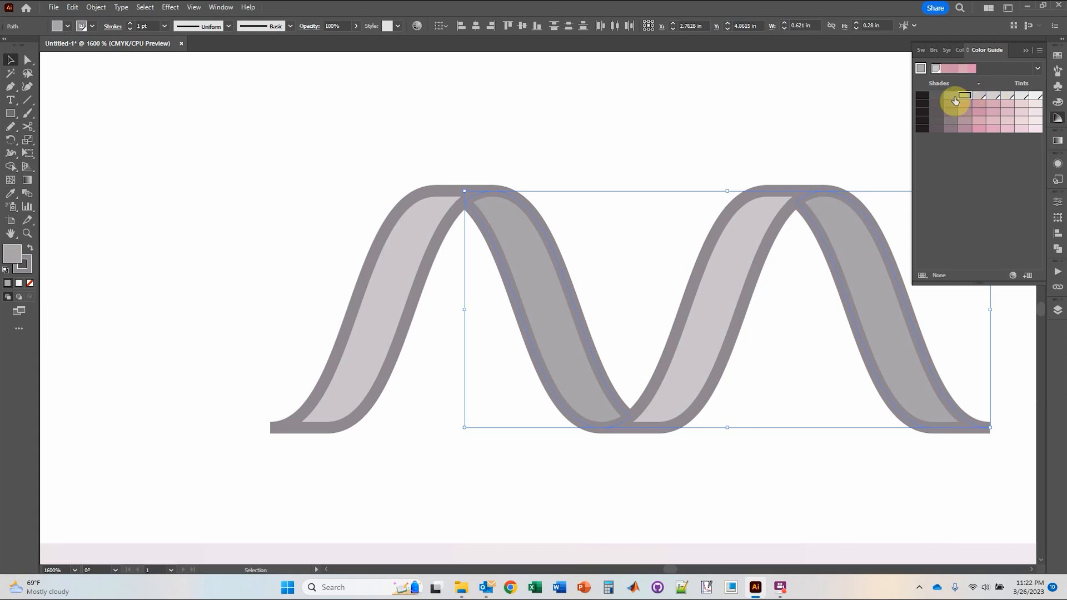
click(952, 98)
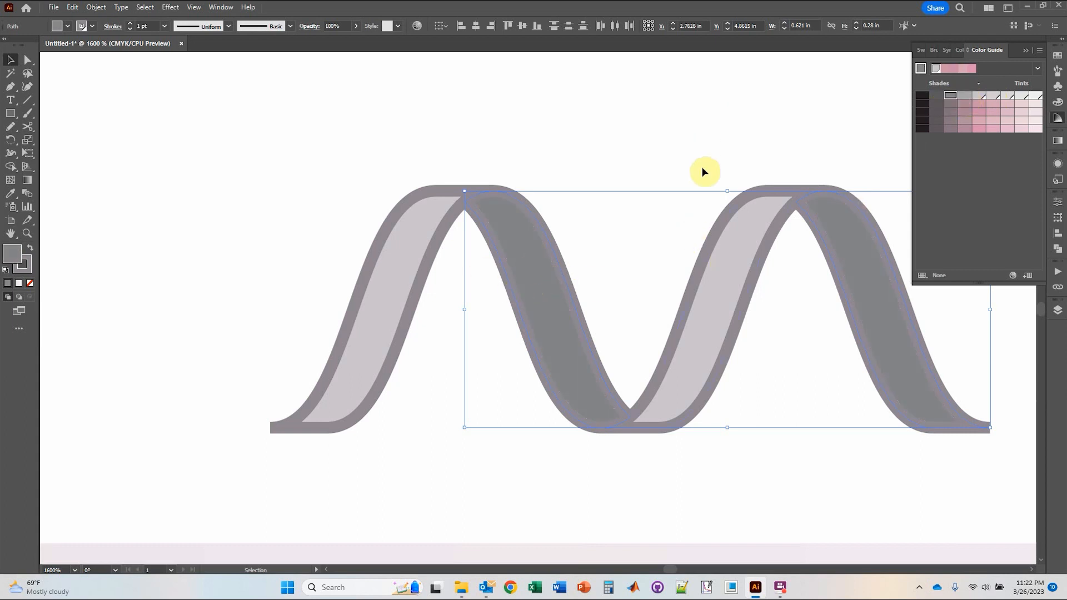
key(ctrl+z)
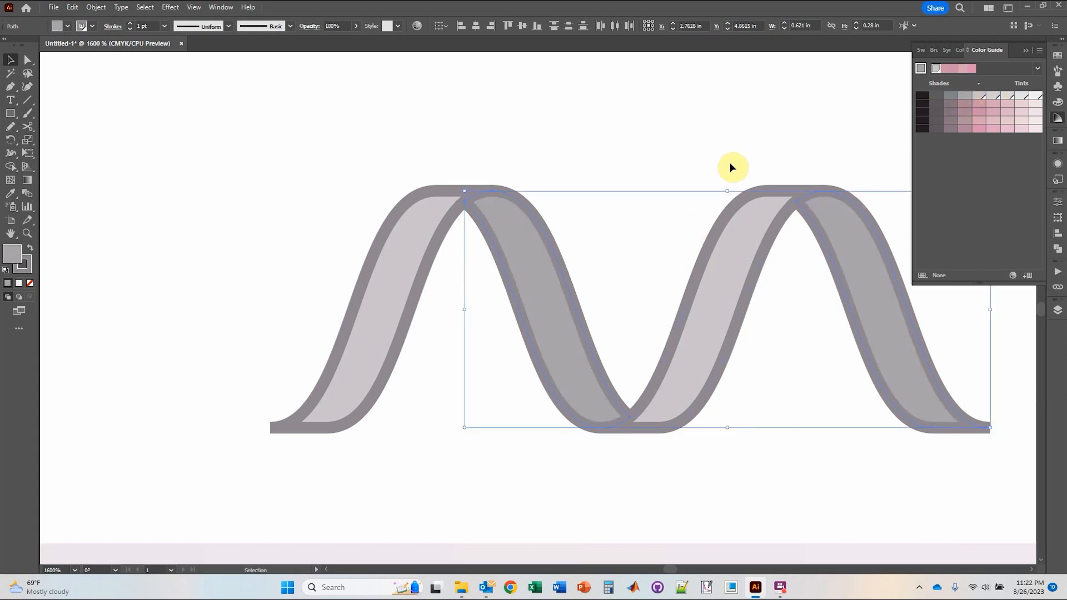
key(slash)
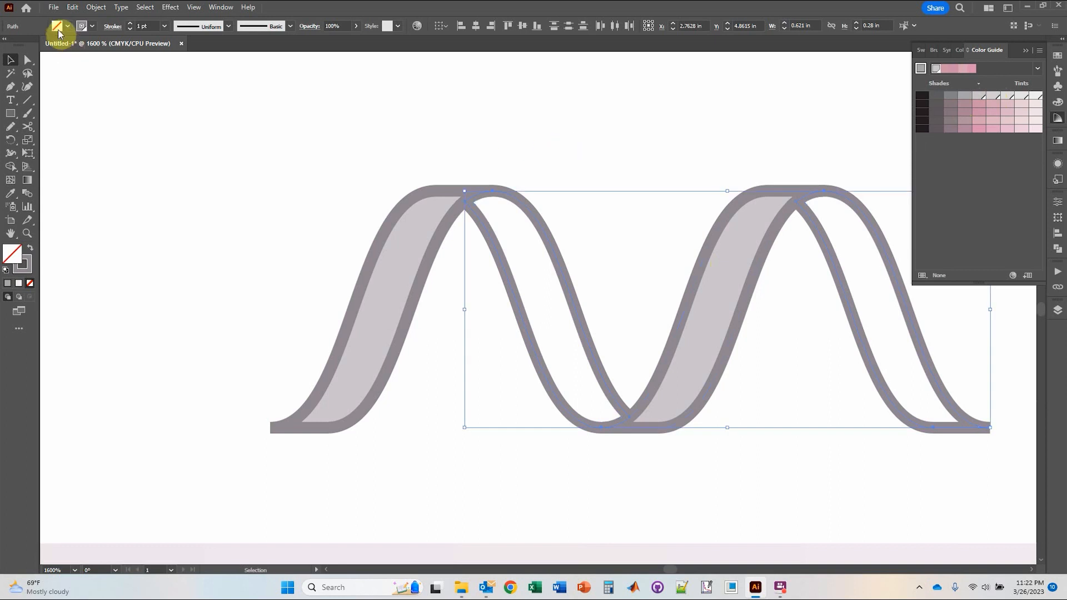
Fill both falling bands with the first tint lighter than the saved gray swatch, using that swatch as the Color Guide base.
click(68, 25)
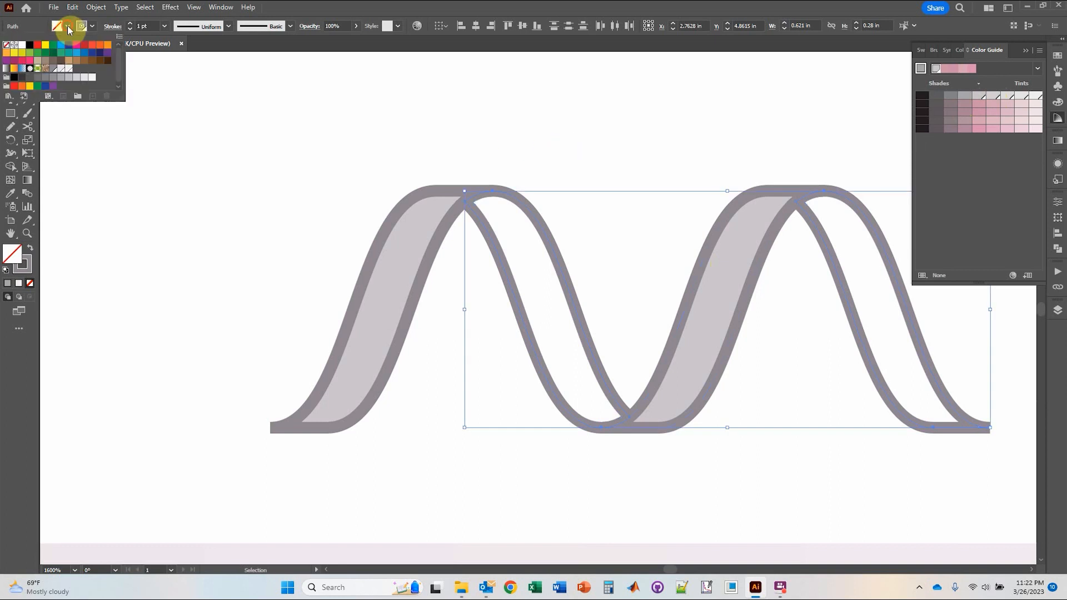
click(54, 69)
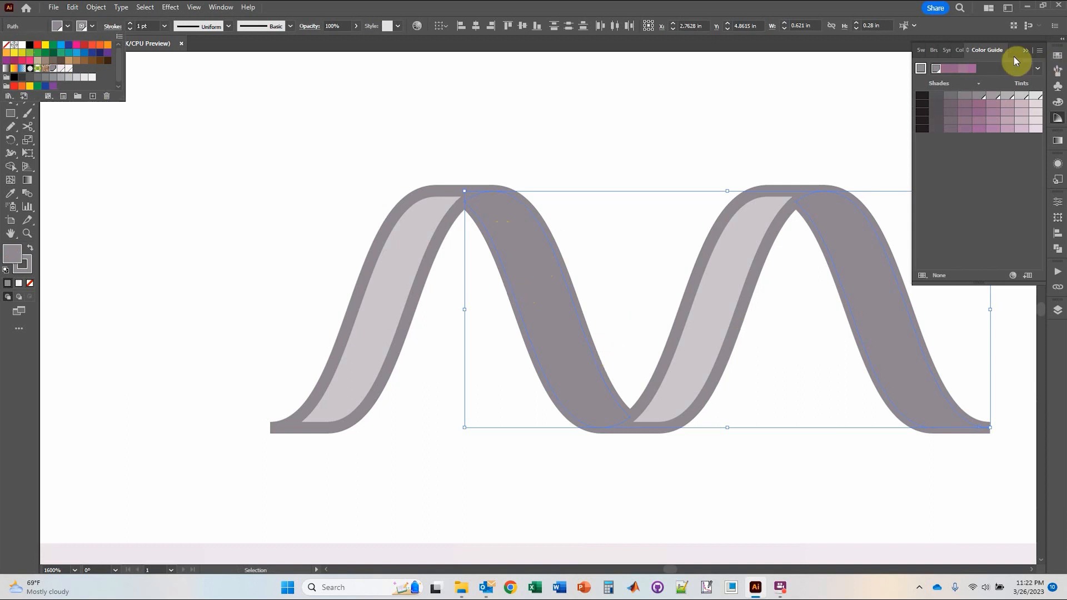
click(982, 99)
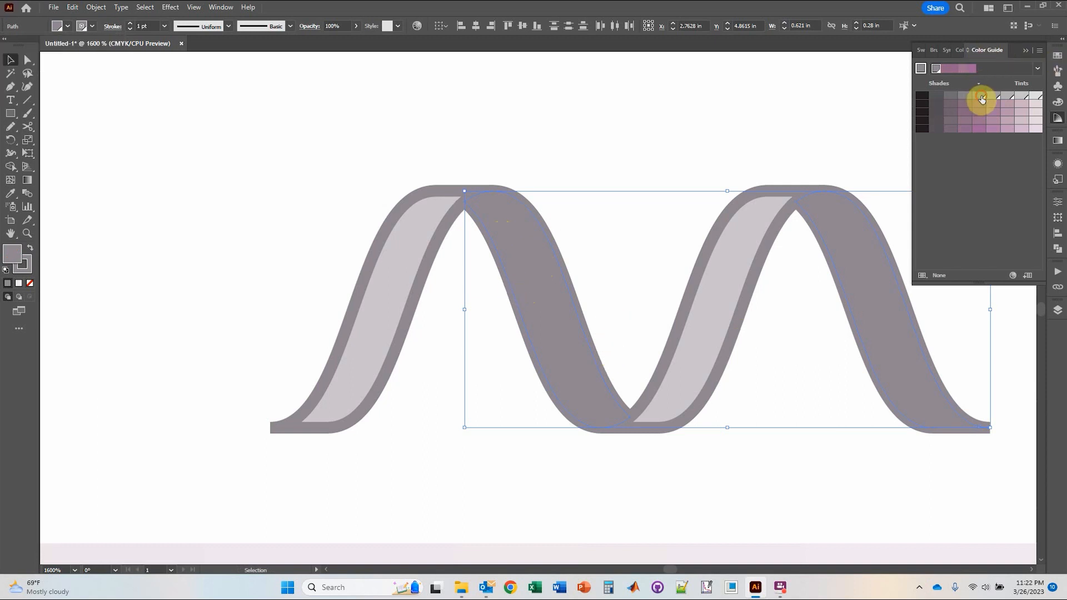
click(992, 97)
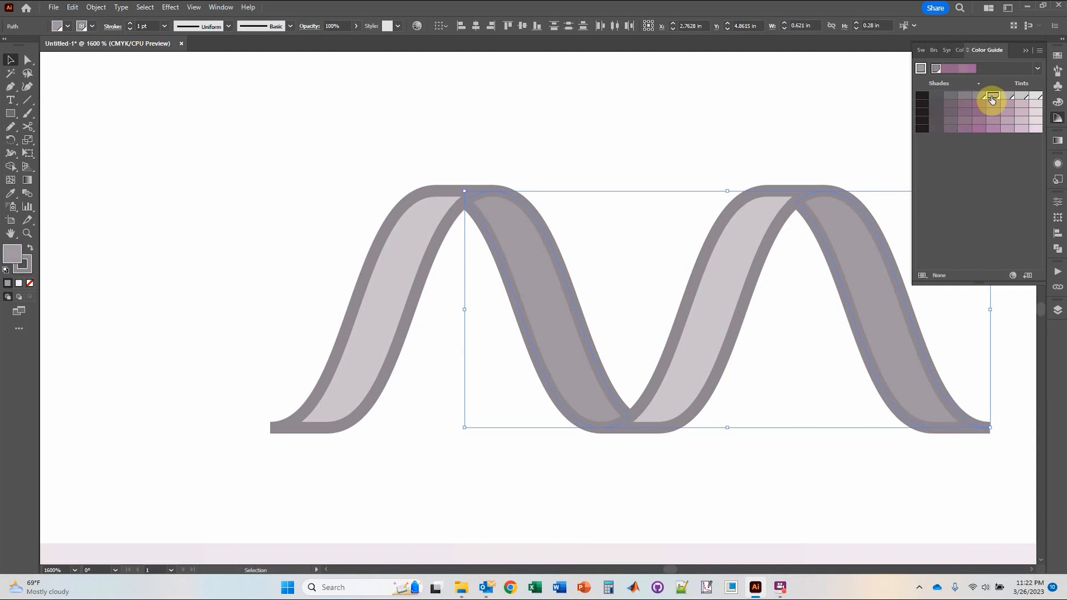
click(247, 116)
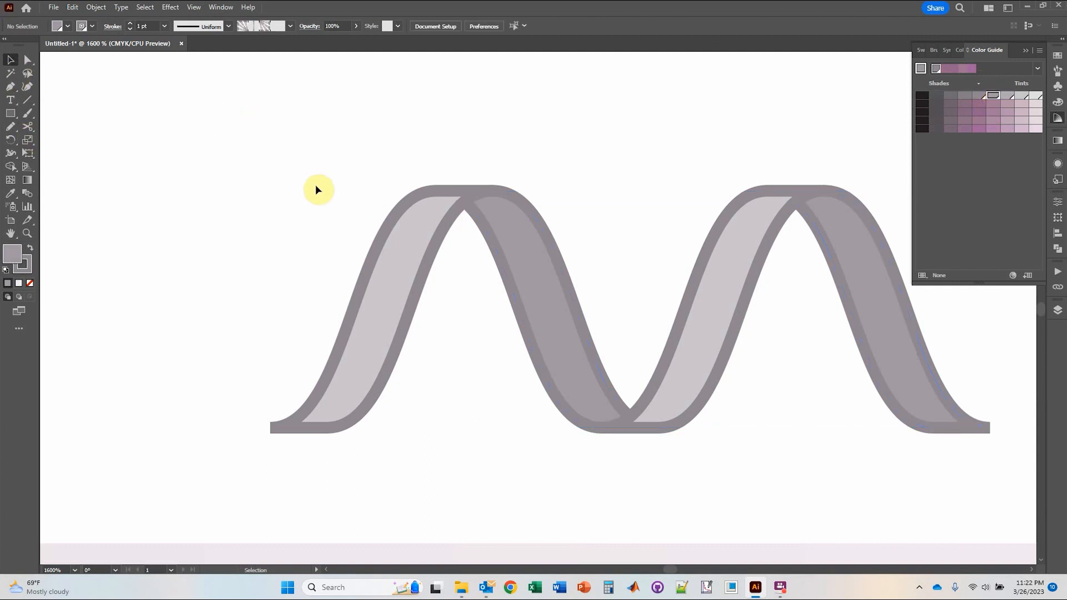
Duplicate the whole ribbon strand at the same height, offset about 0.13 in to the right of the original.
scroll(313, 209, down, 4)
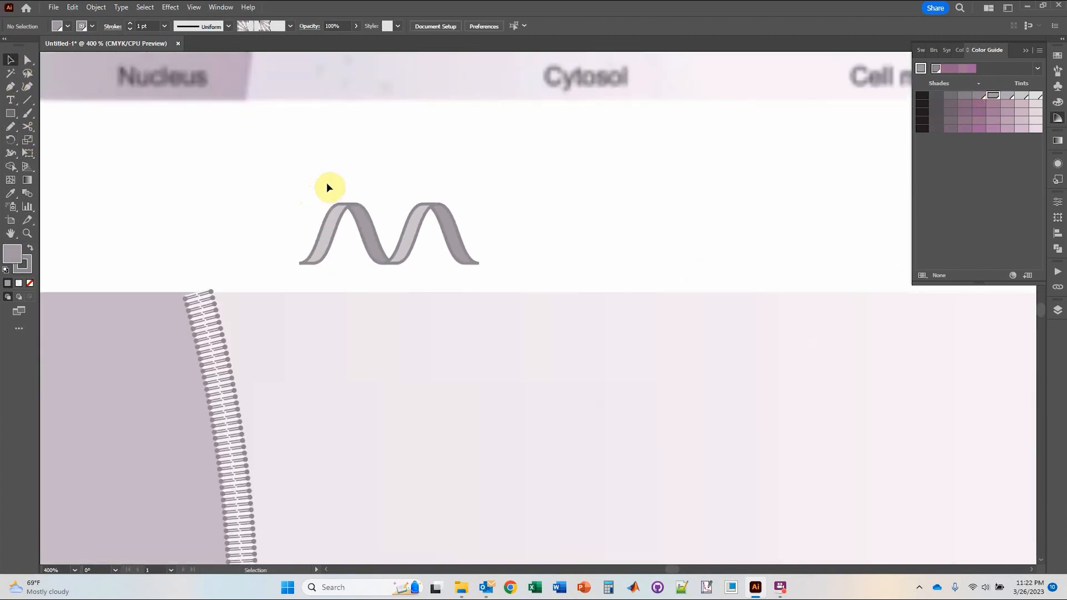
drag(326, 183, 430, 349)
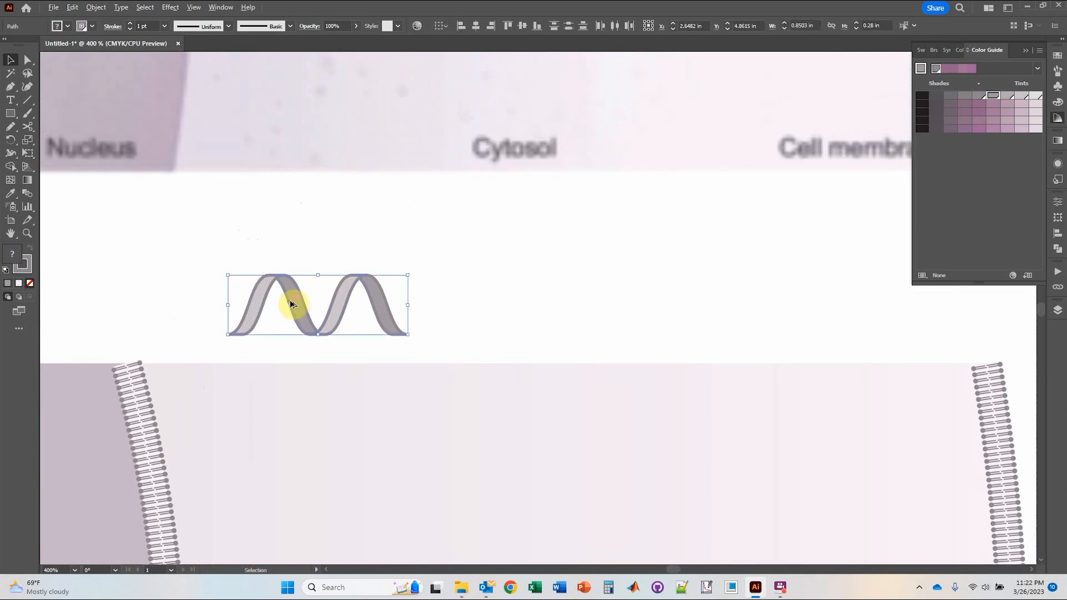
drag(295, 303, 324, 304)
drag(295, 342, 456, 348)
scroll(495, 334, up, 3)
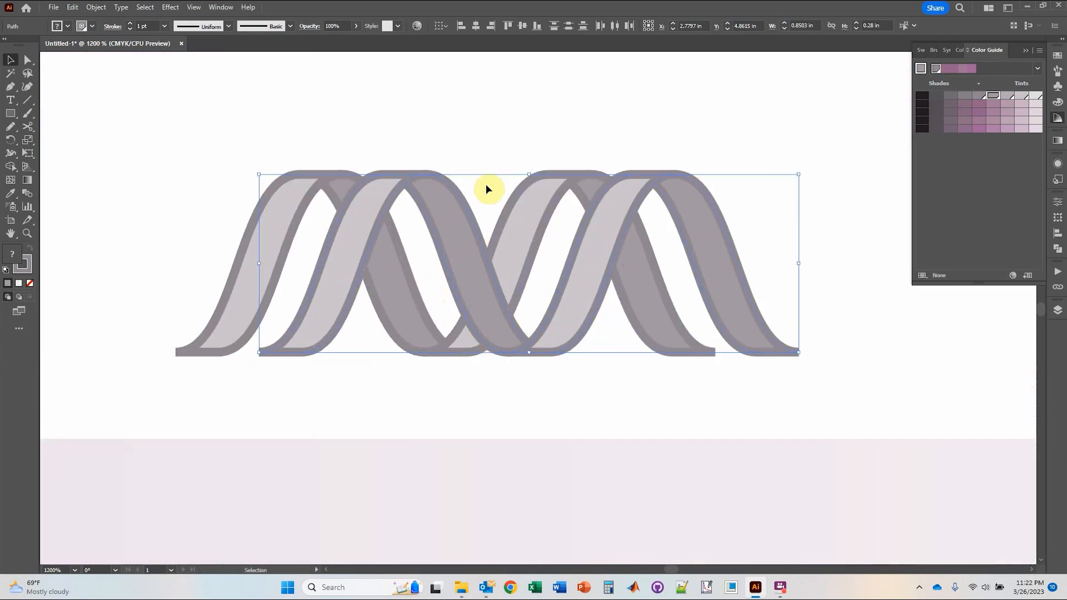
Send the duplicate strand's first falling band to the back so the original's second rising band crosses over it.
click(457, 269)
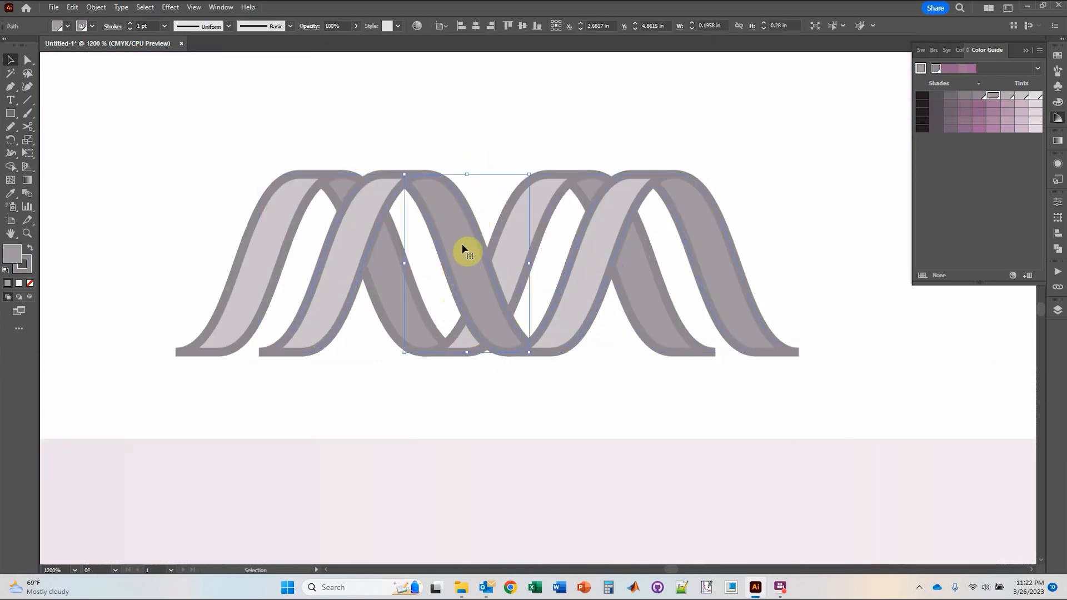
right_click(462, 245)
mouse_move(512, 510)
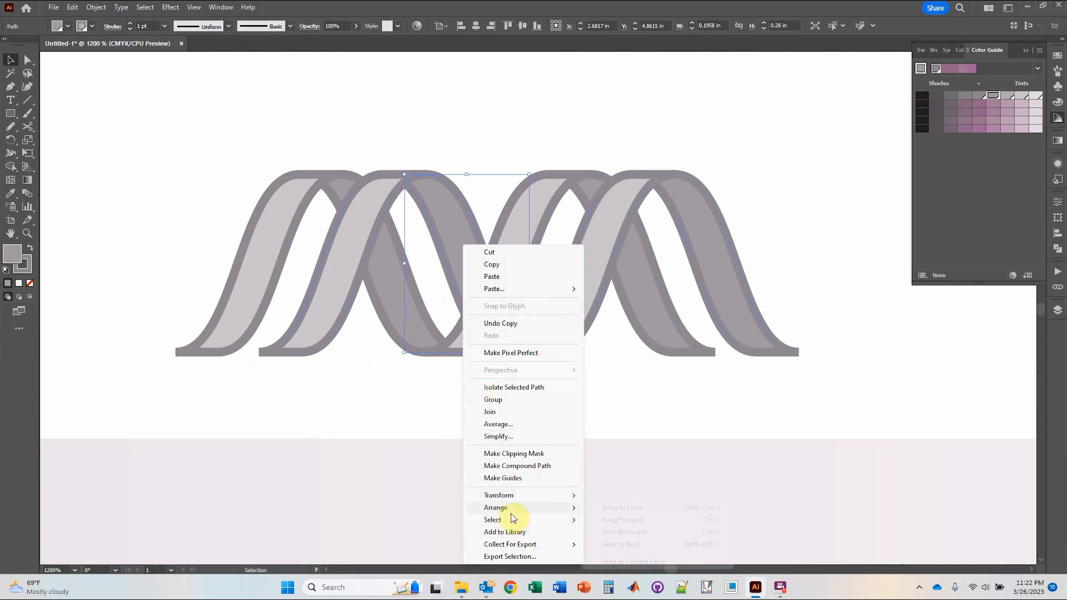
click(637, 544)
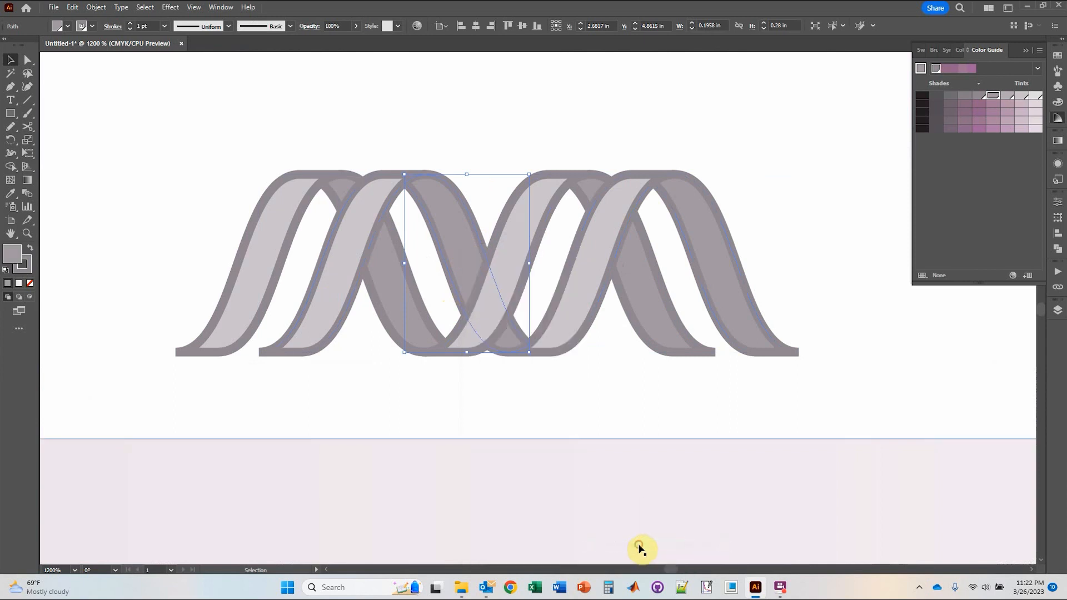
click(571, 412)
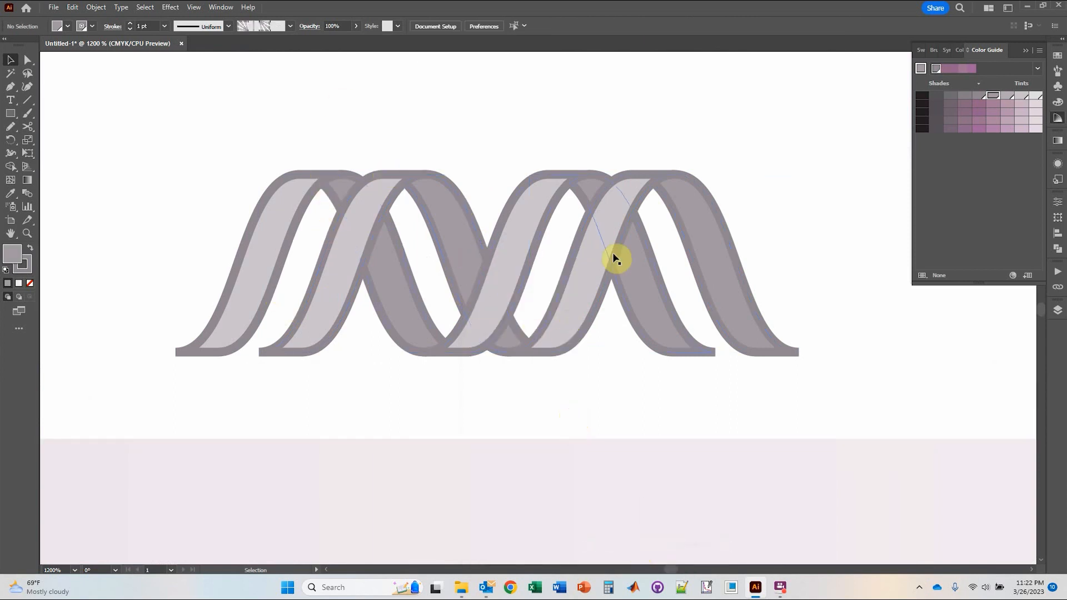
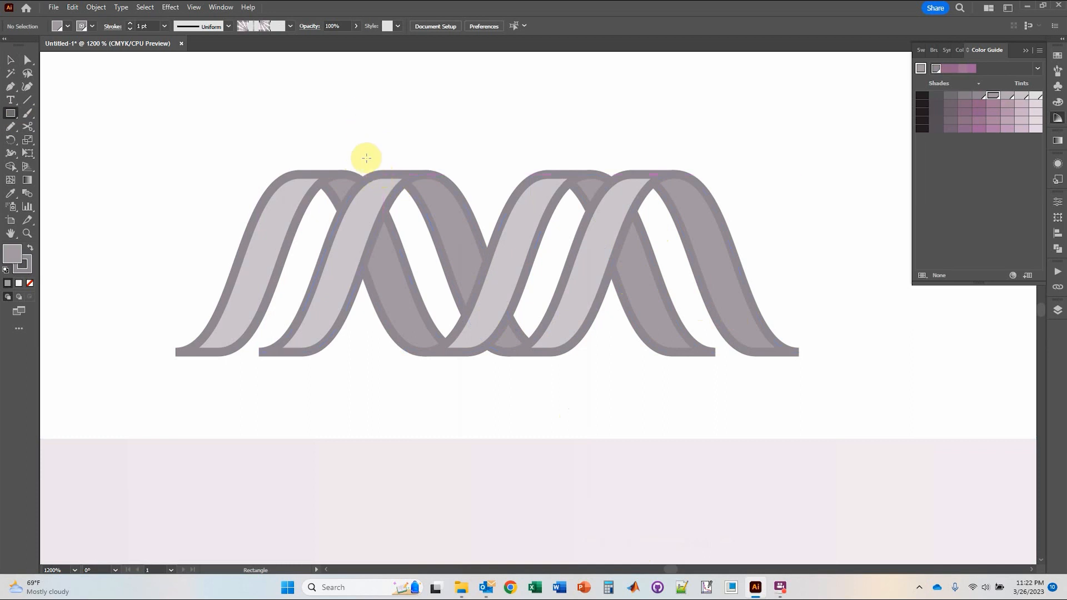
Select both ribbon strands and expand their fills and strokes into shapes.
click(10, 62)
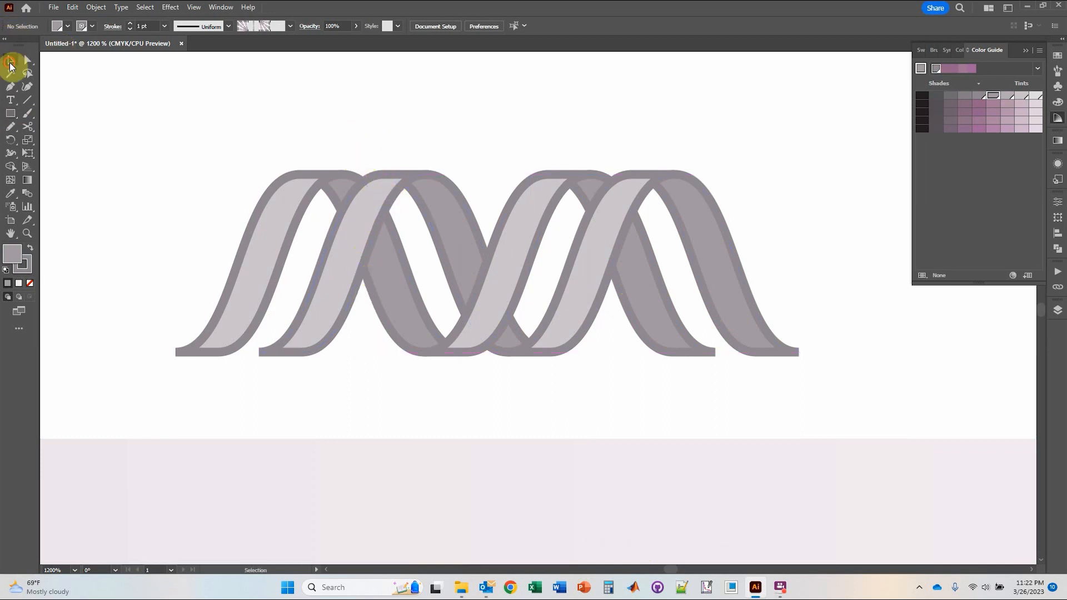
drag(193, 129, 852, 378)
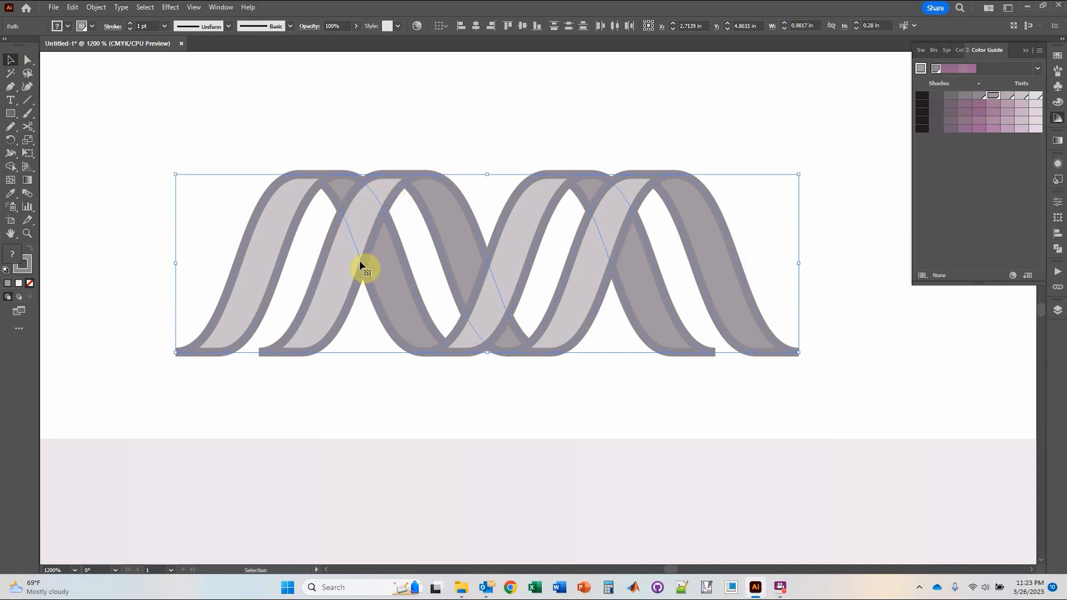
click(96, 7)
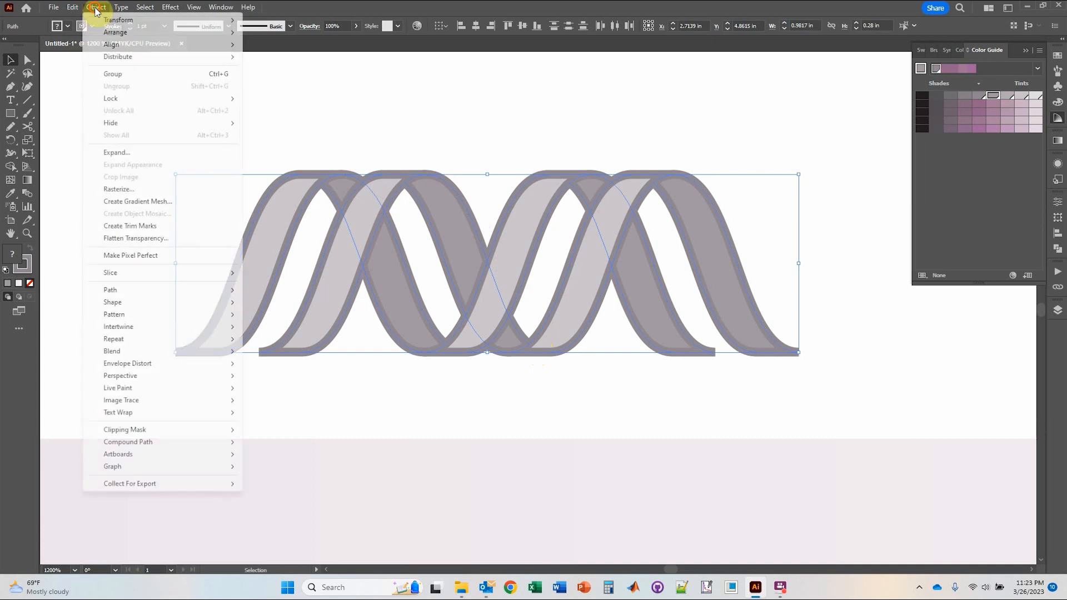
click(123, 154)
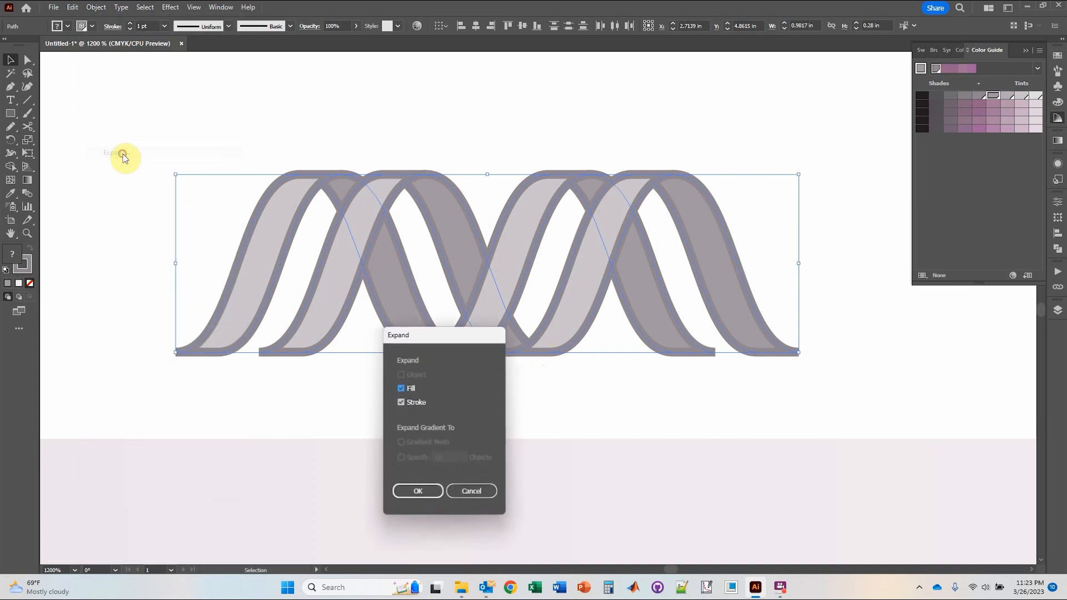
click(425, 493)
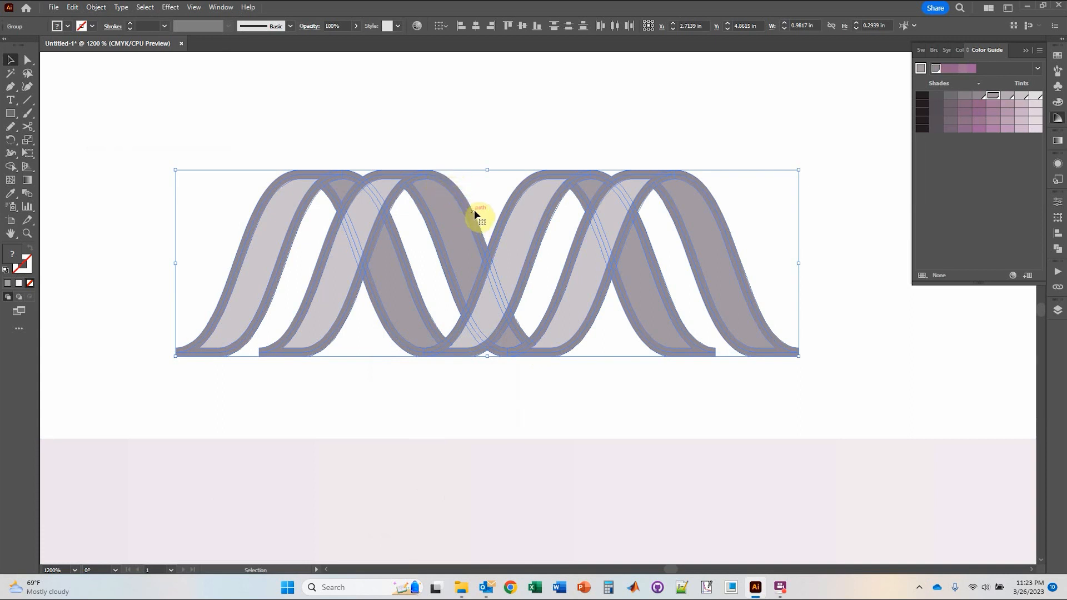
Isolate the expanded middle falling band and pull its outline shape up and away from its fill shape.
click(491, 143)
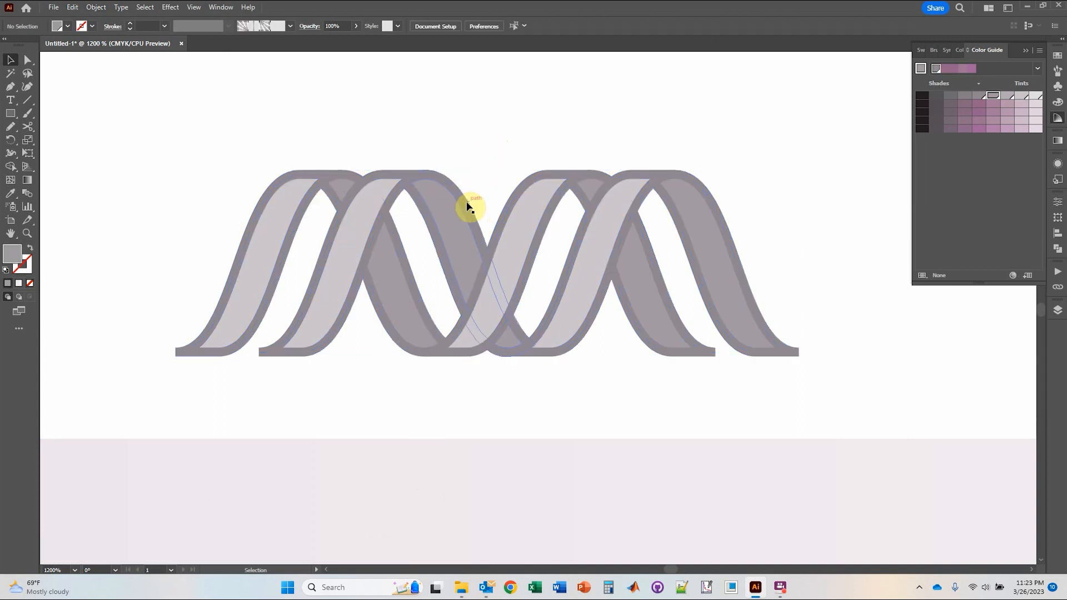
click(467, 207)
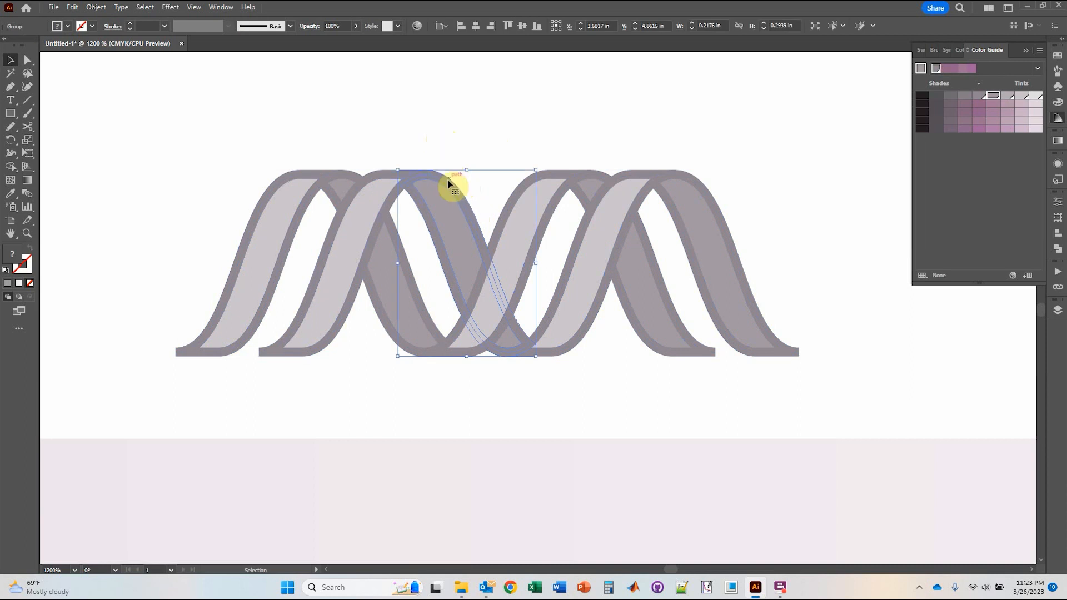
double_click(469, 209)
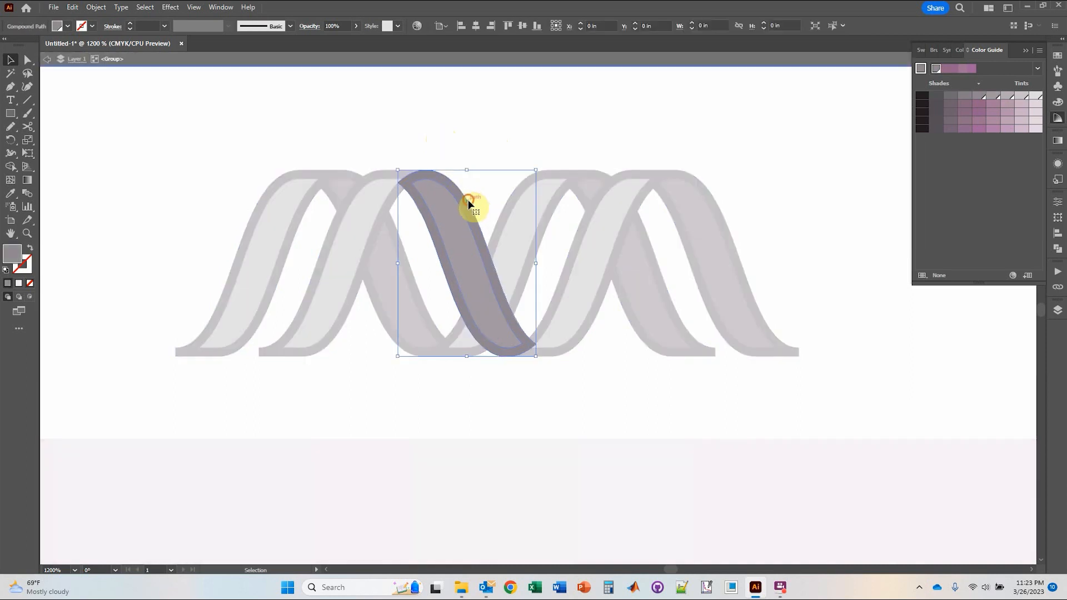
drag(445, 183, 489, 154)
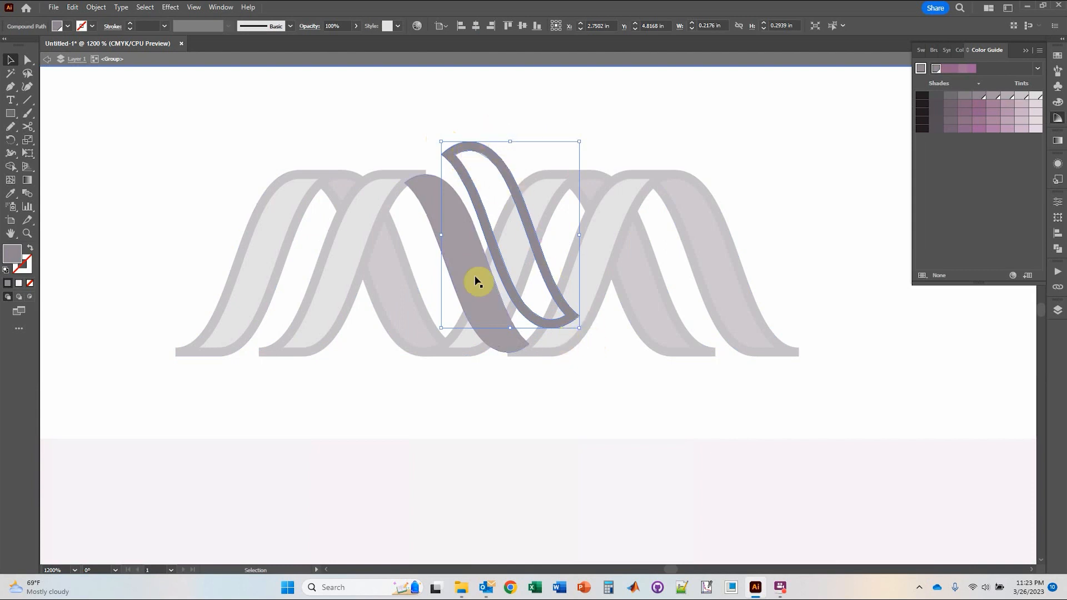
click(452, 226)
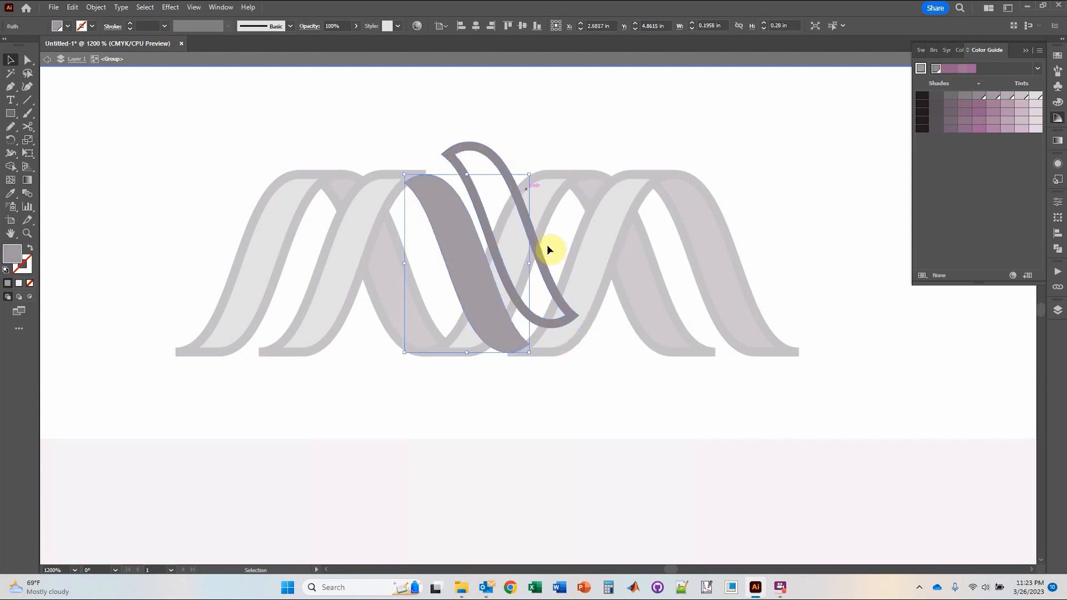
click(448, 124)
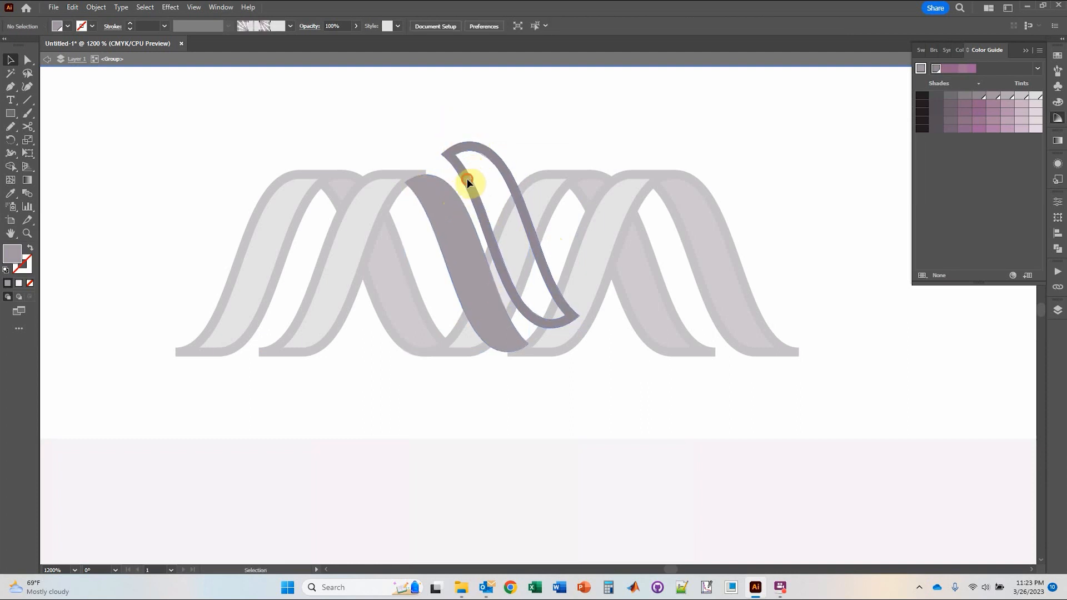
drag(466, 178, 470, 152)
Nudge the displaced band outline down and to the left with the Direct Selection tool.
key(a)
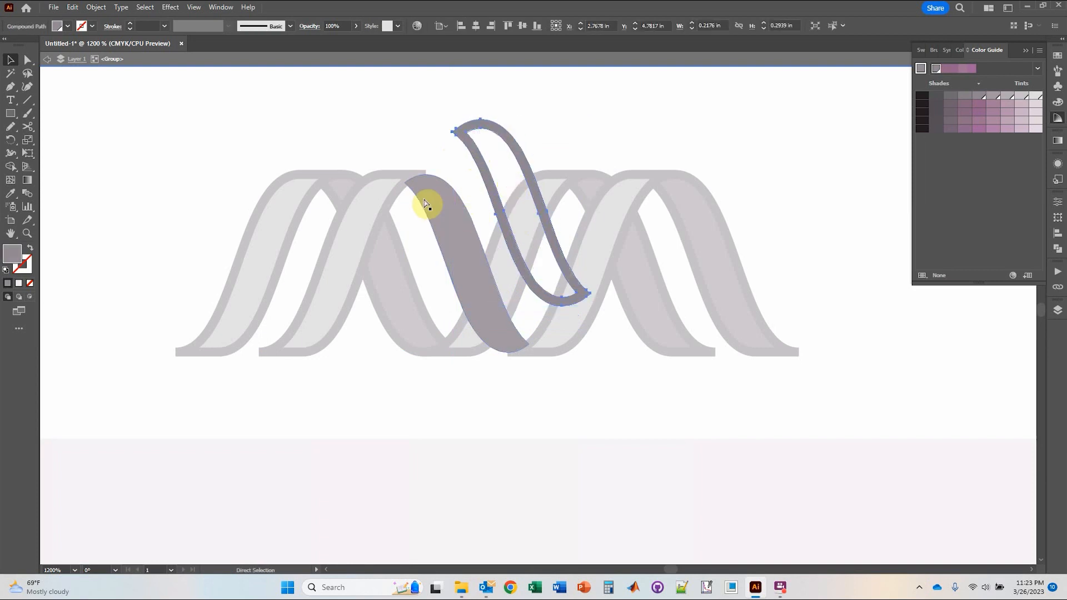
key(Down)
key(Down)
key(Left)
key(Down)
key(Down)
key(Left)
key(Left)
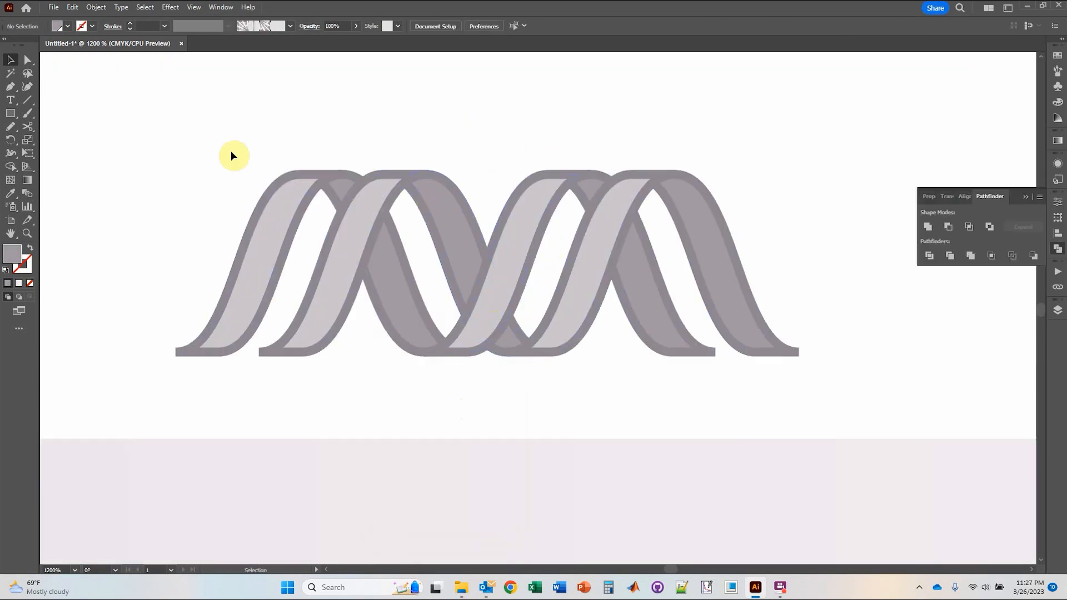
Draw a rectangle about 0.51 in wide and 0.34 in high over the helix, starting at the duplicate strand's first peak.
click(11, 114)
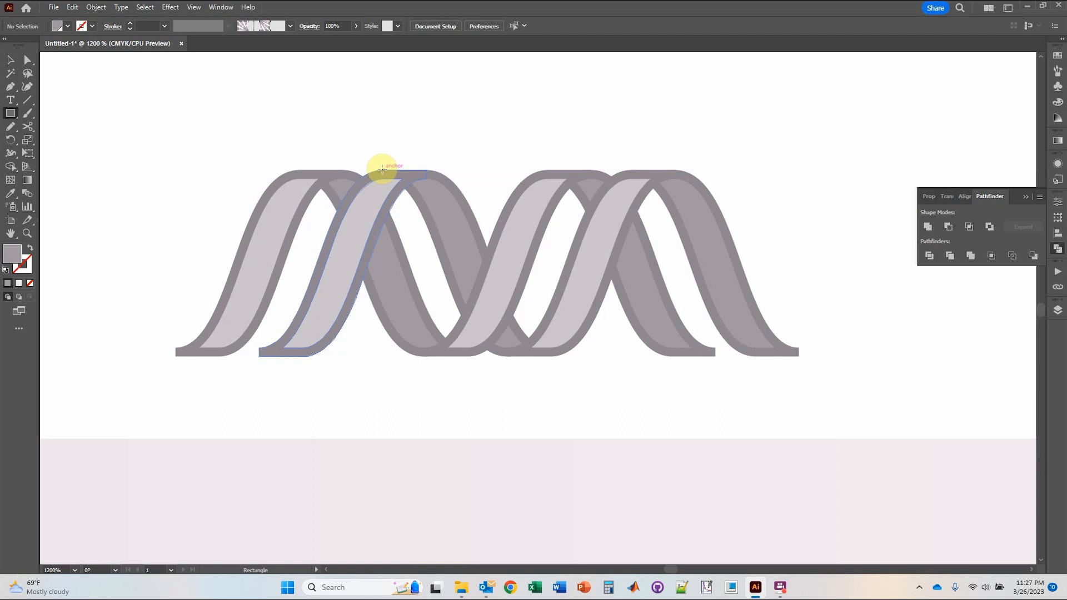
drag(383, 168, 711, 386)
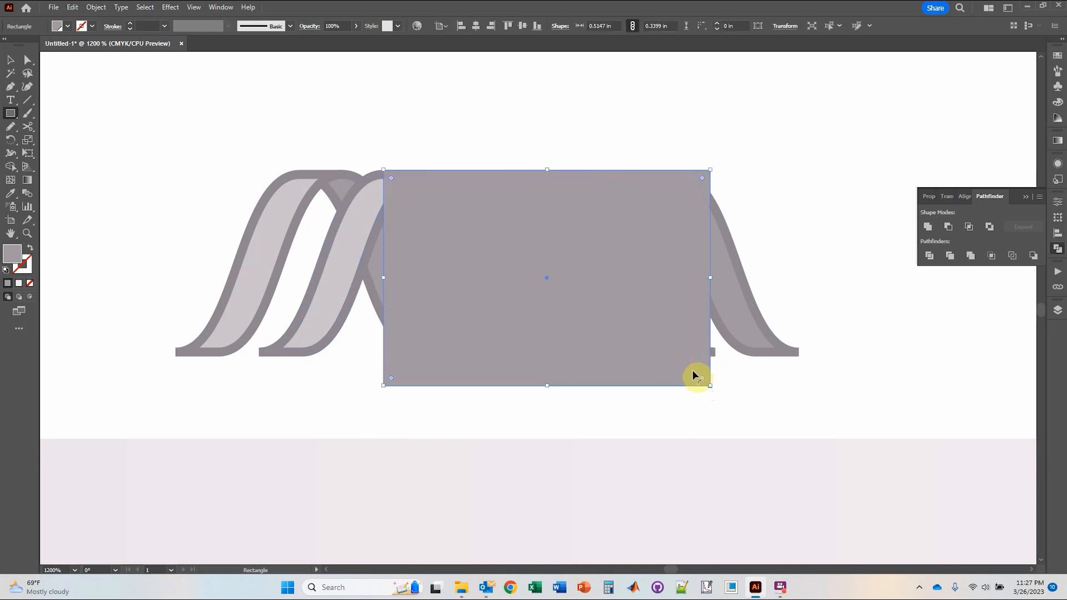
click(12, 60)
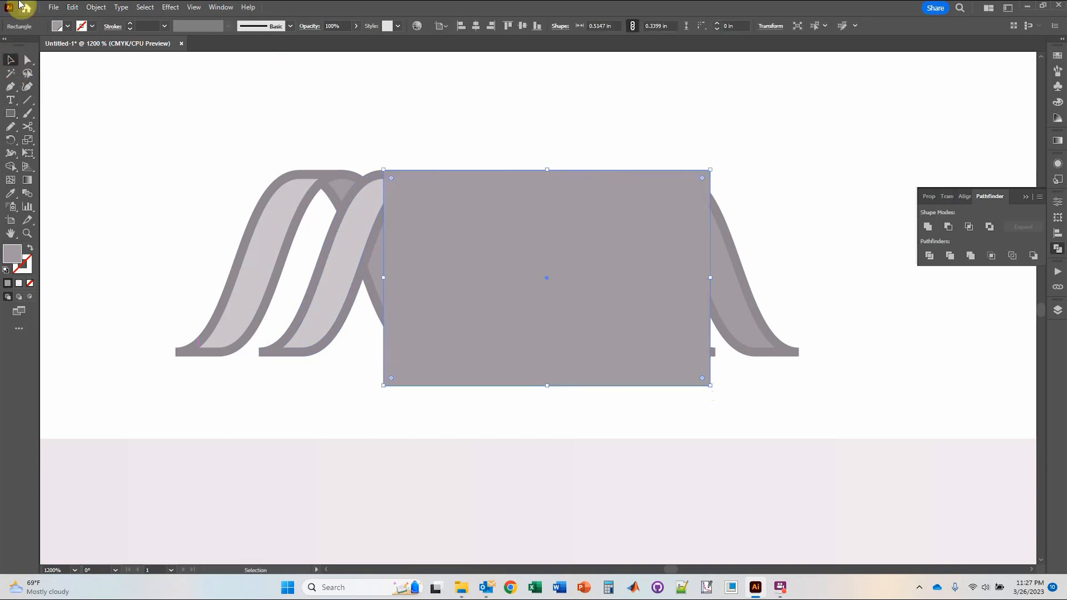
Give the rectangle no fill and a black 0.25 pt stroke so the ribbons show through.
click(86, 29)
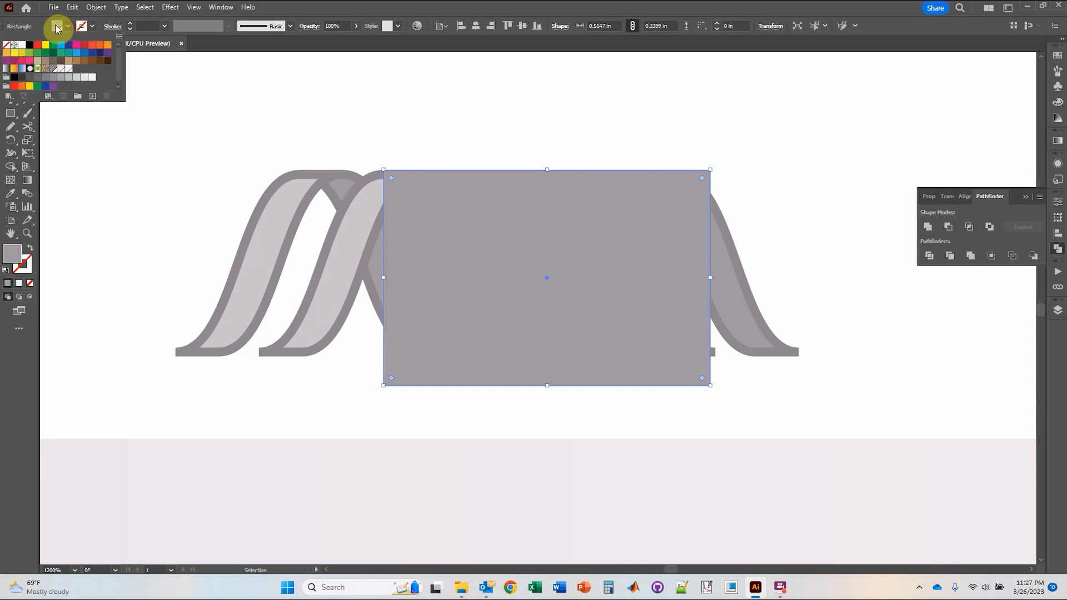
click(8, 45)
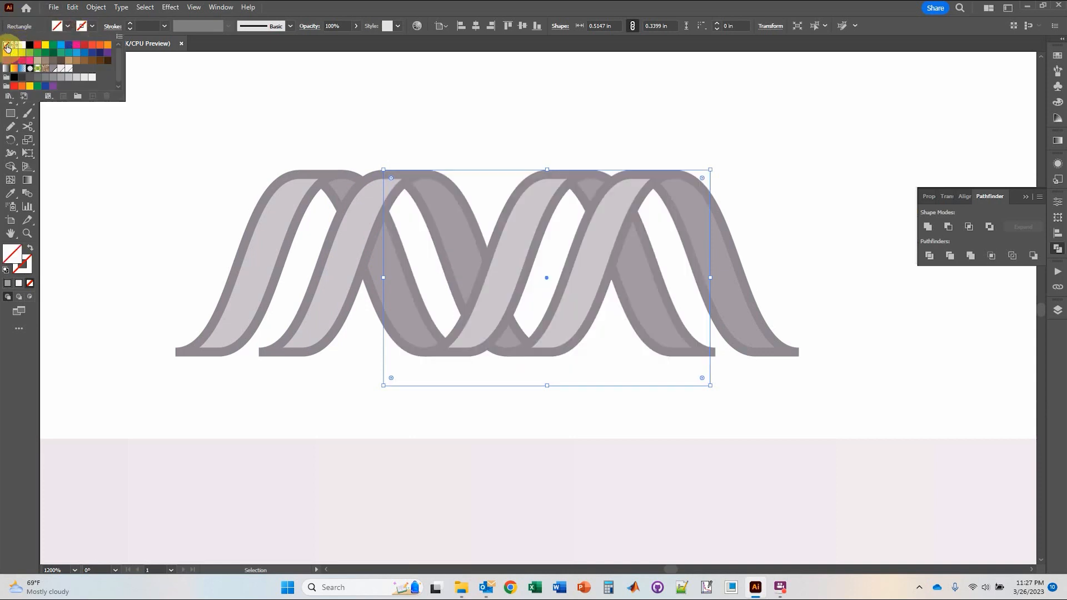
click(95, 32)
click(92, 26)
click(29, 45)
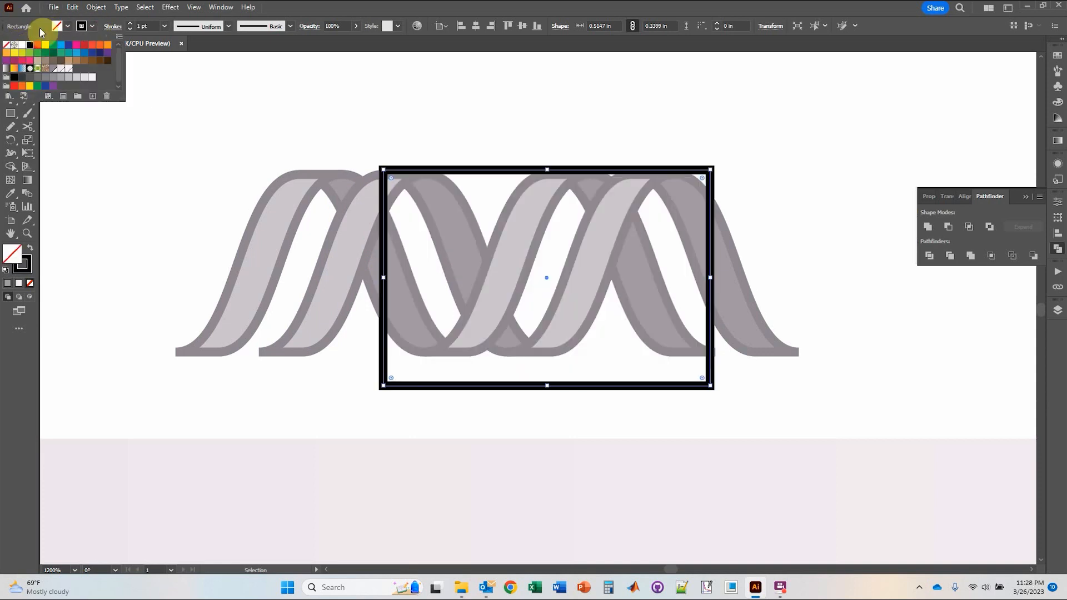
click(166, 27)
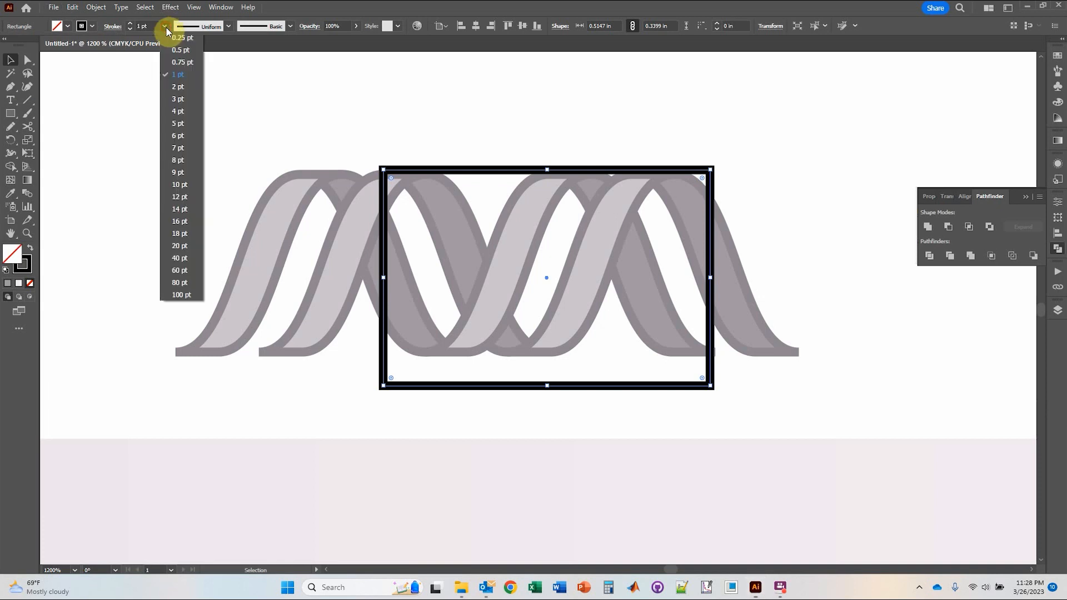
click(173, 37)
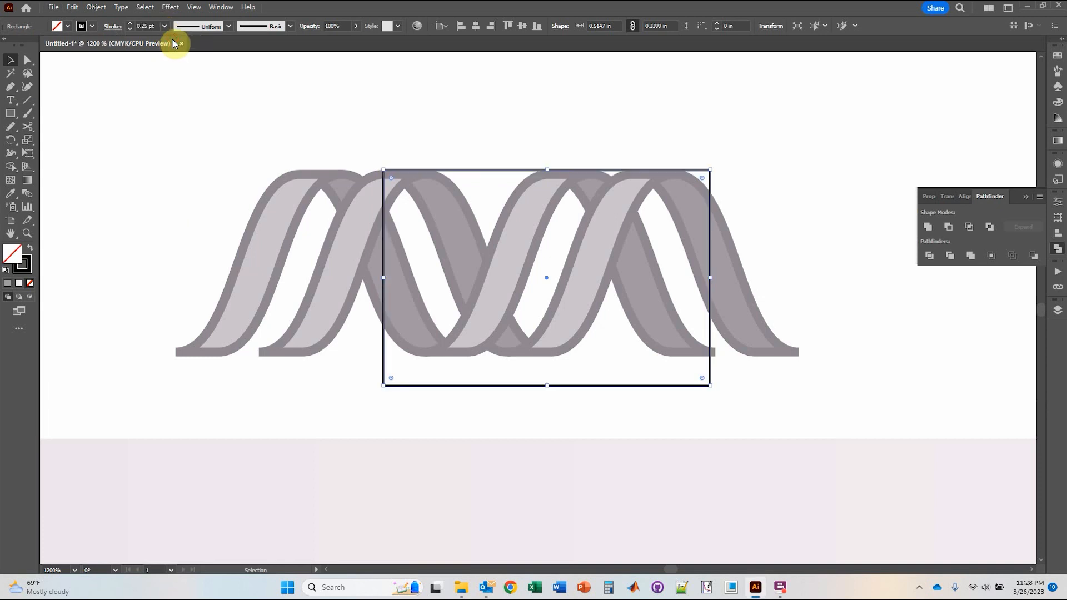
Resize the rectangle to about 0.39 by 0.41 in, ending at the duplicate strand's second peak and extending above the ribbons.
drag(712, 279, 632, 169)
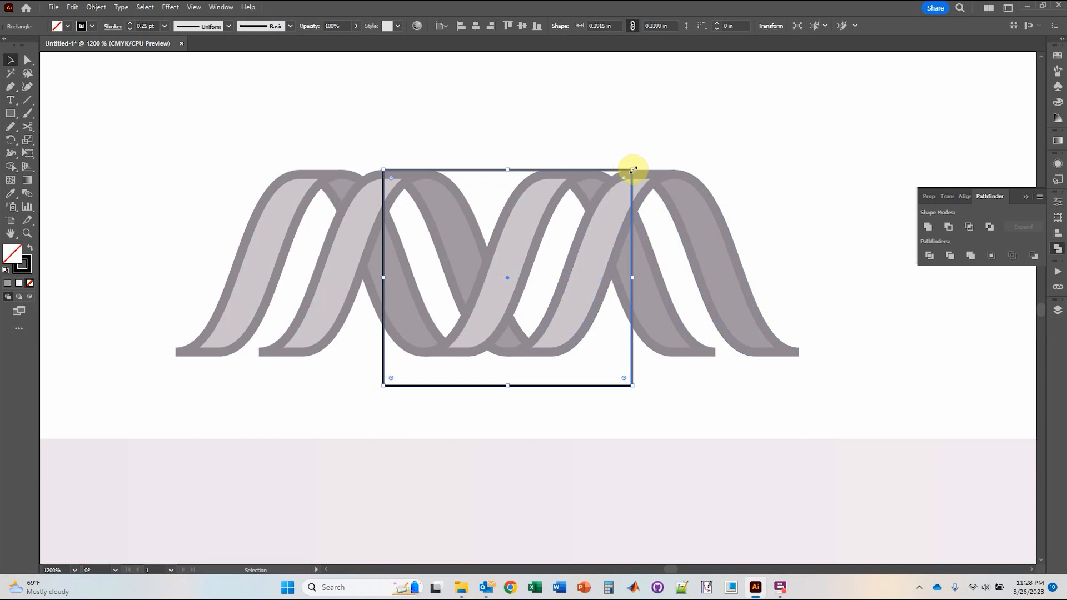
drag(507, 170, 508, 127)
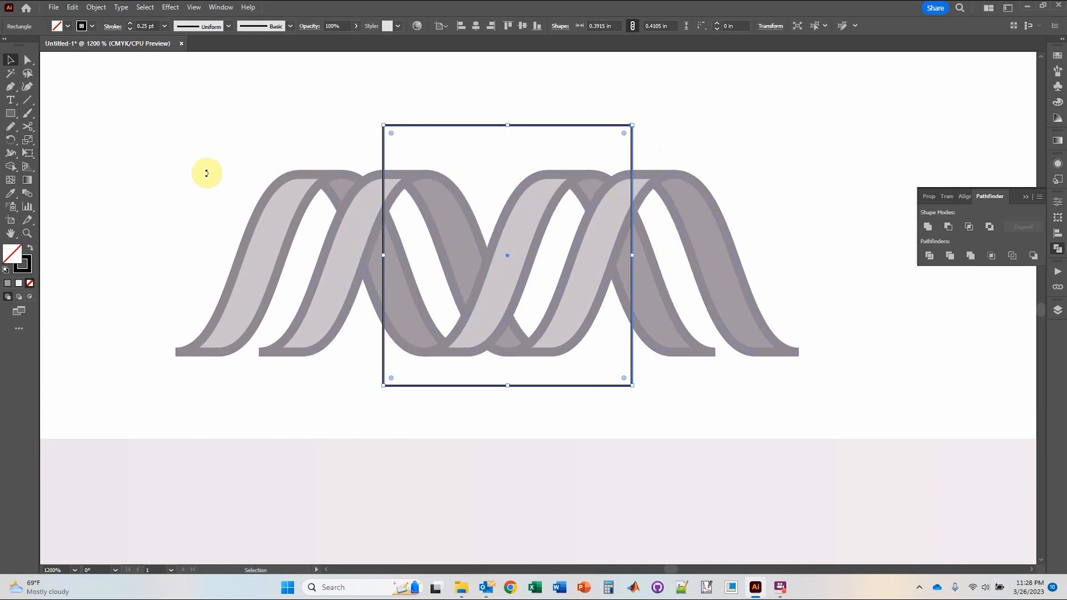
click(302, 118)
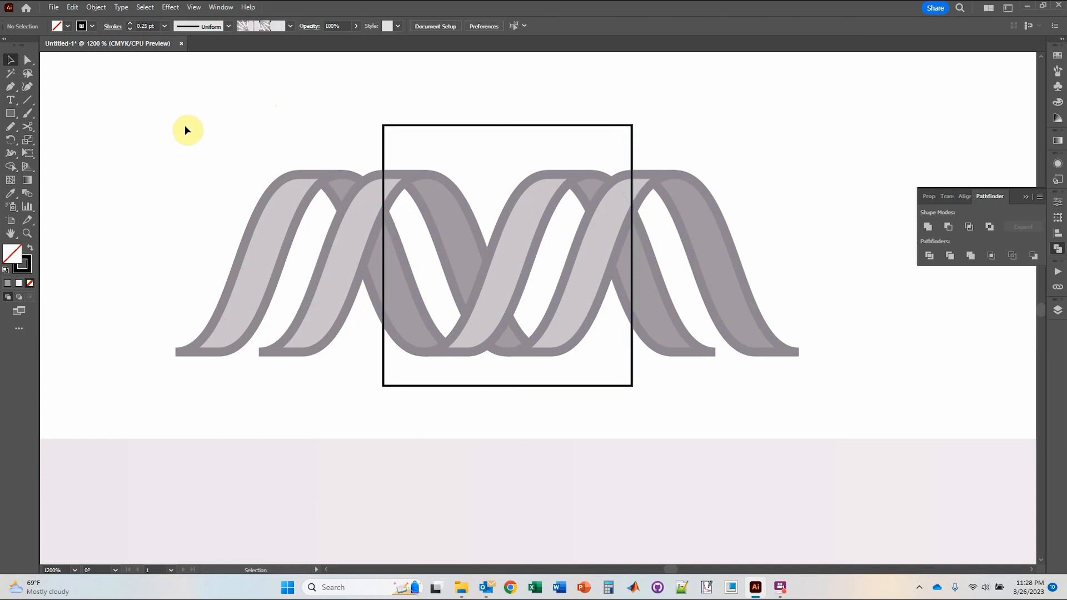
Select both ribbon strands with the rectangle as the key object and bring up the Pathfinder operations.
drag(160, 113, 826, 432)
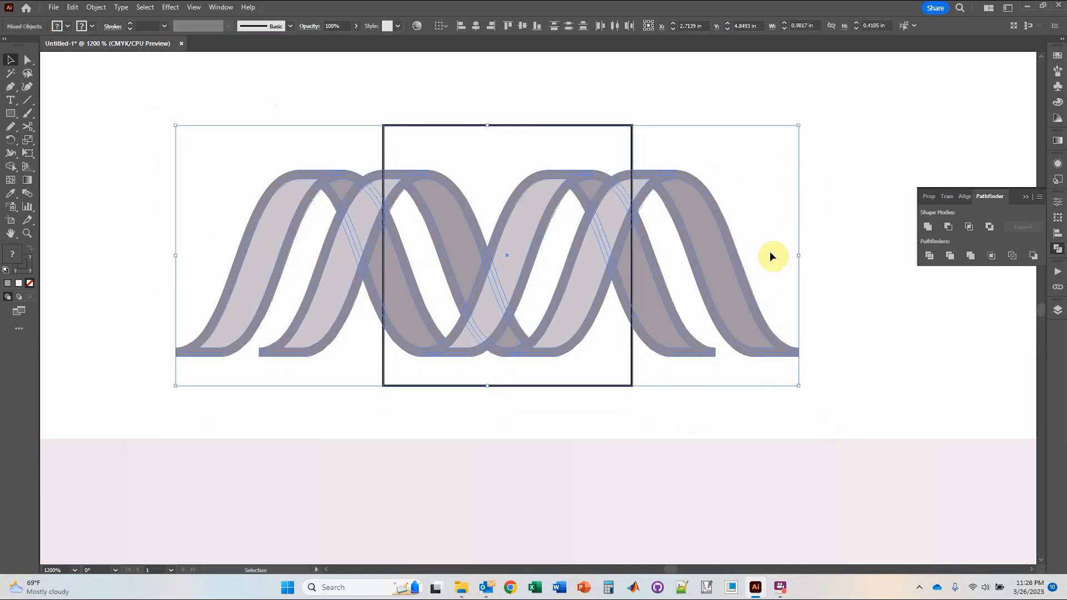
click(631, 147)
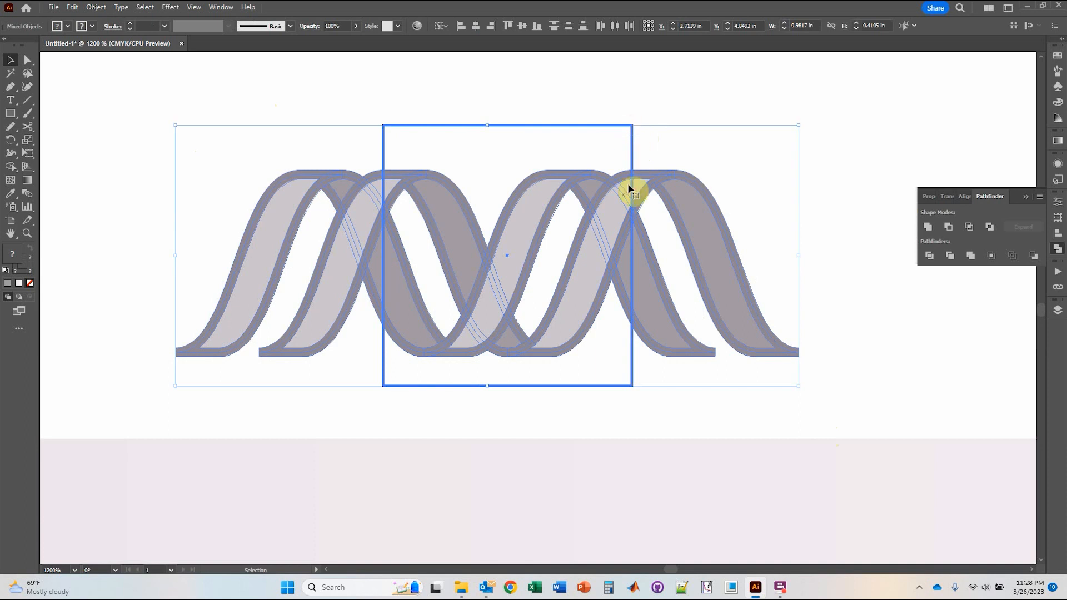
click(1057, 251)
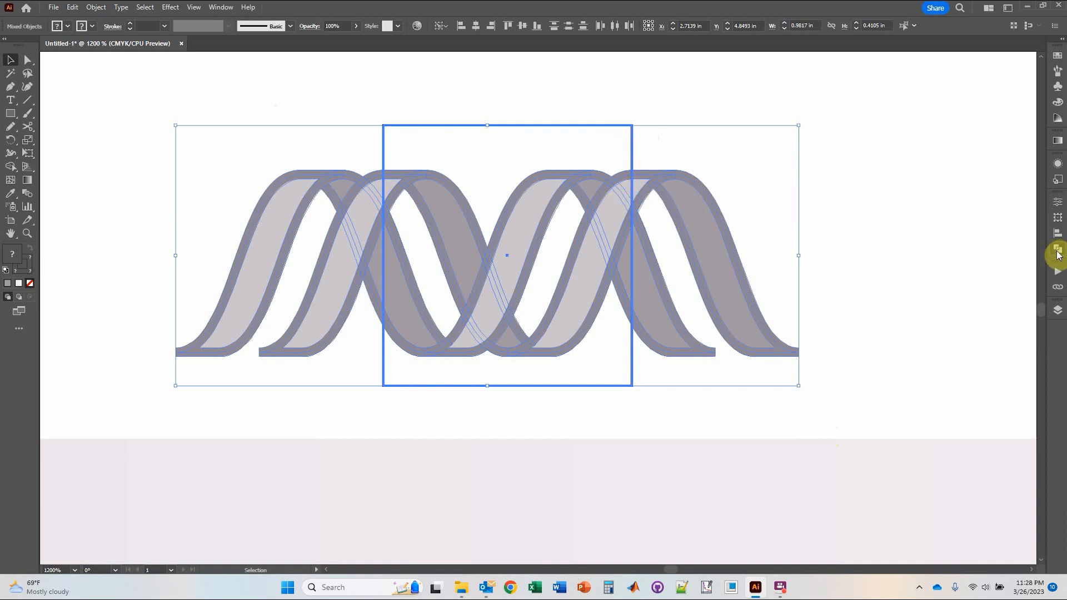
click(1056, 251)
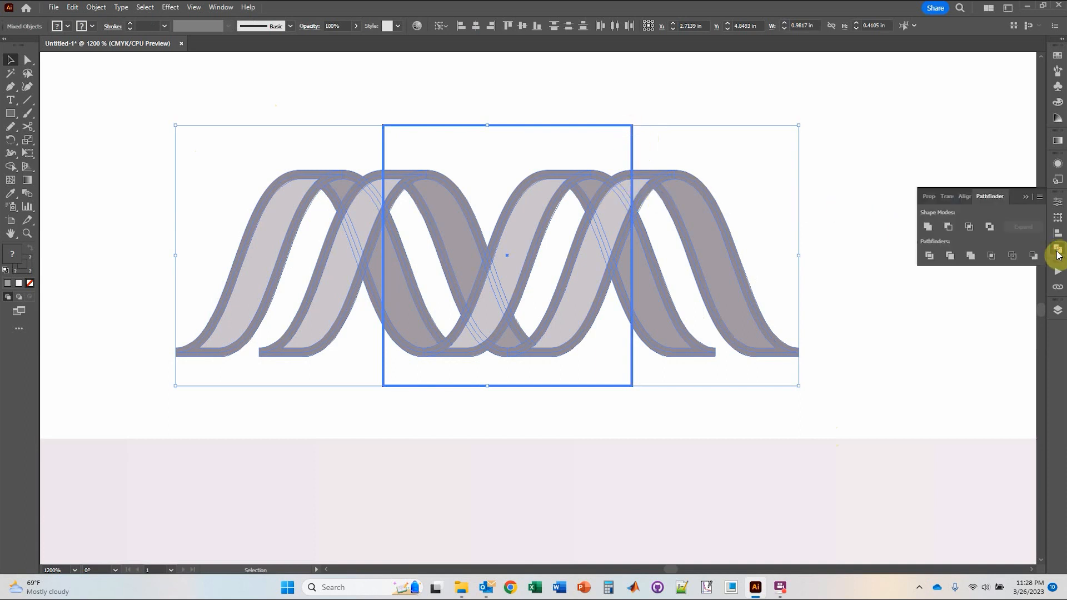
Crop the overlapping ribbon artwork to the blue-outlined rectangle with the Pathfinder Crop operation and deselect it.
click(994, 255)
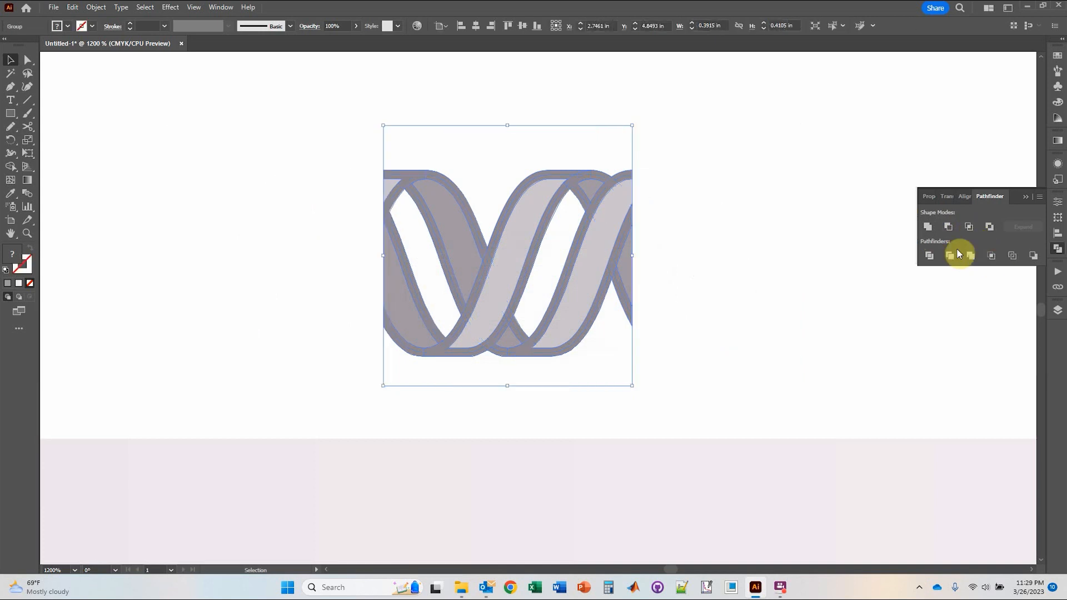
click(680, 195)
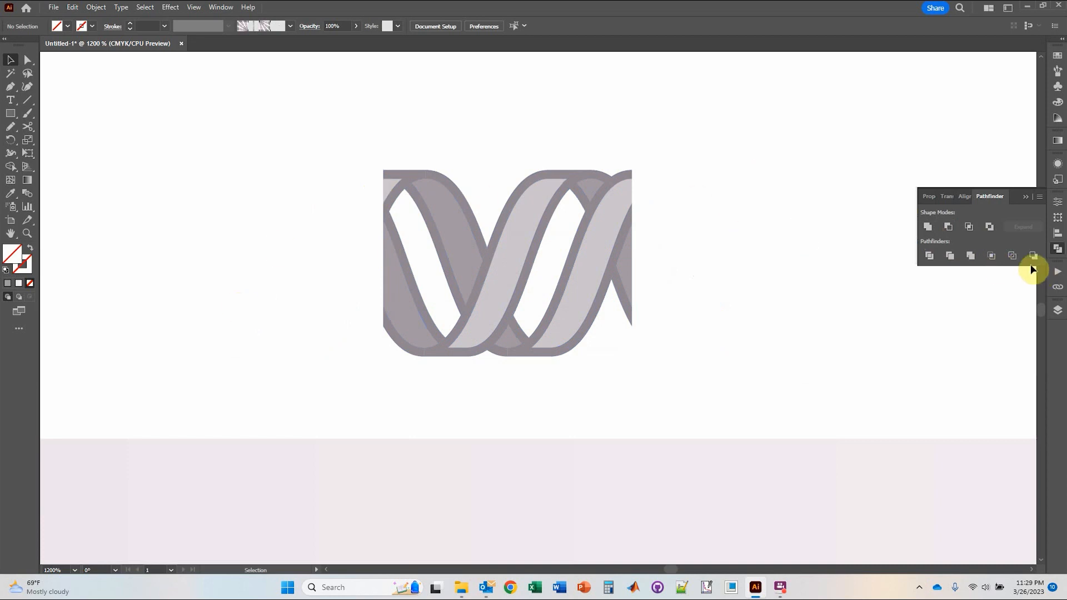
click(473, 167)
click(717, 285)
Delete the empty leftover paths above and below the cropped helix, then group the remaining shapes into one tile.
drag(446, 98, 528, 176)
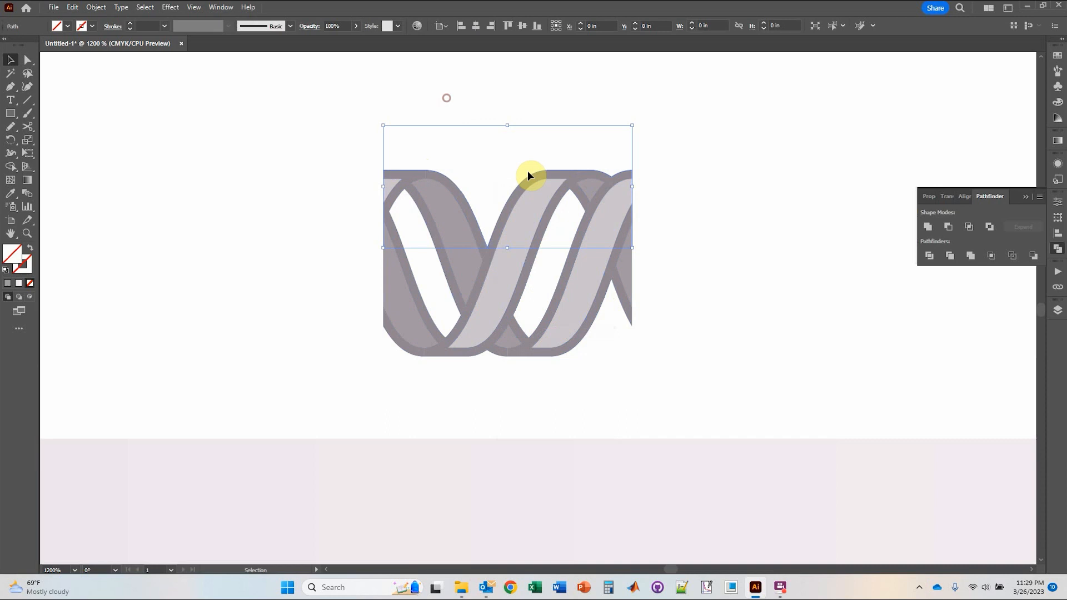
click(472, 168)
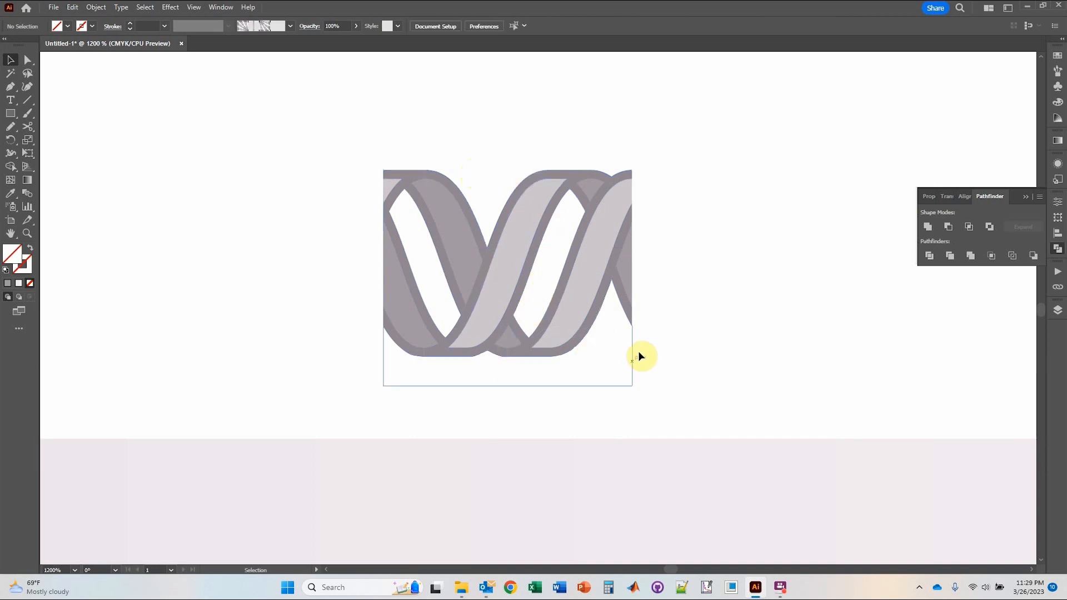
drag(666, 380, 599, 337)
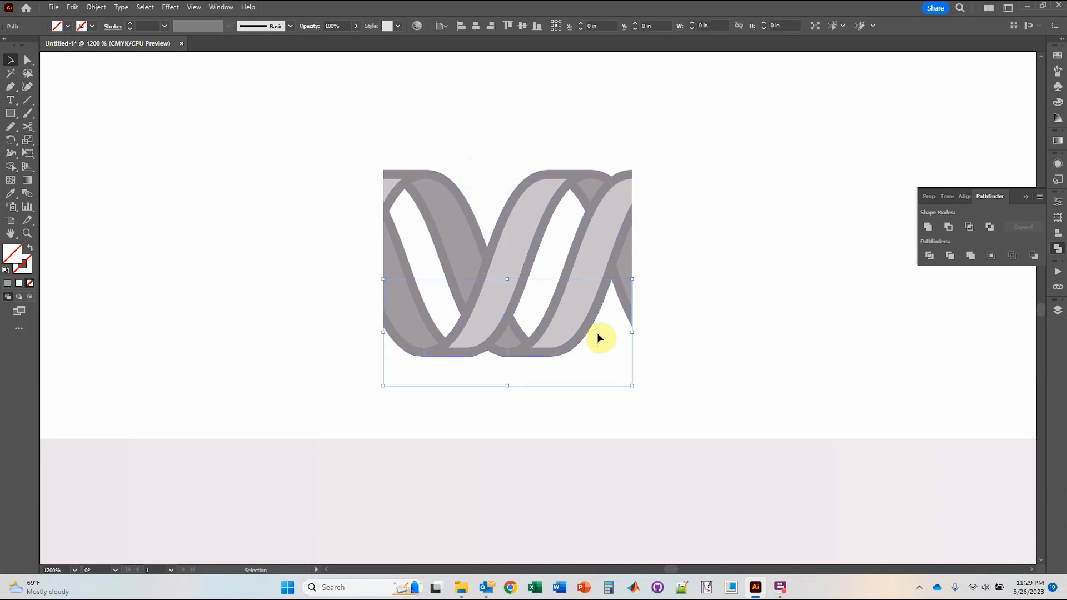
click(612, 360)
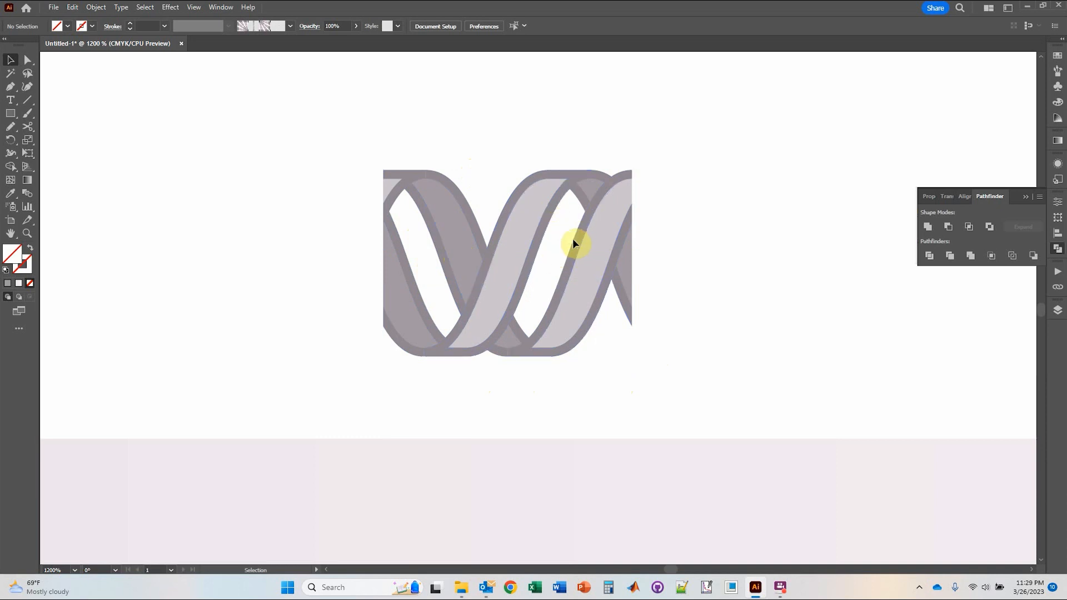
key(ctrl+a)
key(ctrl+g)
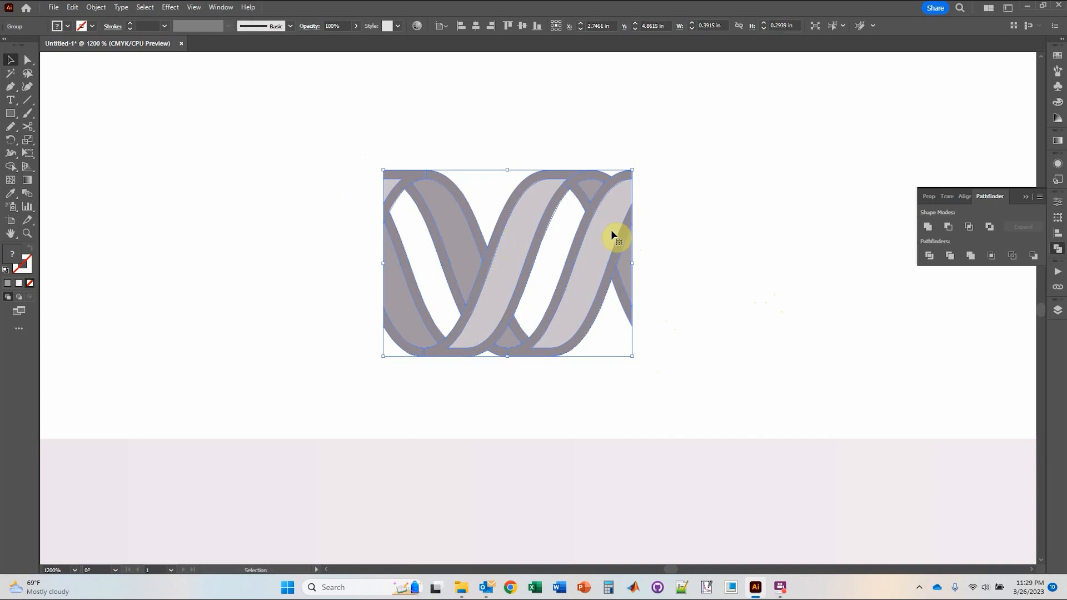
Duplicate the helix tile flush against its left edge to check the repeat, and undo the copy.
drag(613, 232, 362, 232)
click(375, 127)
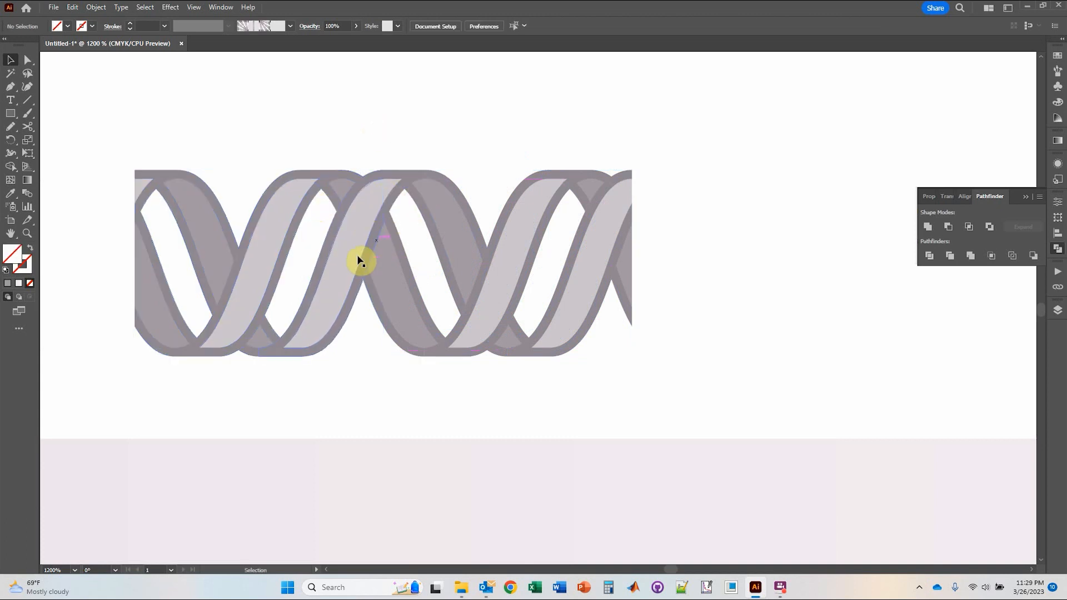
key(ctrl+z)
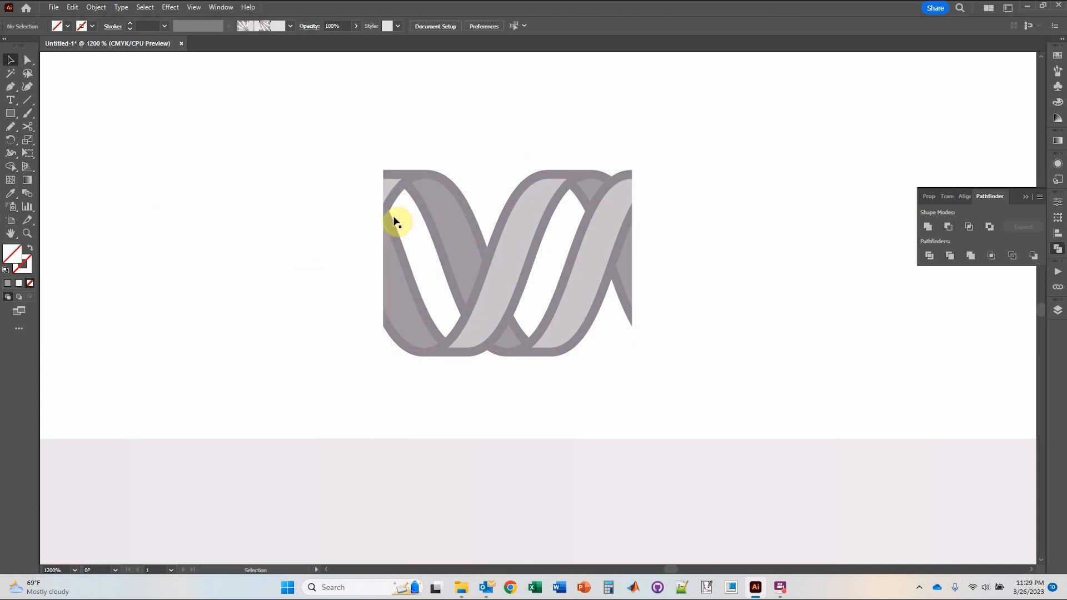
Create a new pattern brush from the helix tile.
scroll(422, 229, down, 3)
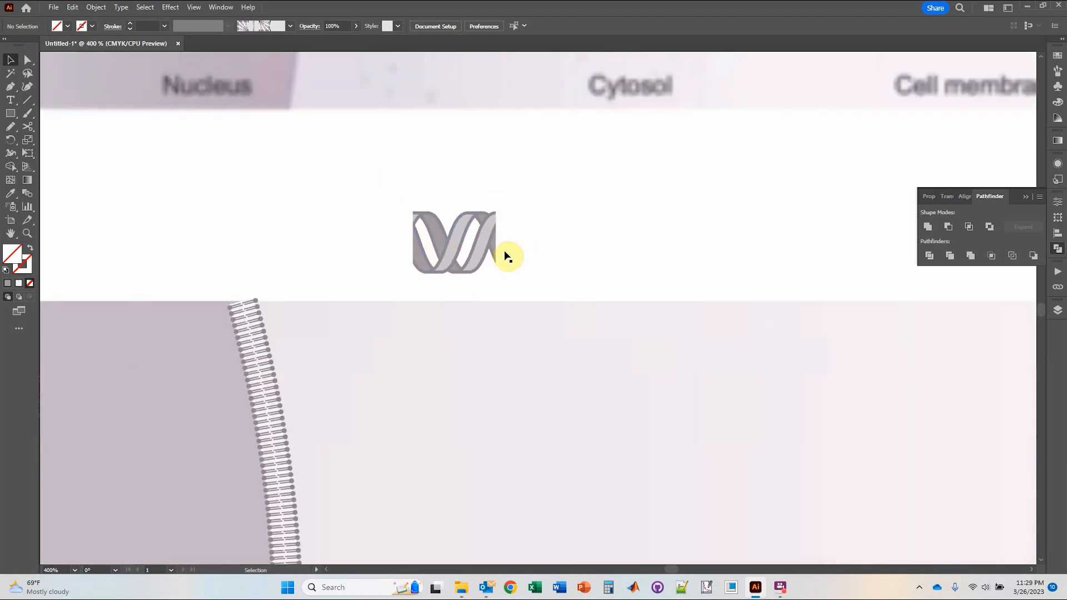
click(1056, 73)
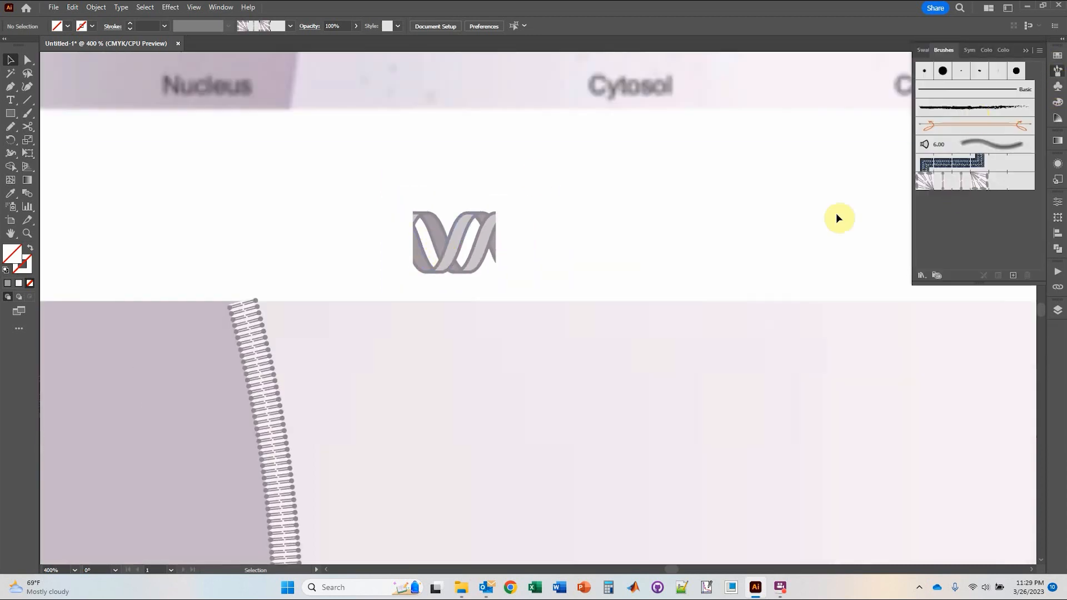
drag(363, 199, 535, 294)
mouse_move(429, 269)
mouse_down()
mouse_move(809, 206)
mouse_move(970, 222)
mouse_up()
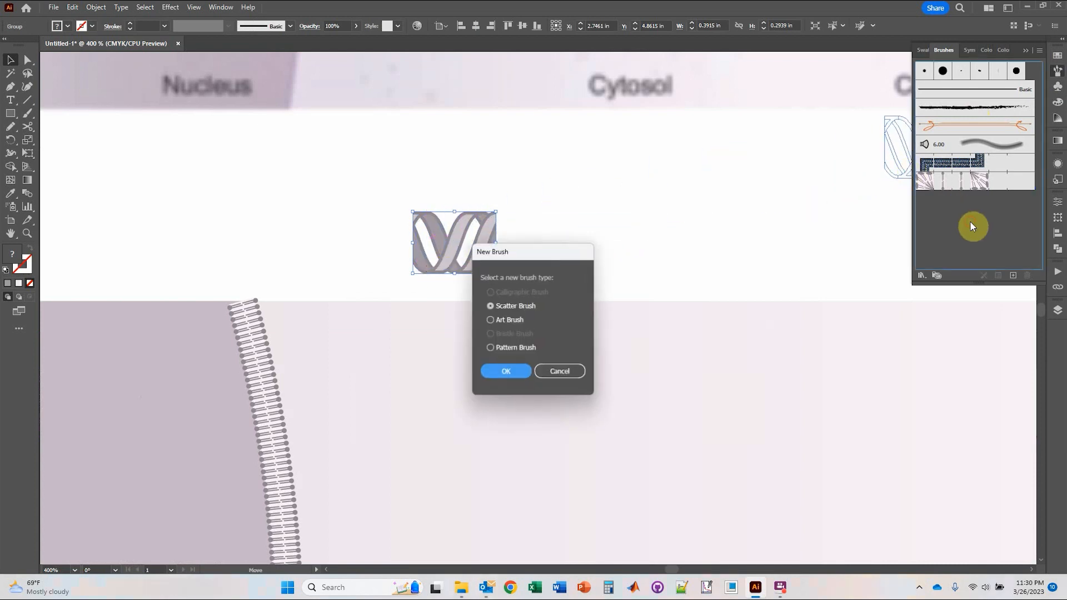
click(501, 349)
click(508, 372)
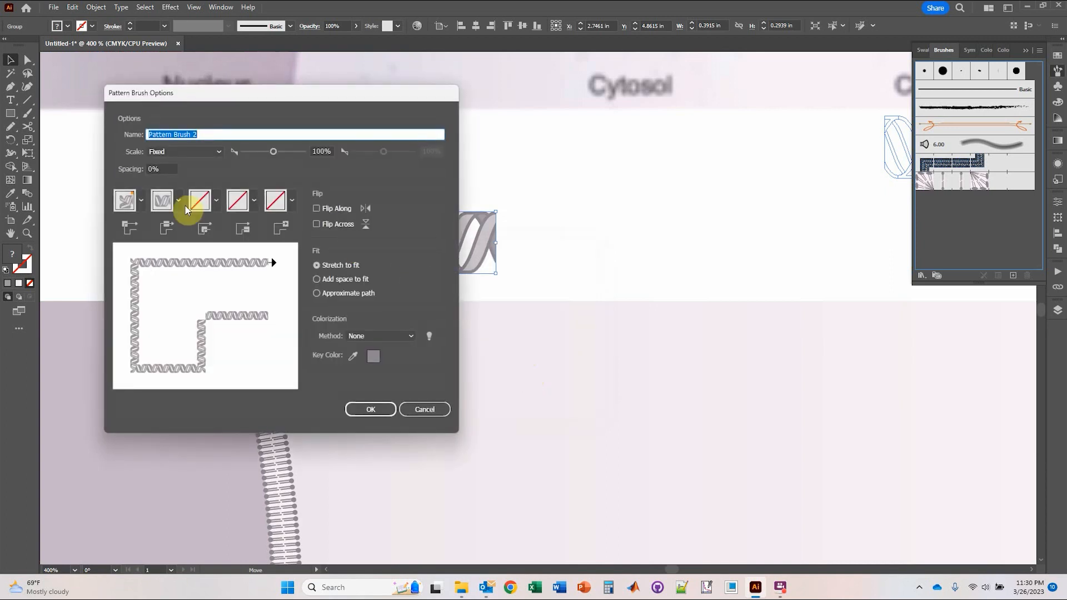
Give the pattern brush automatically generated outer and inner corner tiles and accept its options.
click(142, 200)
click(83, 267)
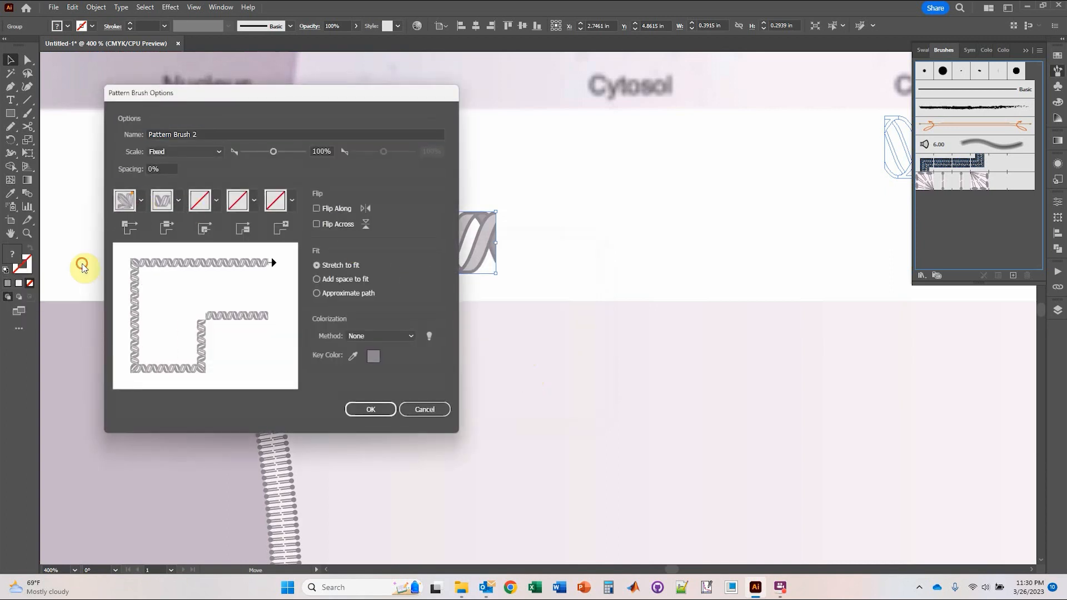
click(216, 201)
click(127, 312)
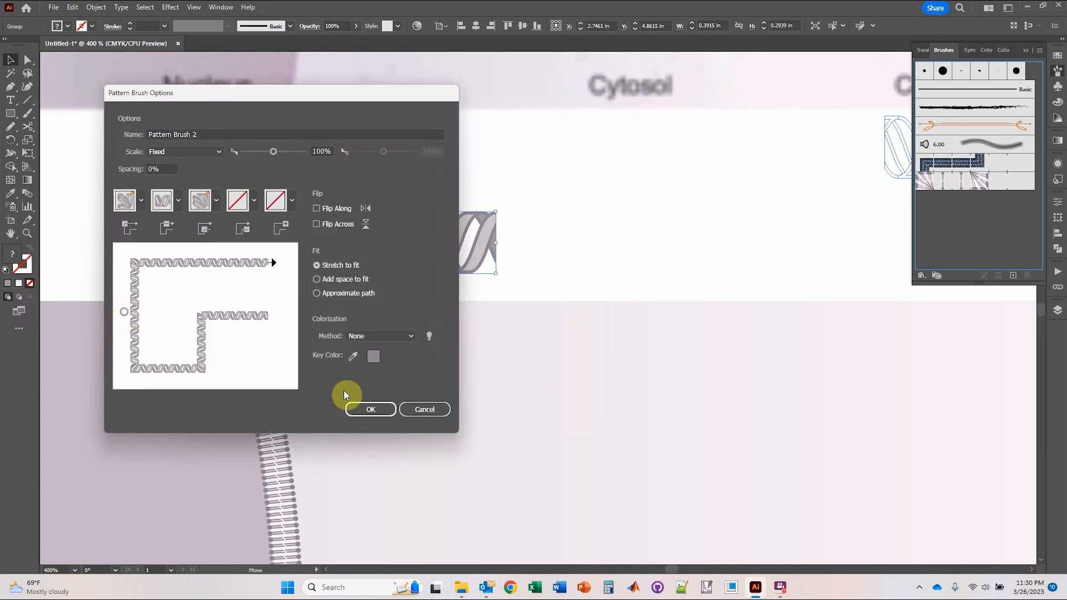
click(370, 409)
click(627, 231)
Draw a wavy open path inside the lower nucleus with the Pencil tool, about 1.15 in wide and 2.71 in high.
scroll(553, 247, down, 3)
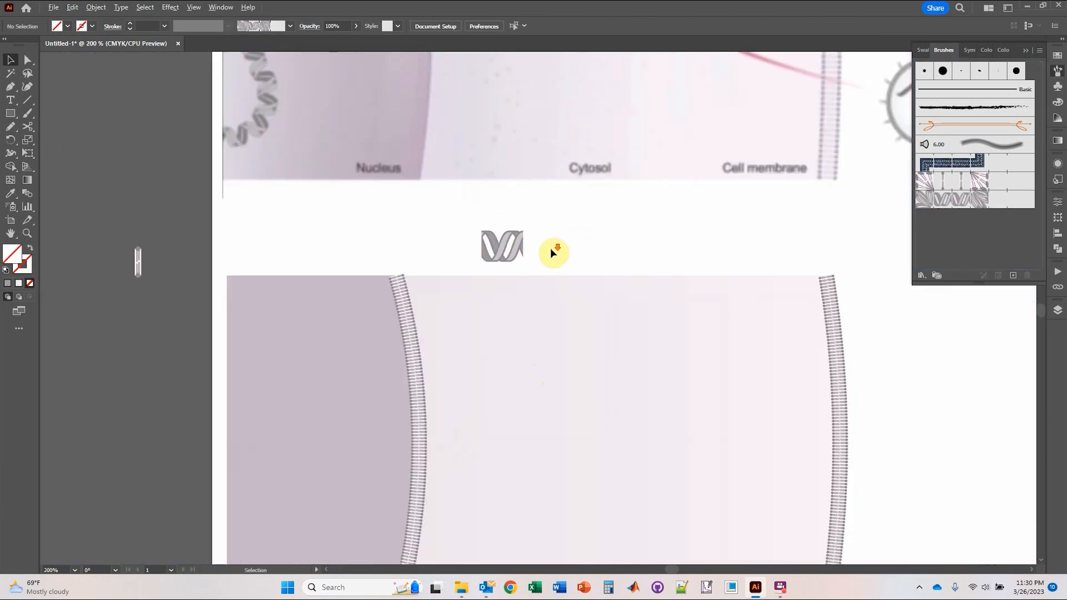
drag(380, 249, 417, 222)
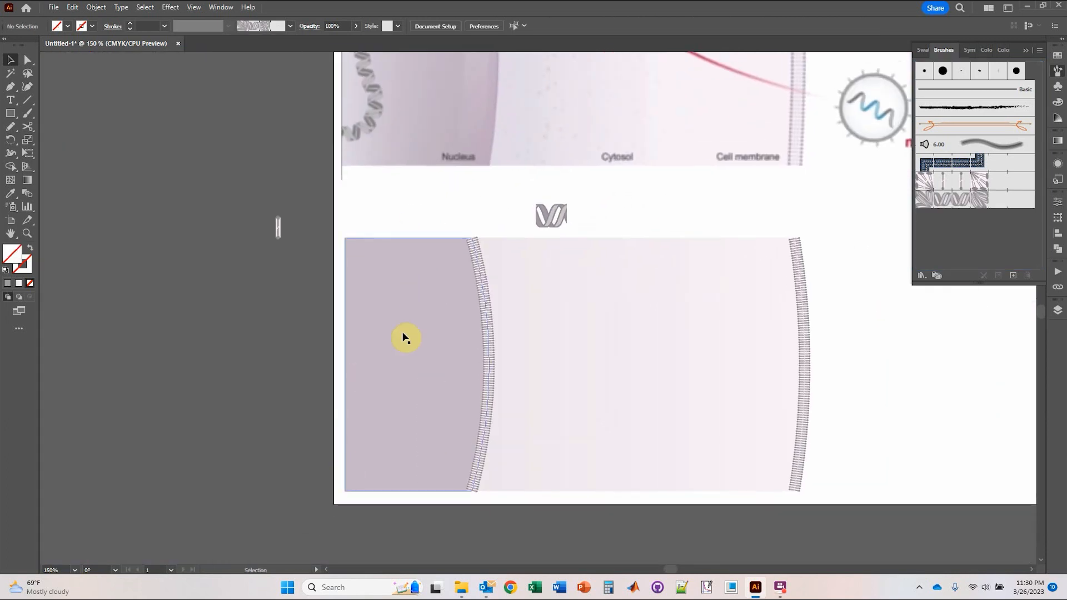
click(11, 128)
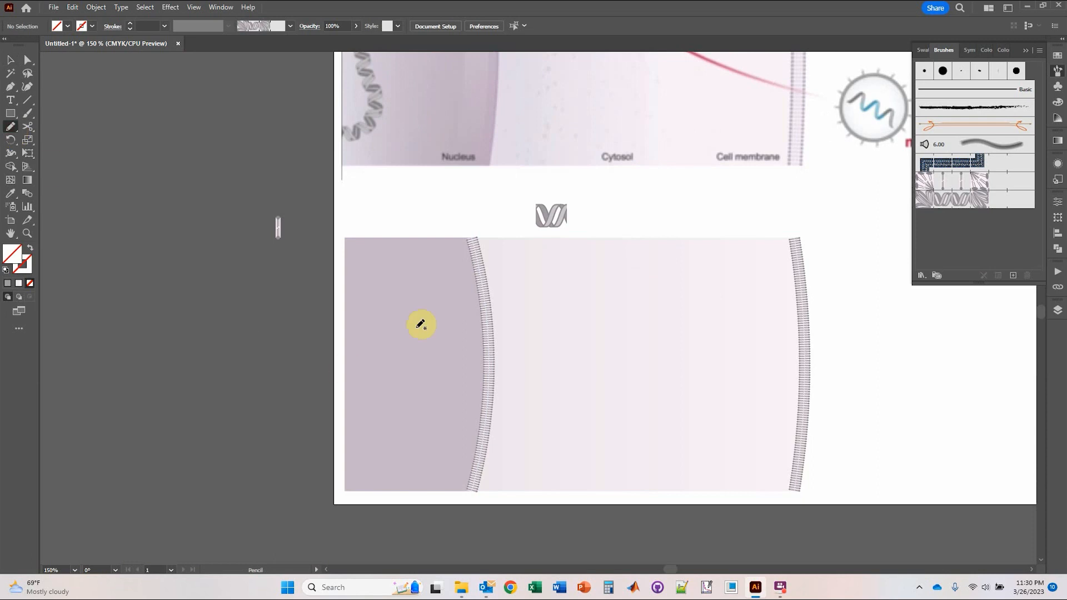
click(953, 199)
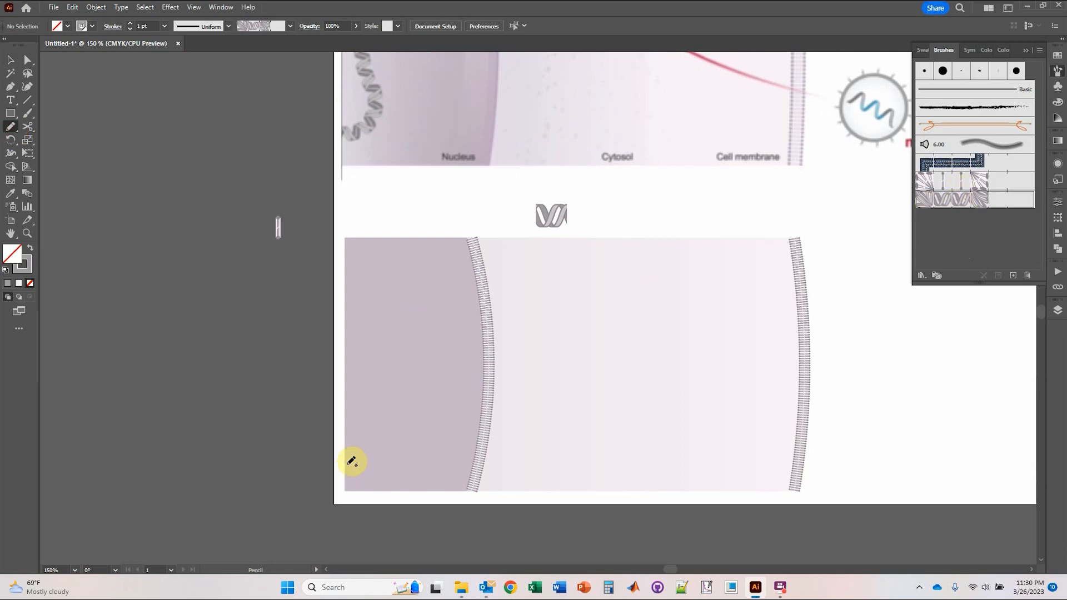
mouse_move(341, 460)
mouse_down()
mouse_move(394, 462)
mouse_move(419, 442)
mouse_move(424, 404)
mouse_move(401, 336)
mouse_move(425, 286)
mouse_move(415, 264)
mouse_move(334, 254)
mouse_up()
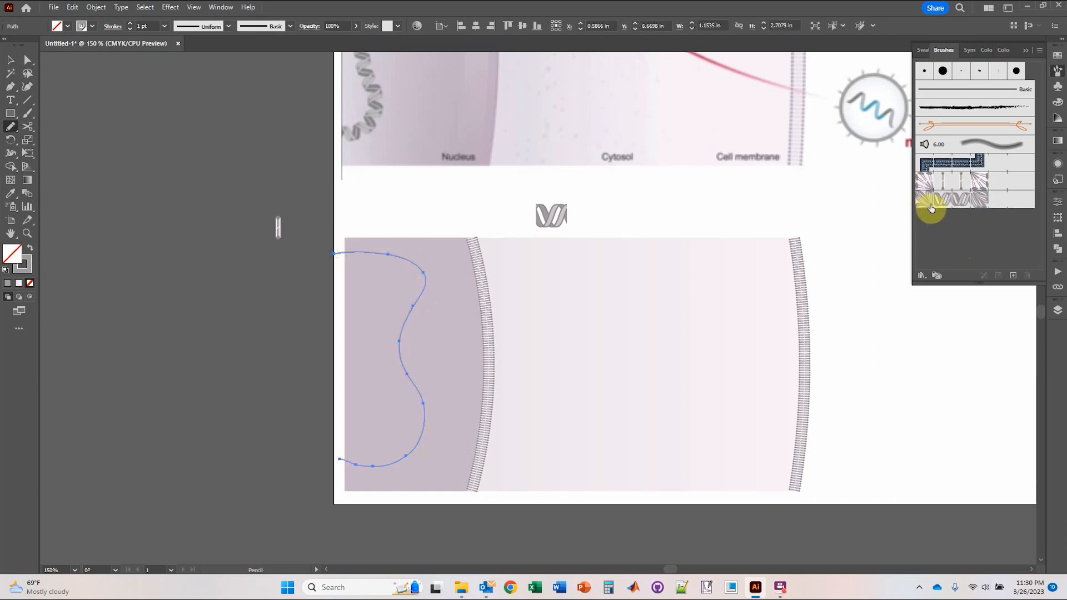
Apply the helix pattern brush to the wavy path and set its stroke weight to 0.5 pt.
click(939, 204)
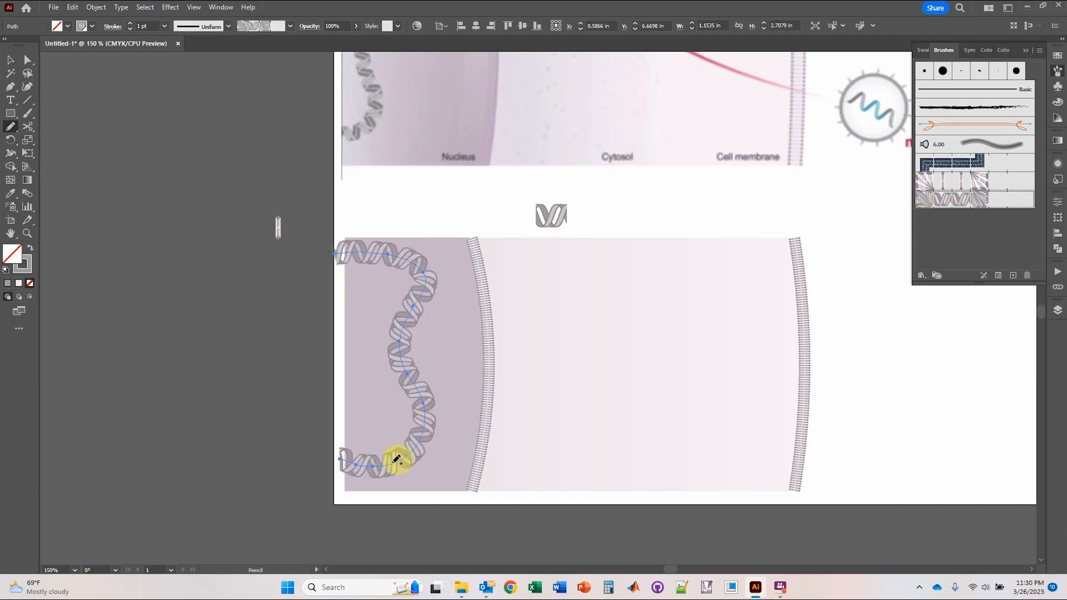
click(164, 27)
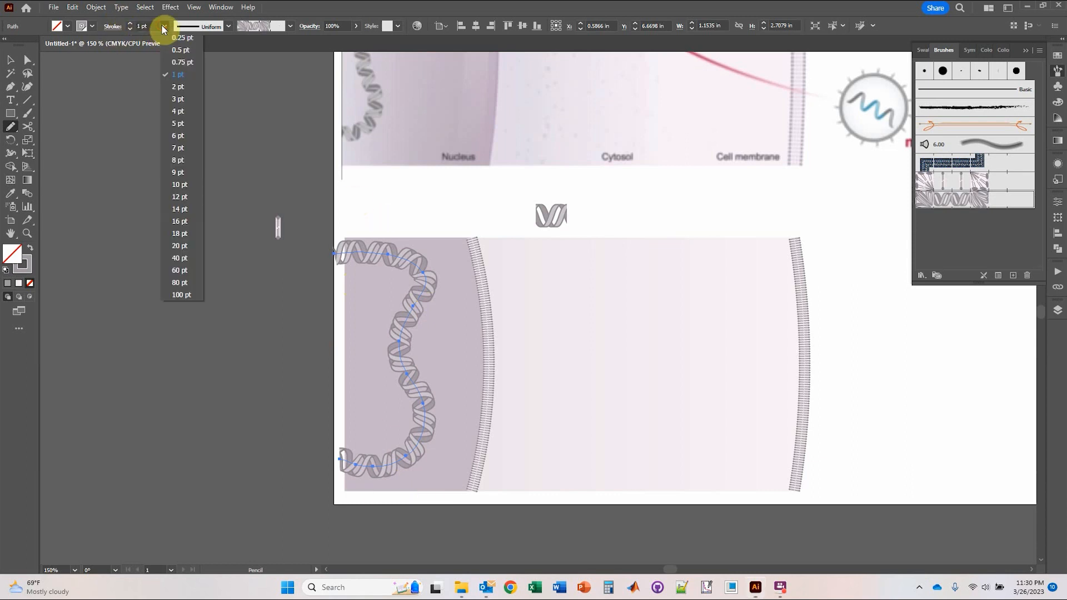
click(176, 49)
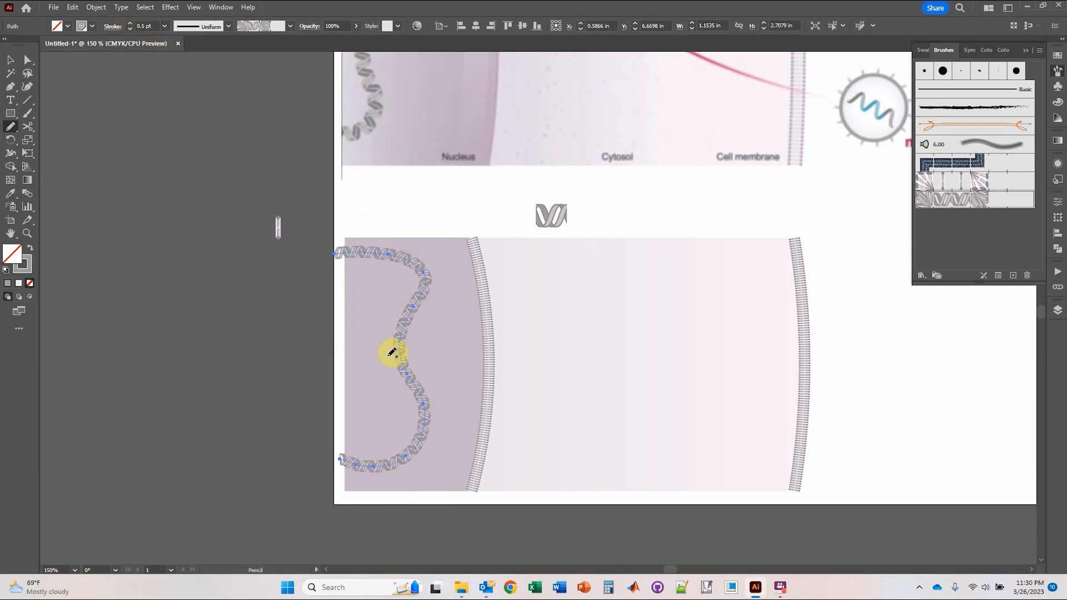
Refine the upper bend of the DNA strand by adjusting its anchor points directly.
click(10, 60)
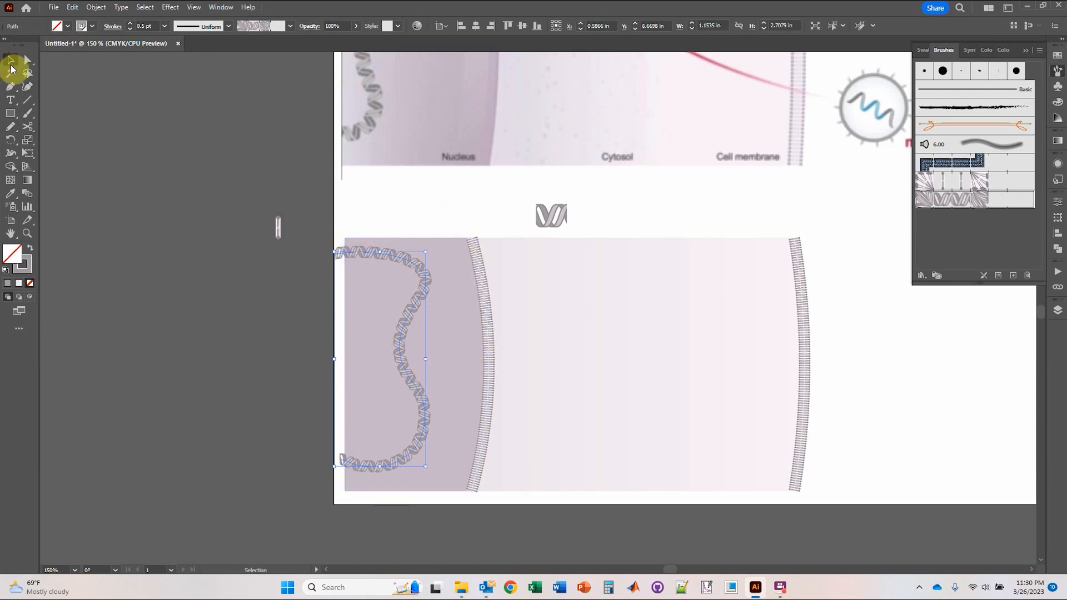
click(28, 60)
click(428, 281)
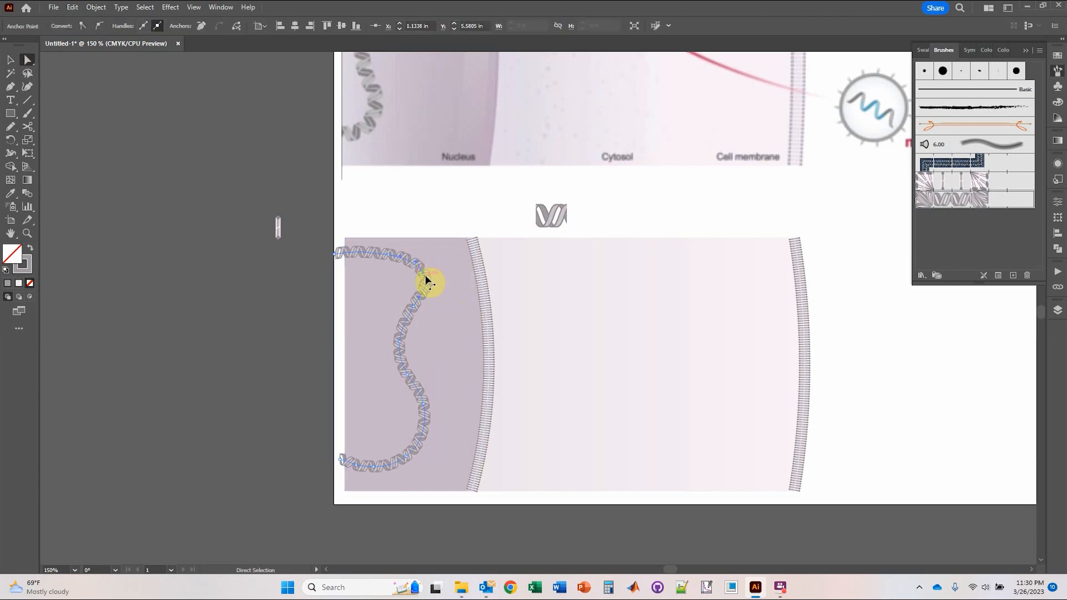
drag(427, 284, 407, 306)
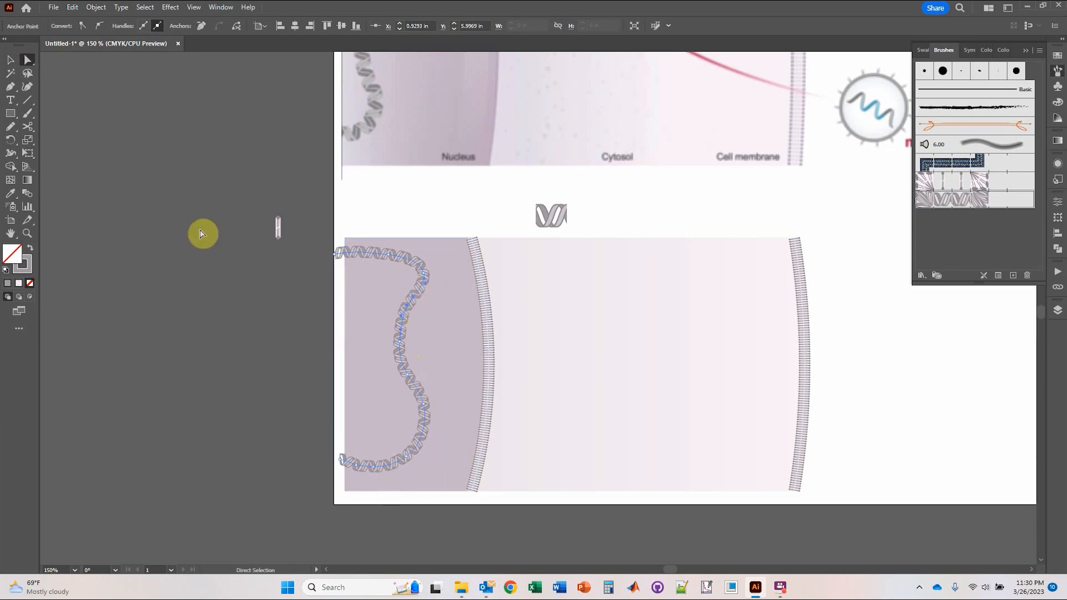
click(9, 55)
Compare the DNA strand with the reference figure and cut its path above and below the middle bend using the Scissors tool.
scroll(336, 274, up, 5)
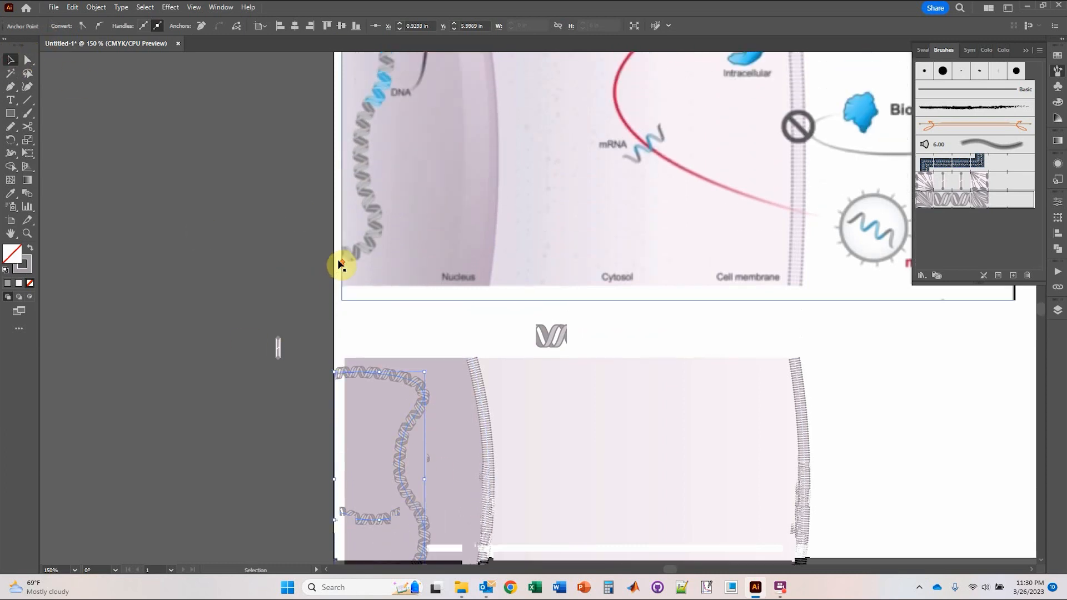
scroll(388, 95, up, 1)
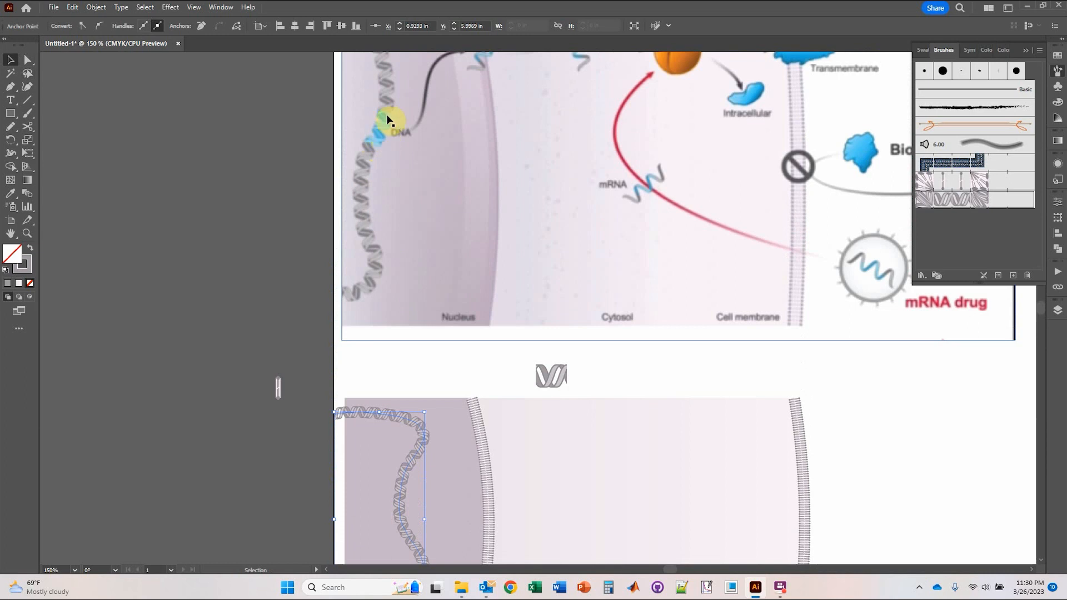
scroll(417, 508, down, 6)
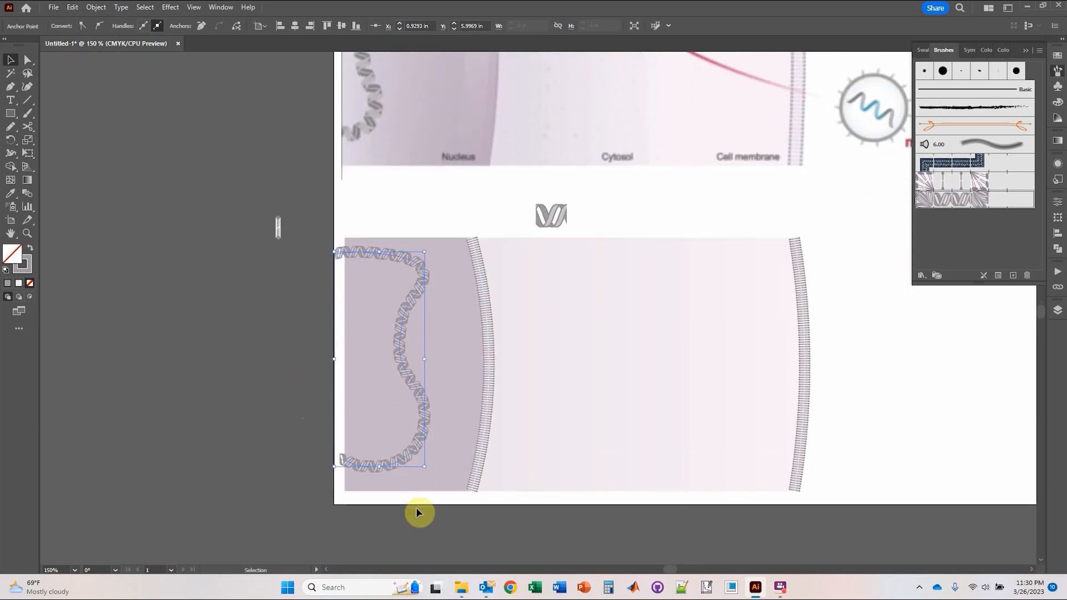
scroll(402, 323, up, 3)
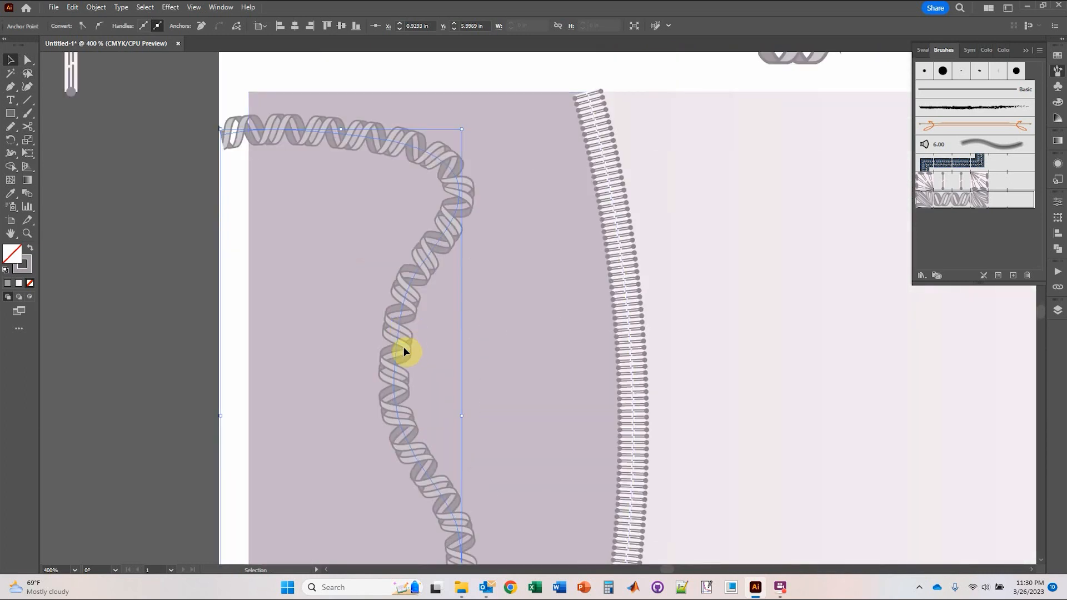
click(28, 127)
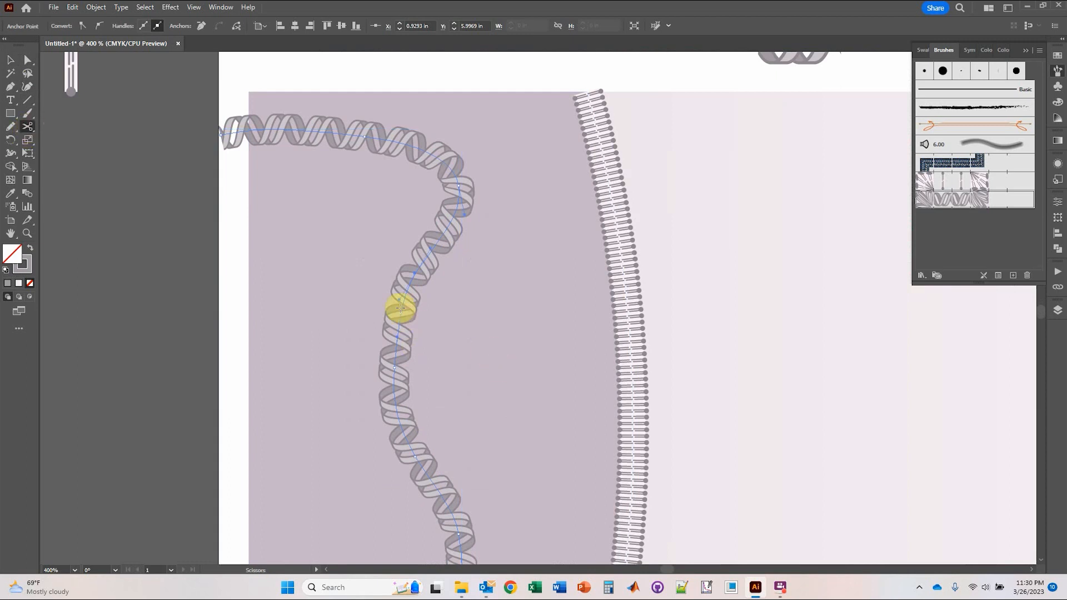
click(404, 301)
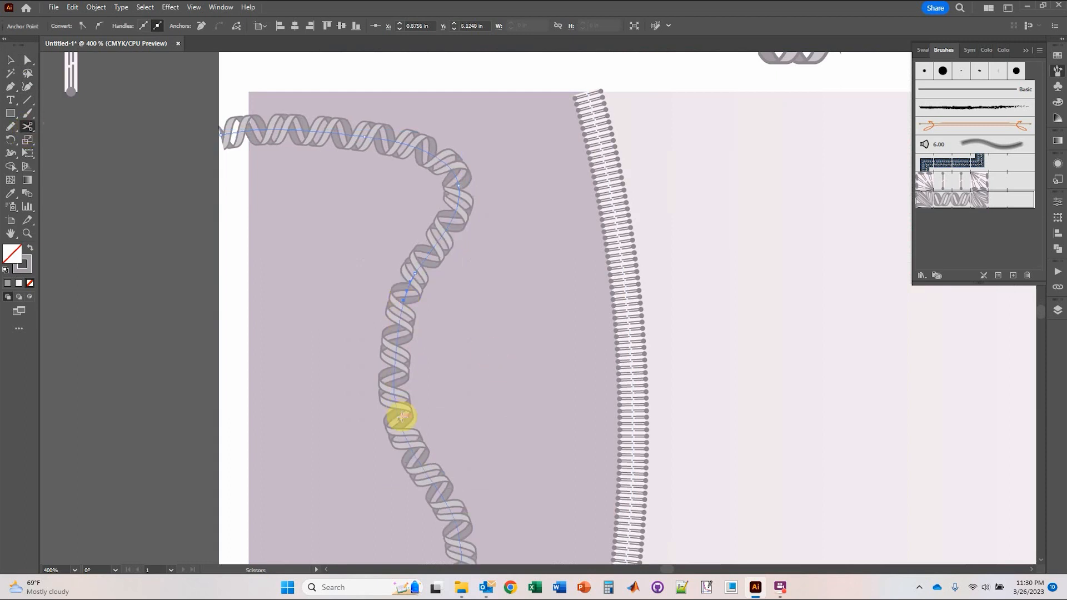
click(398, 421)
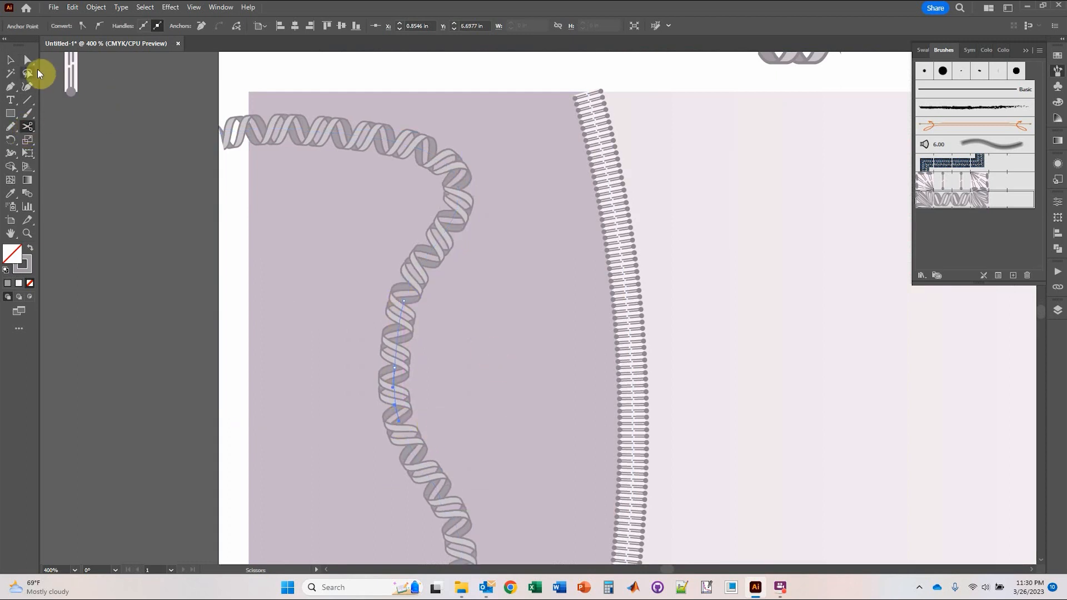
Recolor the DNA strand's middle segment teal with Recolor Artwork, using hue 185.82°, saturation 76.65% and brightness 58.56%.
click(12, 59)
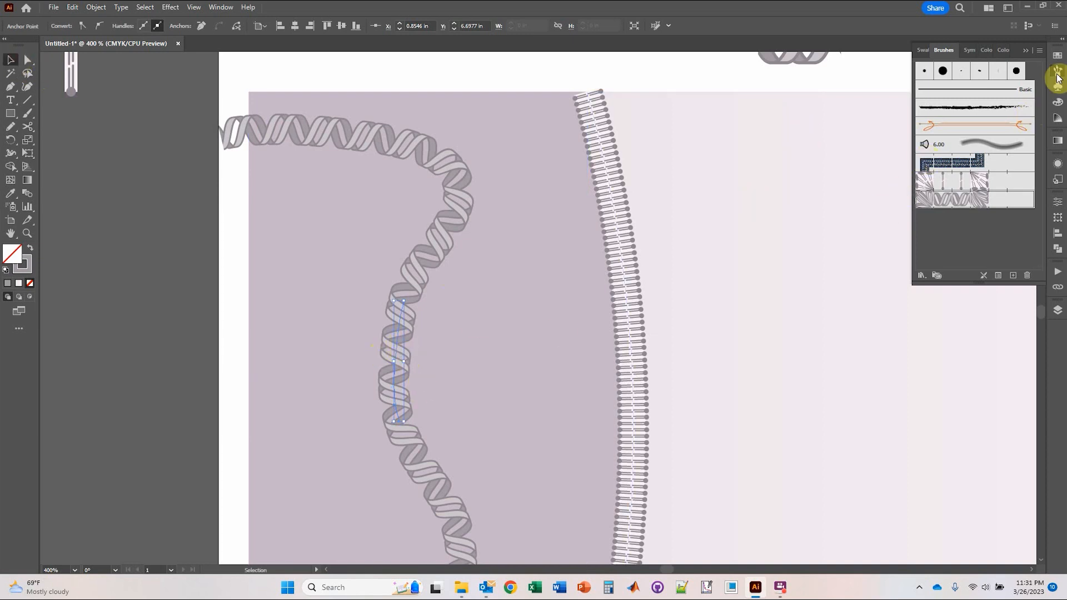
click(1058, 118)
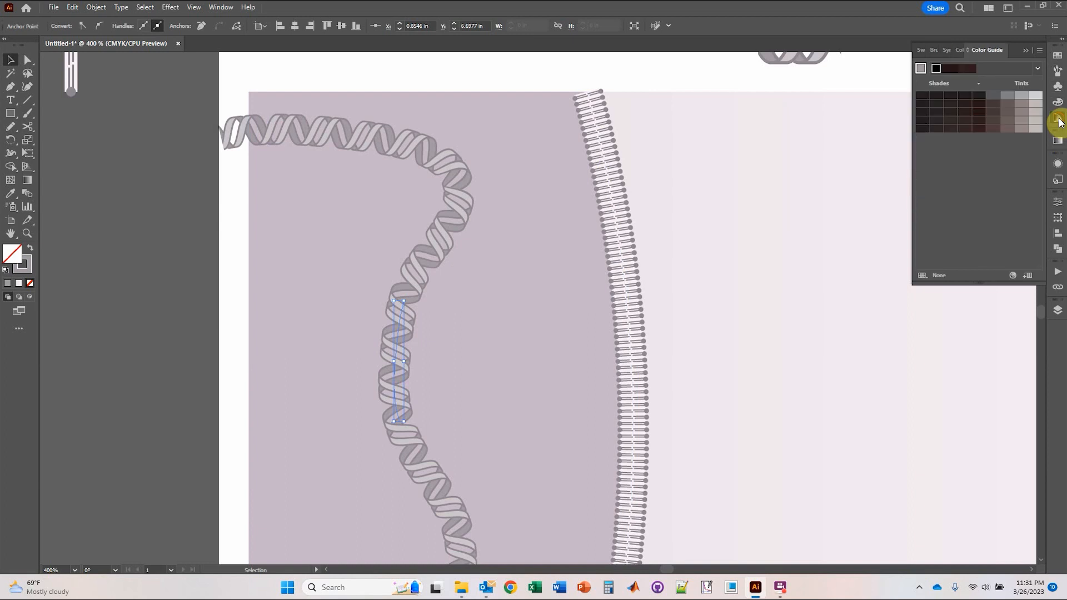
click(1013, 275)
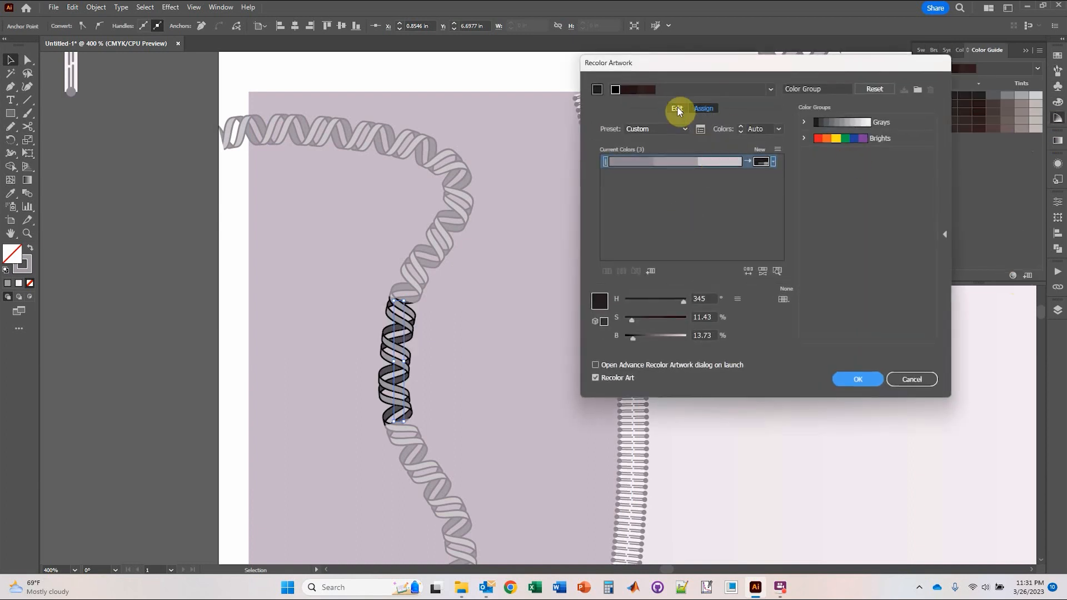
click(876, 90)
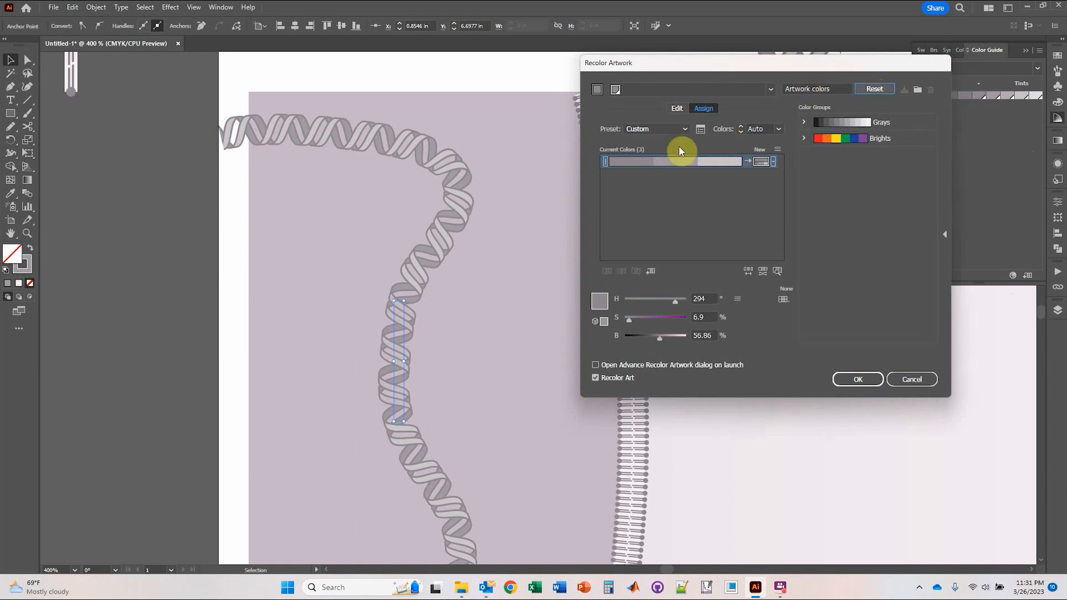
click(677, 108)
drag(689, 277, 690, 278)
drag(629, 319, 662, 321)
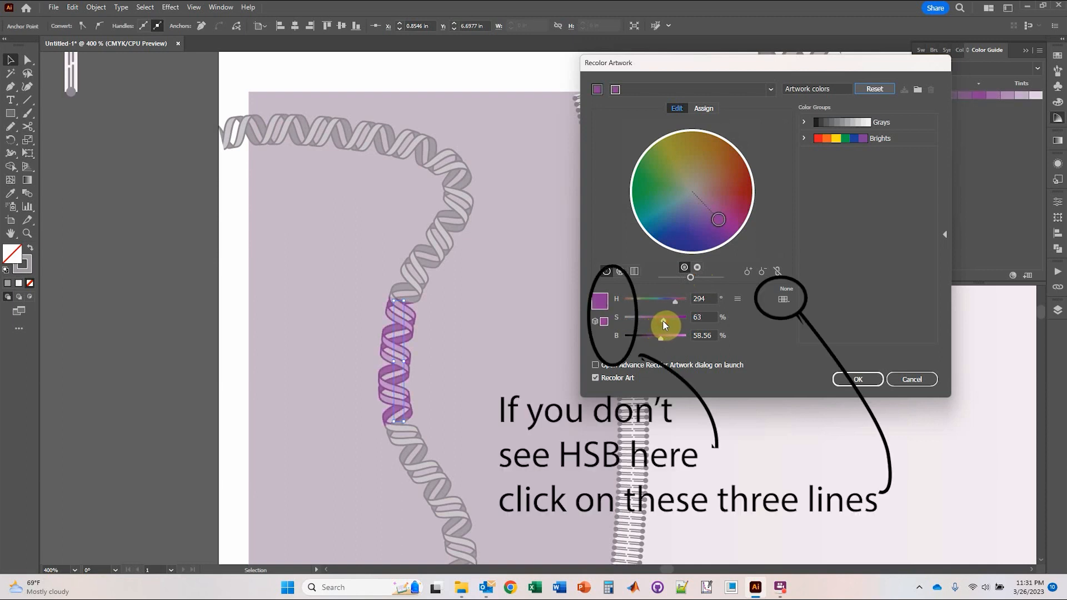
mouse_move(718, 223)
mouse_down()
mouse_move(733, 192)
mouse_move(684, 155)
mouse_move(645, 190)
mouse_move(650, 220)
mouse_up()
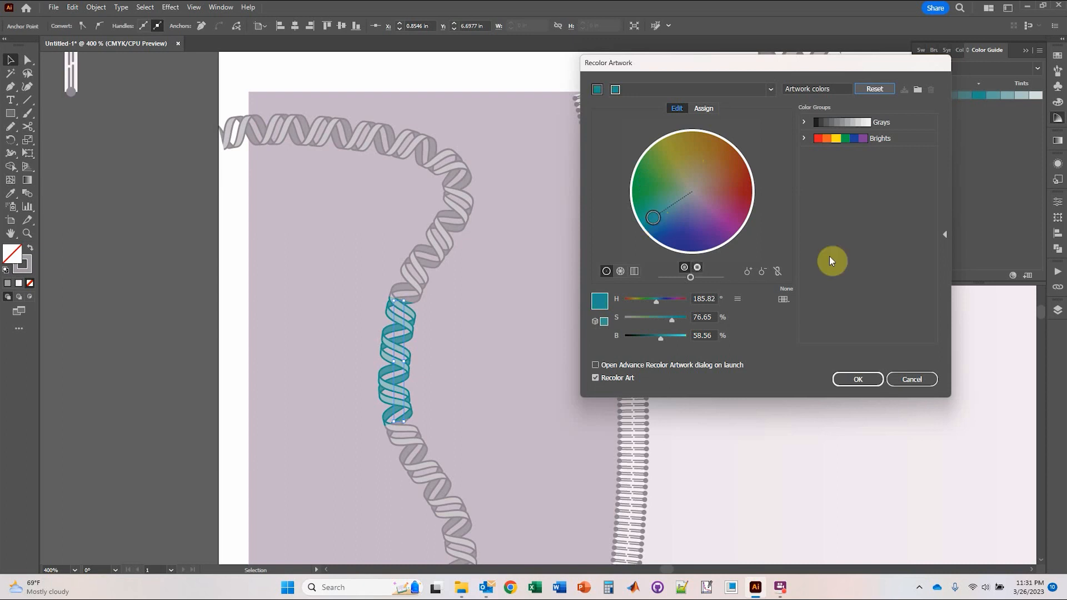
click(850, 380)
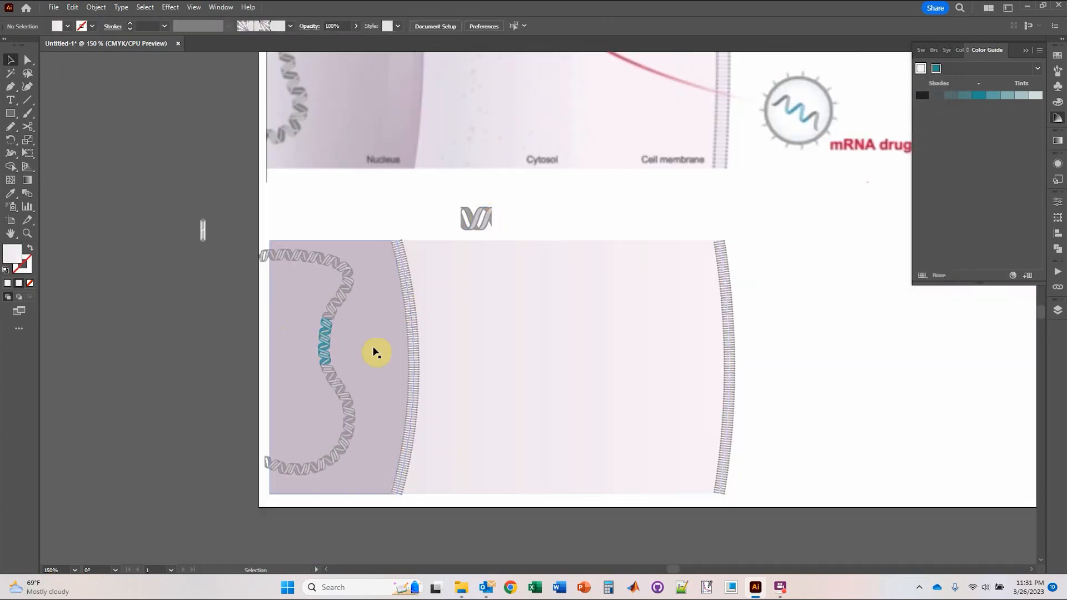
Duplicate the helix tile above the lower cell figure beside the original and ungroup the copy.
scroll(345, 226, up, 5)
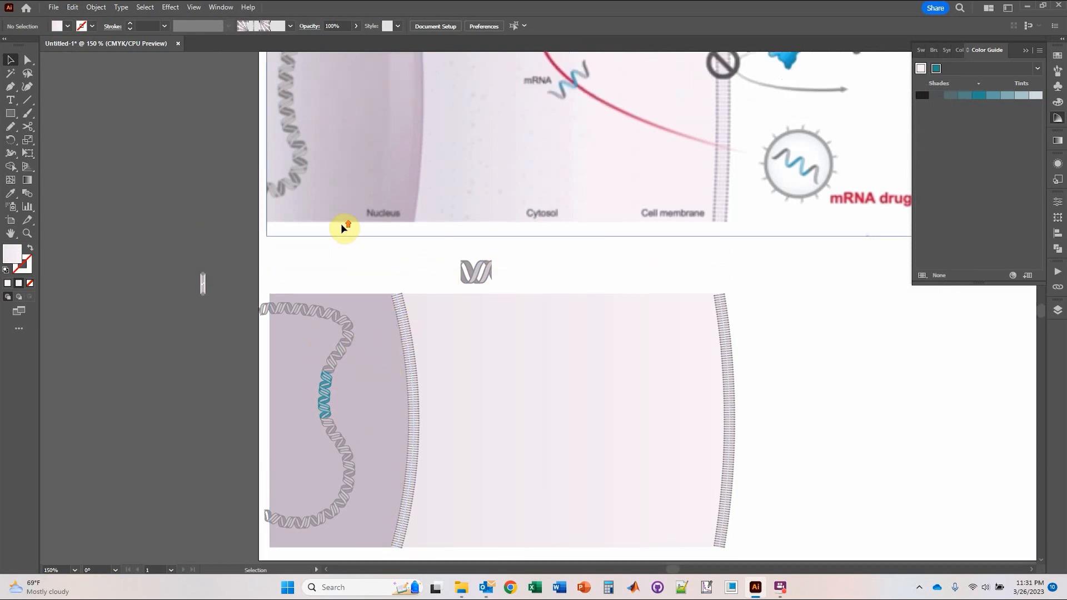
scroll(348, 245, up, 2)
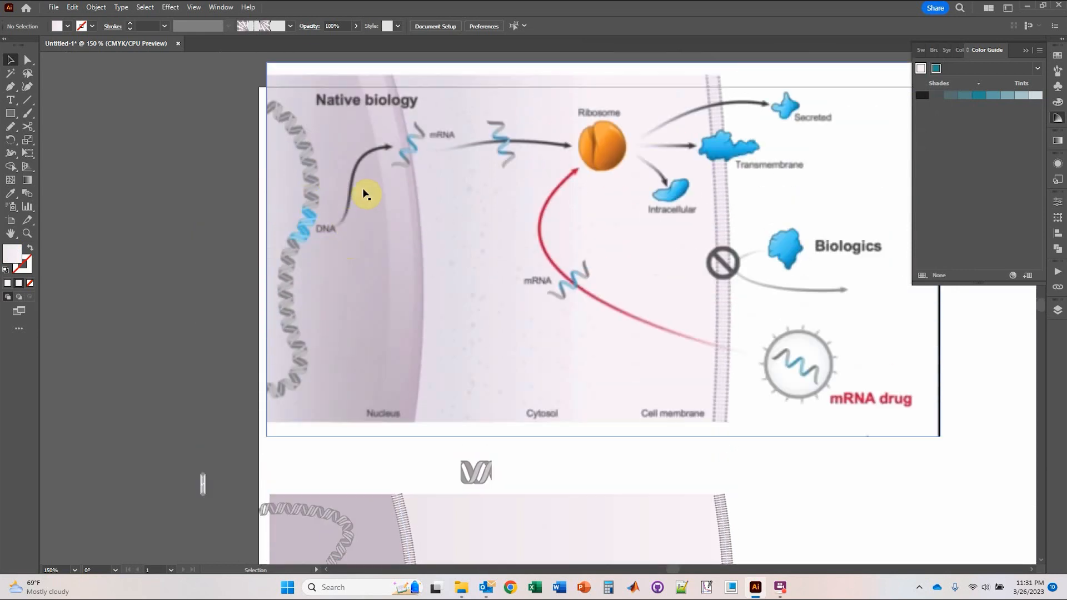
scroll(448, 231, down, 5)
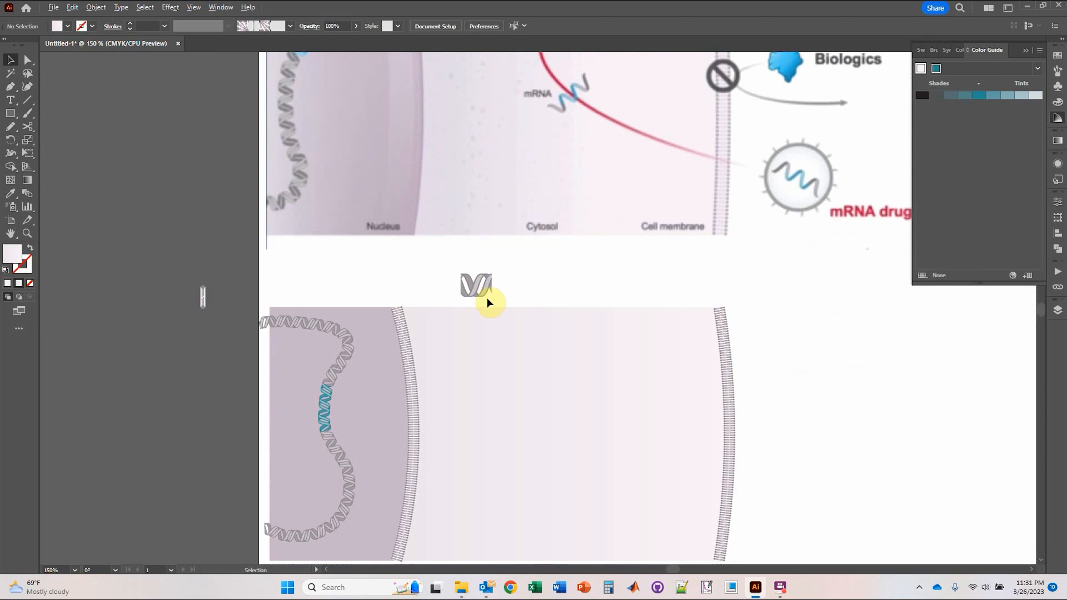
scroll(487, 298, up, 3)
drag(407, 209, 524, 302)
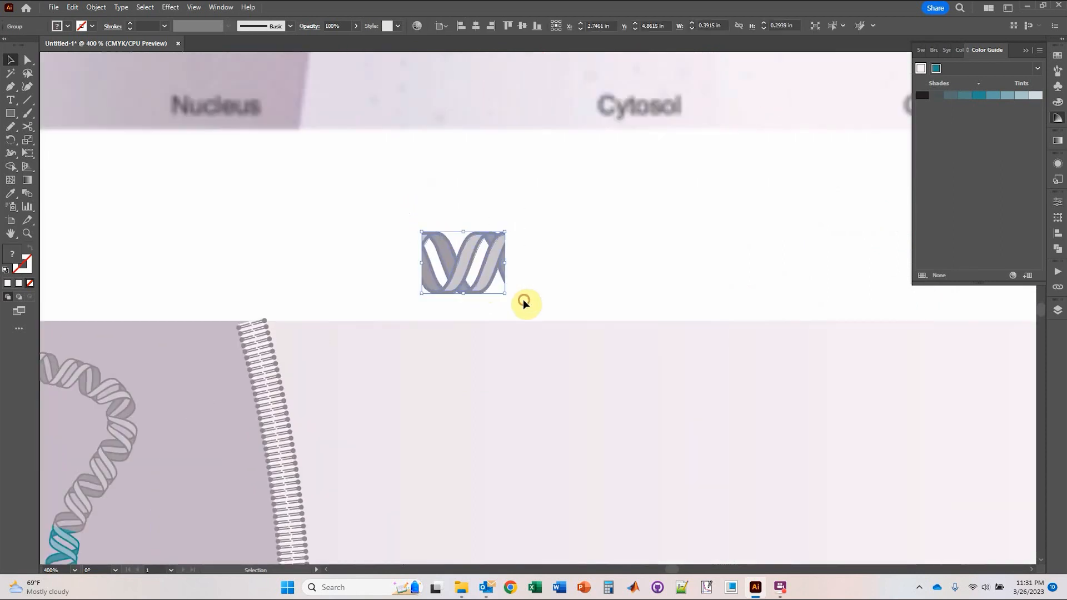
drag(463, 264, 596, 263)
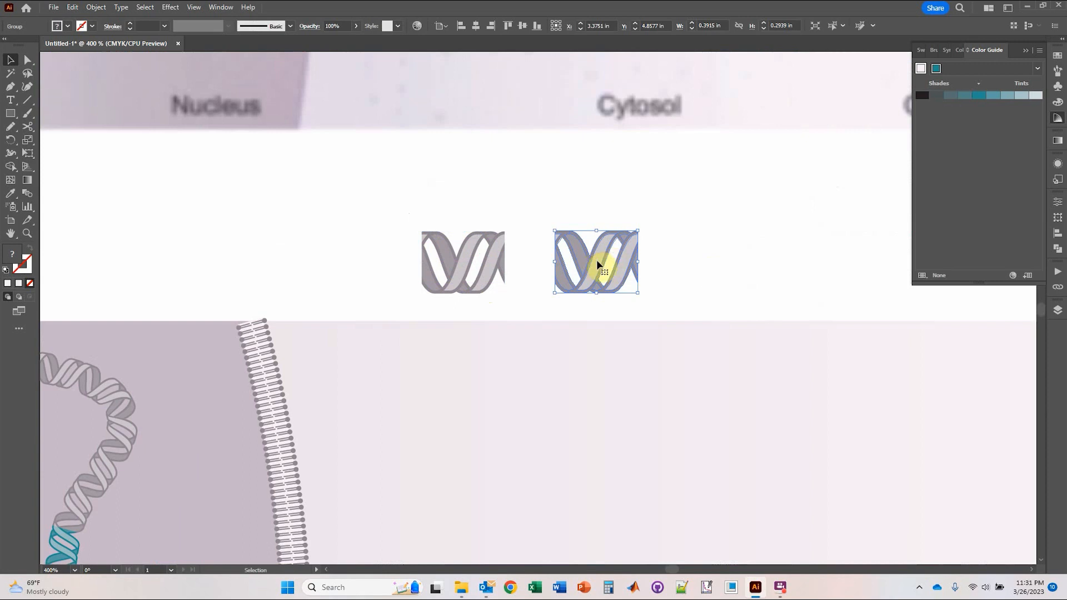
right_click(597, 260)
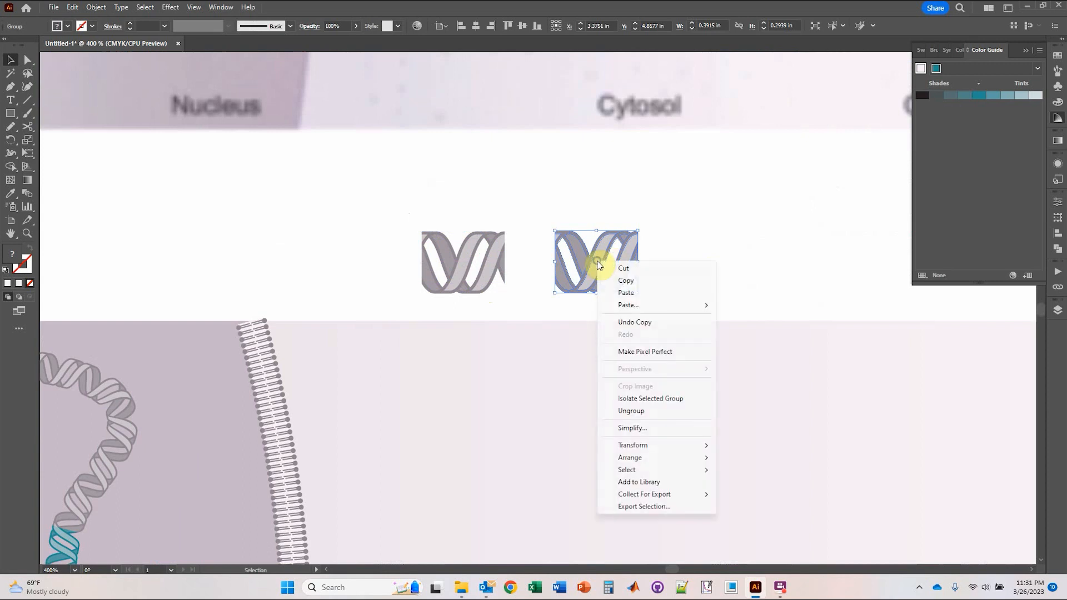
click(641, 414)
Delete the crossing second strand's pieces from the copied tile: the middle front ribbon with its outlines, the upper back piece and the right-edge piece.
click(576, 272)
scroll(582, 278, up, 3)
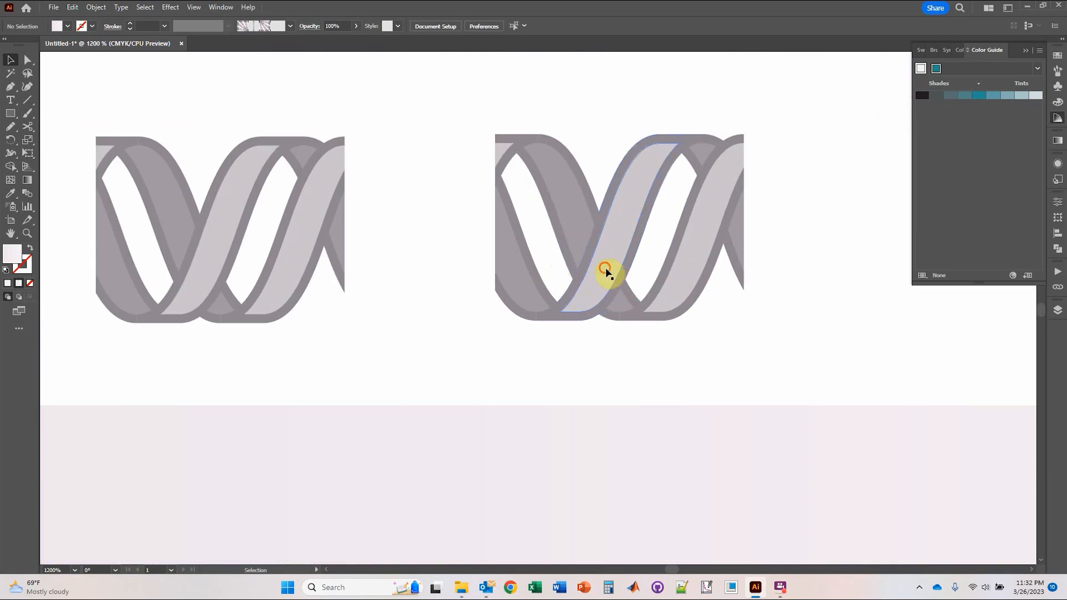
click(605, 271)
key(Delete)
click(609, 194)
key(Delete)
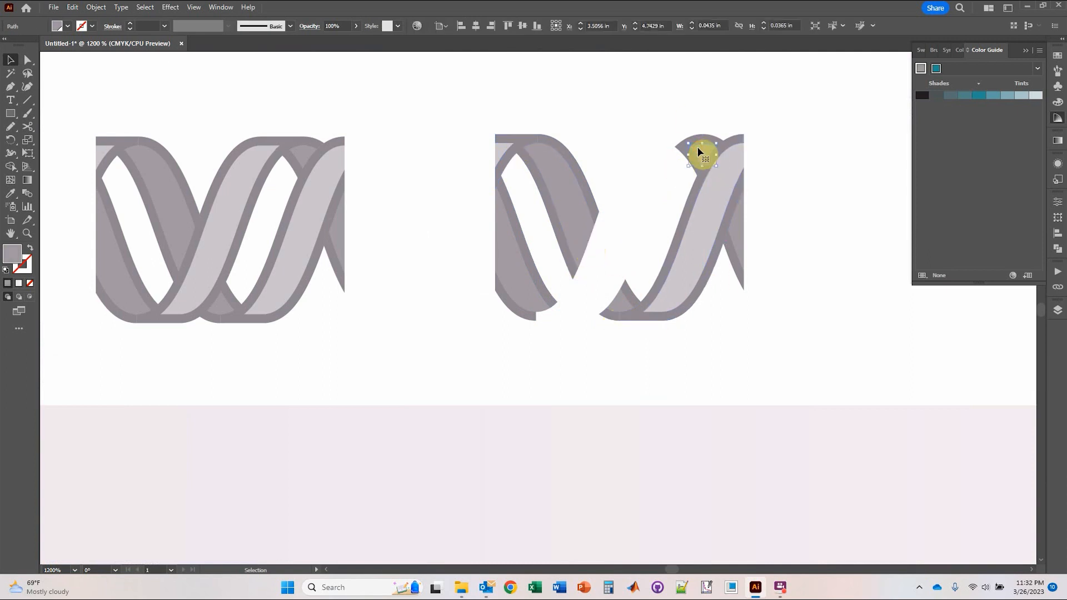
click(688, 157)
key(Delete)
click(735, 235)
key(Delete)
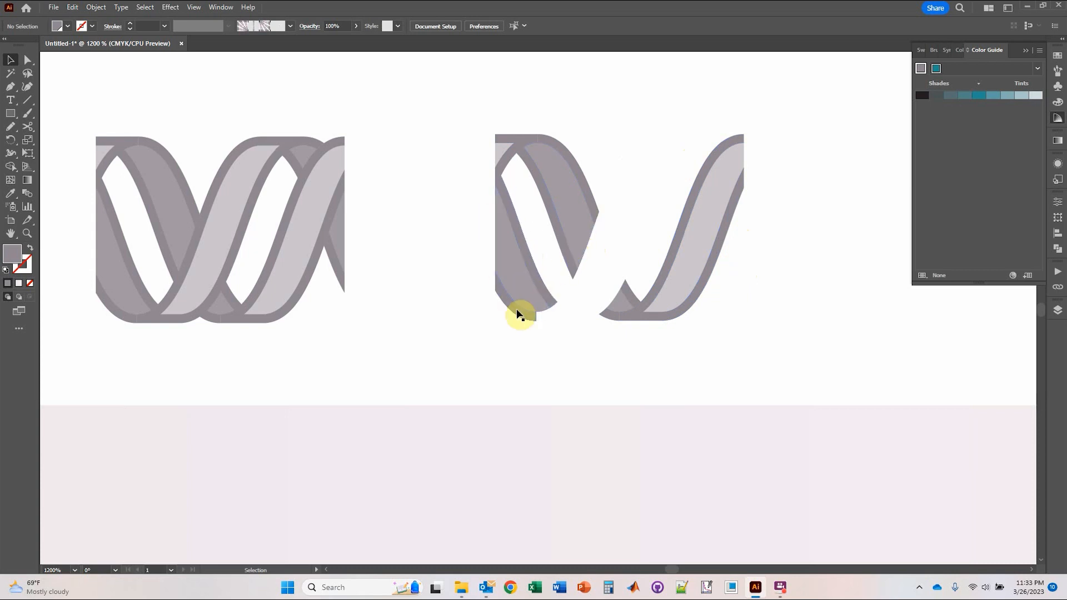
Move the lower-left fragment into the gap in the descending ribbon and place the ribbon's right outline strip along its left edge.
drag(537, 344, 588, 262)
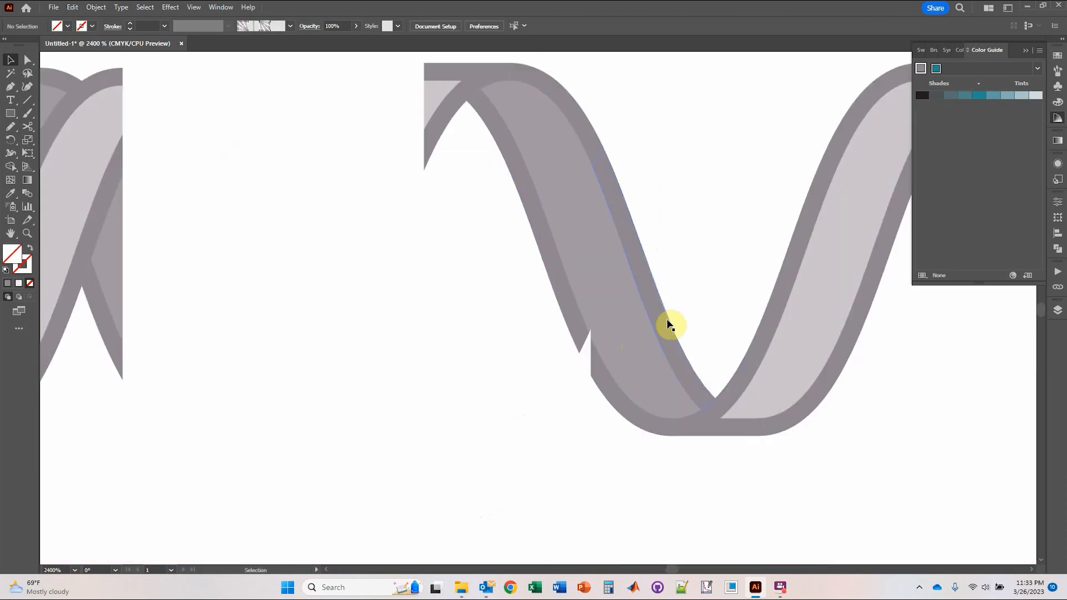
click(665, 320)
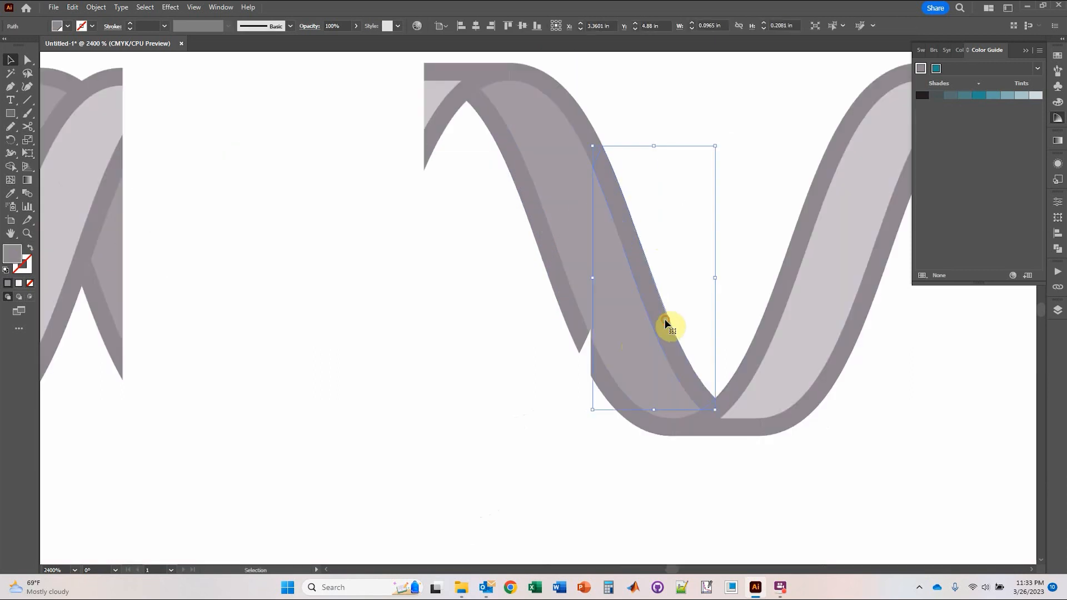
drag(657, 320, 571, 316)
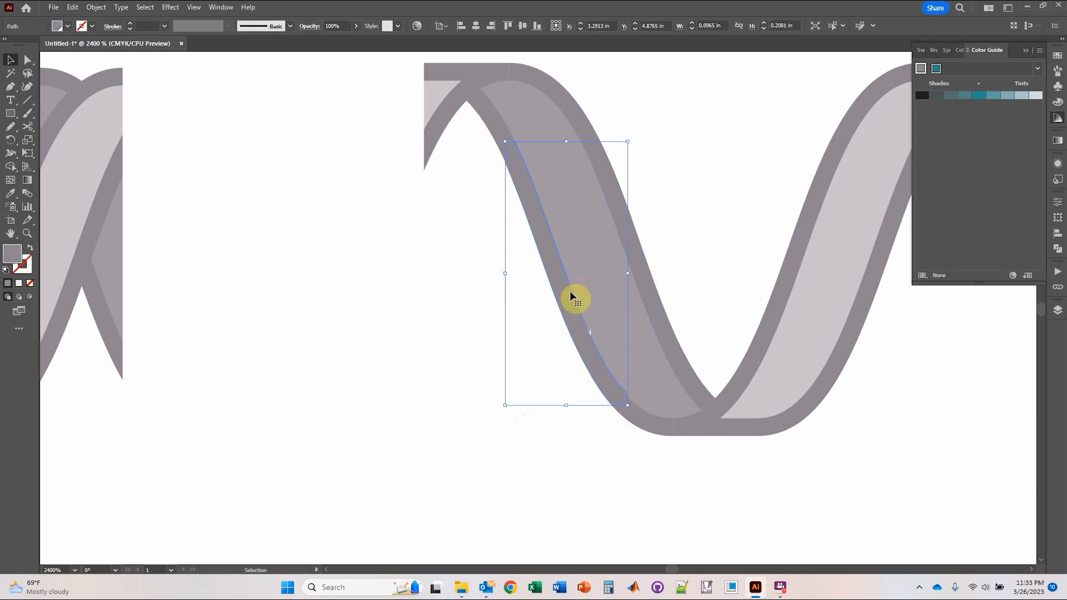
key(ctrl+plus)
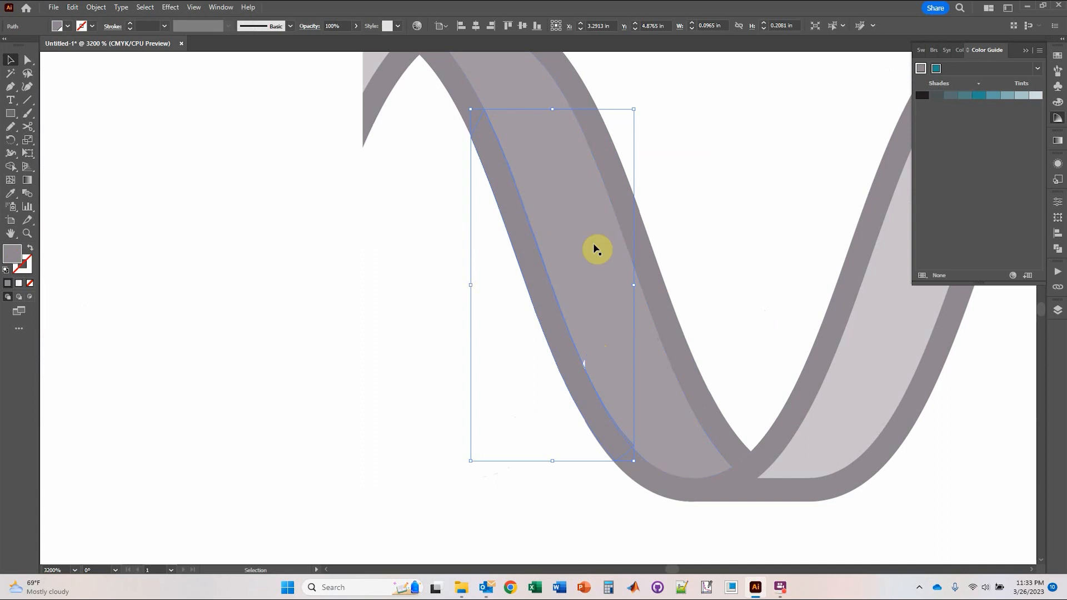
click(370, 363)
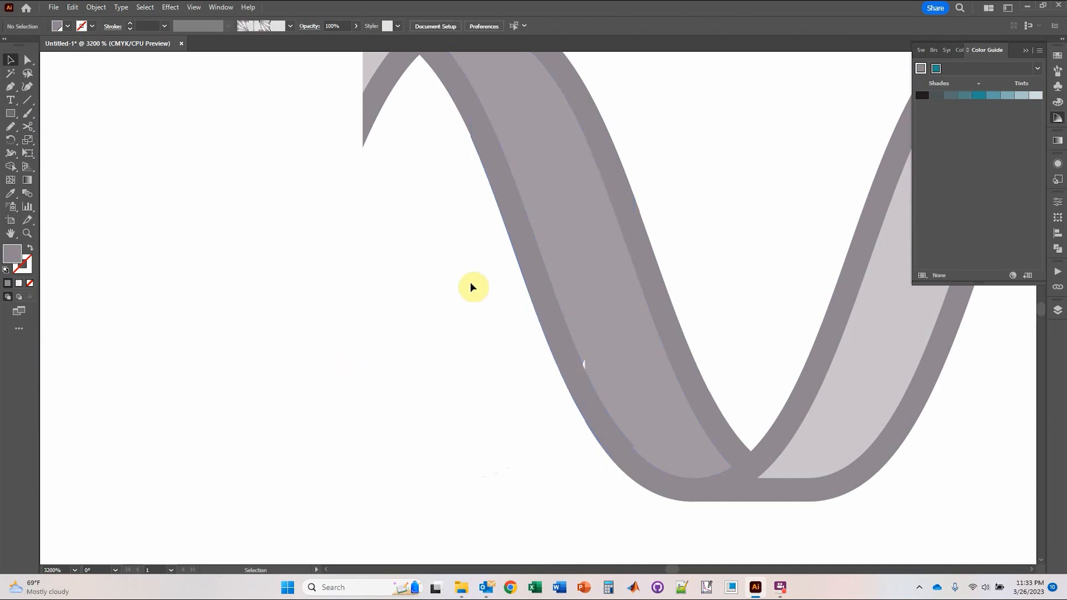
Select the single-strand pieces and merge the descending ribbon's inner areas with the Shape Builder tool, closing the small gap.
scroll(529, 350, down, 3)
drag(452, 177, 772, 429)
scroll(544, 370, up, 4)
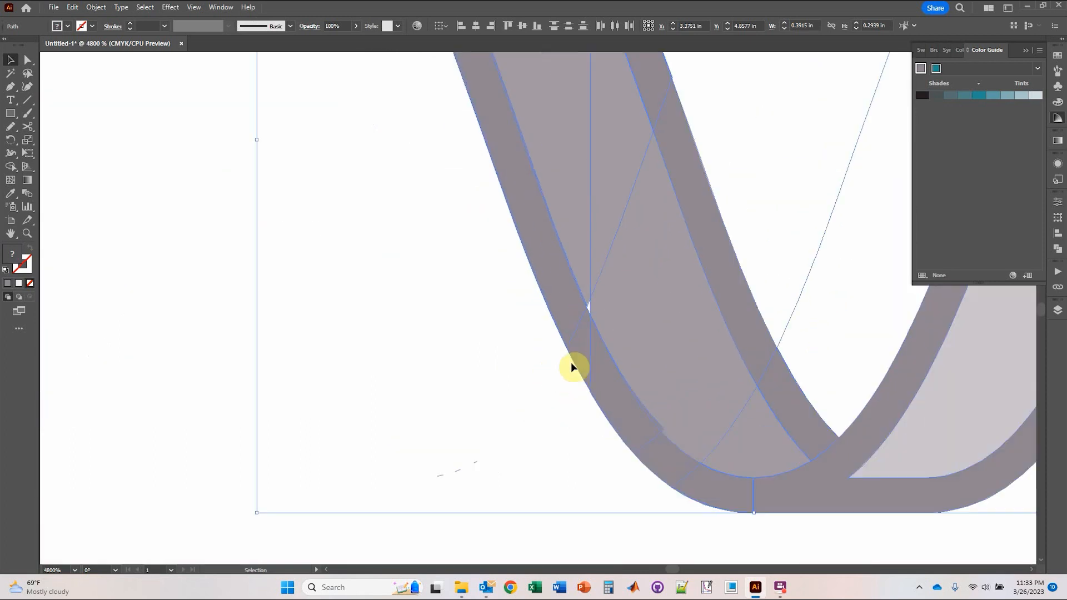
click(10, 166)
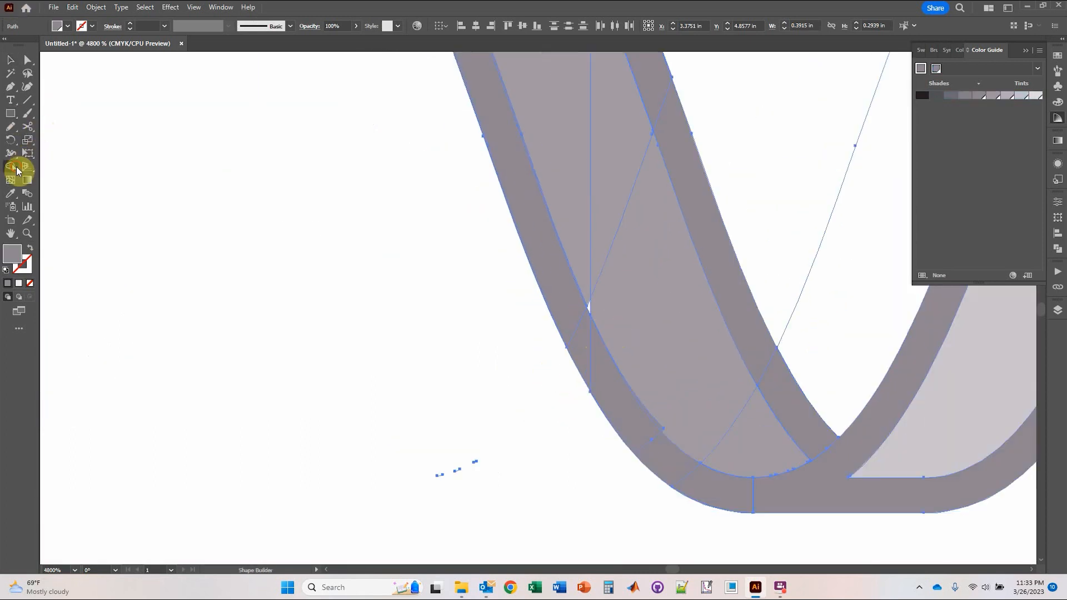
drag(568, 148, 600, 323)
drag(581, 196, 663, 334)
click(10, 59)
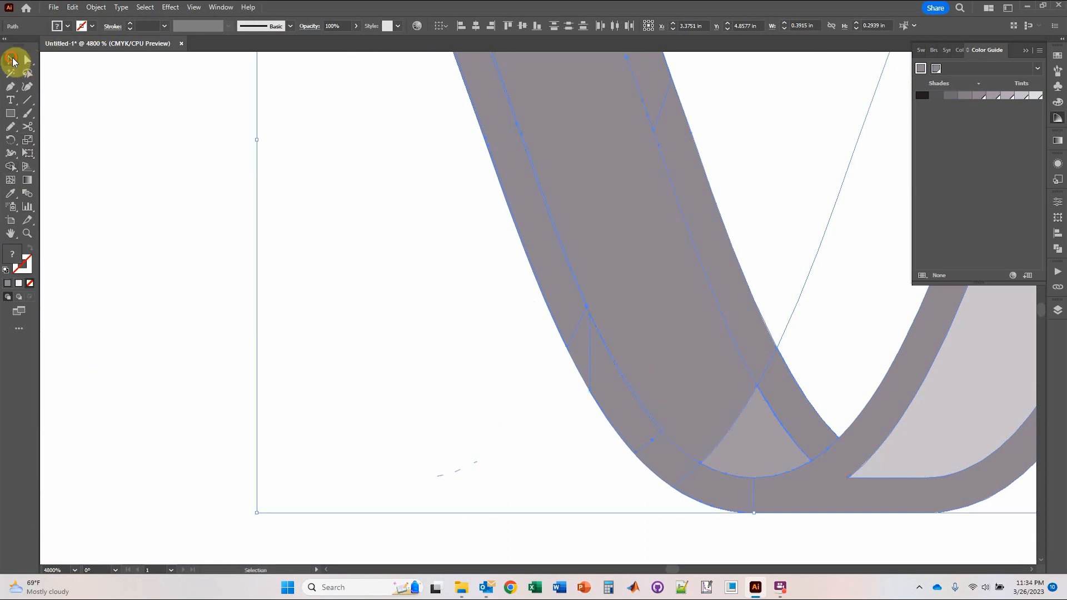
click(278, 215)
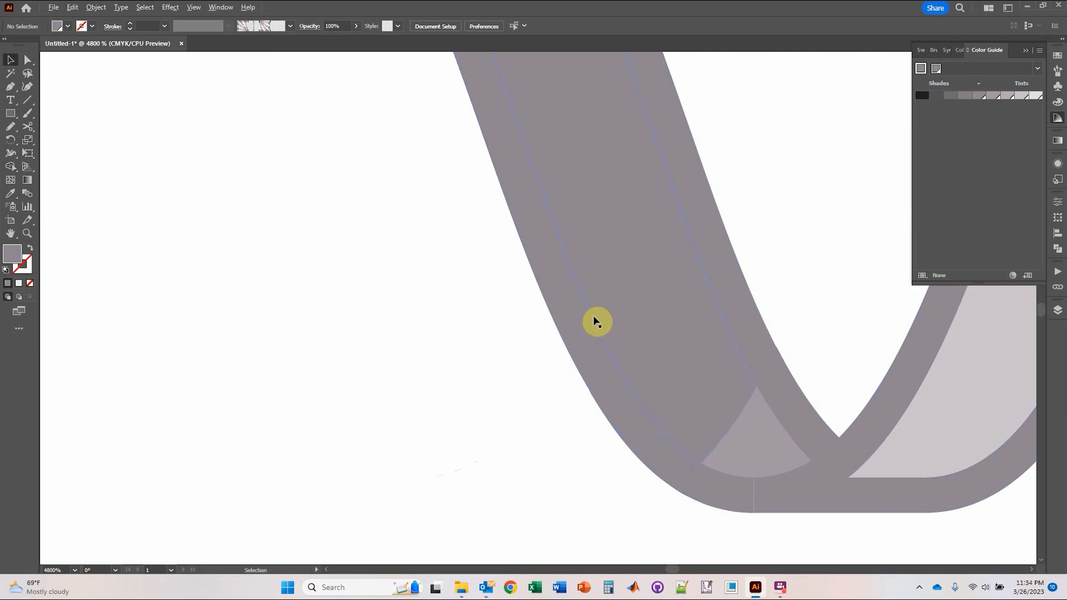
Fill the merged descending ribbon with the lighter gray-purple sampled from the small area at its lower end using the Eyedropper.
scroll(592, 311, down, 3)
click(601, 244)
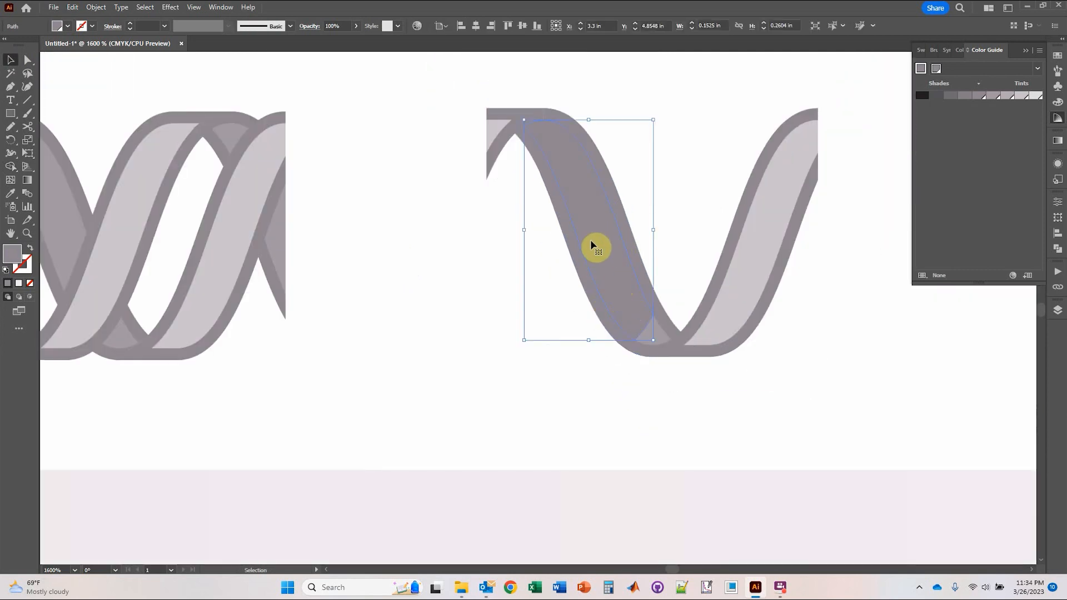
key(i)
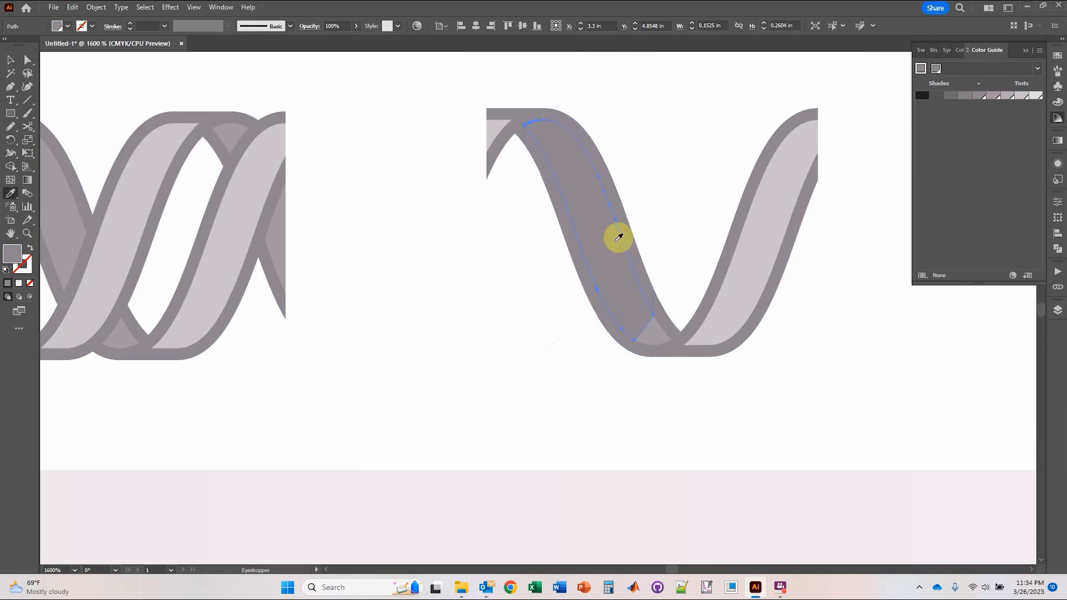
click(656, 332)
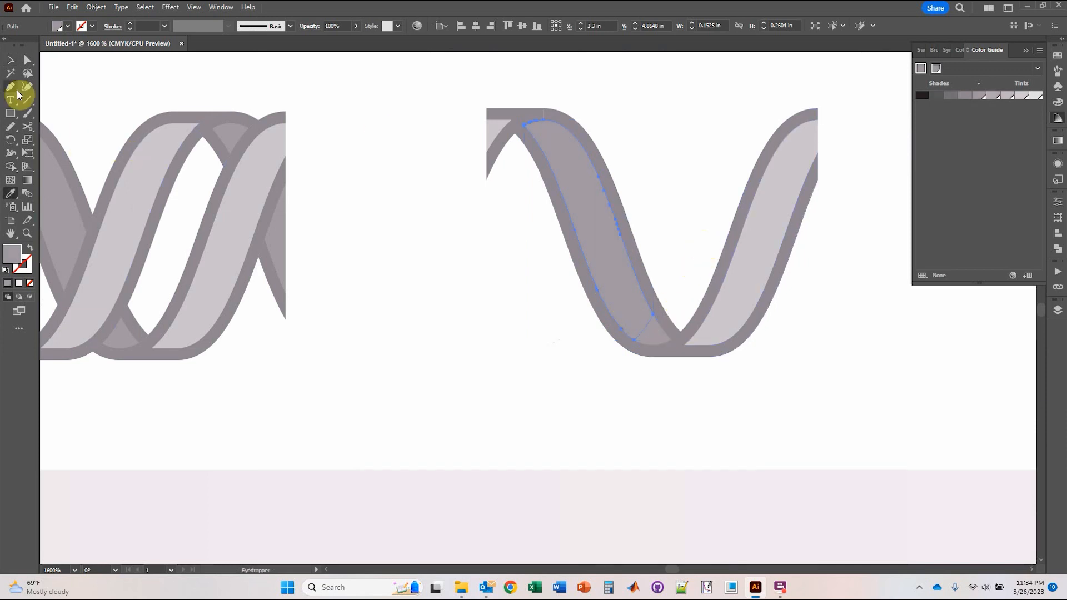
click(10, 60)
click(387, 211)
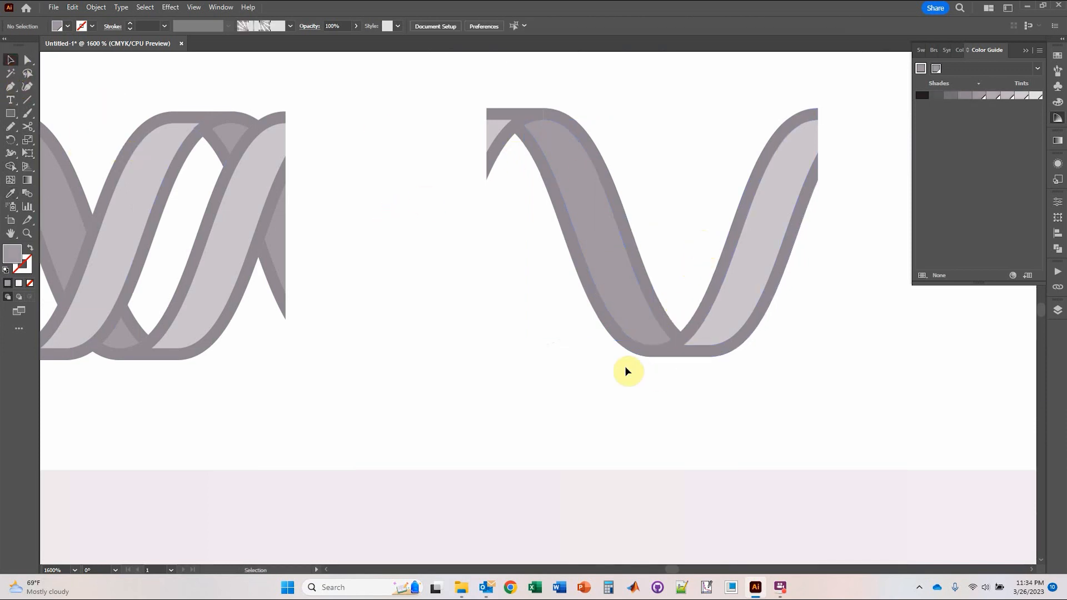
Delete the stray unfilled path between the descending and ascending ribbons of the single-strand tile.
scroll(534, 327, down, 2)
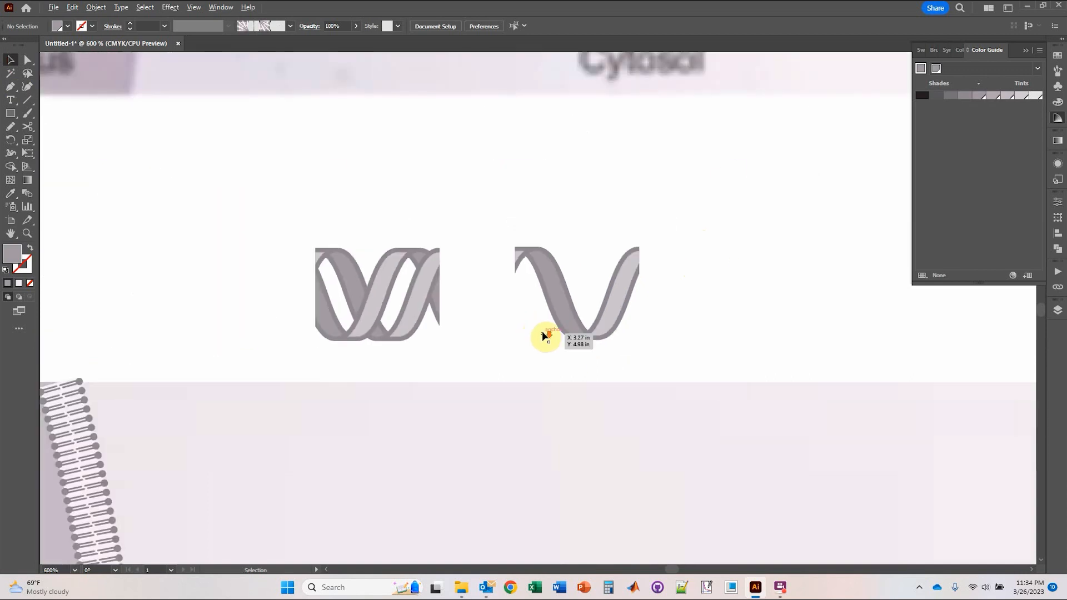
drag(495, 215, 744, 359)
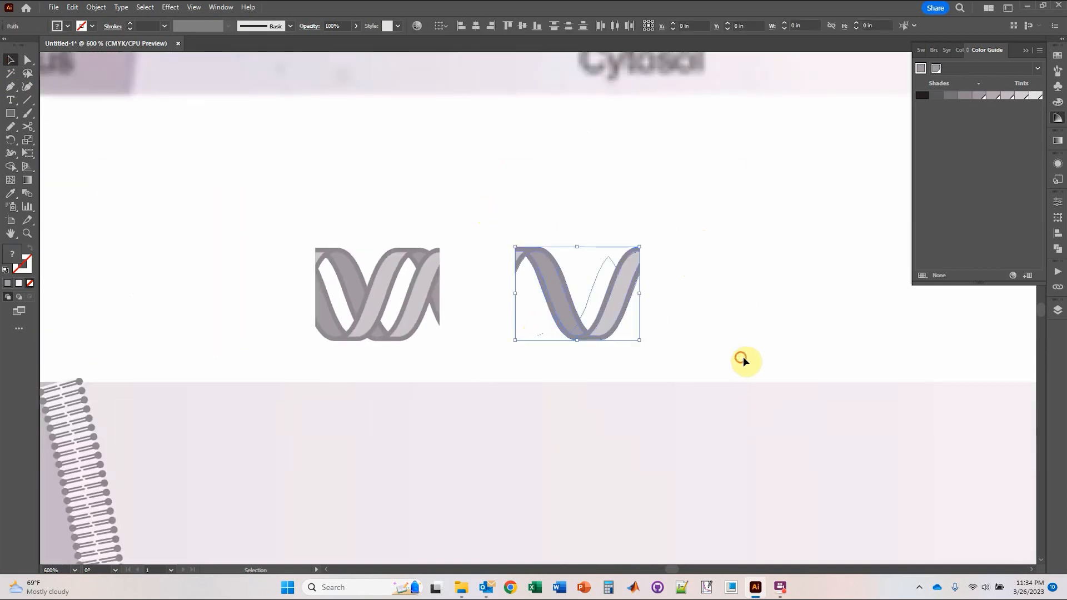
click(604, 215)
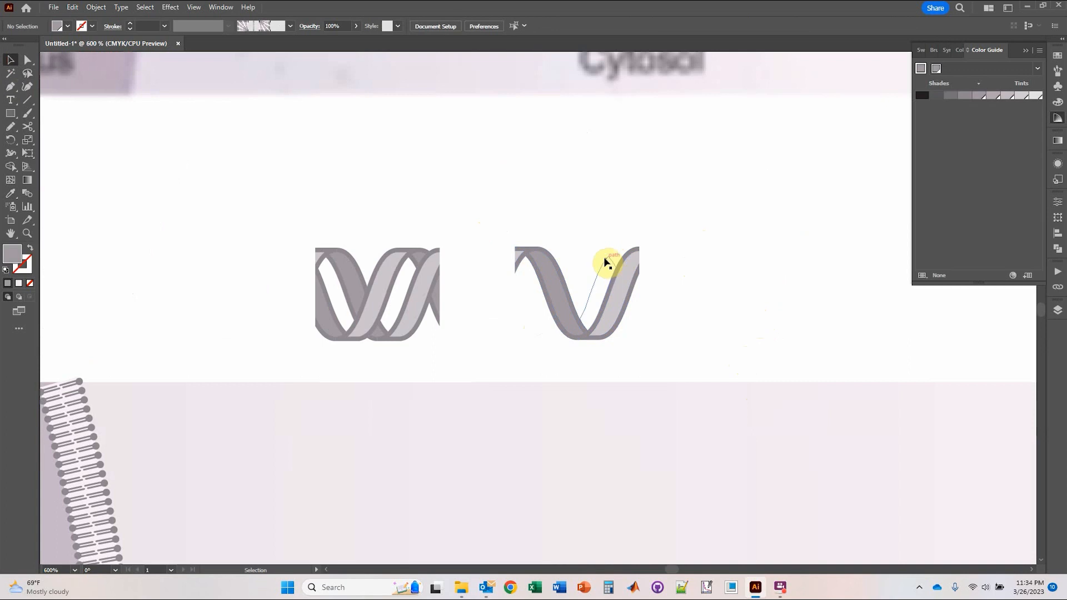
click(605, 258)
key(Delete)
Select the whole single-strand tile and start a new pattern brush from it.
drag(533, 261, 695, 360)
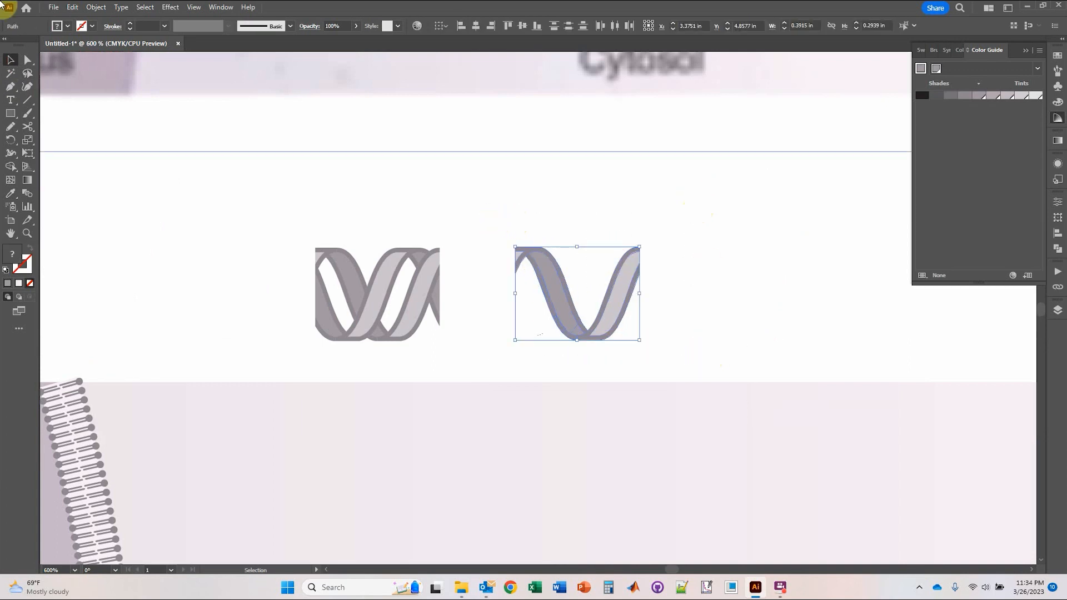
click(1058, 70)
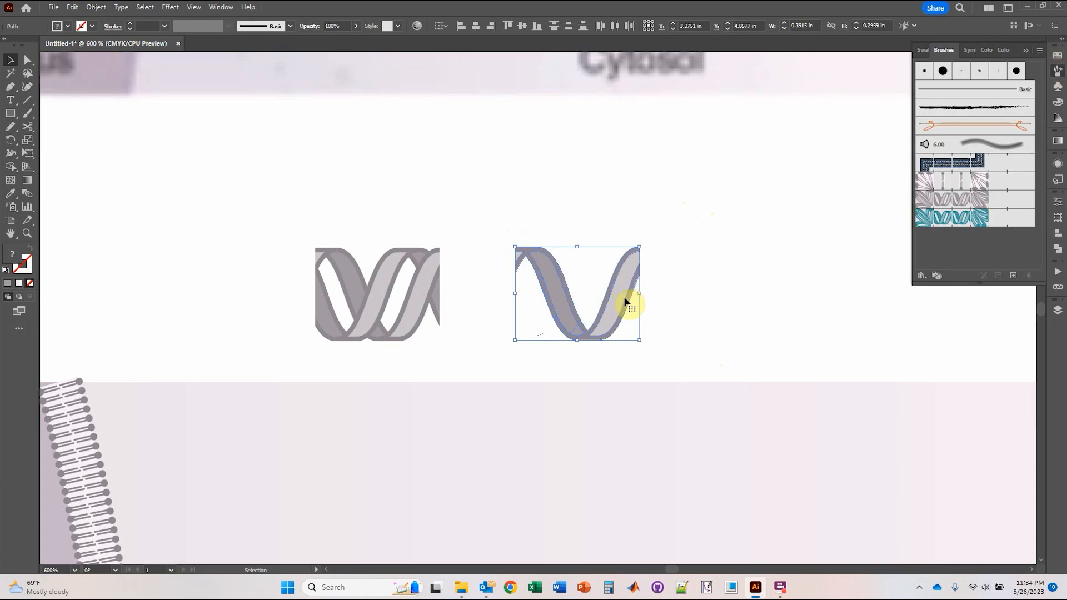
drag(625, 302, 999, 256)
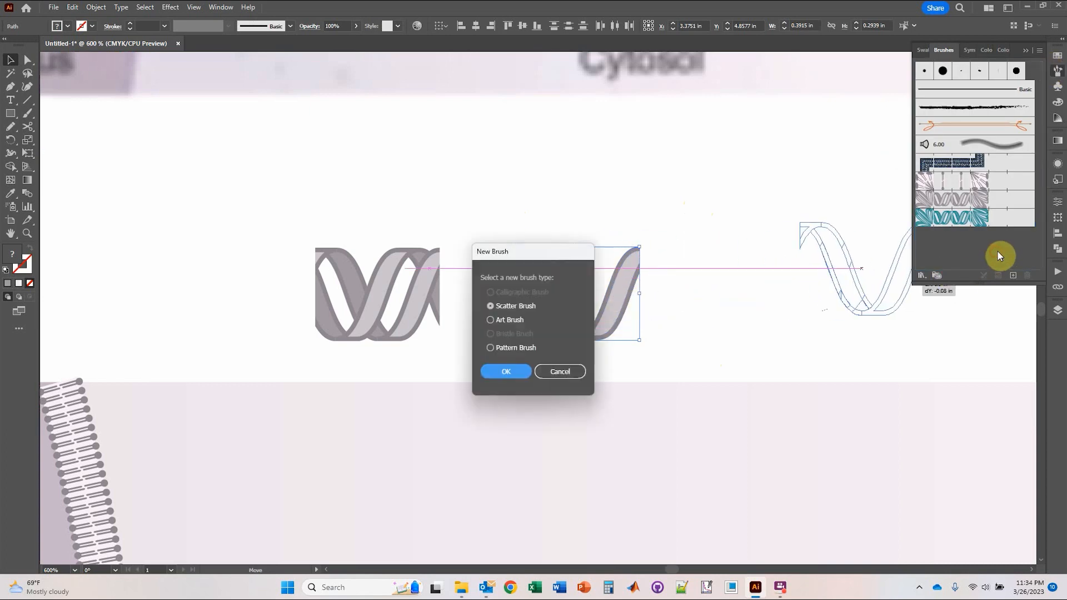
click(505, 371)
Set the new pattern brush's outer and inner corner tiles to Auto-Between and save the brush.
click(141, 202)
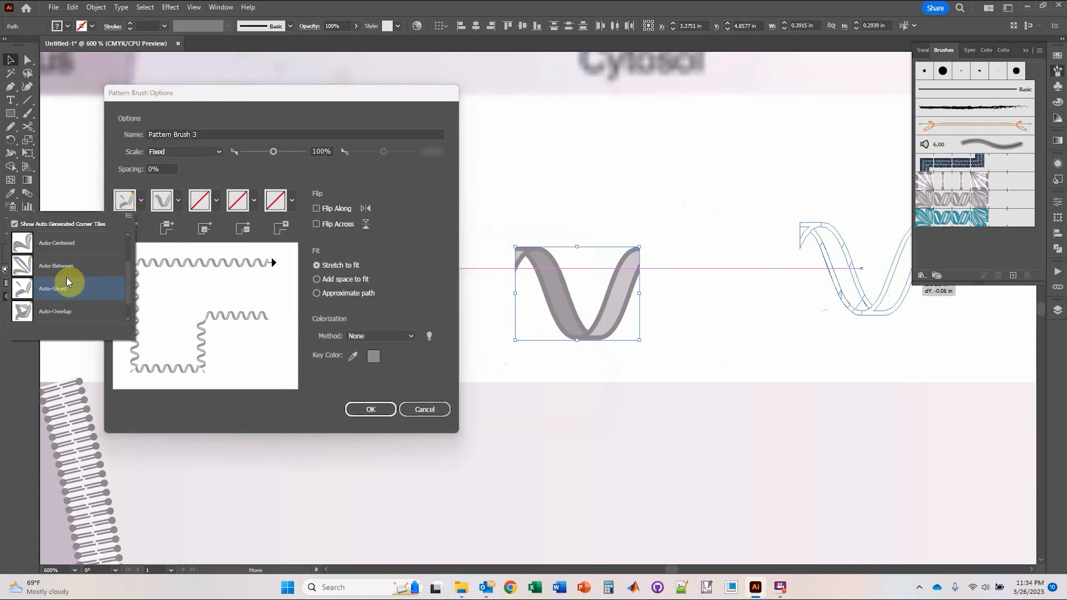
click(52, 261)
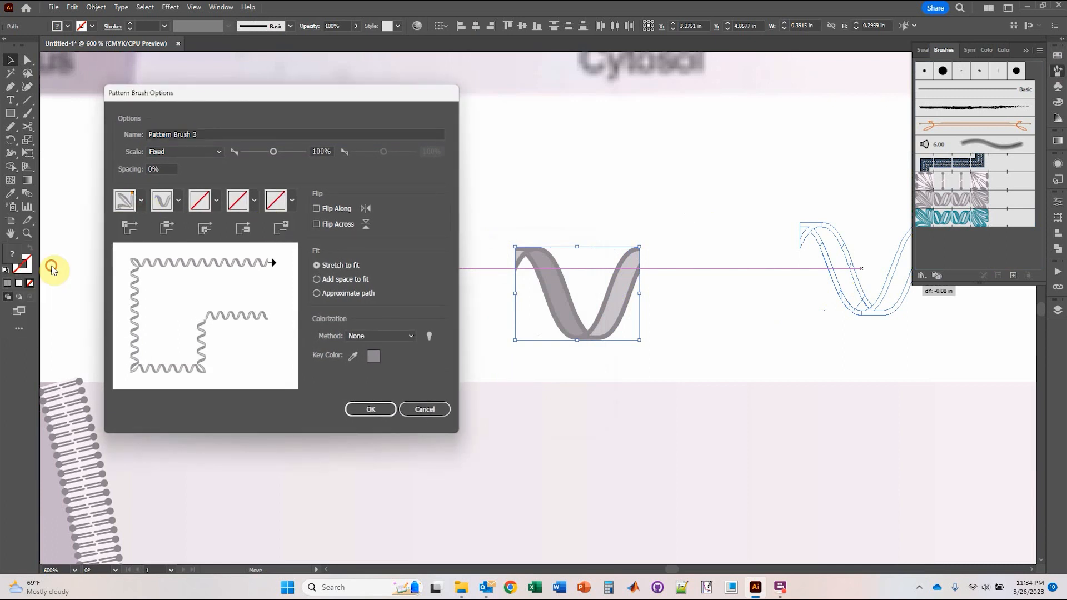
click(215, 204)
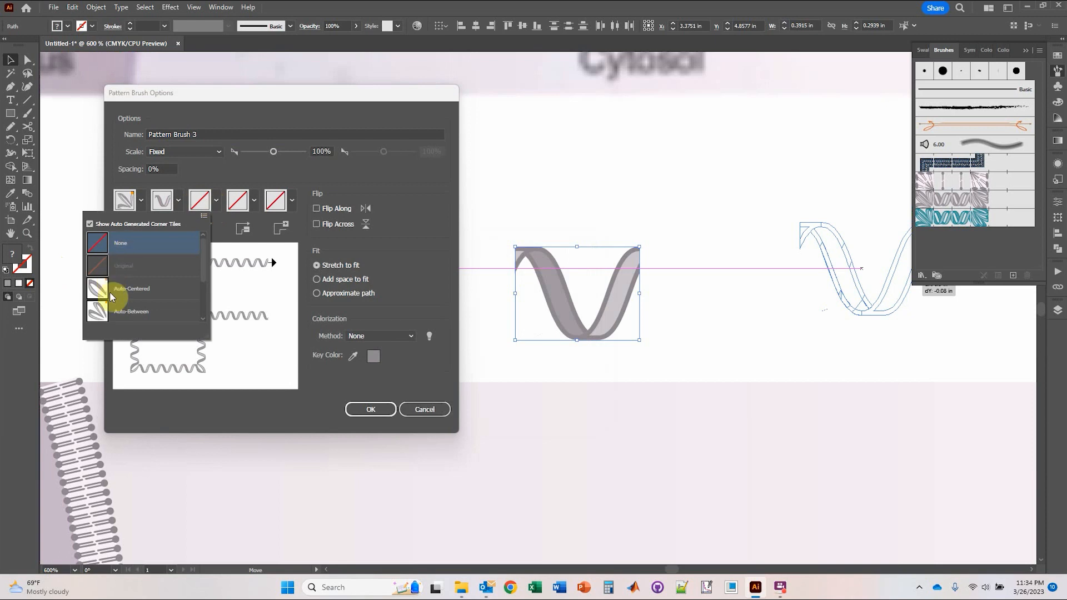
click(133, 311)
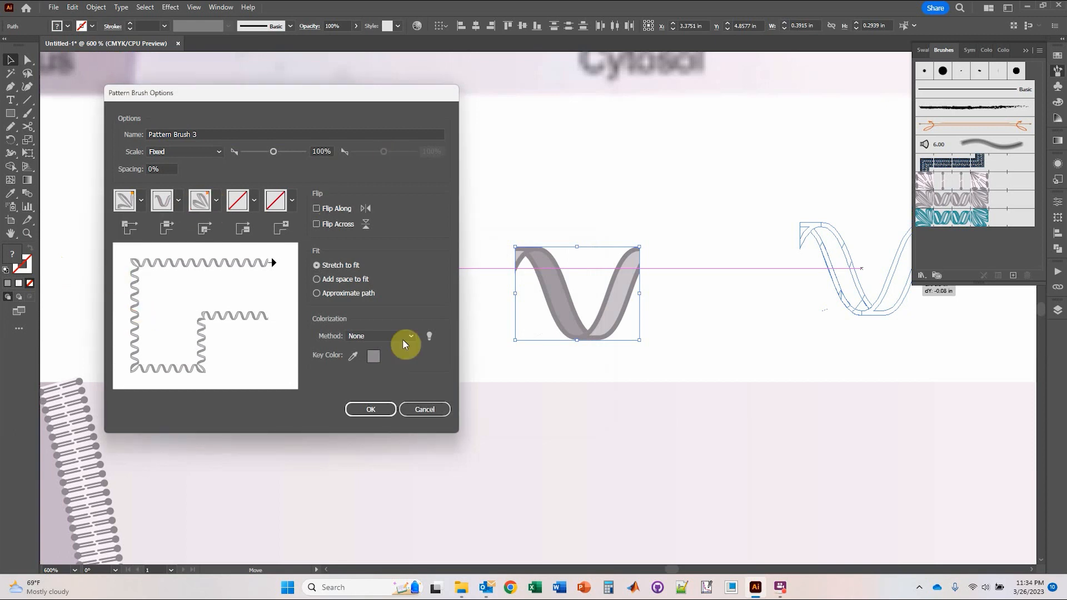
click(370, 409)
click(488, 225)
Draw a diagonal line about 0.33 in wide and 0.67 in high in the upper cytosol and apply the single-strand pattern brush.
scroll(492, 256, down, 2)
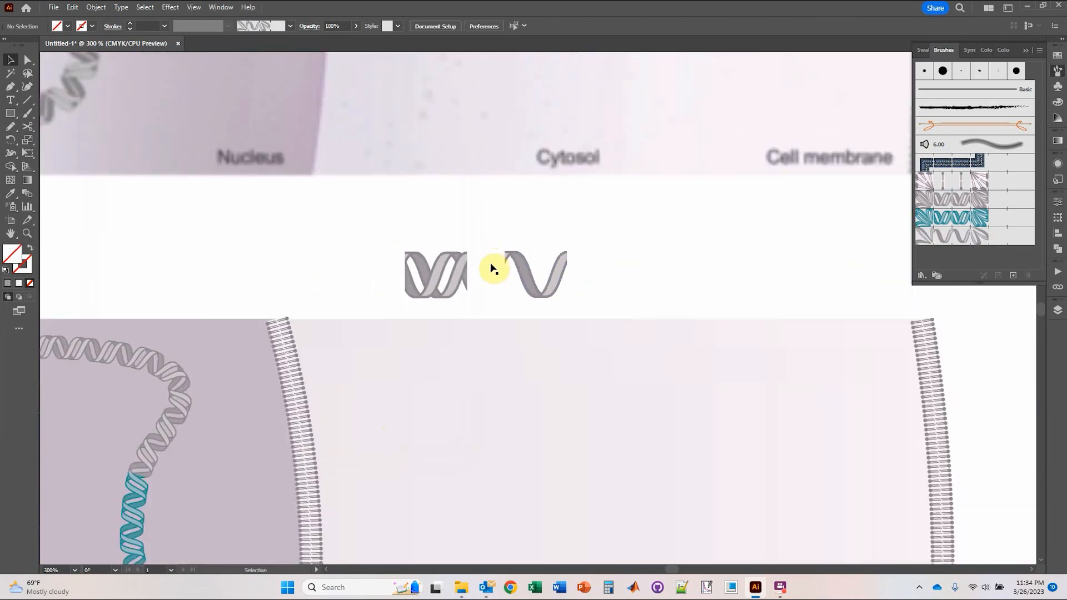
drag(392, 462, 555, 169)
click(26, 100)
click(964, 242)
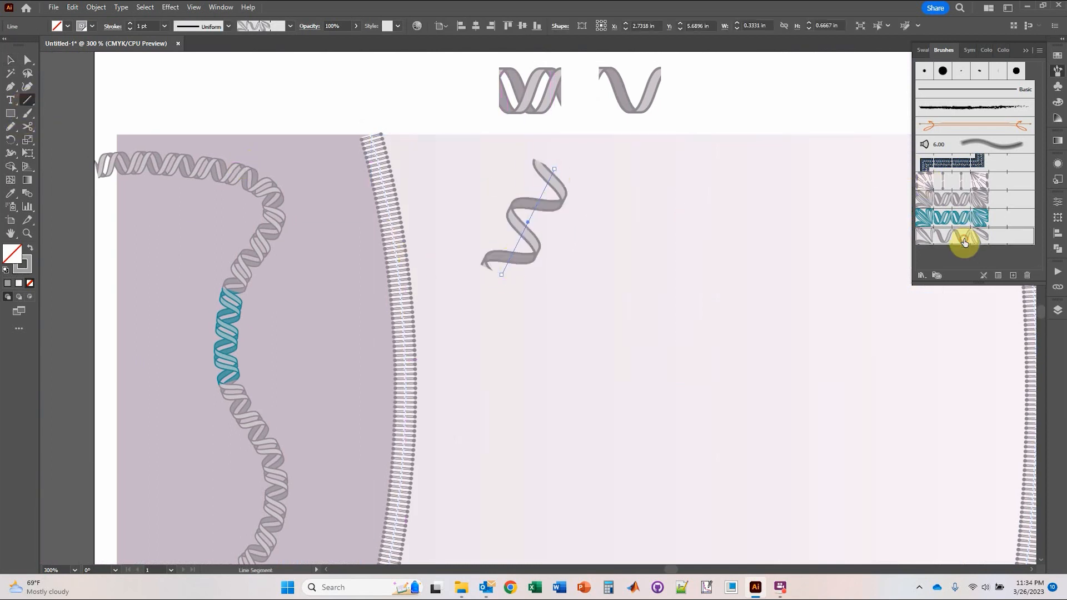
Set the mRNA strand's stroke weight to 0.5 pt and deselect it.
click(165, 26)
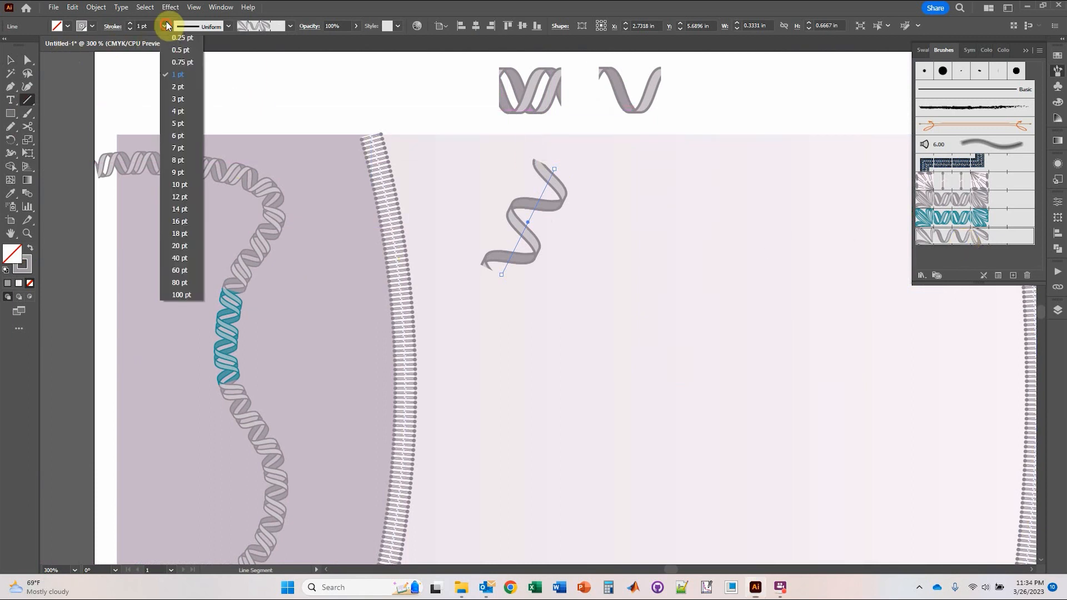
click(177, 50)
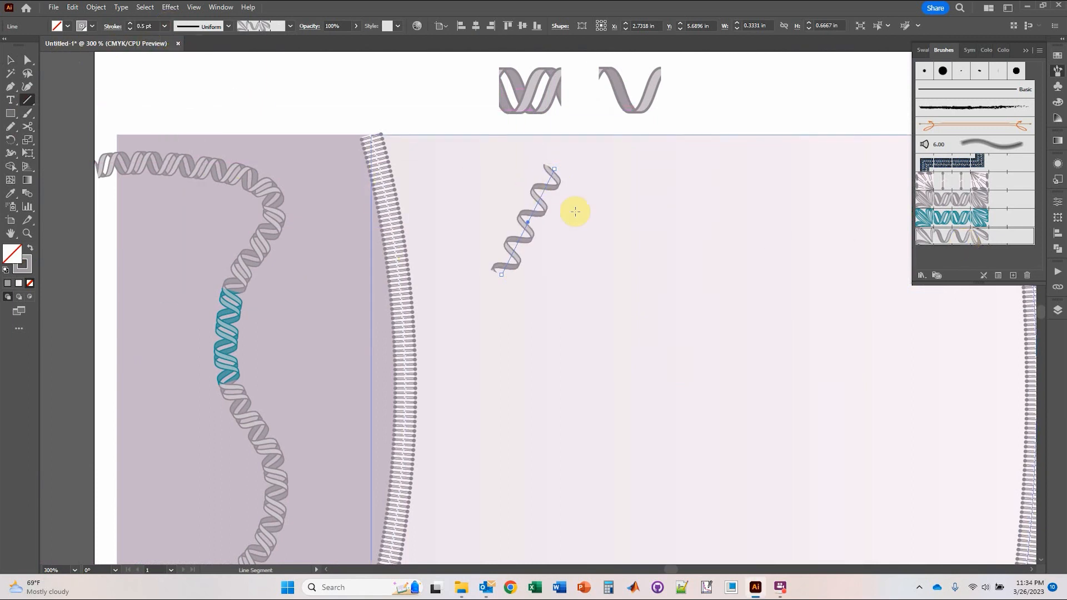
click(11, 60)
click(287, 96)
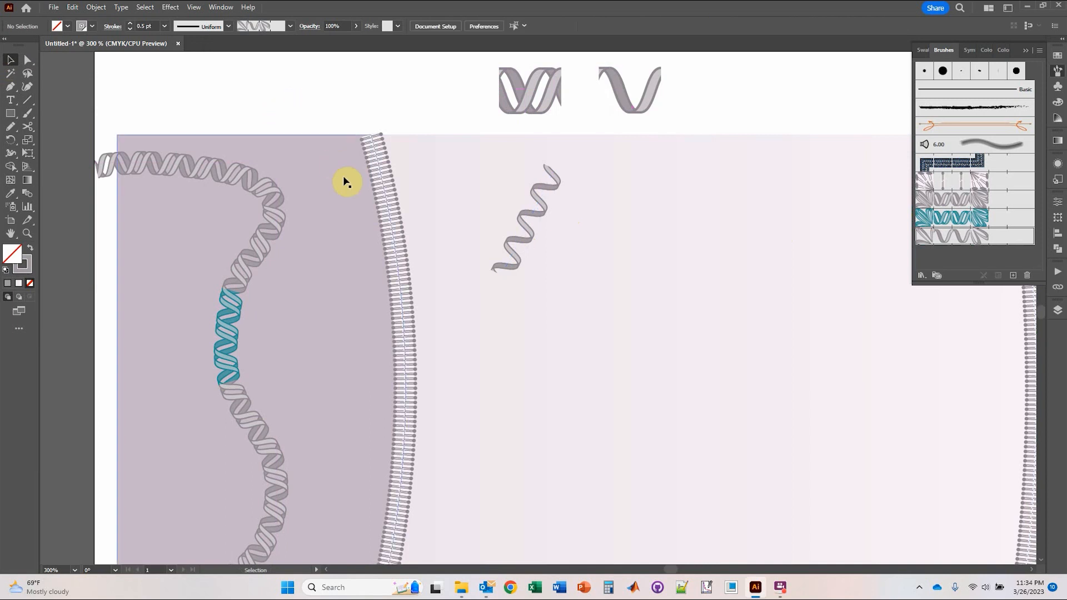
Draw a black curved path with the Pen tool from beside the teal DNA segment across the nuclear membrane to near the mRNA strand.
alt+scroll(345, 179, down, 2)
drag(286, 133, 400, 395)
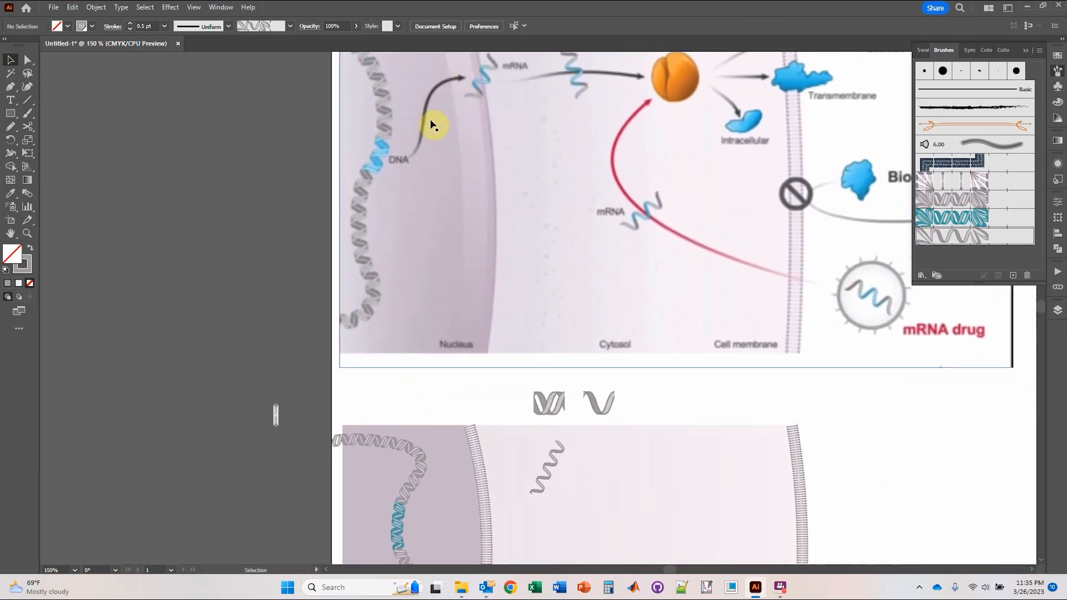
drag(458, 419, 448, 300)
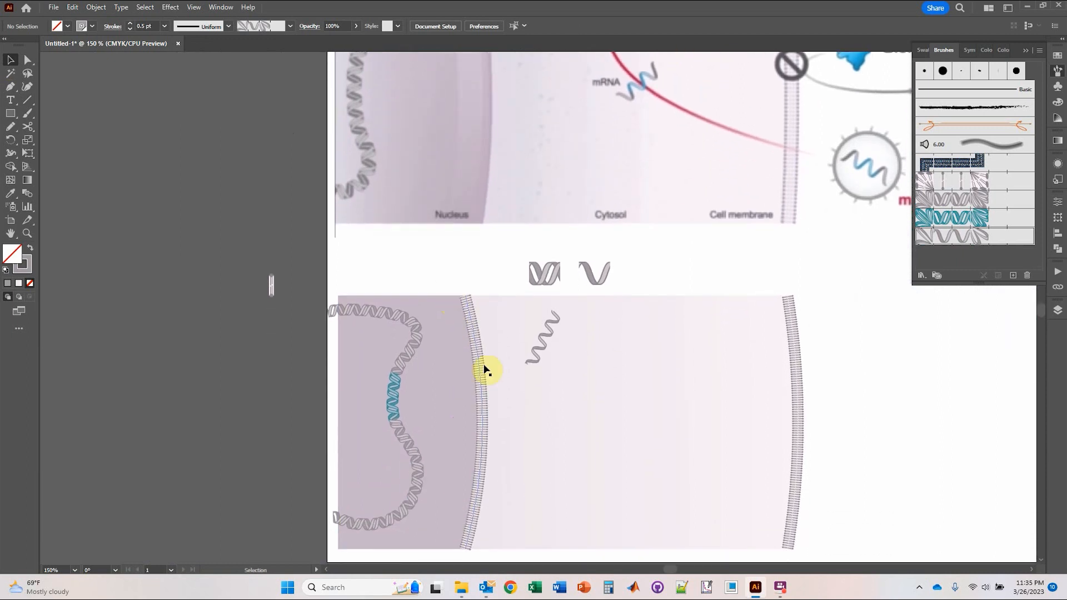
scroll(460, 362, up, 2)
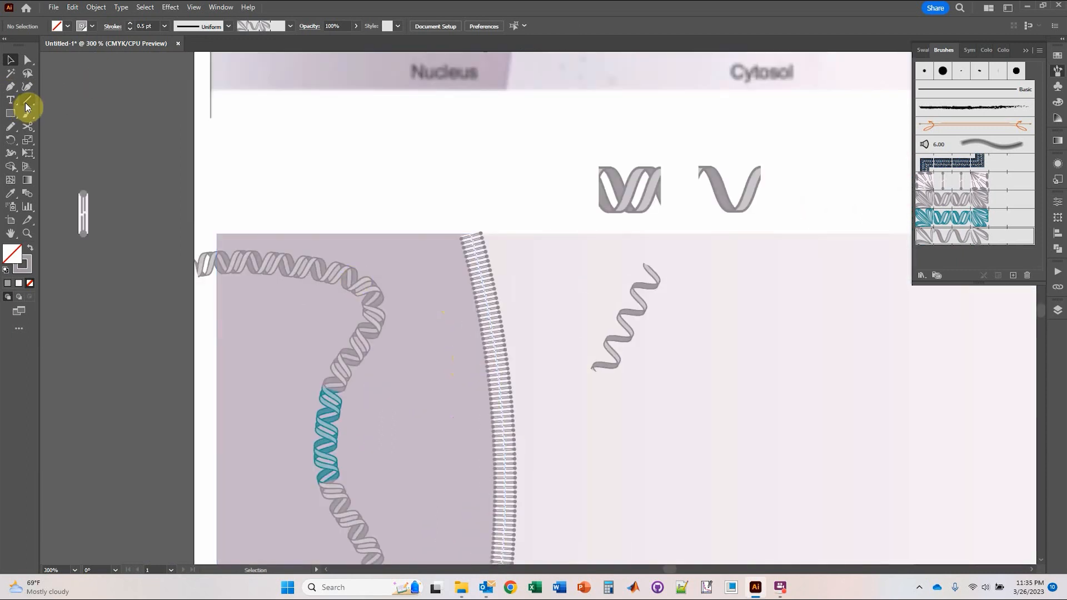
click(9, 89)
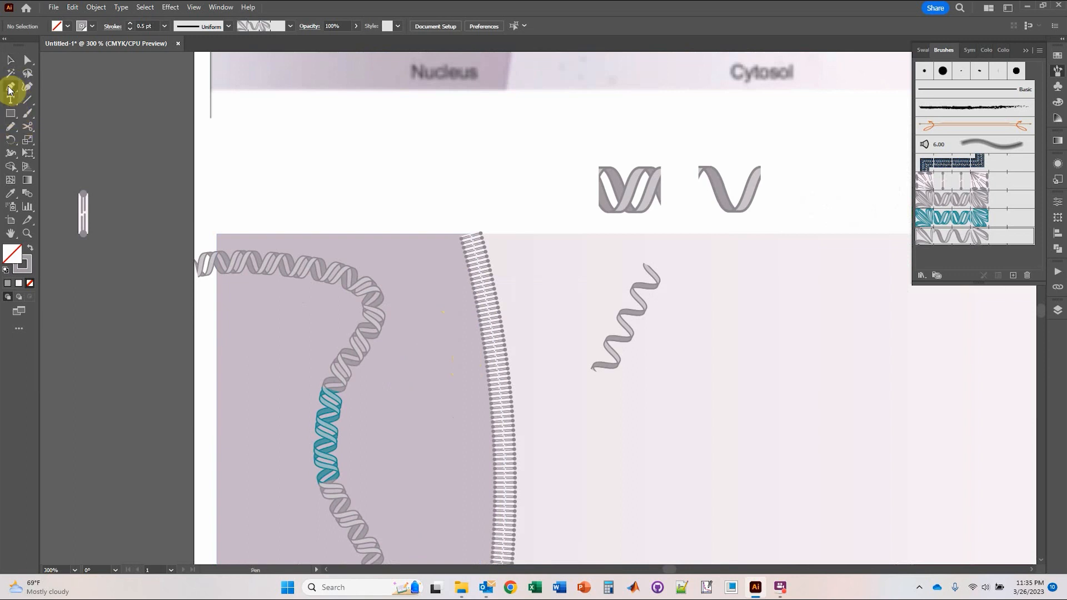
click(89, 26)
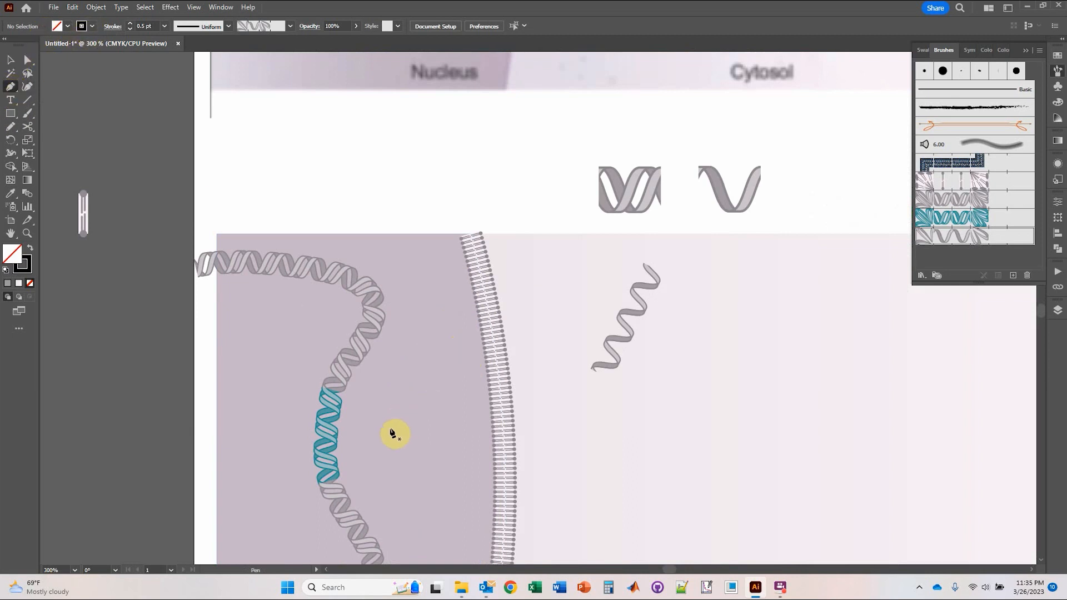
drag(374, 433, 392, 433)
drag(408, 433, 408, 432)
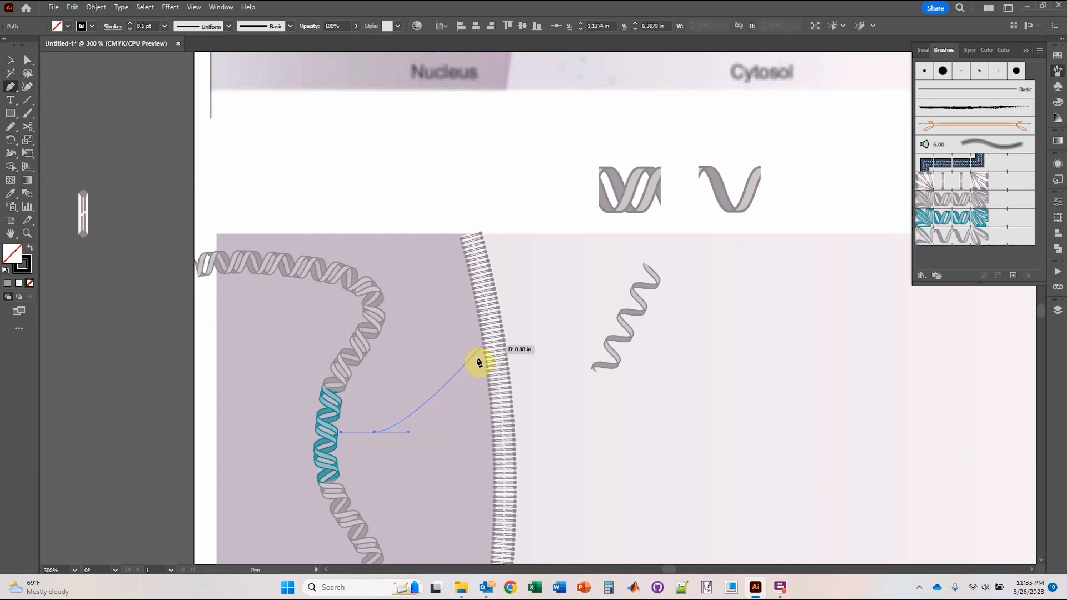
click(526, 303)
drag(570, 303, 577, 303)
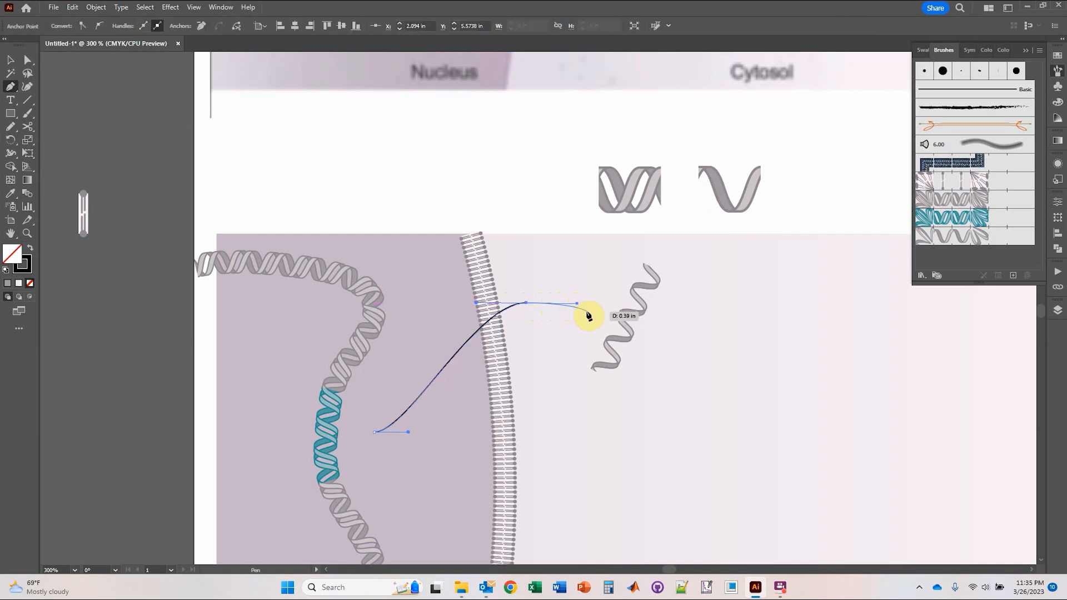
click(591, 316)
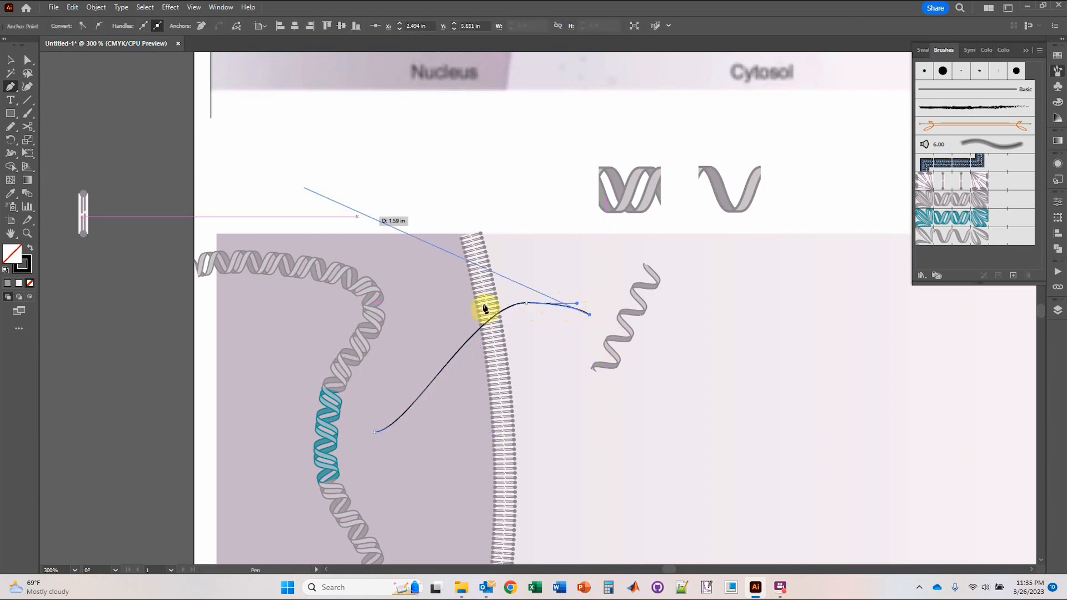
Reshape the curved path by raising its upper anchor point slightly and tilting the handles for a rounder bend.
click(11, 60)
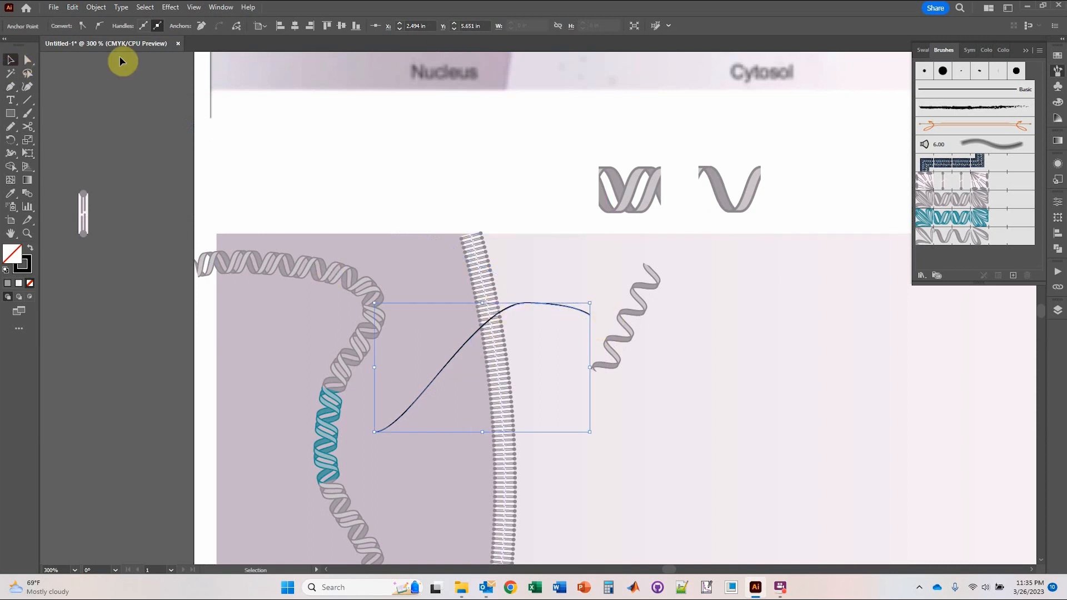
click(27, 60)
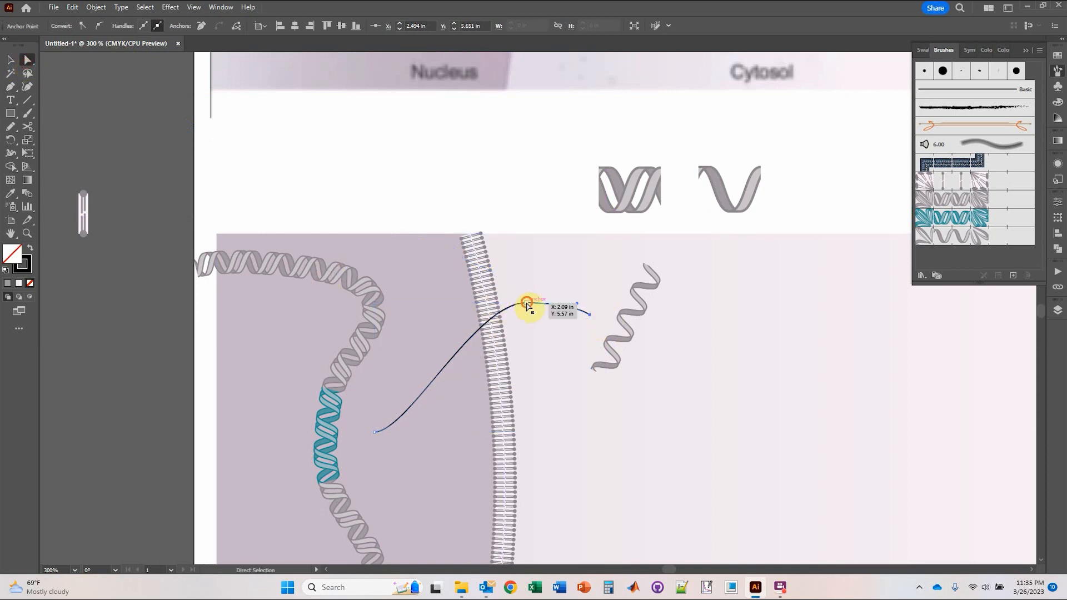
drag(526, 303, 470, 305)
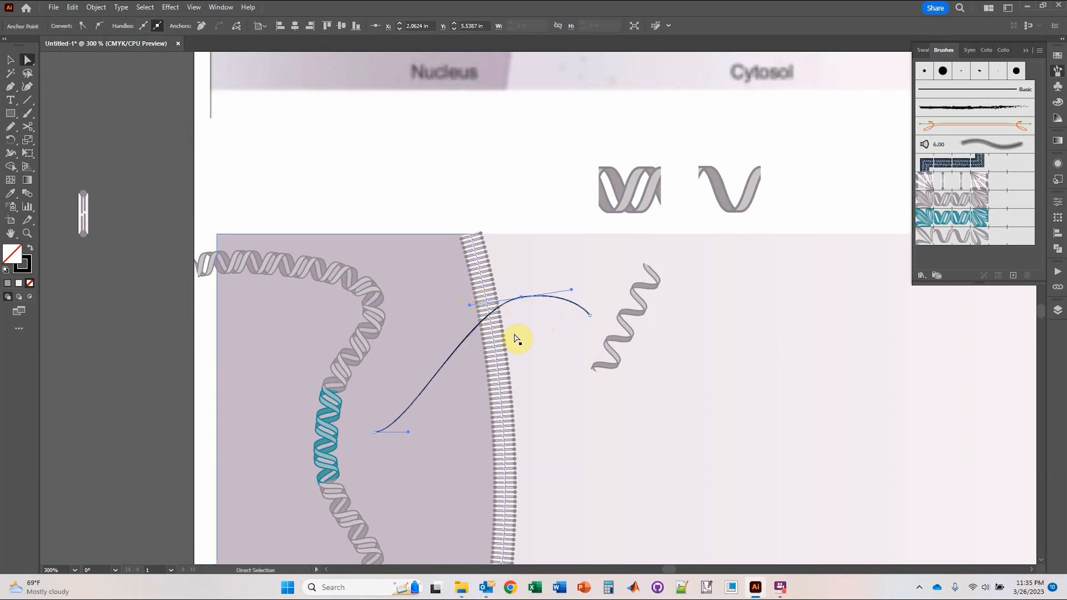
click(11, 60)
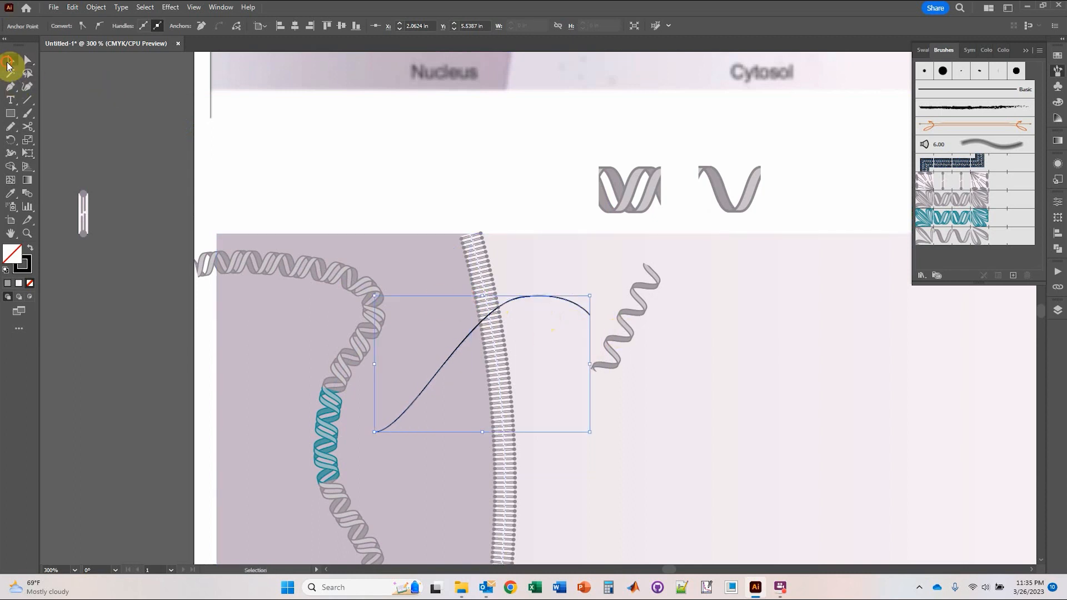
click(472, 191)
Set the curved path's stroke weight to 3 pt and open its detailed stroke settings.
click(551, 296)
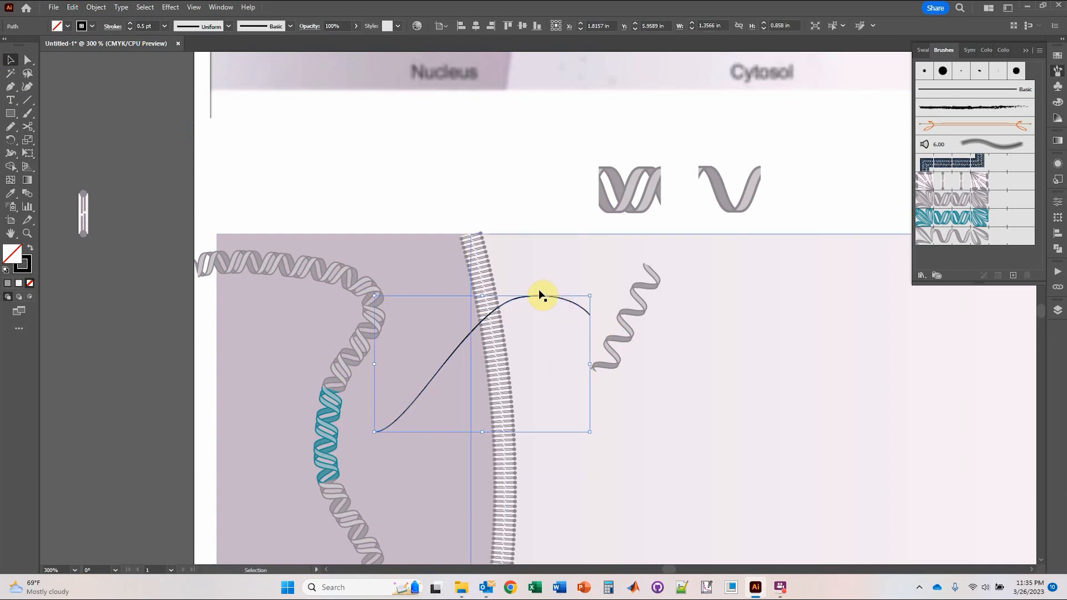
click(129, 25)
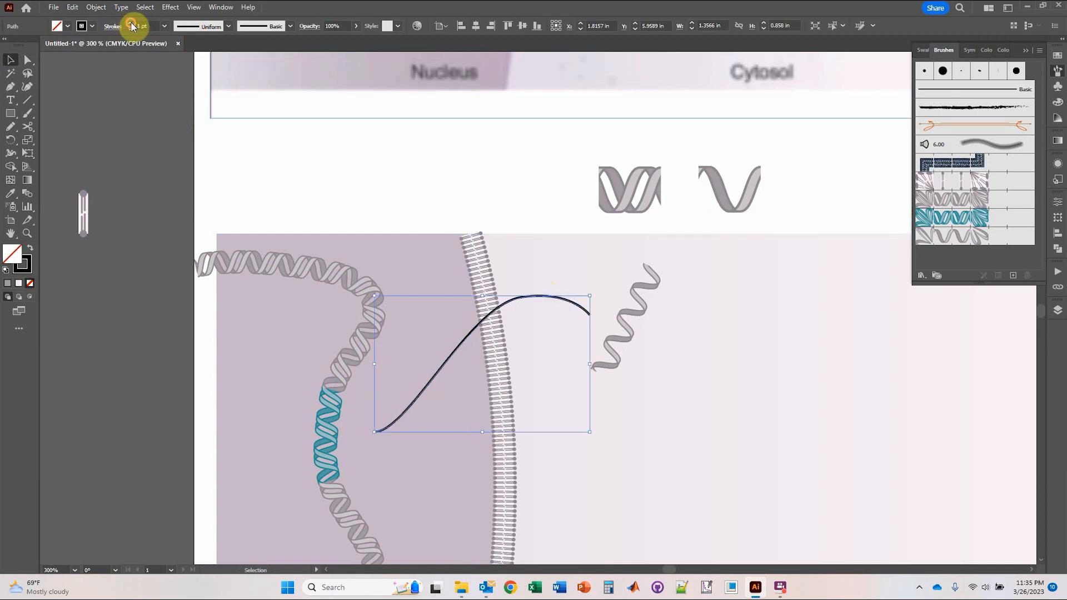
click(129, 24)
click(129, 25)
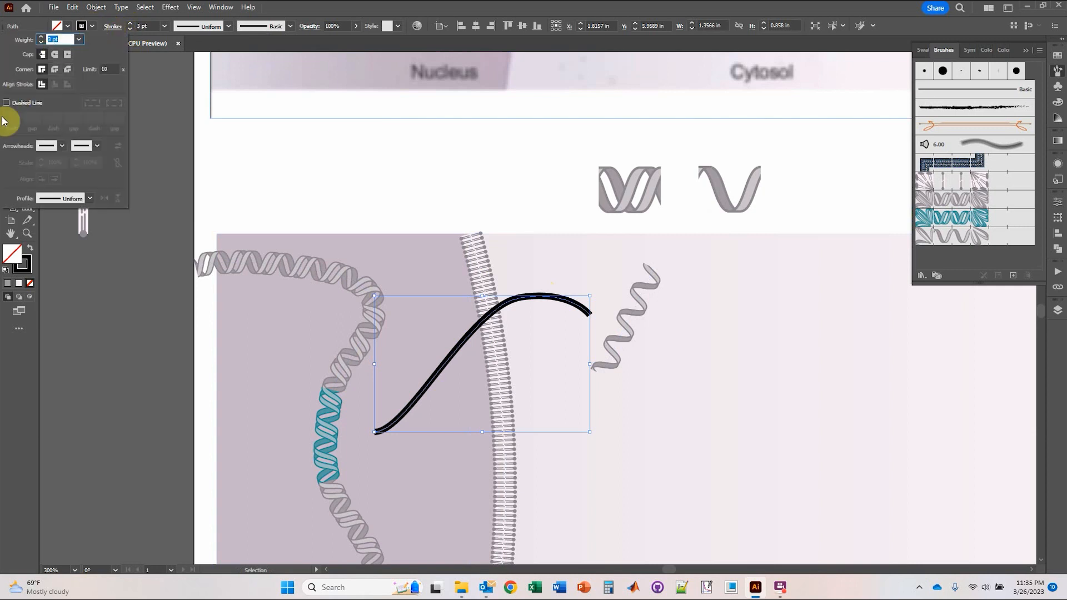
Add the Arrow 2 arrowhead to the end of the curved path and scale it to 50%.
click(93, 145)
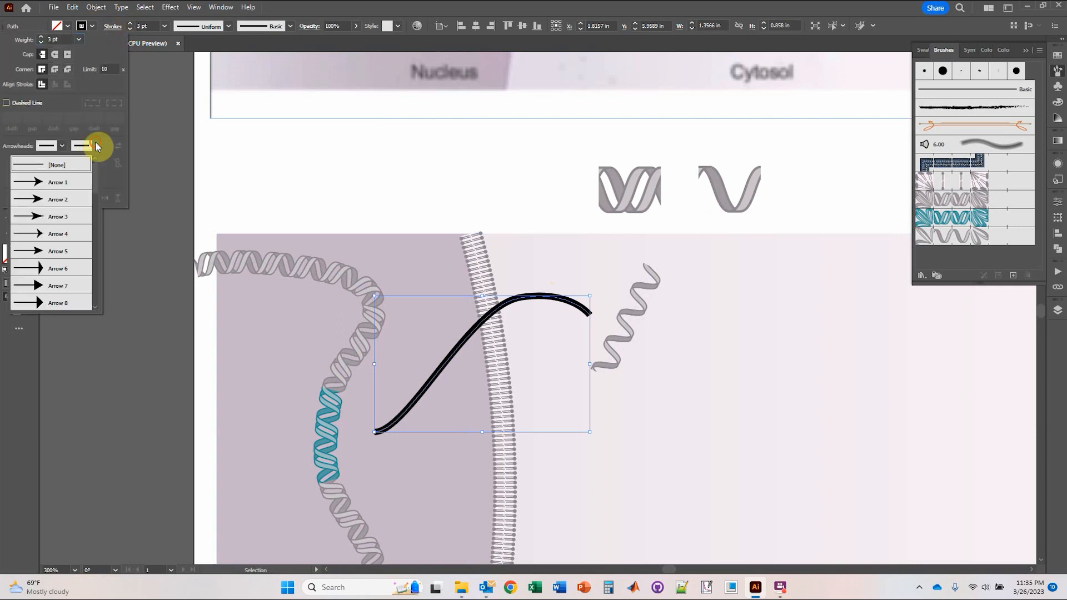
click(41, 201)
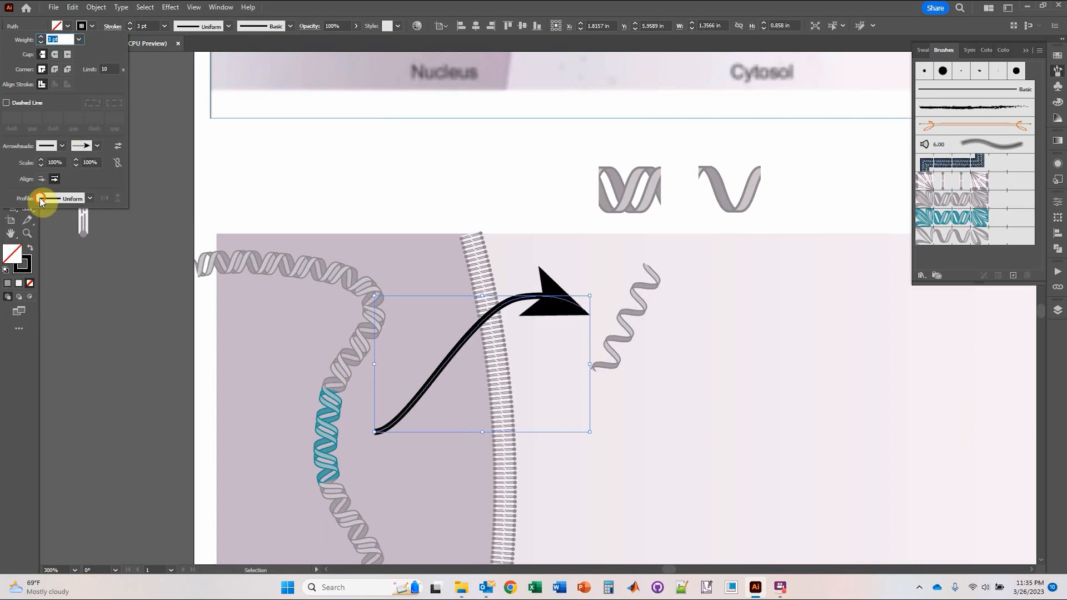
click(94, 162)
text(50)
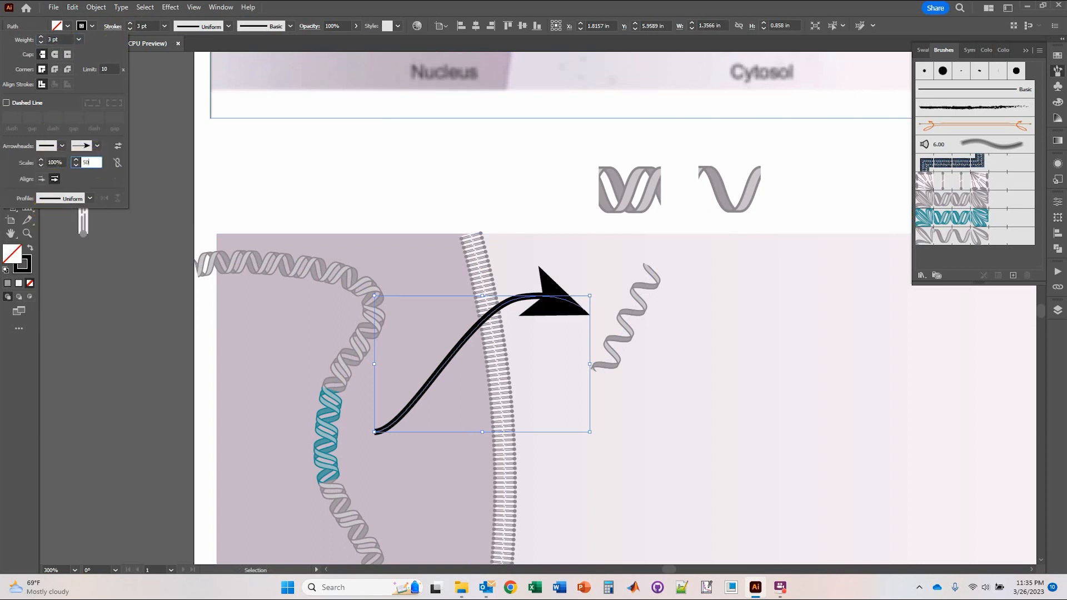
key(Return)
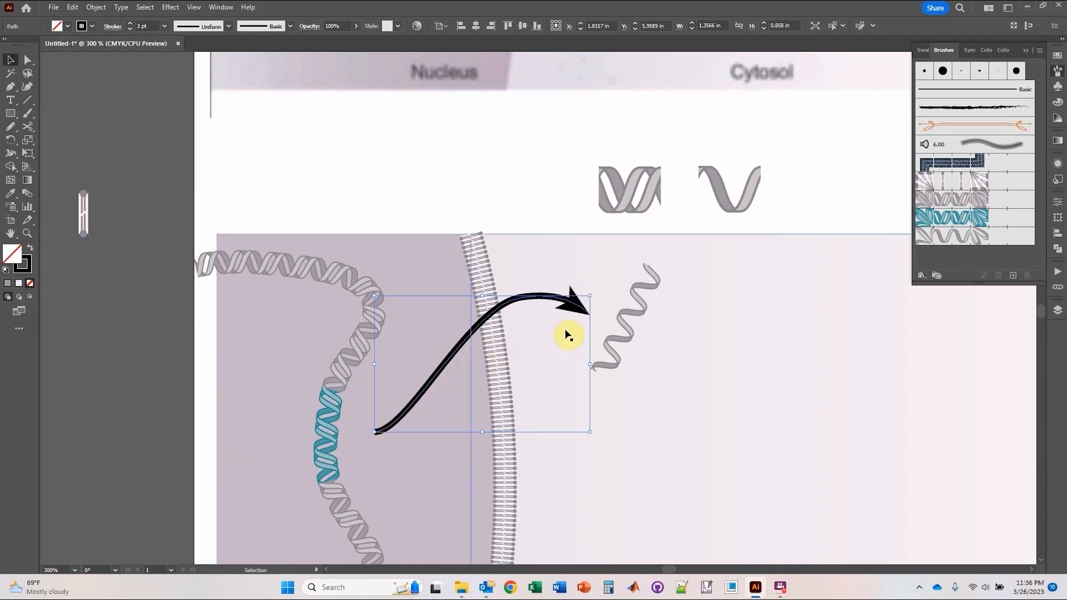
Apply a linear white-to-black gradient to the curved arrow's stroke, keeping its fill set to none.
scroll(576, 231, up, 10)
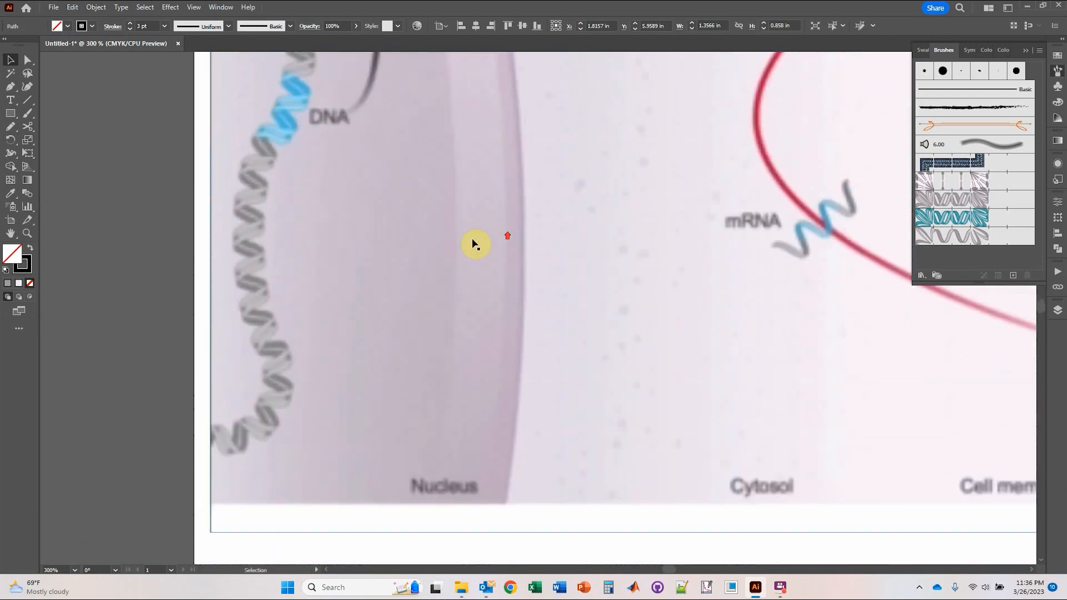
scroll(363, 158, up, 2)
scroll(401, 343, down, 2)
scroll(430, 403, down, 10)
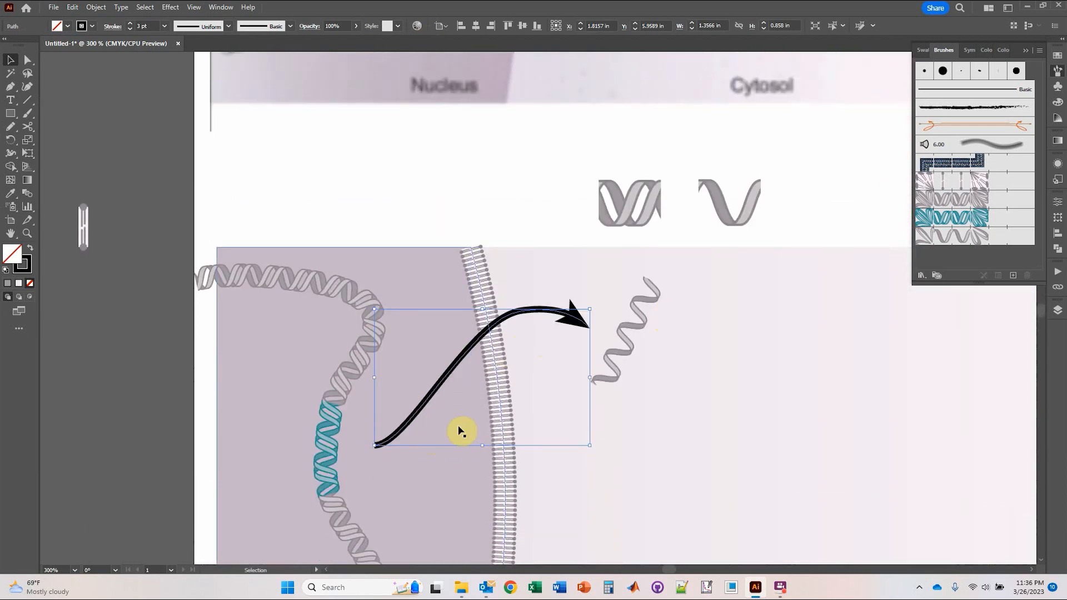
click(1058, 142)
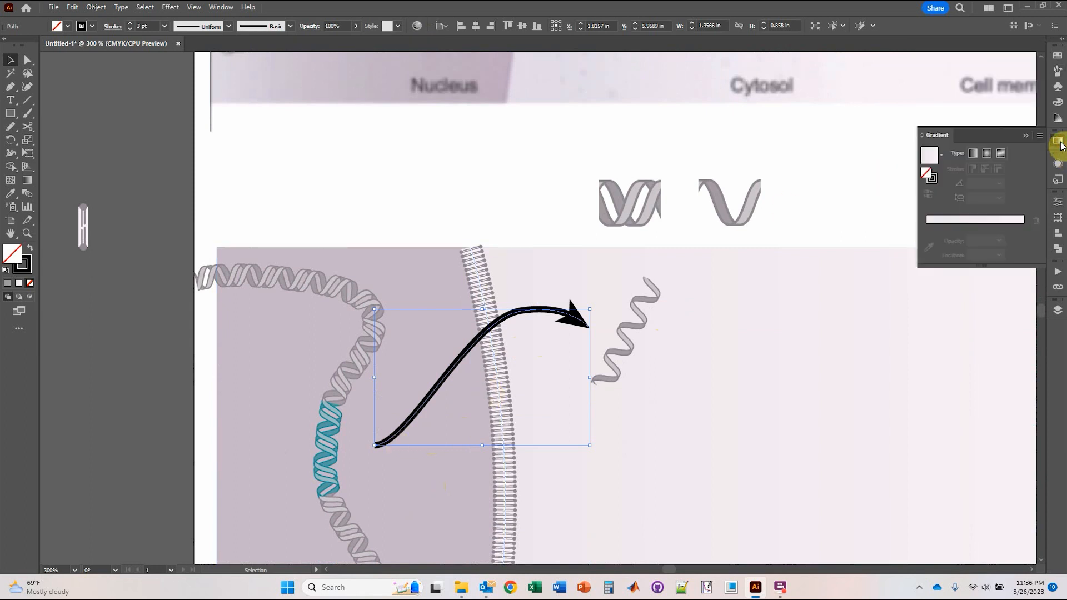
click(972, 154)
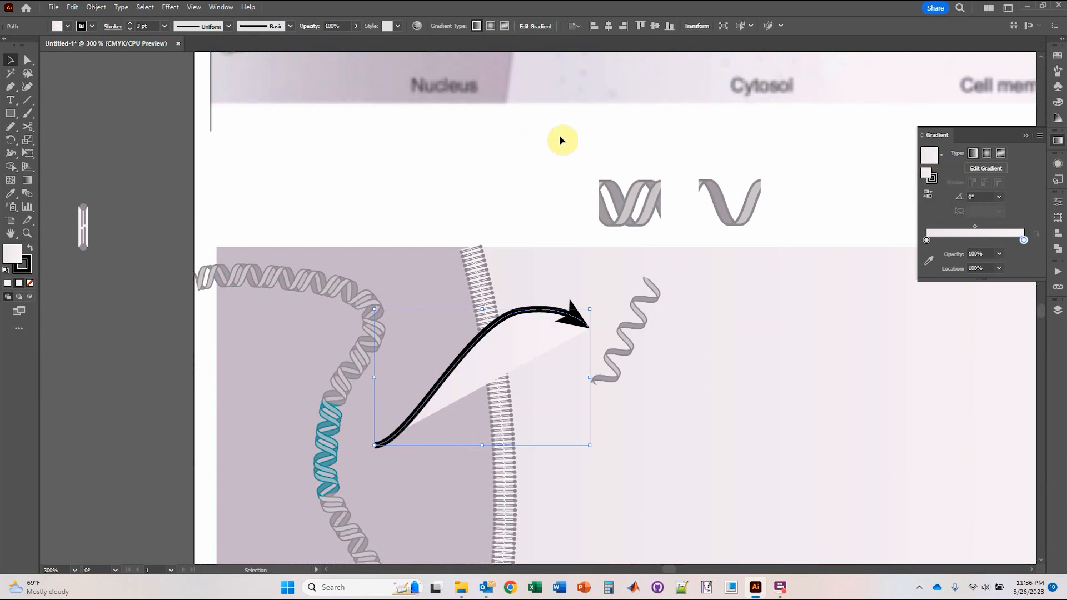
key(slash)
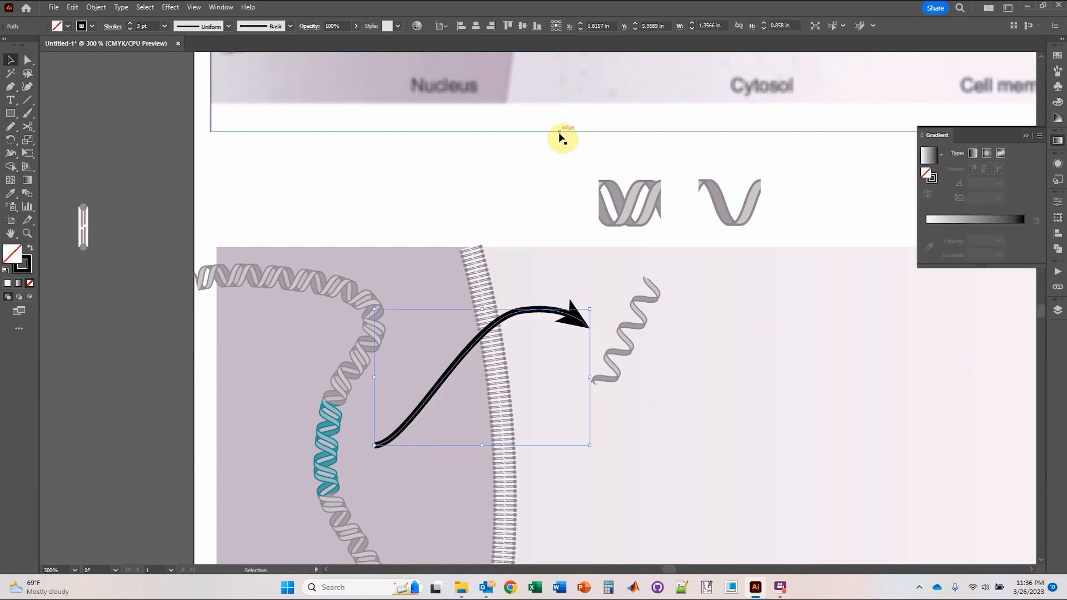
click(935, 181)
click(974, 154)
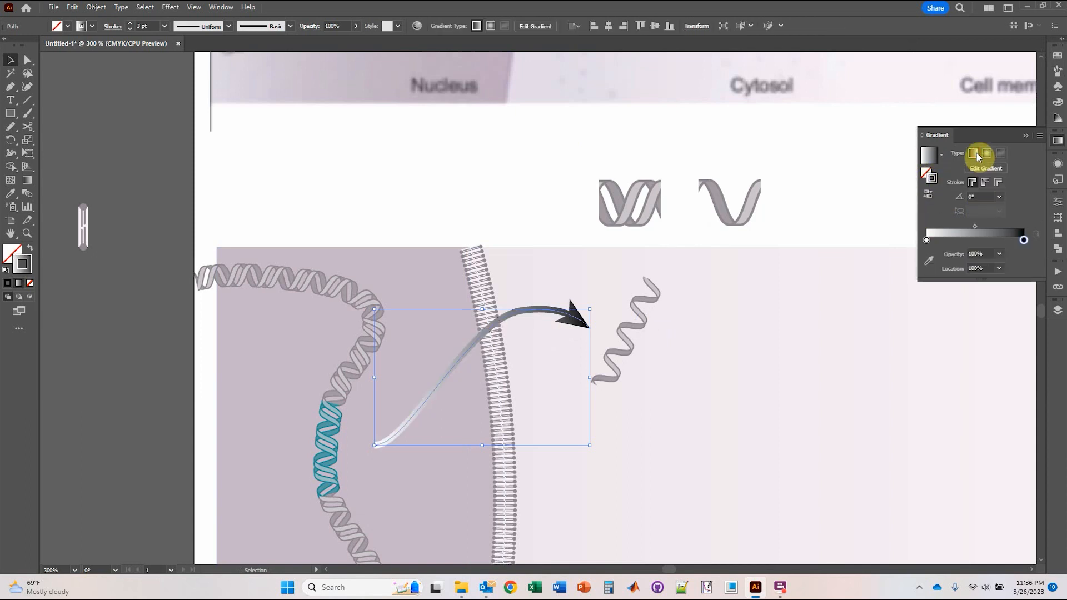
Set the start color of the arrow's stroke gradient to the saved mauve-gray swatch.
double_click(927, 241)
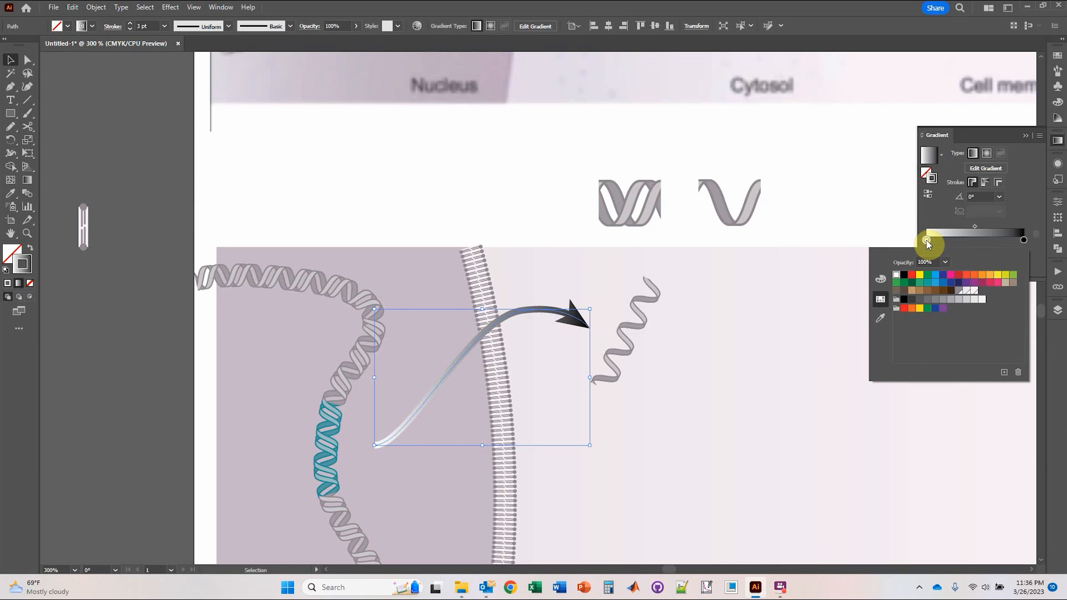
click(968, 293)
click(961, 293)
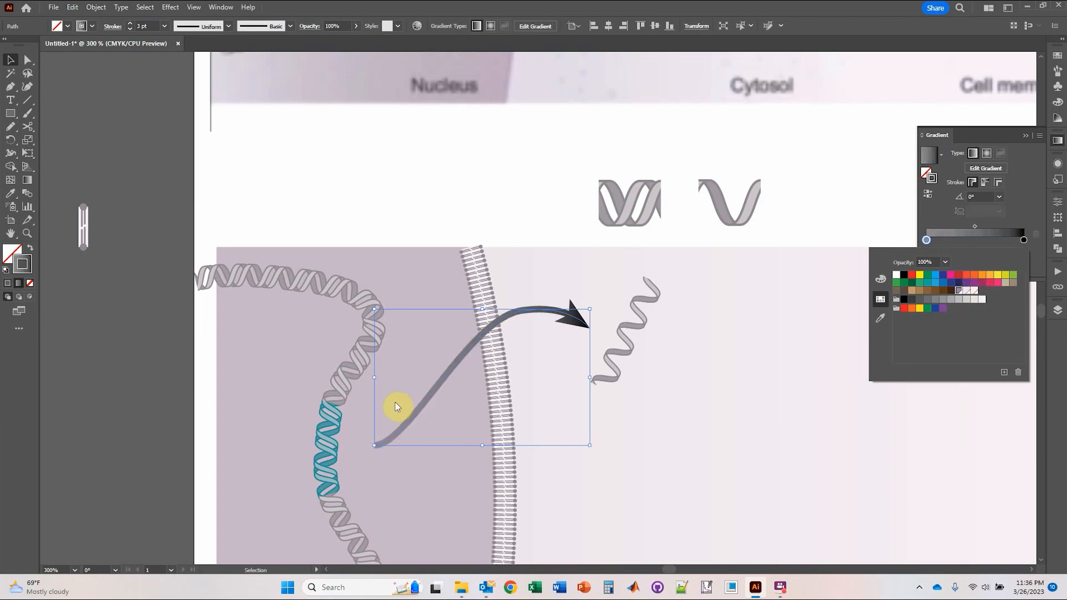
click(513, 198)
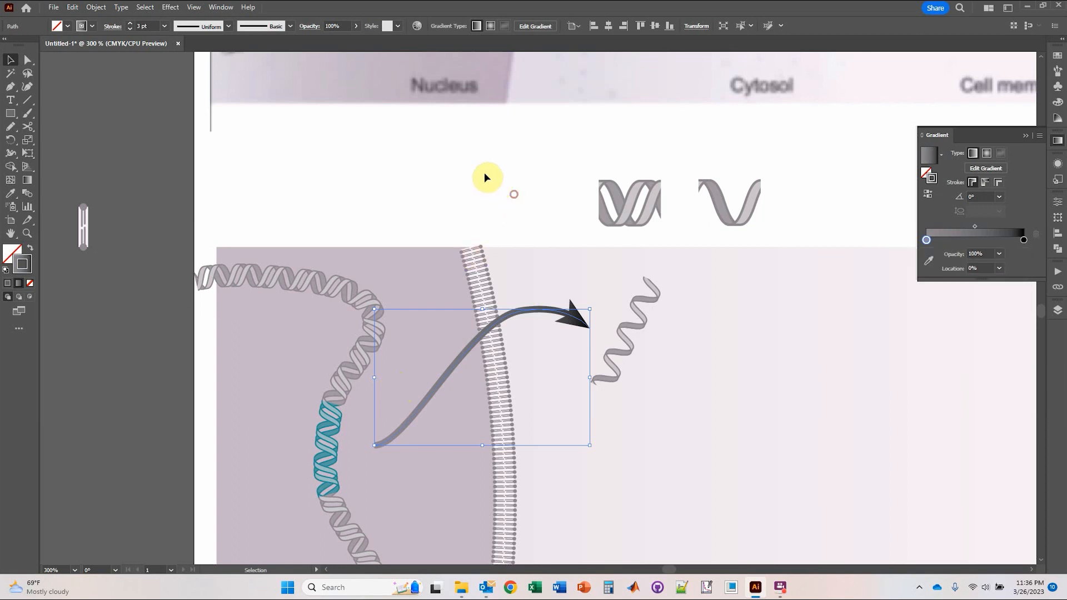
Save the nucleus background's fill as a new global process swatch named C=20 M=25 Y=11 K=0.
click(387, 285)
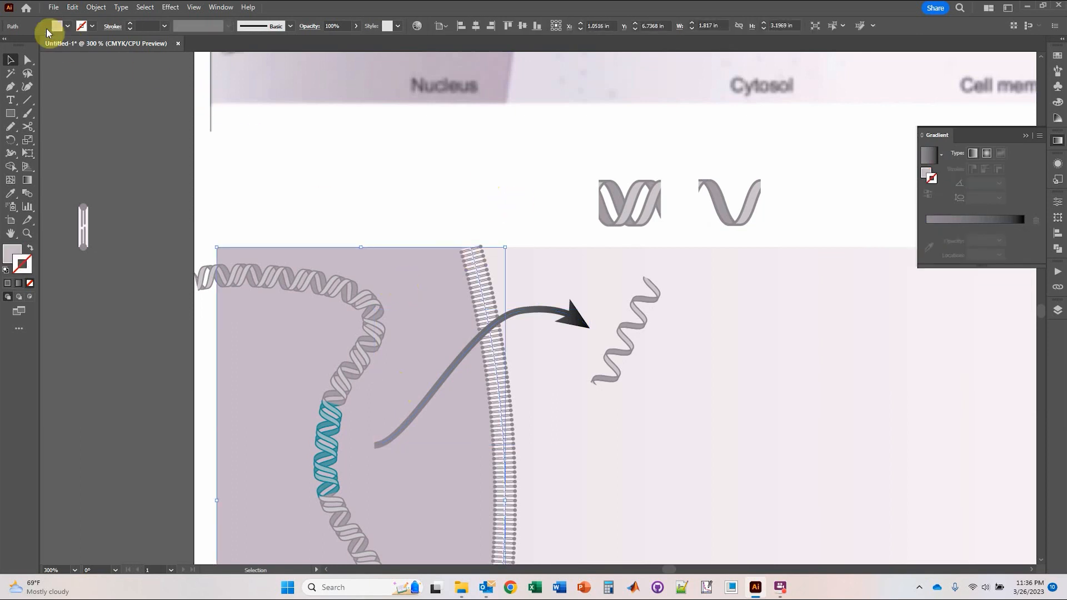
click(67, 26)
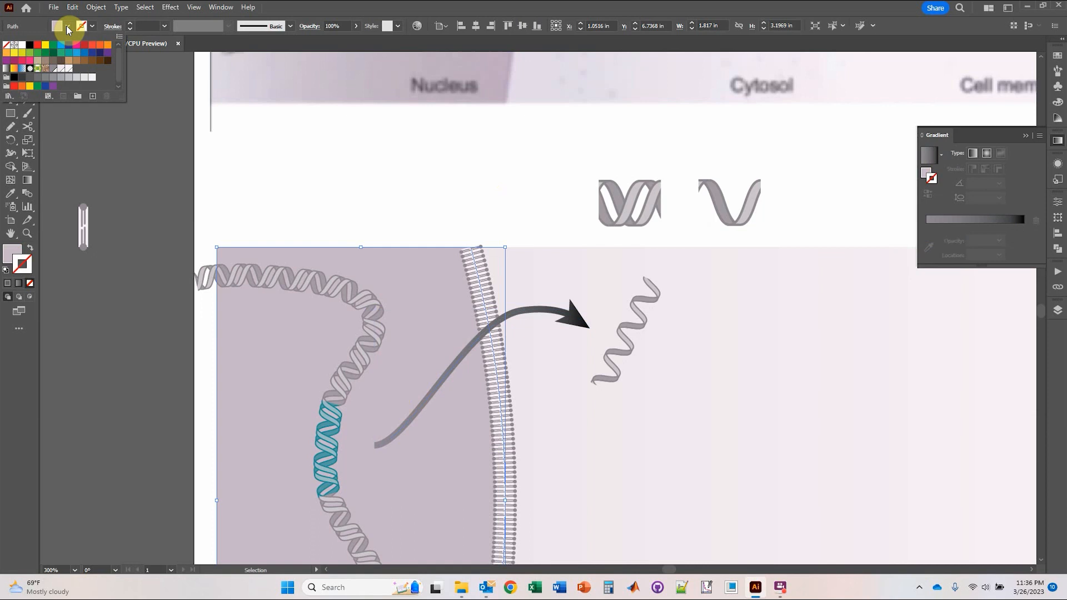
click(449, 204)
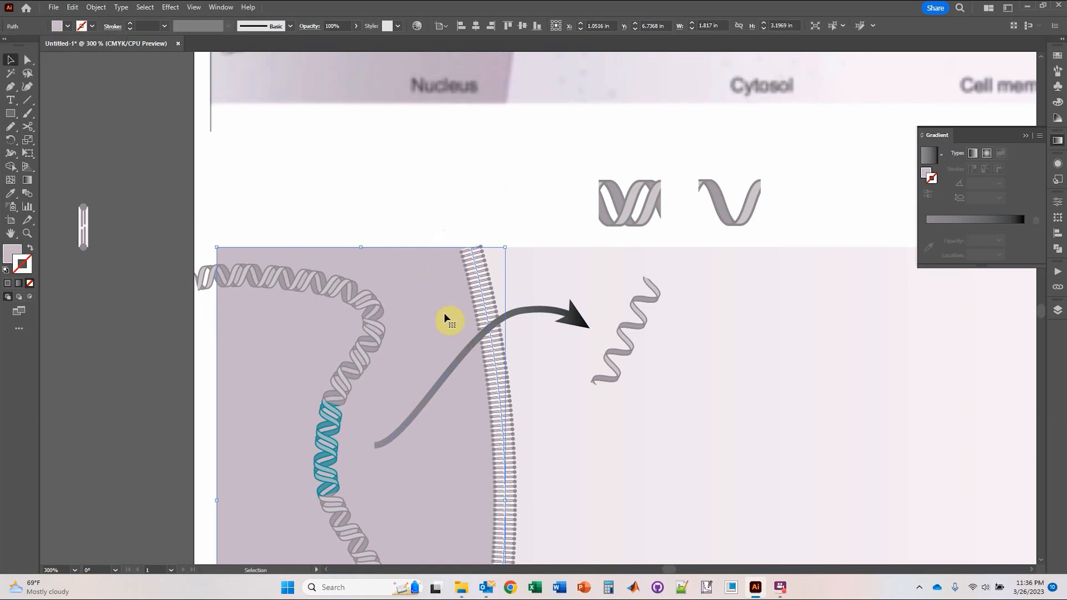
click(68, 26)
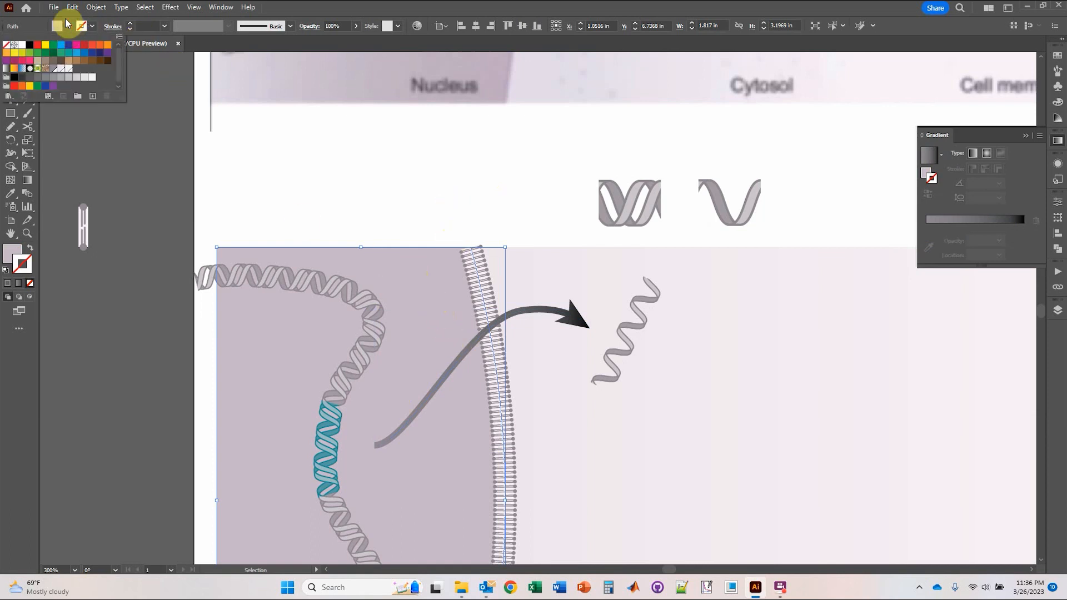
click(93, 96)
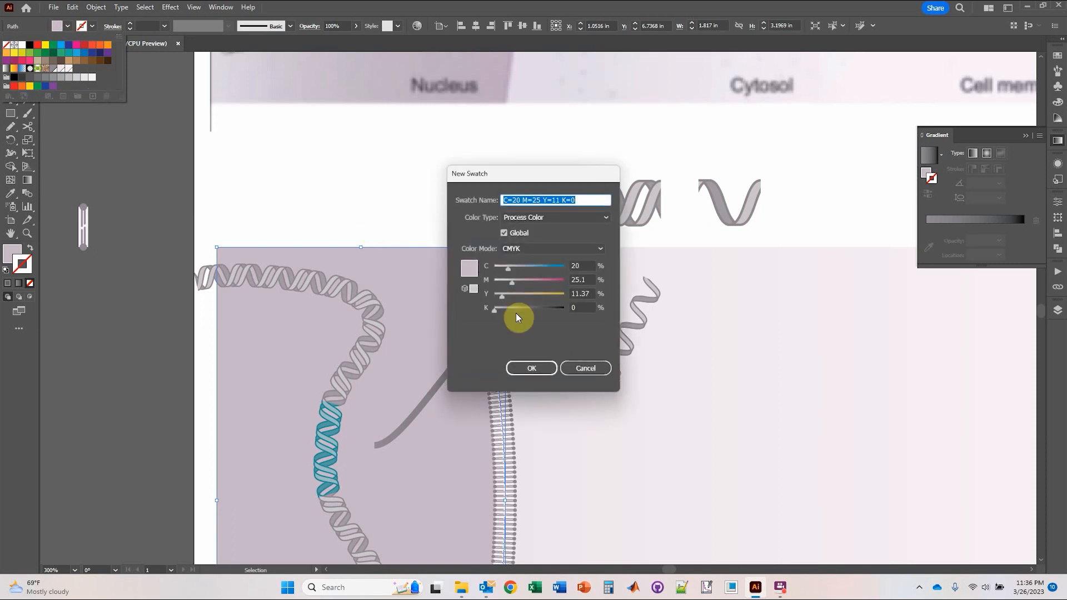
click(538, 369)
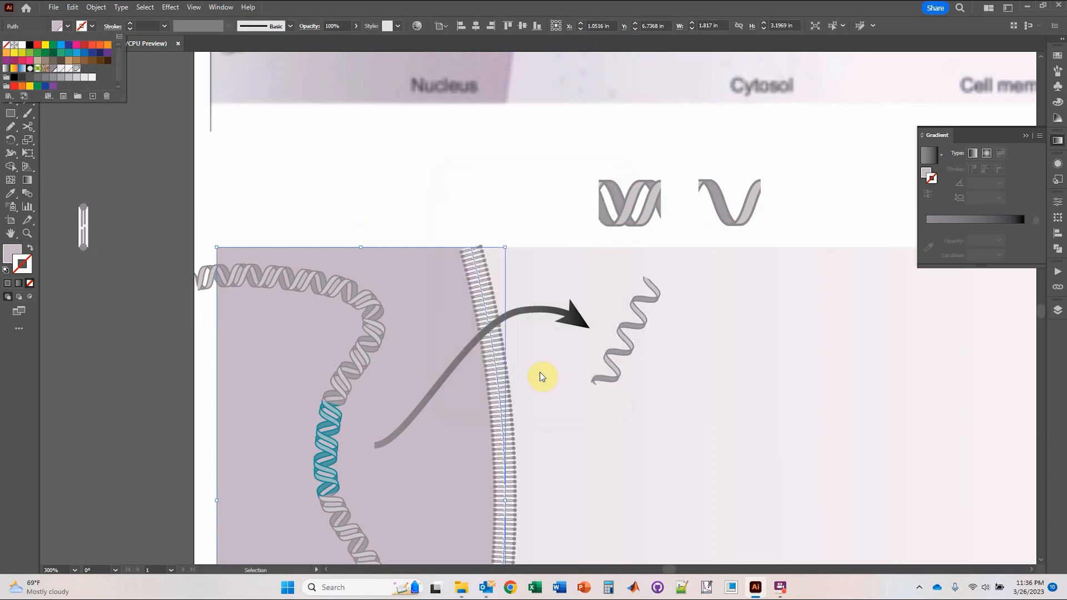
Set the start color of the arrow's stroke gradient to the new nucleus-colored swatch, then deselect the arrow.
click(568, 315)
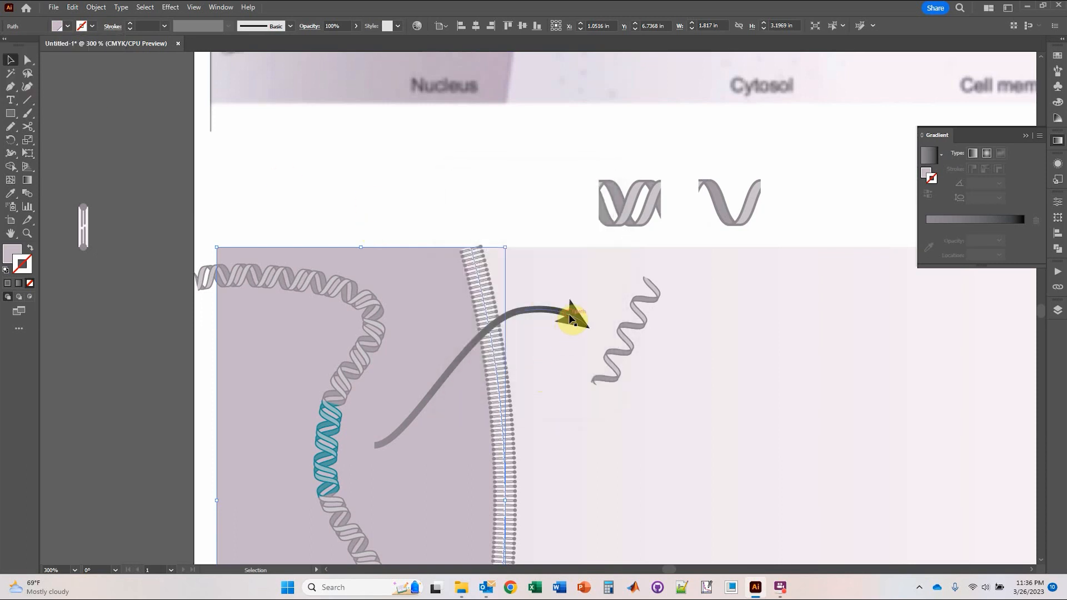
click(569, 312)
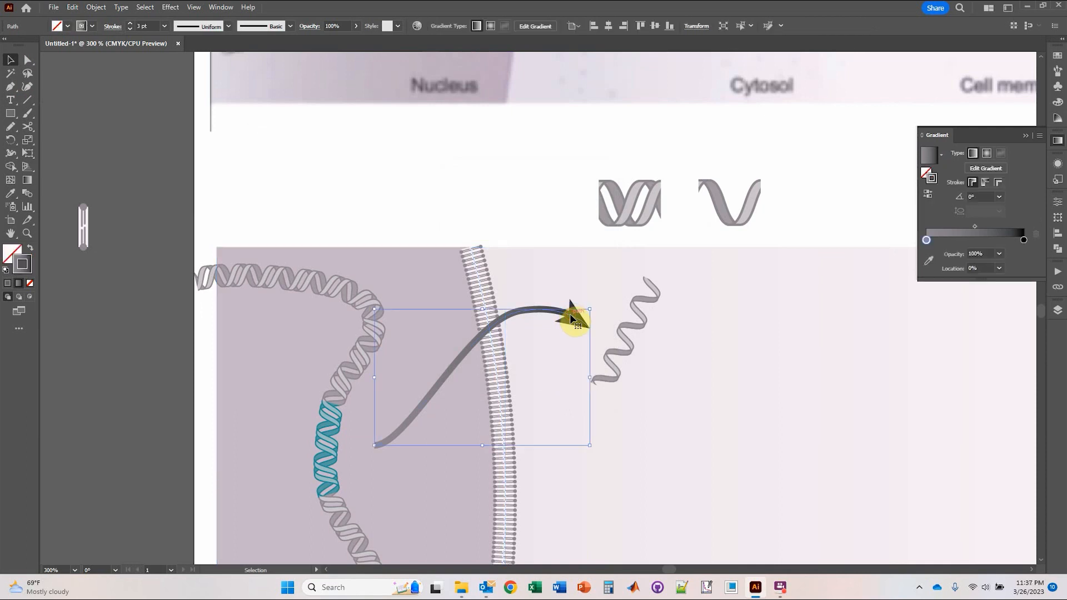
double_click(927, 241)
click(928, 219)
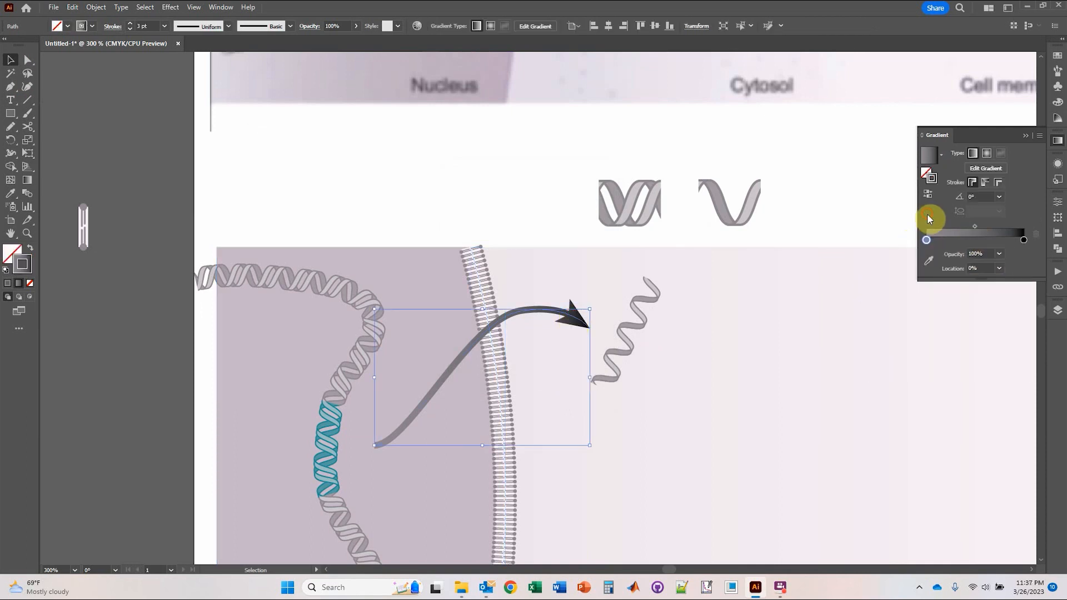
click(1058, 143)
click(1058, 142)
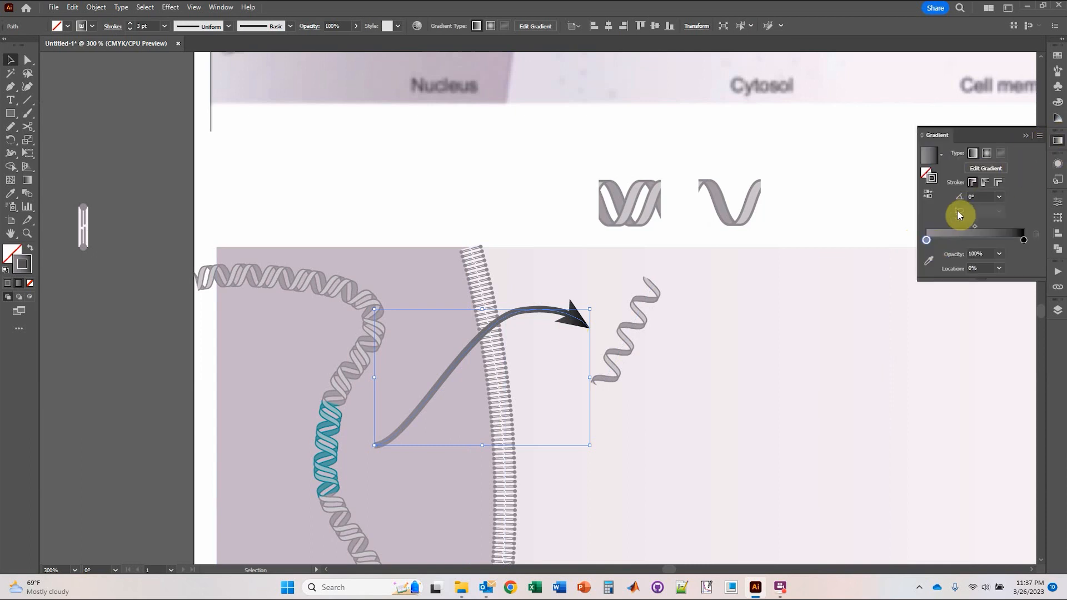
double_click(925, 243)
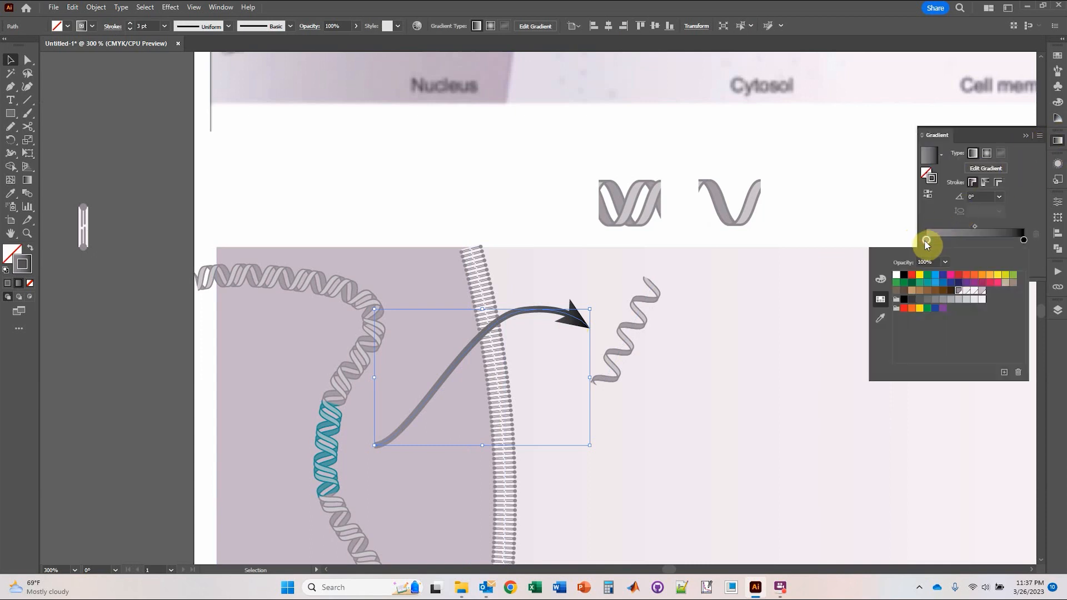
click(982, 291)
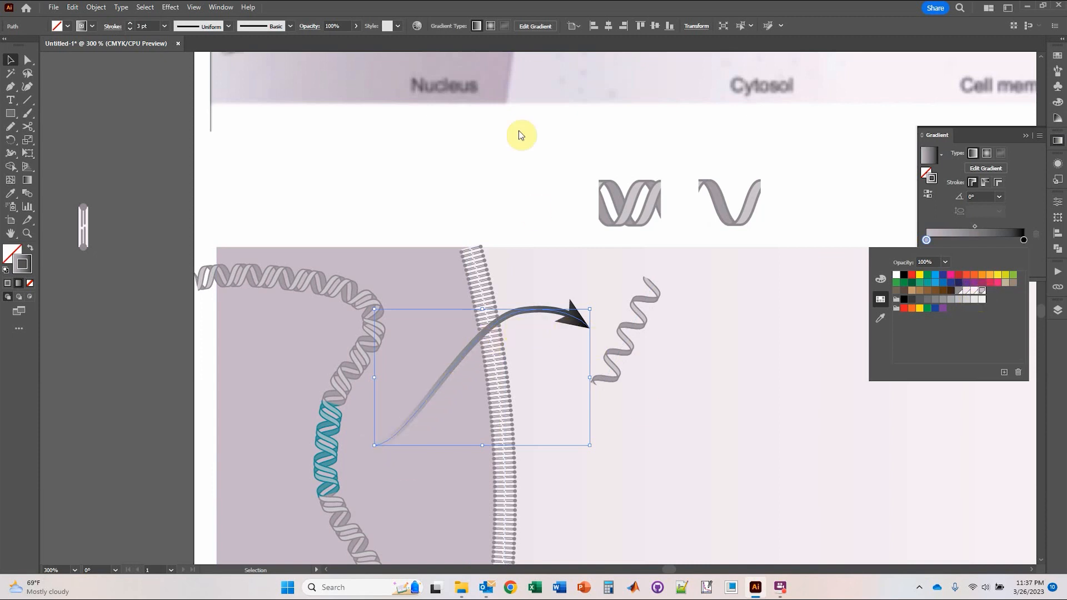
click(524, 163)
click(519, 169)
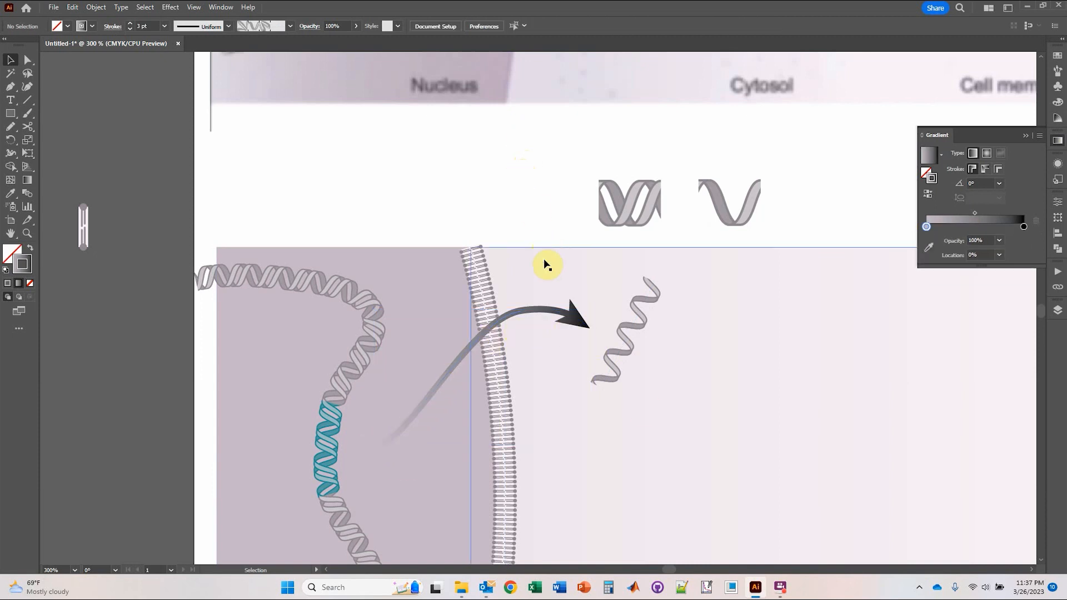
Duplicate the gradient arrow and place the copy in the cytosol on the far side of the mRNA strand.
scroll(546, 266, down, 2)
drag(543, 278, 421, 443)
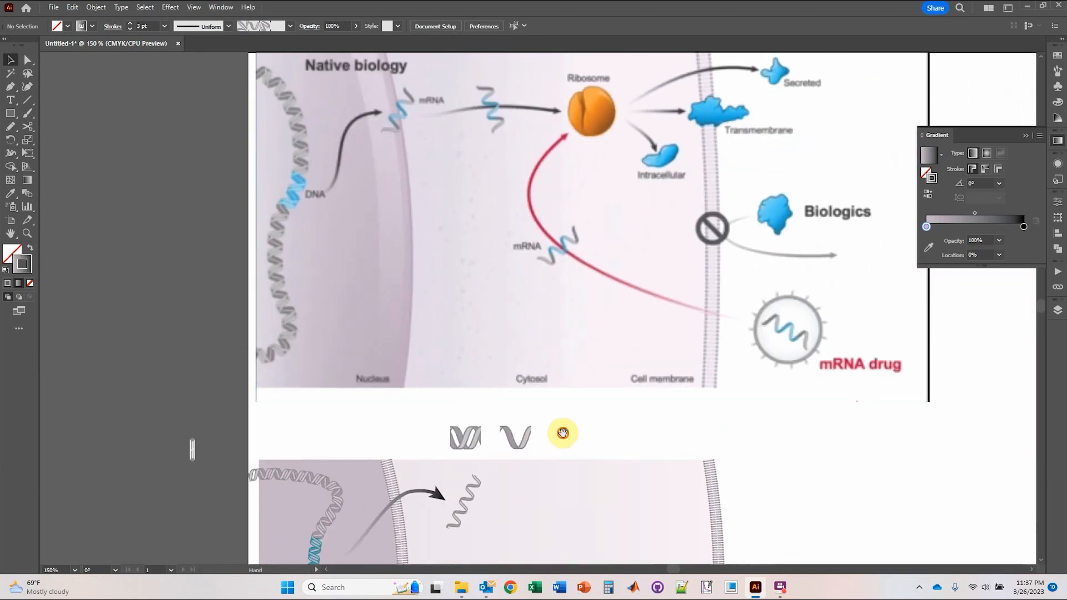
drag(562, 433, 554, 381)
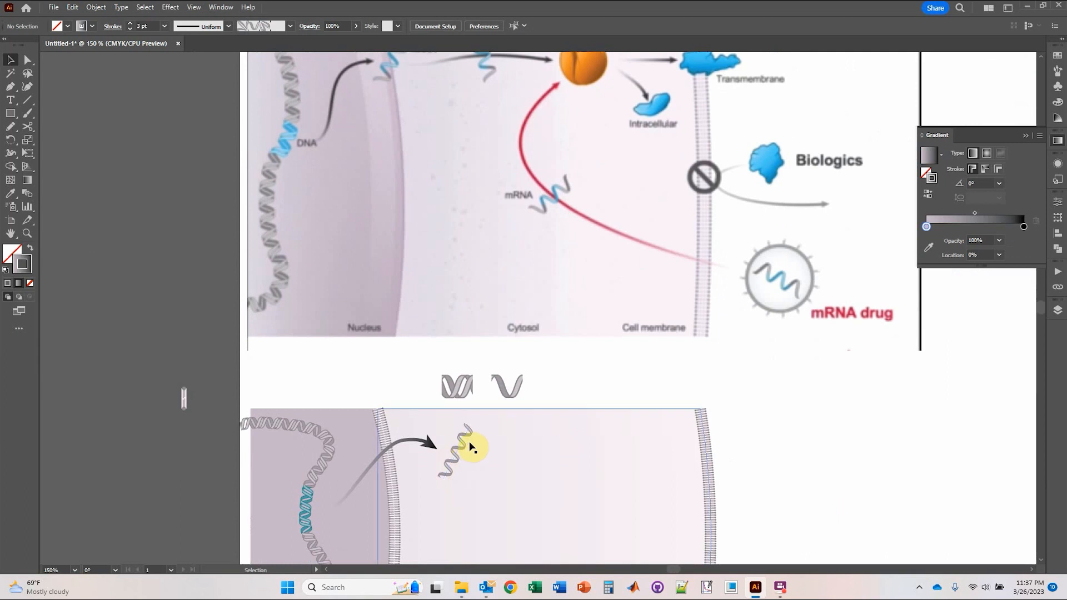
mouse_move(584, 395)
mouse_down()
mouse_move(557, 395)
mouse_move(526, 417)
mouse_up()
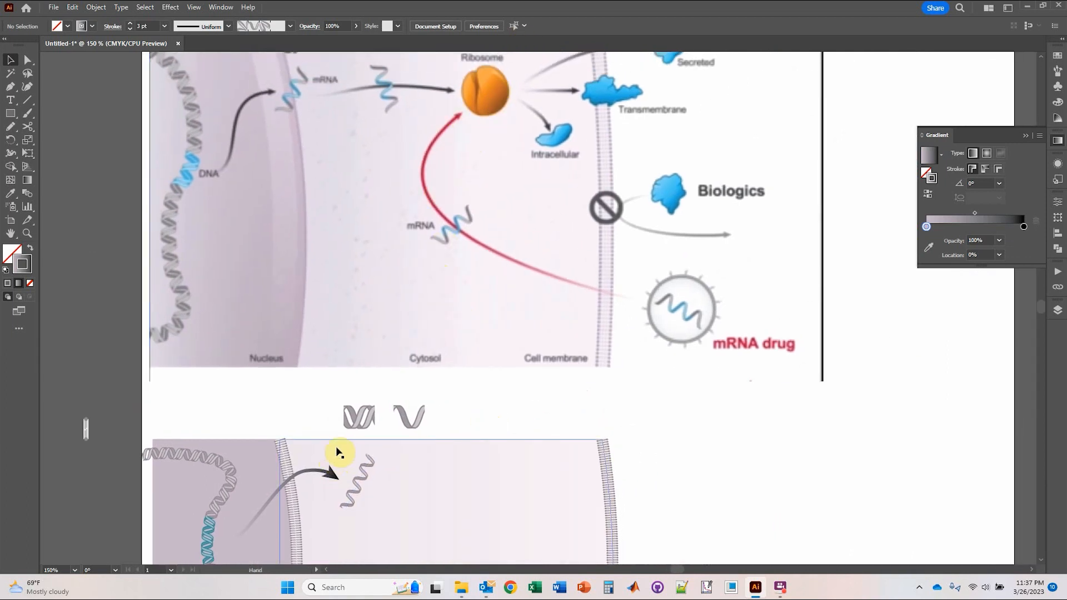
drag(339, 453, 393, 358)
click(389, 376)
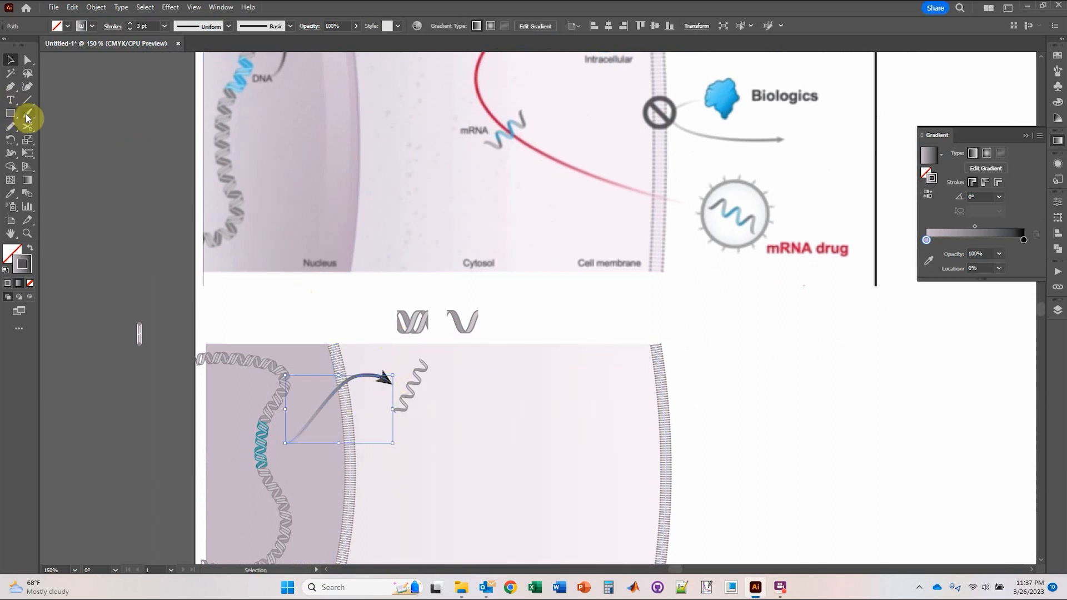
drag(373, 380, 507, 346)
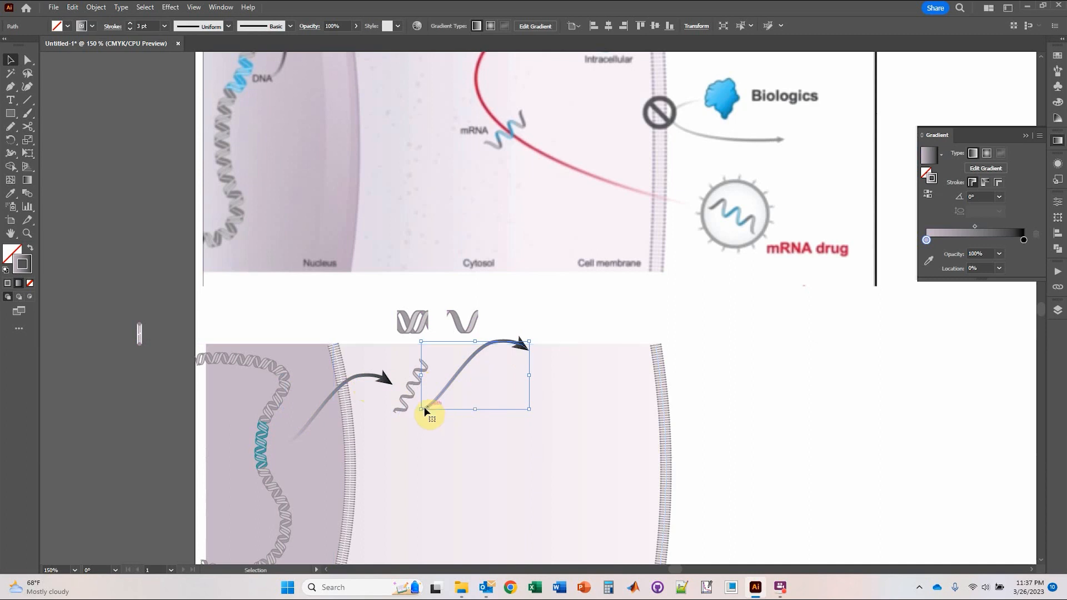
Reshape the copied arrow into a flatter curve by raising its start anchor and lowering its tip and middle anchors.
click(29, 60)
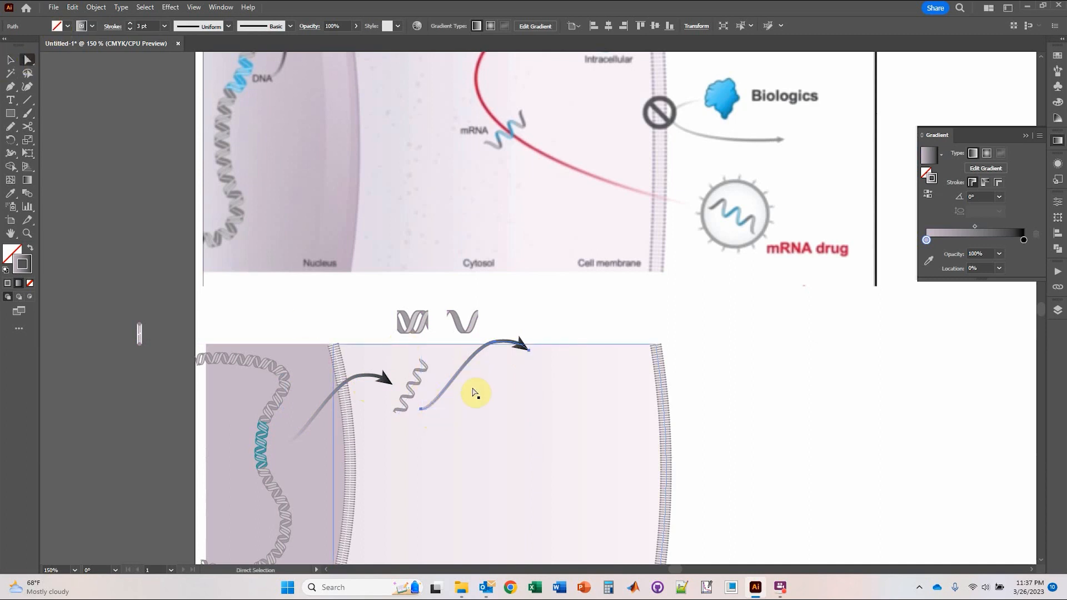
drag(421, 409, 433, 387)
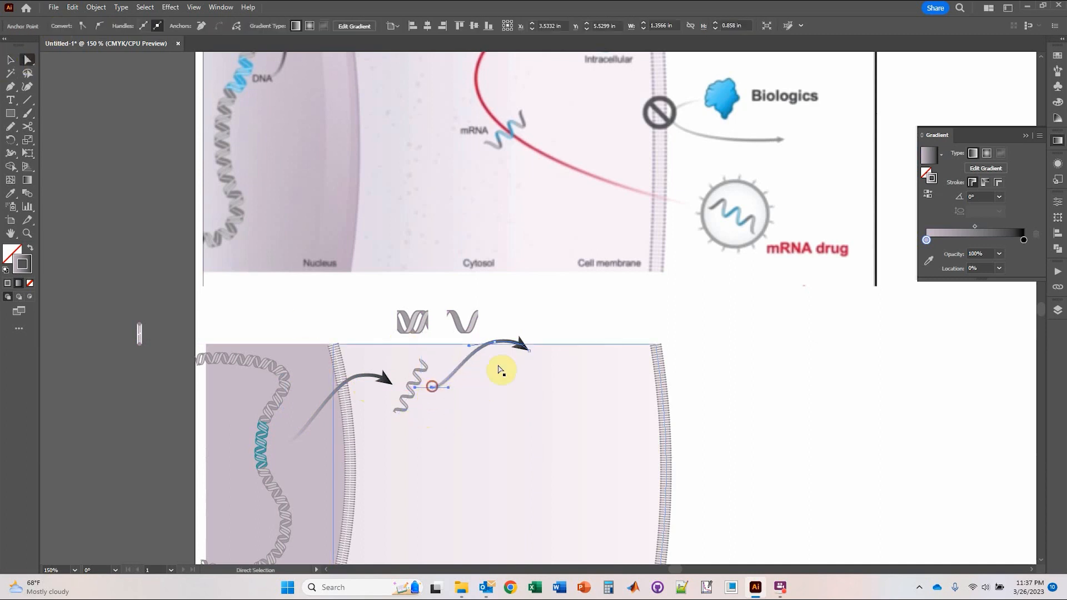
drag(529, 354, 528, 379)
drag(497, 345, 488, 369)
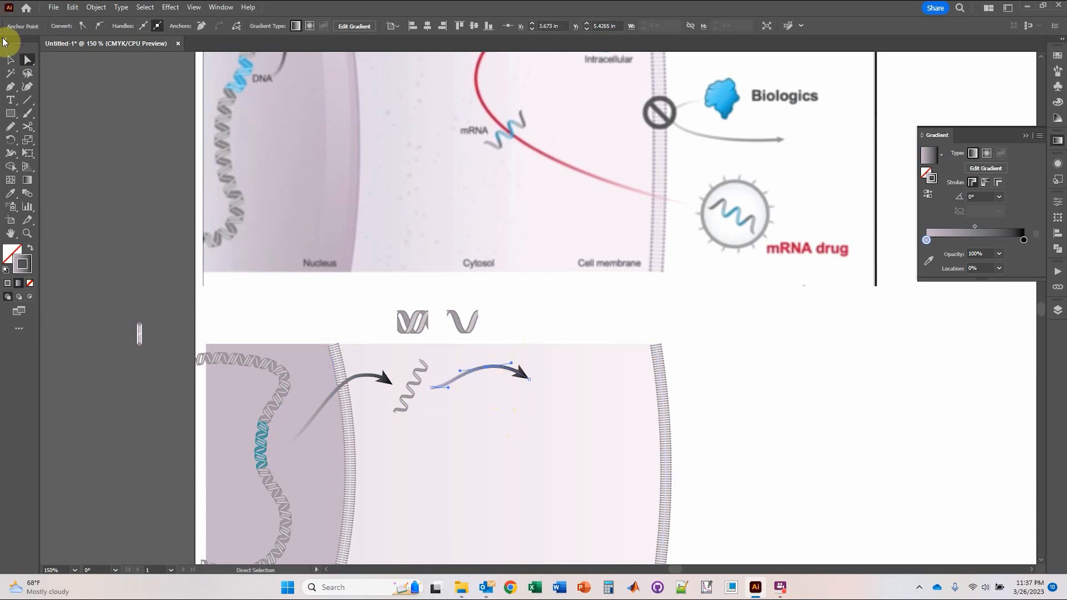
click(10, 59)
click(489, 305)
Draw a circle about 0.51 in wide with the Ellipse tool just beyond the second arrow's tip.
drag(551, 312, 489, 476)
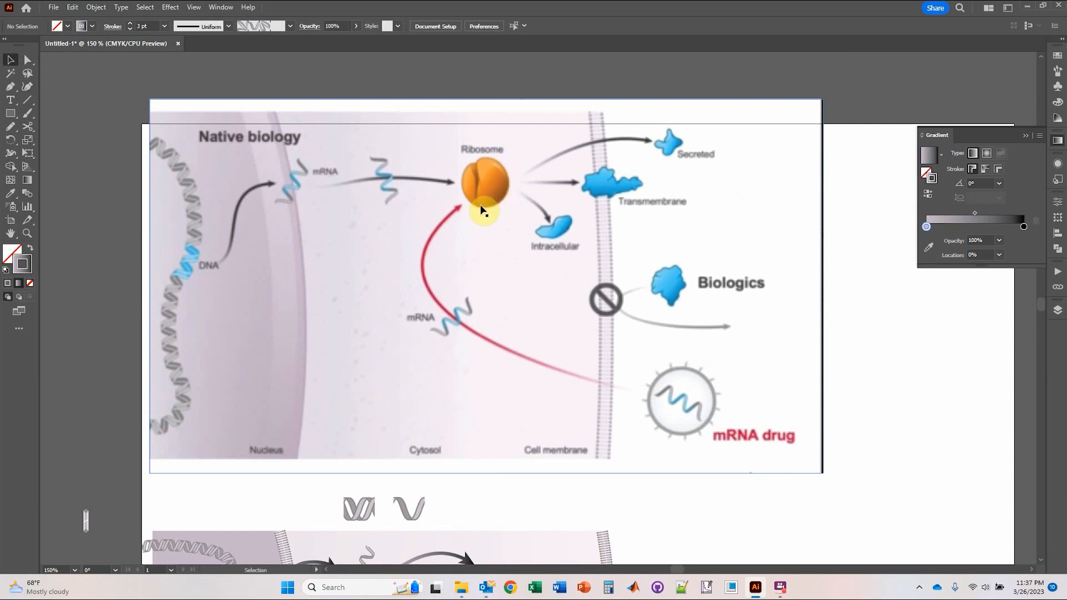
scroll(508, 341, down, 3)
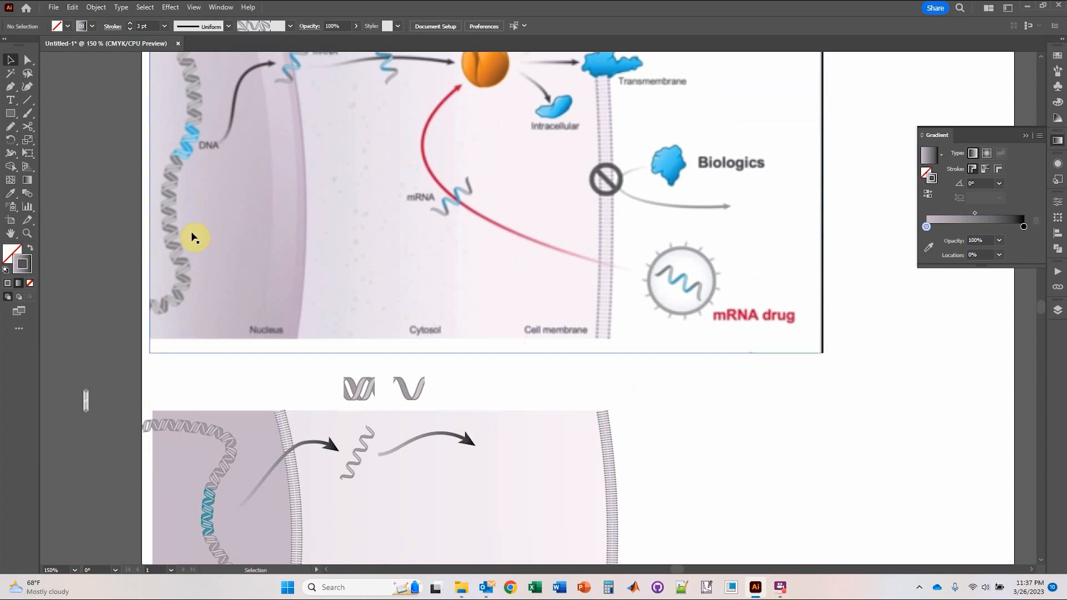
click(12, 114)
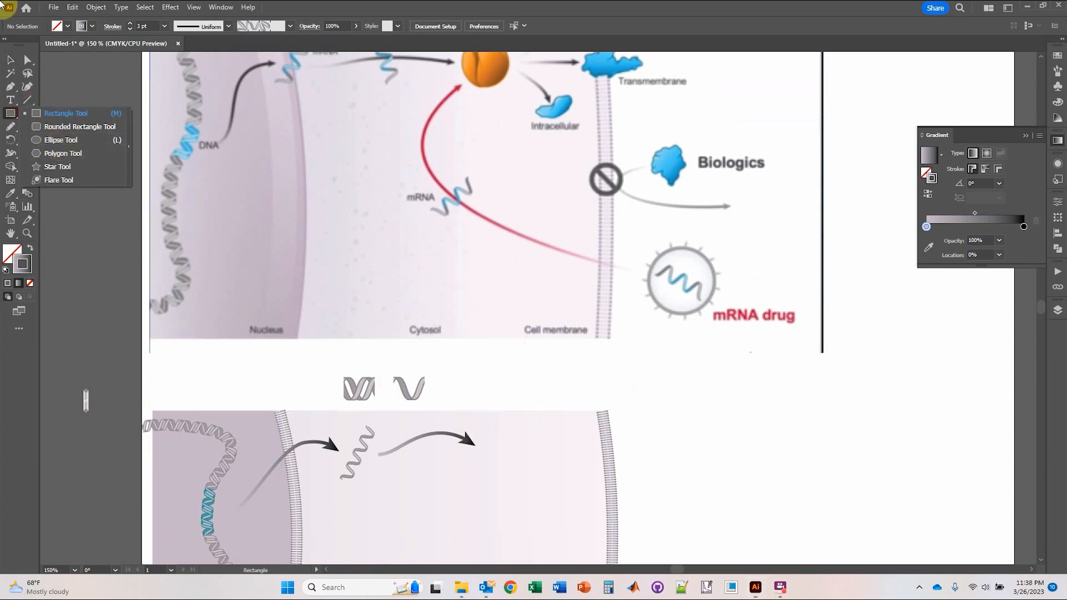
click(61, 140)
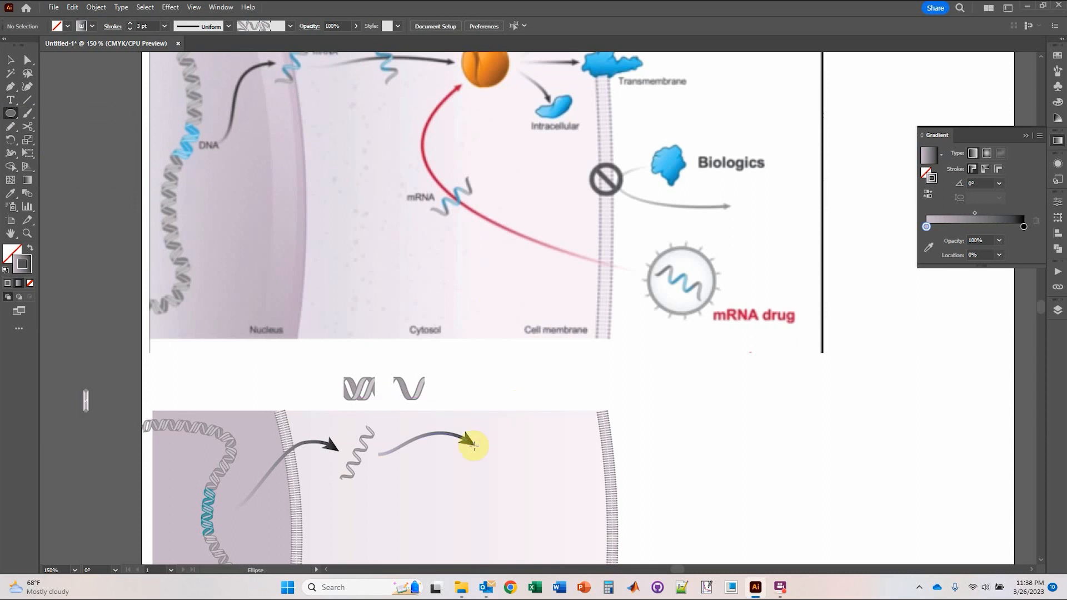
drag(486, 435, 528, 476)
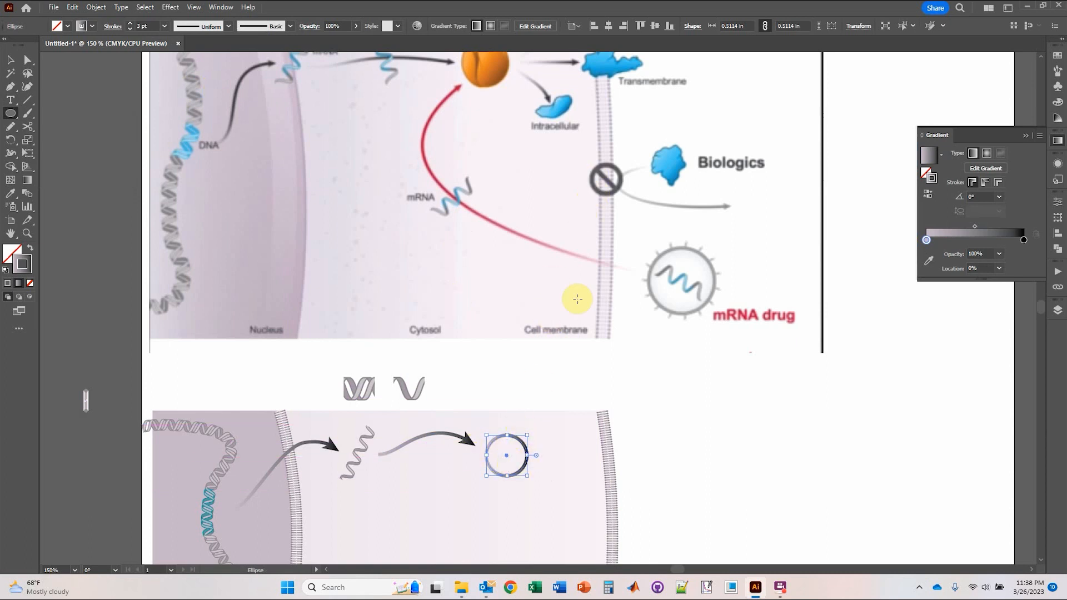
Fill the new circle with the orange sampled from the ribosome in the reference figure, leaving it without a stroke.
key(i)
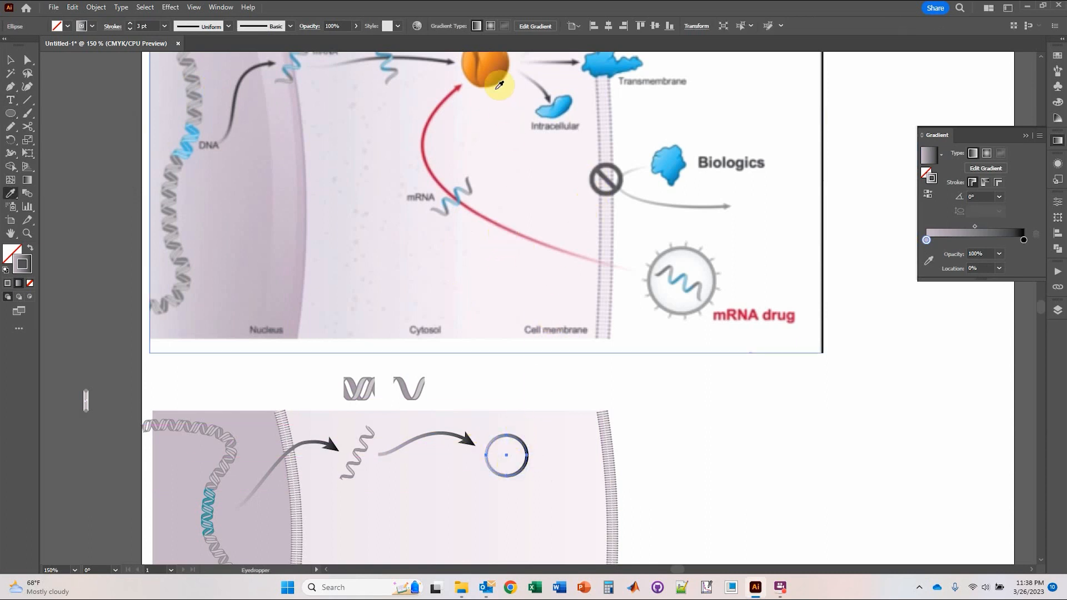
scroll(481, 78, up, 1)
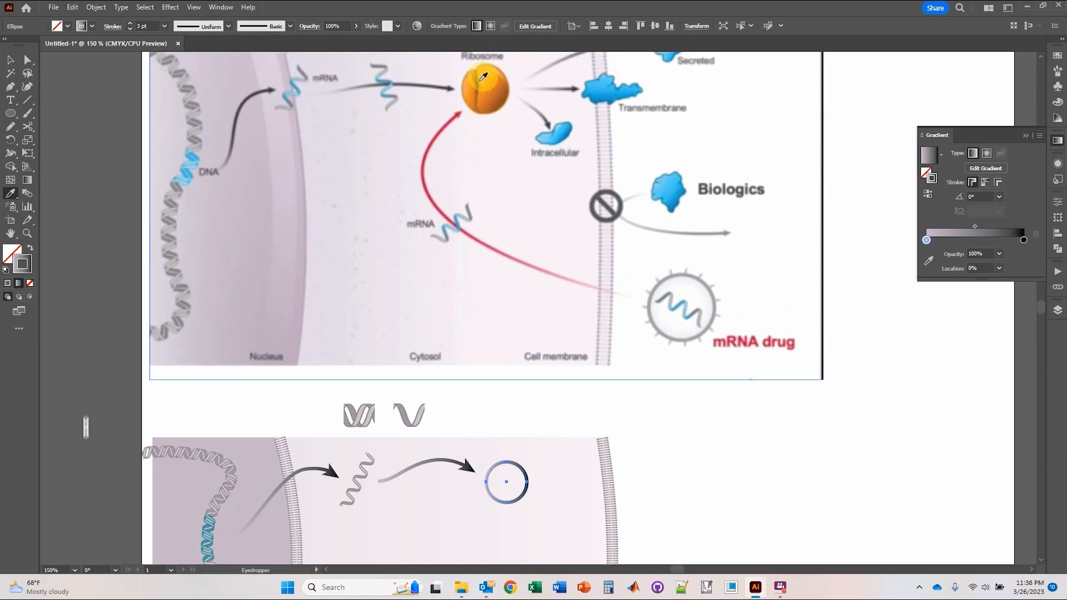
click(491, 77)
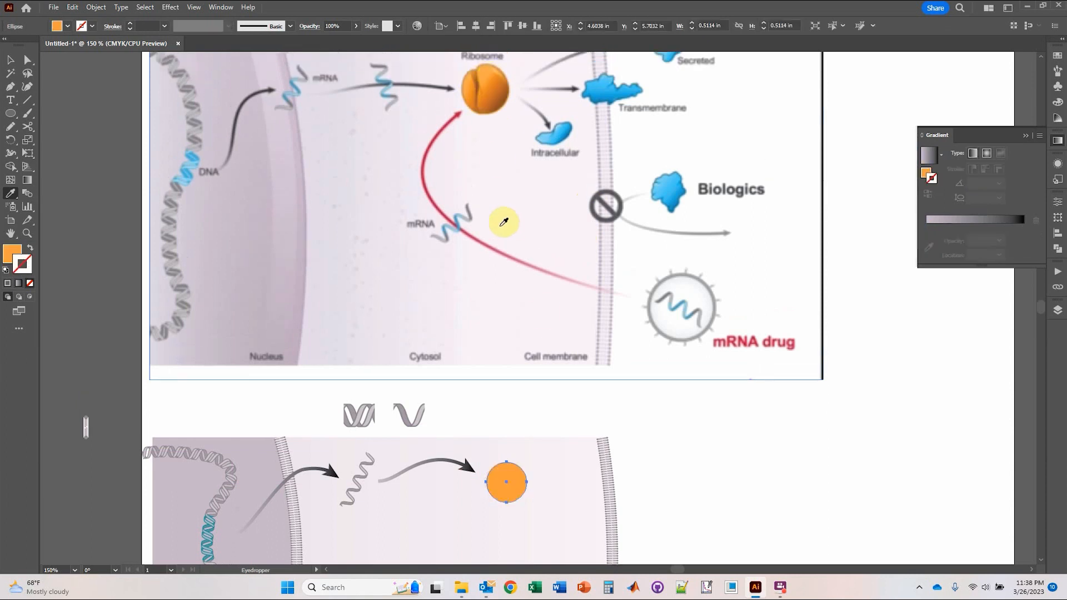
scroll(543, 388, down, 3)
scroll(543, 236, up, 3)
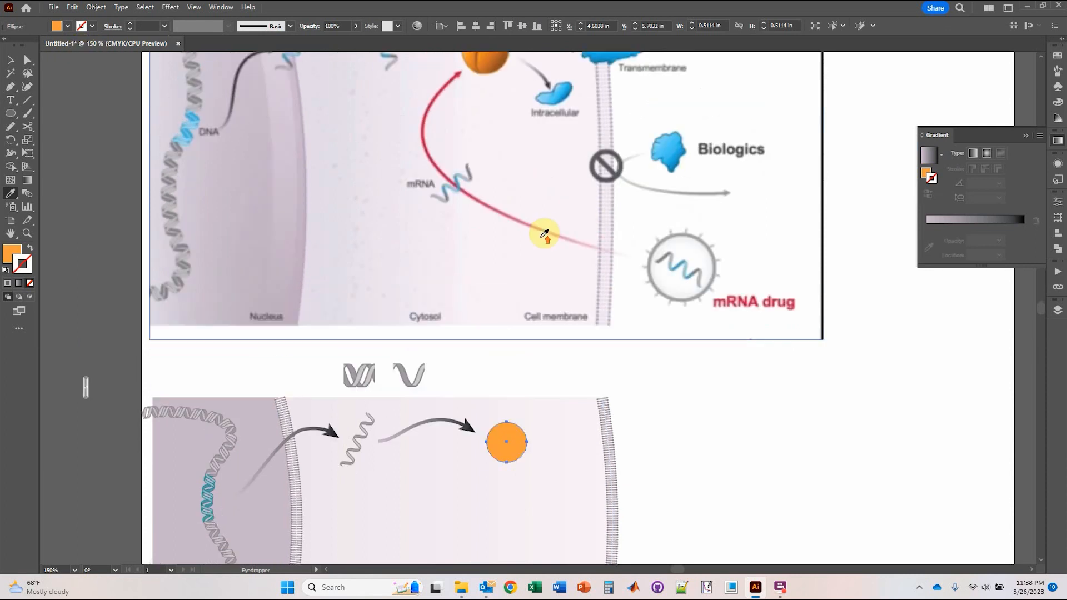
scroll(543, 352, down, 2)
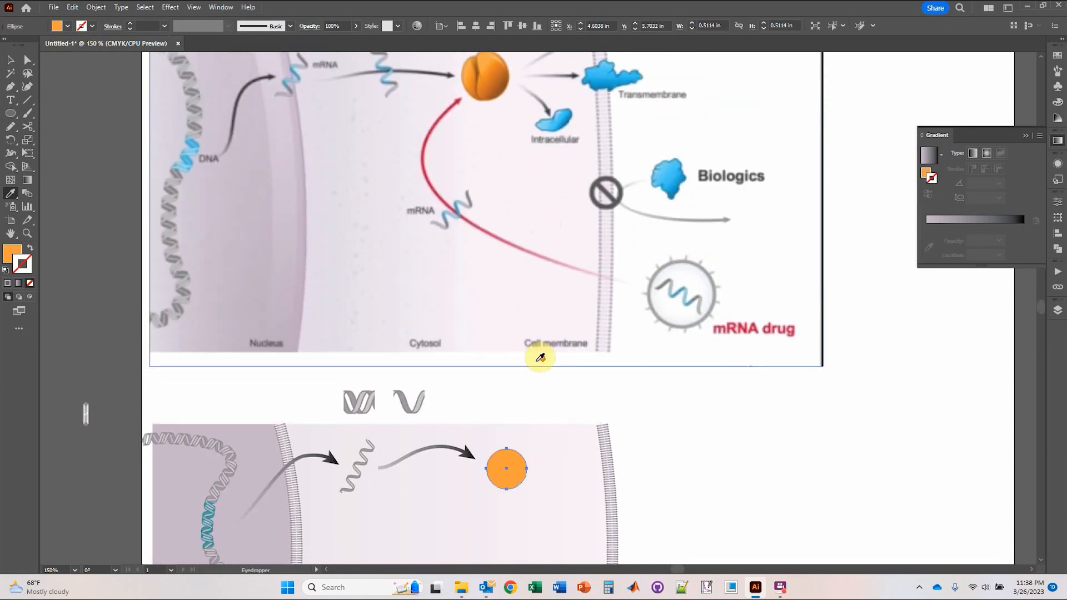
Add two anchor points near the top of the orange circle and pull one down past its center to form a narrow notch.
click(11, 90)
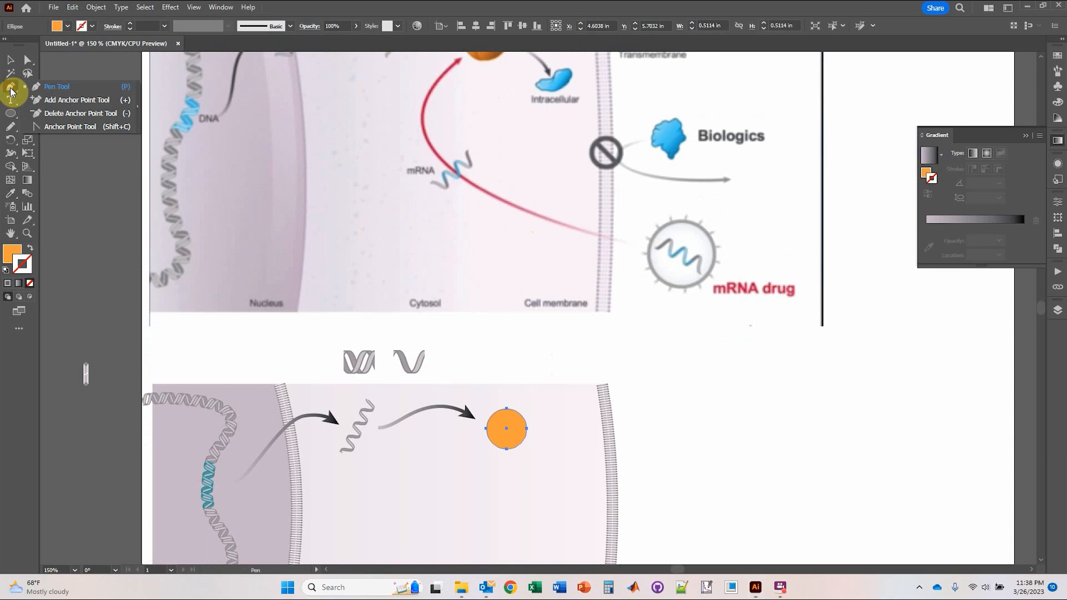
click(41, 104)
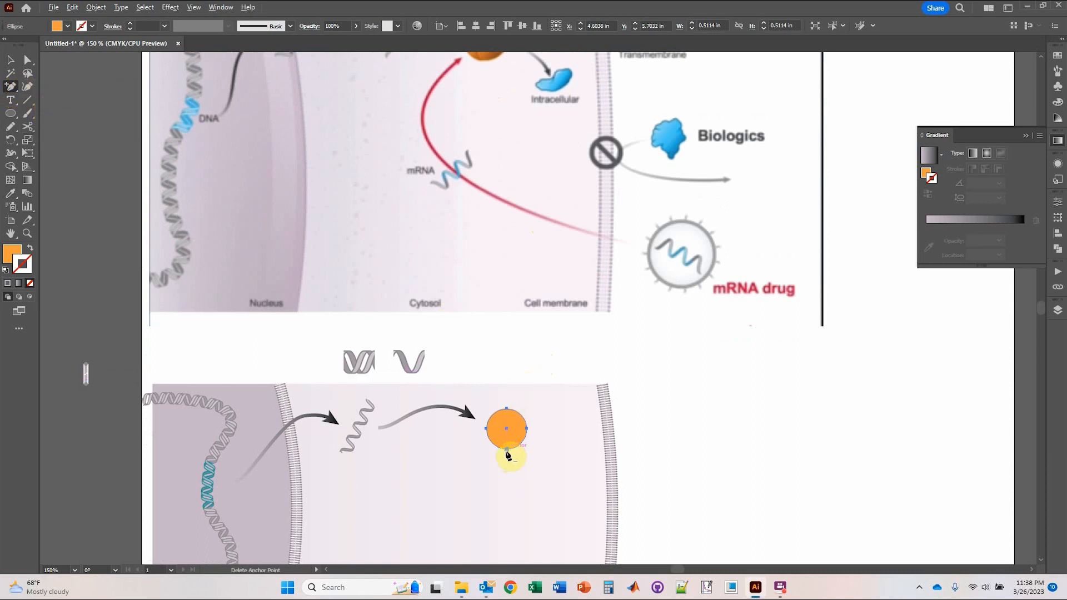
scroll(508, 455, up, 4)
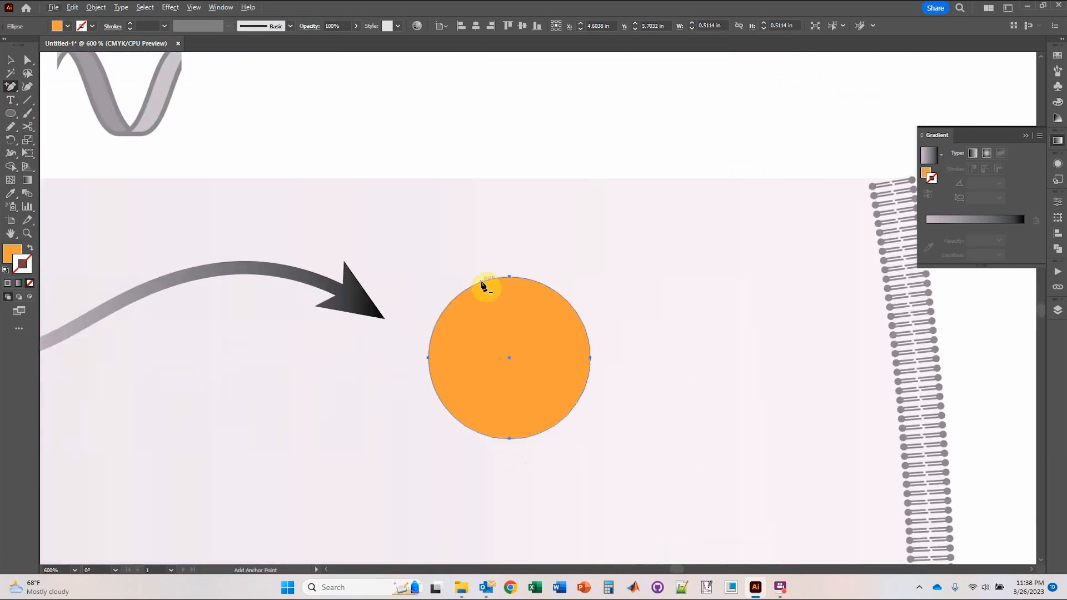
click(483, 286)
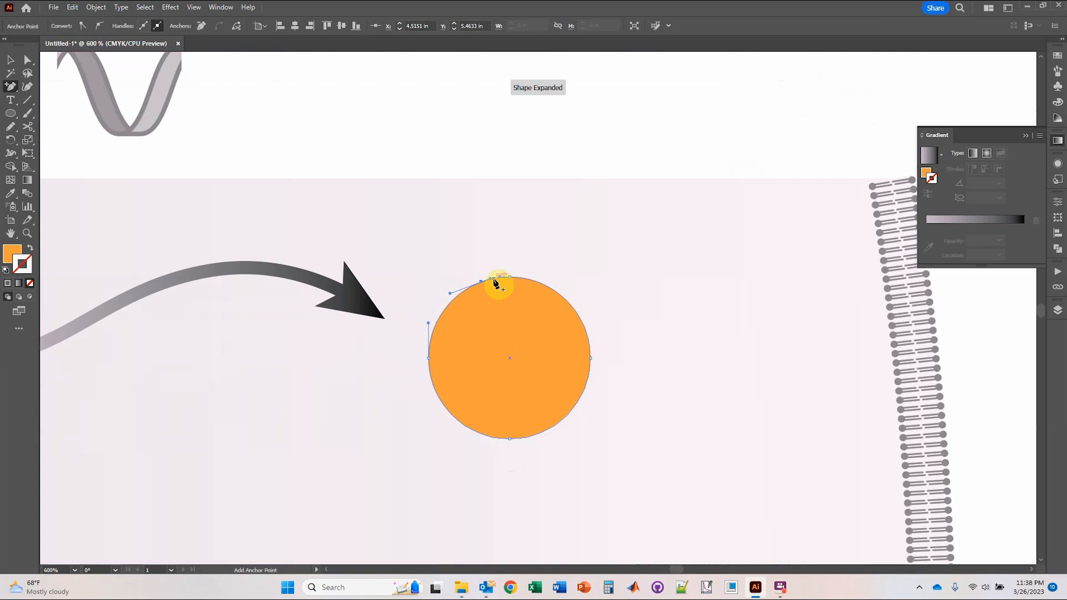
click(493, 279)
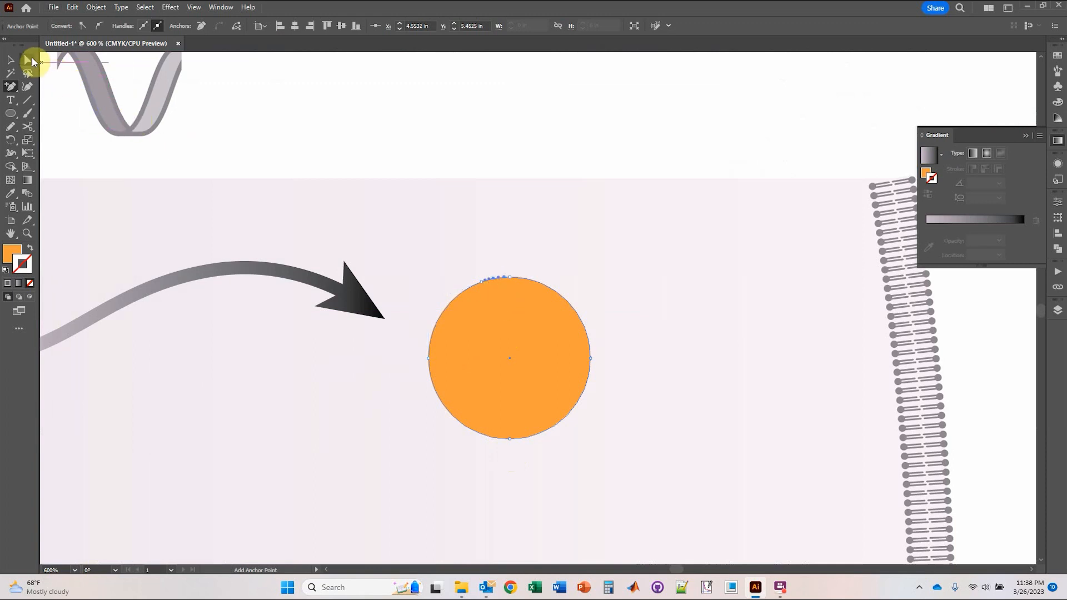
click(29, 60)
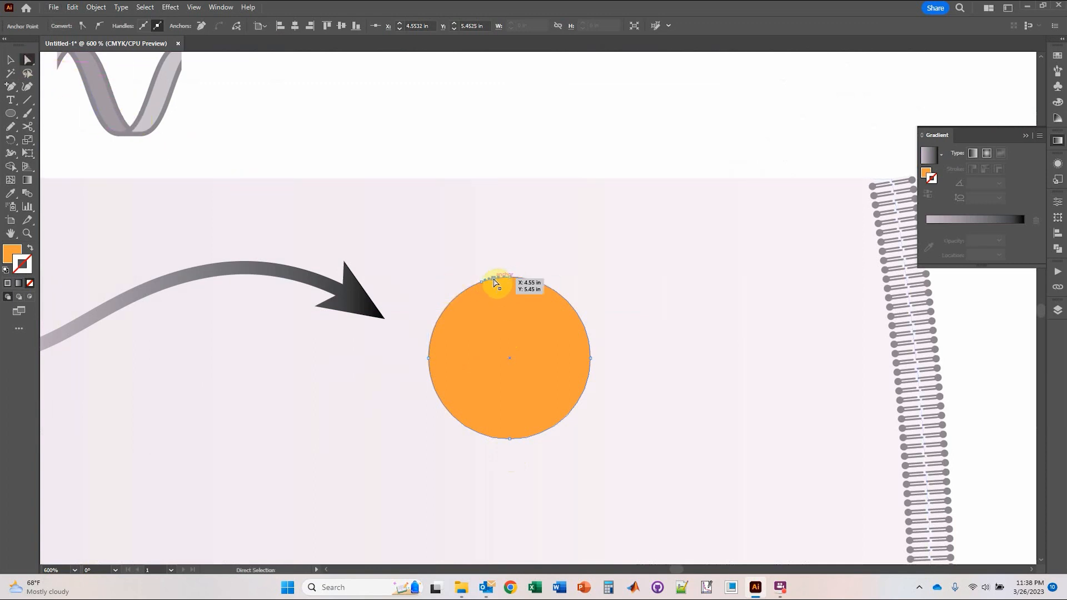
drag(493, 279, 487, 384)
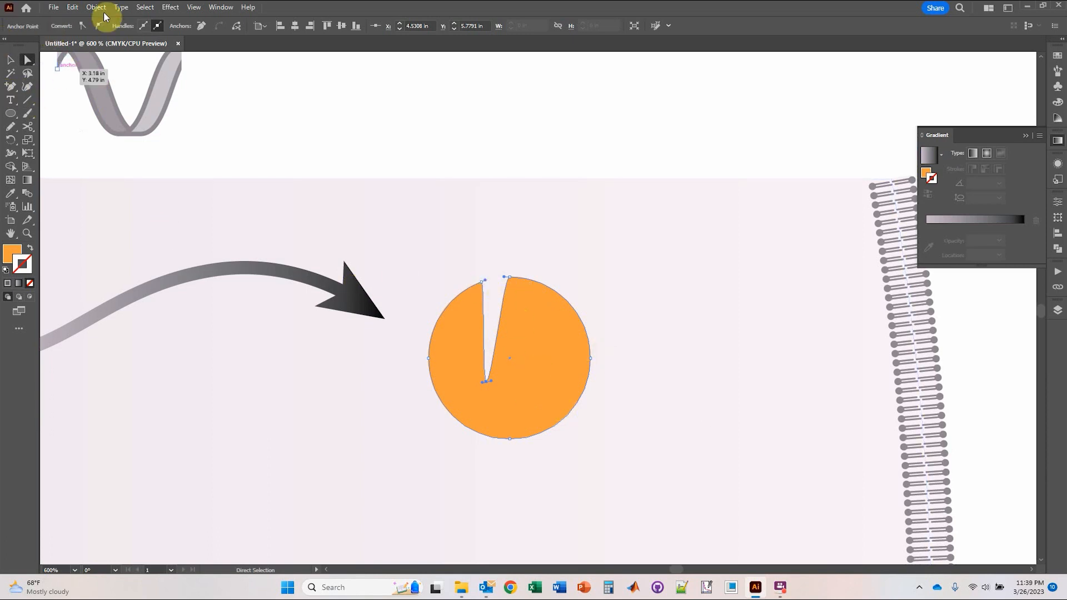
Duplicate the notched circle, rotate the copy so its notch opens downward, and align it exactly over the original.
click(10, 59)
click(489, 164)
click(536, 384)
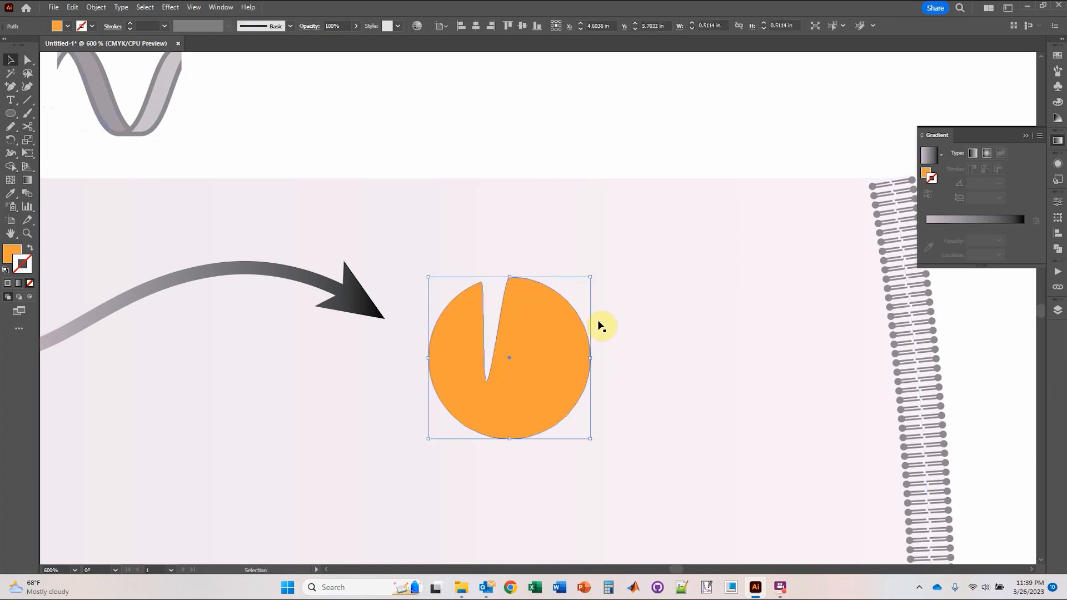
drag(523, 388, 610, 313)
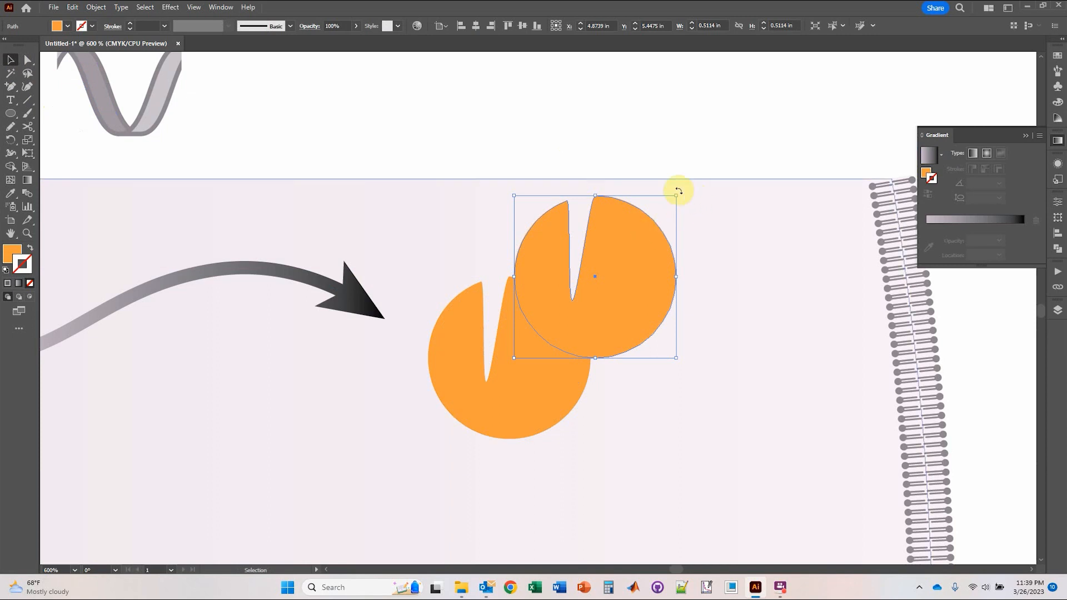
drag(679, 191, 508, 452)
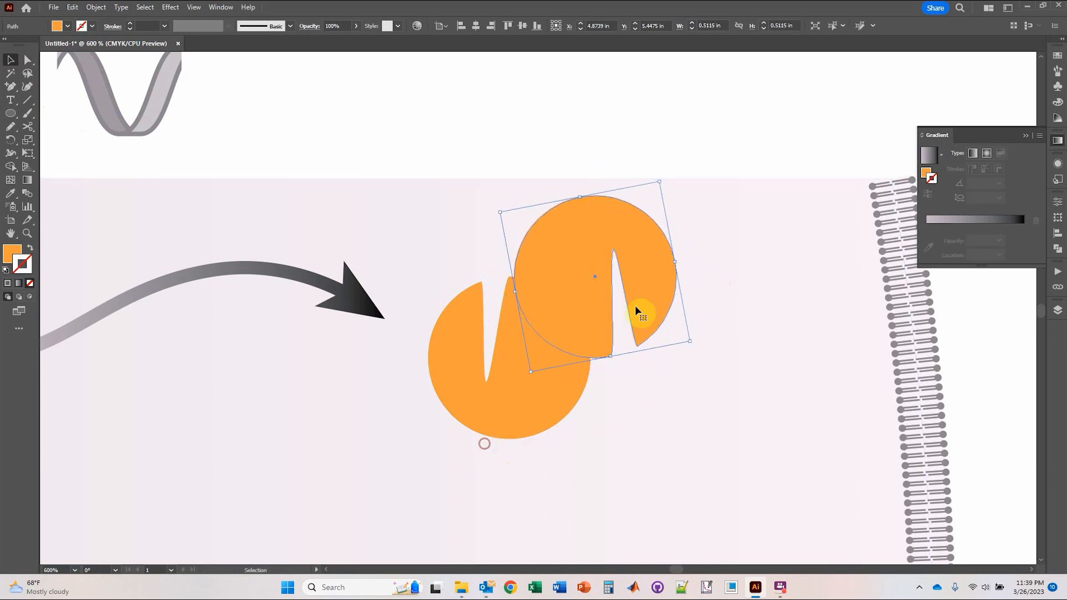
drag(636, 310, 535, 332)
Try to send the rotated copy to the back of the stacking order.
right_click(518, 309)
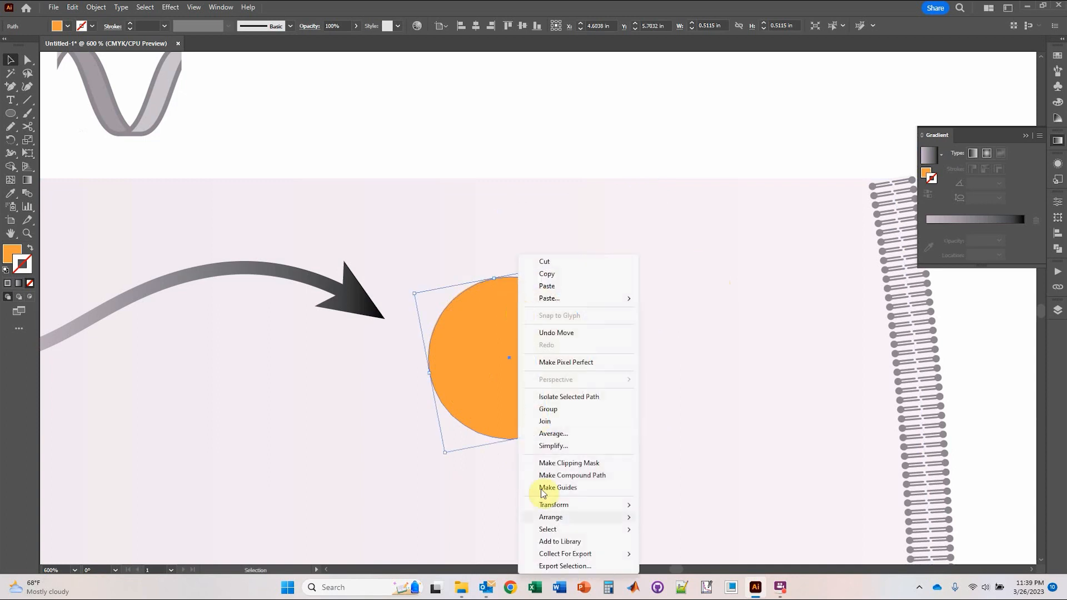
mouse_move(552, 521)
click(679, 555)
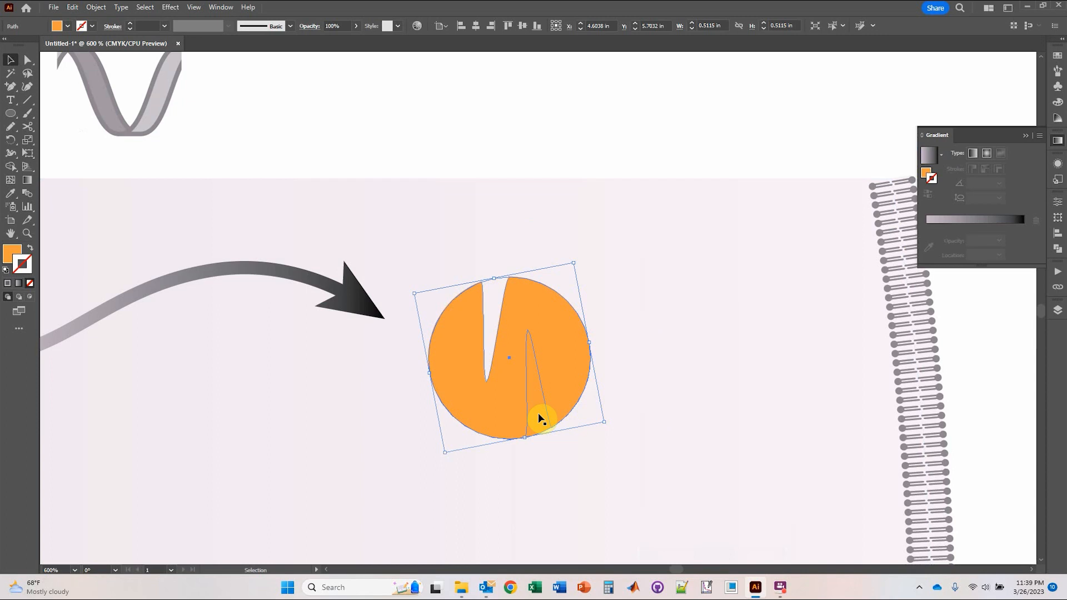
key(a)
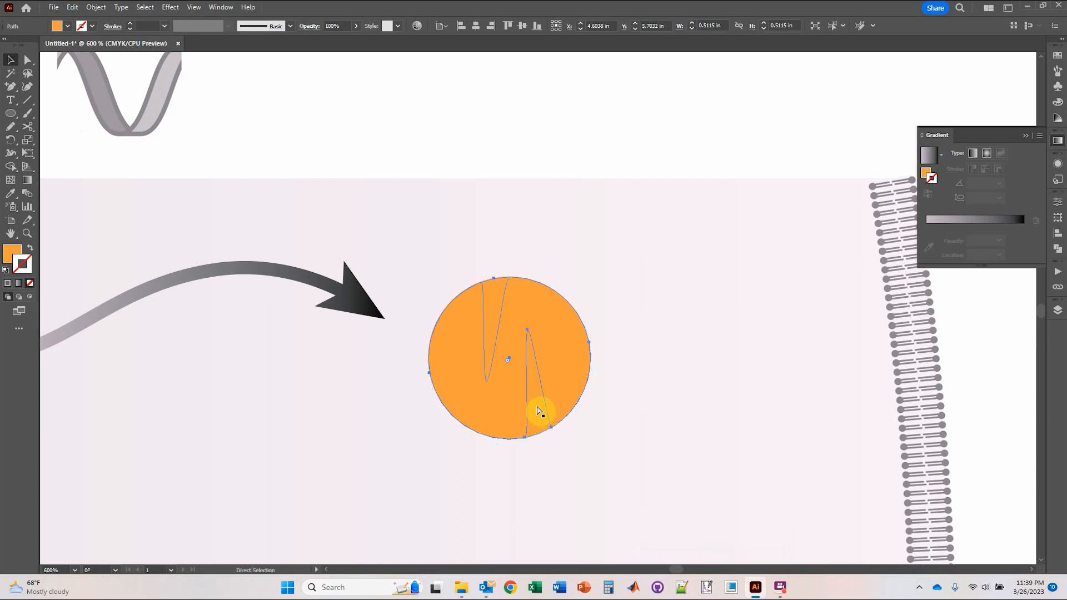
key(v)
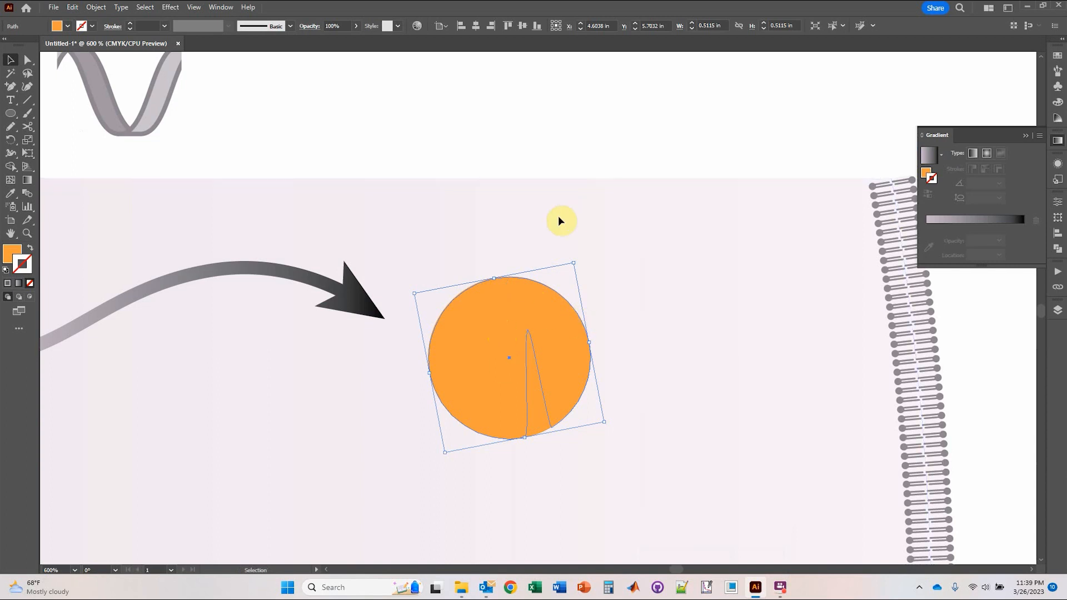
click(1056, 119)
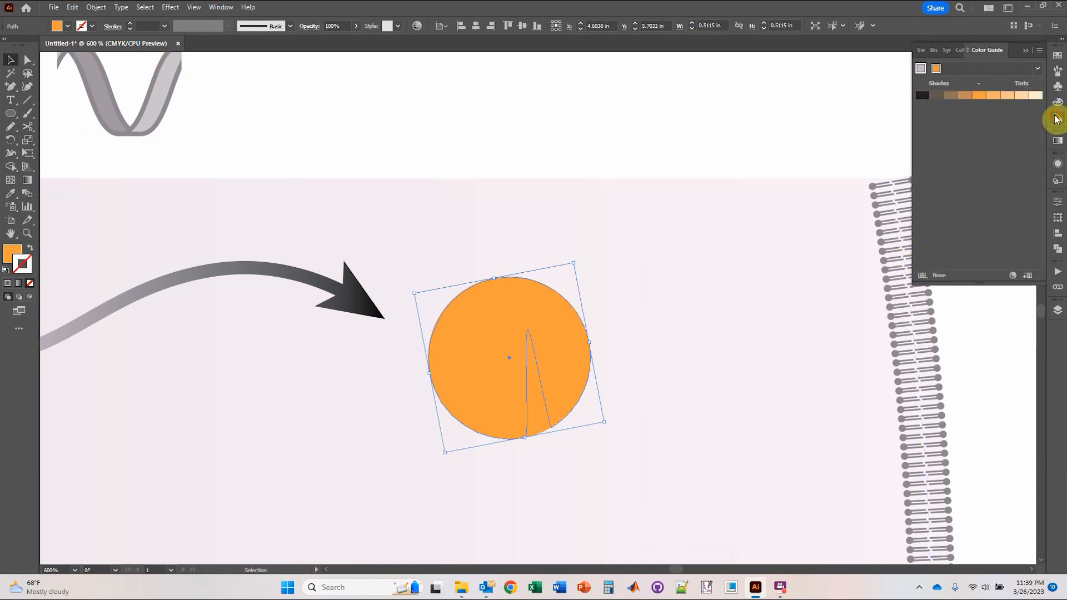
click(964, 96)
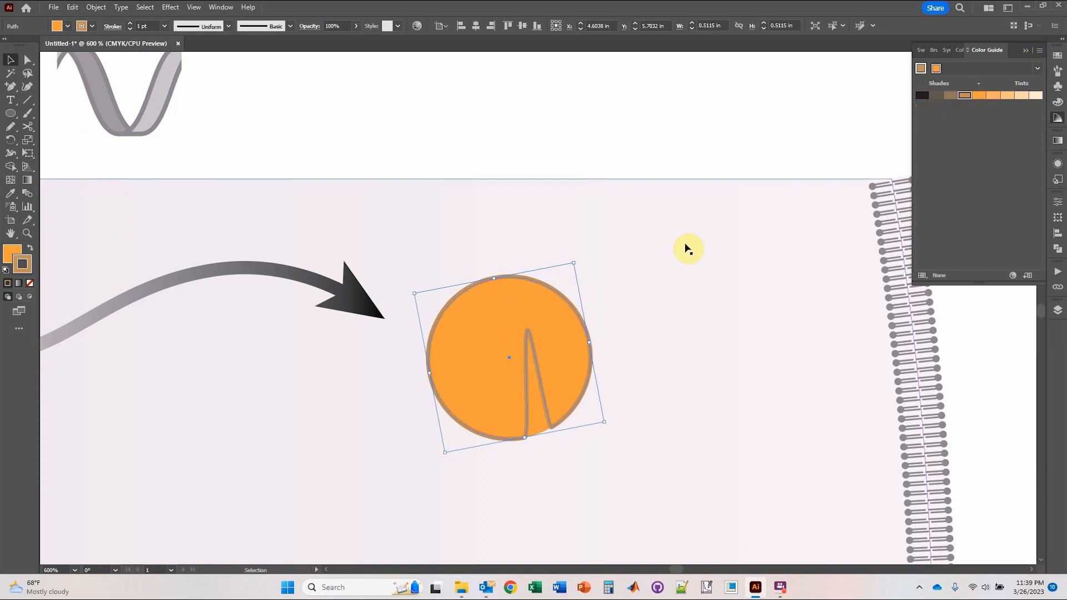
key(ctrl+z)
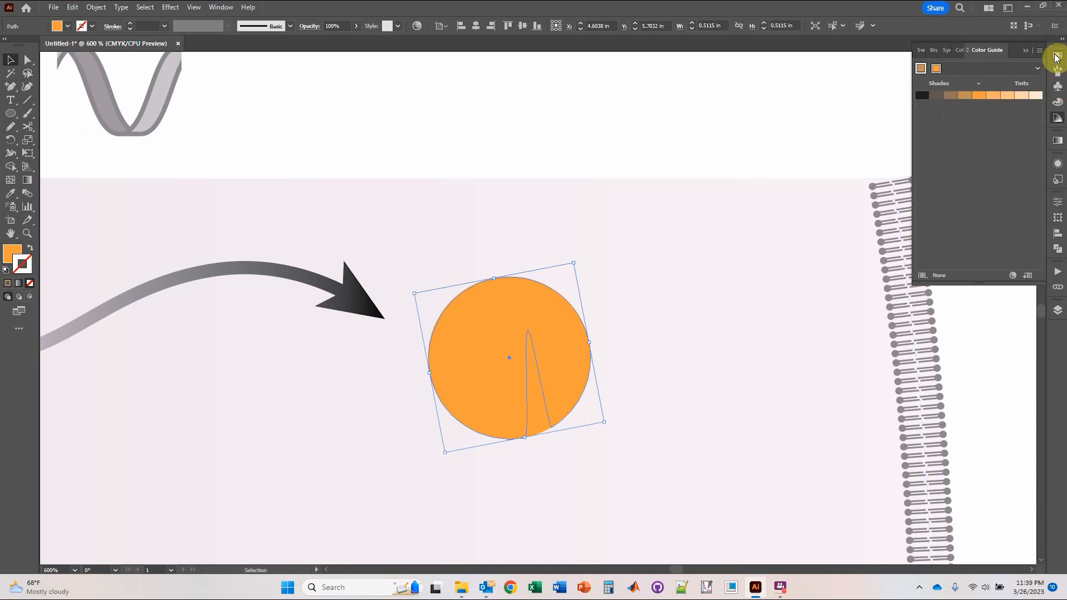
Fill the rotated copy with a brown shade of the orange, place it behind the original notched circle, and deselect it.
click(1056, 57)
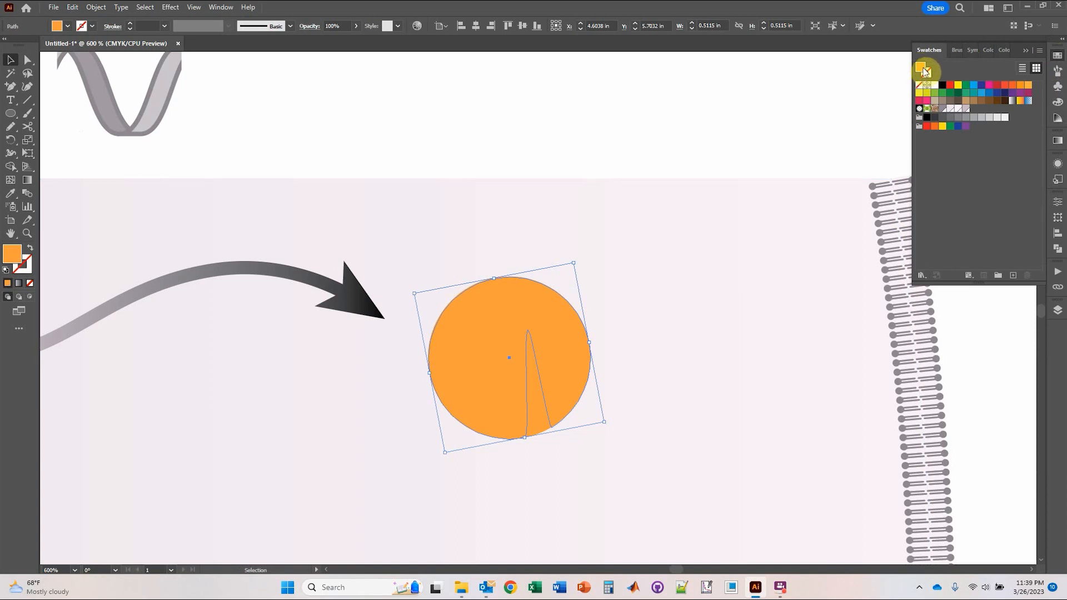
click(1058, 118)
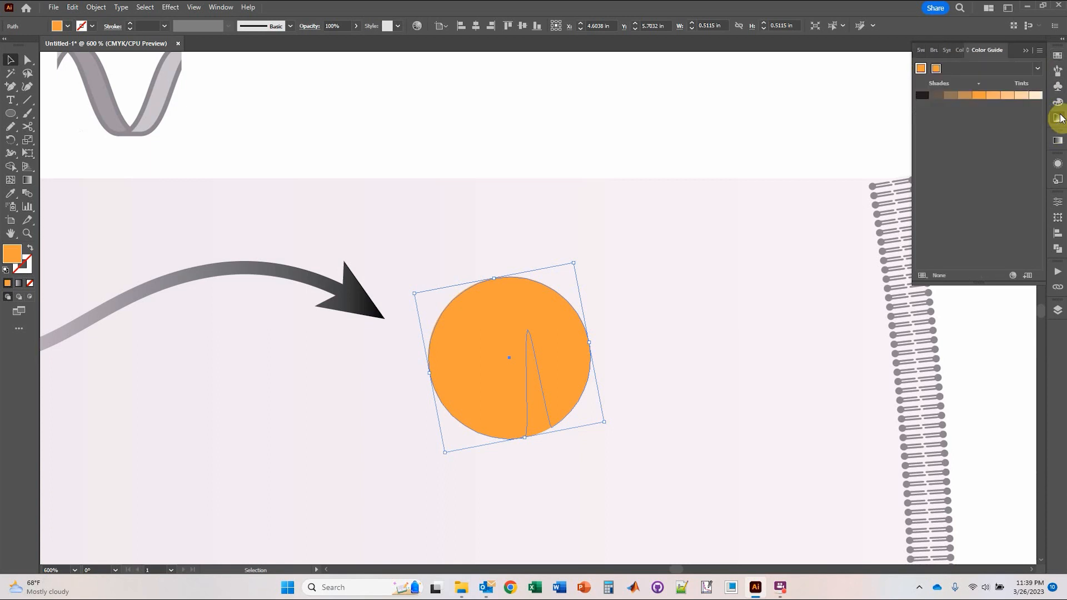
click(950, 95)
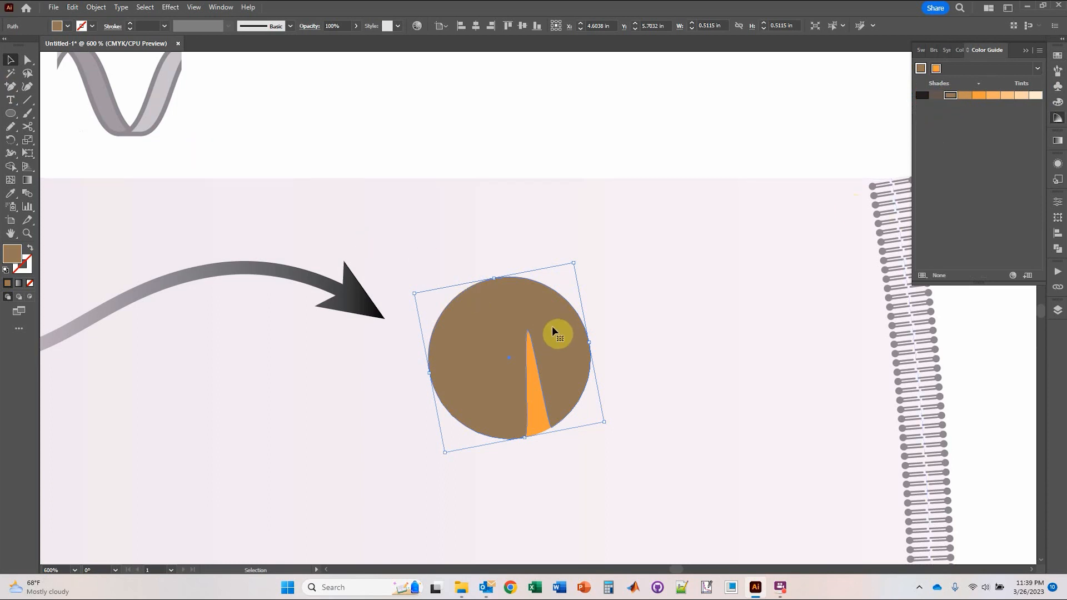
key(a)
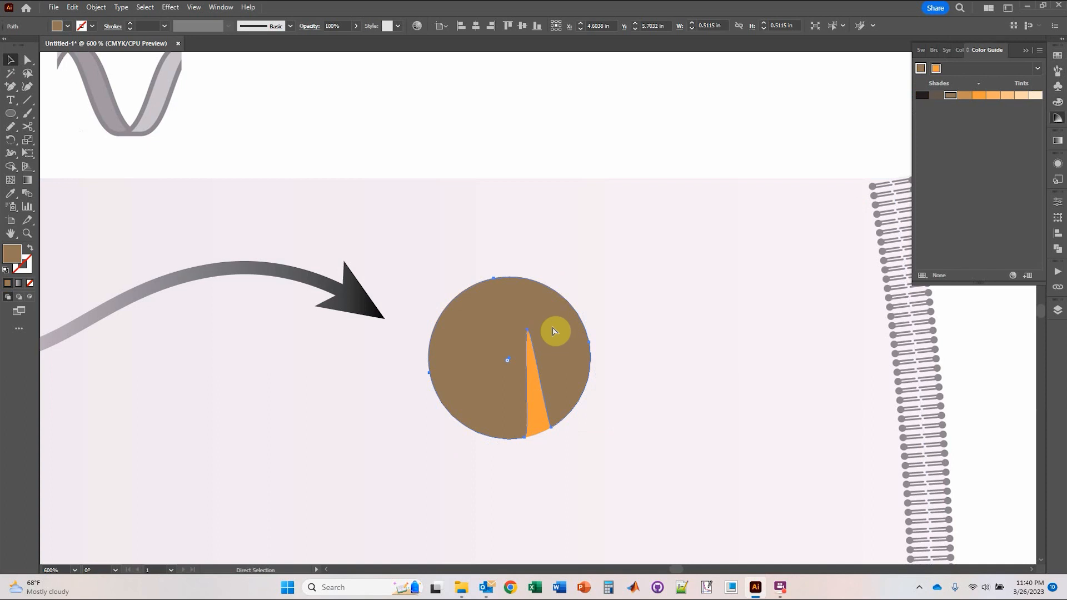
click(553, 332)
key(v)
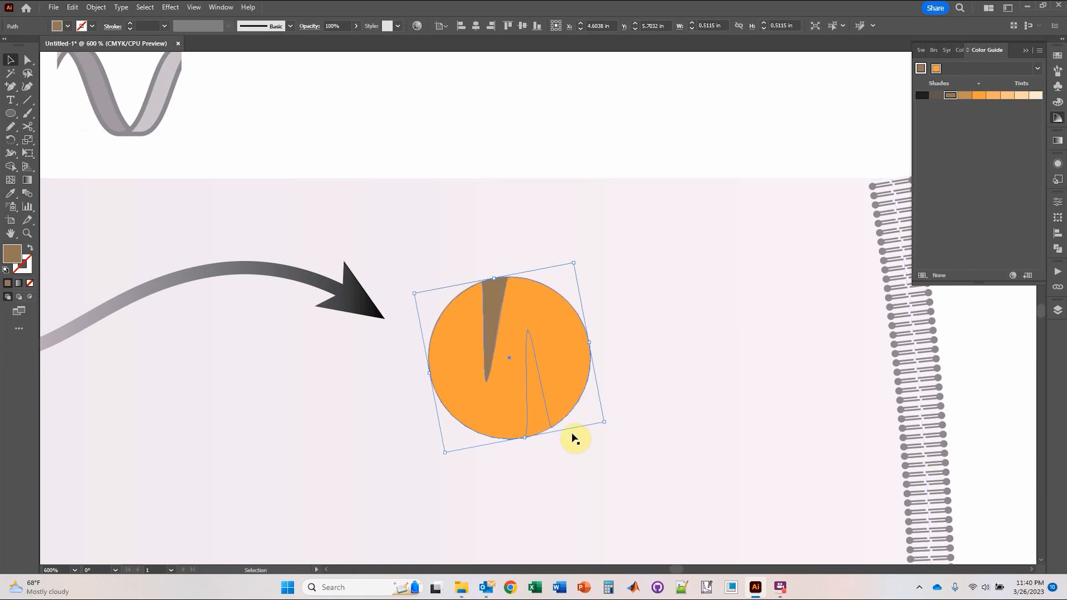
click(572, 162)
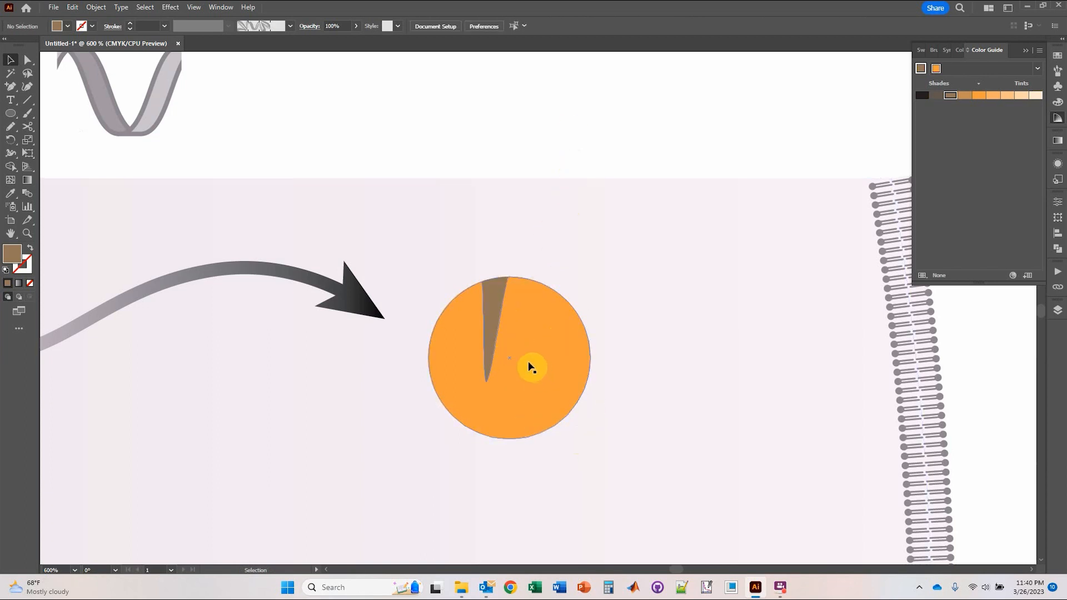
Apply the 3D Inflate effect to the notched orange circle, using the reference figure's ribosome as a guide.
scroll(535, 361, down, 2)
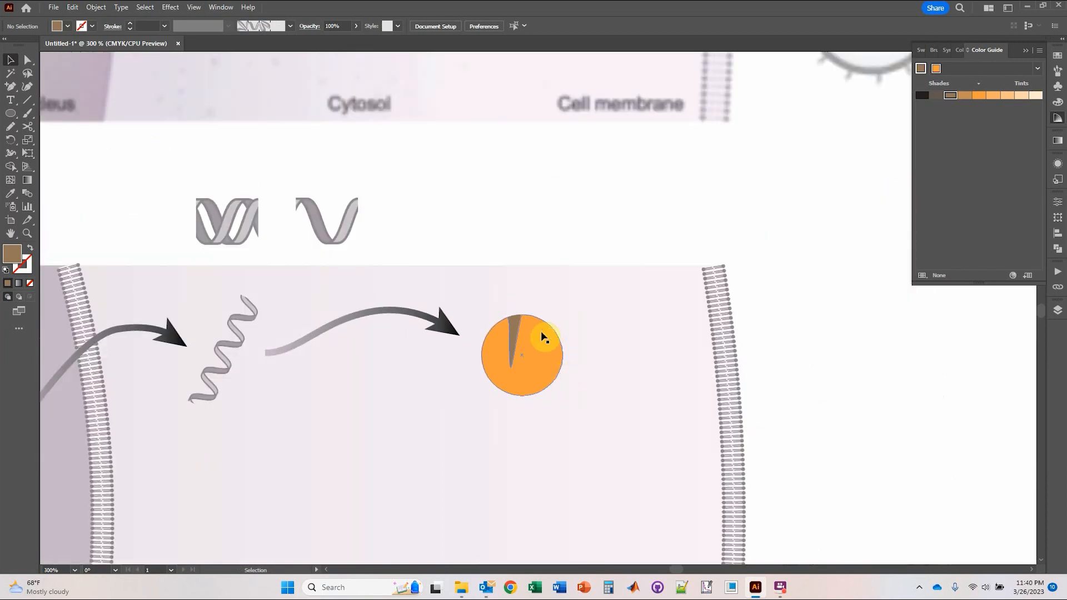
click(533, 340)
scroll(533, 350, up, 10)
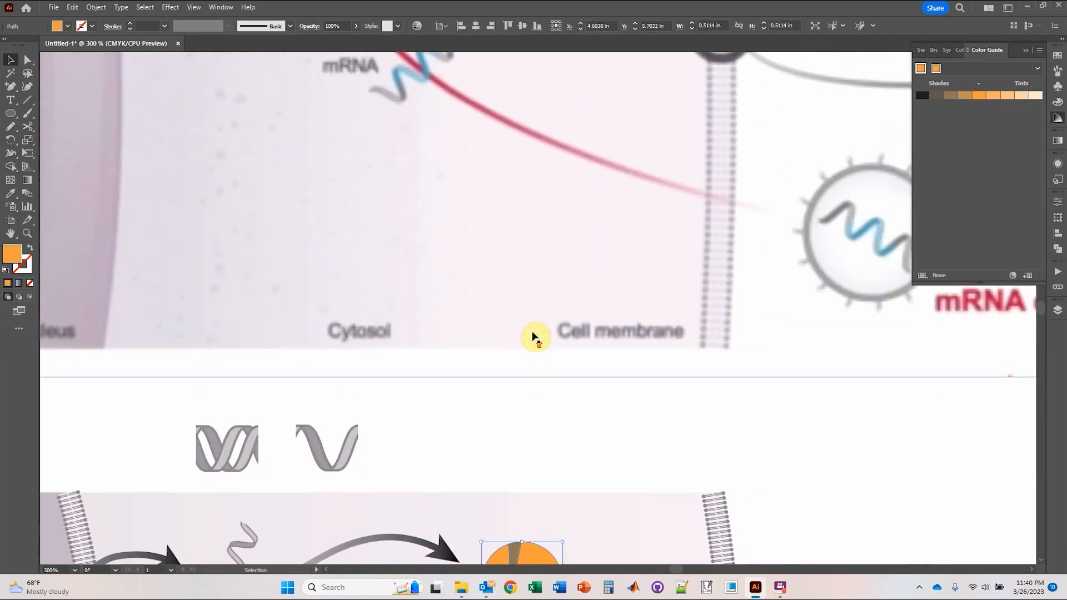
scroll(533, 297, up, 6)
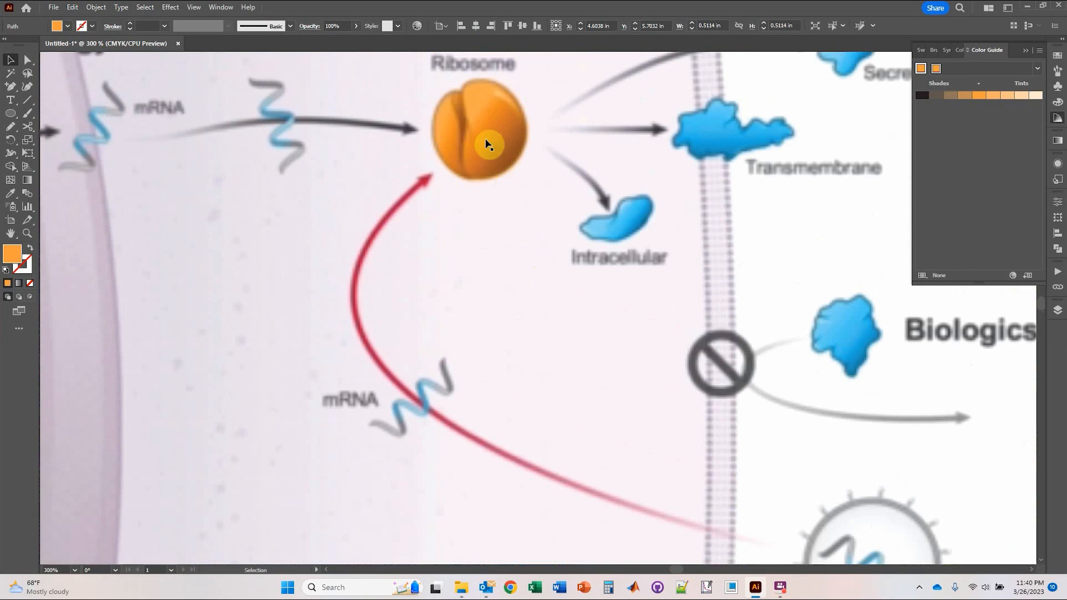
scroll(500, 279, down, 15)
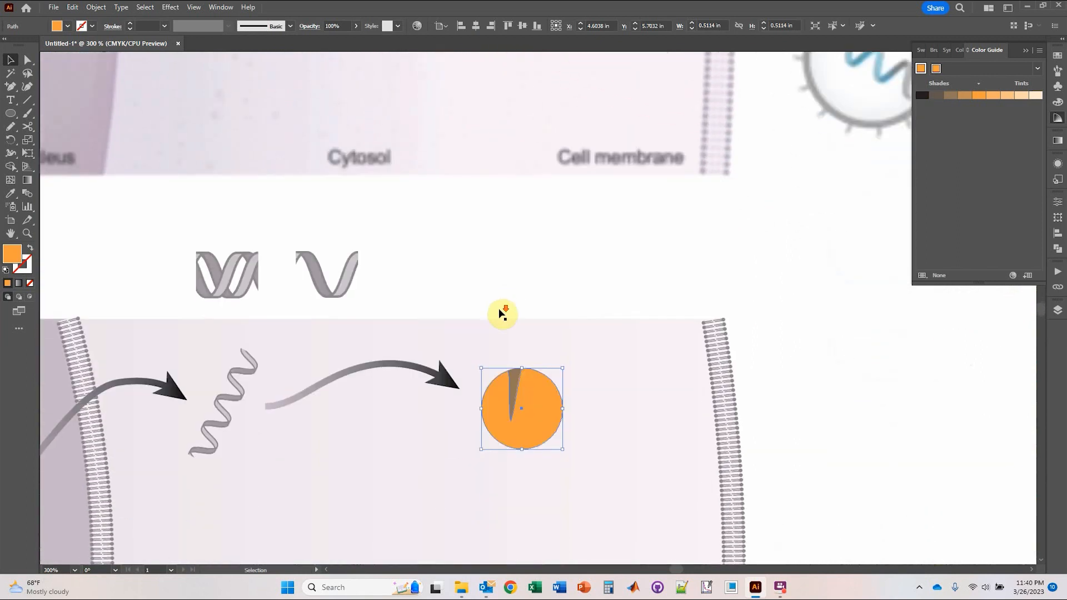
click(517, 316)
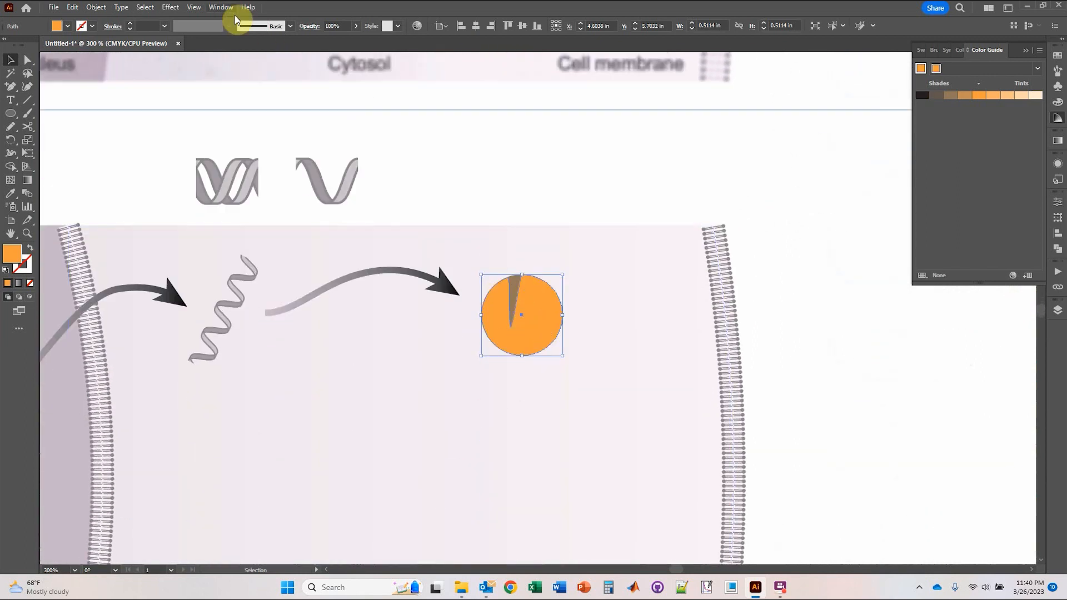
click(170, 7)
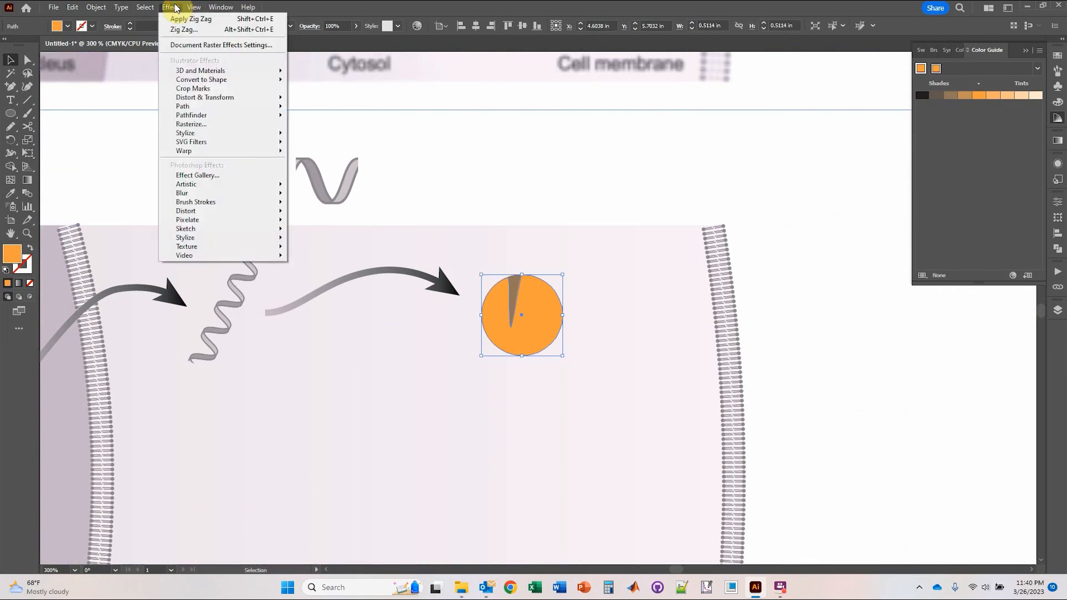
mouse_move(192, 73)
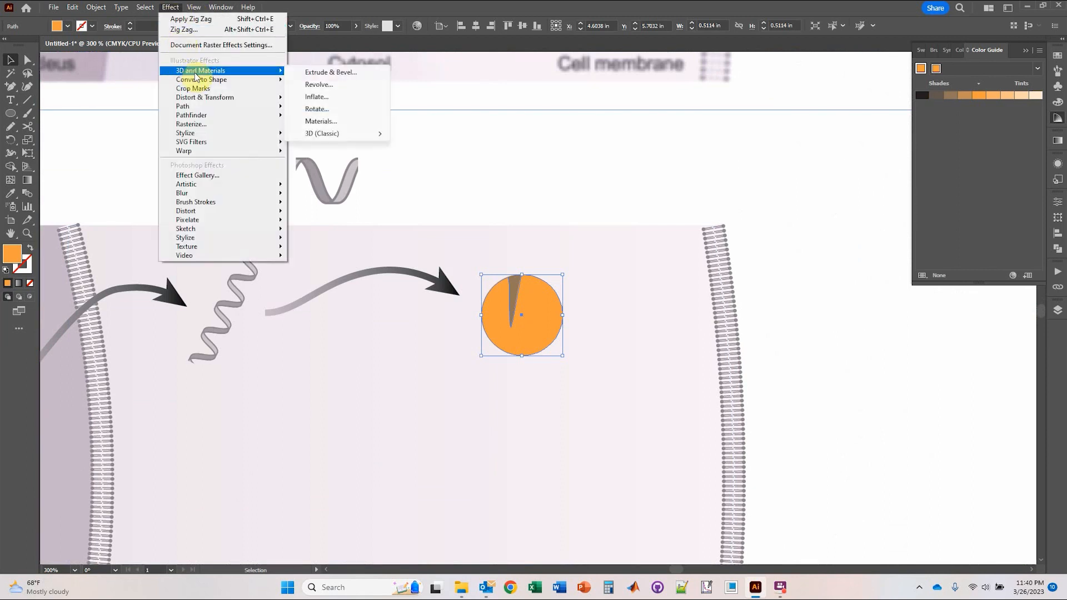
click(328, 98)
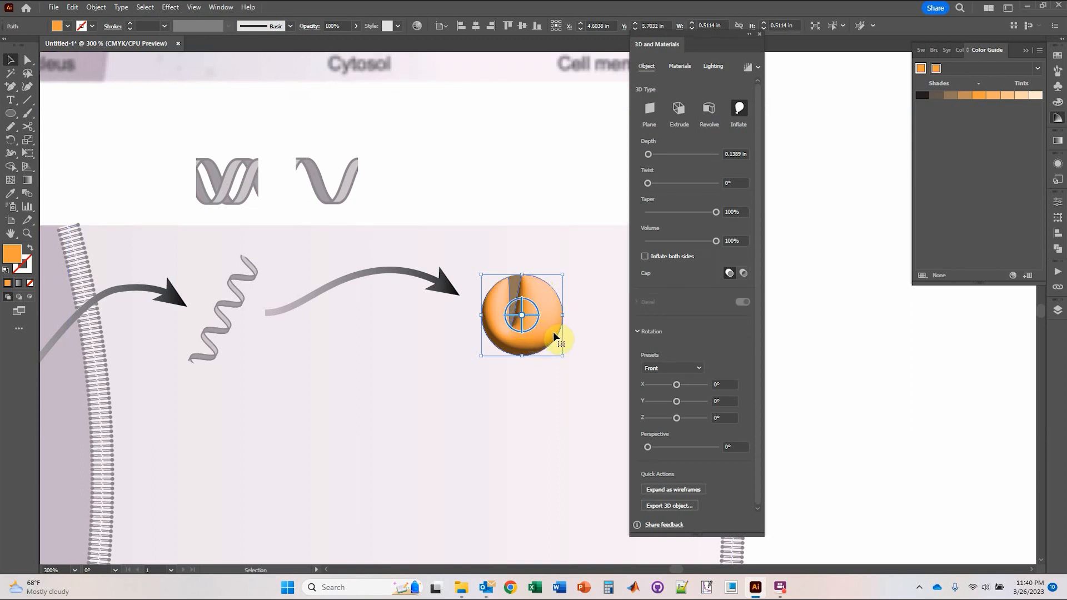
Turn on ray tracing at high quality with noise reduction and render the inflated ribosome.
click(756, 67)
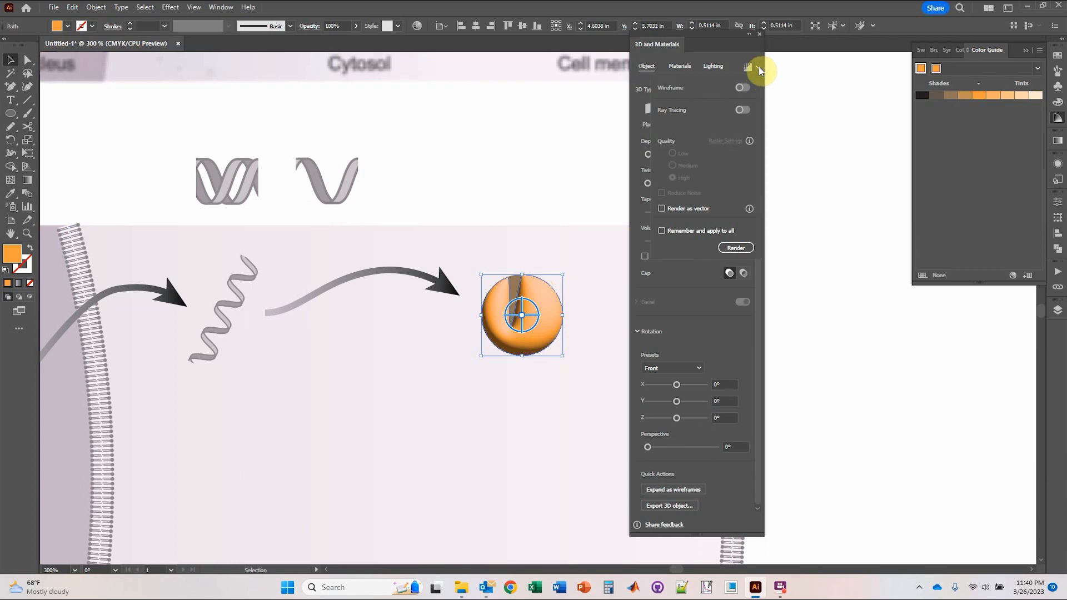
click(759, 65)
click(757, 68)
click(740, 110)
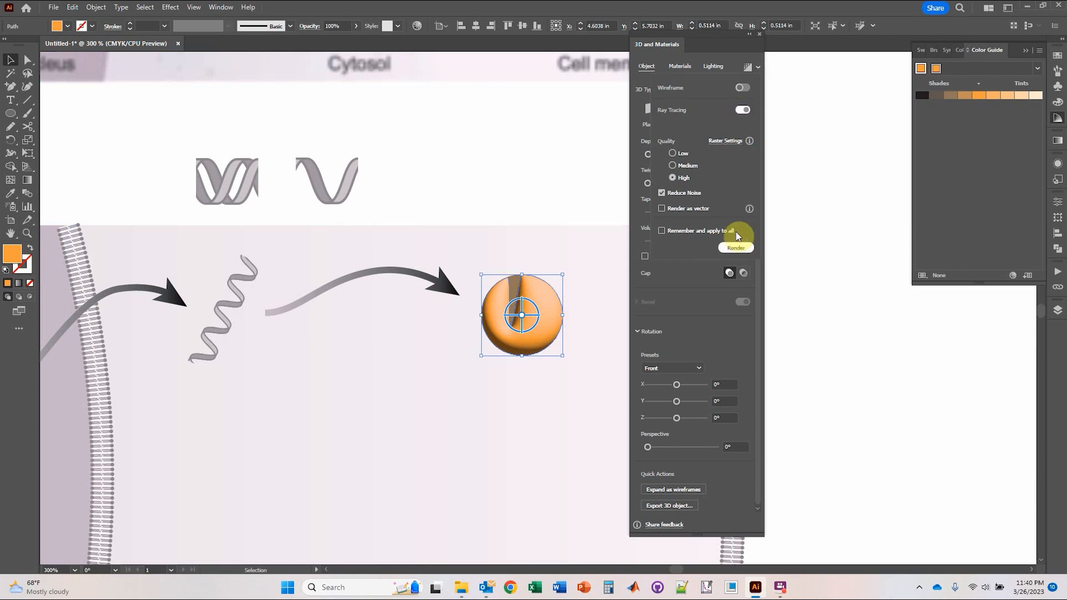
click(735, 250)
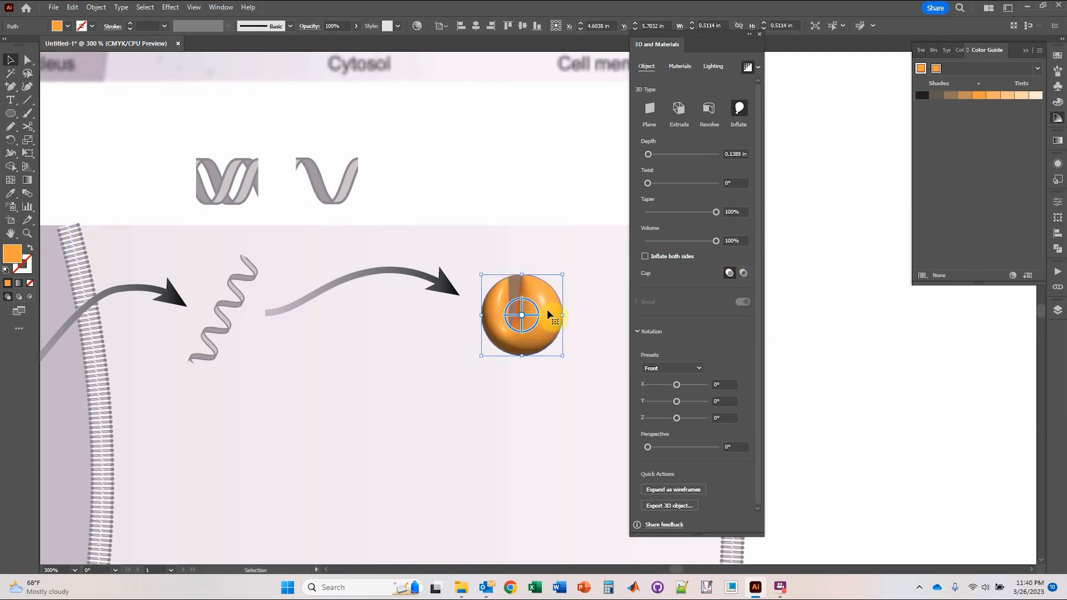
click(760, 67)
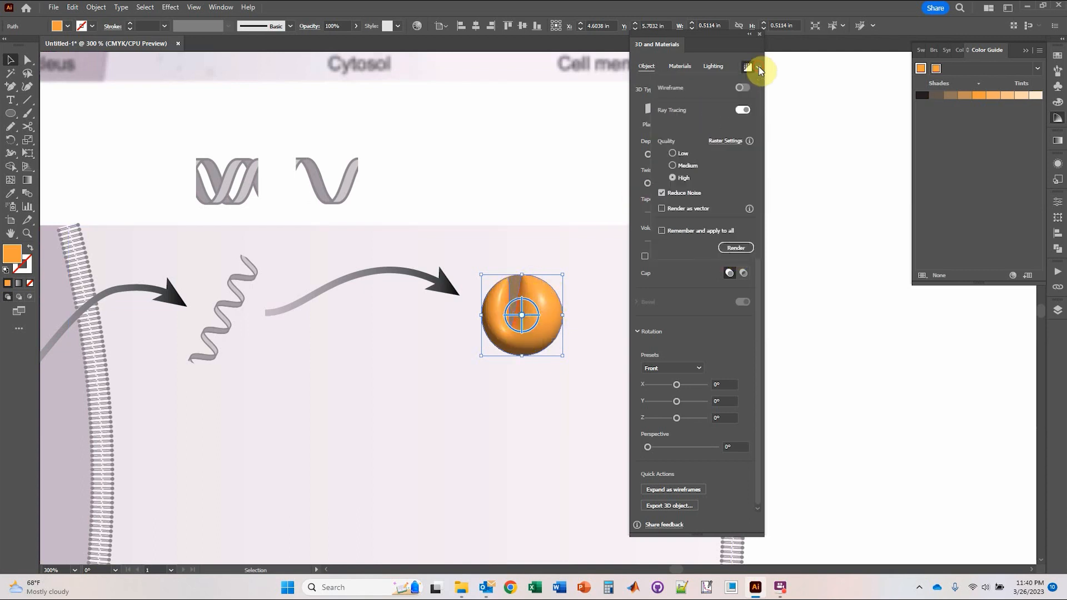
click(709, 48)
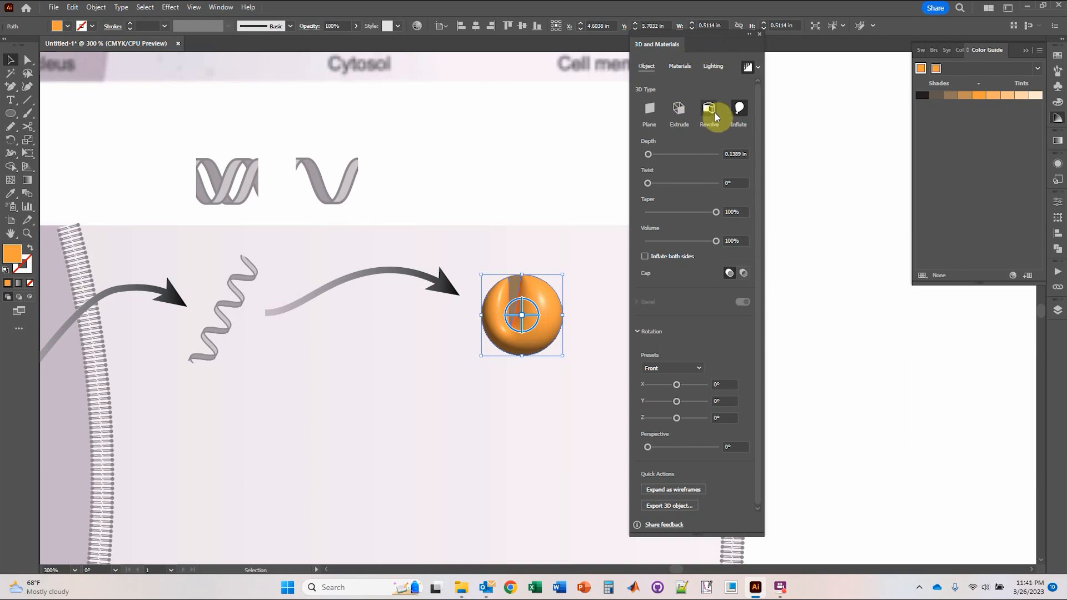
Reposition the ribosome's light to about 150° rotation and 59° height, close the 3D settings, and deselect the shape.
click(713, 67)
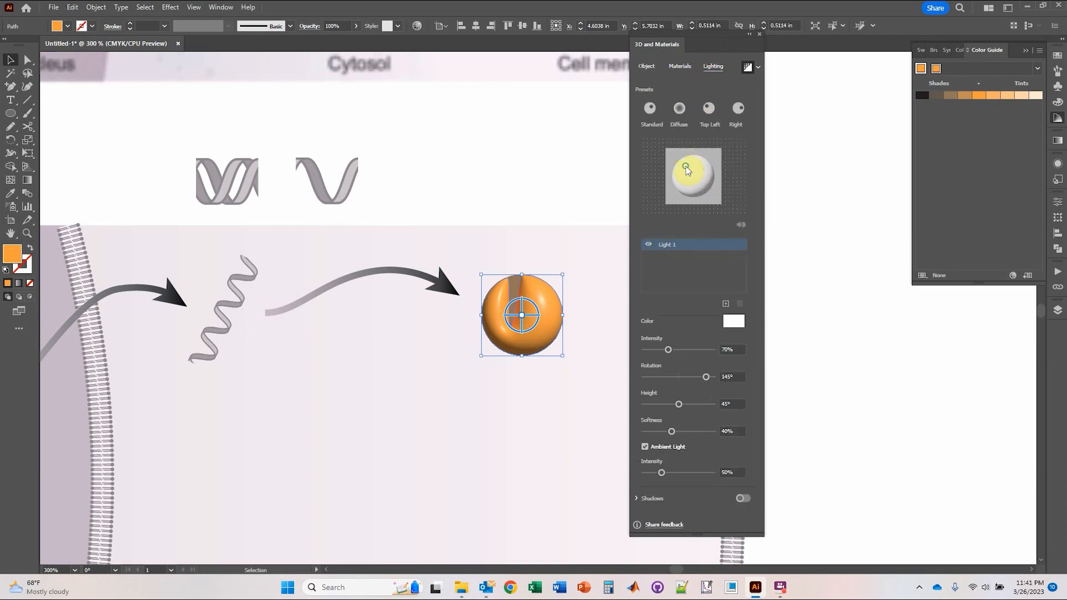
click(686, 165)
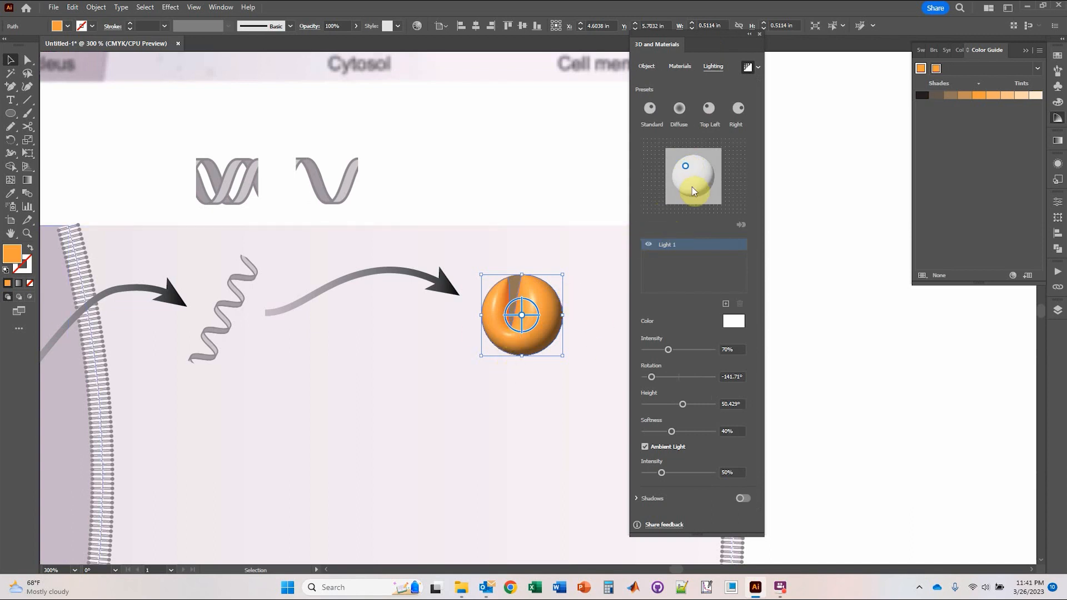
drag(690, 167, 701, 166)
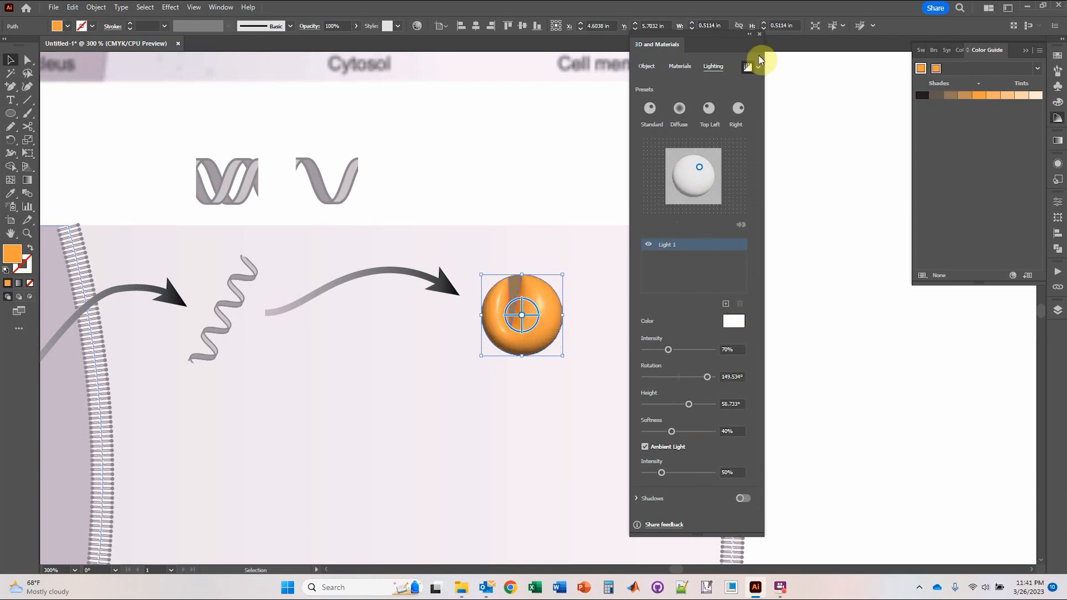
click(759, 35)
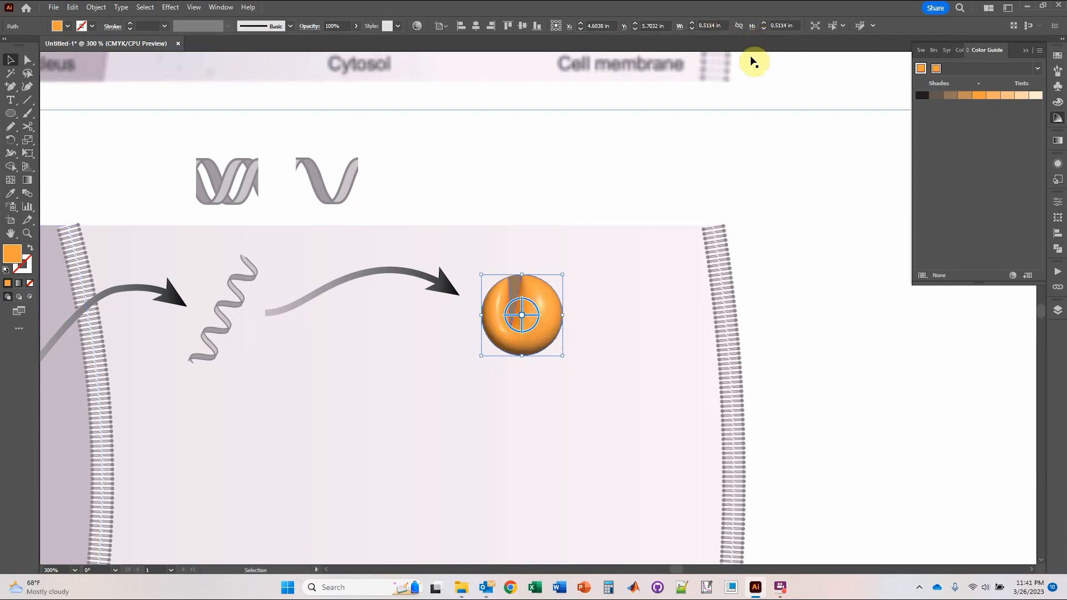
click(156, 150)
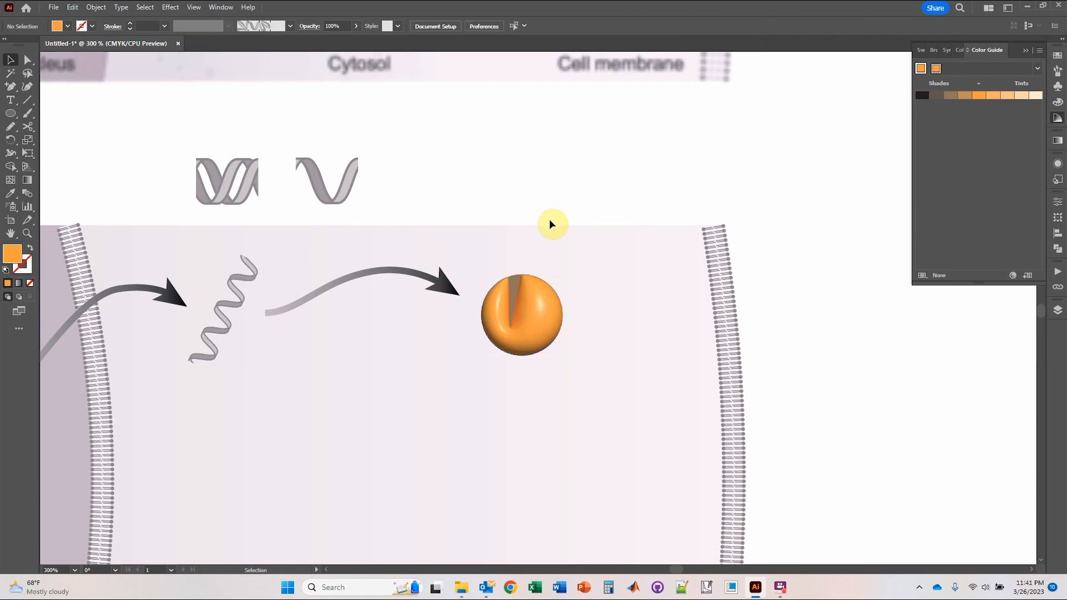
Convert the anchor point at the notch's upper right corner to a smooth point so that the notch edge curves, and deselect the ribosome.
scroll(549, 220, up, 4)
scroll(549, 220, down, 8)
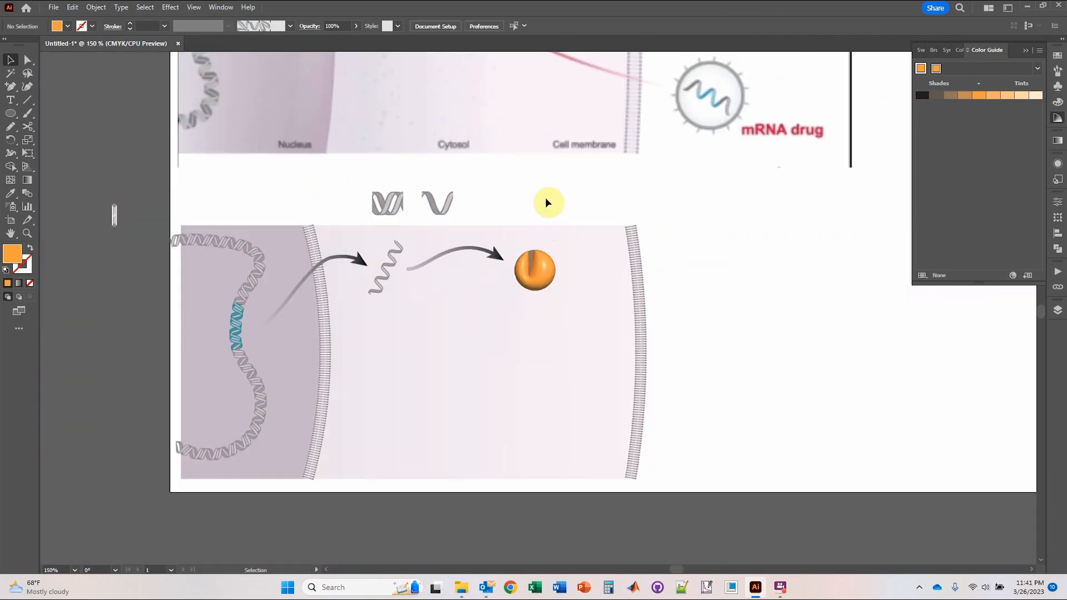
scroll(548, 203, up, 5)
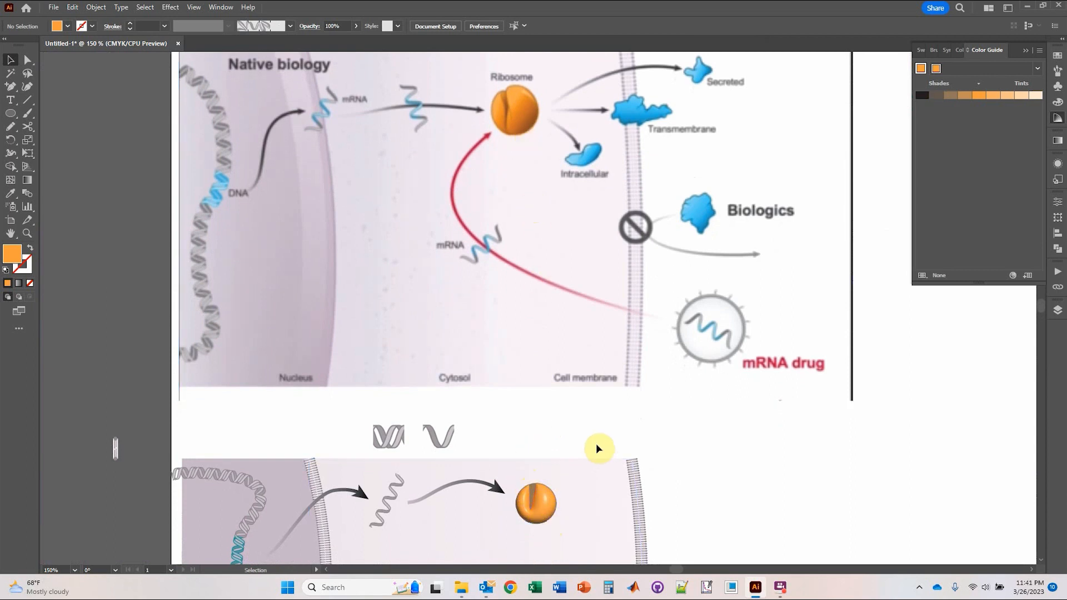
scroll(536, 501, up, 12)
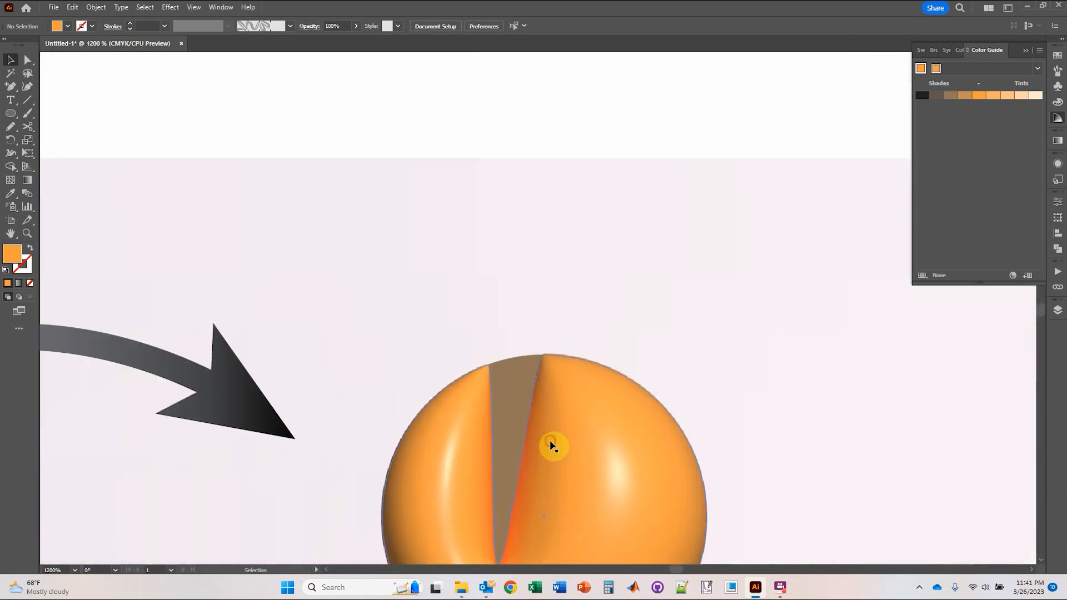
click(552, 445)
click(31, 60)
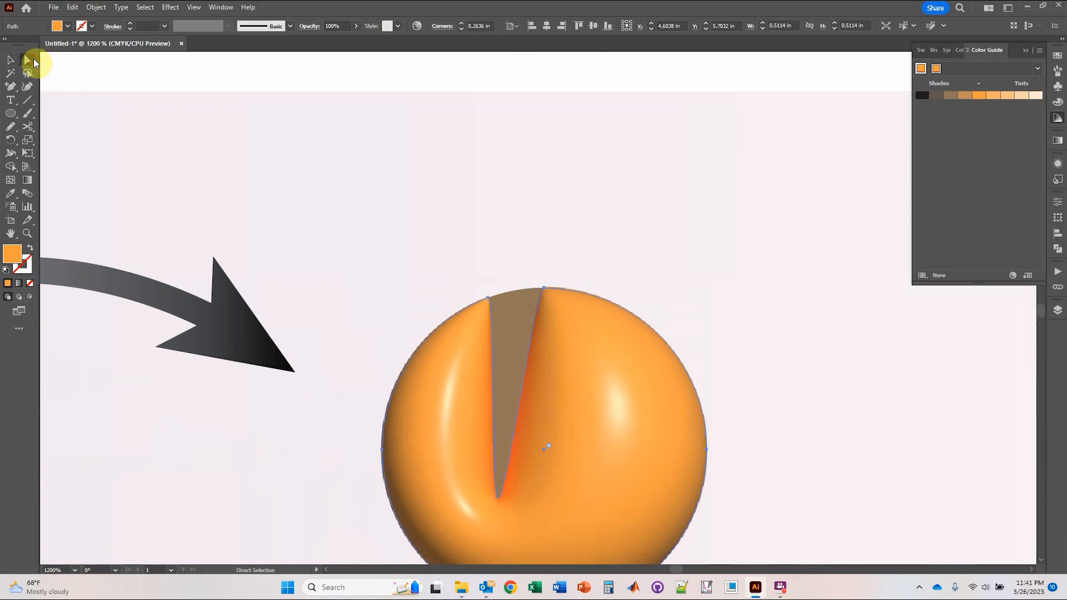
click(545, 289)
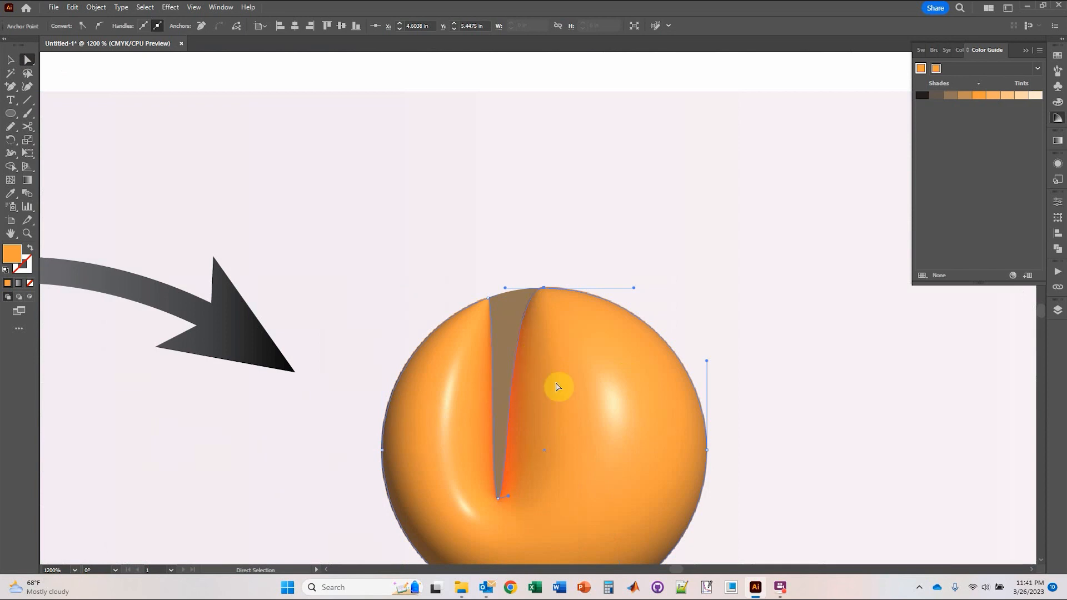
click(10, 60)
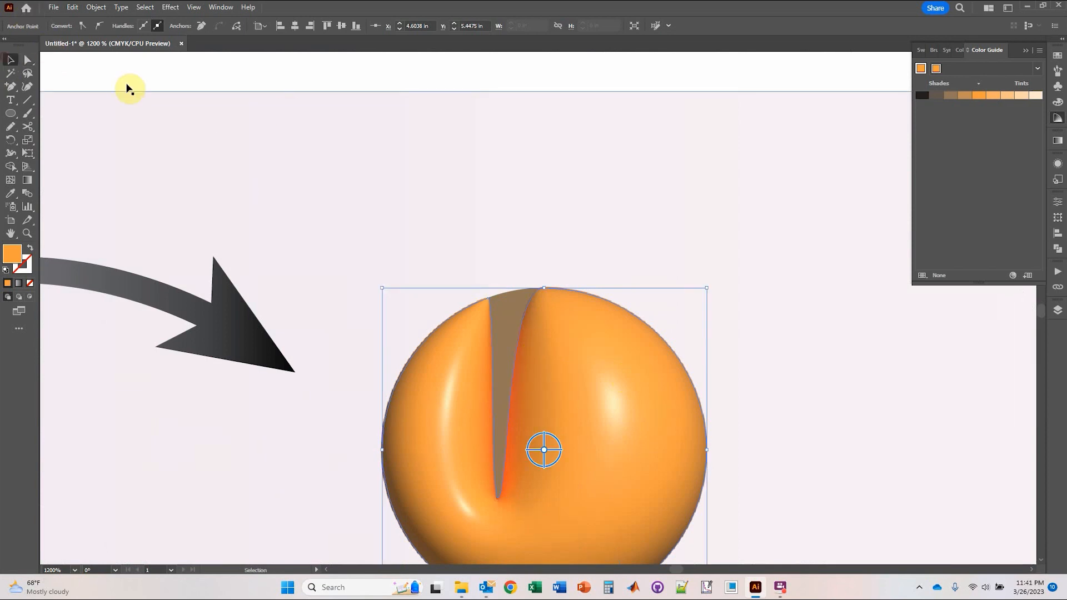
click(334, 83)
Draw a horizontal ellipse about 0.60 by 0.33 in between the ribosome and the cell membrane.
scroll(573, 356, down, 6)
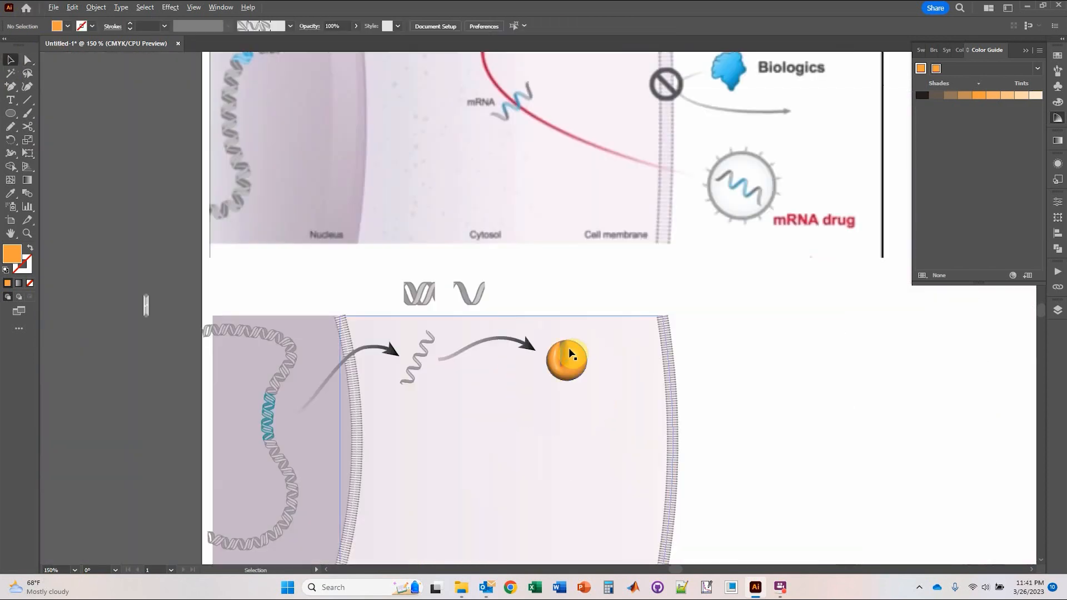
drag(595, 258, 448, 386)
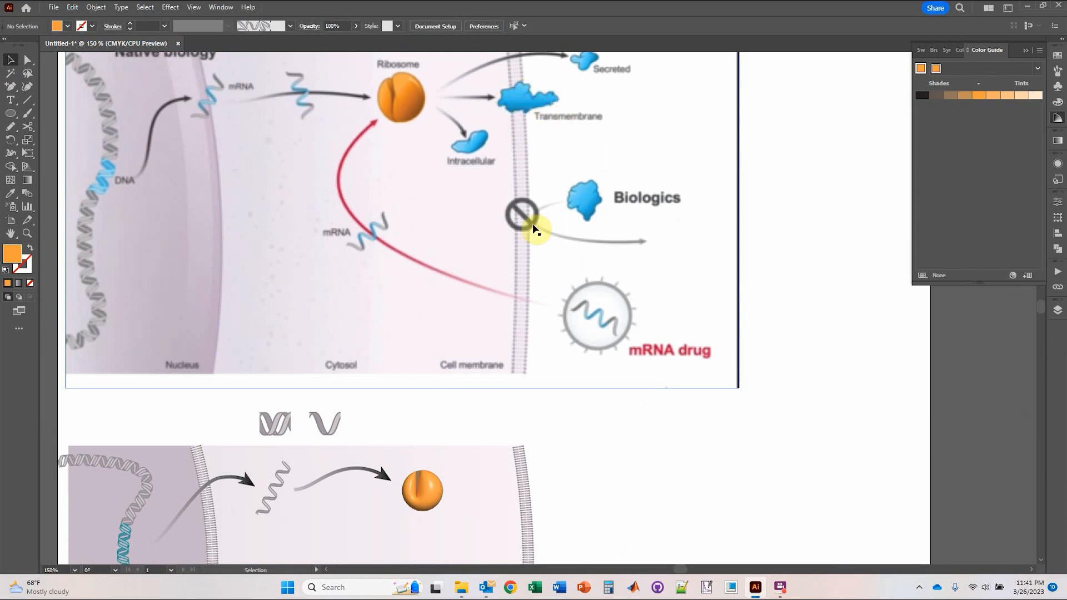
scroll(464, 477, down, 3)
scroll(439, 282, up, 2)
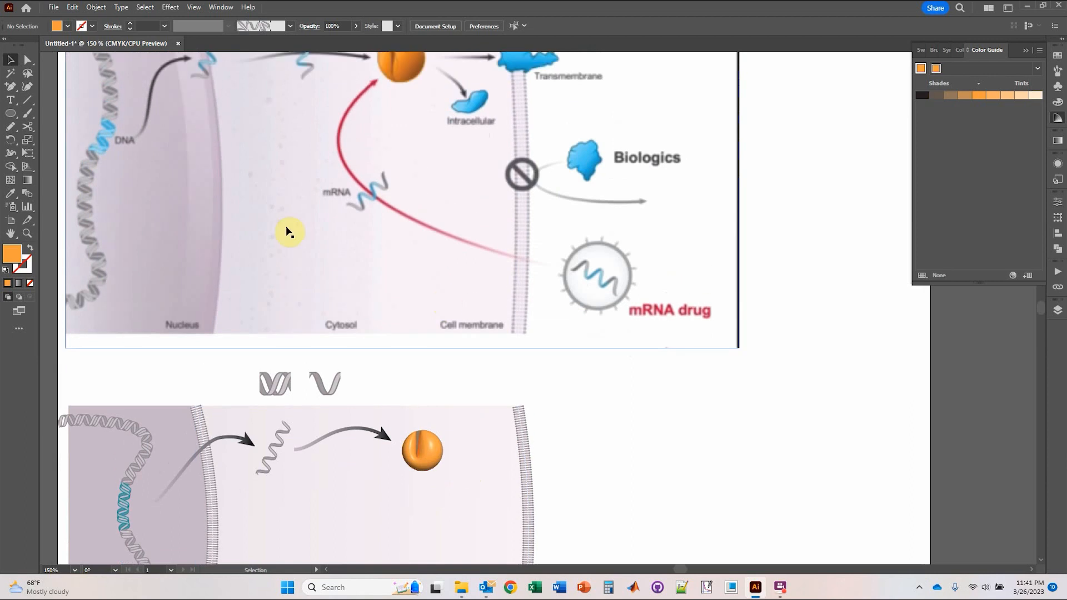
click(11, 114)
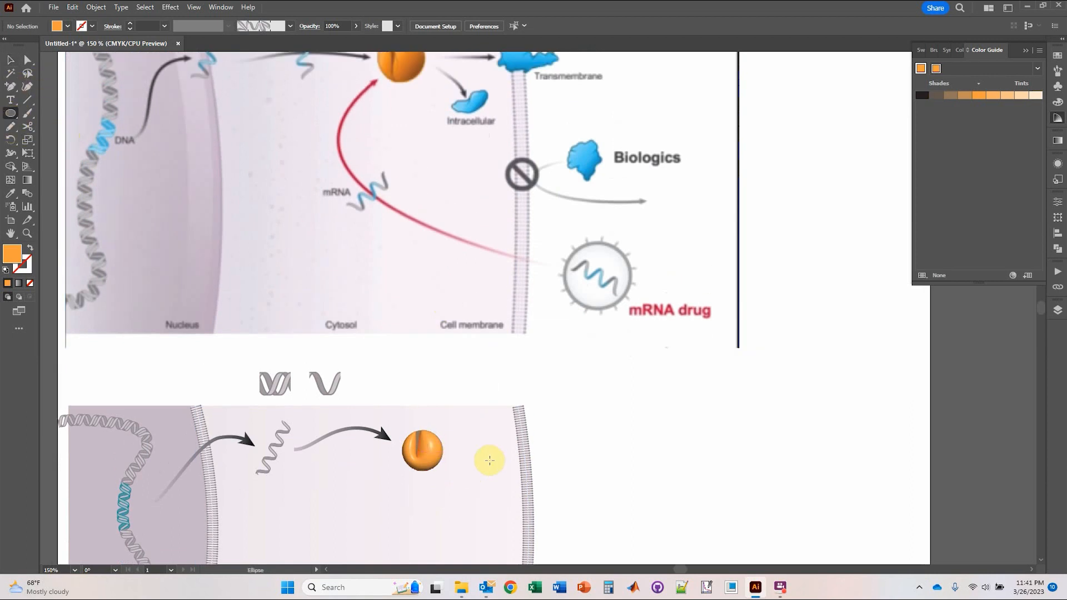
drag(453, 452, 505, 480)
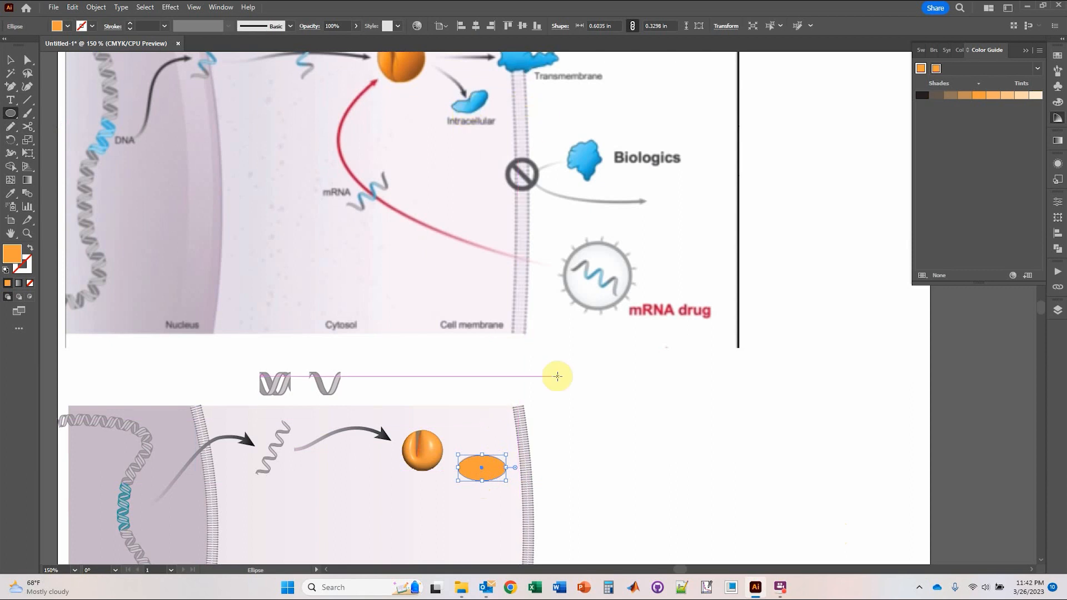
Fill the ellipse with the light blue sampled from the reference figure and give it a darker blue 1 pt stroke.
key(i)
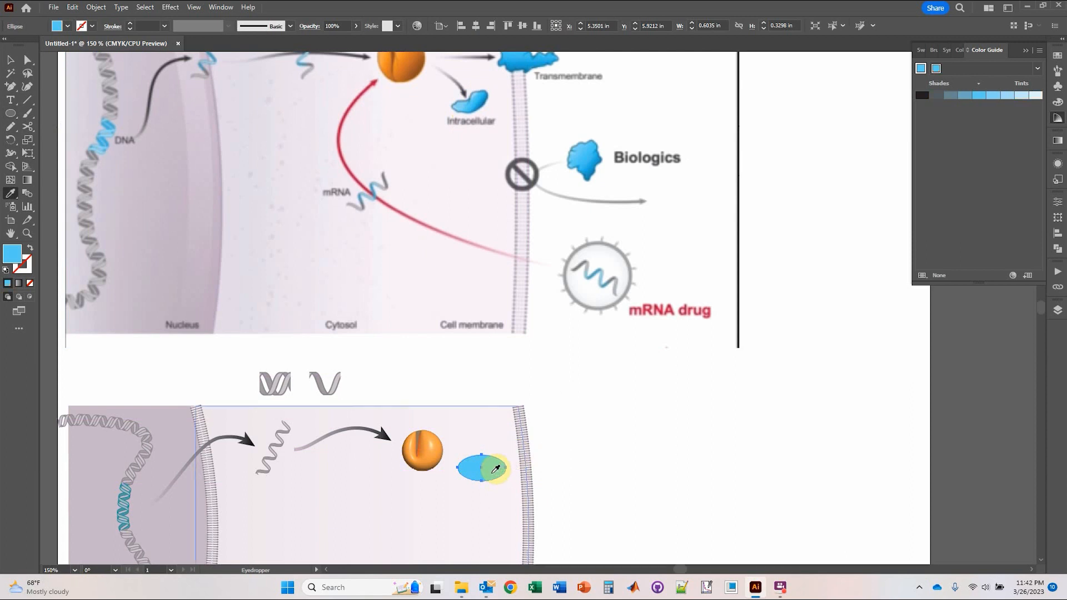
click(10, 61)
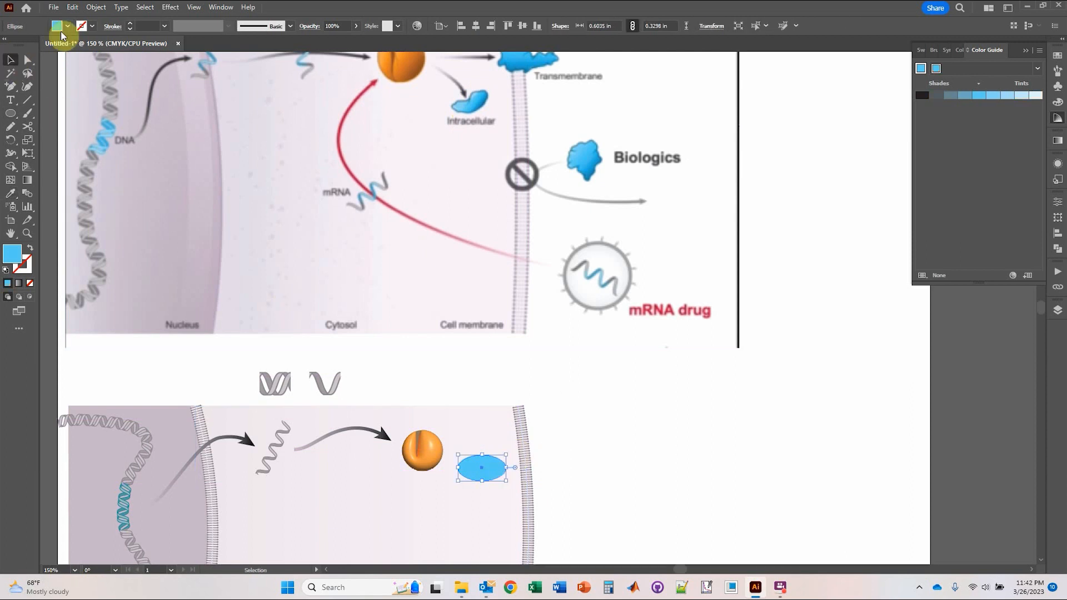
click(87, 26)
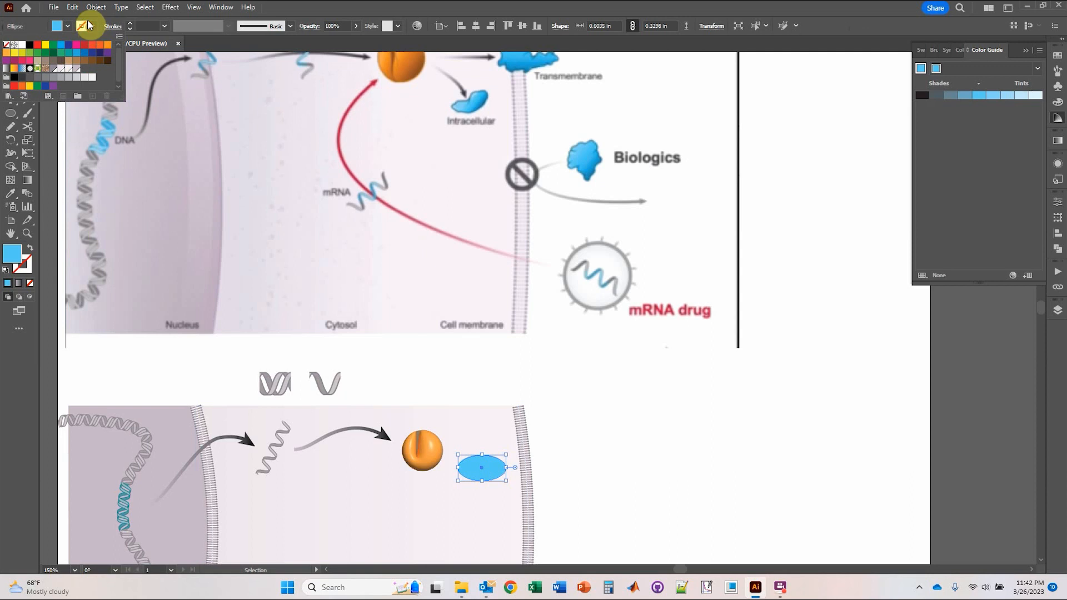
click(84, 53)
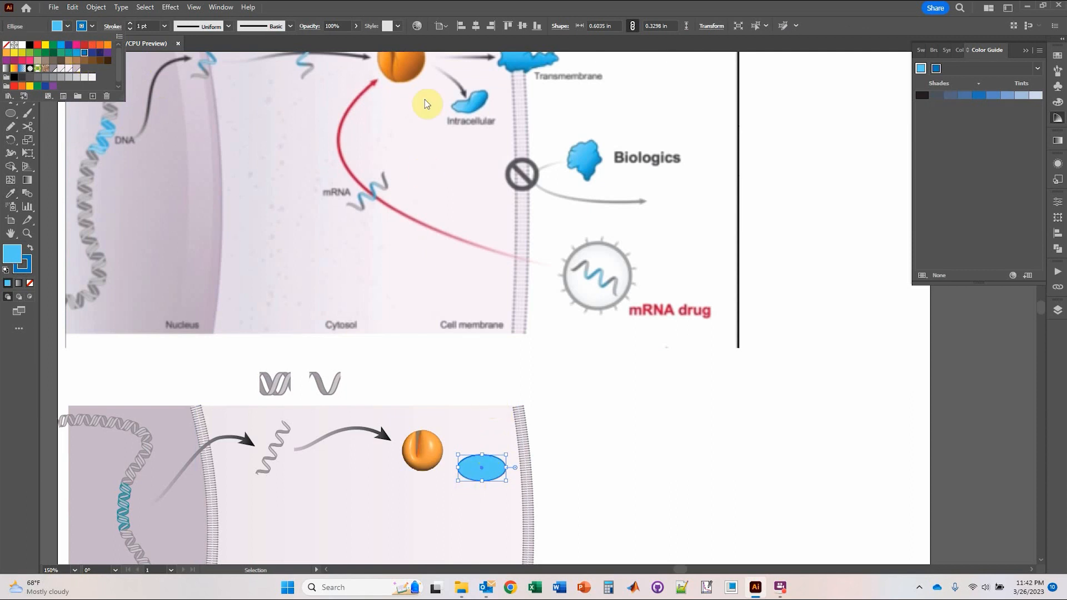
Start a Roughen effect on the blue ellipse with smooth points, a relative size of 10% and a detail of 11 per inch.
click(472, 466)
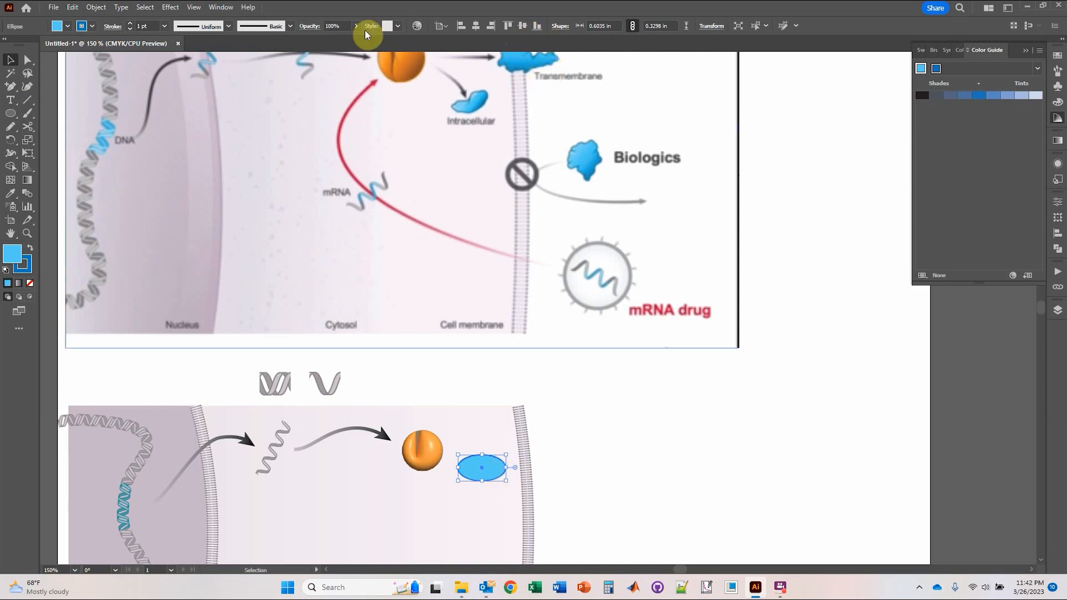
click(170, 6)
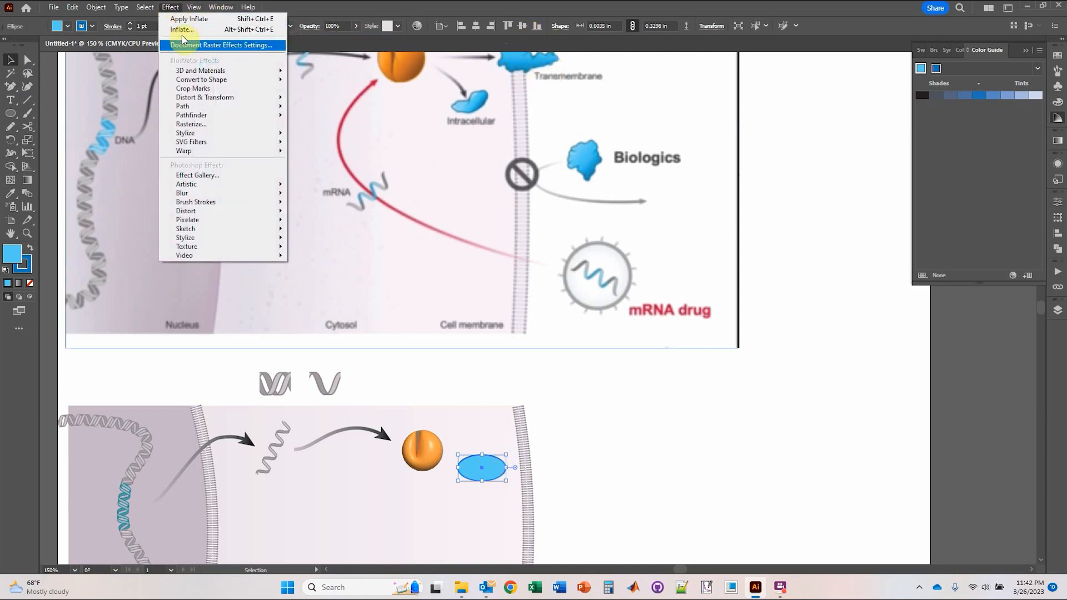
mouse_move(202, 97)
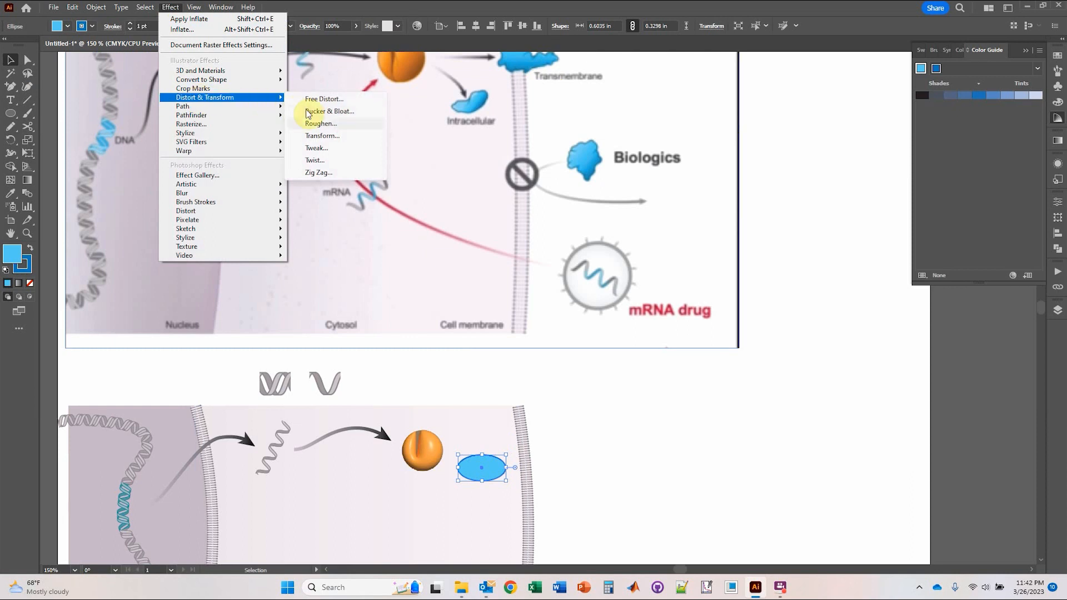
click(321, 123)
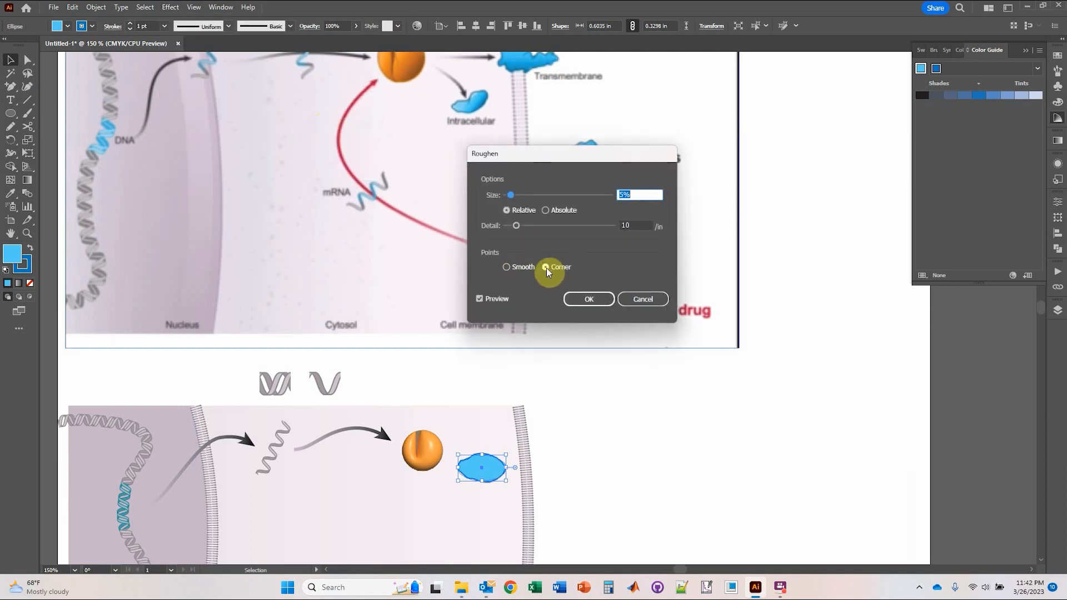
click(507, 267)
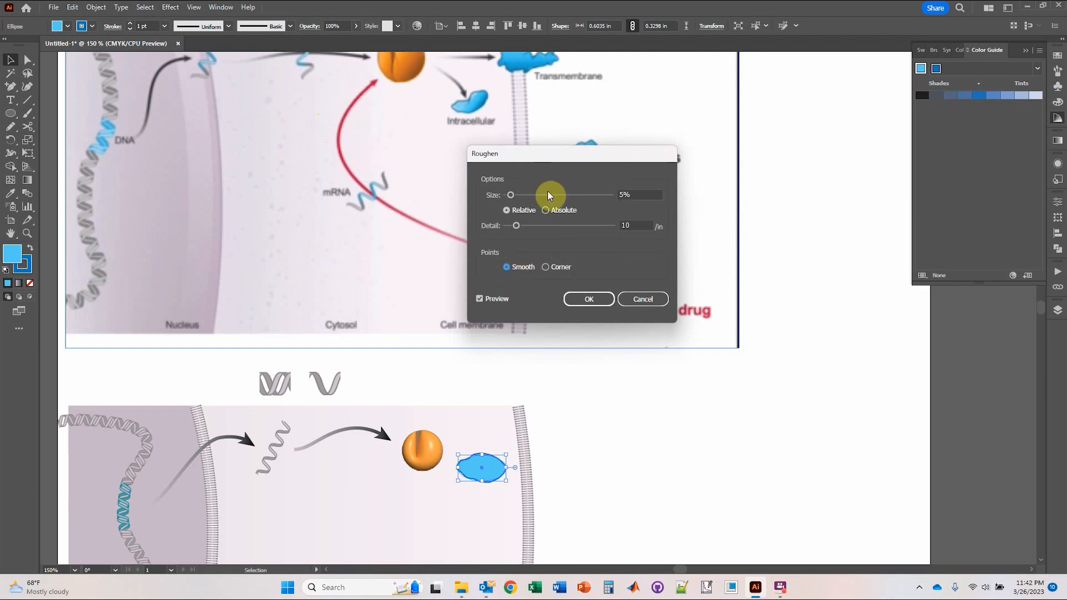
drag(547, 162, 656, 191)
drag(620, 223, 644, 258)
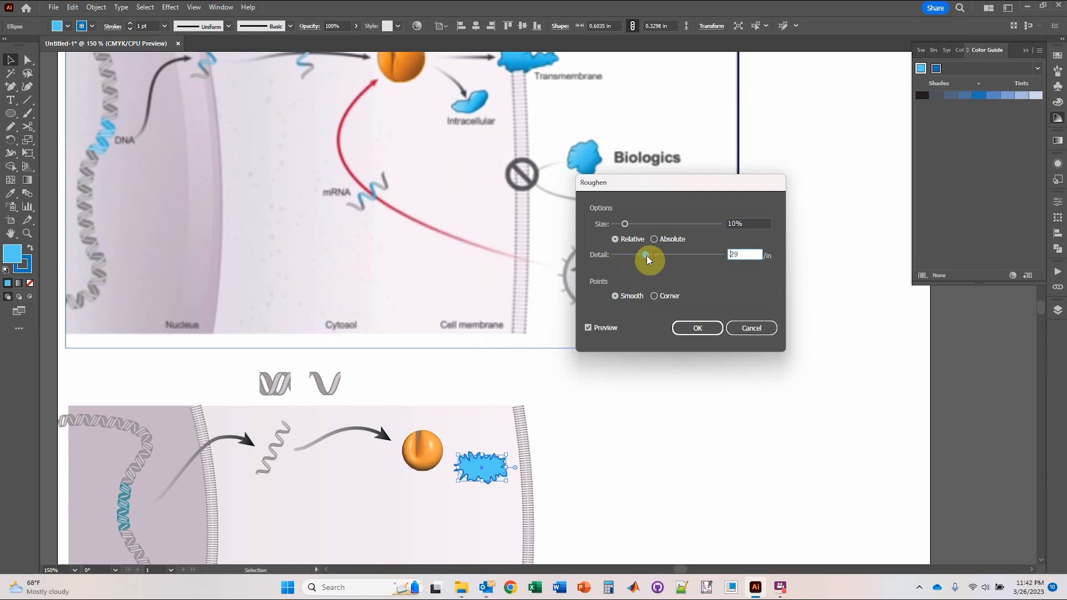
drag(631, 257, 628, 260)
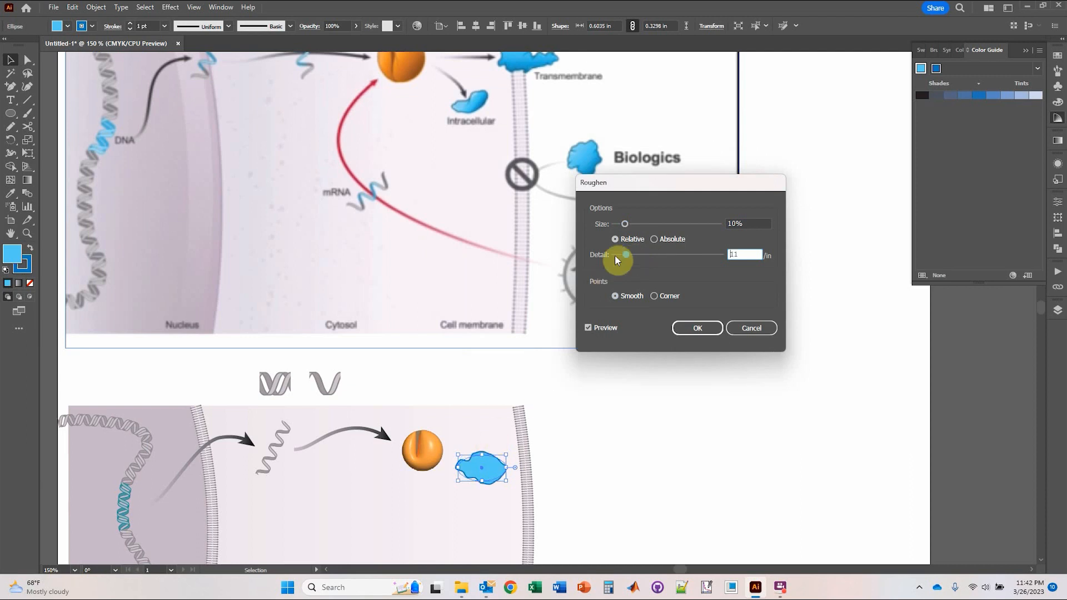
Refine the ellipse's roughening to a relative size of 8% and a detail of 13 per inch, and apply the effect.
click(625, 225)
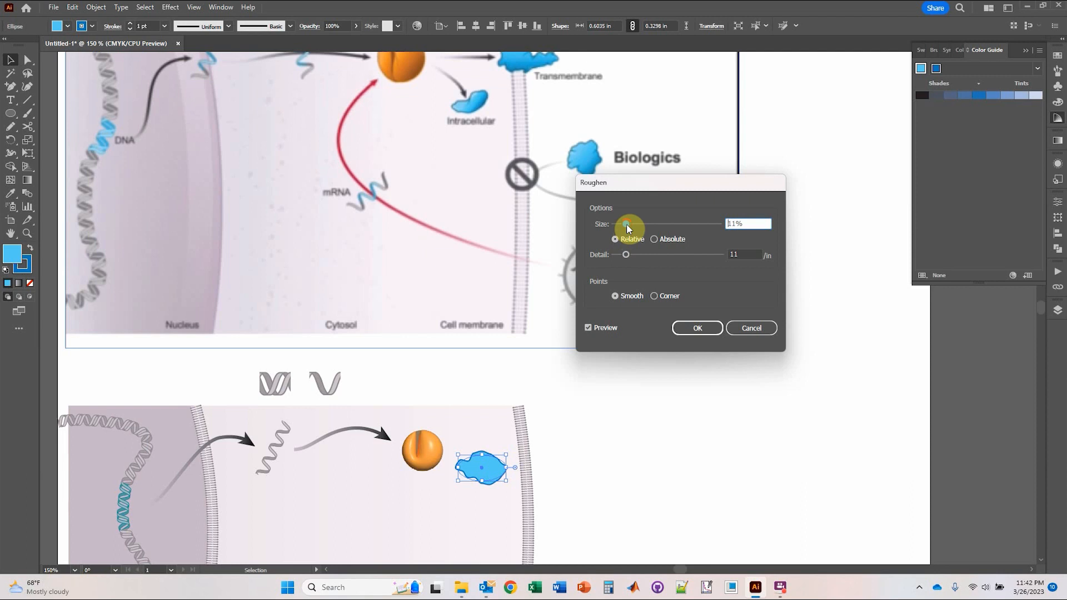
drag(626, 224, 623, 224)
click(624, 256)
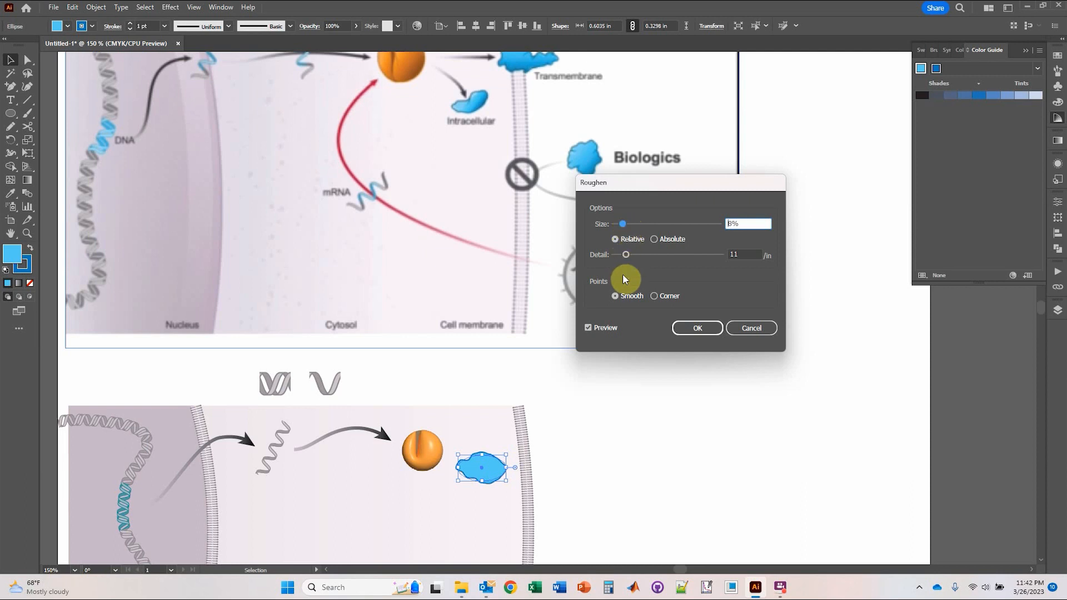
click(626, 256)
drag(626, 256, 628, 255)
click(697, 329)
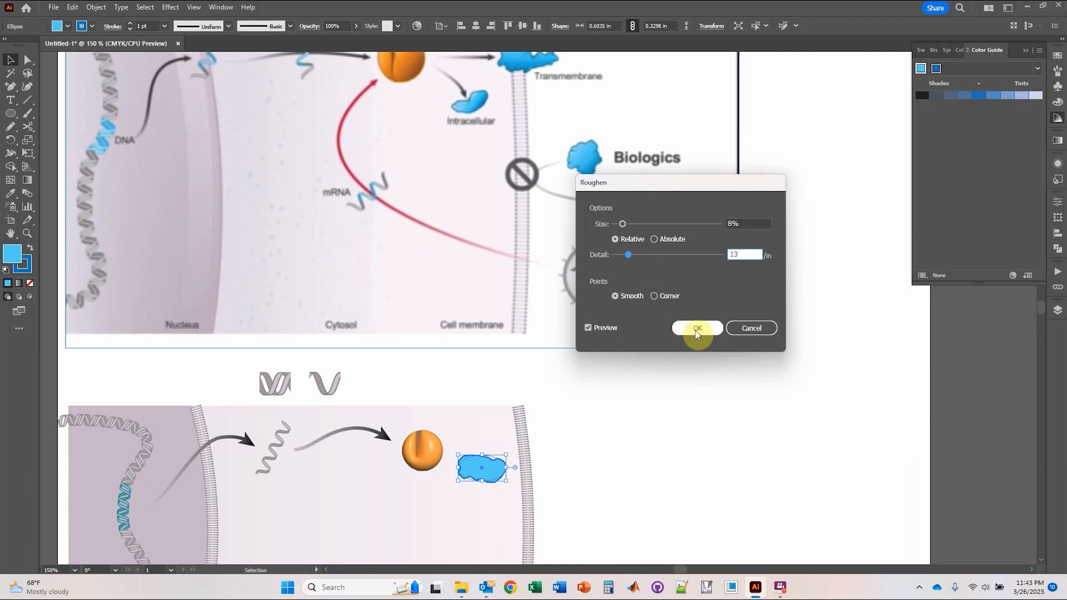
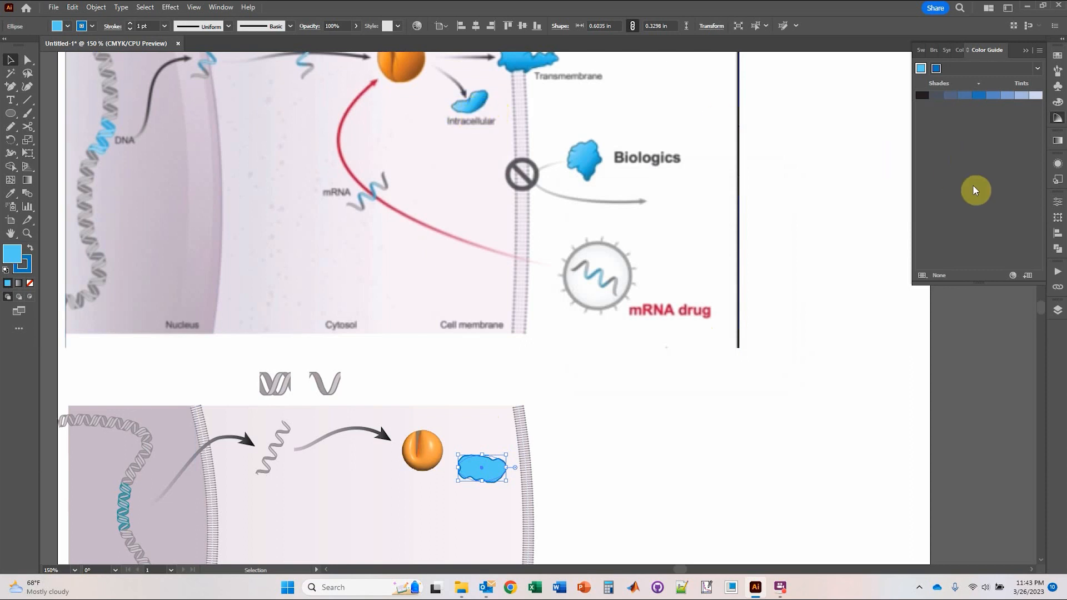
Give the roughened shape a linear gradient fill whose starting color is the light blue sampled from the reference's intracellular protein.
click(1058, 140)
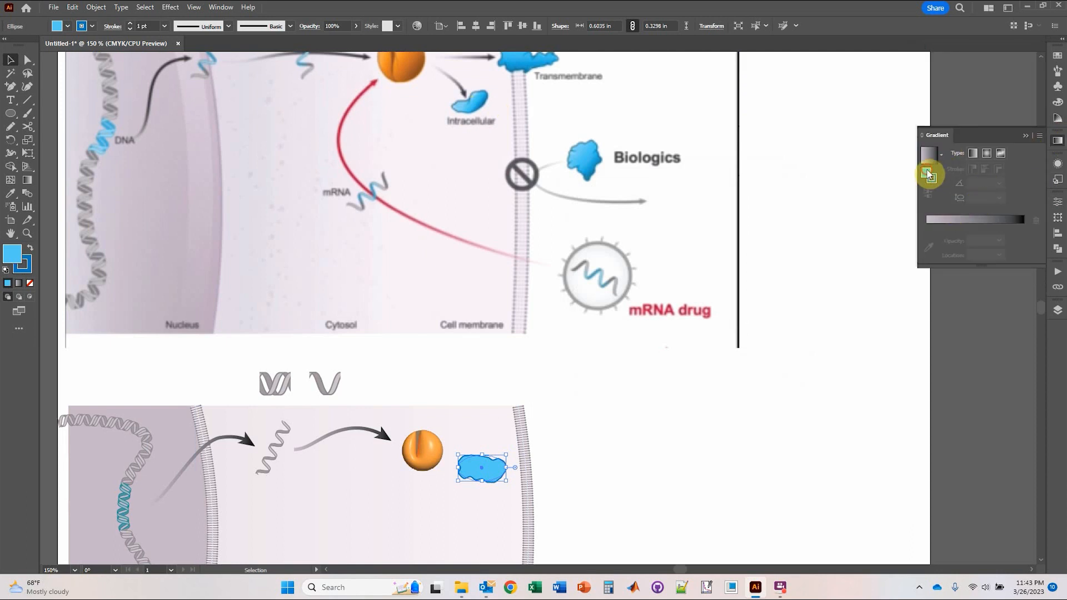
click(974, 156)
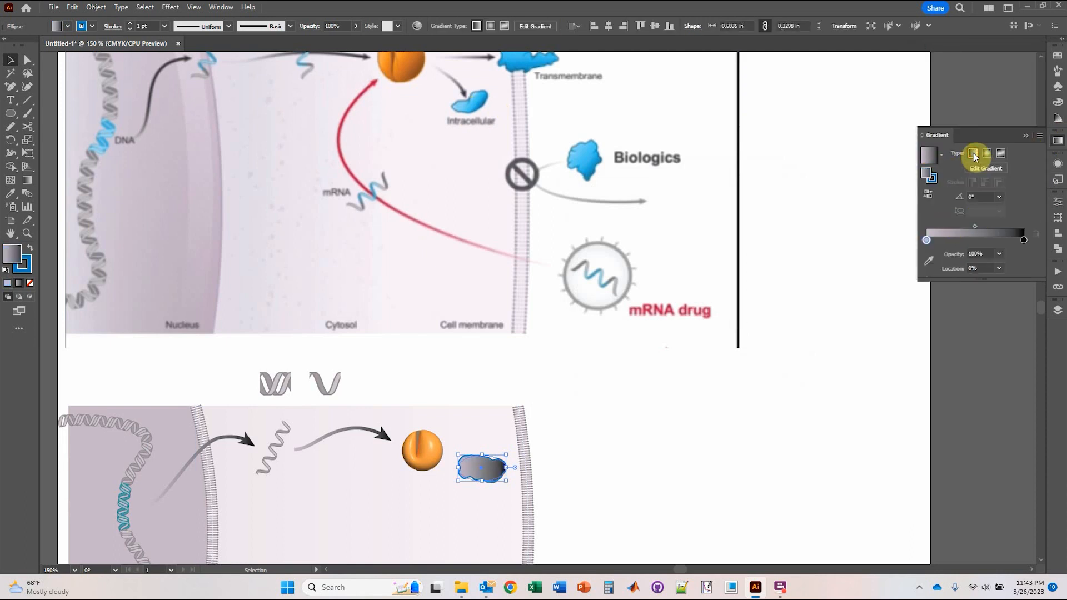
click(928, 241)
click(929, 263)
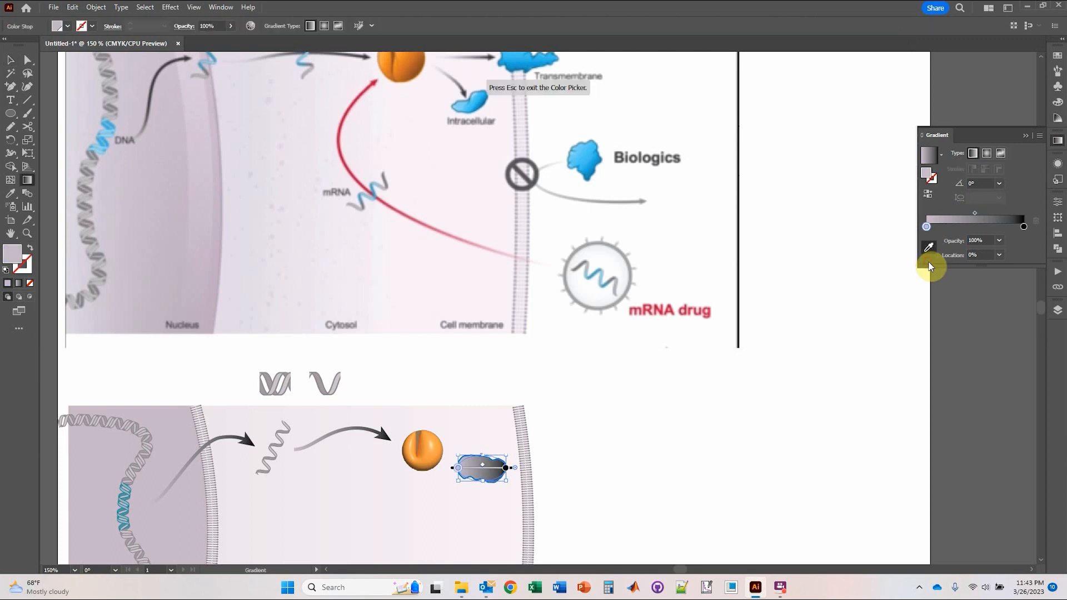
click(462, 103)
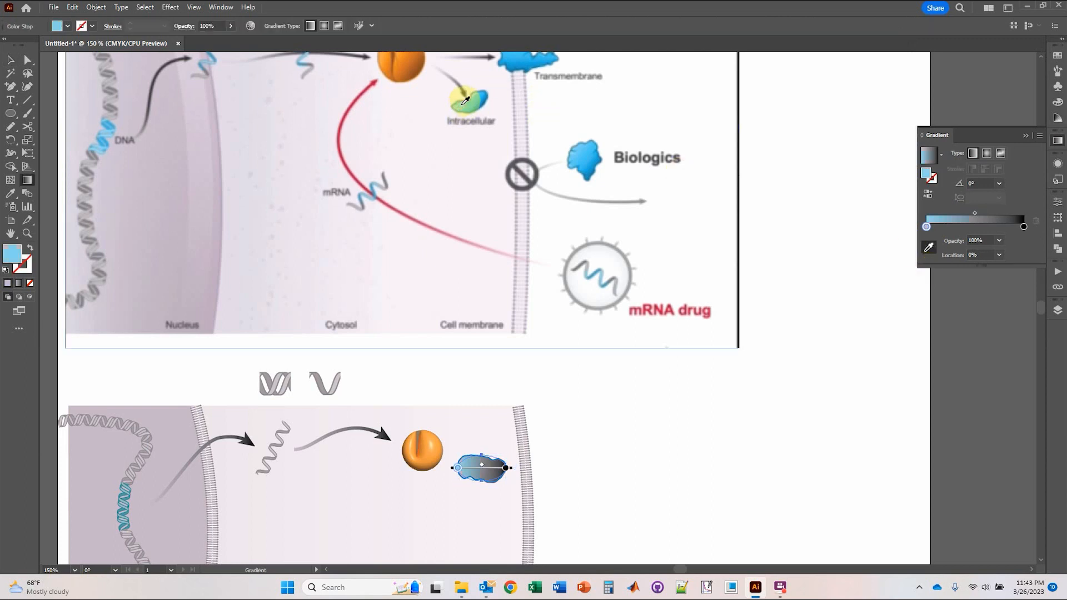
Set the gradient's end color to the darker blue sampled from the reference's intracellular protein, and deselect the shape.
click(1024, 227)
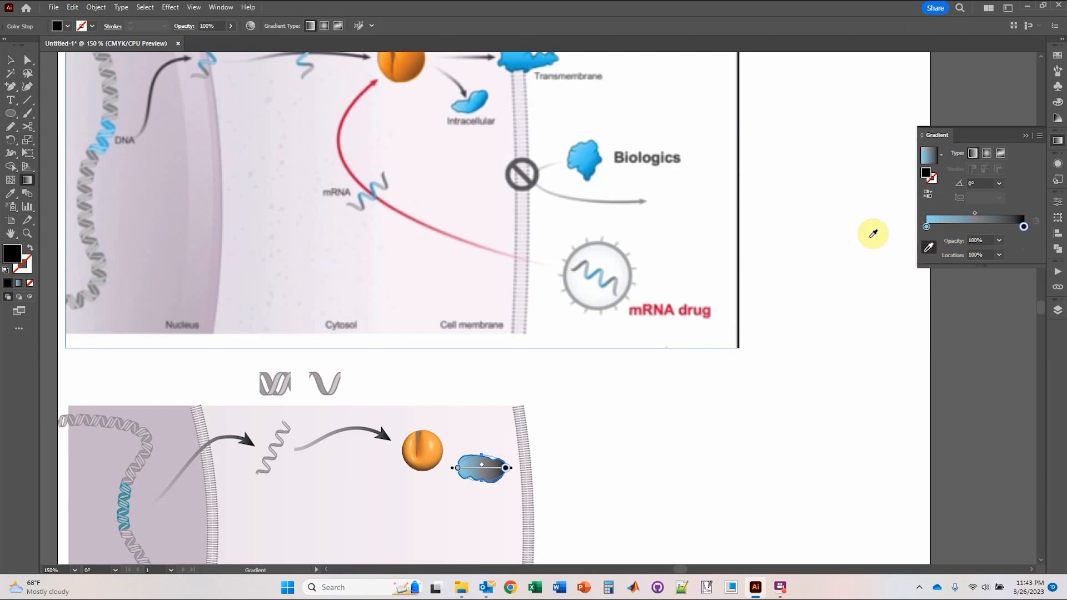
click(1024, 228)
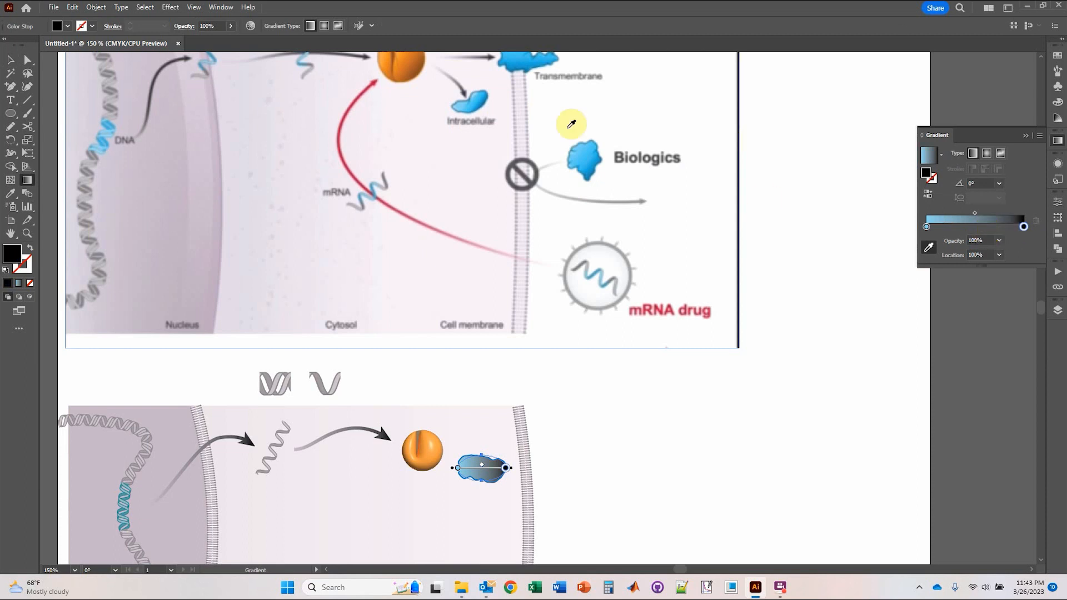
click(474, 101)
click(483, 100)
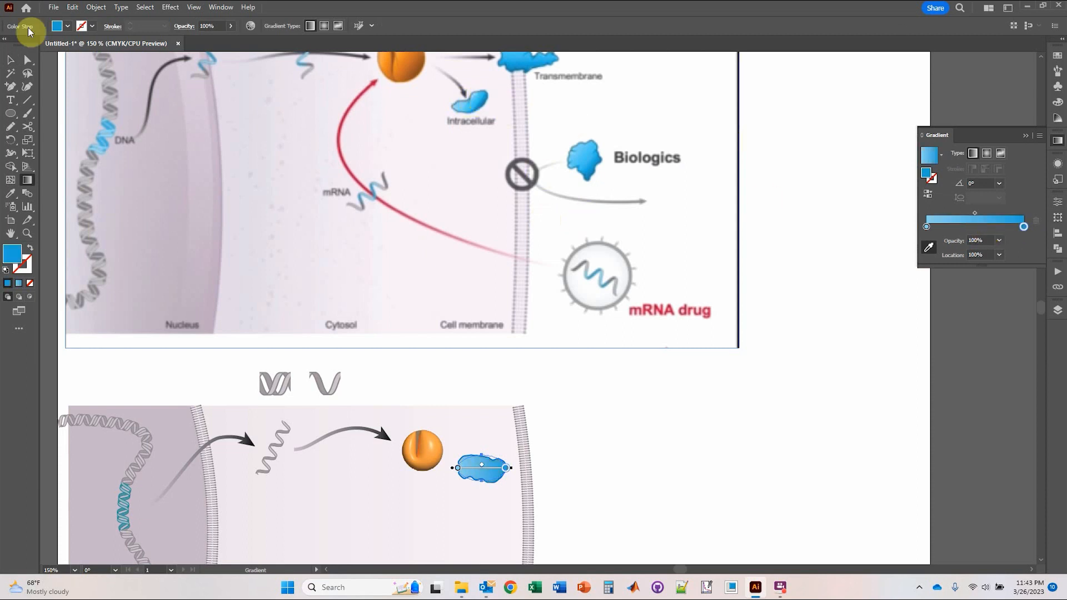
click(10, 59)
click(595, 405)
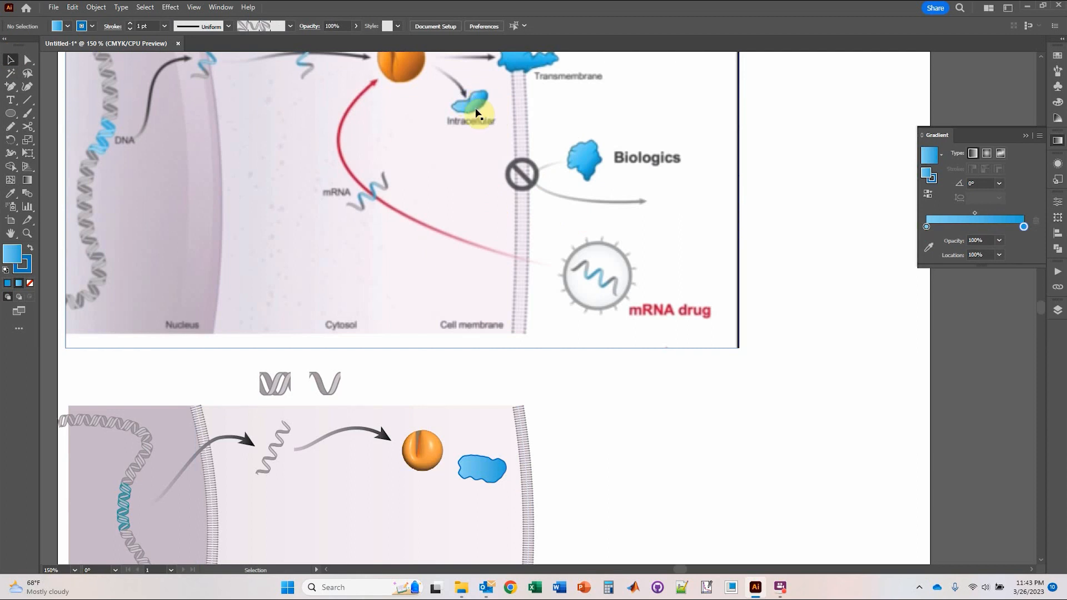
Draw two short curved pencil highlights, about 0.07 in wide, with white 1 pt stroke and no fill inside the protein's upper left and upper right edges.
scroll(490, 491, up, 5)
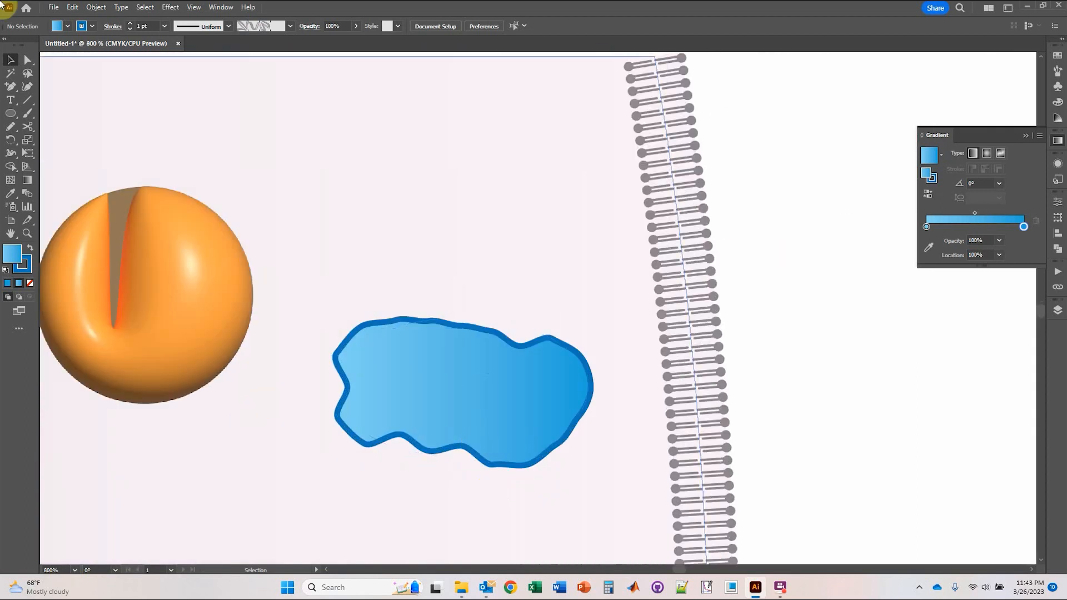
click(11, 129)
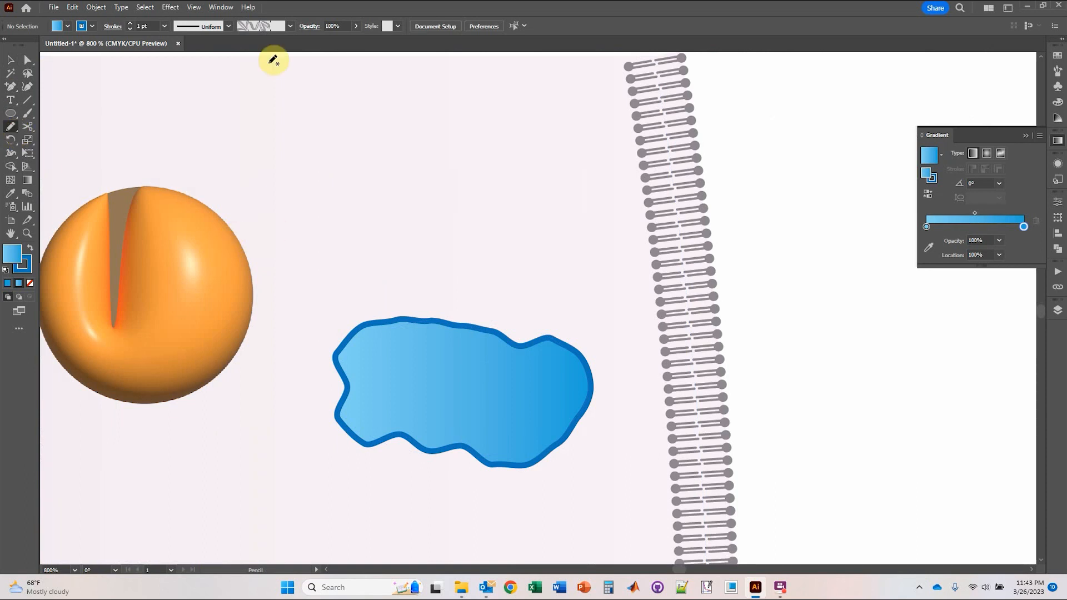
click(66, 27)
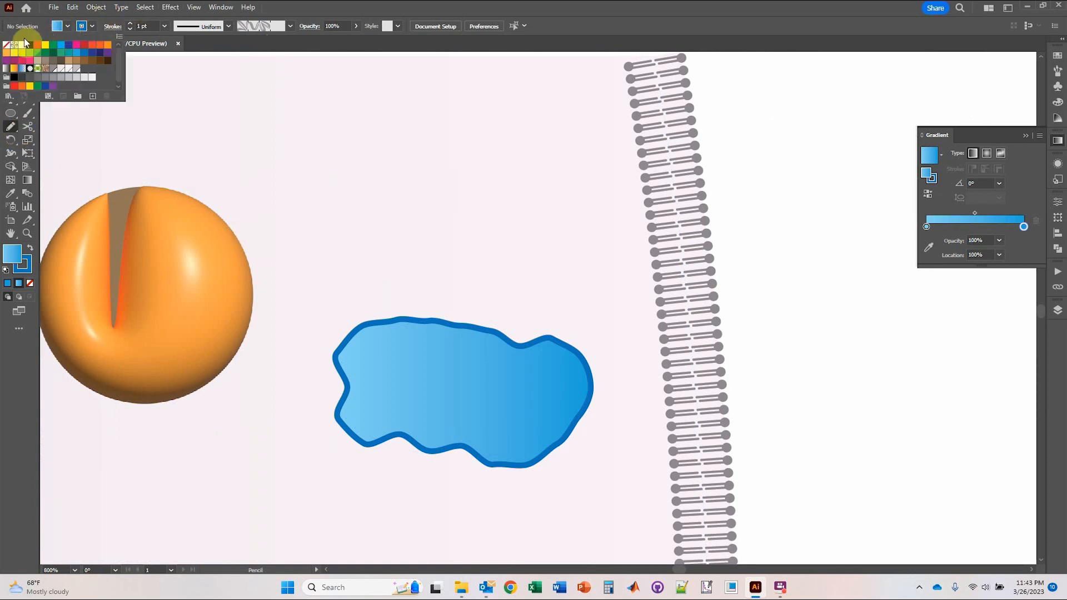
click(6, 45)
click(92, 26)
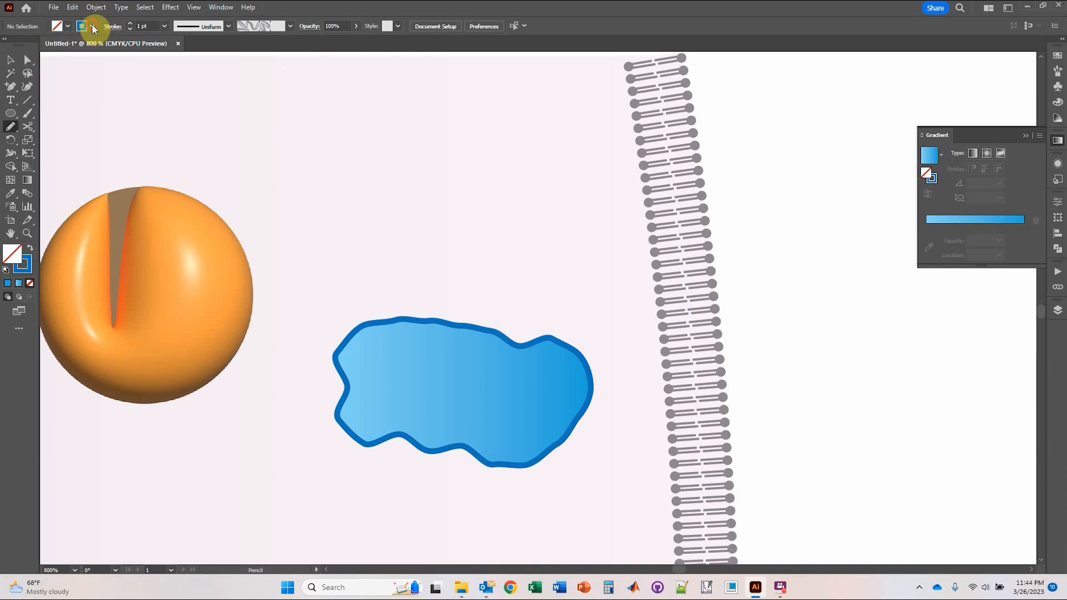
click(92, 25)
click(22, 44)
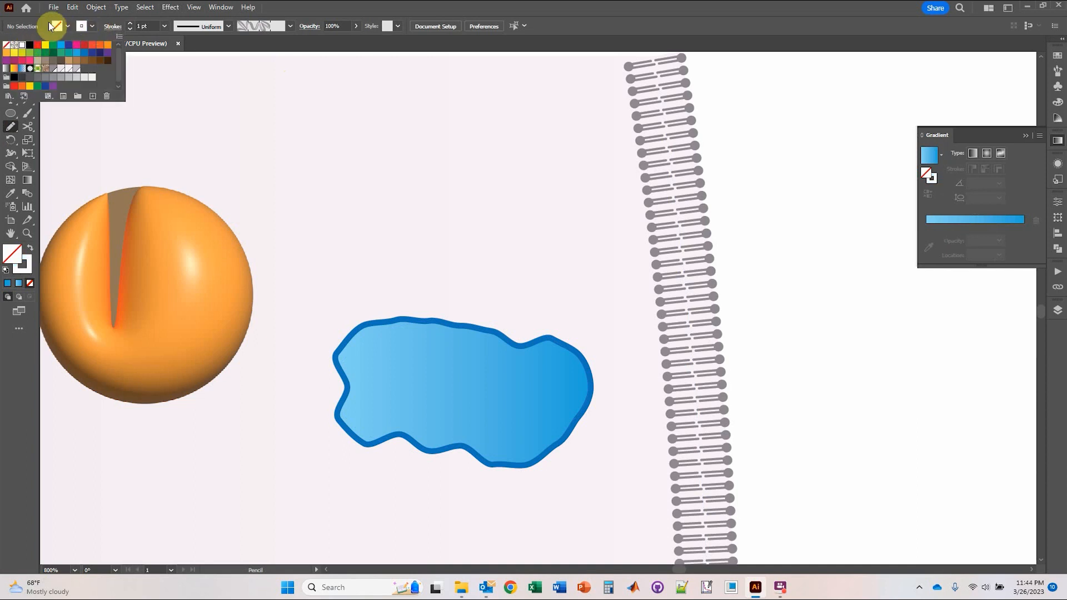
click(51, 26)
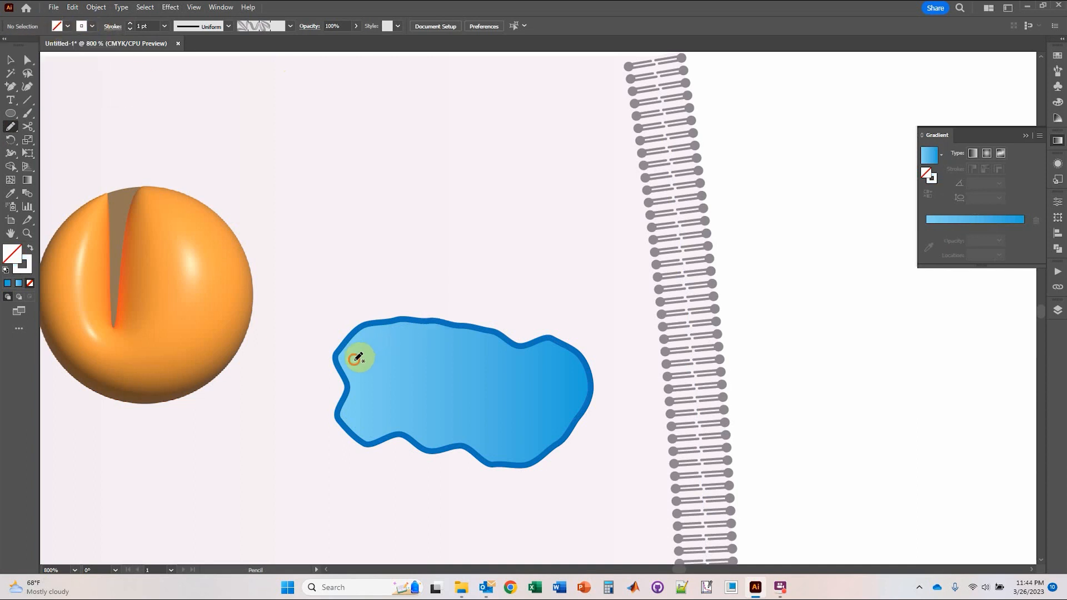
drag(354, 360, 385, 333)
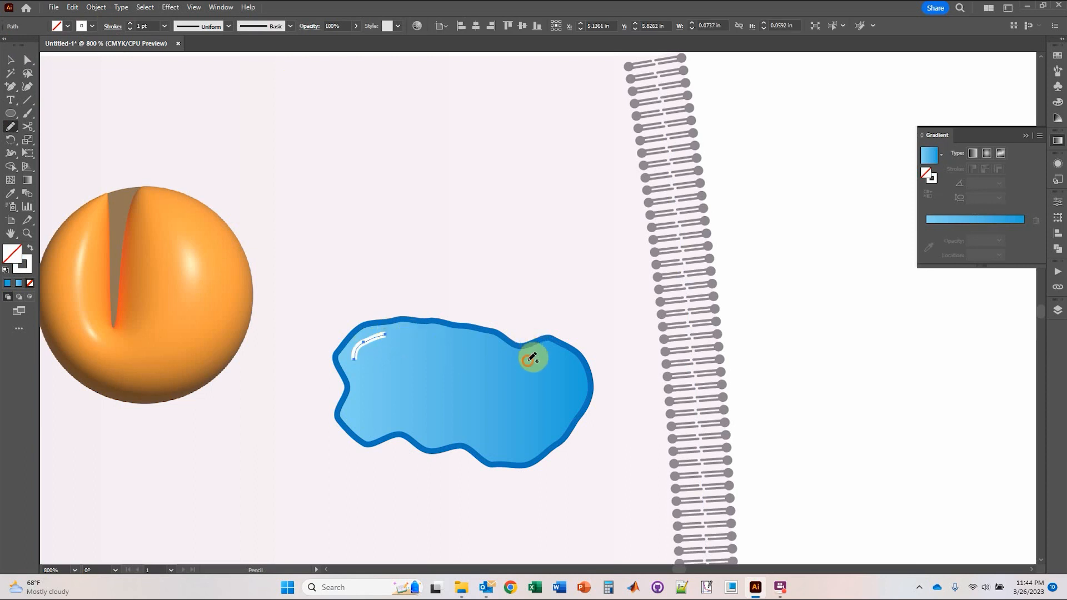
drag(528, 360, 552, 351)
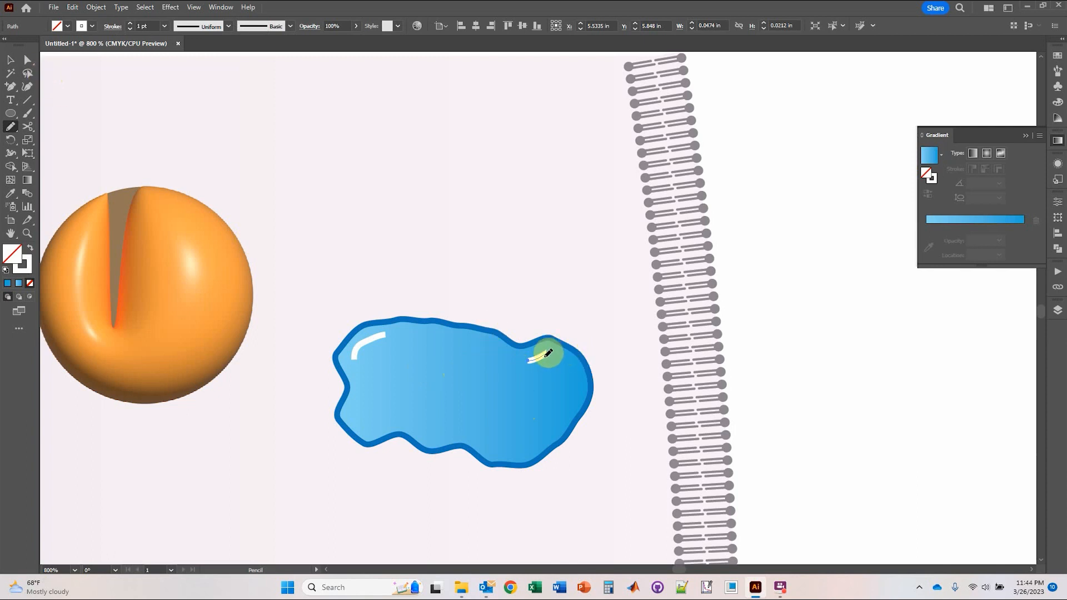
mouse_move(549, 352)
mouse_down()
mouse_move(530, 366)
mouse_move(561, 357)
mouse_move(528, 353)
mouse_move(559, 352)
mouse_up()
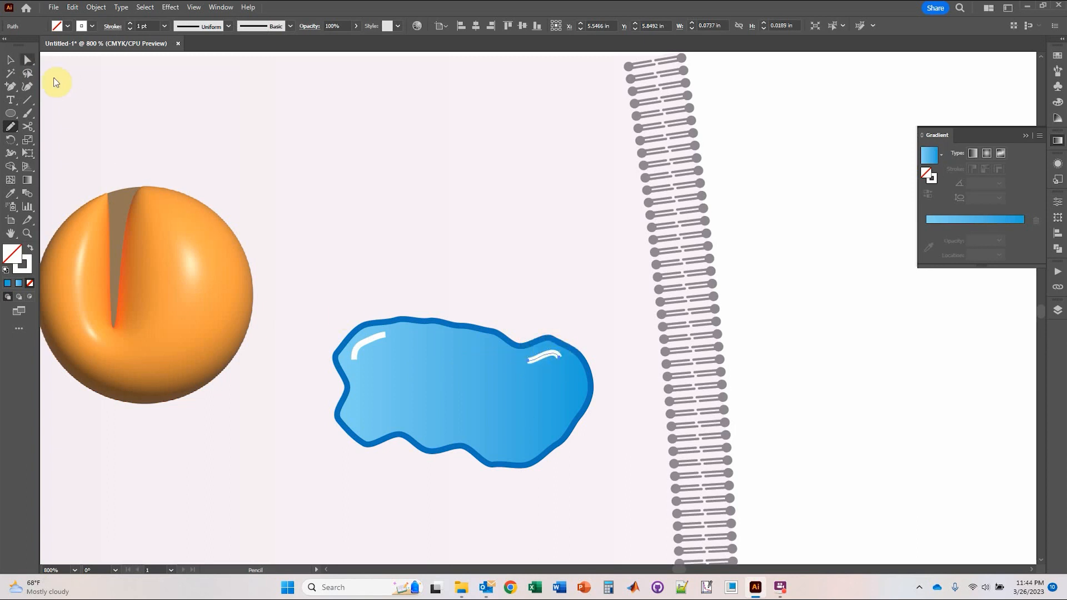
Reduce the opacity of both white highlights to 51% and deselect them.
click(10, 60)
click(550, 364)
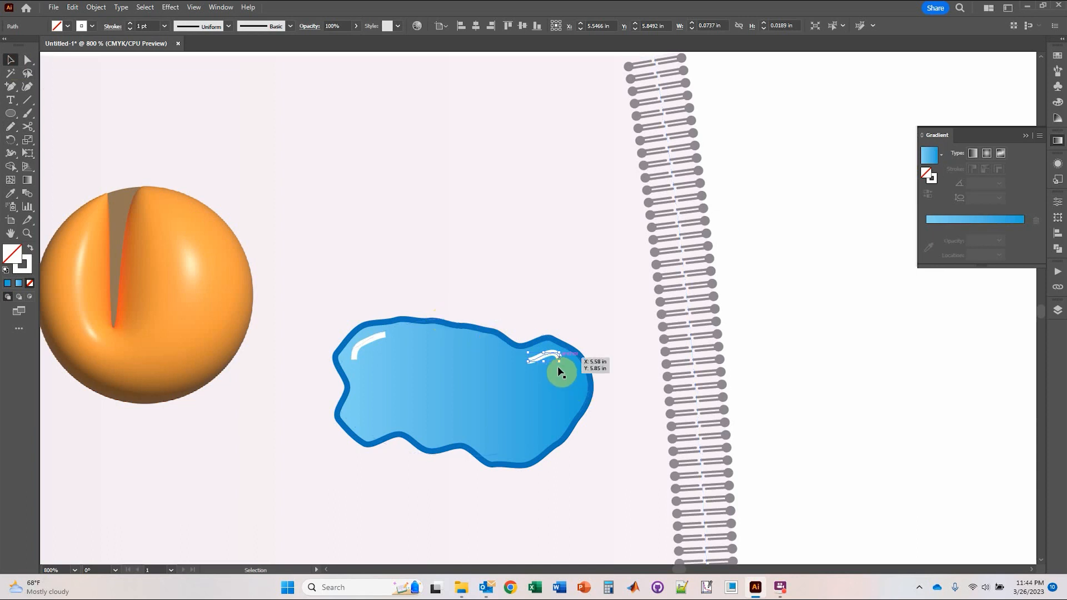
shift+click(369, 343)
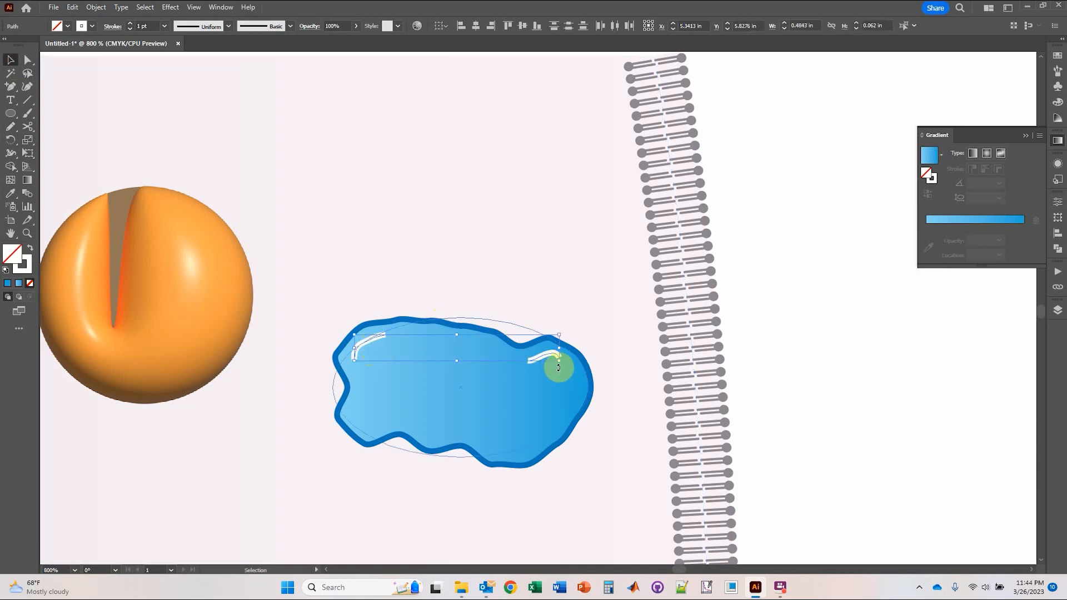
click(357, 27)
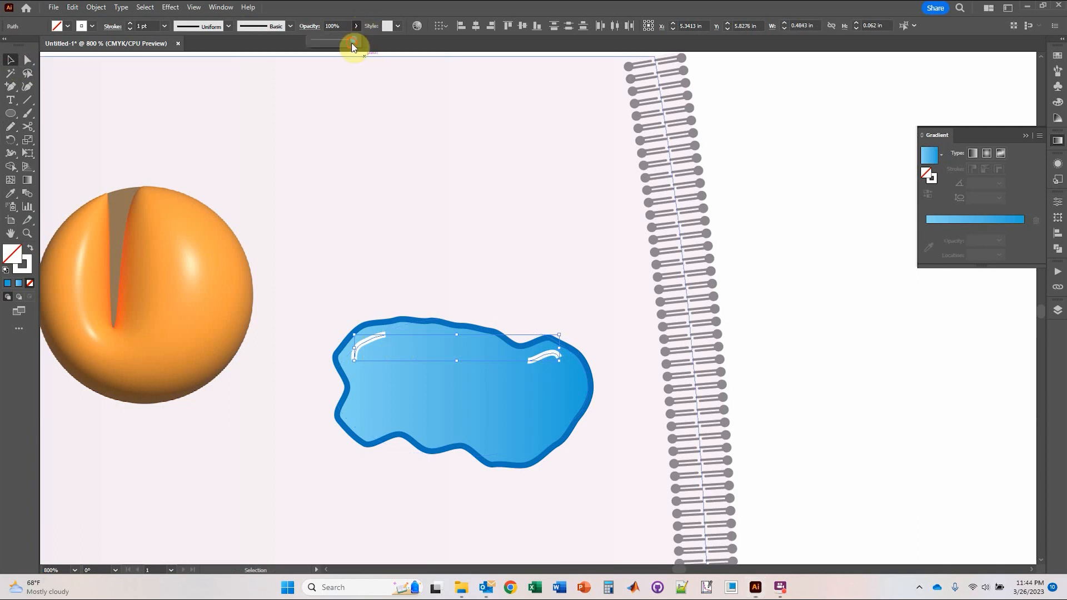
drag(353, 43, 336, 42)
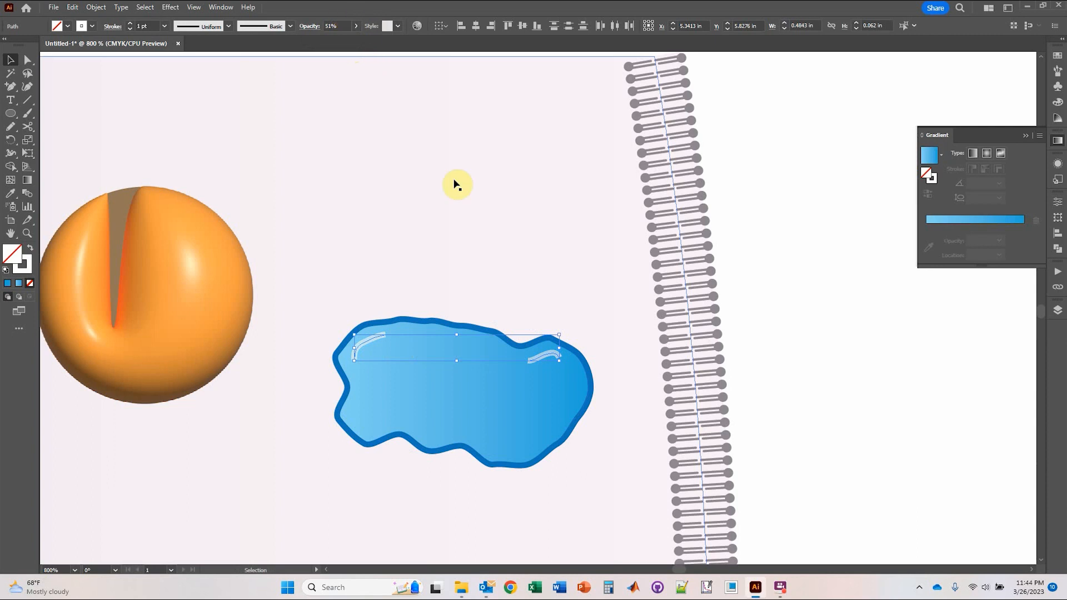
click(460, 204)
click(826, 461)
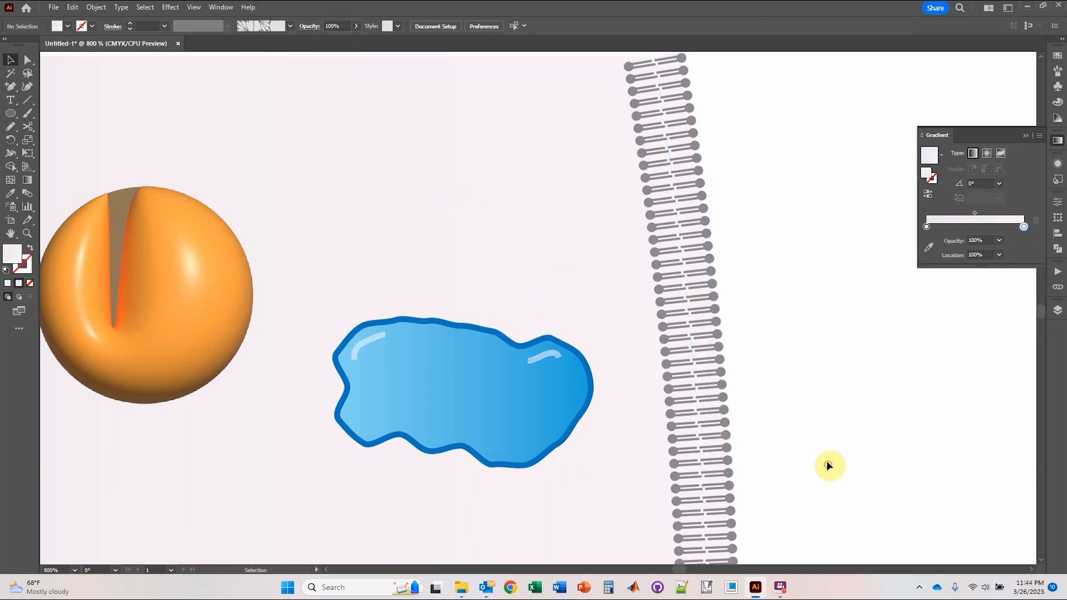
scroll(826, 461, down, 4)
drag(842, 490, 675, 400)
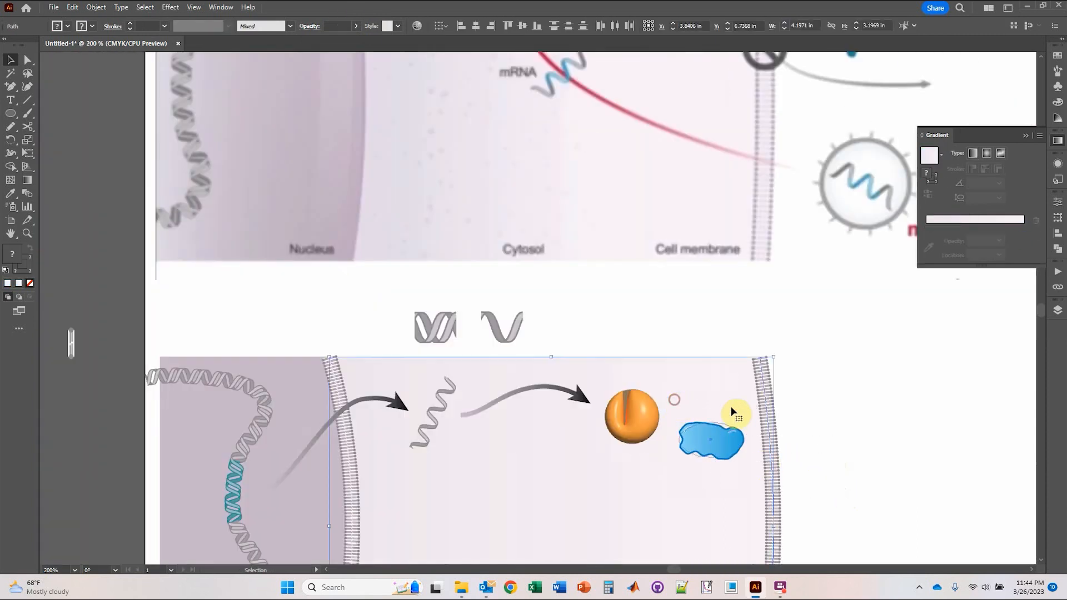
click(714, 382)
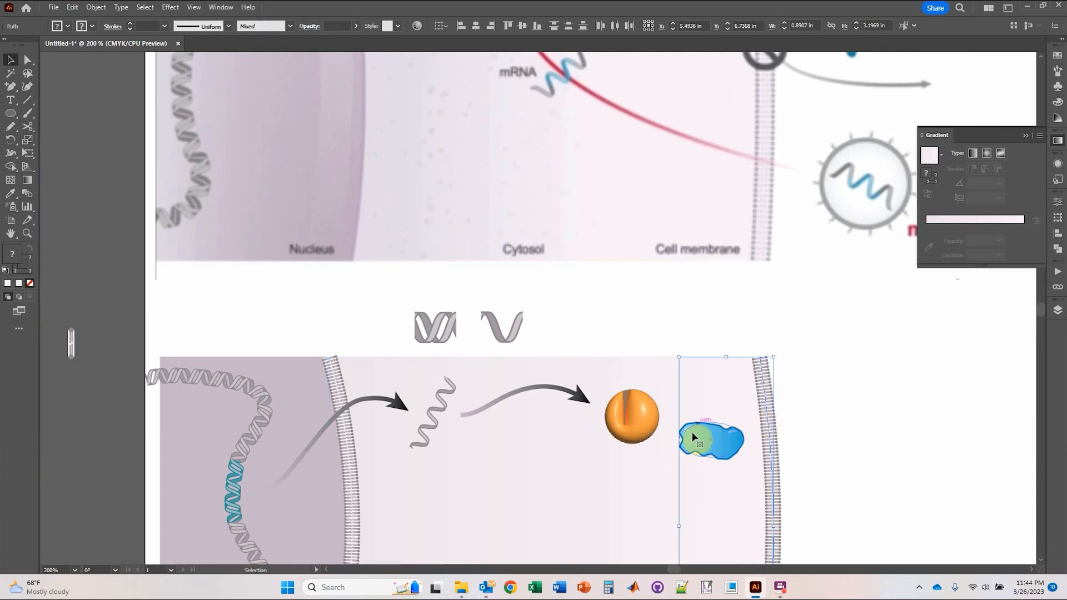
shift+click(749, 395)
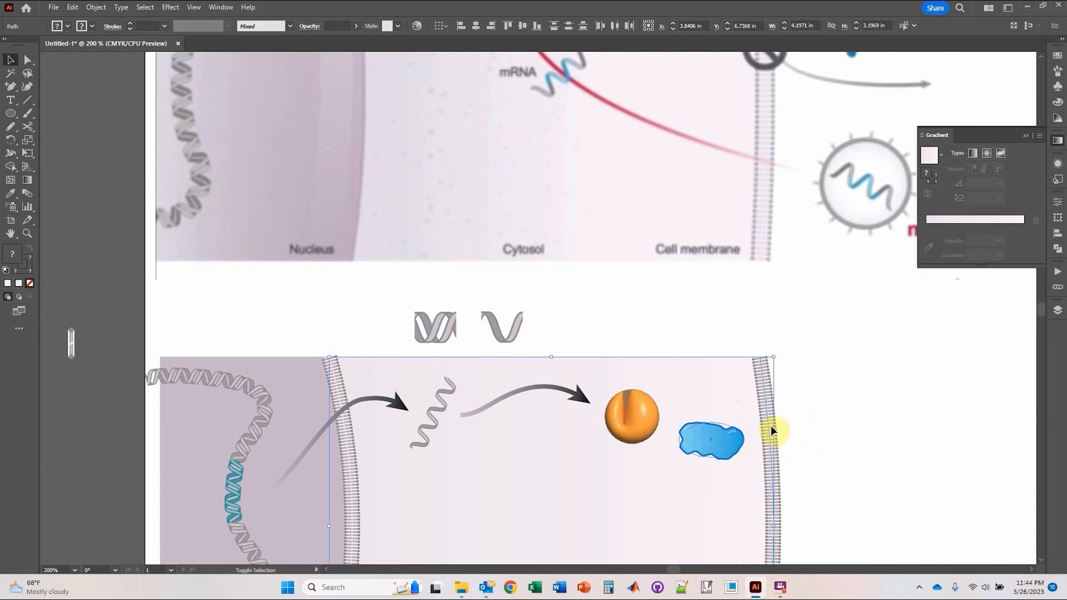
scroll(803, 440, down, 2)
click(815, 407)
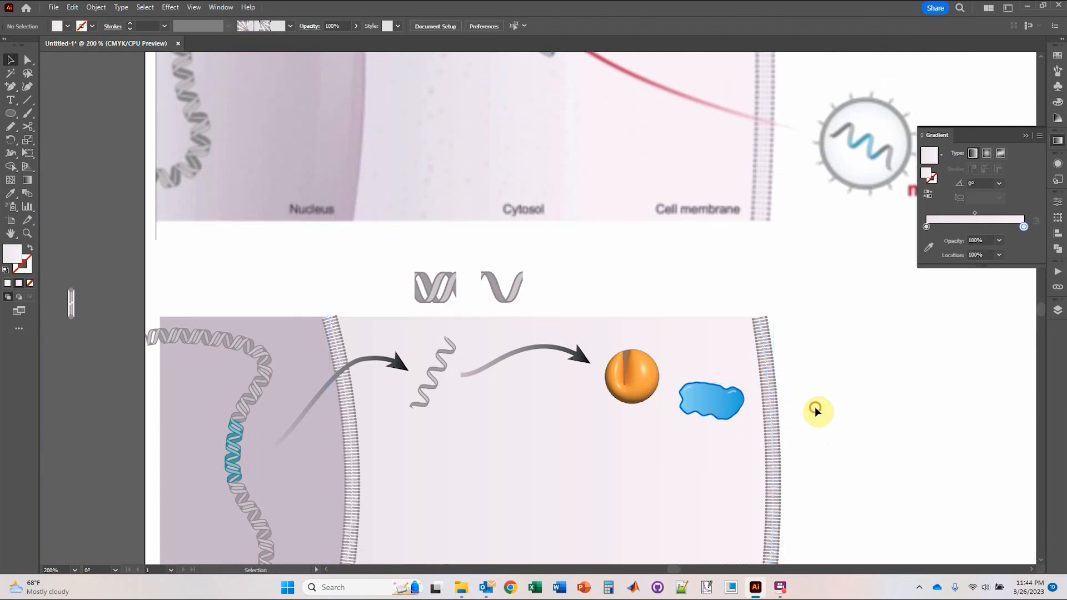
drag(844, 446, 668, 372)
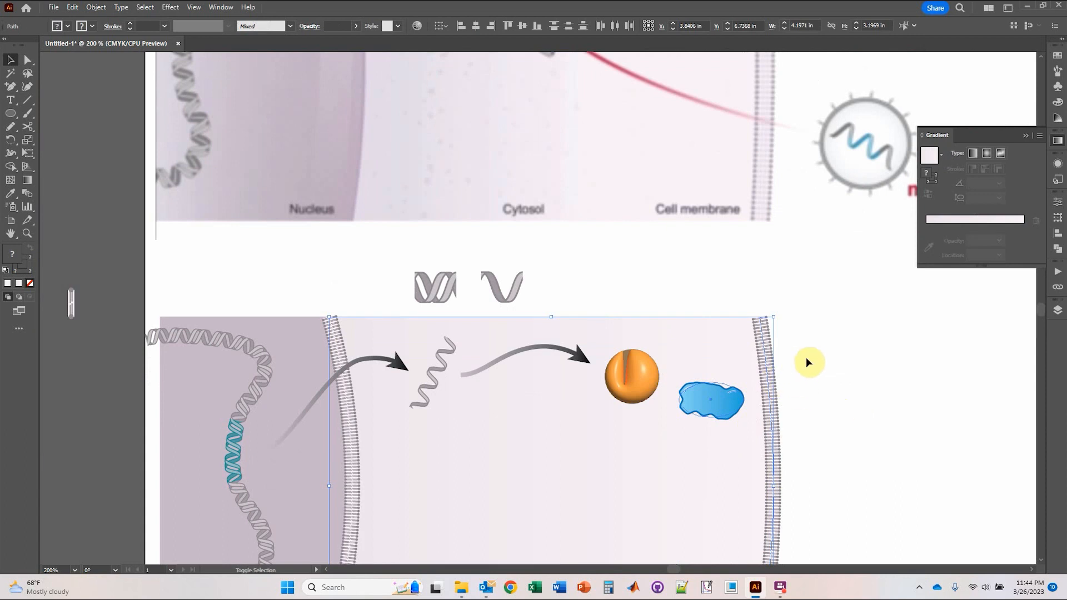
drag(806, 357, 693, 308)
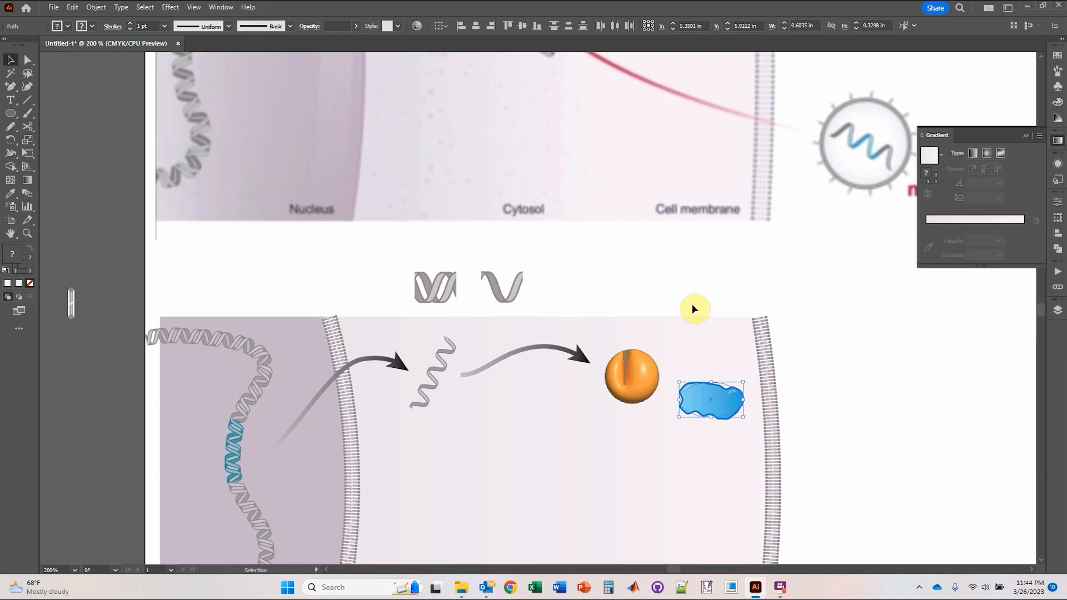
click(832, 396)
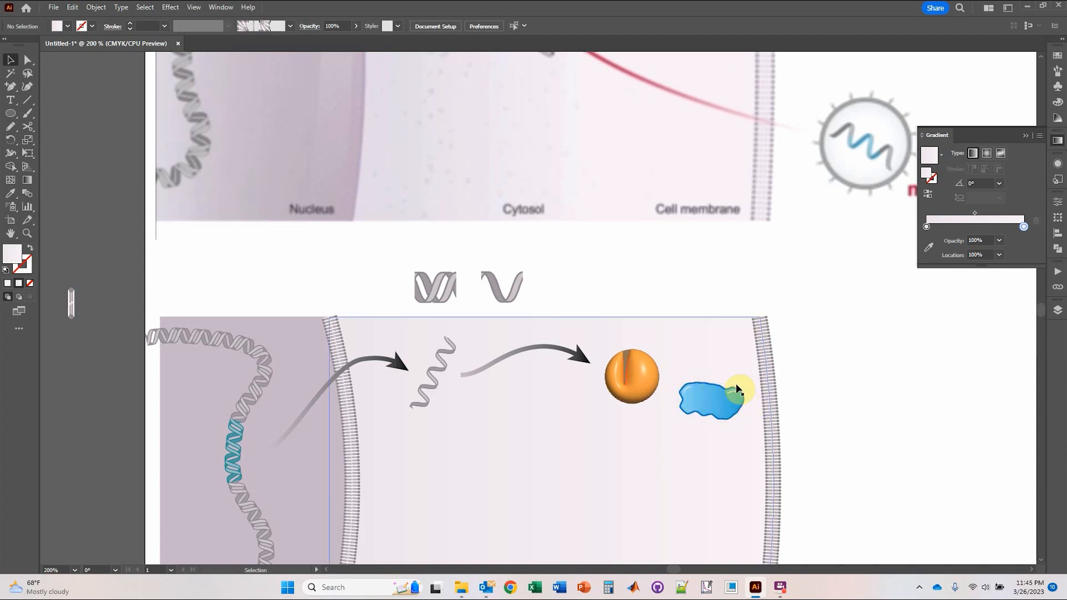
Group the blue protein shape with its two highlights and move the group just outside the outer cell membrane.
drag(815, 444, 673, 349)
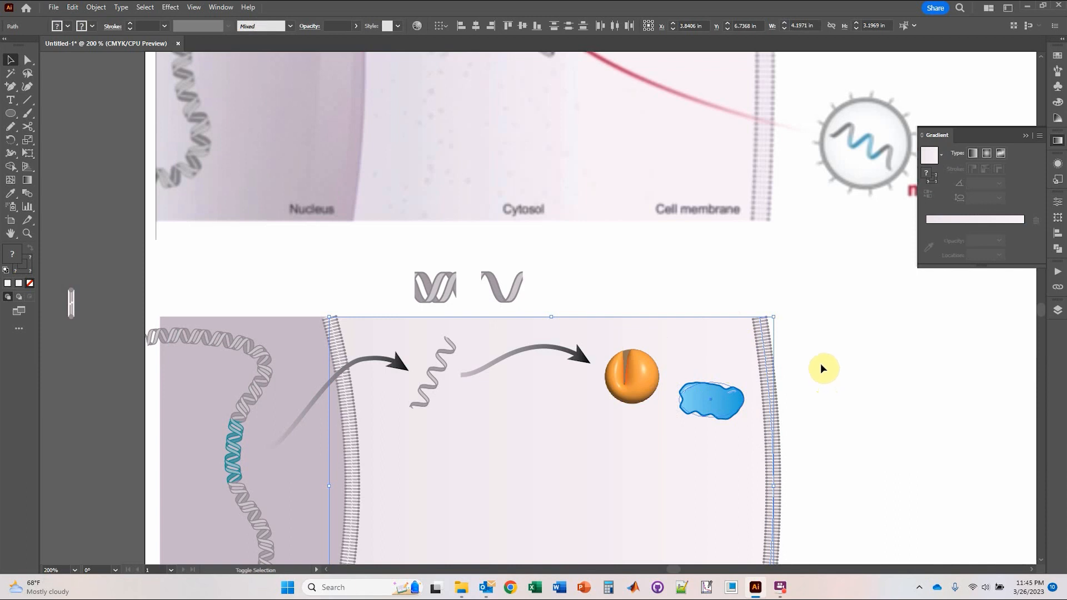
drag(820, 363, 672, 288)
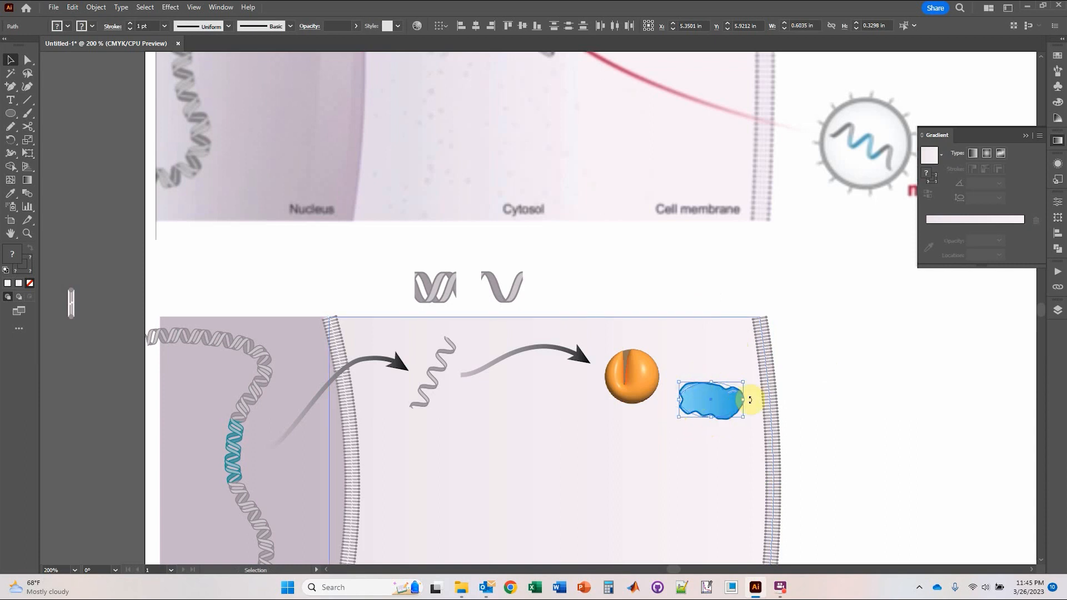
key(a)
key(v)
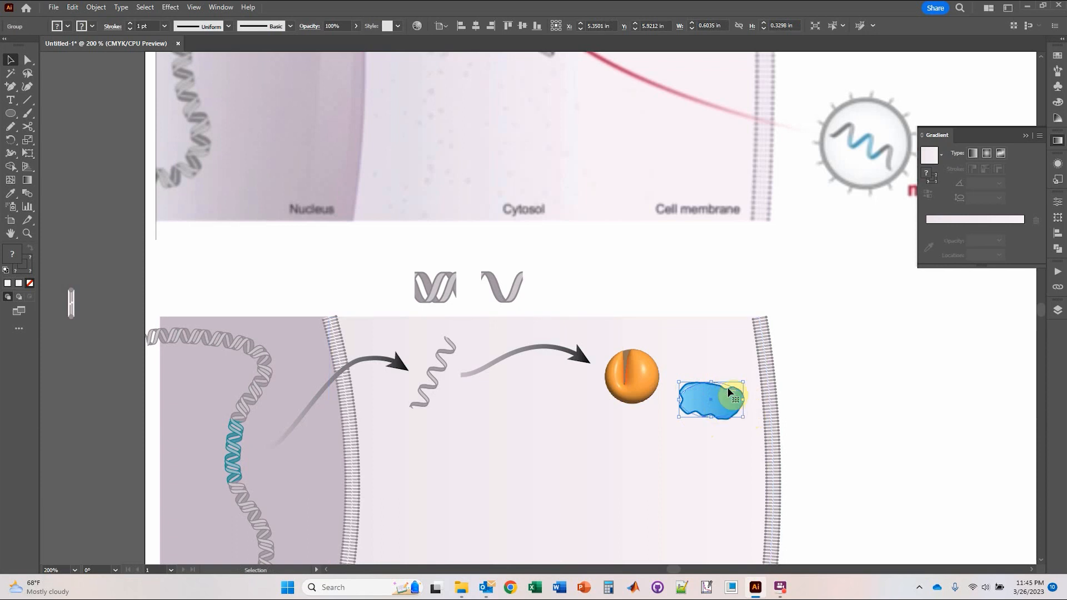
scroll(750, 443, down, 2)
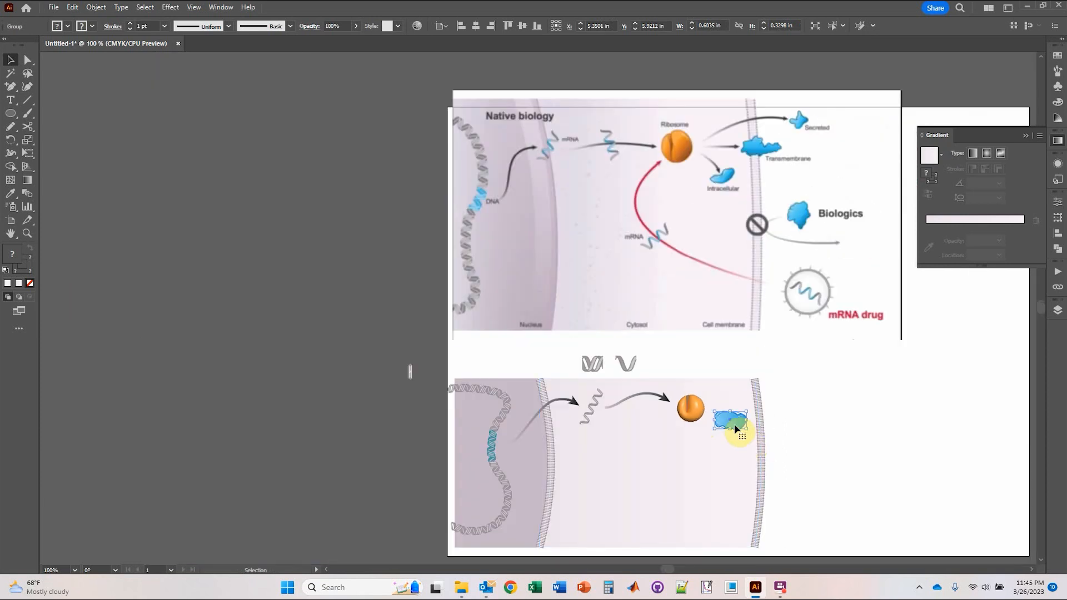
drag(734, 421, 797, 404)
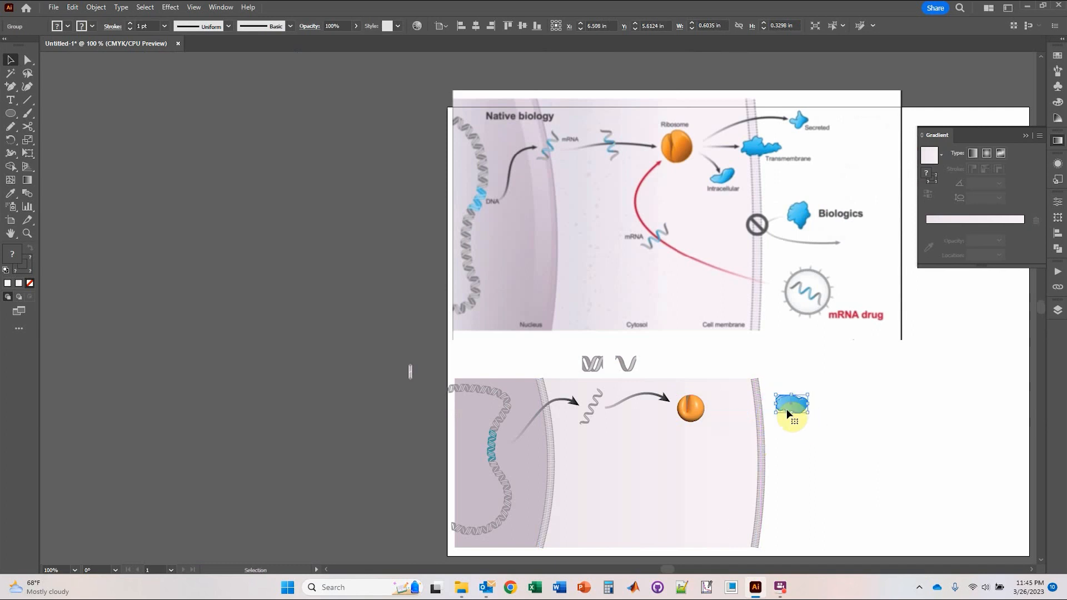
Place a copy of the mRNA-to-ribosome arrow between the ribosome and the protein, and shift the protein to the arrowhead's tip.
click(656, 397)
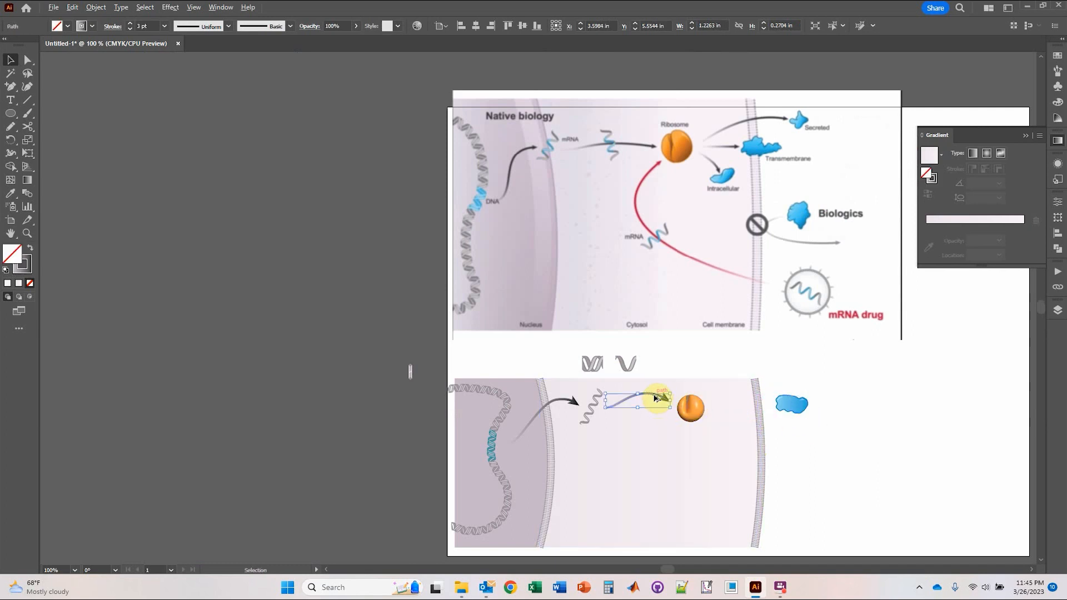
drag(656, 398, 795, 414)
click(796, 392)
click(823, 435)
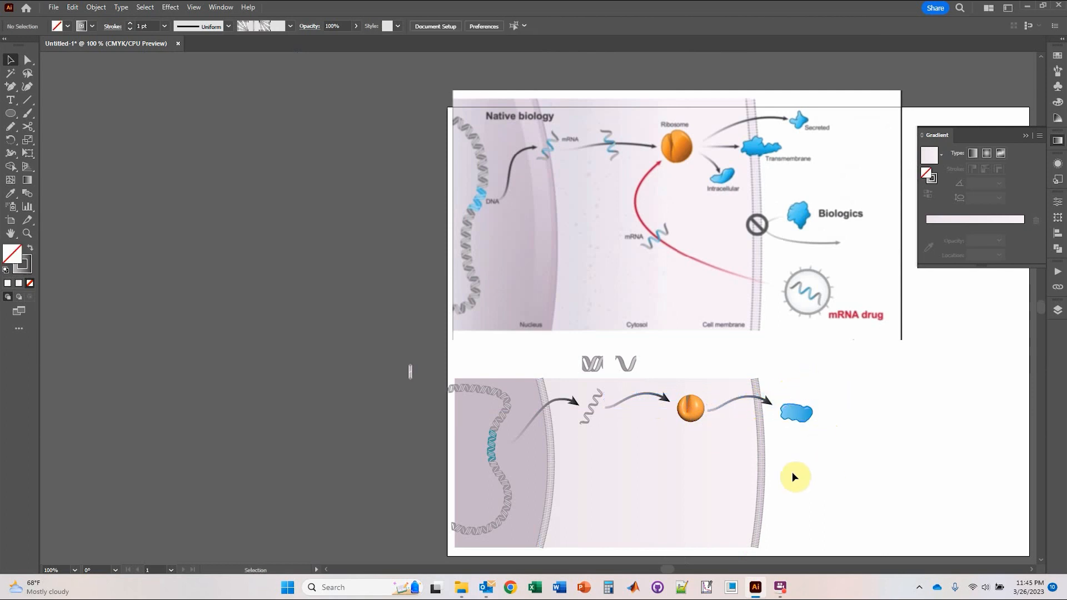
Draw an unfilled circle about 0.45 in wide on the outer membrane with a 3 pt stroke in the gray sampled from the reference's prohibition sign.
drag(792, 472, 724, 376)
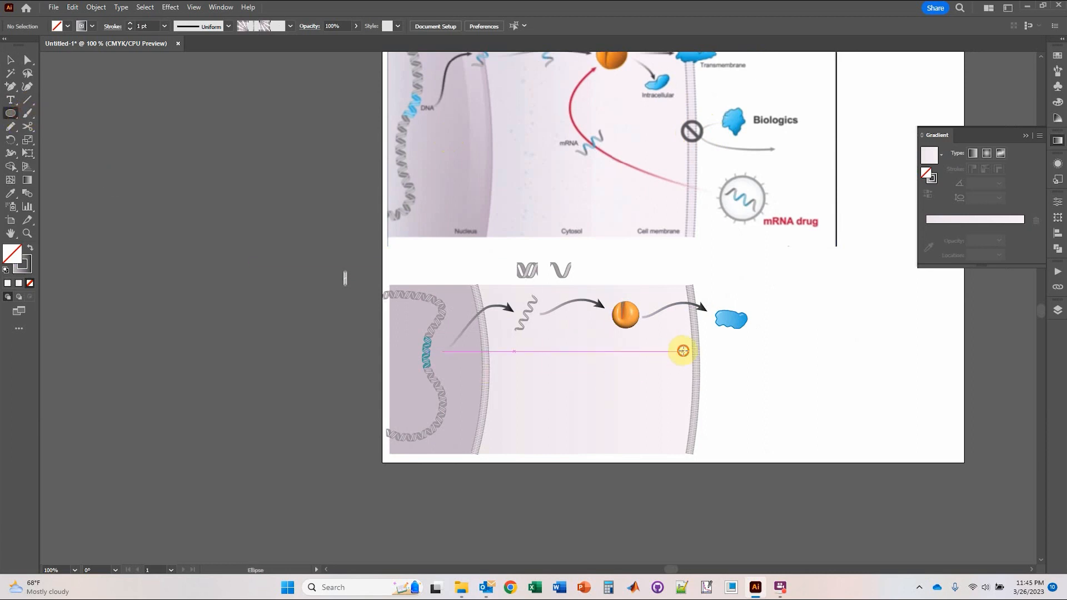
drag(683, 351, 707, 374)
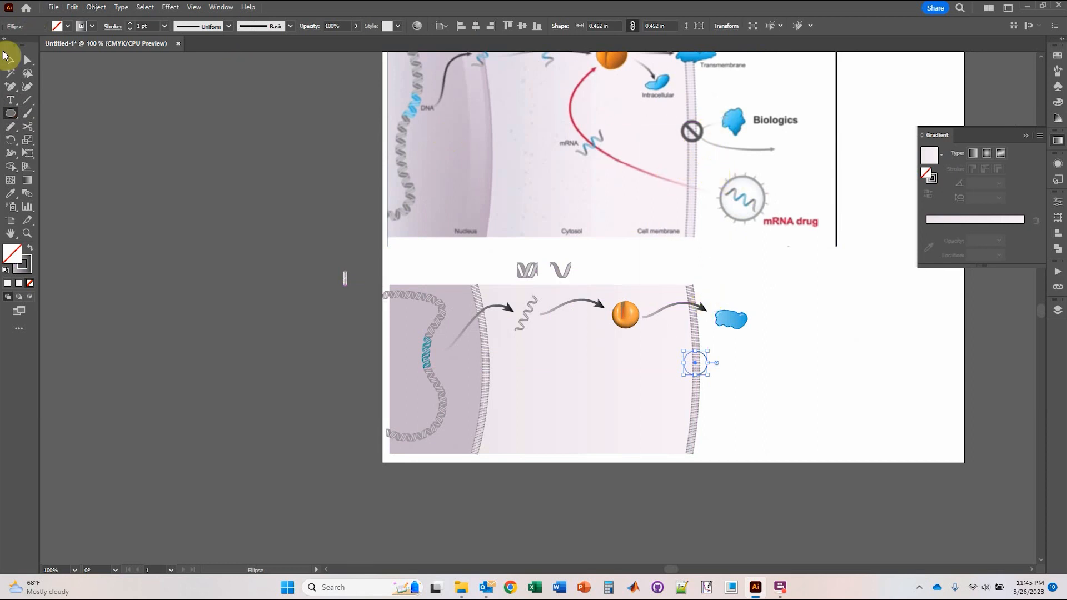
key(i)
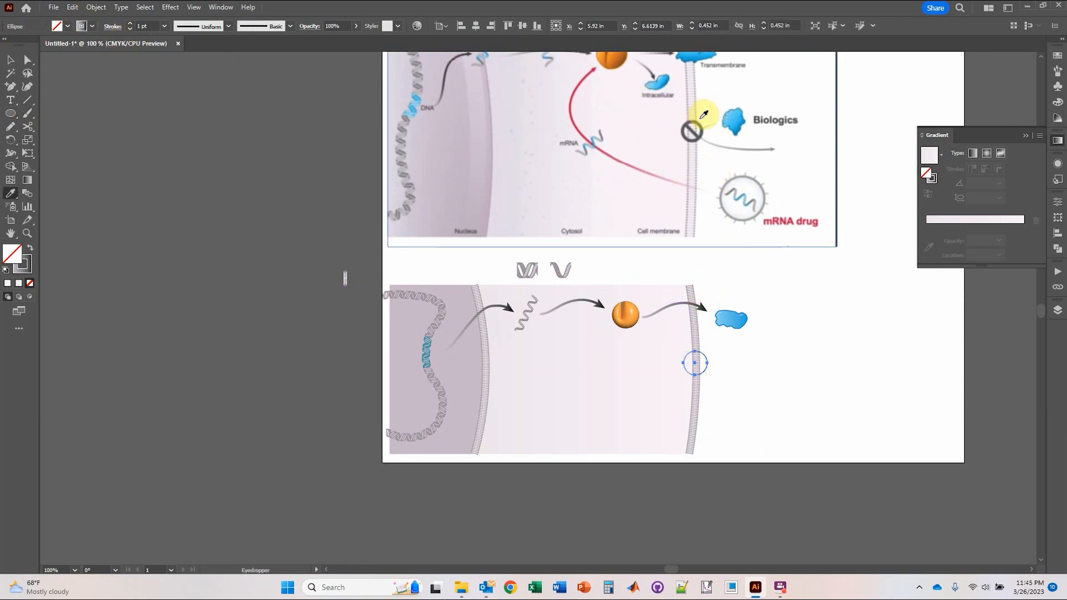
click(703, 127)
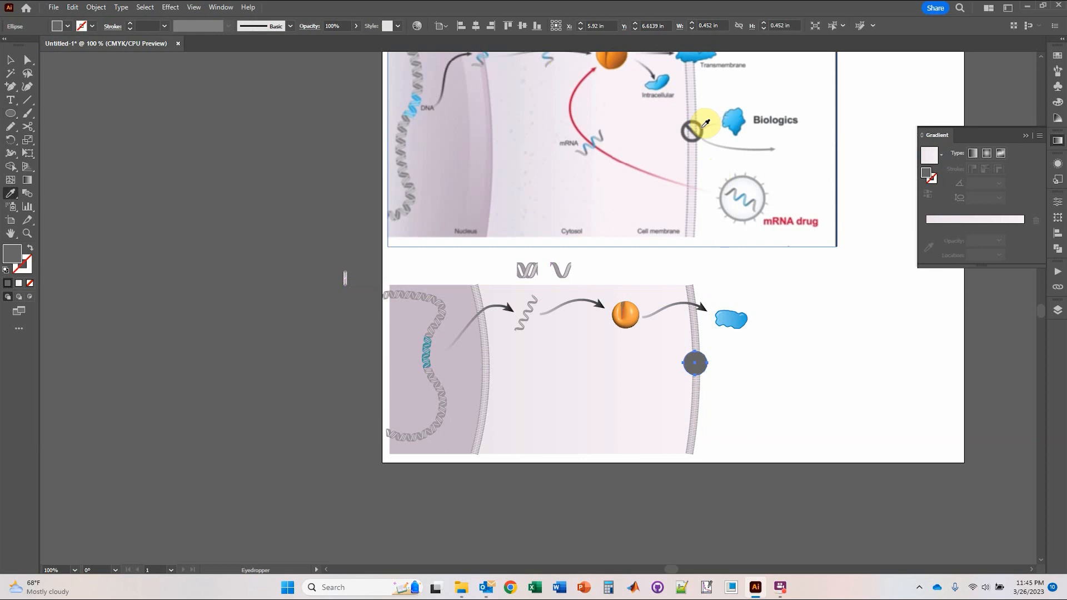
click(31, 250)
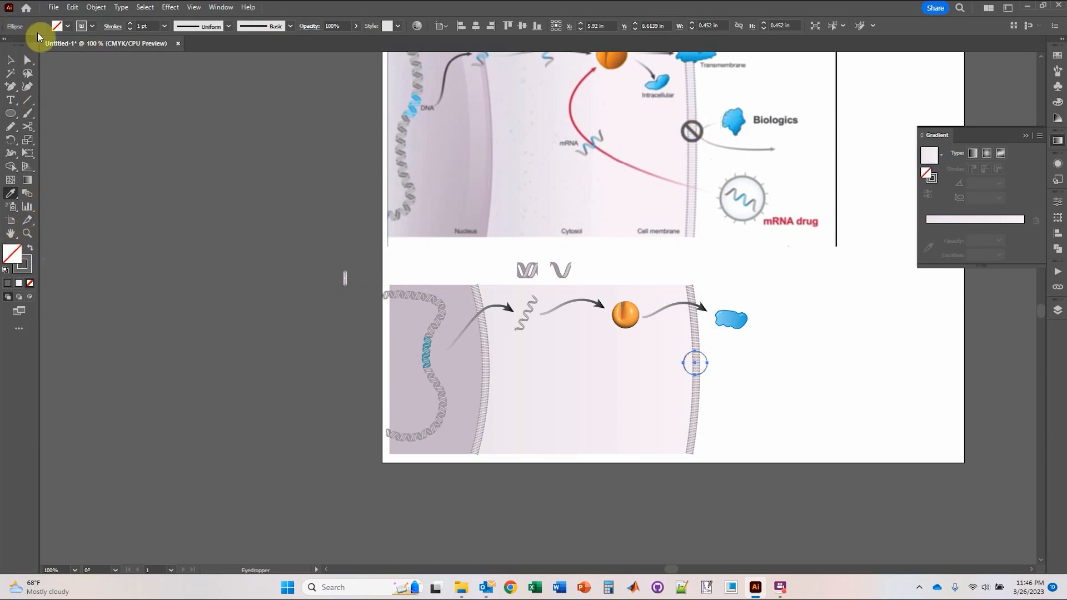
click(29, 272)
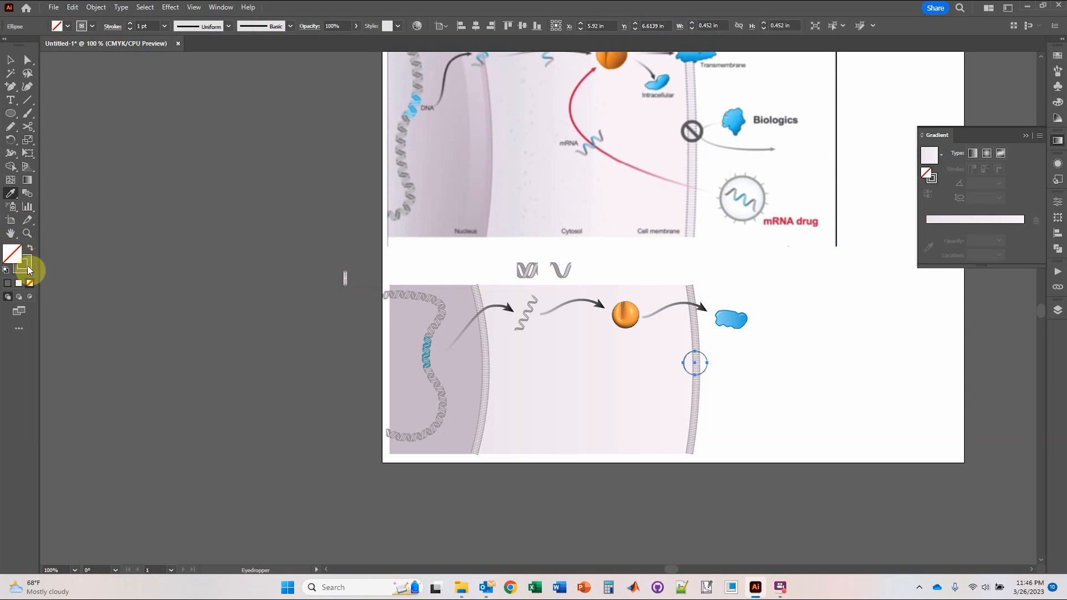
click(130, 23)
click(130, 23)
Draw a 3 pt diagonal line across the circle from upper left to lower right to finish the prohibition sign, and deselect it.
click(27, 100)
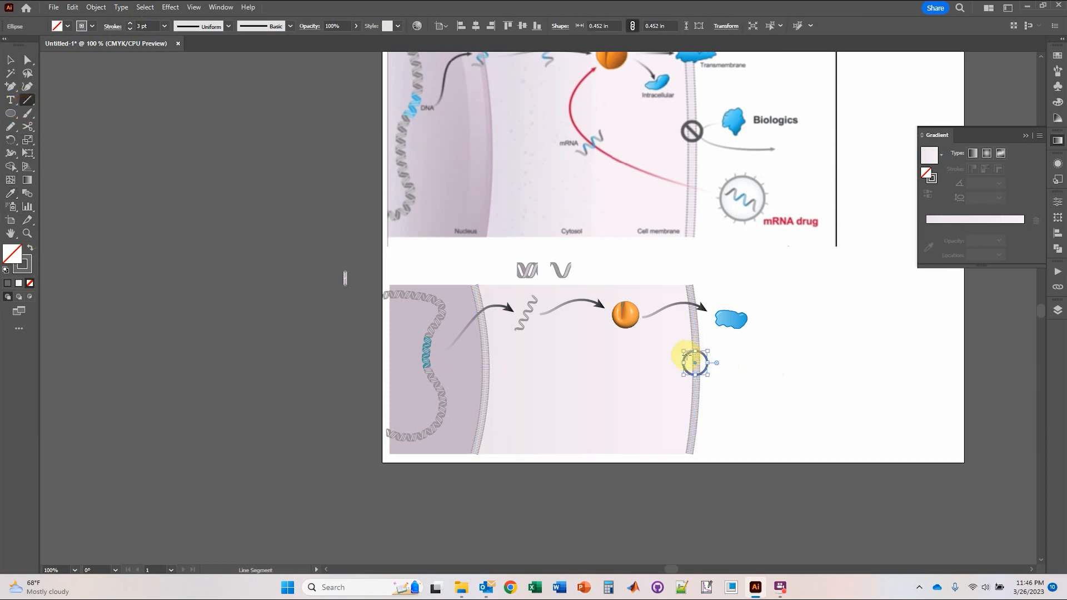
drag(685, 355, 704, 371)
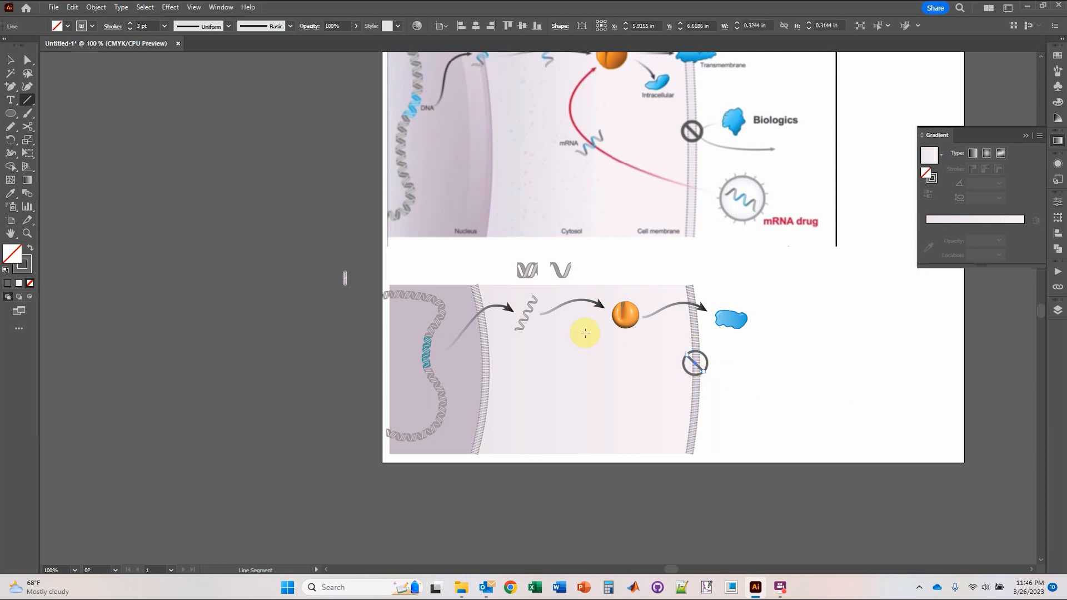
click(10, 59)
click(252, 176)
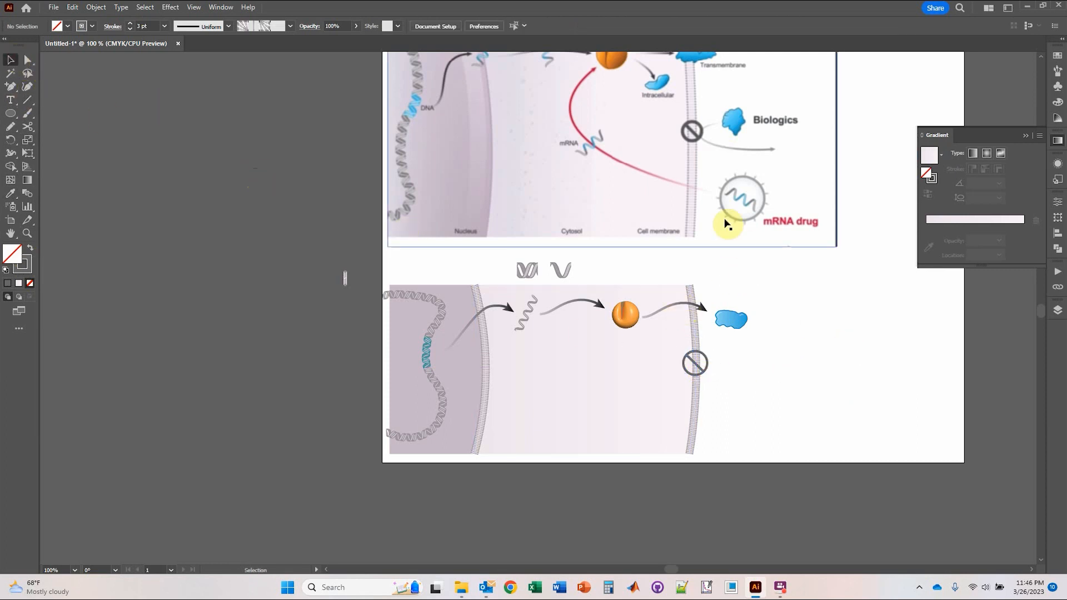
Place a copy of the mRNA strand outside the cell, below and beyond the prohibition sign, and deselect it.
click(532, 308)
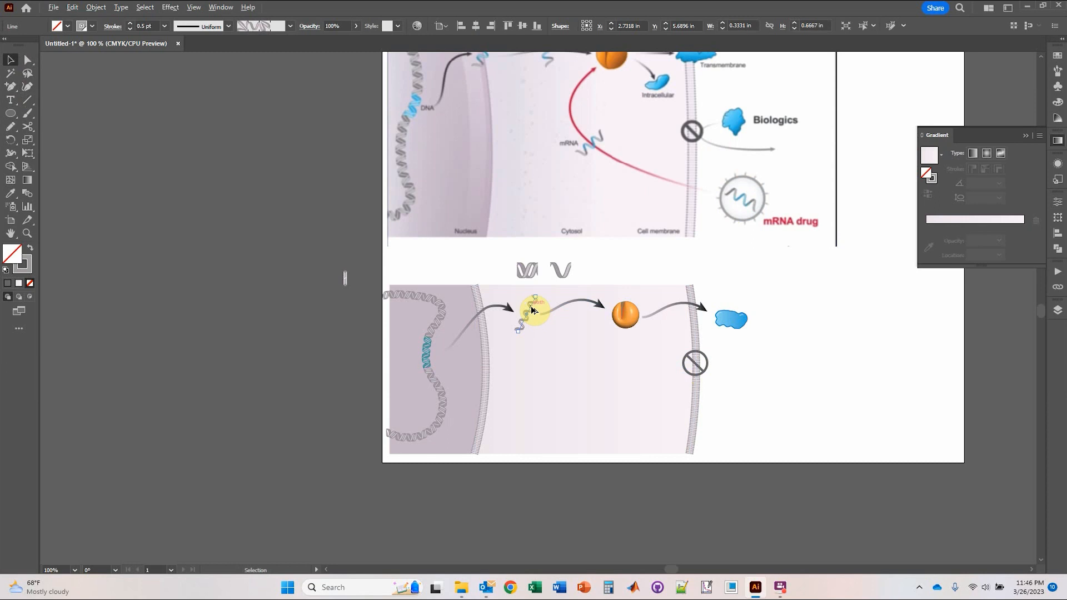
mouse_move(531, 309)
alt+mouse_down()
mouse_move(632, 333)
mouse_move(746, 388)
mouse_move(739, 409)
alt+mouse_up()
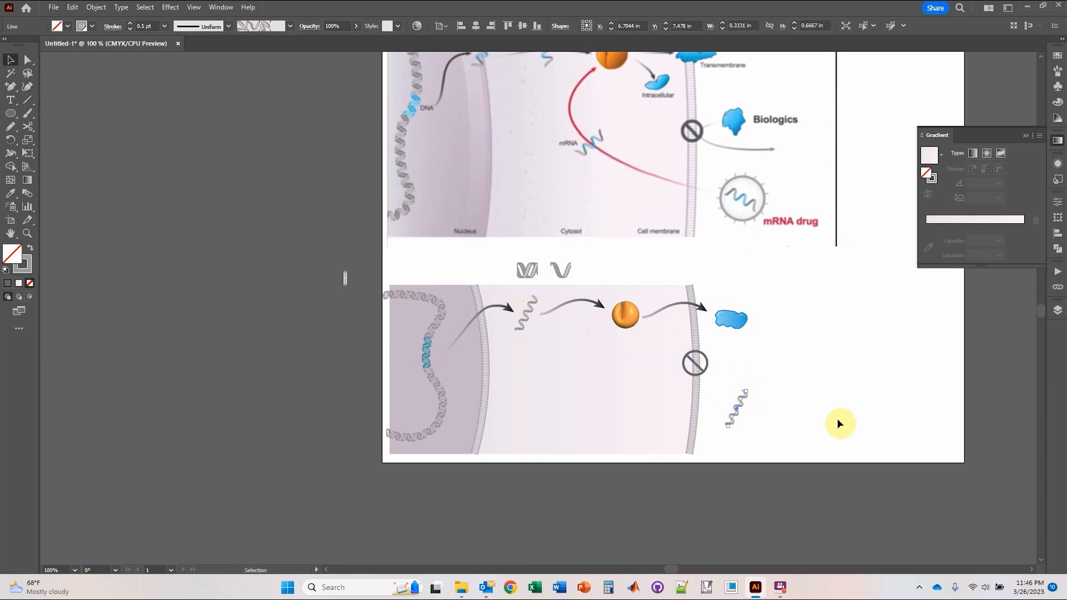
click(799, 372)
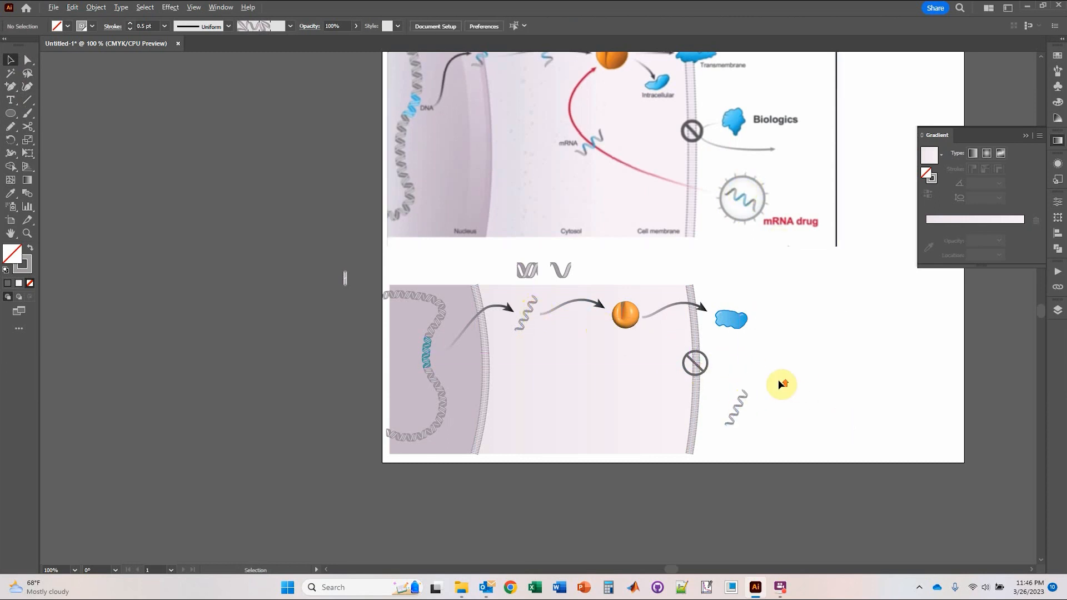
Draw a horizontal line about 0.32 in long above the copied mRNA strand and set its stroke to 3 pt.
scroll(778, 379, up, 1)
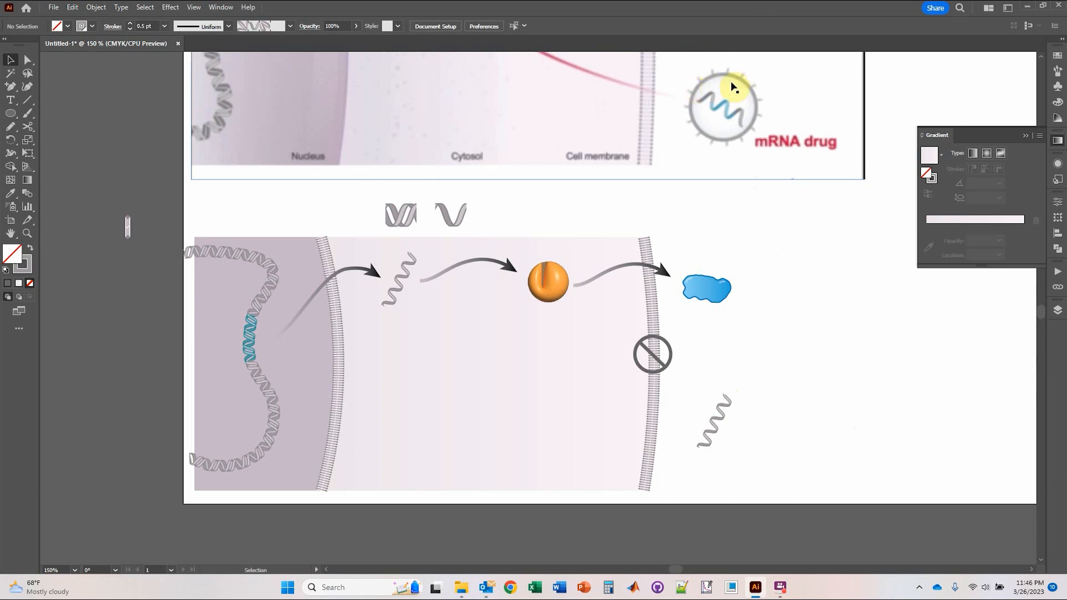
click(26, 99)
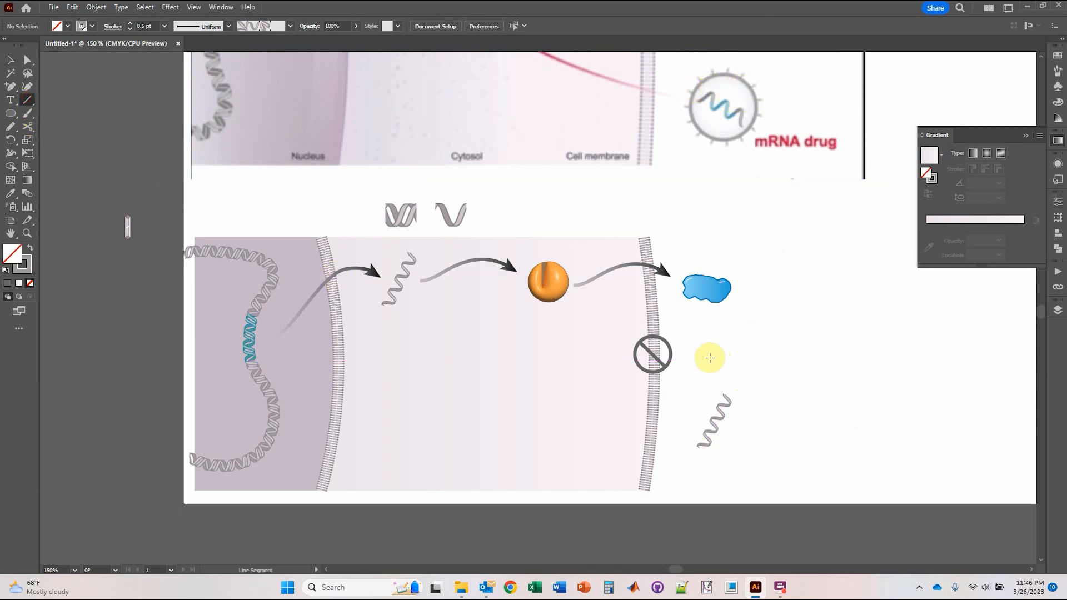
drag(710, 357, 735, 358)
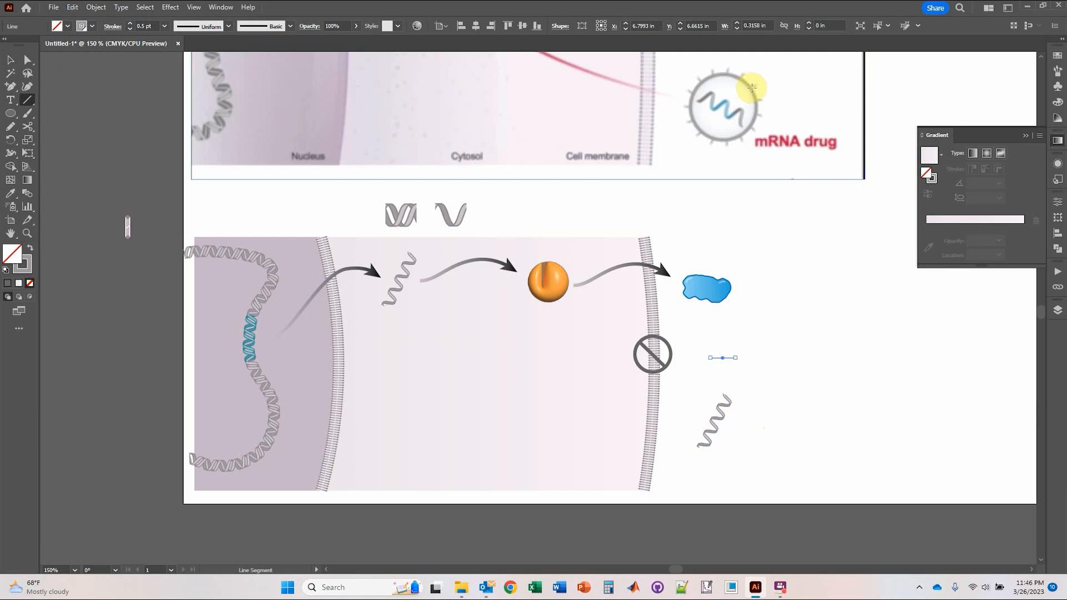
key(i)
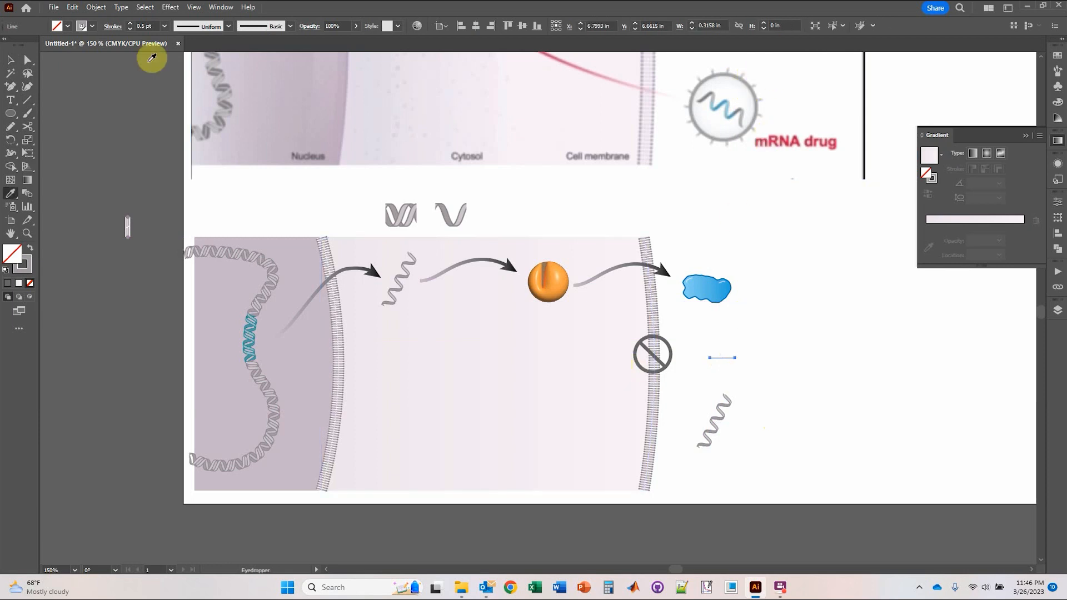
click(10, 60)
click(91, 26)
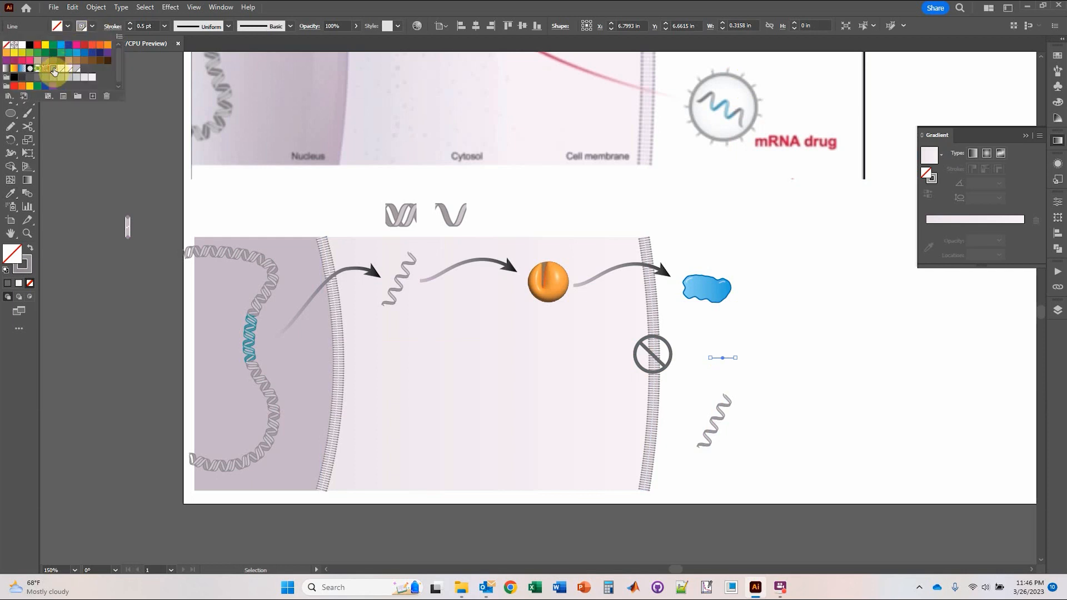
click(335, 15)
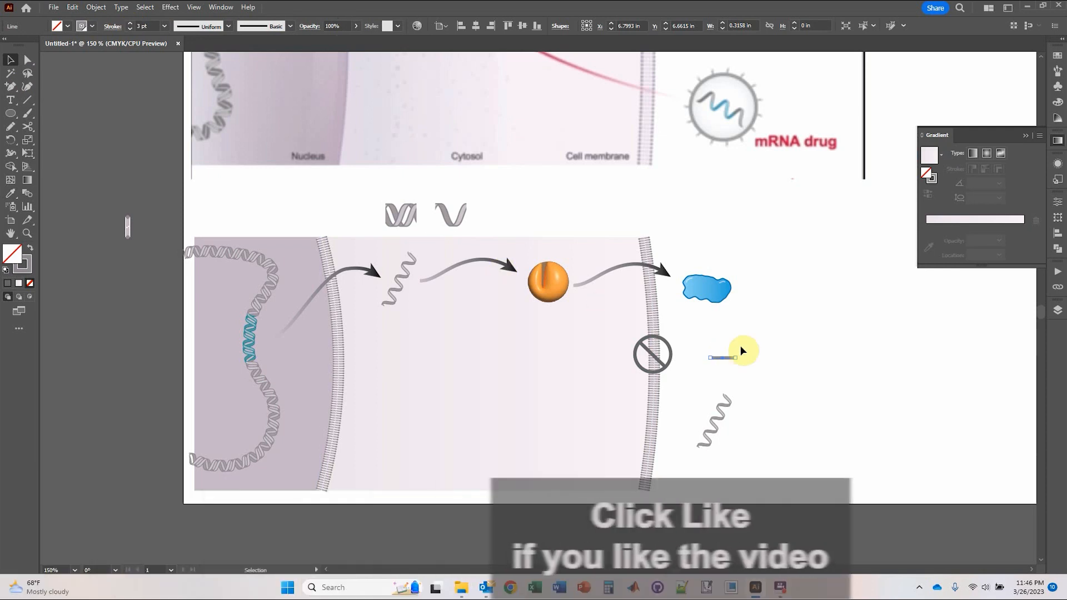
Draw a vertical 3 pt line about 0.05 in long from just above the horizontal bar down to its midpoint.
scroll(733, 365, up, 3)
scroll(734, 367, up, 4)
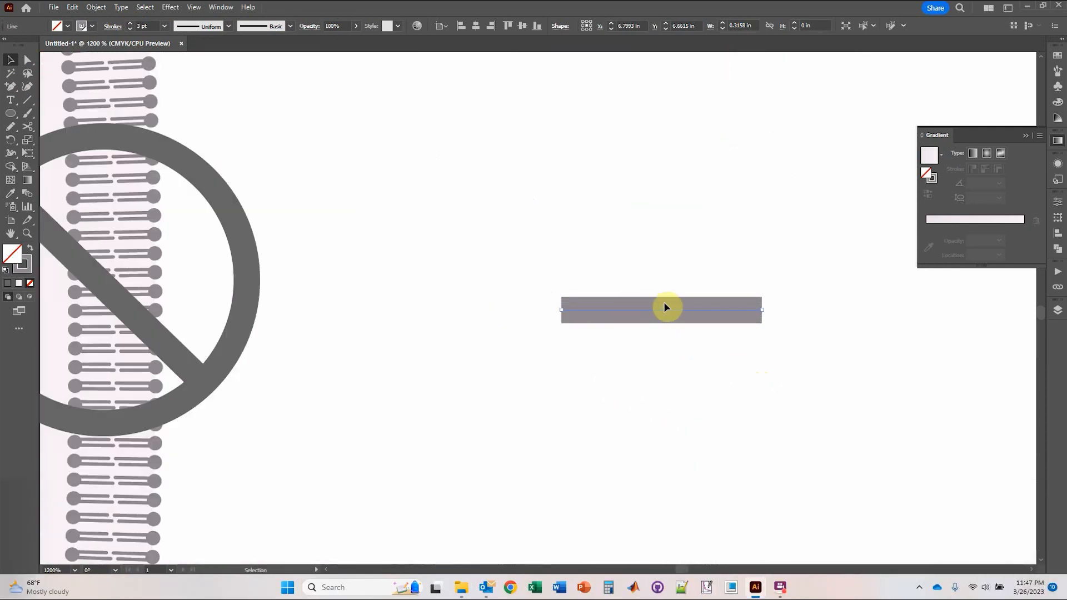
click(26, 101)
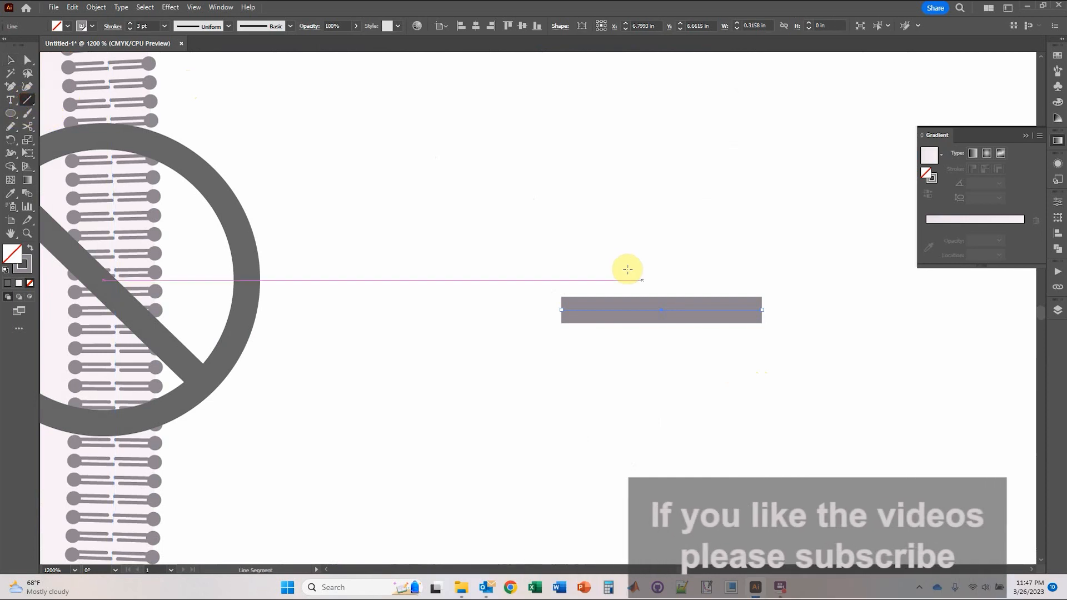
drag(661, 281, 662, 309)
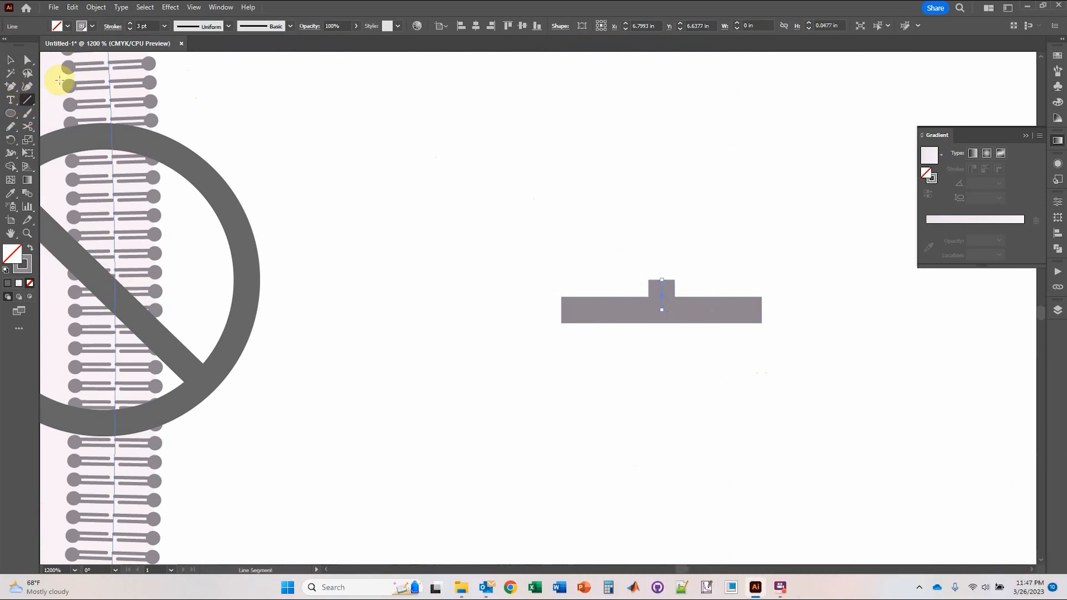
Lengthen the vertical line above the horizontal bar upward to about 0.08 in, and deselect it.
click(10, 60)
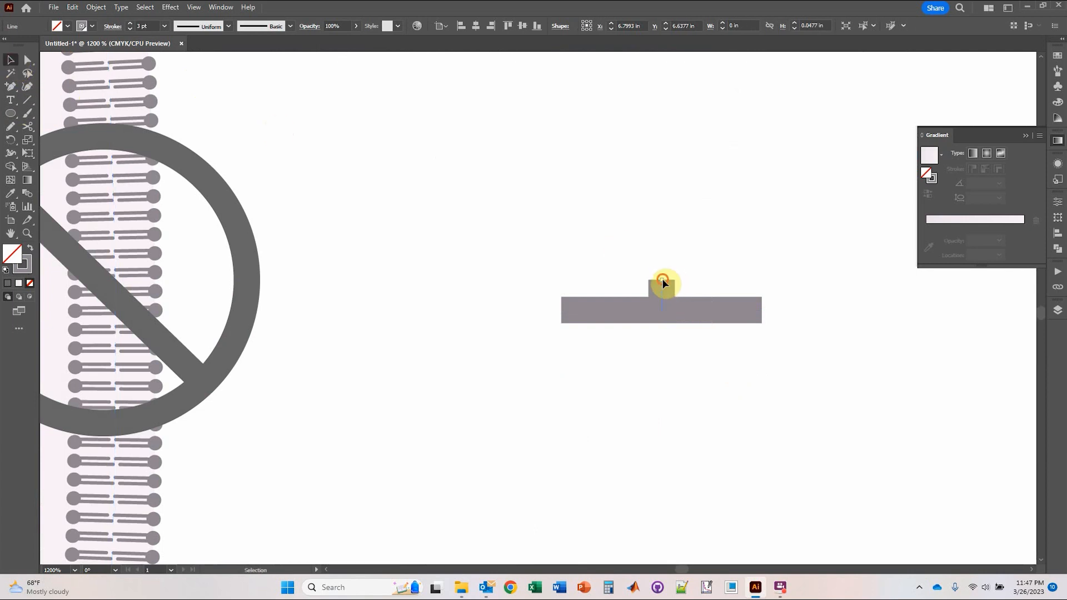
drag(662, 278, 662, 259)
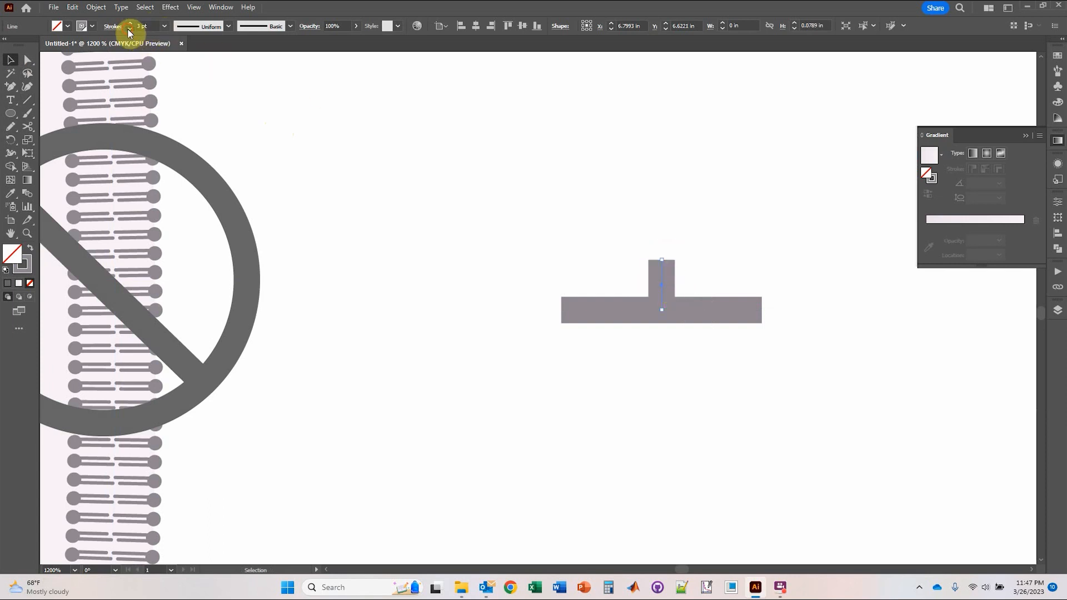
click(644, 207)
Start a new pattern brush from the upside-down T formed by the horizontal and vertical lines.
scroll(691, 287, down, 4)
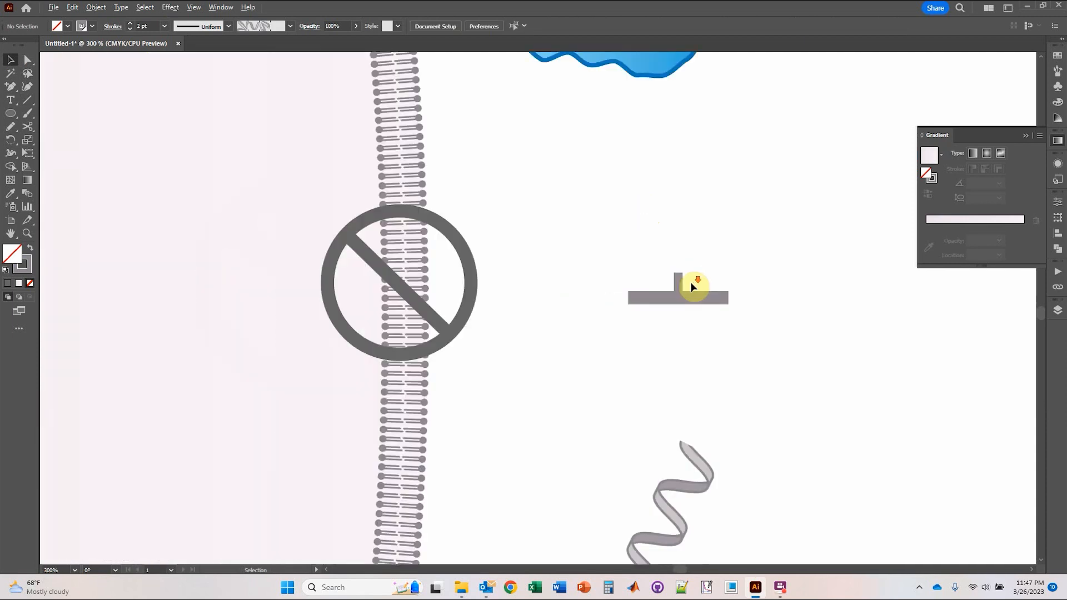
click(1056, 70)
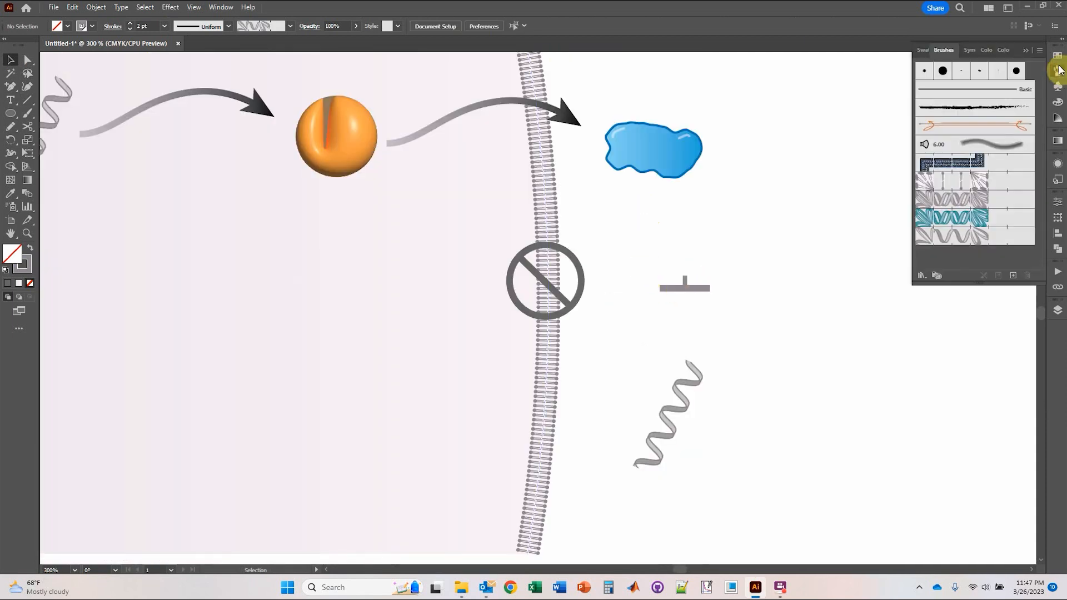
mouse_move(657, 268)
mouse_down()
mouse_move(717, 315)
mouse_move(699, 293)
mouse_move(979, 257)
mouse_up()
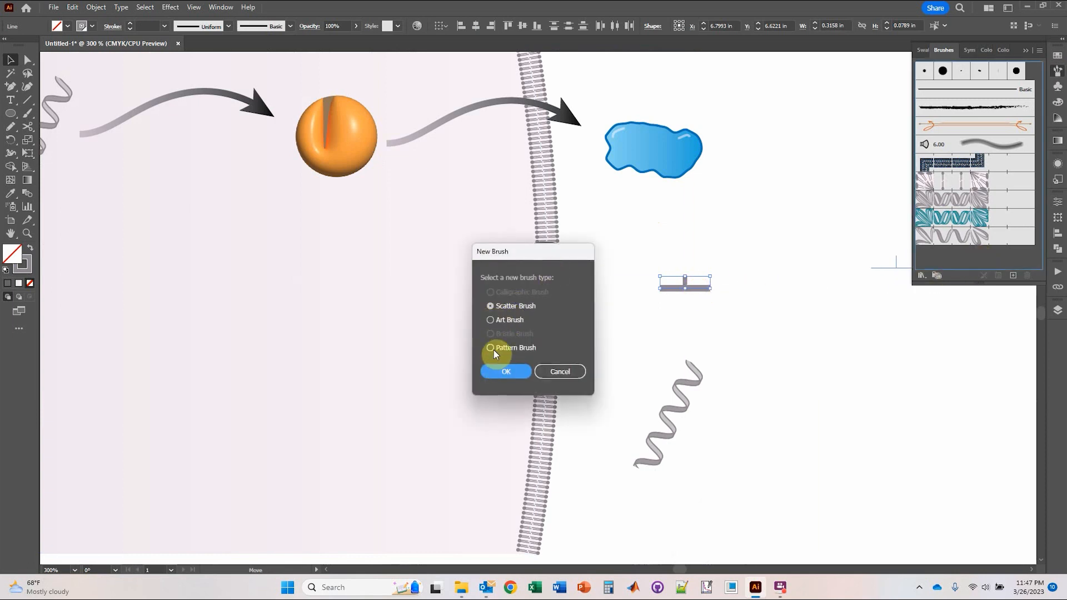
click(493, 348)
click(503, 371)
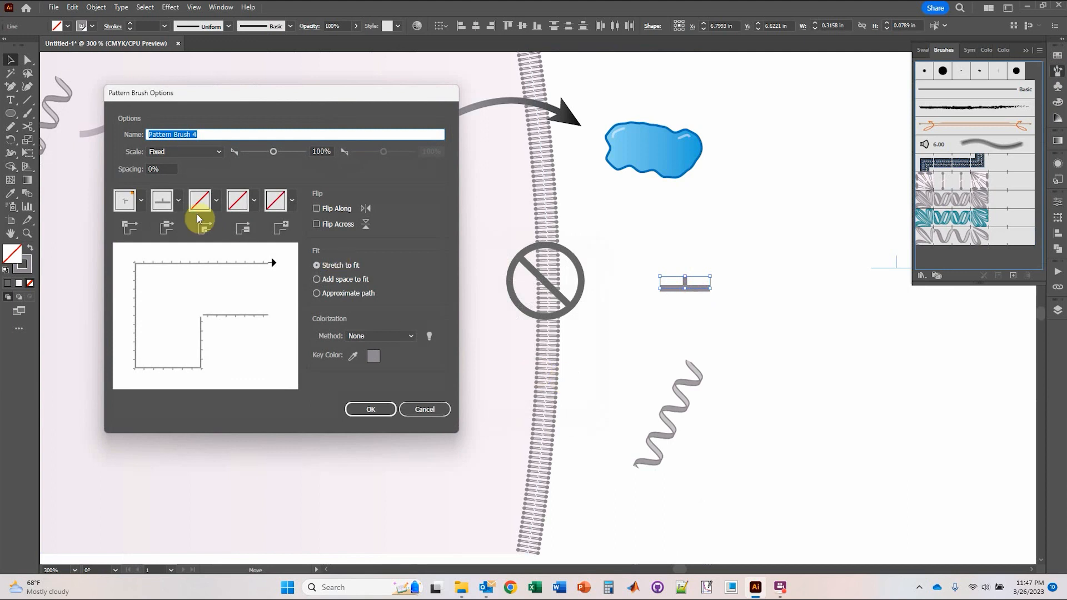
Set the brush's outer and inner corner tiles to Auto-Between, save the pattern brush, and deselect the artwork.
click(141, 200)
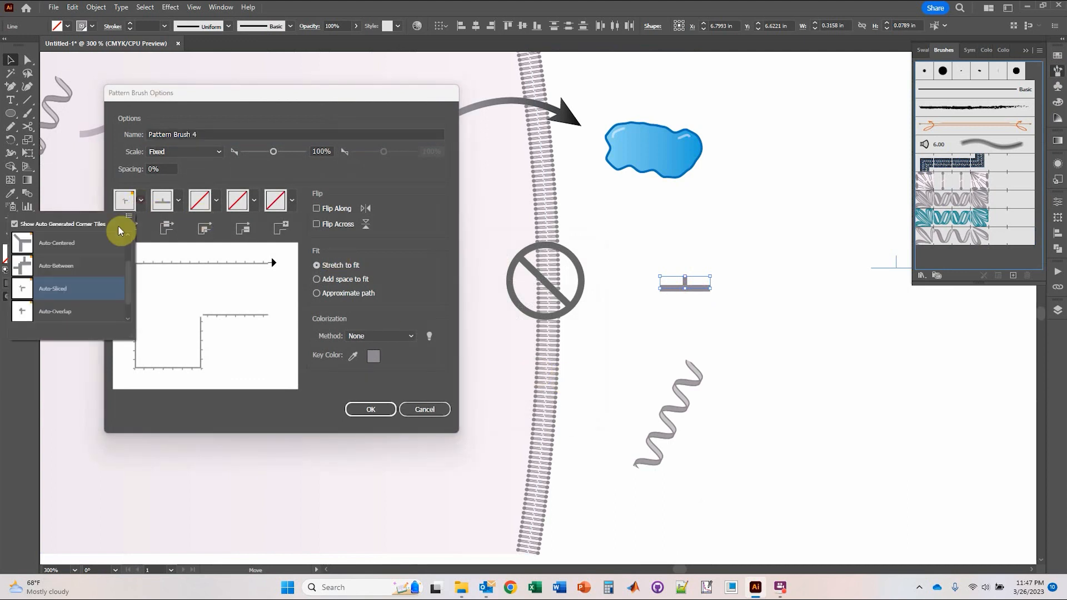
click(58, 268)
click(216, 200)
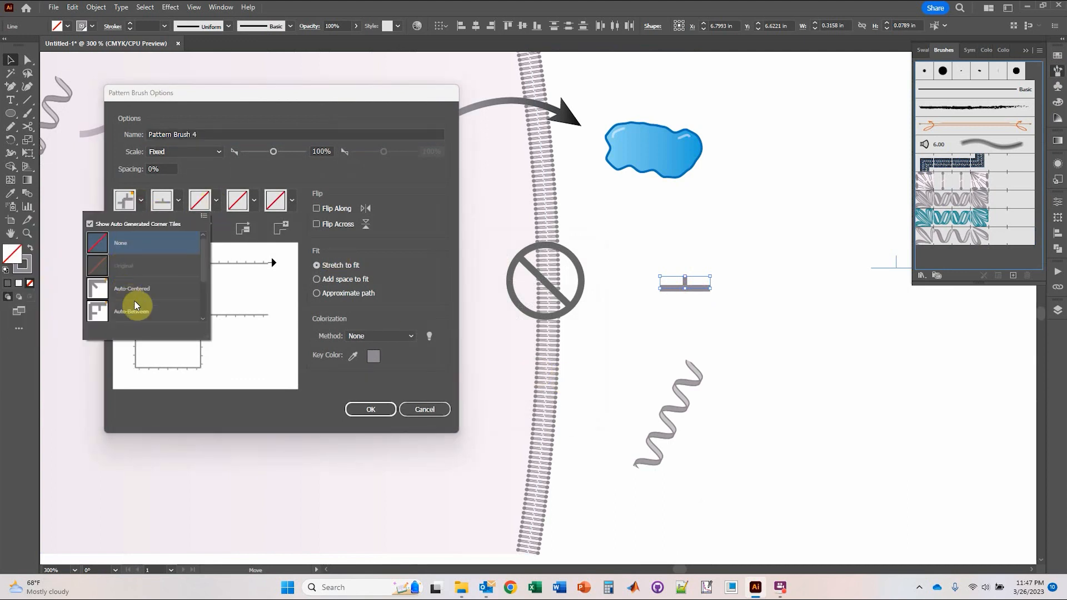
click(137, 311)
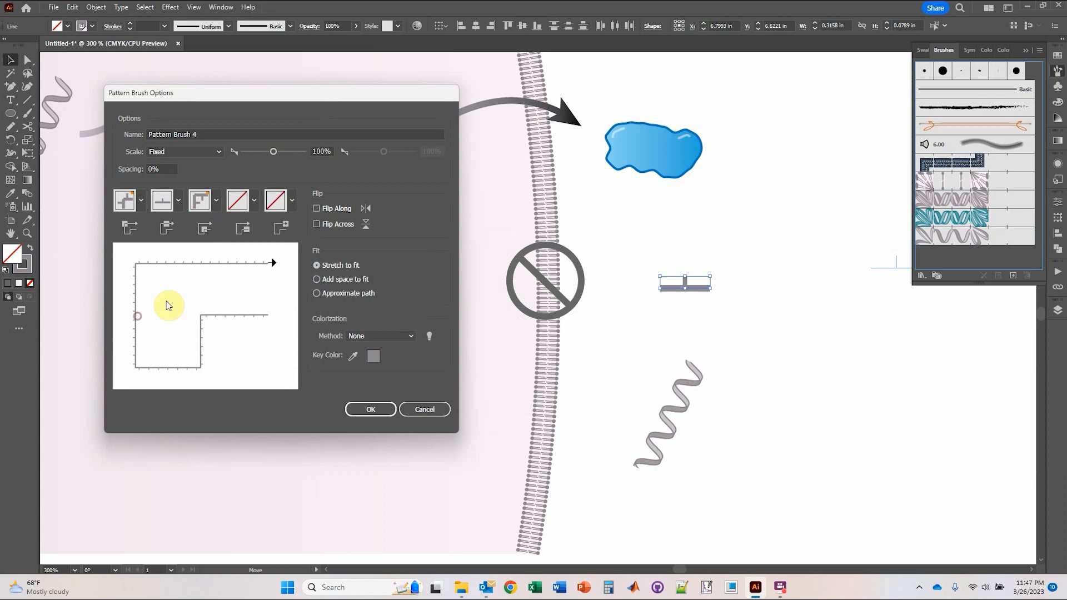
click(371, 410)
click(765, 439)
Delete the T-shaped source lines above the copied mRNA strand.
scroll(767, 435, down, 2)
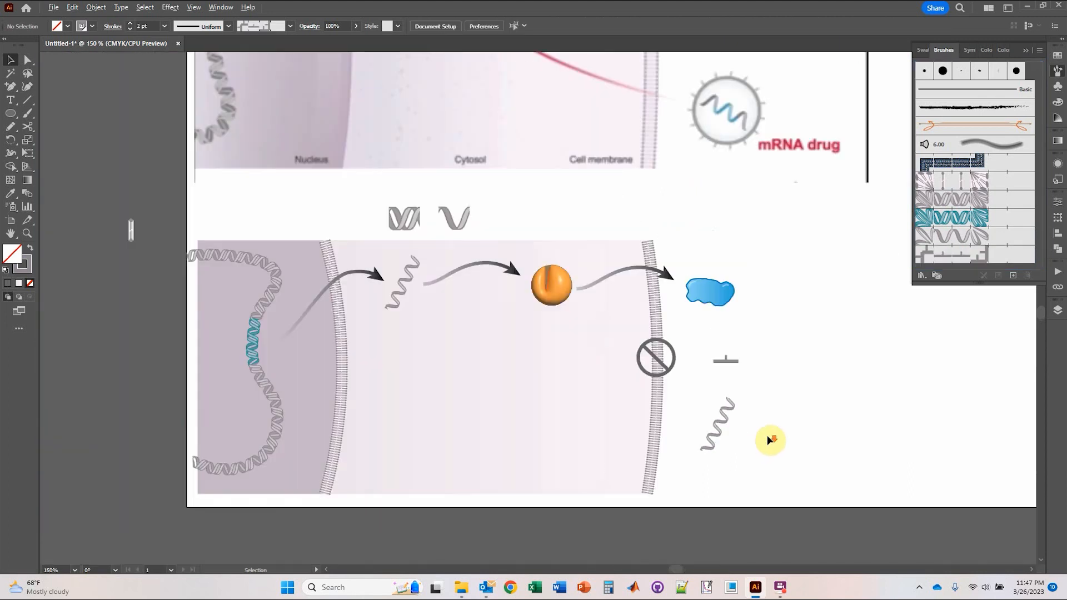
click(717, 348)
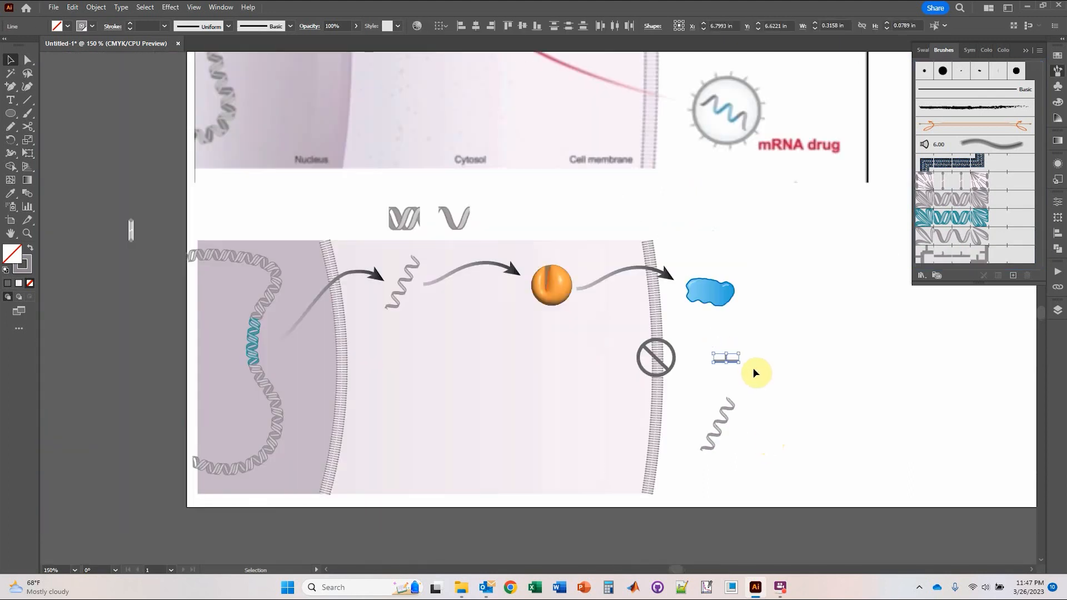
key(Delete)
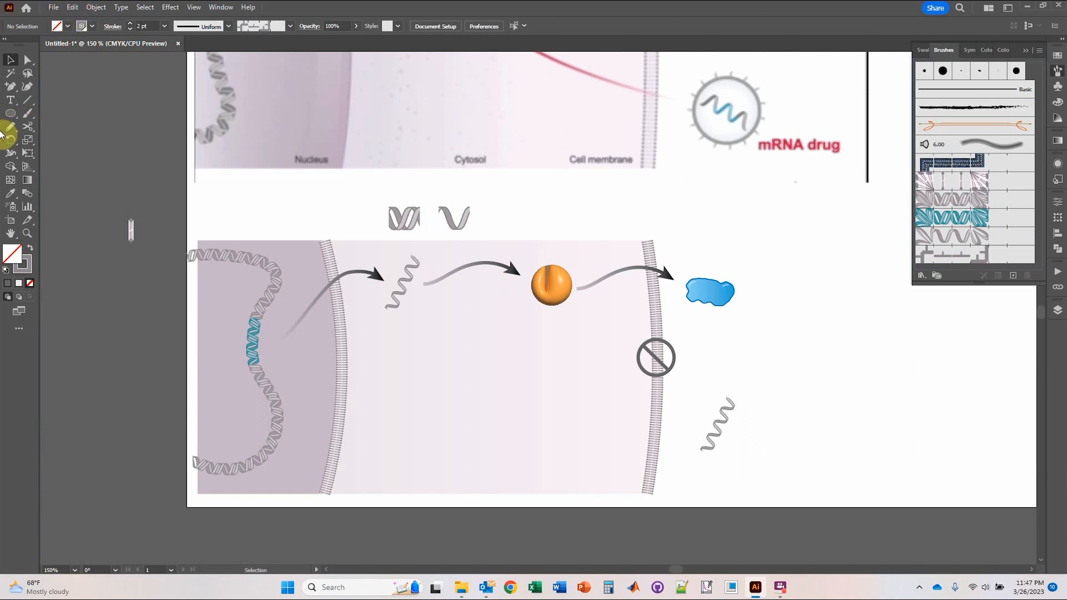
Draw a circle about 1.18 in across around the copied mRNA strand with the new T-shaped pattern brush, and open its fill swatches.
click(10, 113)
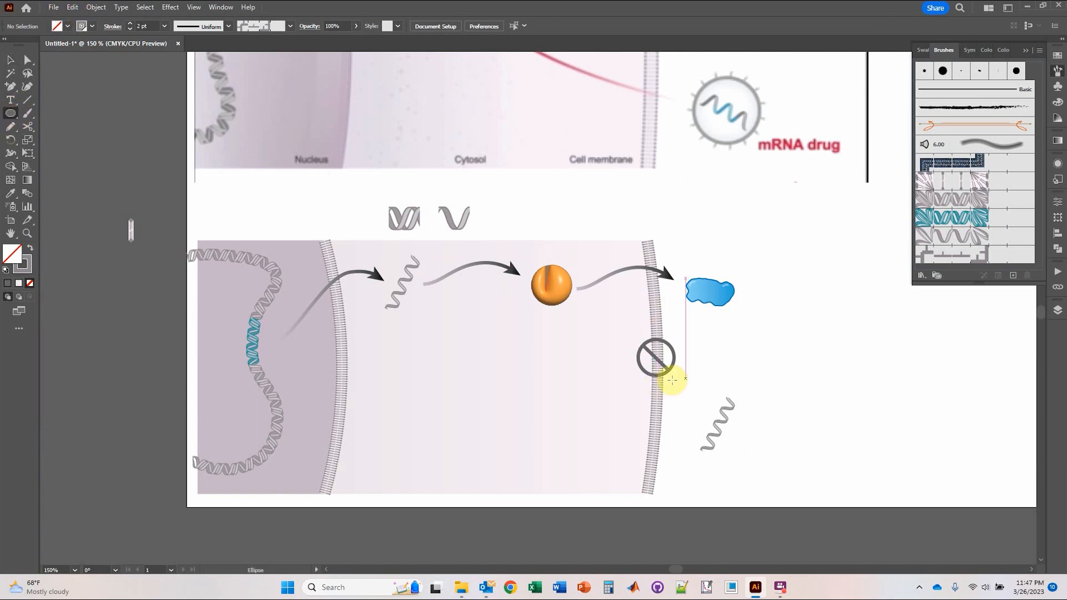
drag(667, 378, 766, 471)
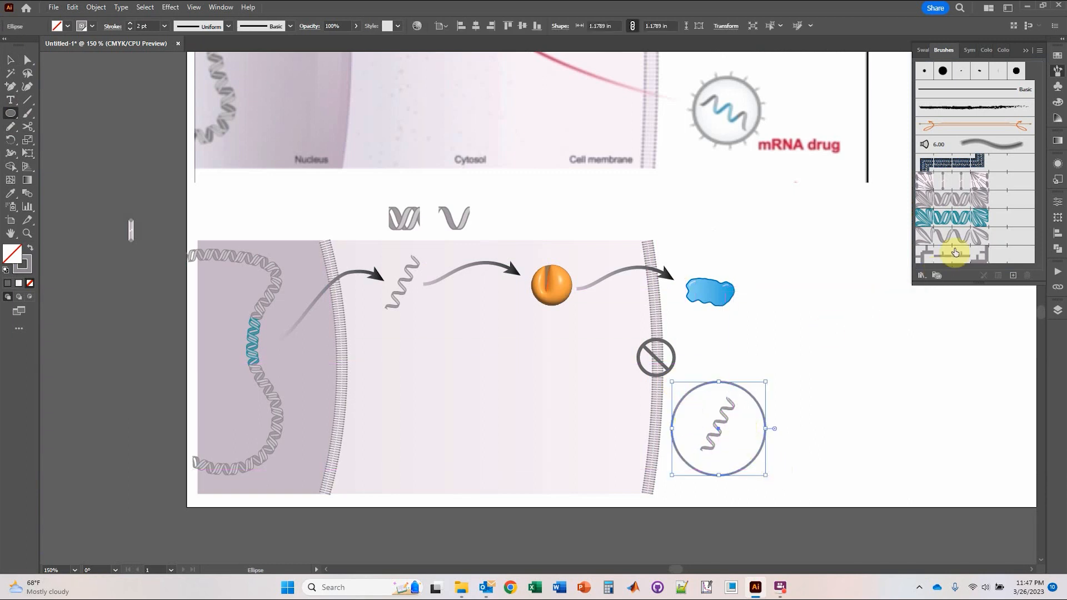
click(956, 256)
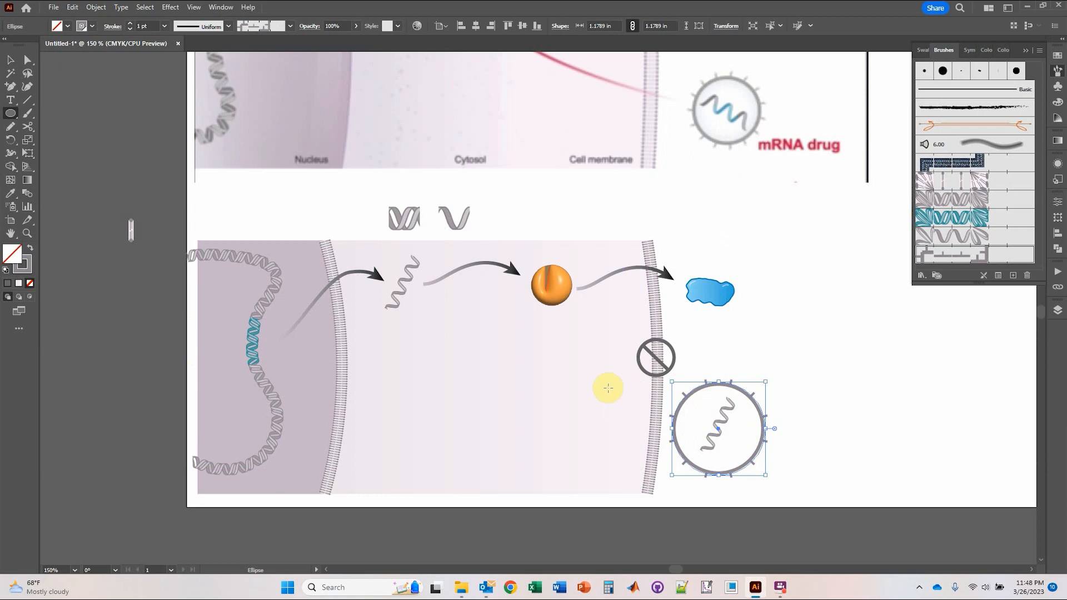
click(69, 26)
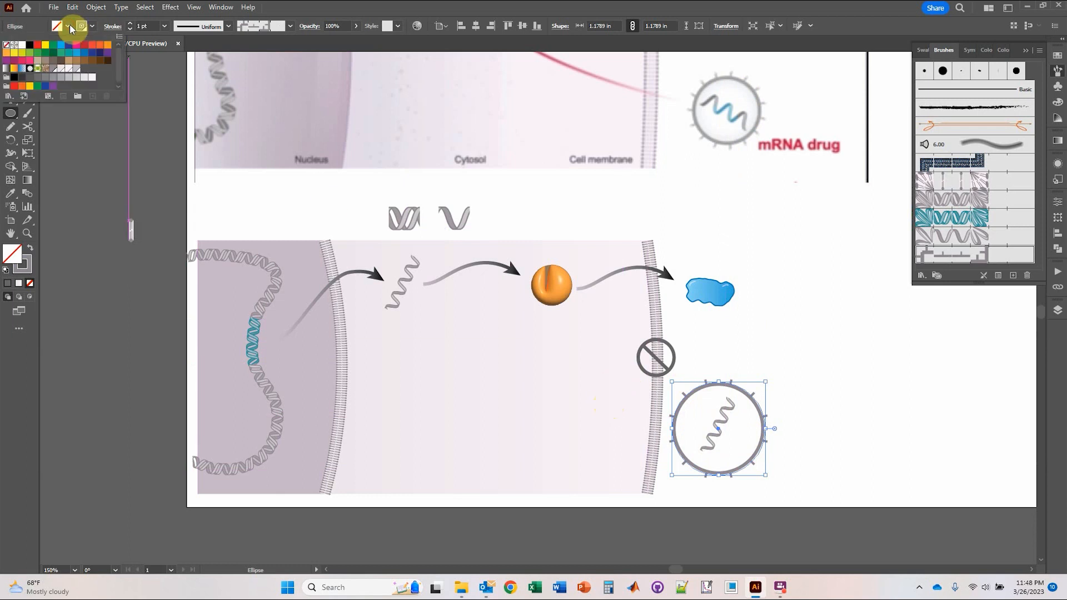
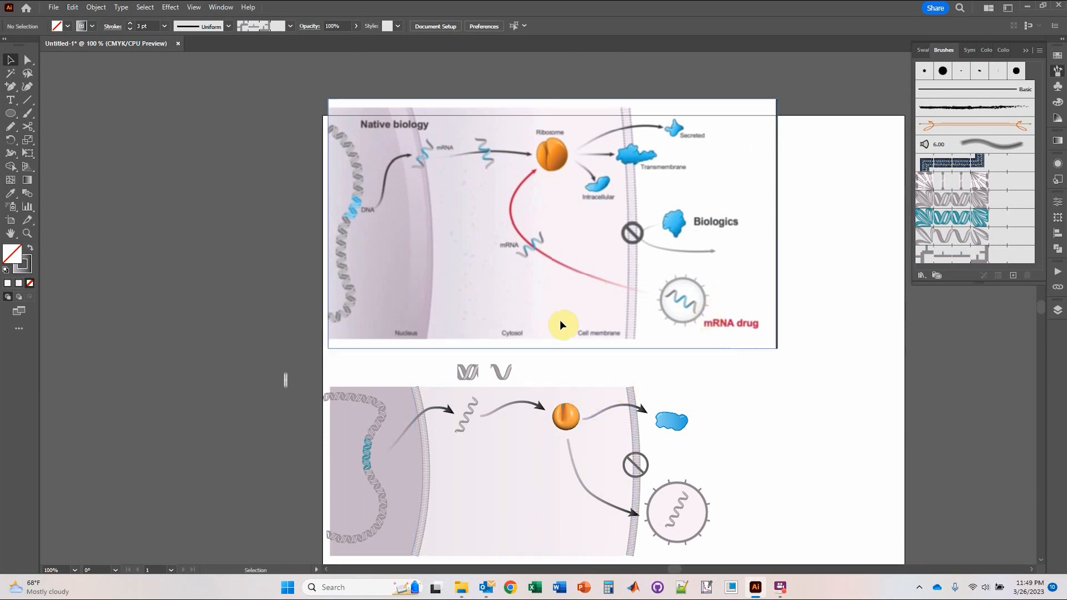
Reshape the lower curved arrow to run from the cell membrane beside the drug particle up to just below the ribosome, and deselect it.
click(28, 60)
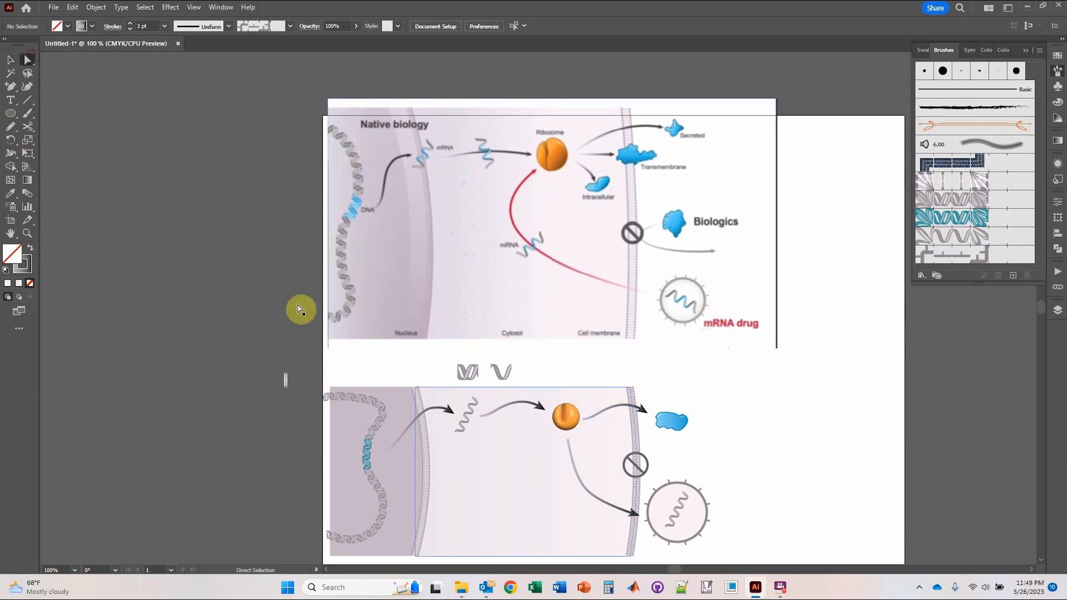
click(634, 514)
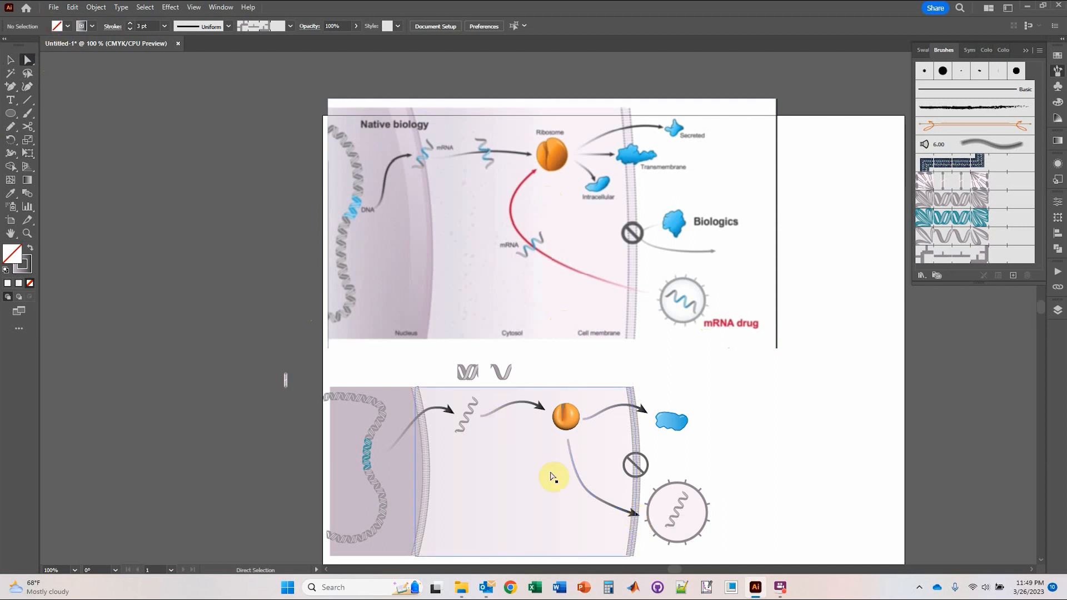
mouse_move(639, 518)
mouse_down()
mouse_move(572, 513)
mouse_move(540, 456)
mouse_move(573, 439)
mouse_move(635, 519)
mouse_up()
click(634, 519)
mouse_move(587, 493)
mouse_down()
mouse_move(594, 481)
mouse_move(580, 499)
mouse_up()
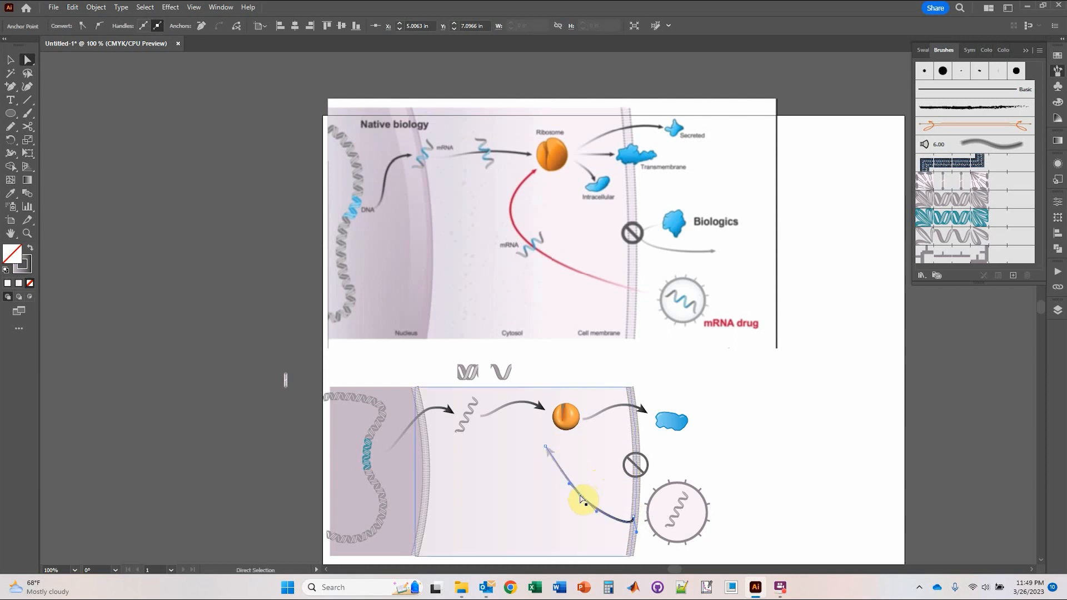
drag(546, 448, 563, 439)
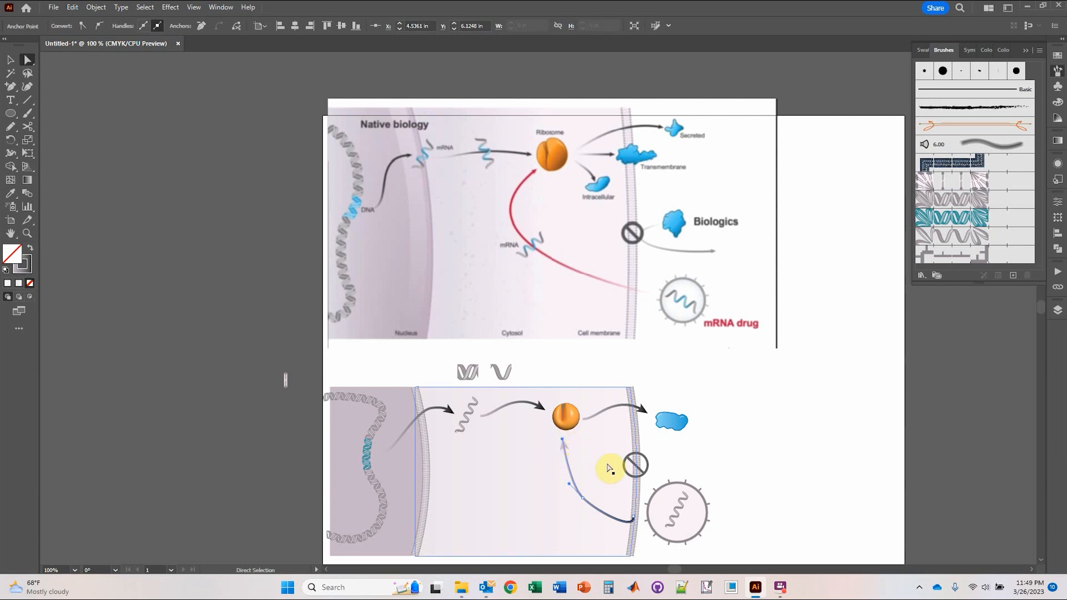
drag(623, 517, 576, 497)
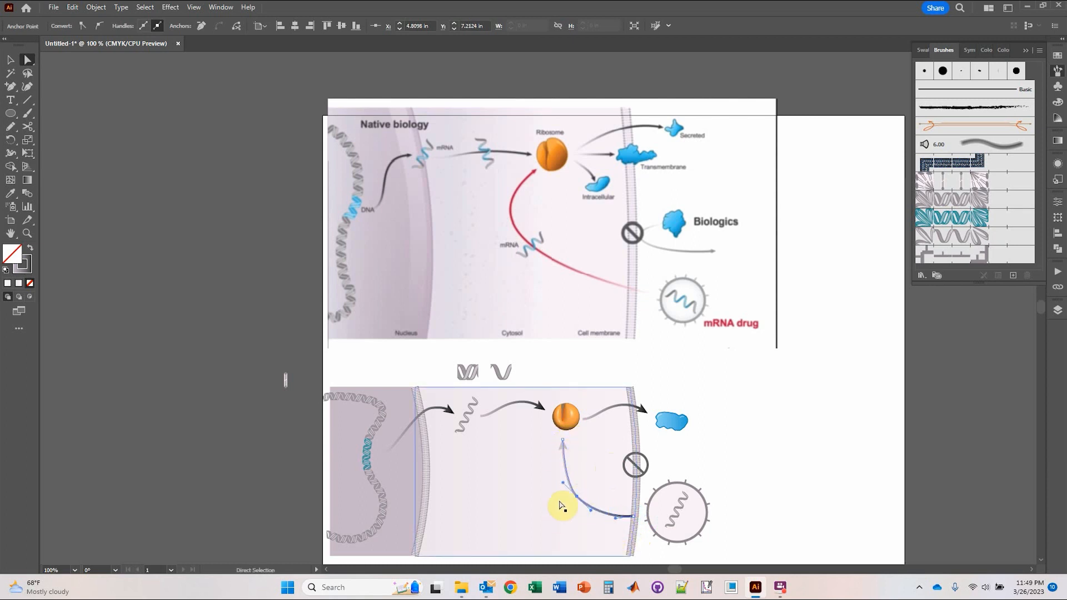
drag(13, 46, 7, 72)
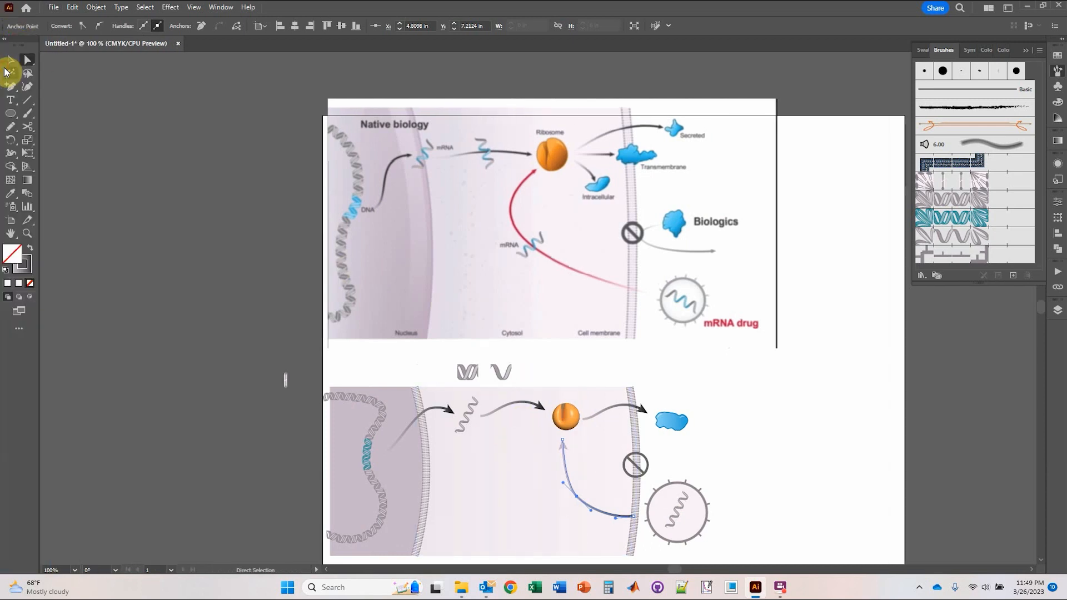
click(10, 59)
click(765, 460)
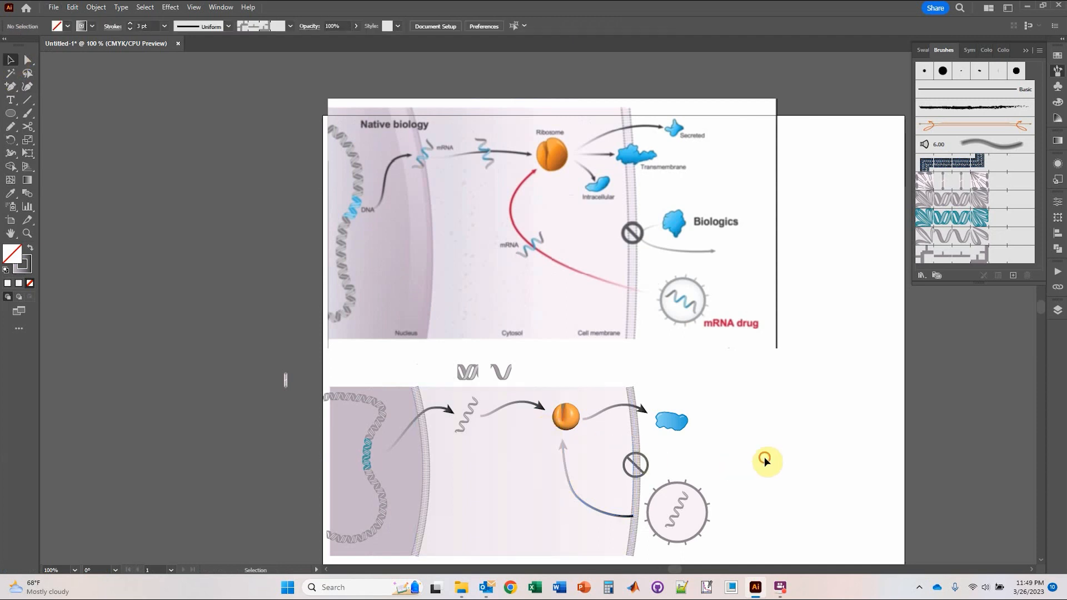
Select the curved arrow below the ribosome and open its gradient settings.
scroll(583, 498, up, 1)
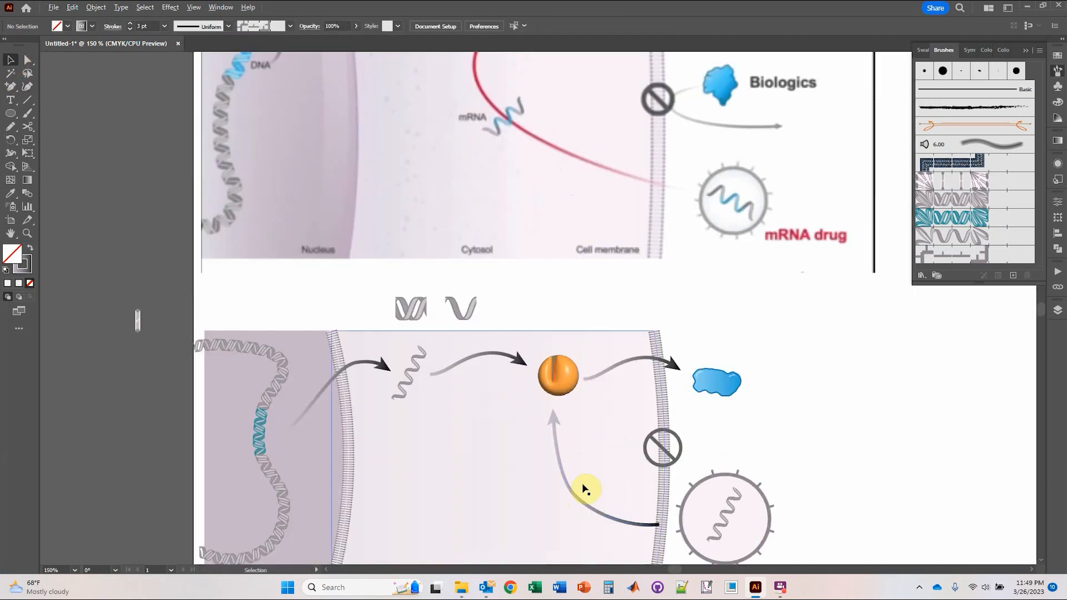
click(553, 421)
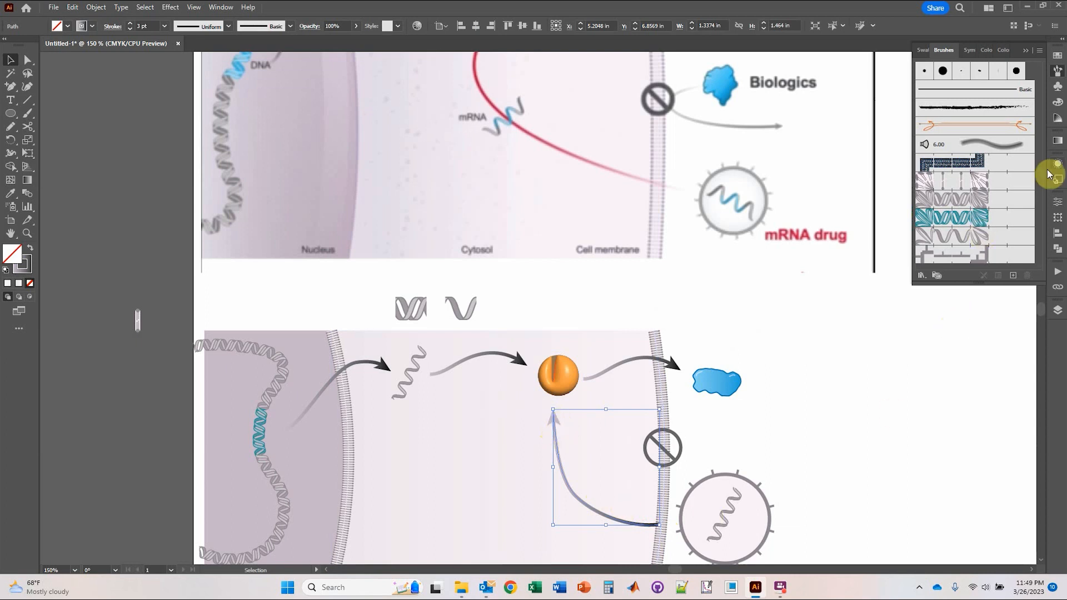
click(1055, 139)
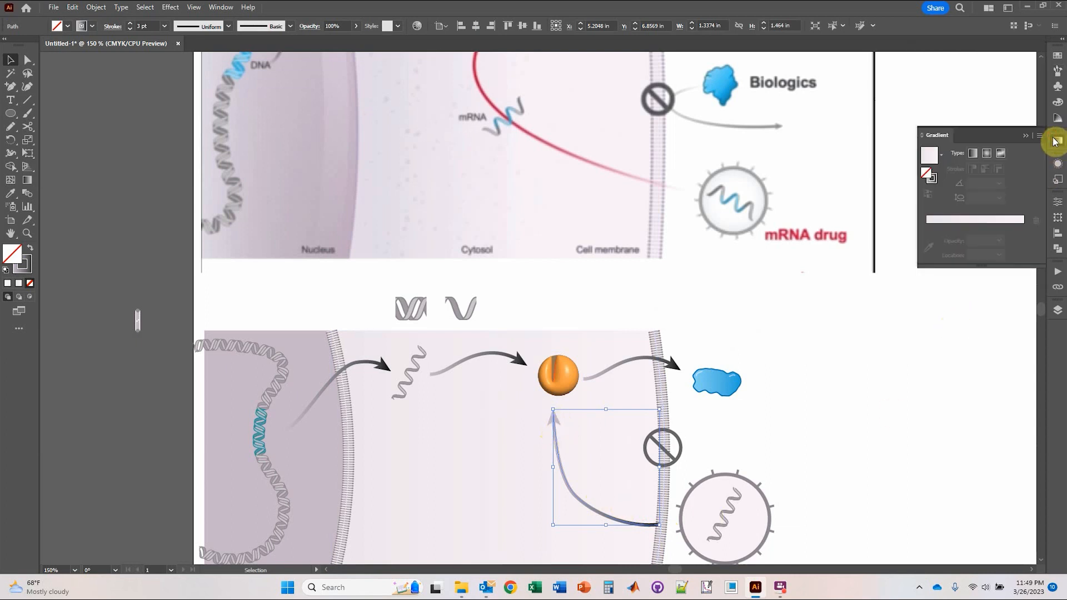
click(951, 220)
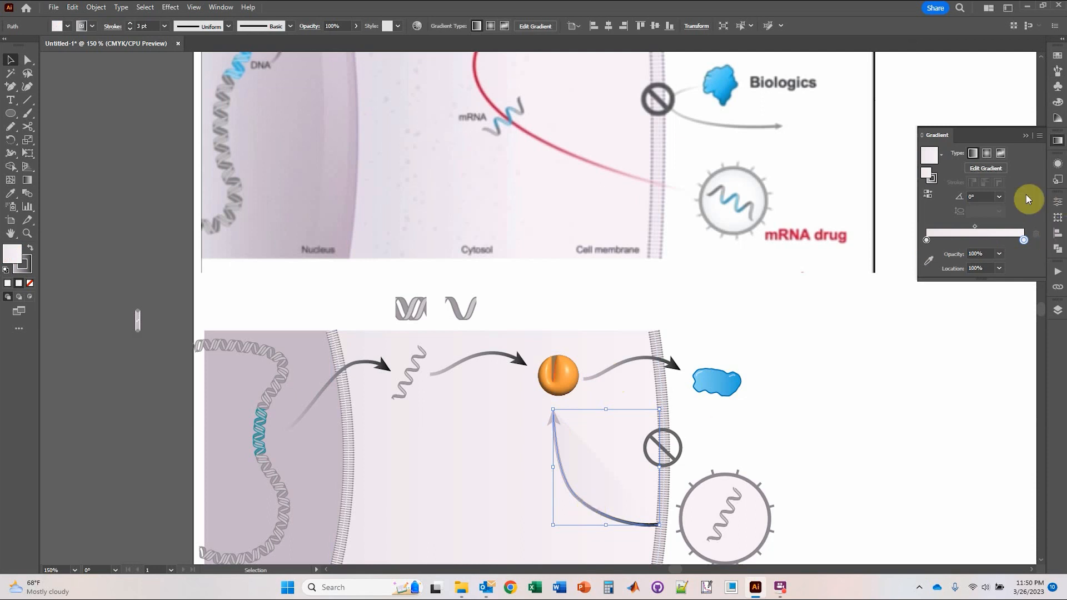
click(932, 178)
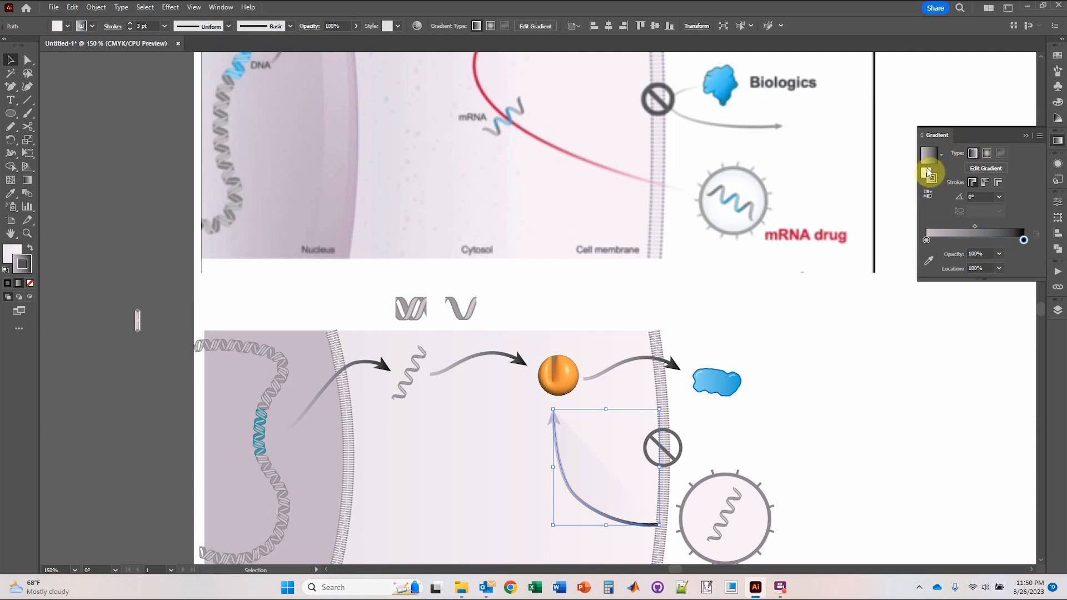
click(926, 171)
click(67, 26)
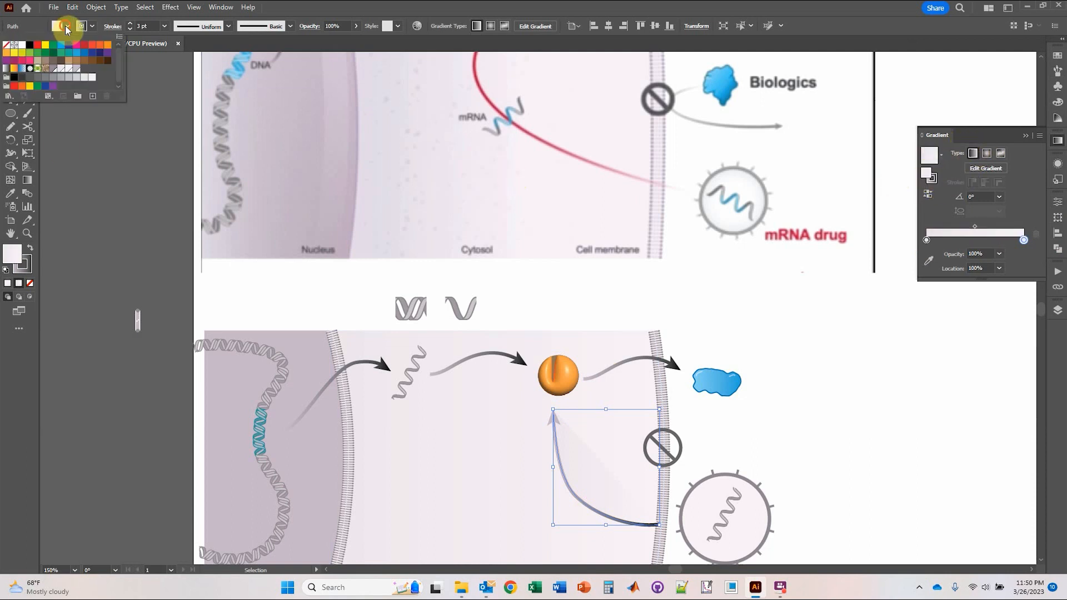
click(6, 45)
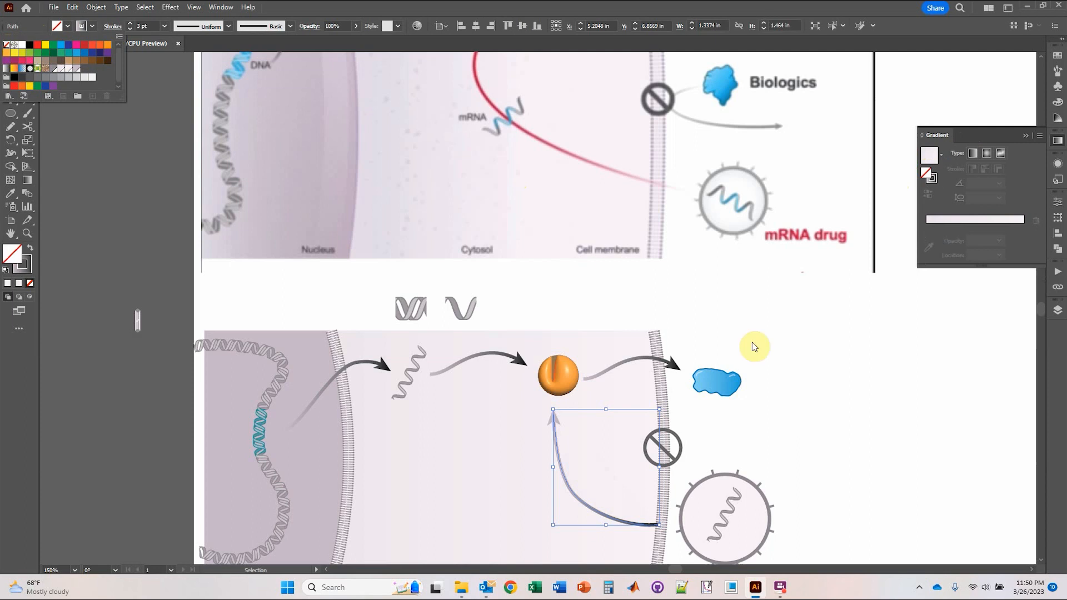
double_click(932, 181)
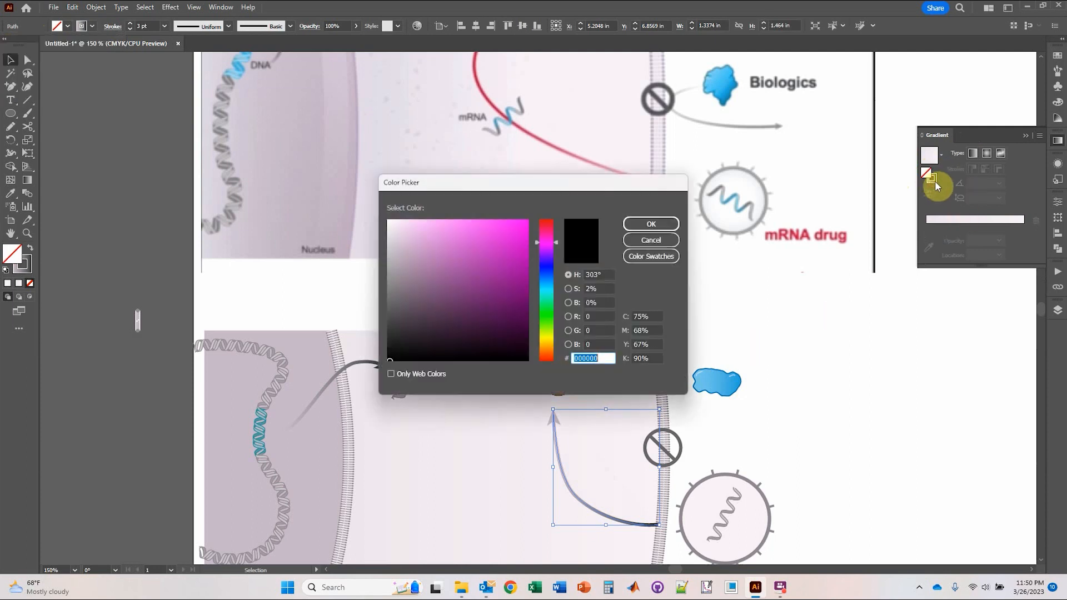
click(651, 240)
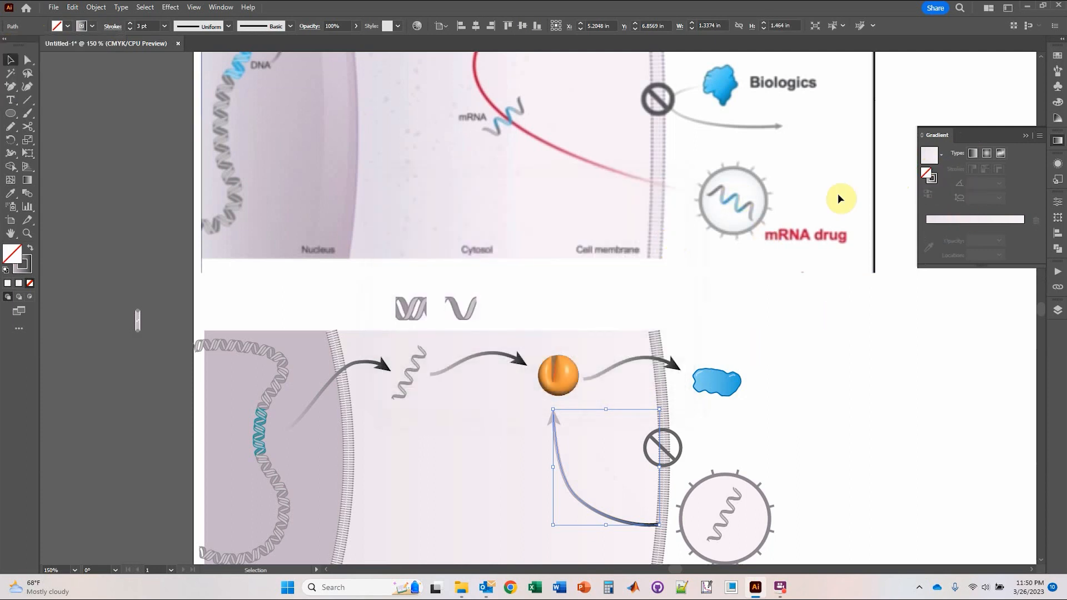
Set the start stop of the selected curved arrow's stroke gradient to red.
click(939, 181)
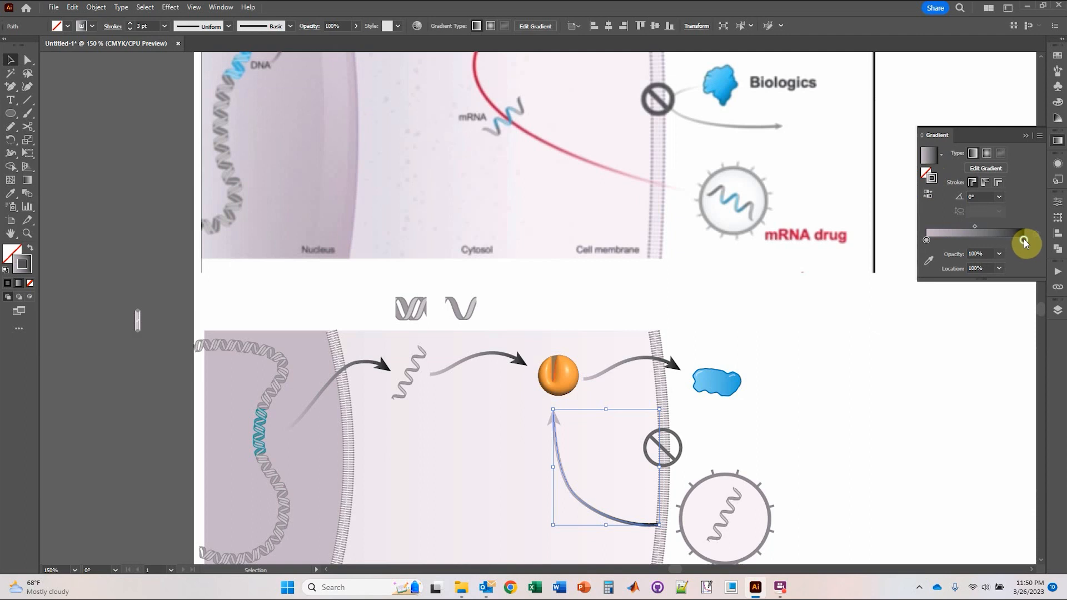
click(926, 242)
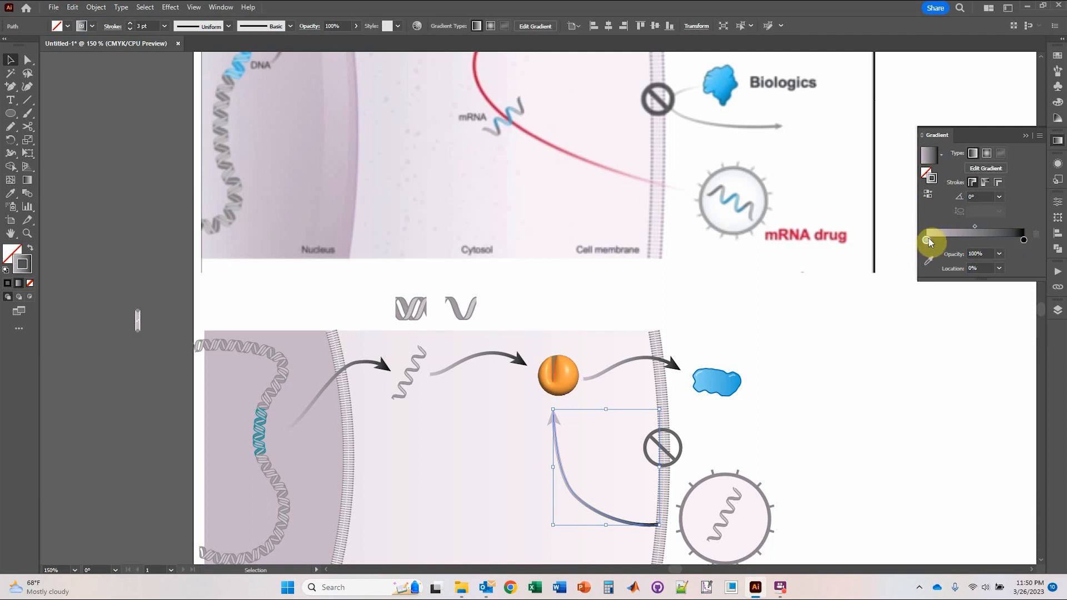
double_click(928, 242)
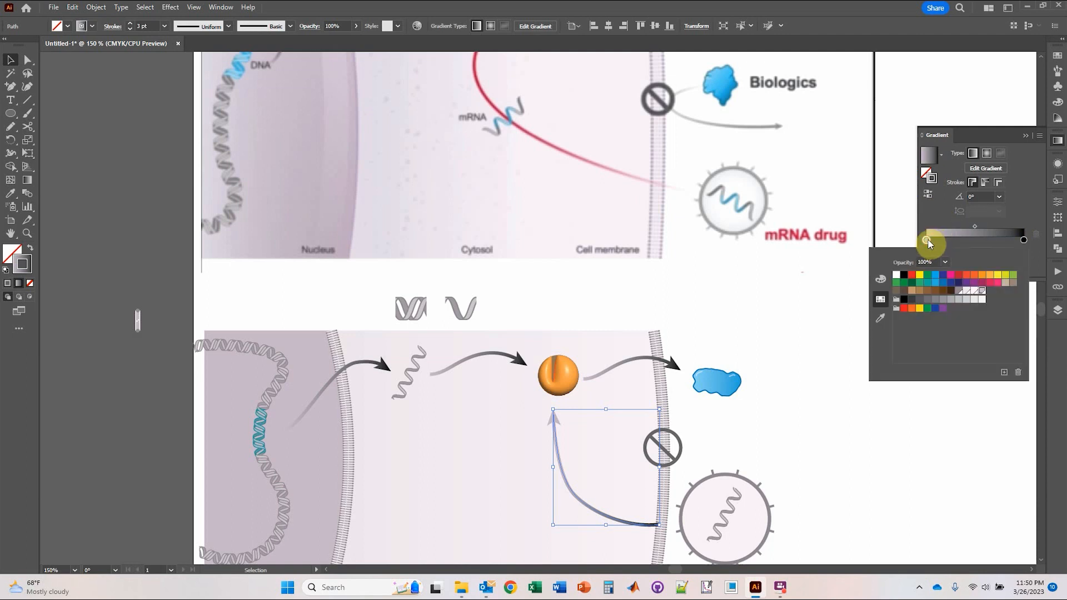
click(957, 280)
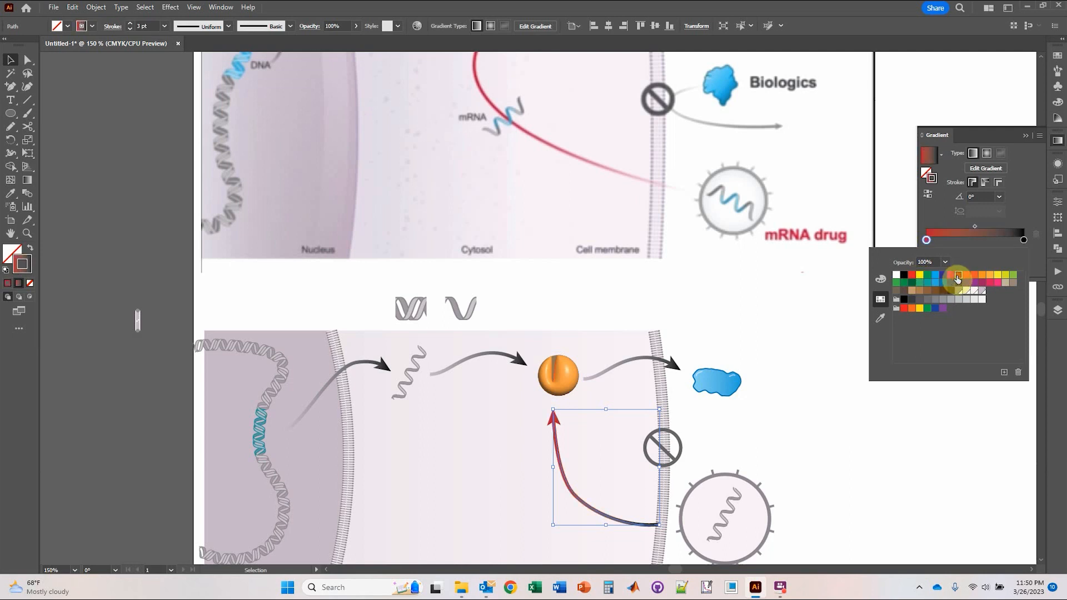
click(1012, 222)
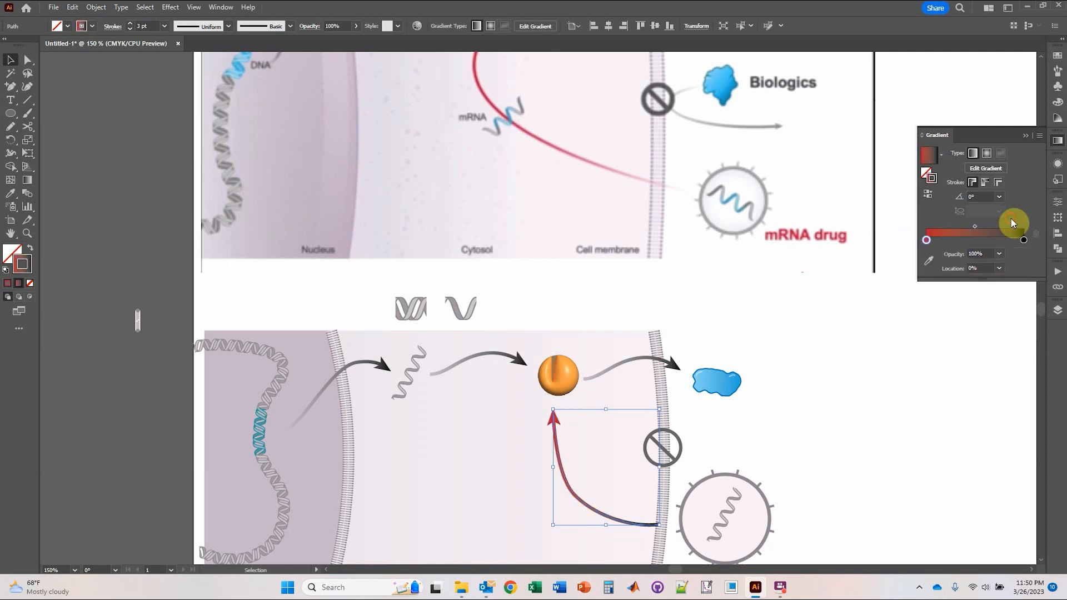
Sample the pale cell background for the arrow gradient's black end stop and change that stop to white.
double_click(1025, 242)
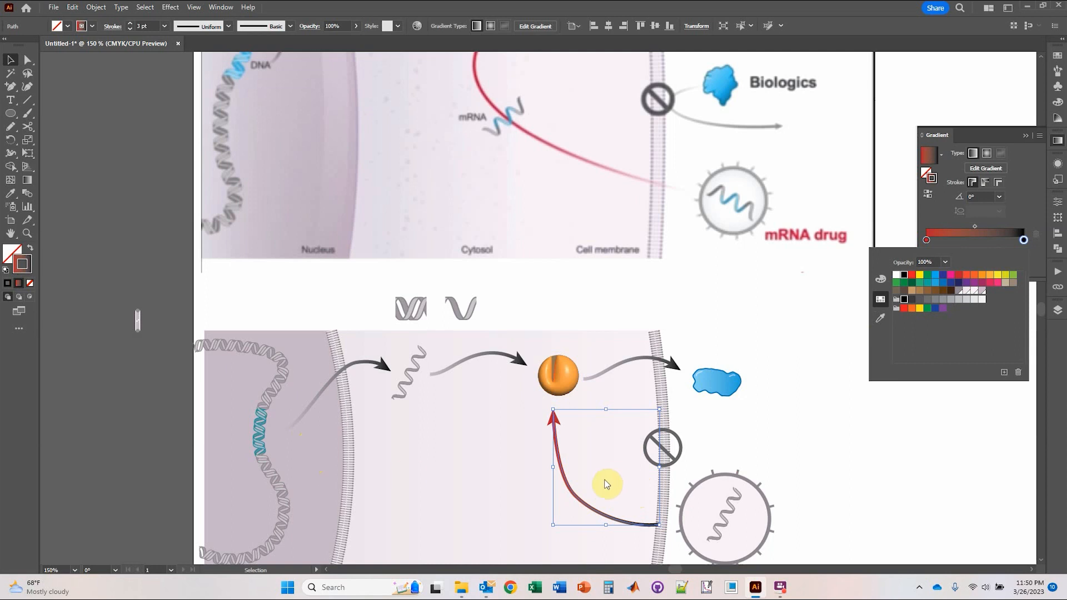
click(878, 320)
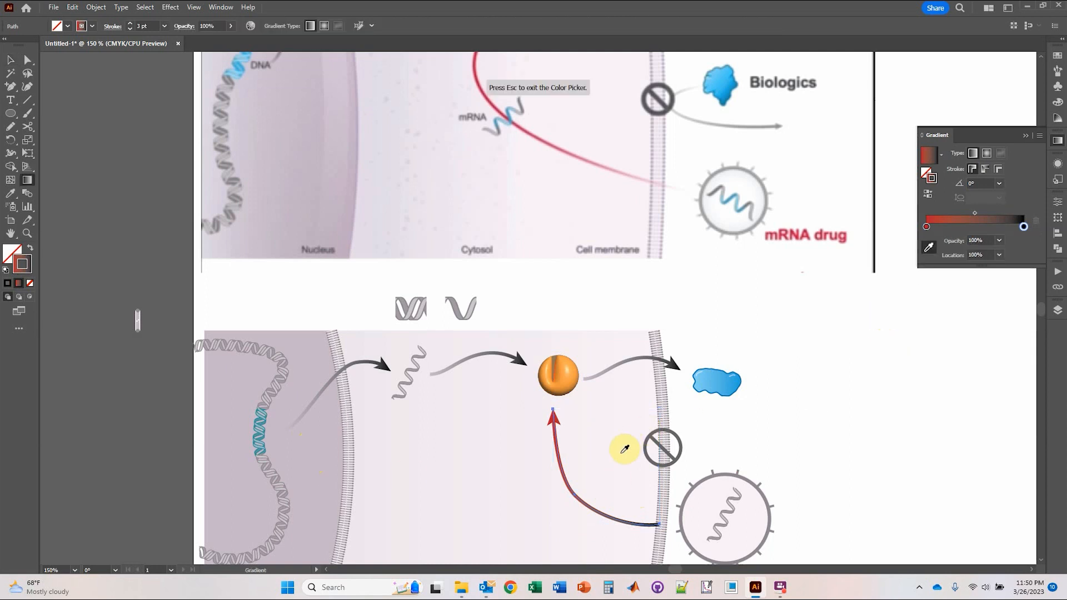
click(621, 452)
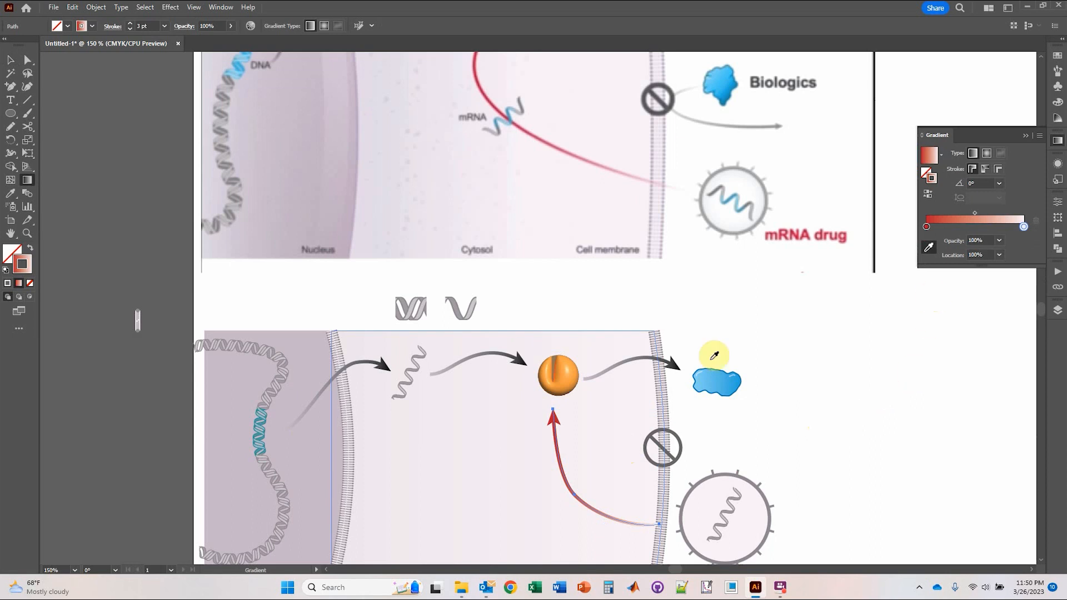
double_click(1025, 228)
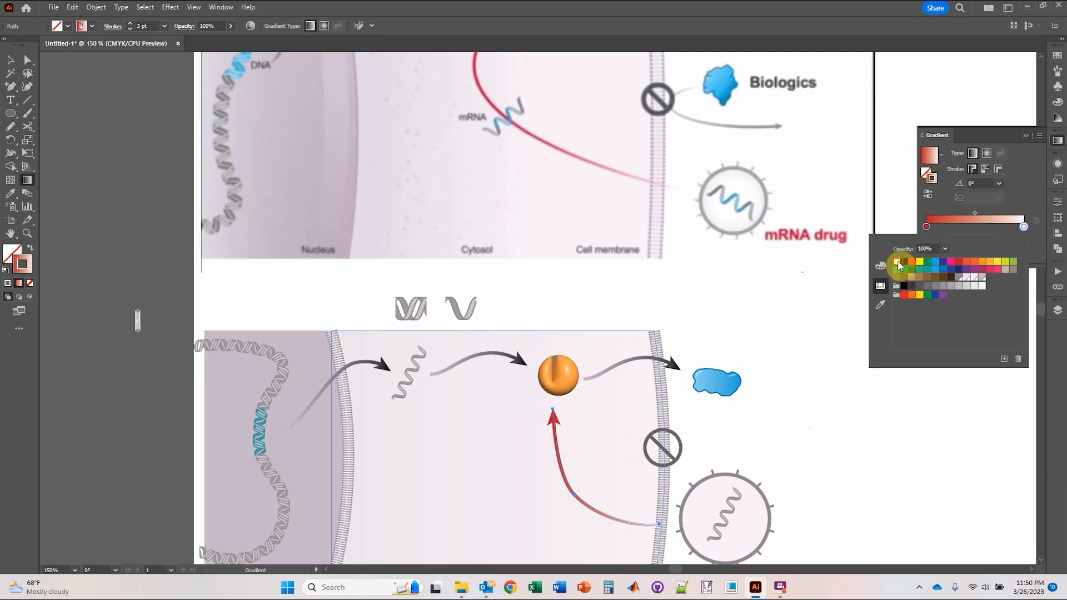
click(1011, 202)
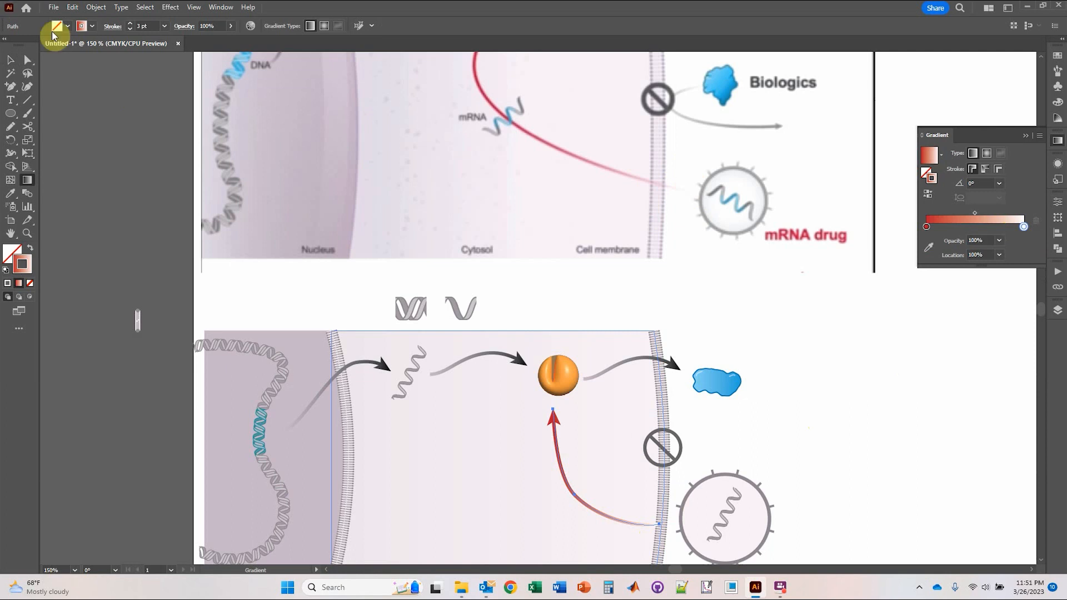
click(10, 60)
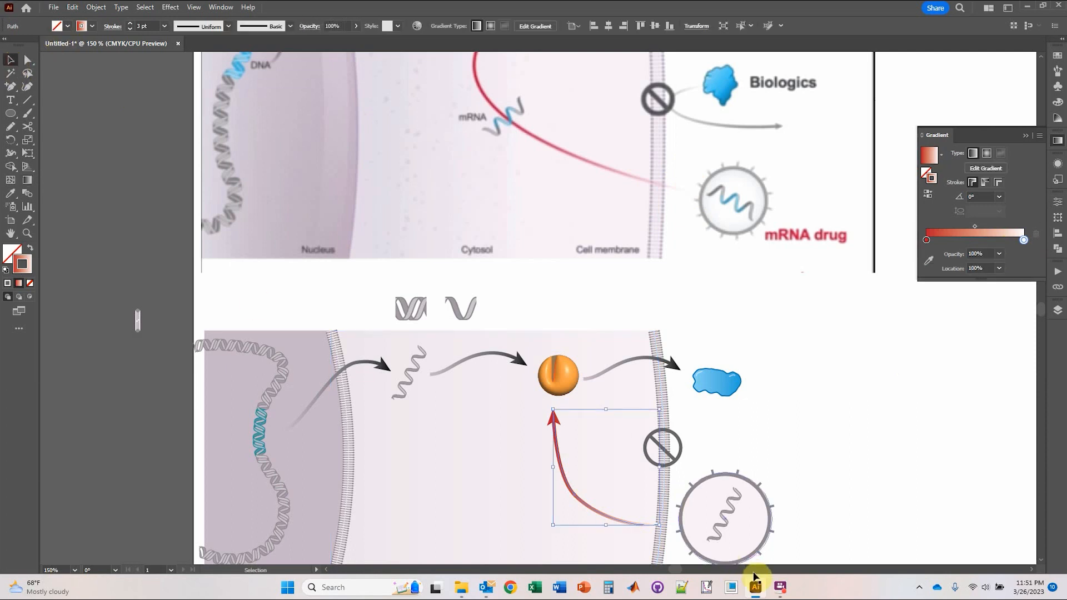
Extend the red arrow's tail to the drug particle's edge and smooth its curve by adjusting the middle anchor and handles.
click(28, 59)
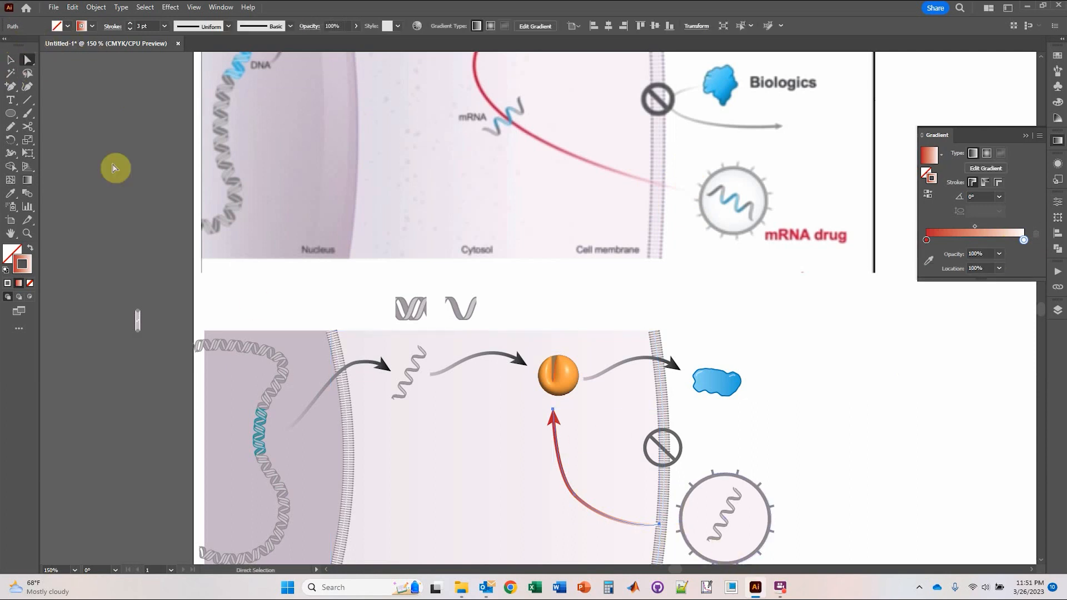
drag(661, 526, 692, 543)
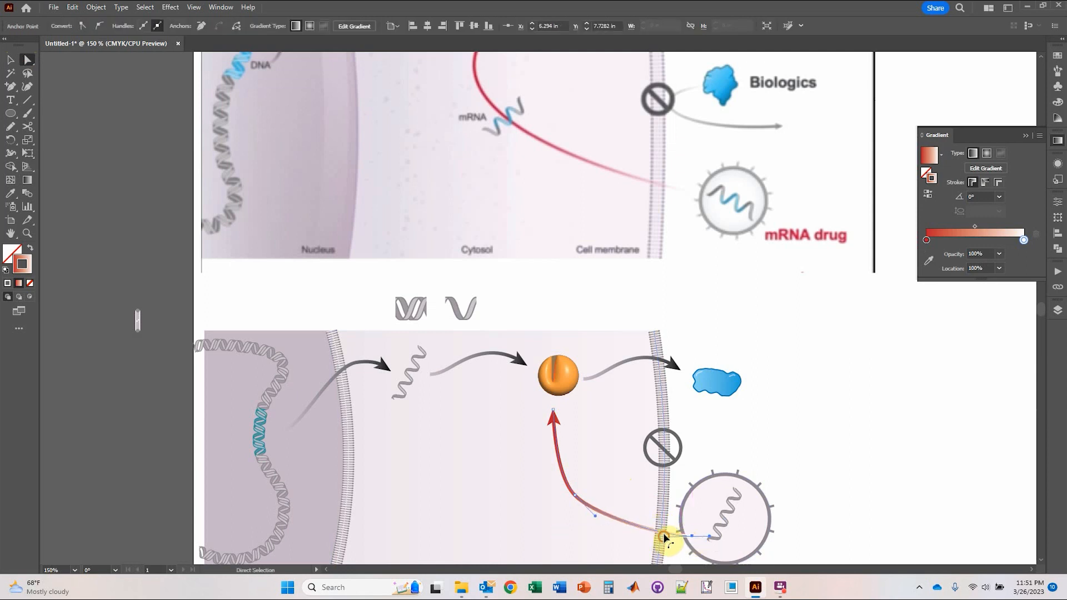
scroll(612, 495, down, 1)
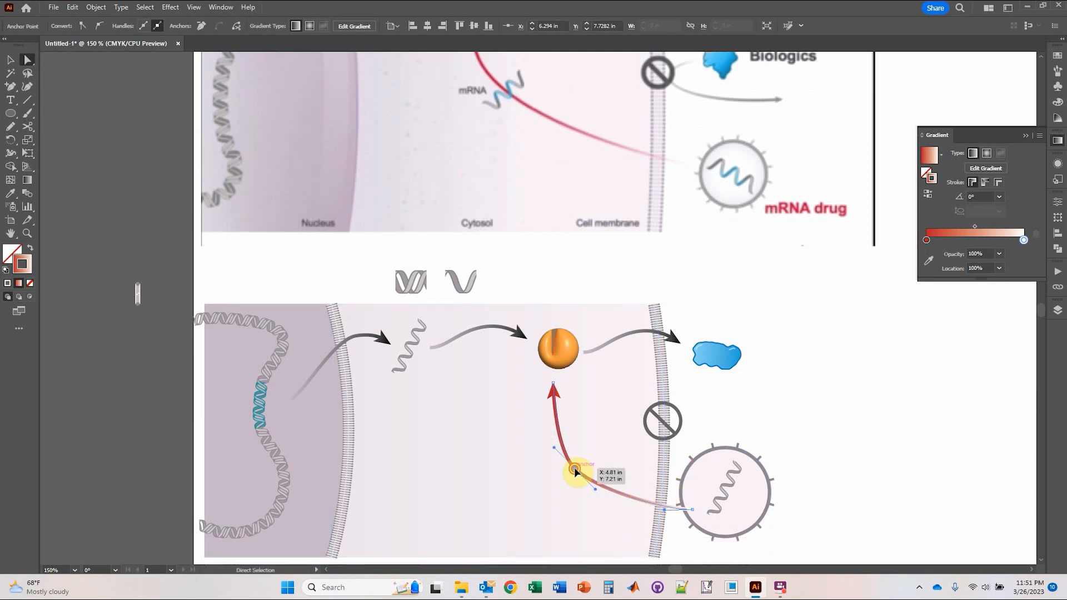
drag(575, 471, 545, 446)
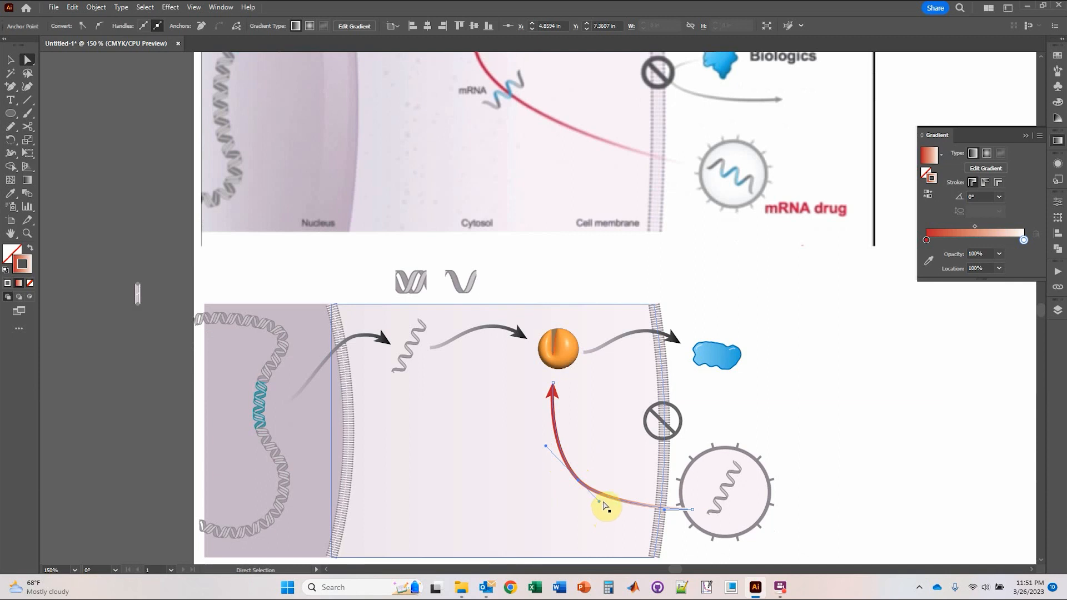
drag(605, 507, 612, 514)
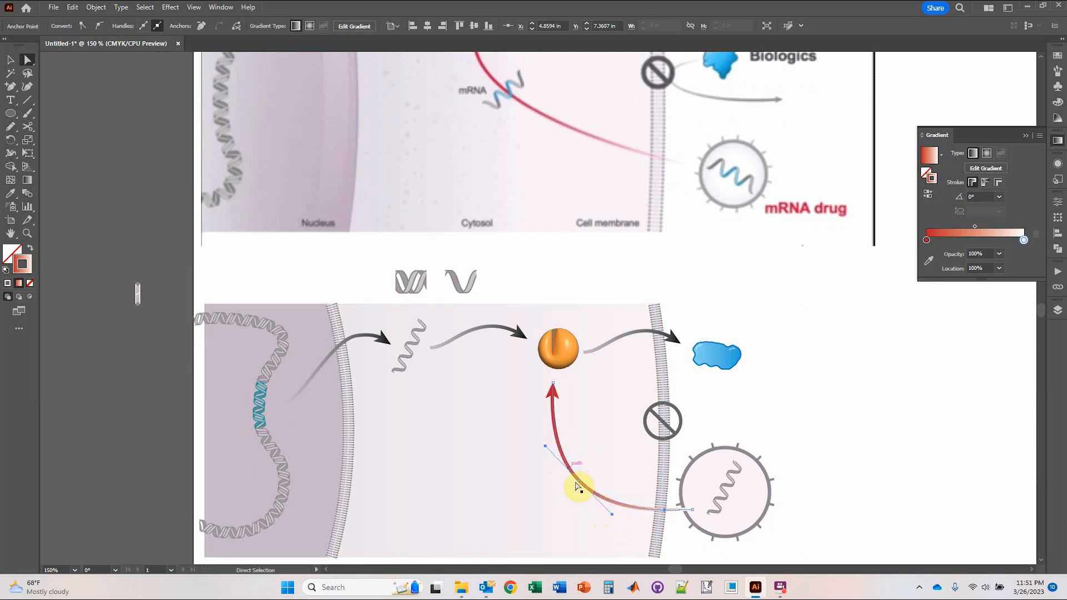
Move the drug particle with its mRNA strand away from the cell to clear the red arrow's tail, and deselect it.
click(11, 62)
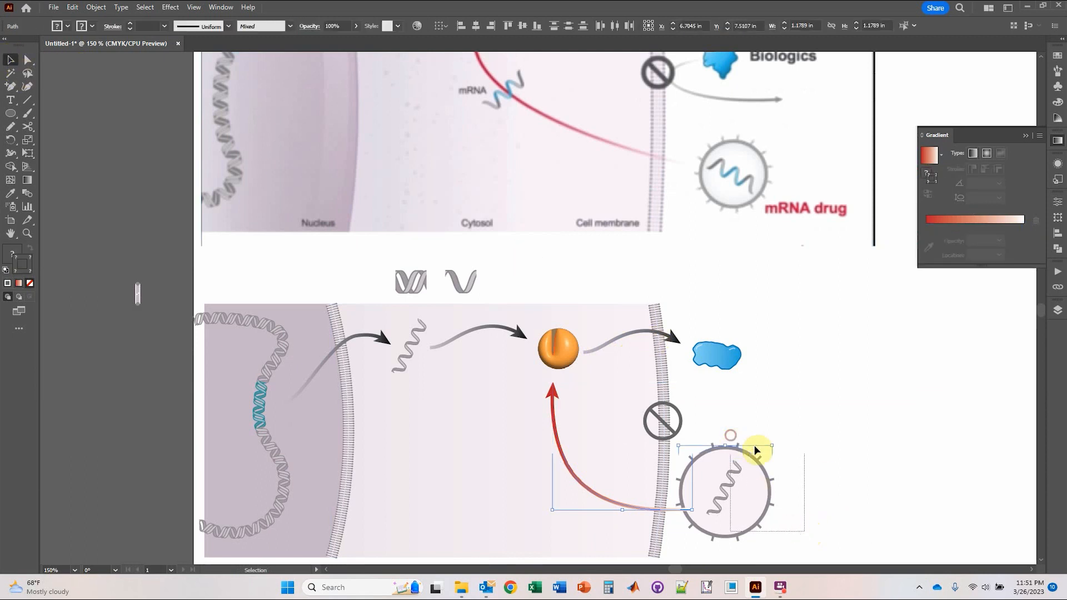
drag(754, 484, 777, 494)
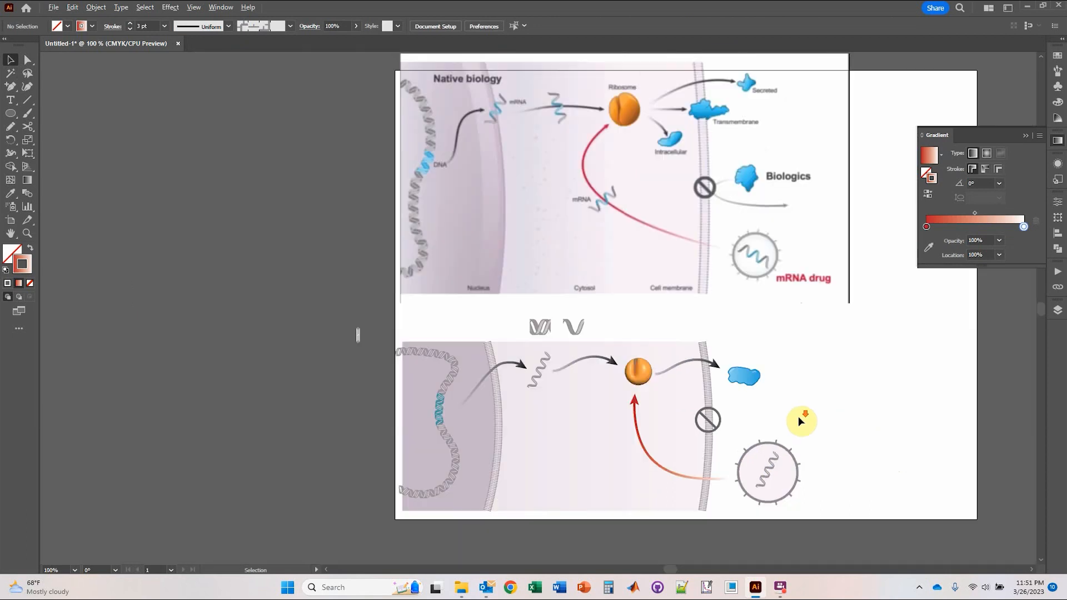
scroll(798, 416, up, 3)
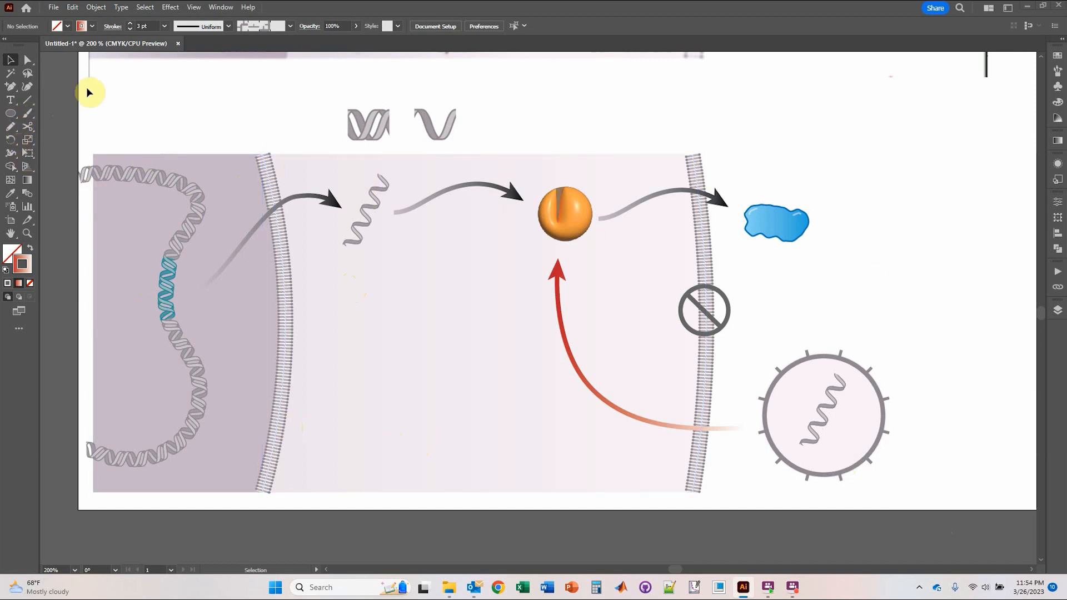
Draw a rectangle about 7.93 by 3.12 in over the whole figure, from the nucleus to beyond the drug particle.
click(12, 114)
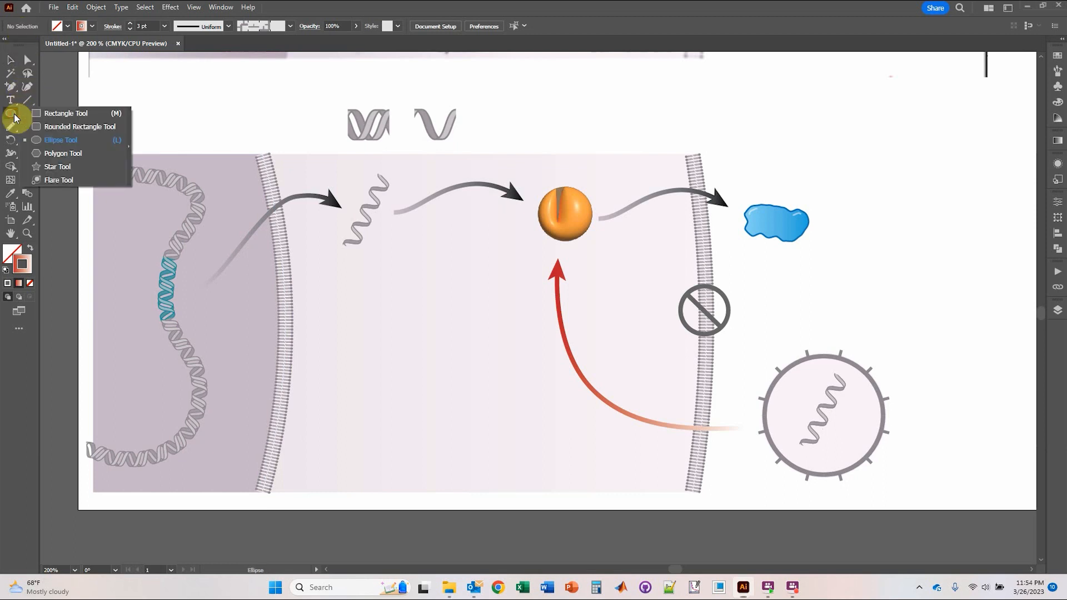
click(47, 117)
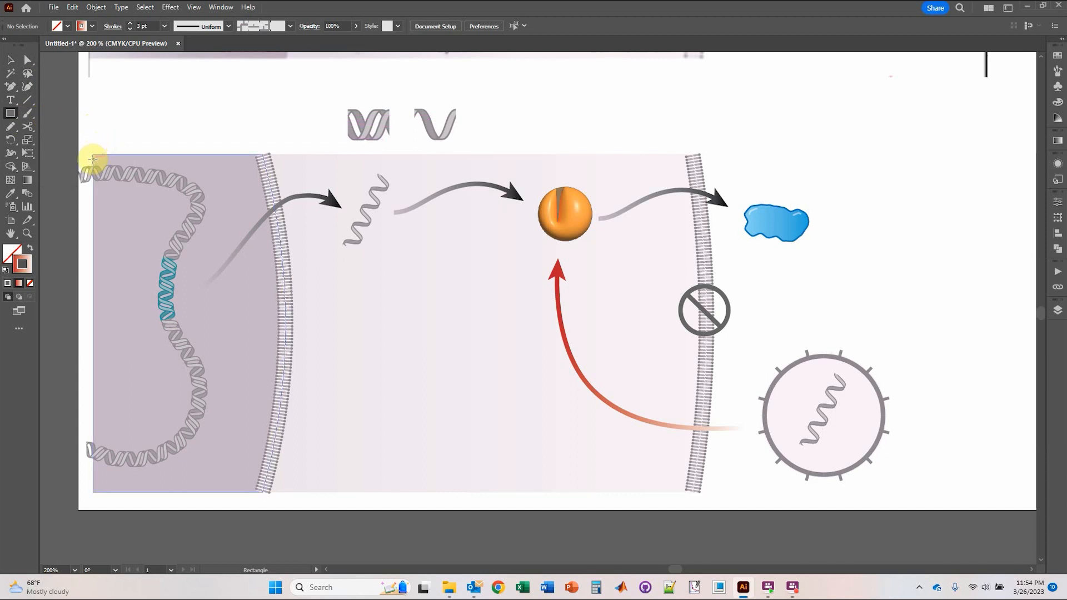
mouse_move(93, 160)
mouse_down()
mouse_move(369, 238)
mouse_move(794, 323)
mouse_move(933, 489)
mouse_up()
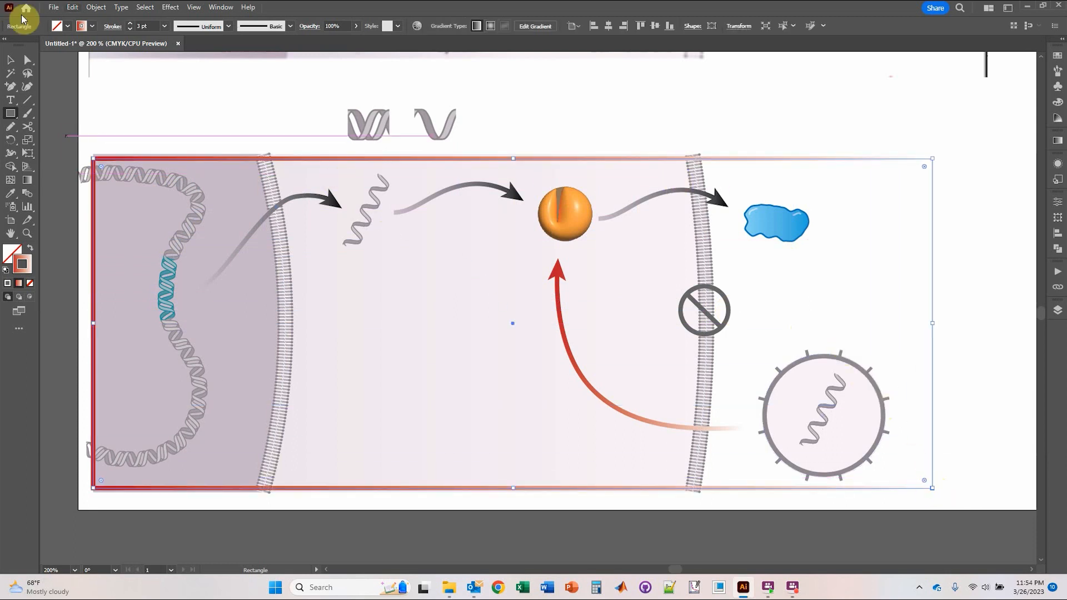
Give the rectangle around the figure a black 0.25 pt stroke.
click(93, 26)
click(21, 53)
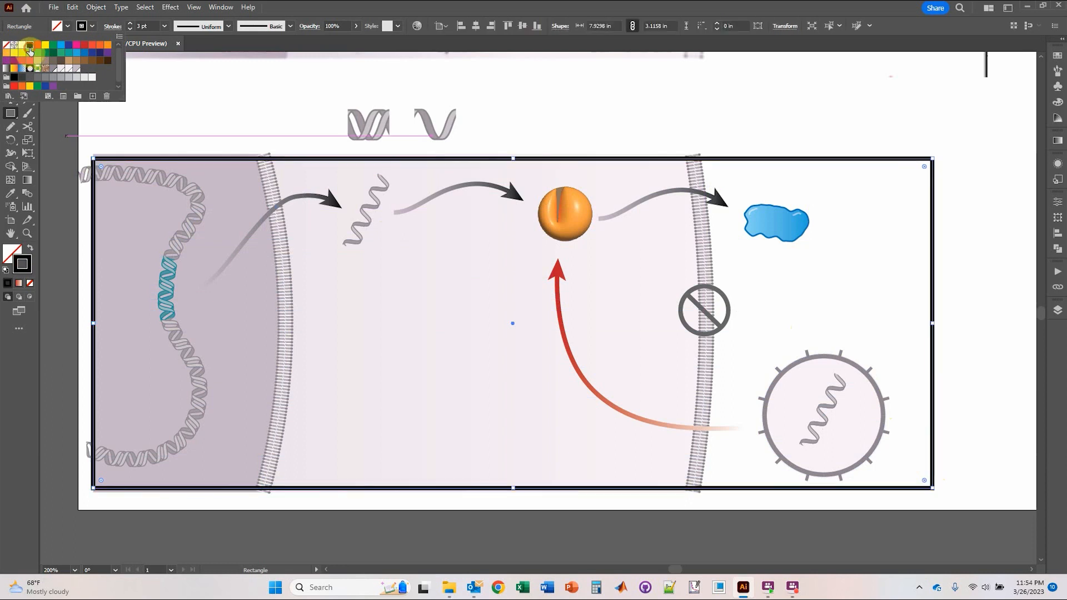
click(165, 26)
click(181, 38)
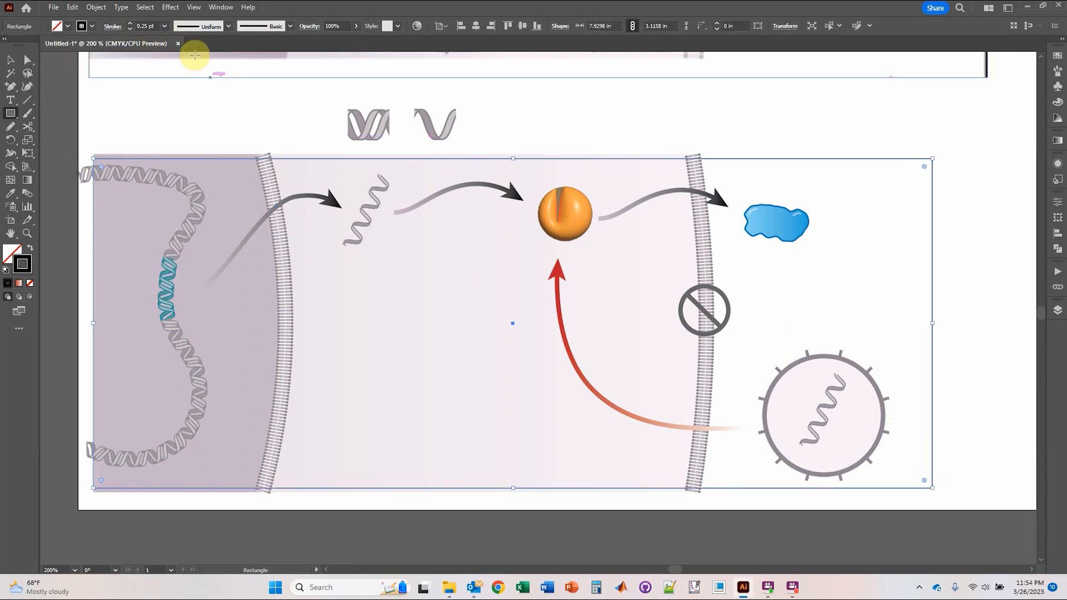
Select the figure together with its rectangle, make a clipping mask from them, and deselect the result.
key(v)
drag(63, 149, 995, 489)
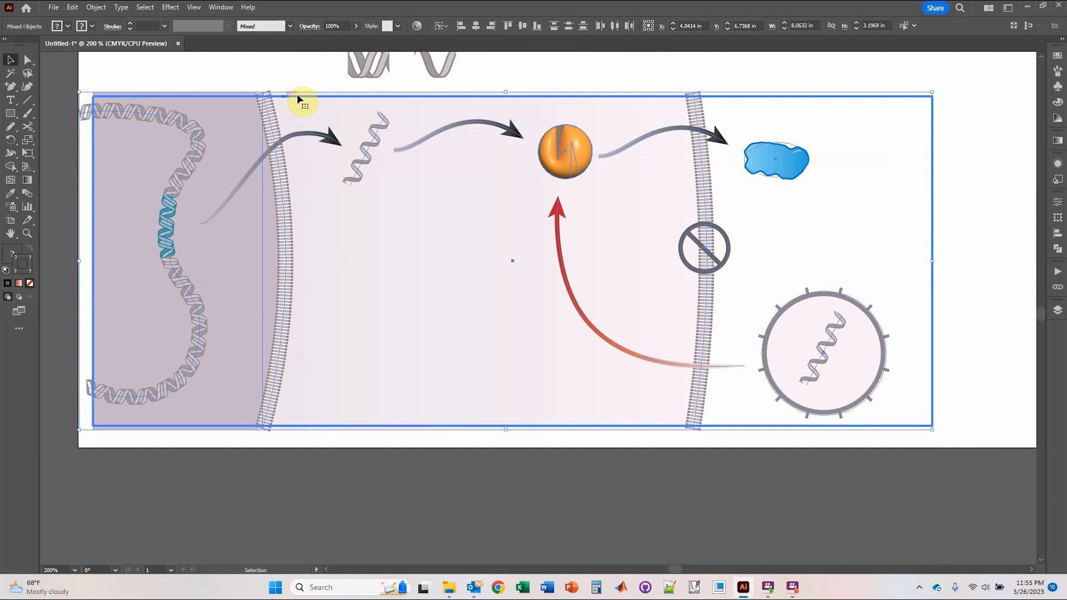
right_click(458, 99)
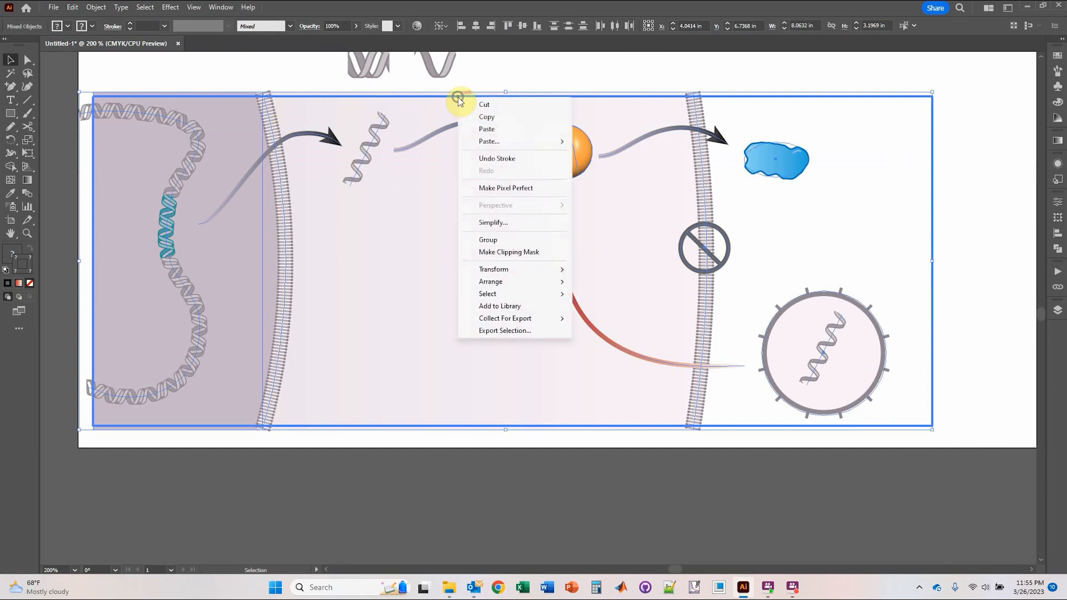
click(525, 256)
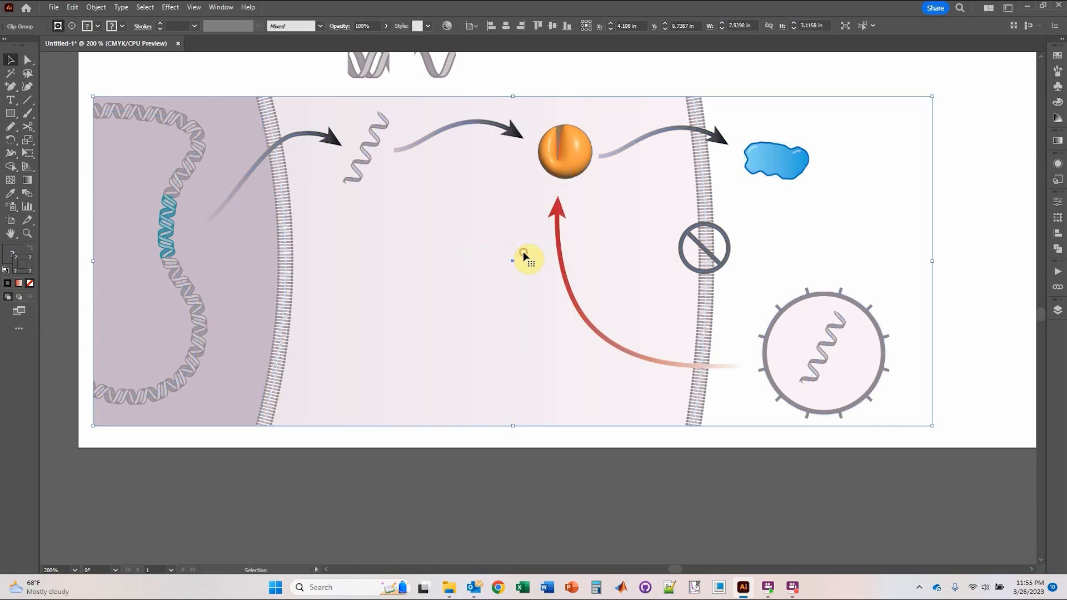
click(293, 467)
scroll(273, 428, down, 1)
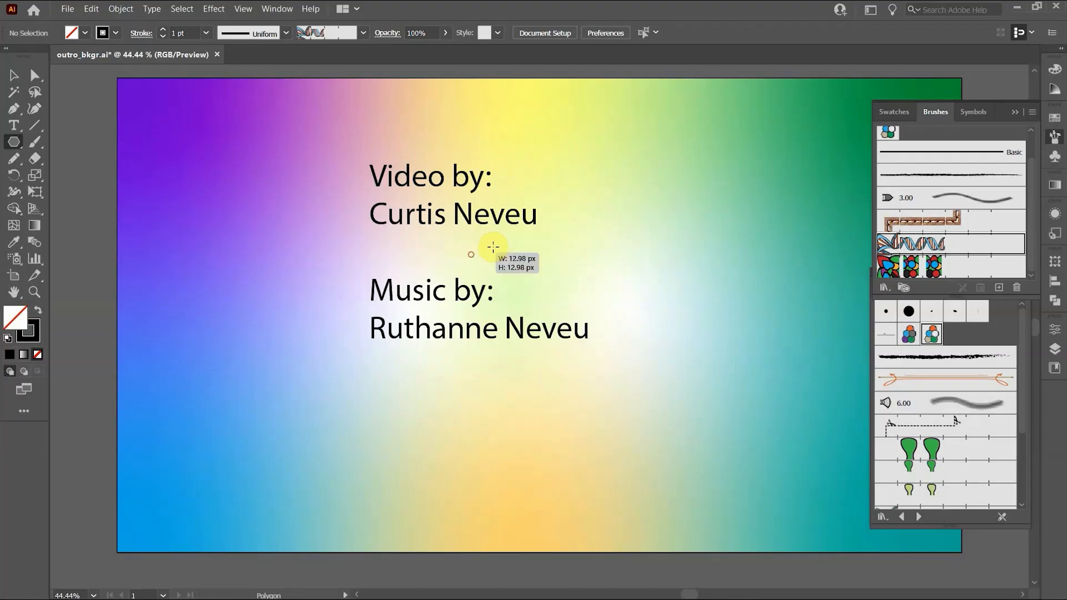
Draw an octagon with the DNA pattern brush around the credits text in outro_bkgr.ai.
drag(488, 245, 633, 192)
click(940, 252)
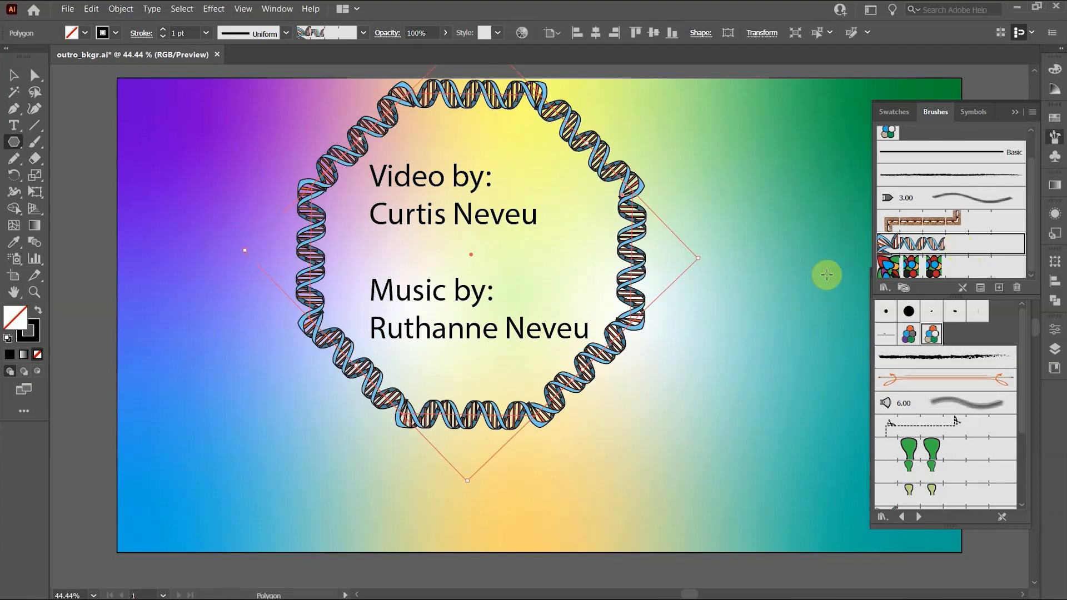